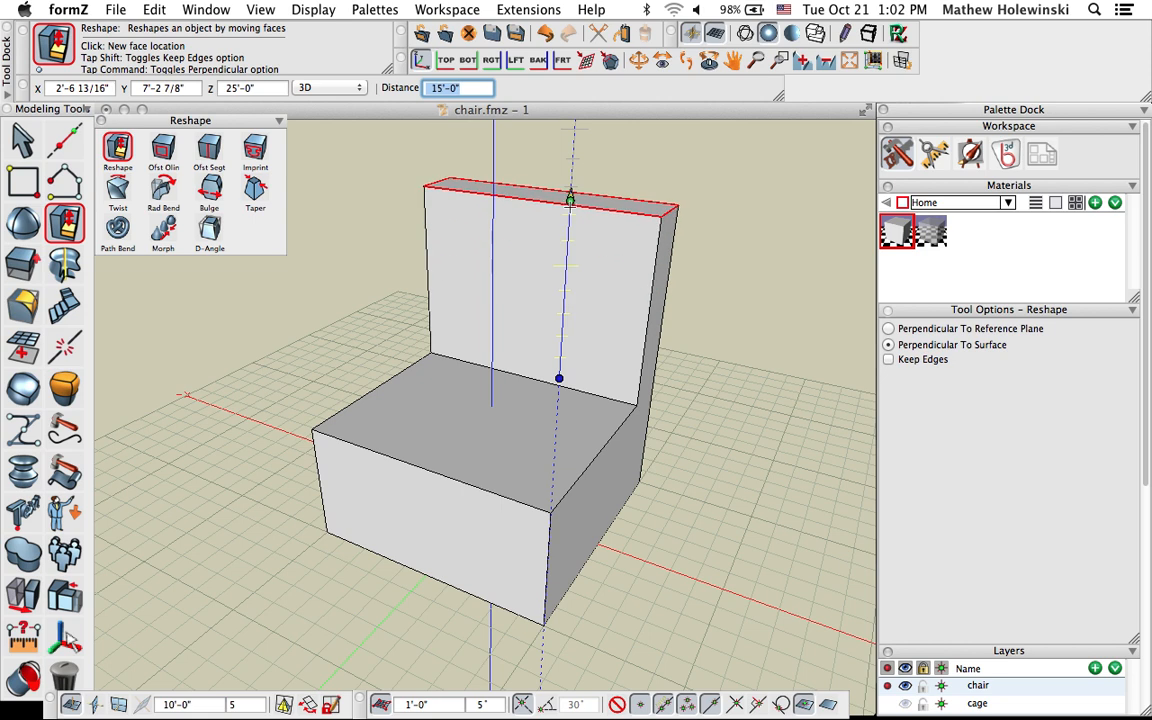
Raise the backrest by 15'-0" and insert a segment offset 3'-0" inward from each side edge of the seat top
left_click(570, 196)
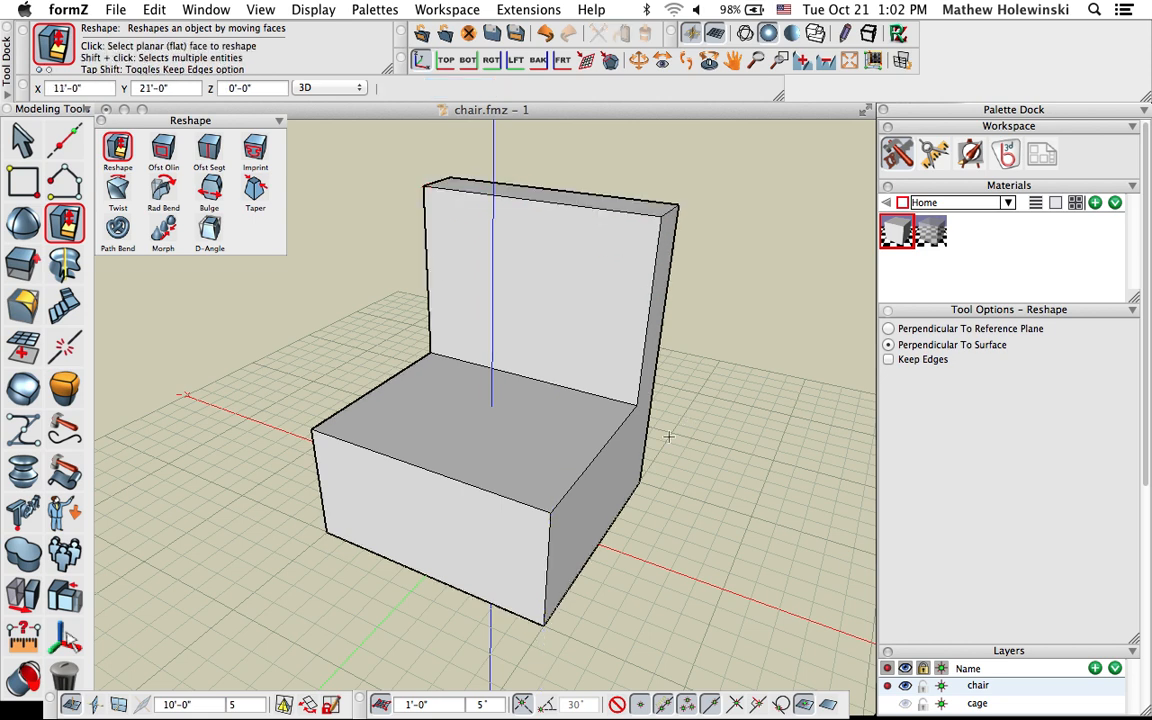
key("o")
left_click(592, 461)
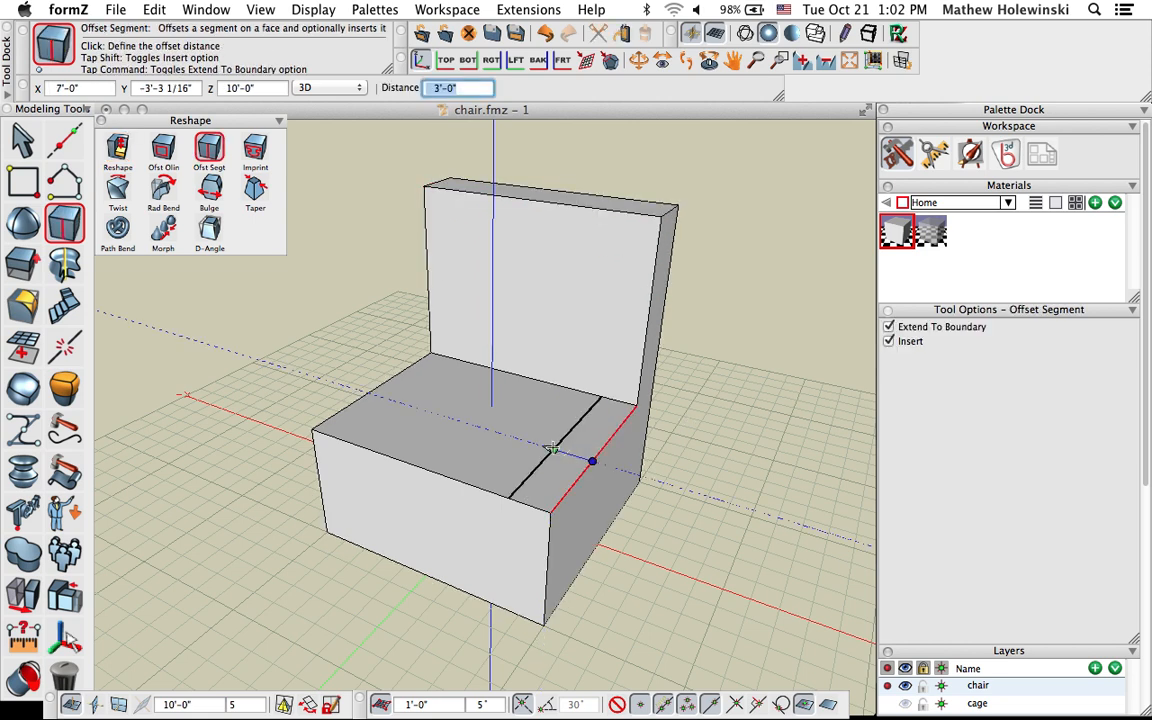
left_click(552, 449)
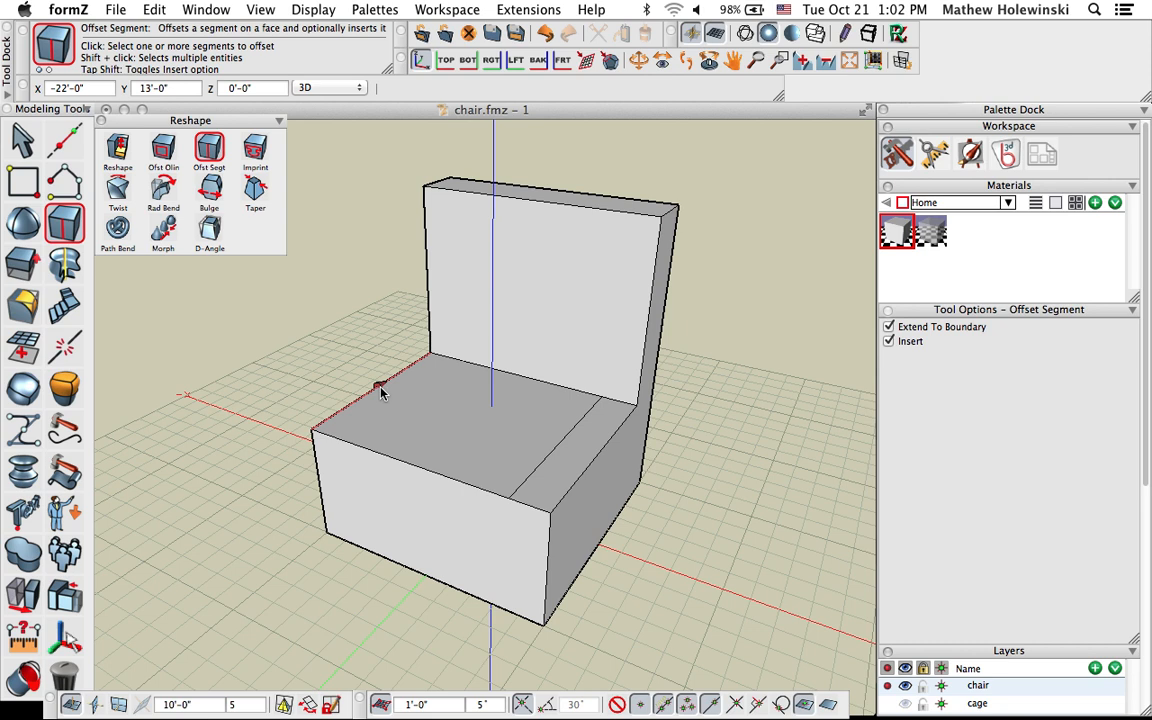
left_click(381, 393)
left_click(410, 398)
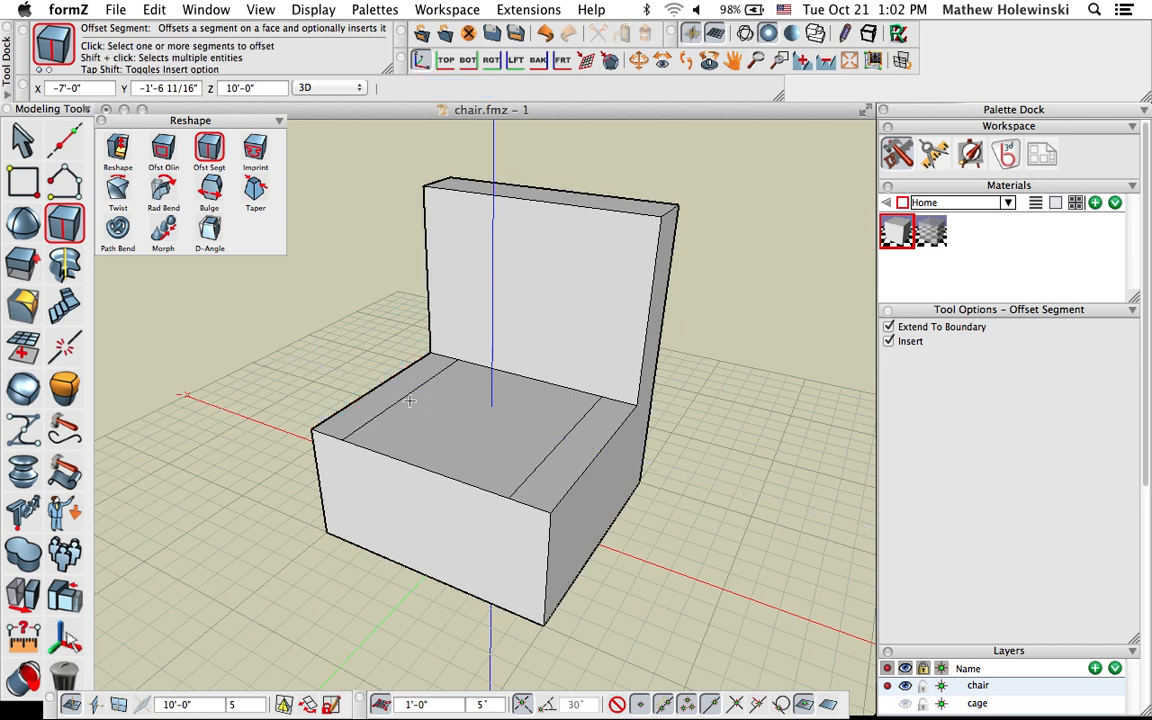
Push the middle face of the seat down 7'-0" with Reshape to form the armrests
key("r")
left_click(470, 432)
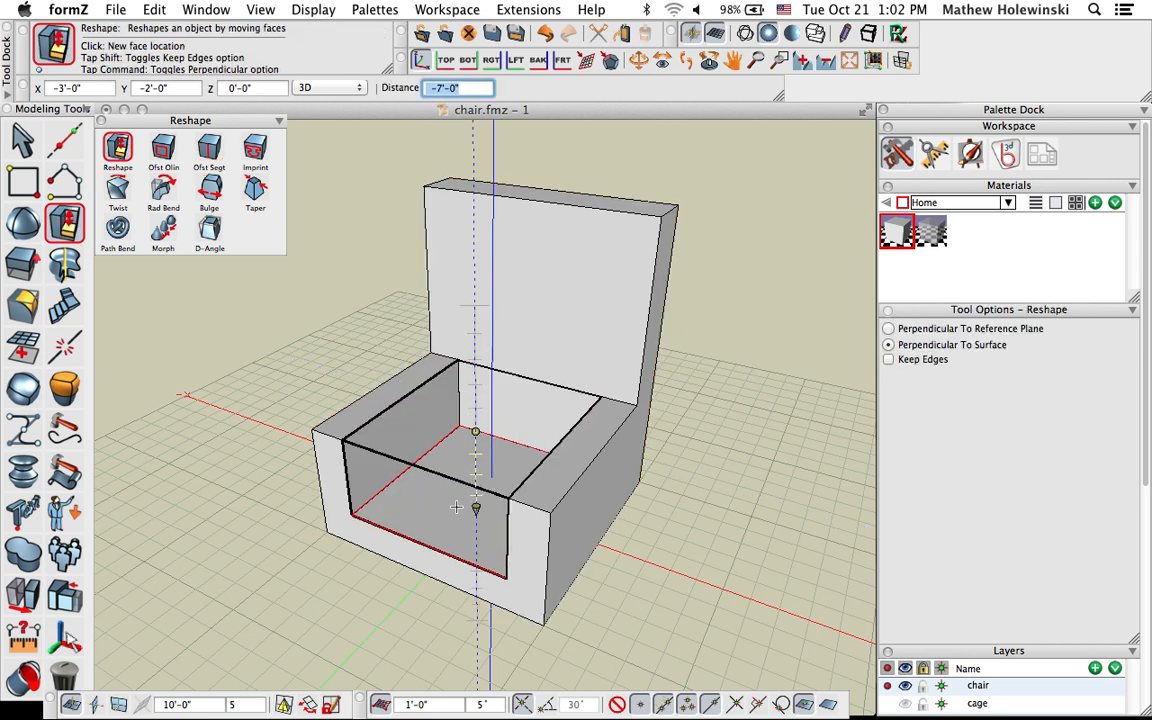
left_click(456, 505)
middle_click_drag(648, 538, 601, 474)
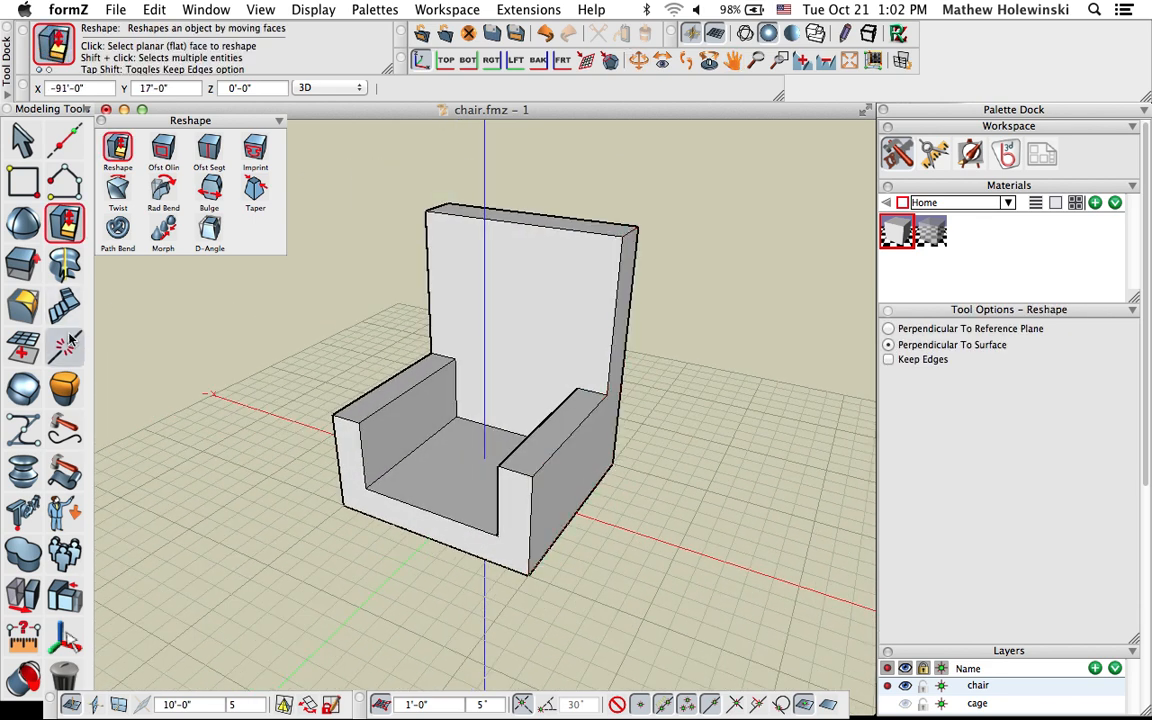
Float the Subdivision and Subdivision Edit tool sets above the model and close the Reshape set
left_click_drag(23, 388, 189, 285)
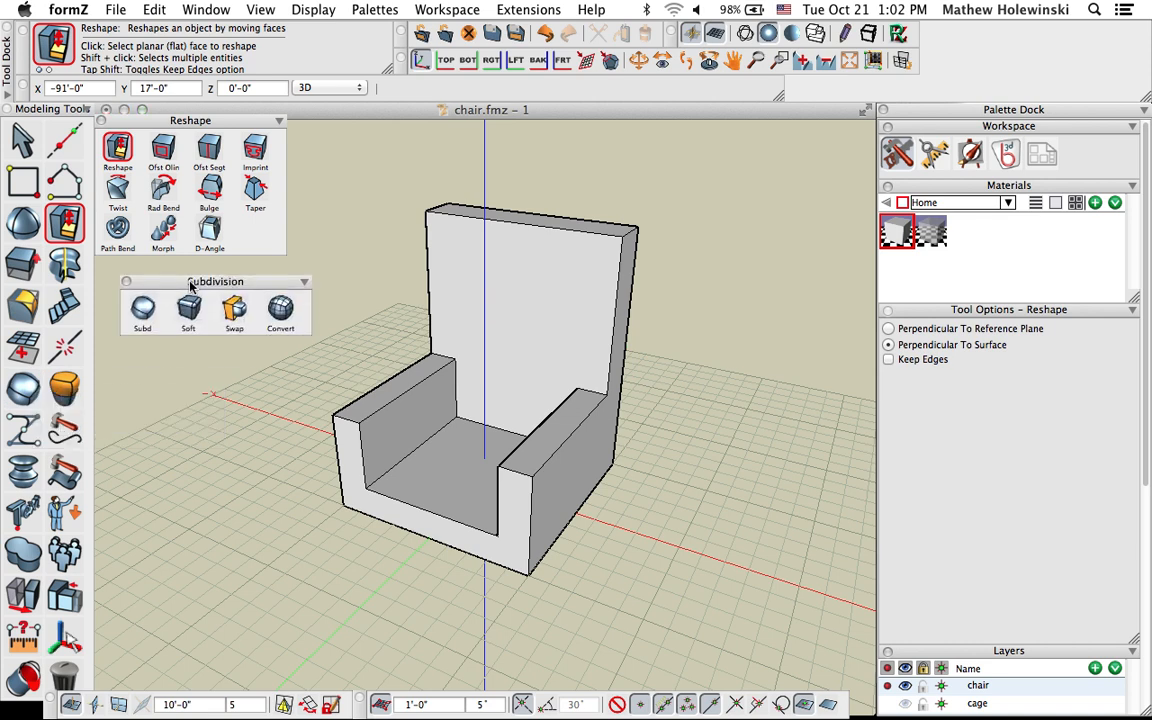
left_click_drag(161, 123, 399, 146)
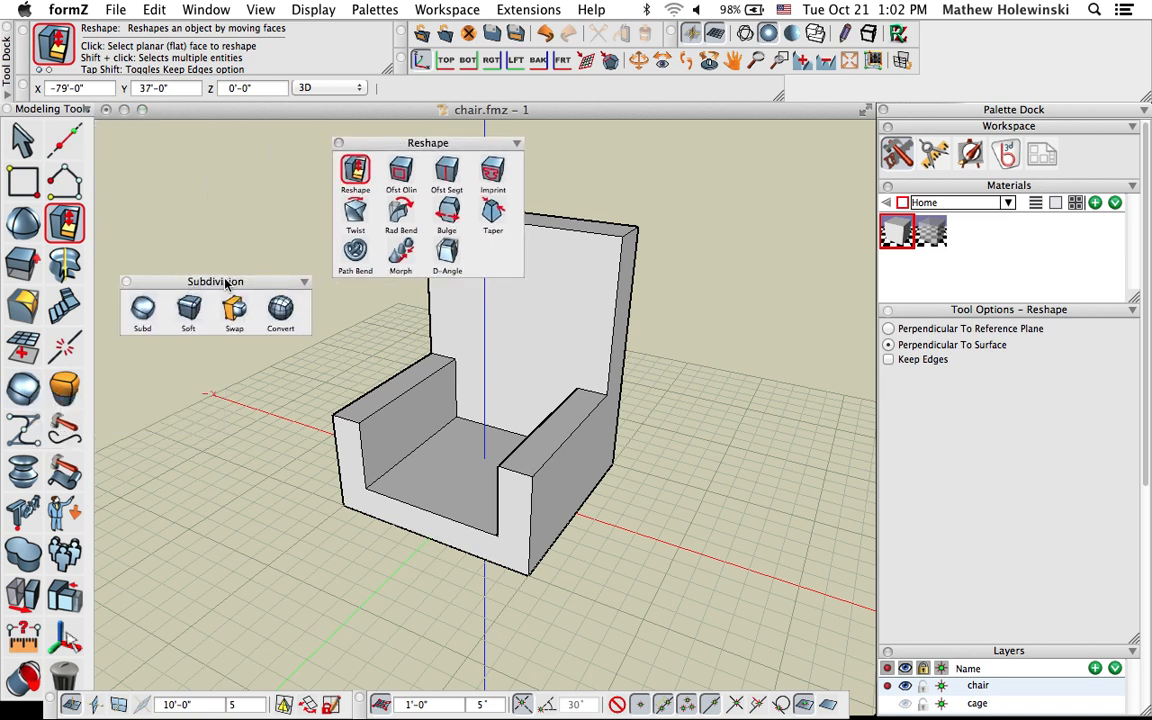
left_click_drag(231, 285, 208, 143)
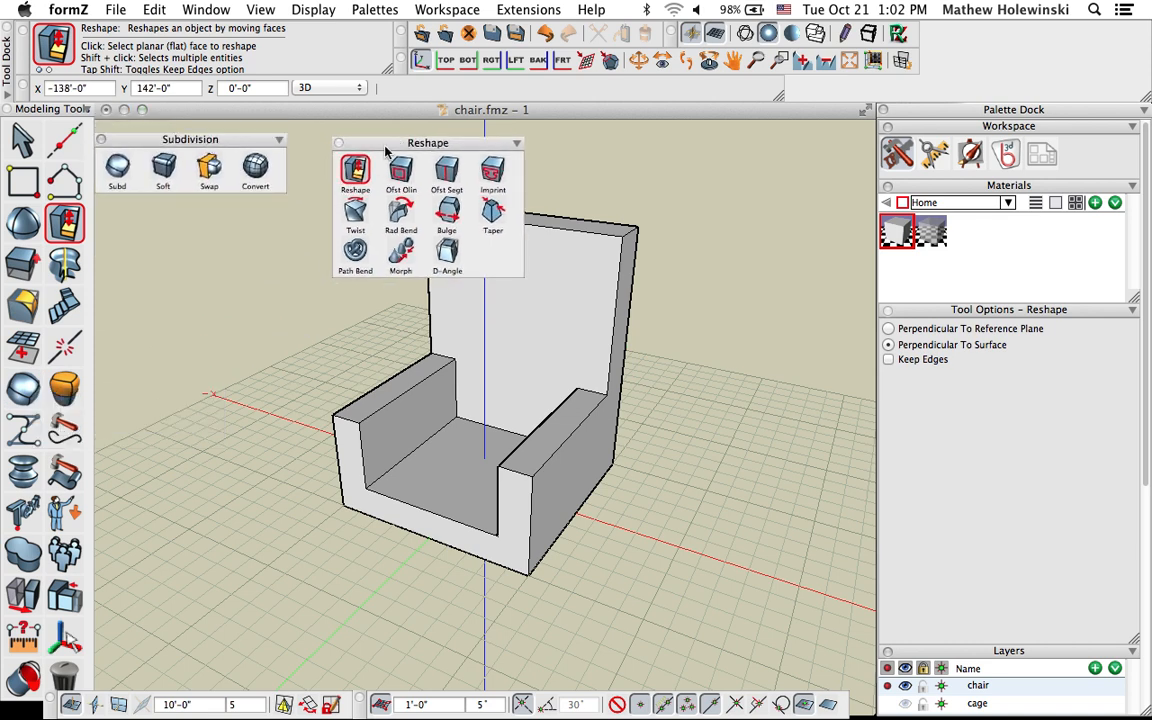
left_click_drag(386, 150, 199, 214)
left_click_drag(64, 389, 349, 139)
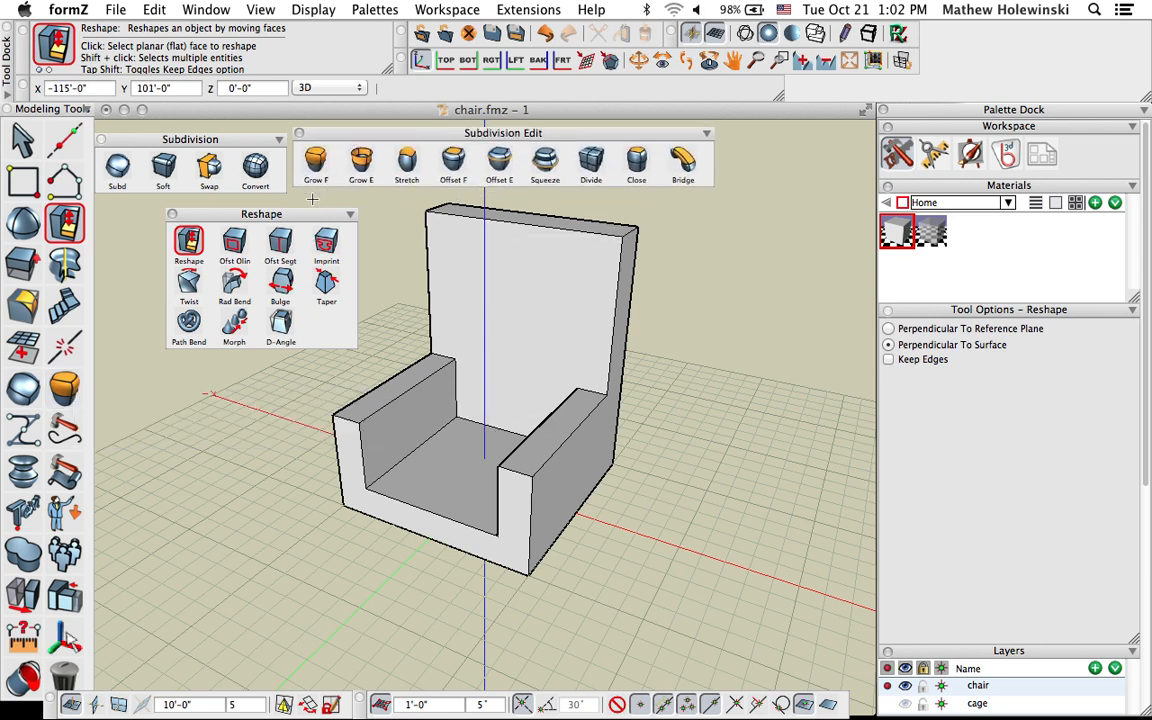
left_click(172, 218)
Try a 3-iteration subdivision of the chair, pull the front armrest's outer control point outward, and undo the changes
left_click(117, 166)
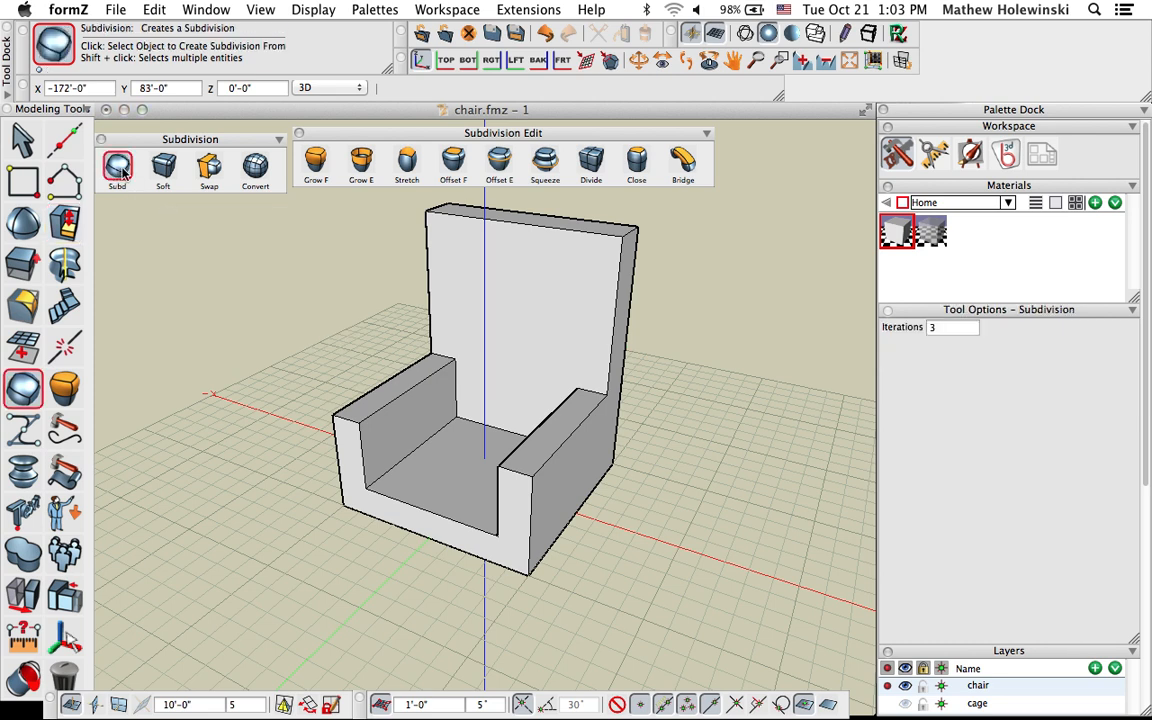
left_click(475, 364)
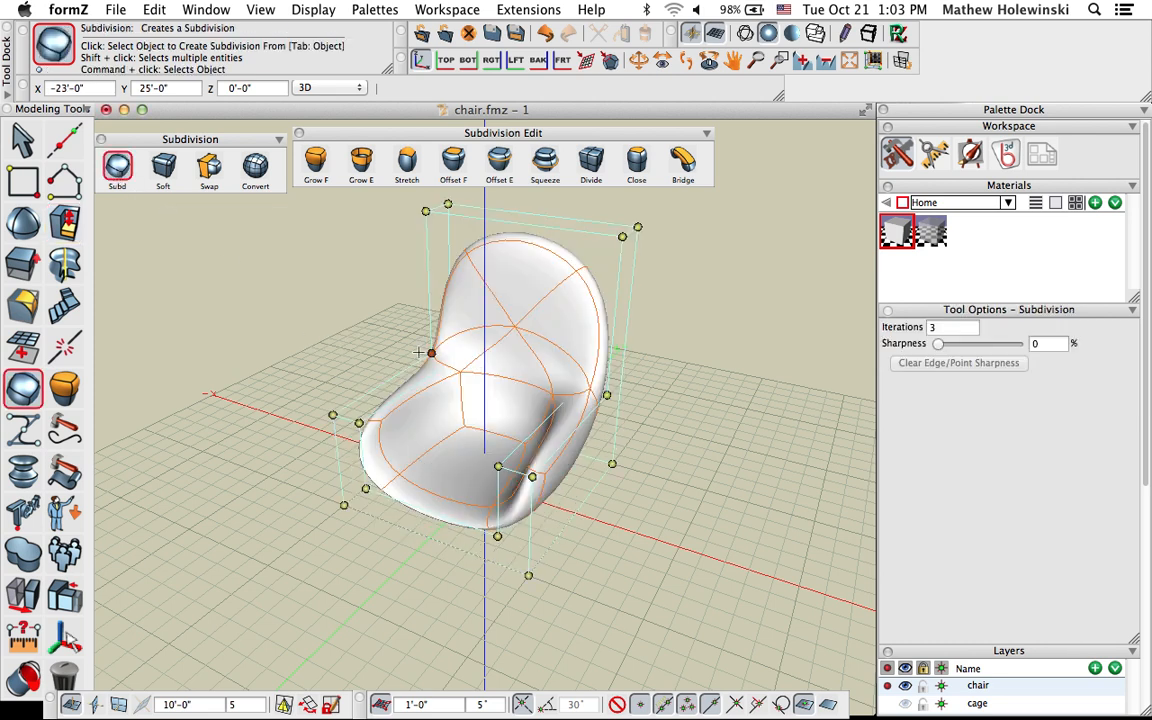
left_click(533, 477)
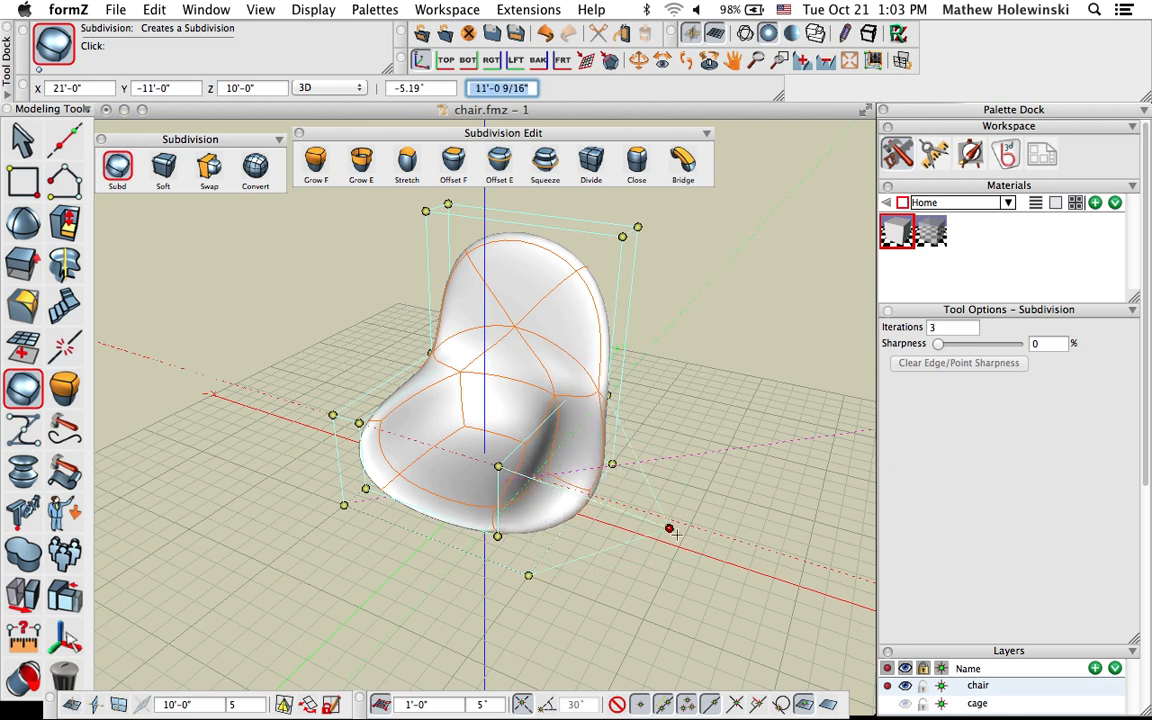
left_click(553, 481)
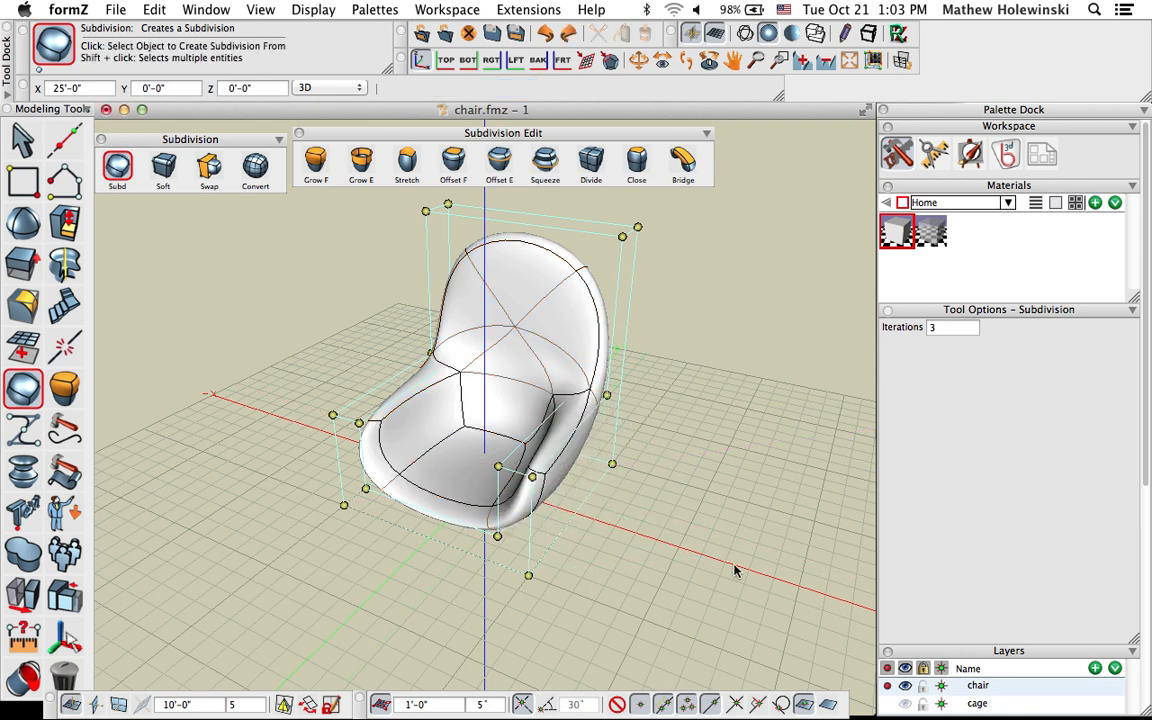
key("super+z")
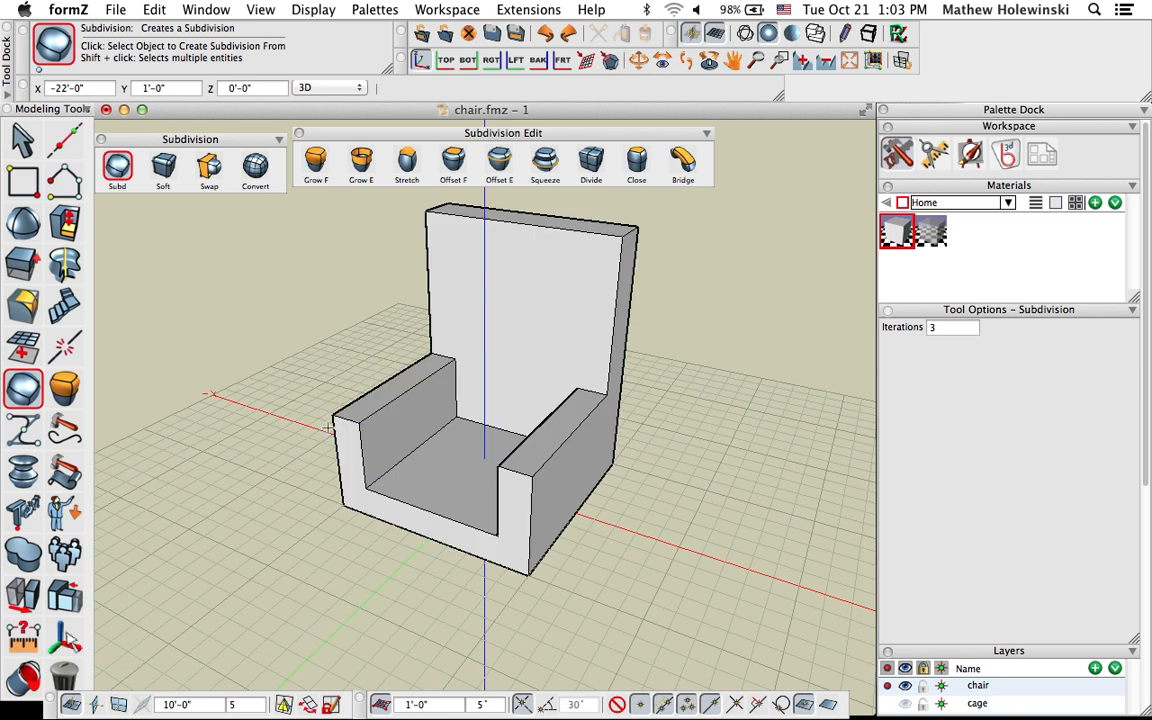
Try moving the top front outer corner of the block chair's armrest outward with the Move tool
key("m")
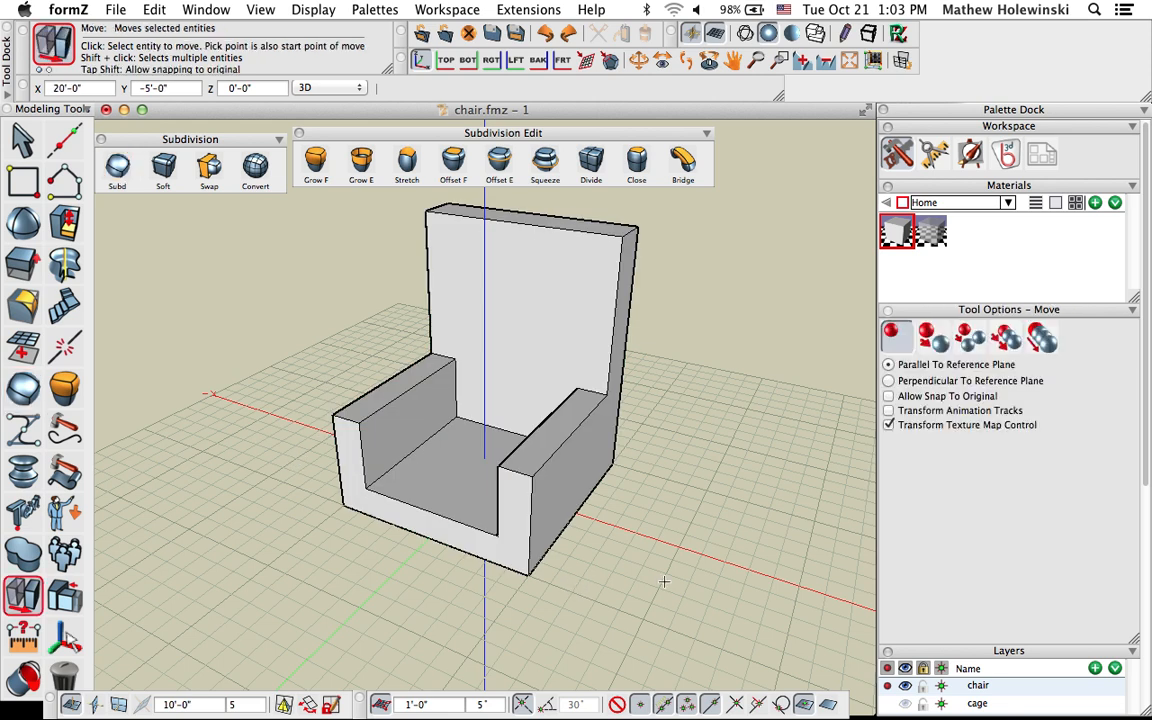
left_click(531, 477)
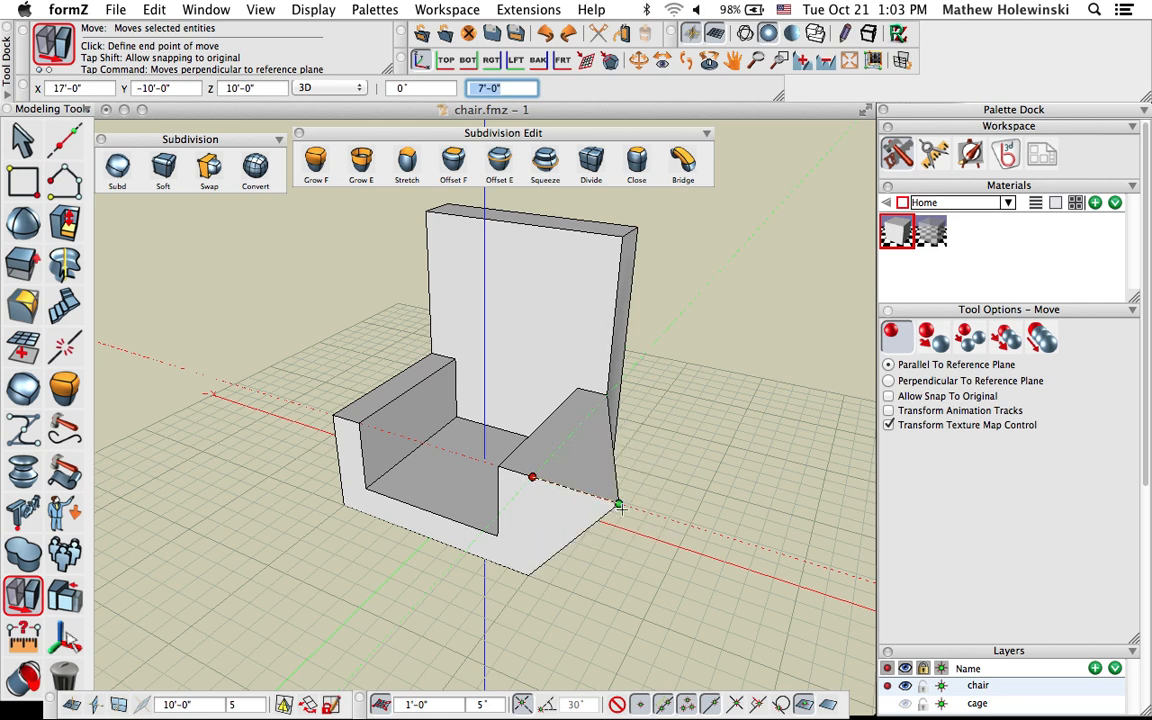
left_click(567, 490)
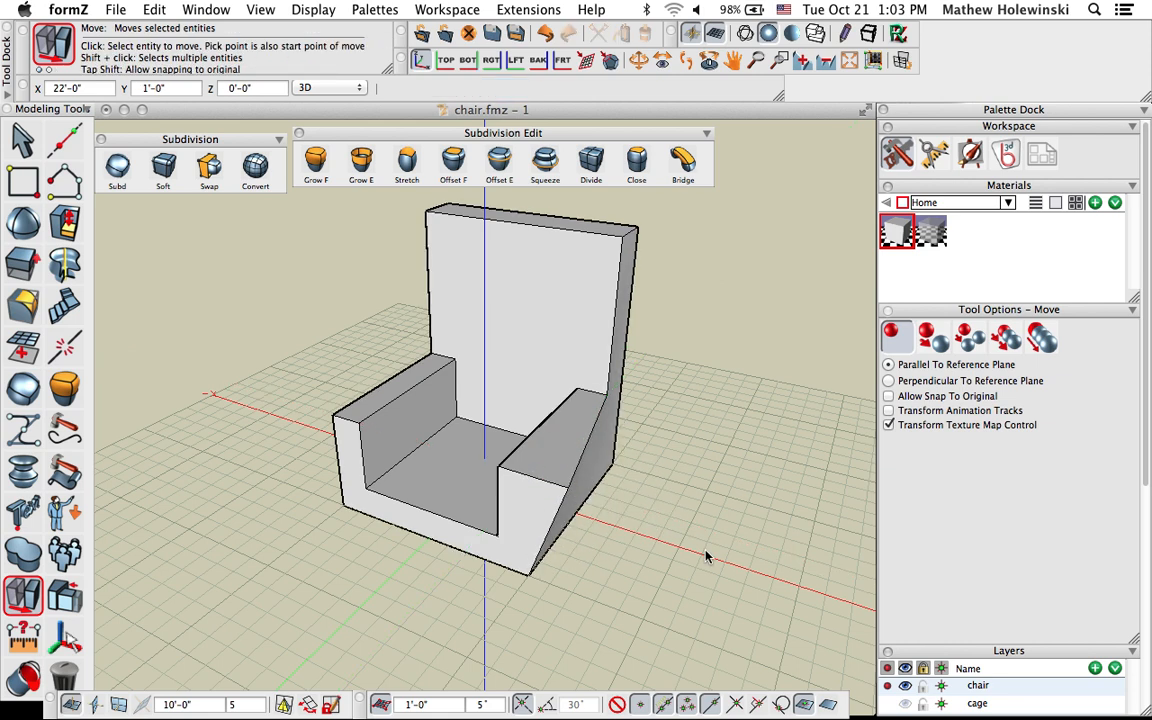
Convert the block chair to a 3-iteration subdivision again and undo the conversion
left_click(117, 165)
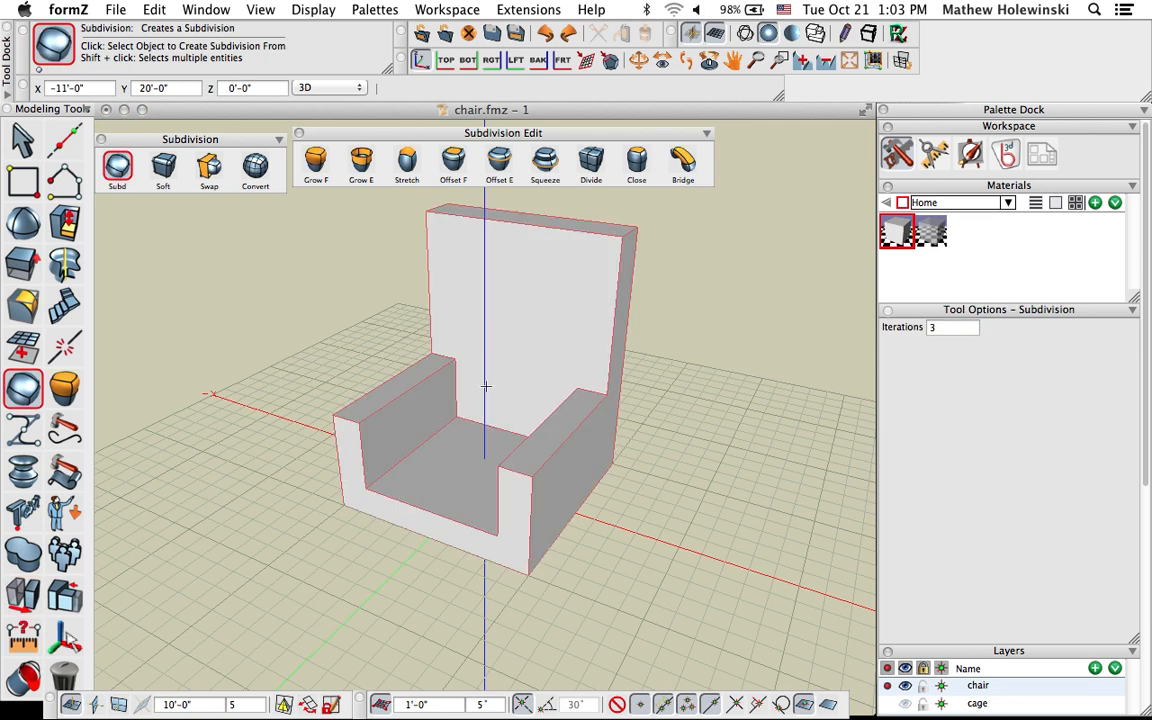
left_click(485, 386)
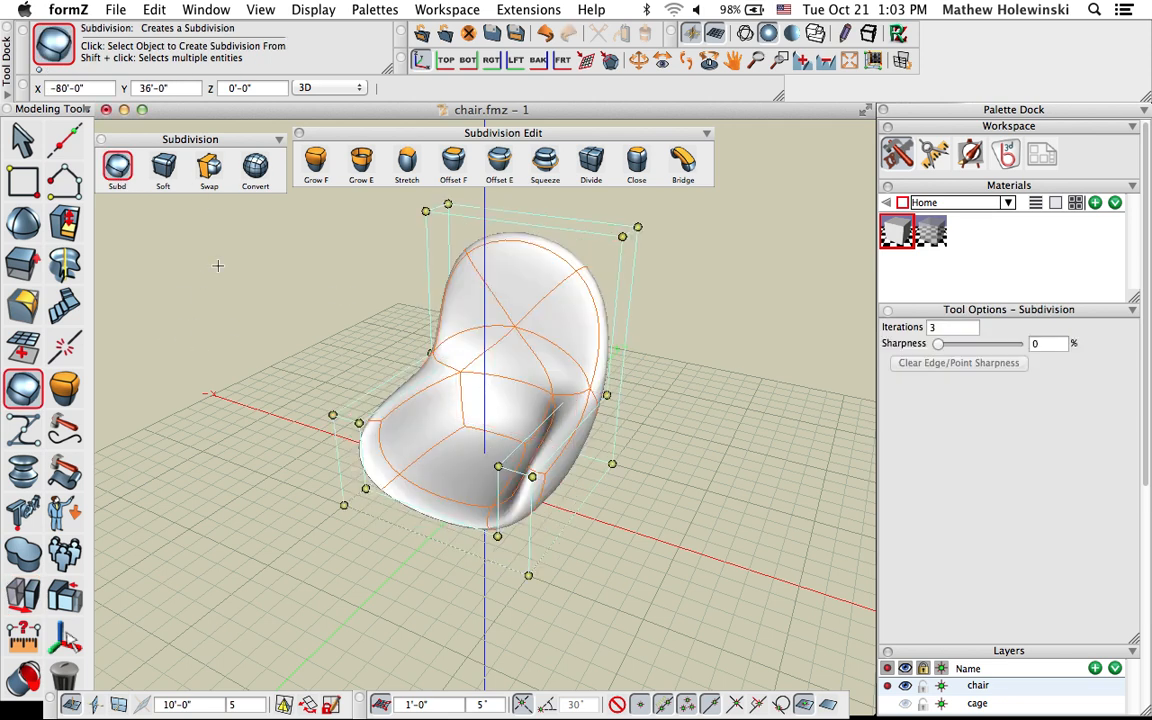
key("super+z")
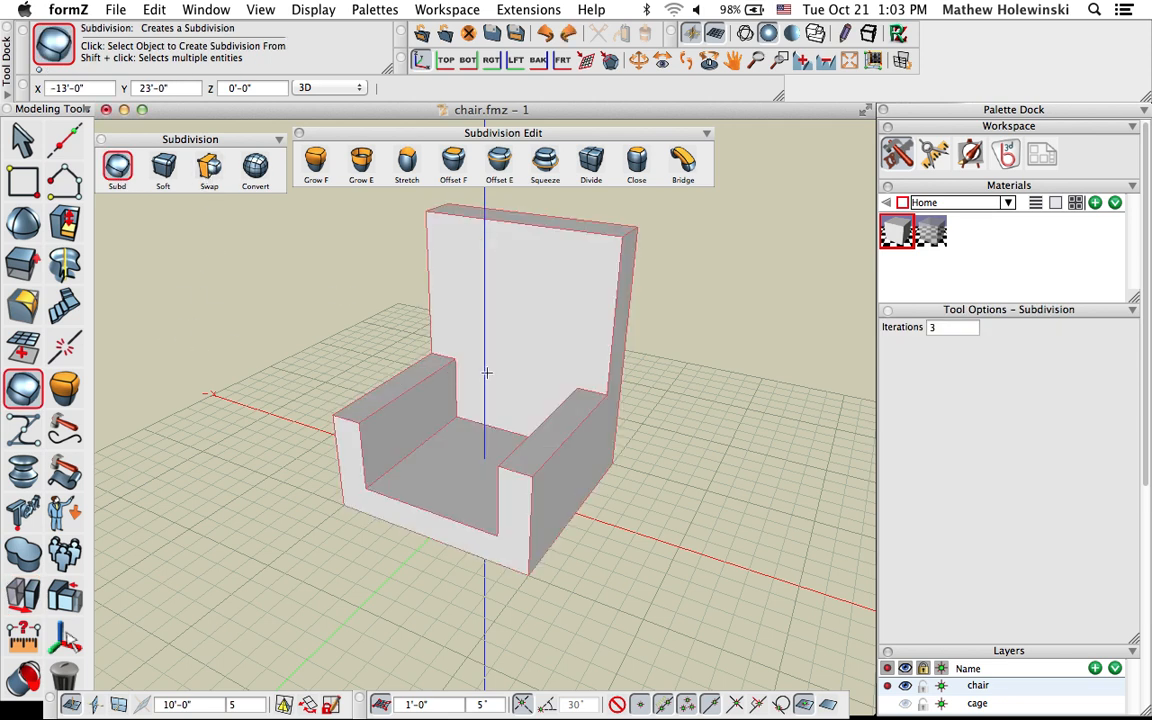
Move the whole chair up 10'-0", perpendicular to the reference plane
scroll(484, 384, "down", 2)
scroll(484, 384, "up", 2)
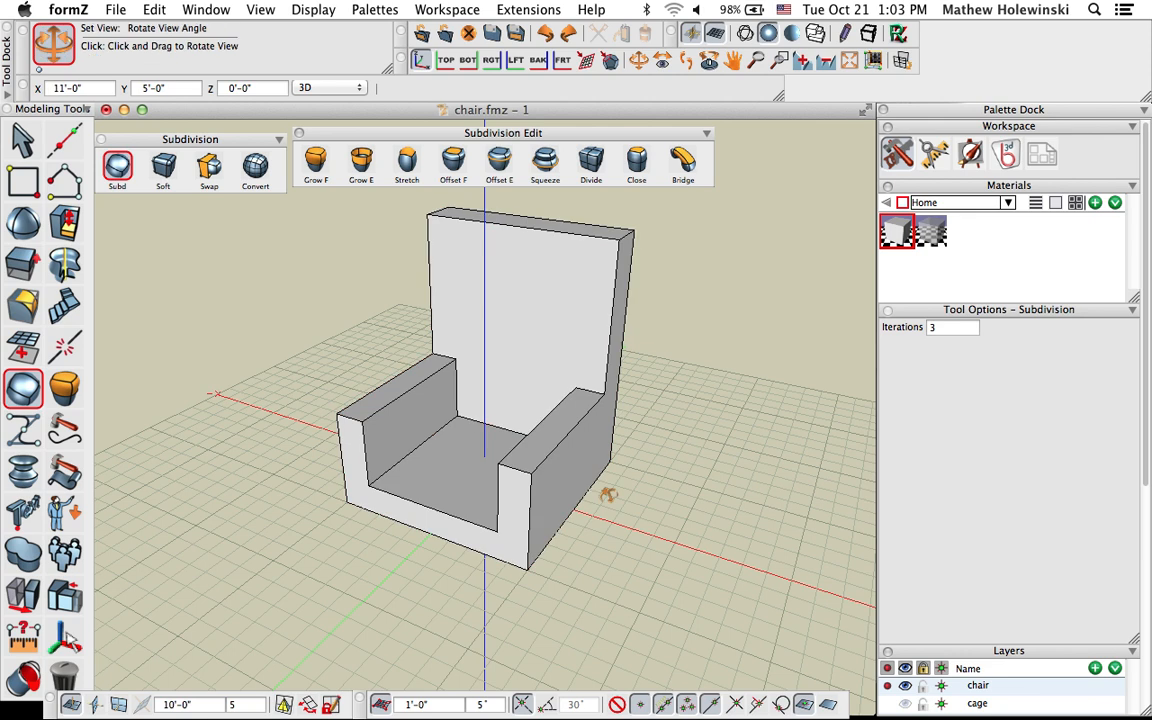
middle_click_drag(609, 494, 621, 498)
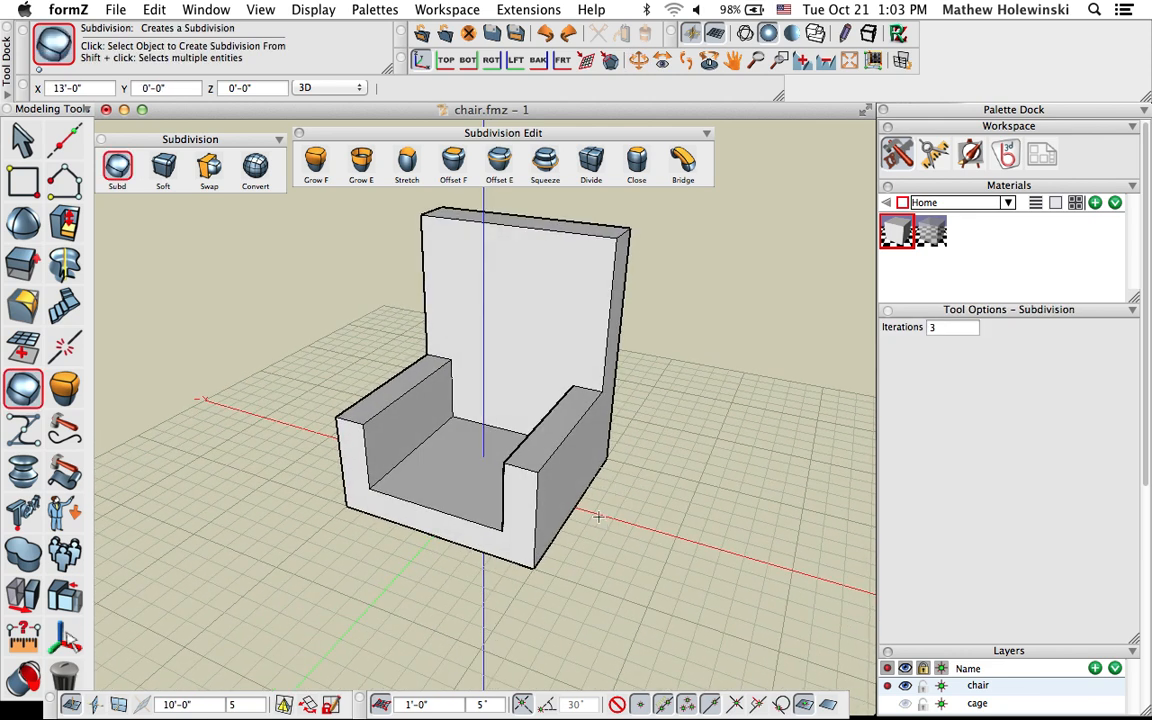
key("m")
left_click(447, 502)
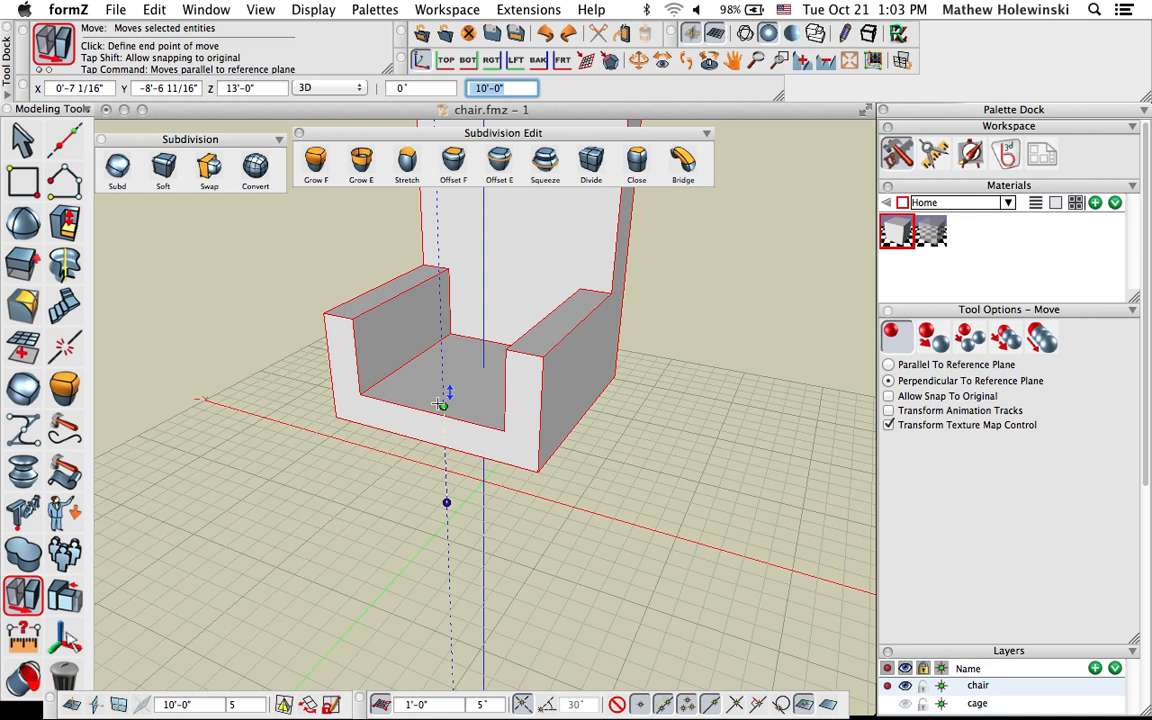
left_click(446, 408)
middle_click_drag(563, 507, 566, 415)
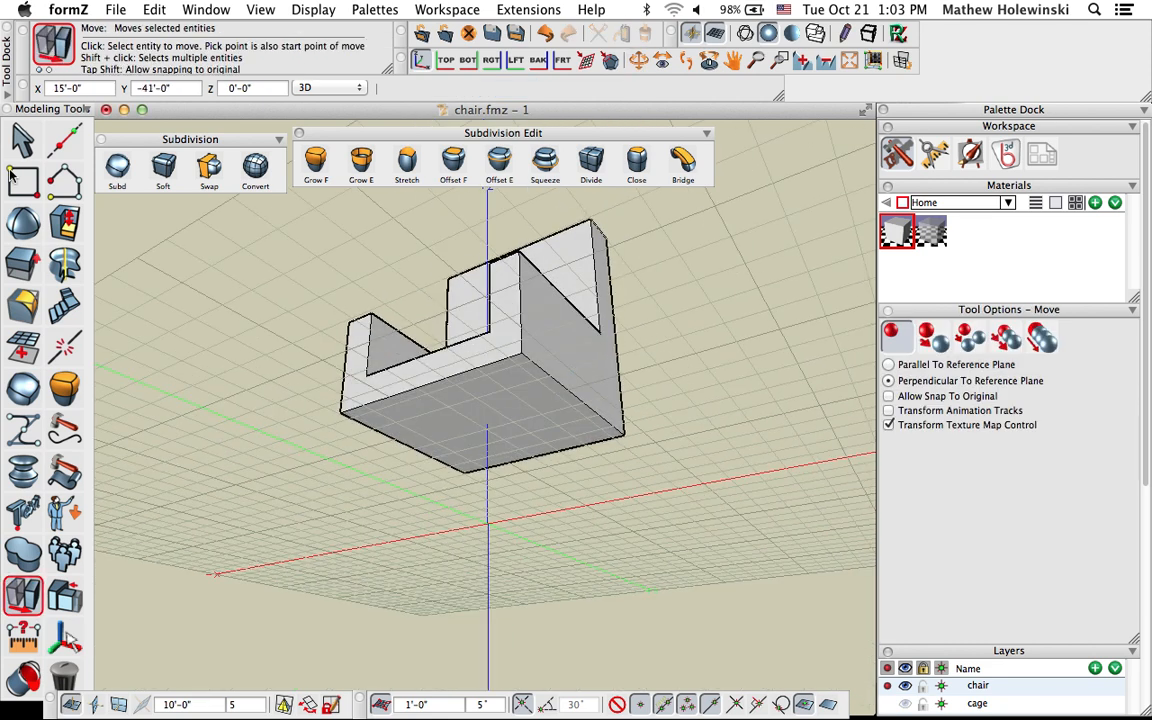
Build a 2'-0" by 2'-0" rectangular leg, 10'-0" tall, downward from the centre of the chair's underside
left_click(22, 183)
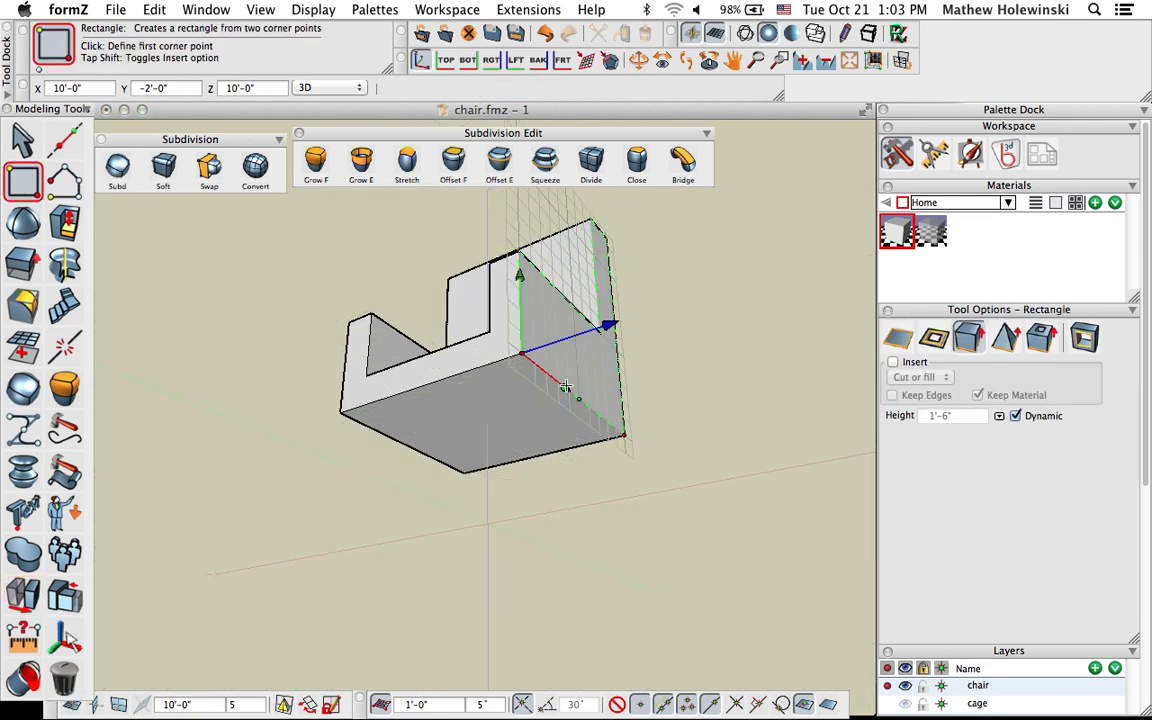
scroll(487, 431, "up", 3)
scroll(486, 428, "up", 3)
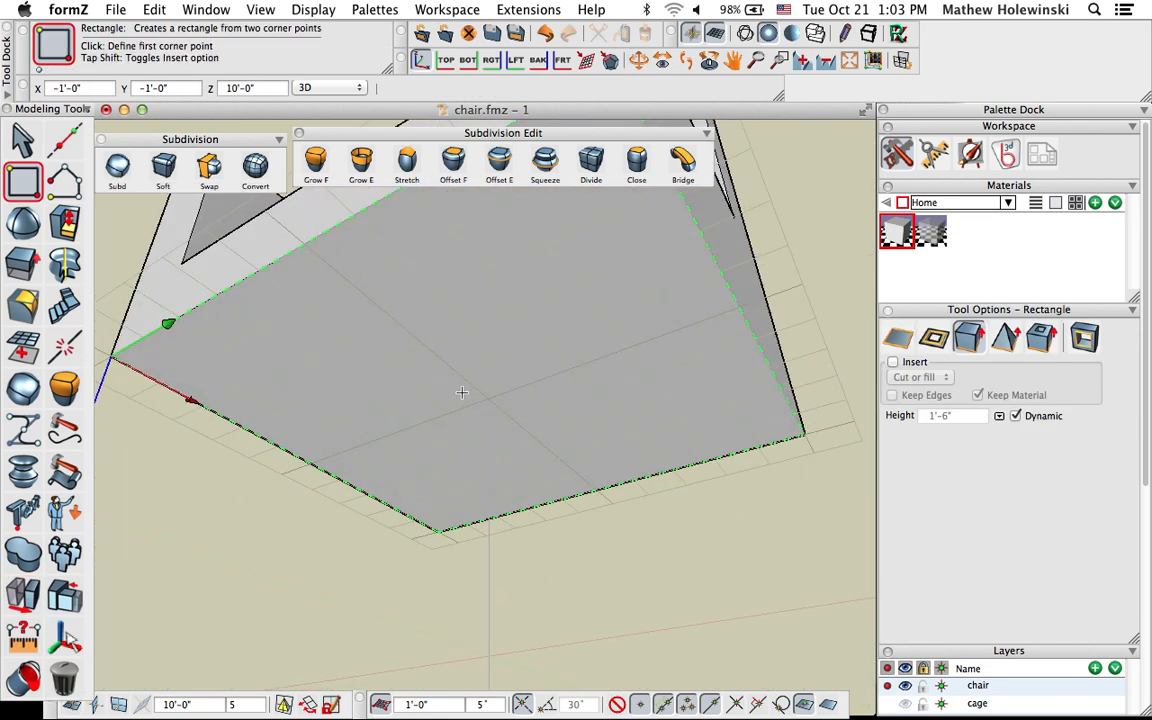
left_click(457, 397)
left_click(520, 401)
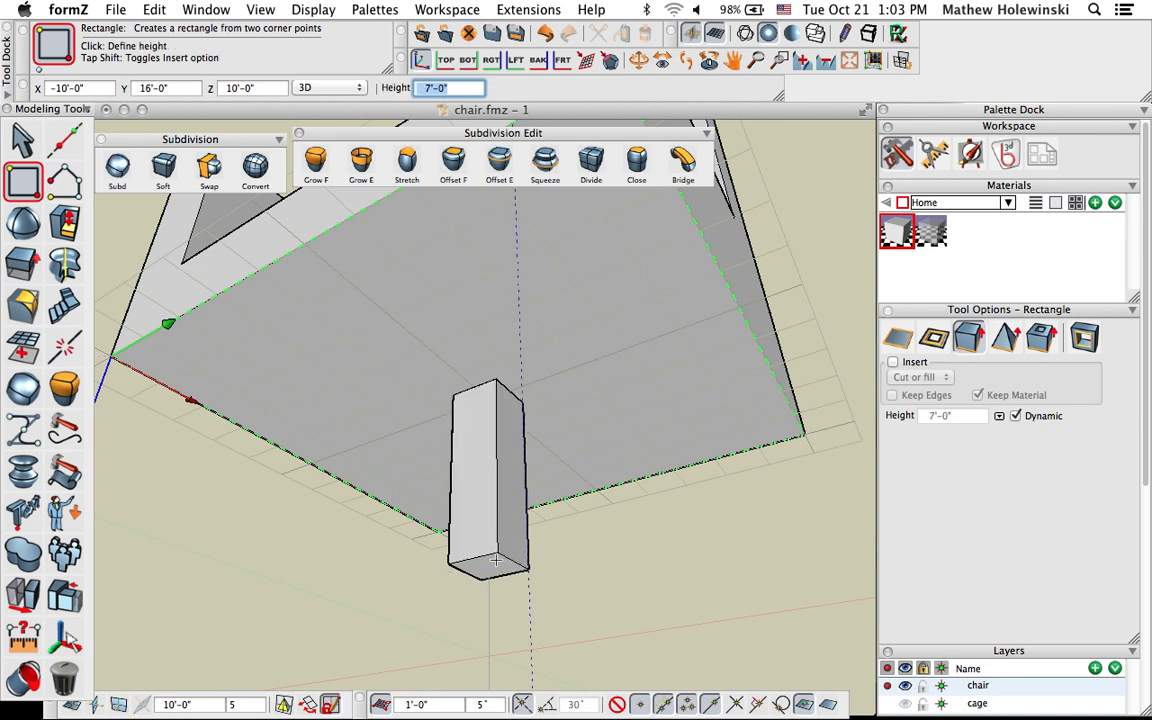
scroll(490, 560, "down", 5)
left_click(494, 597)
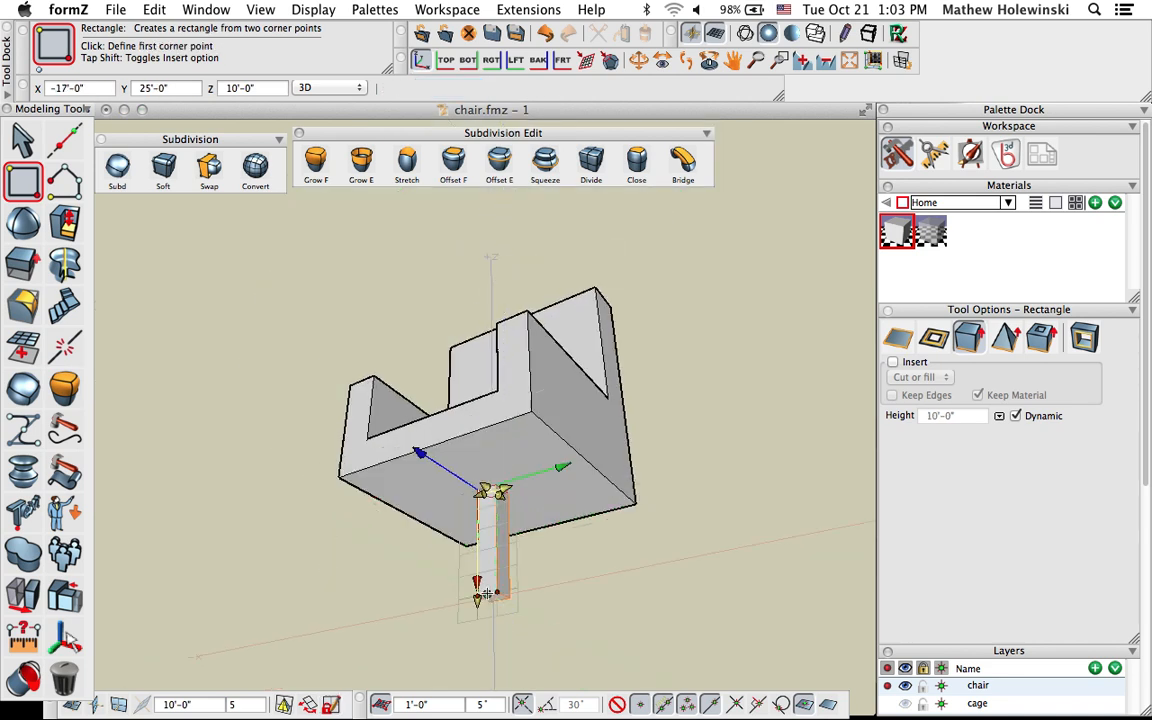
Close the Subdivision and Subdivision Edit tool sets and float the Reshape set again
middle_click_drag(672, 455, 144, 285)
scroll(525, 556, "up", 3)
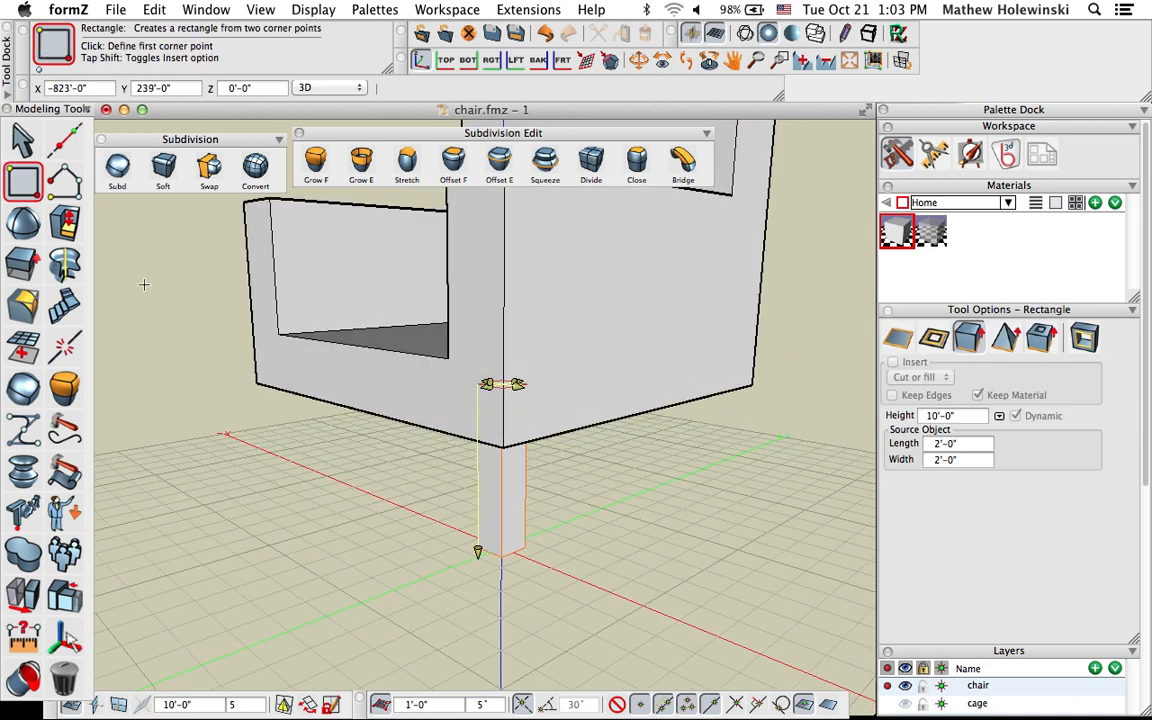
left_click(100, 139)
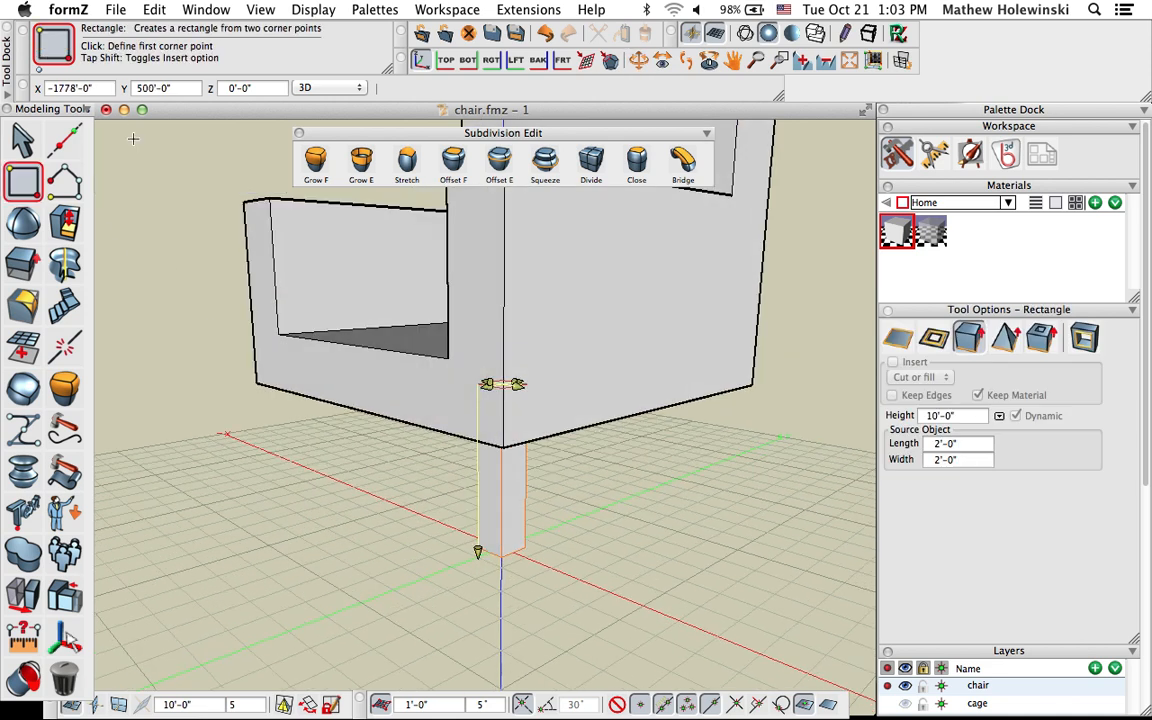
left_click(301, 134)
left_click_drag(66, 223, 139, 128)
Insert a segment across the lower part of the leg's side face by offsetting its bottom edge upward
left_click(209, 164)
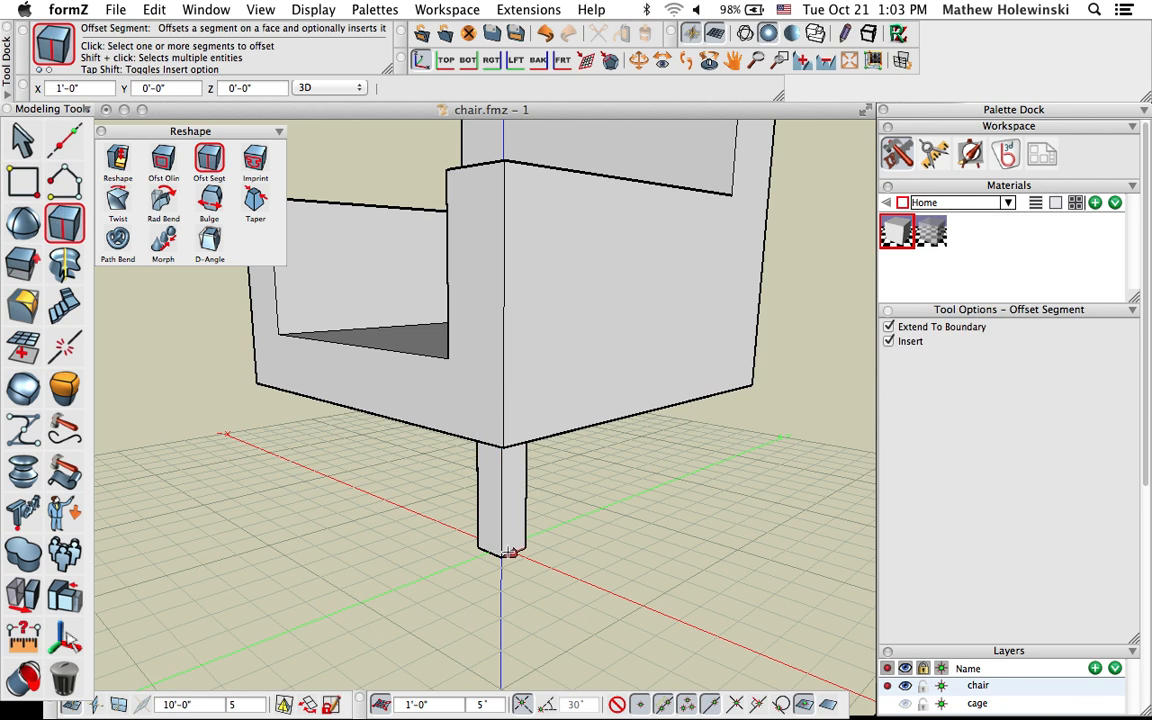
left_click(509, 553)
left_click(512, 503)
Pull the leg's lower side face outward about 8'-0" with Reshape, keeping edges, to form a foot
middle_click_drag(620, 579, 606, 531)
left_click(119, 168)
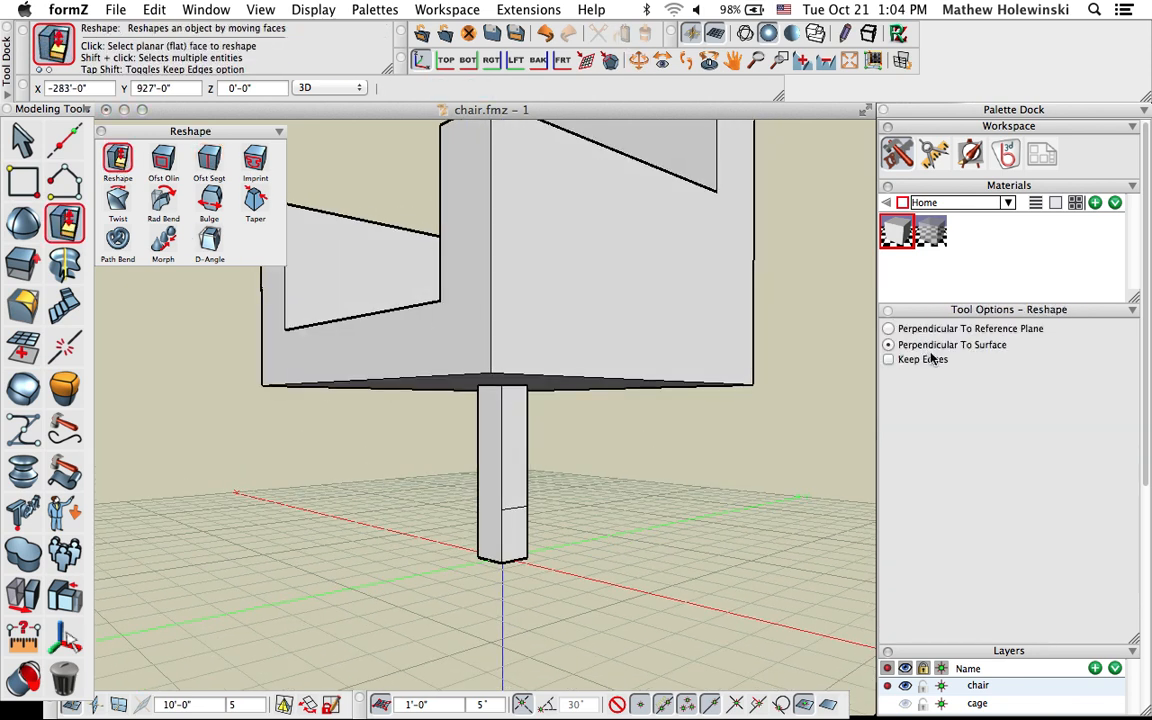
left_click(507, 529)
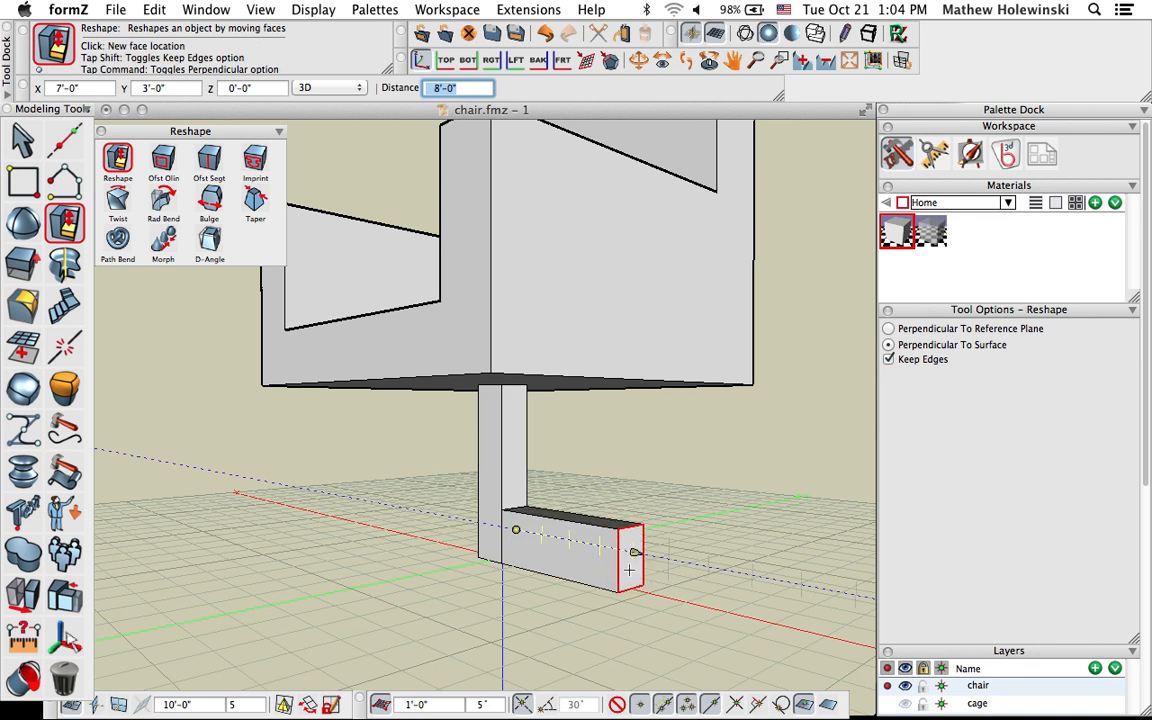
left_click(619, 567)
middle_click_drag(681, 558, 465, 591)
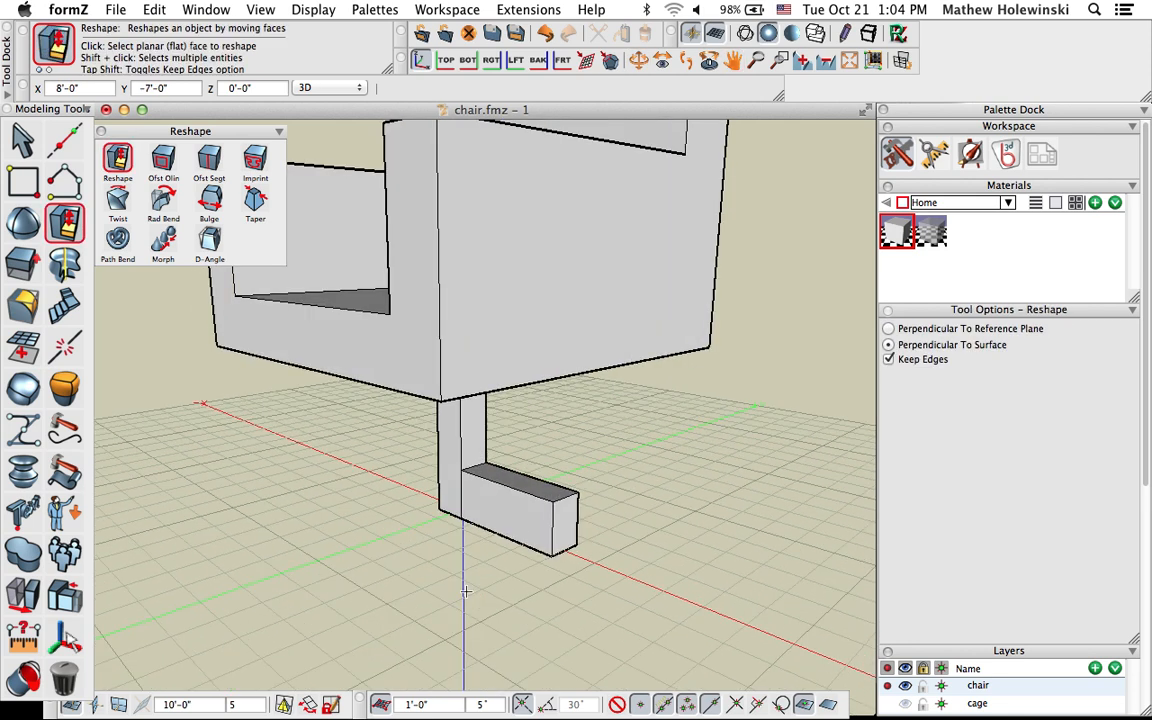
Lower the top edge of the foot's end face by about 2'-0" with Move, perpendicular to the reference plane
key("m")
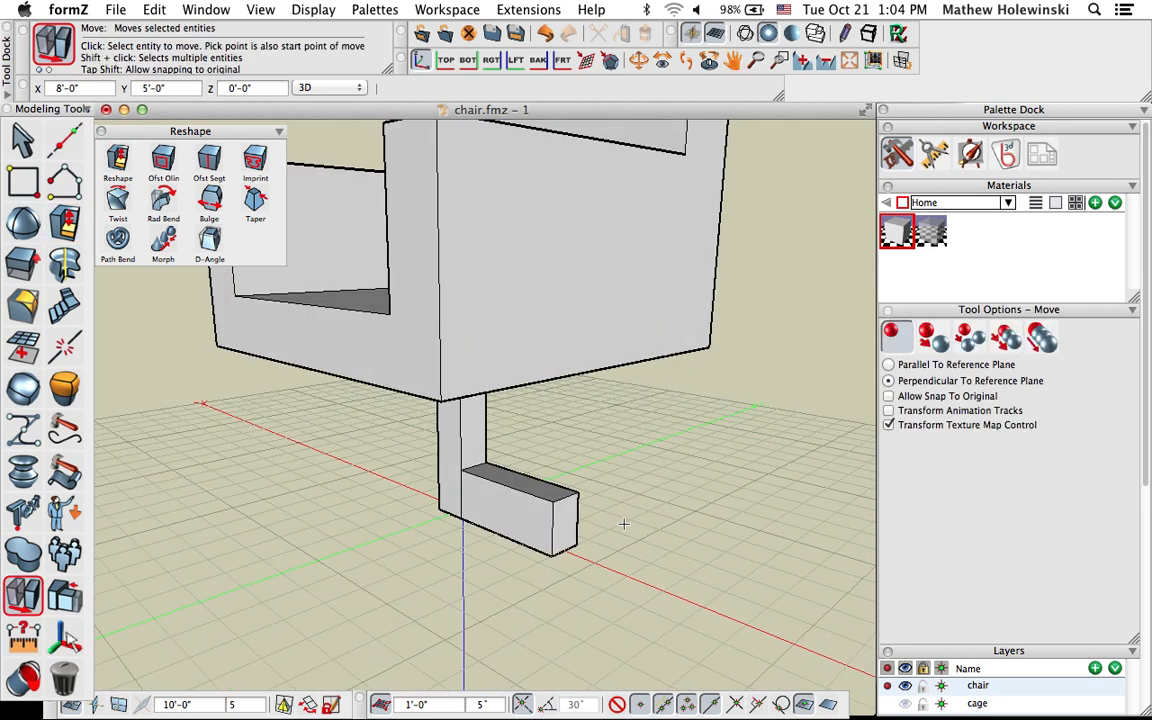
left_click(508, 448)
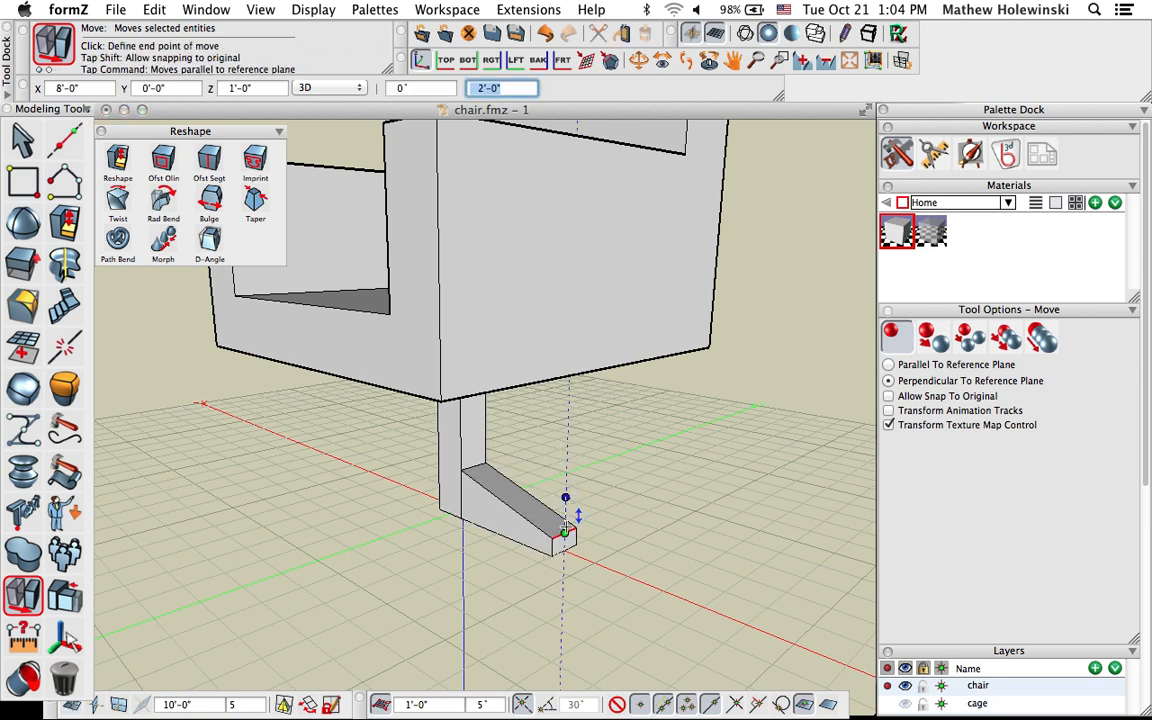
left_click(565, 527)
Narrow the foot's end face in width only with Independent Scale, centred on the face
middle_click_drag(636, 620, 556, 571)
scroll(556, 571, "up", 3)
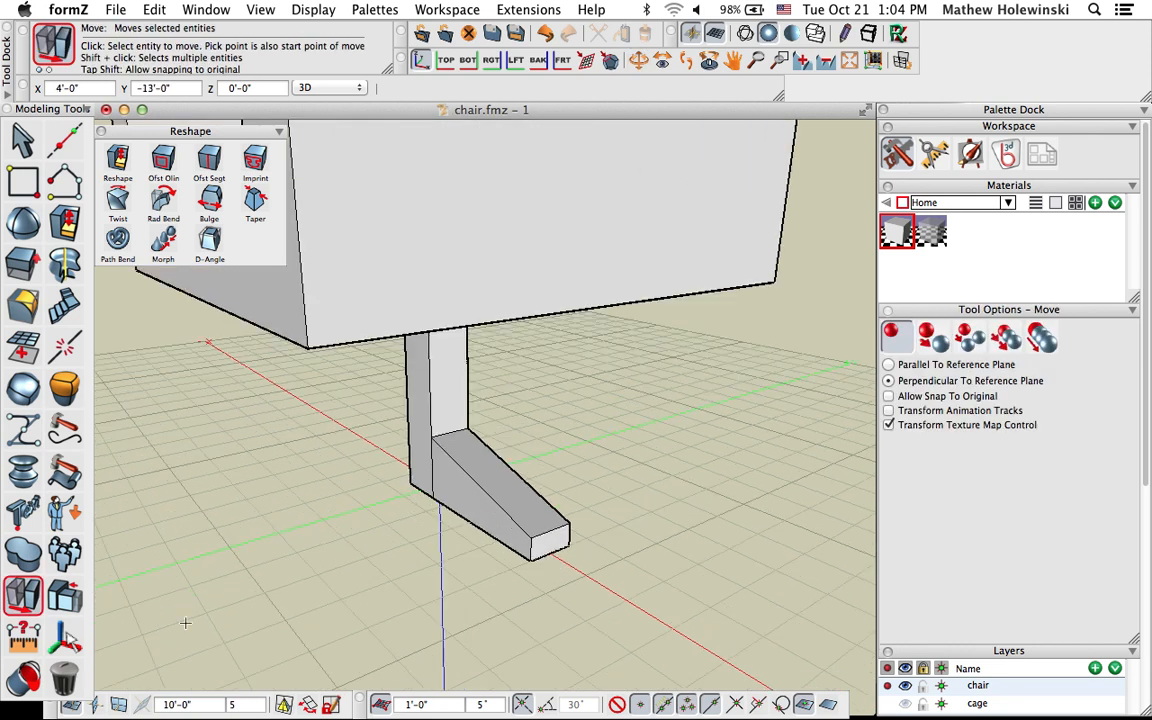
left_click(40, 600)
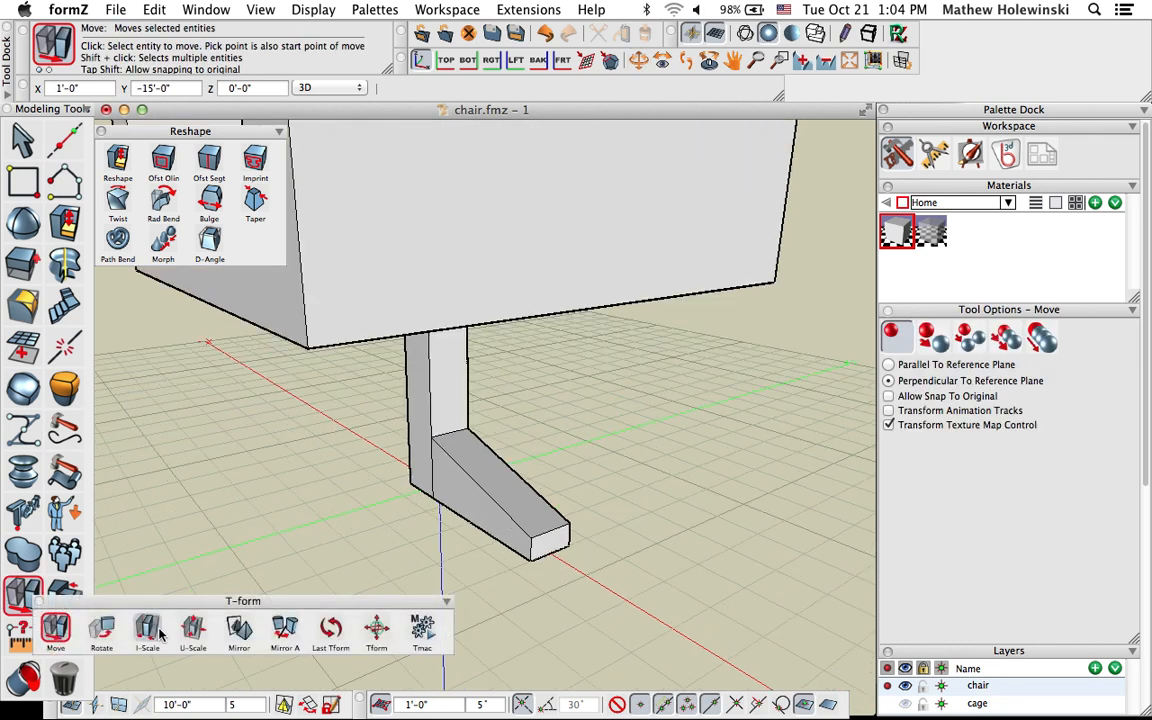
left_click(147, 628)
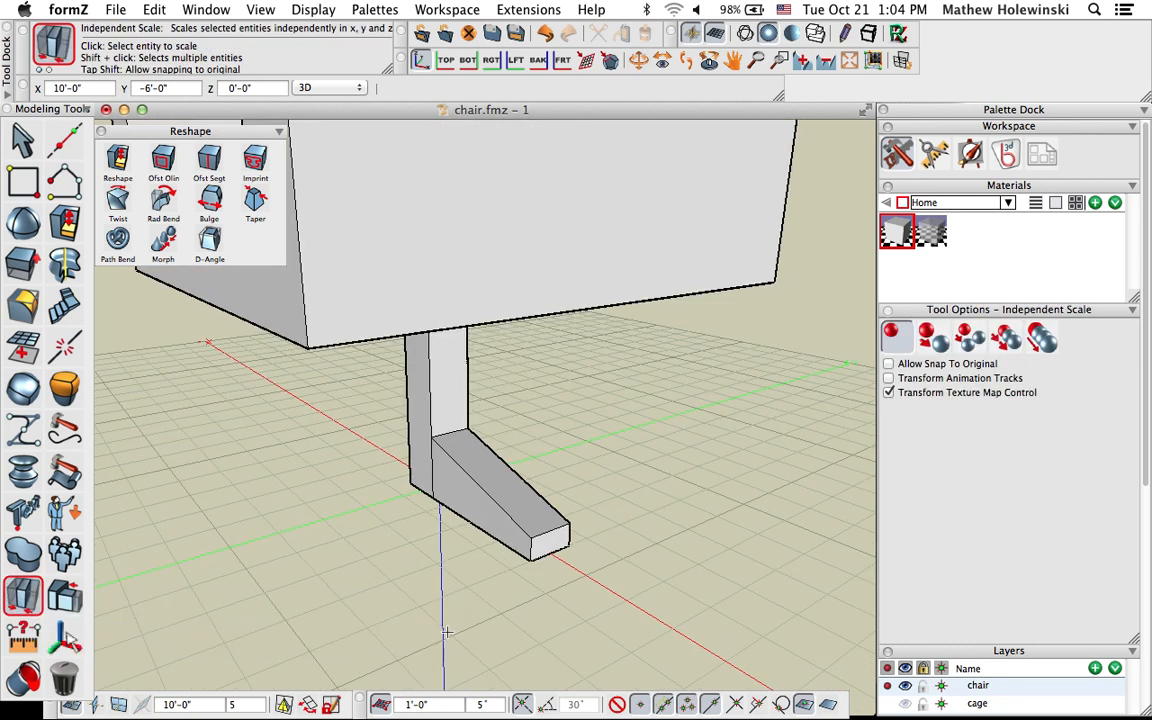
left_click(549, 542)
left_click(549, 548)
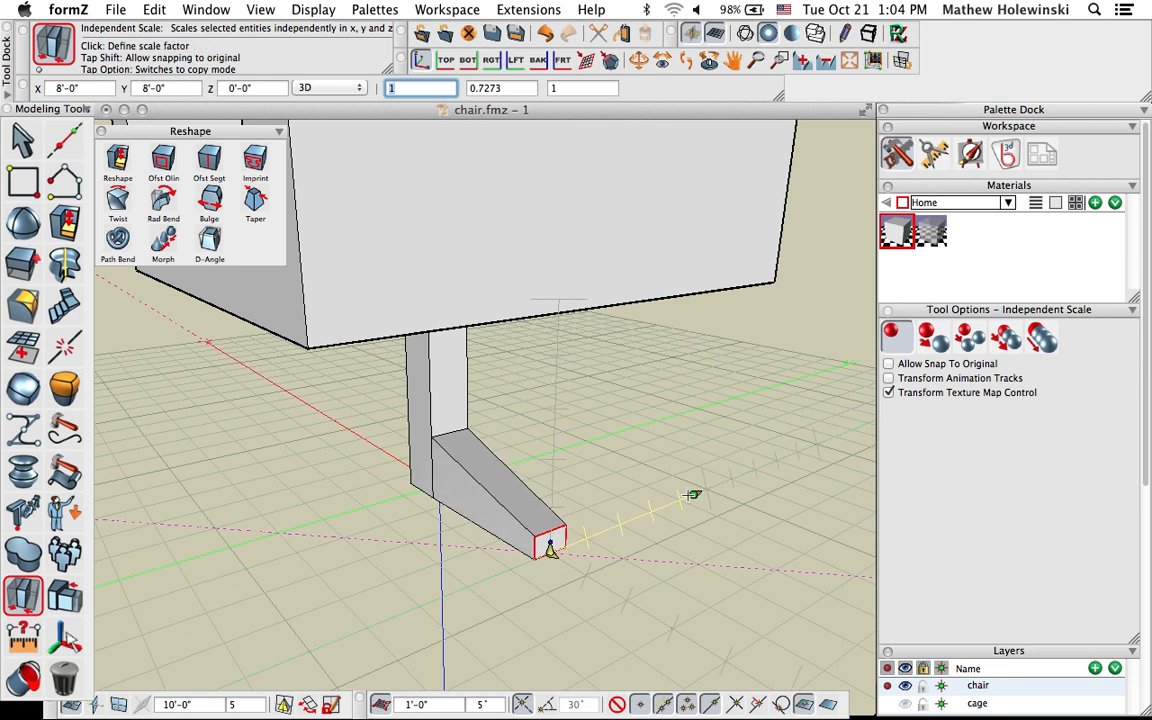
left_click(641, 519)
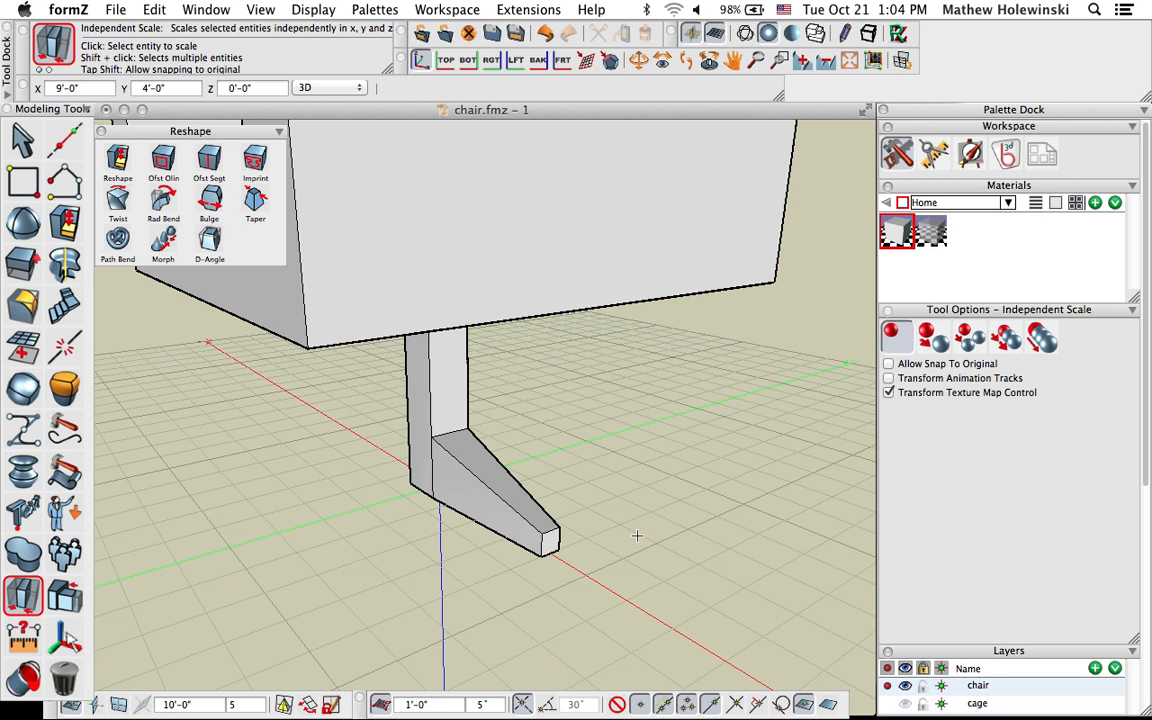
Extend the foot's end face outward about 2'-0" with Reshape, keeping edges
key("r")
left_click(551, 545)
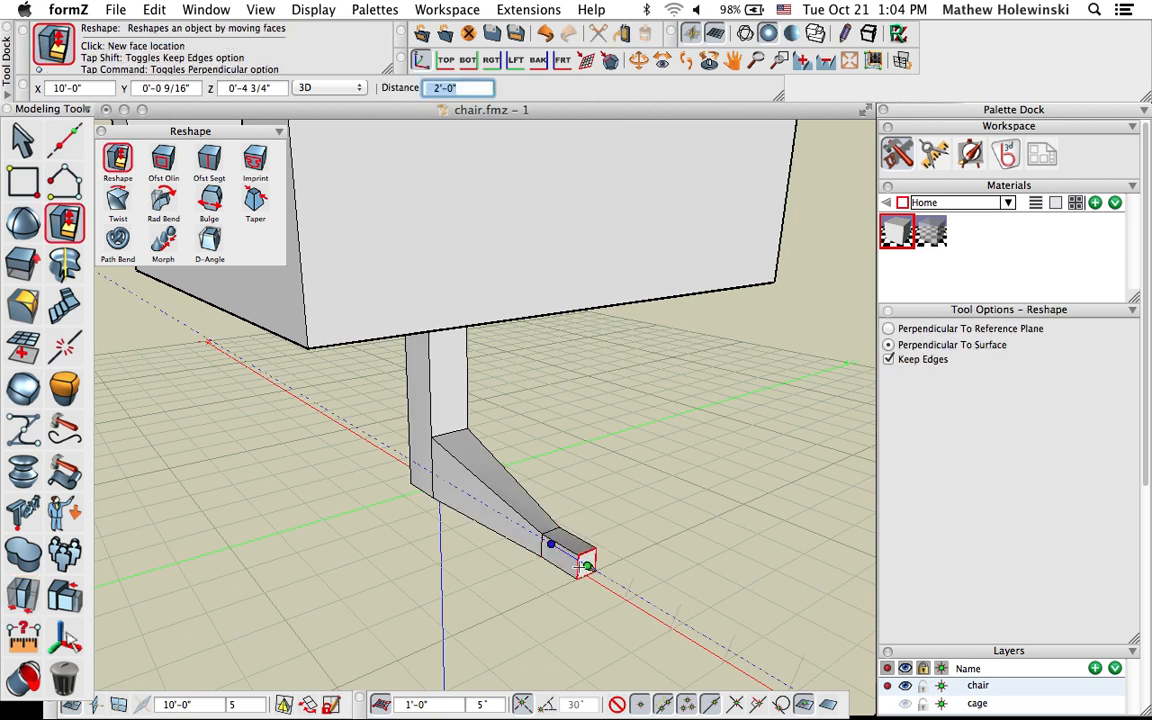
left_click(589, 566)
Insert a segment on the leg's adjacent side face by offsetting its bottom edge up to the first foot's top corner
middle_click_drag(503, 592, 570, 532)
scroll(553, 582, "down", 3)
middle_click_drag(516, 588, 505, 556)
key("o")
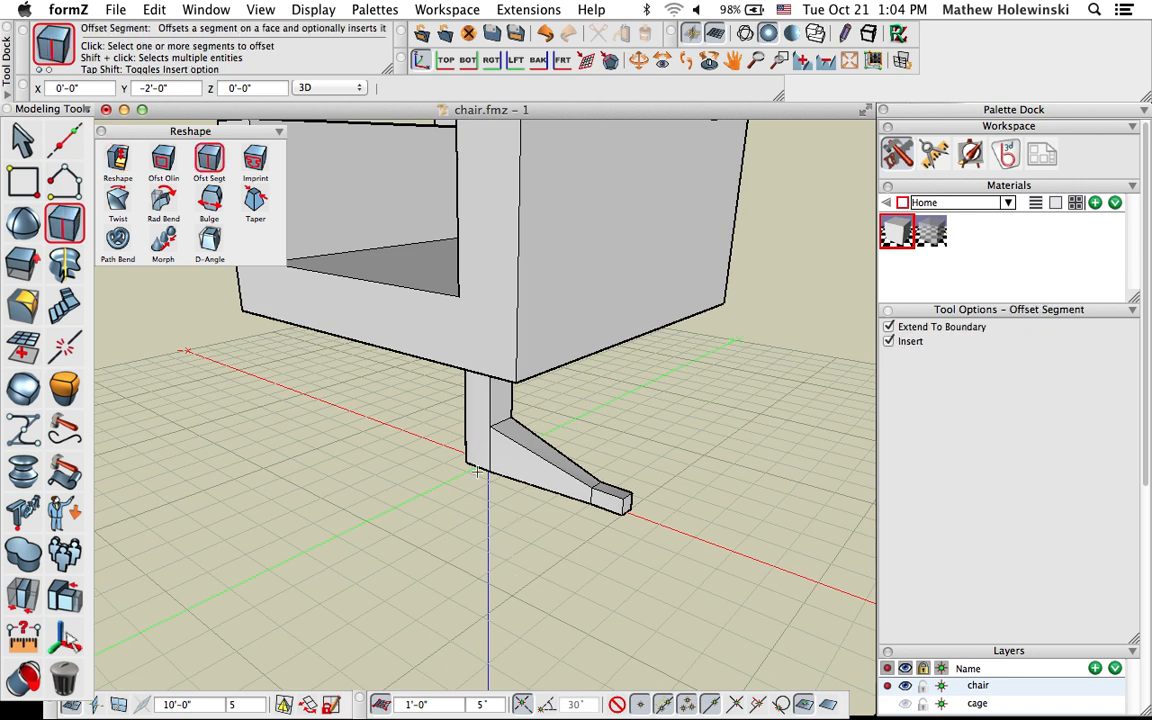
left_click(475, 466)
left_click(490, 426)
Pull the lower part of that side face outward about 9'-0" with Reshape to form a second foot
key("r")
left_click(477, 456)
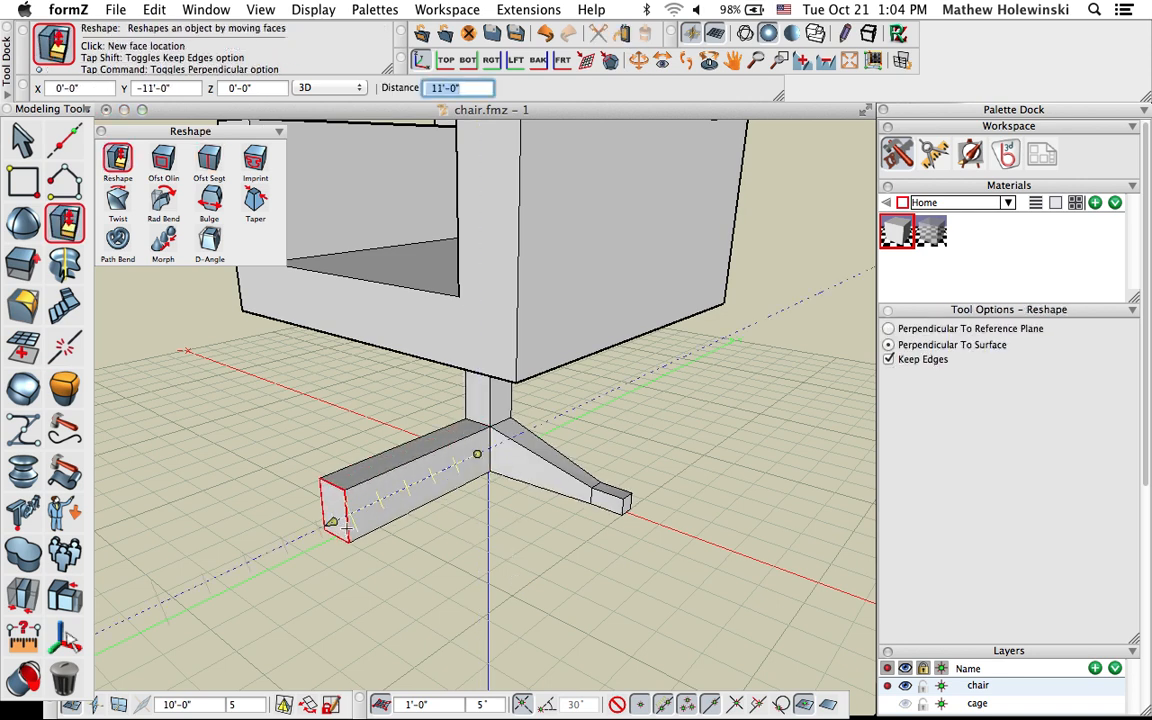
left_click(381, 503)
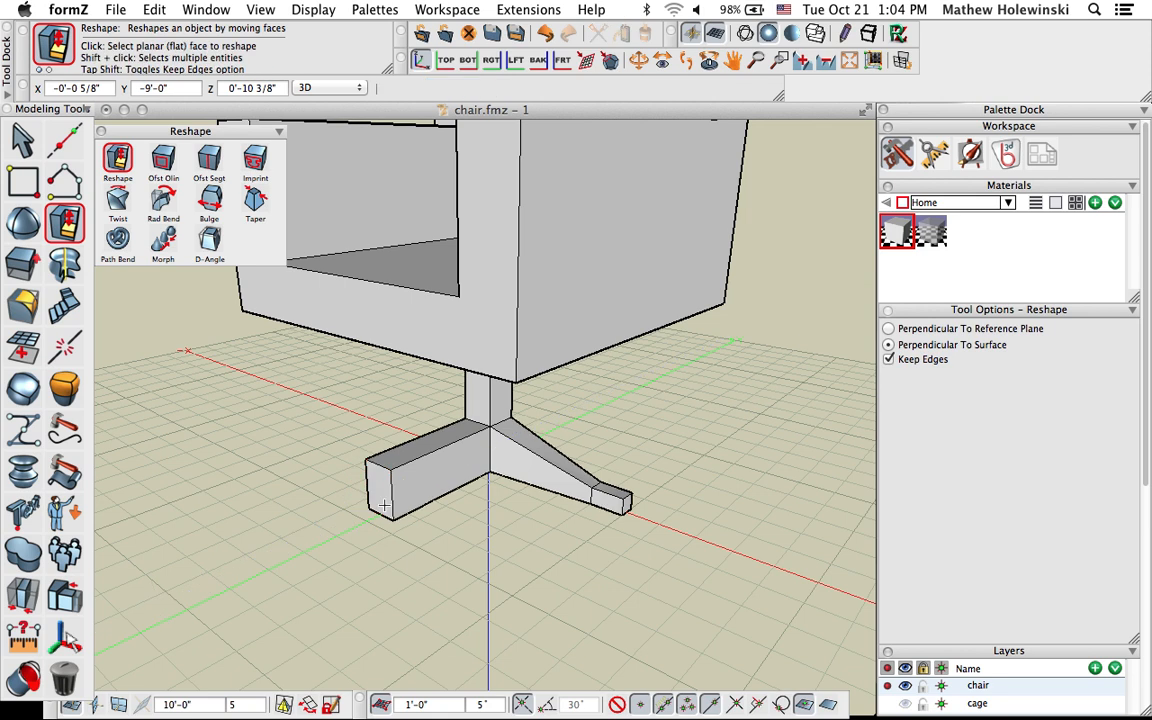
Lower the top edge of the second foot's end face by about 2'-0" with Move
key("m")
left_click(380, 466)
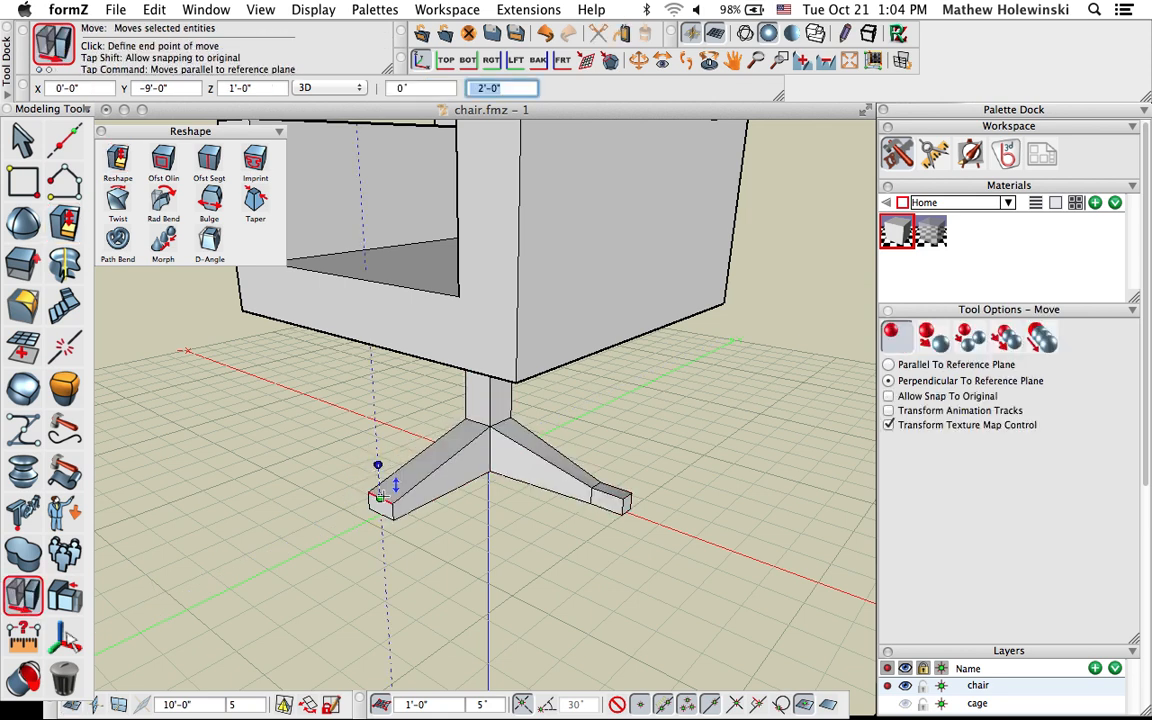
left_click(380, 497)
Narrow the second foot's end face in width with Independent Scale, centred on the midpoint of its bottom edge
scroll(379, 520, "up", 5)
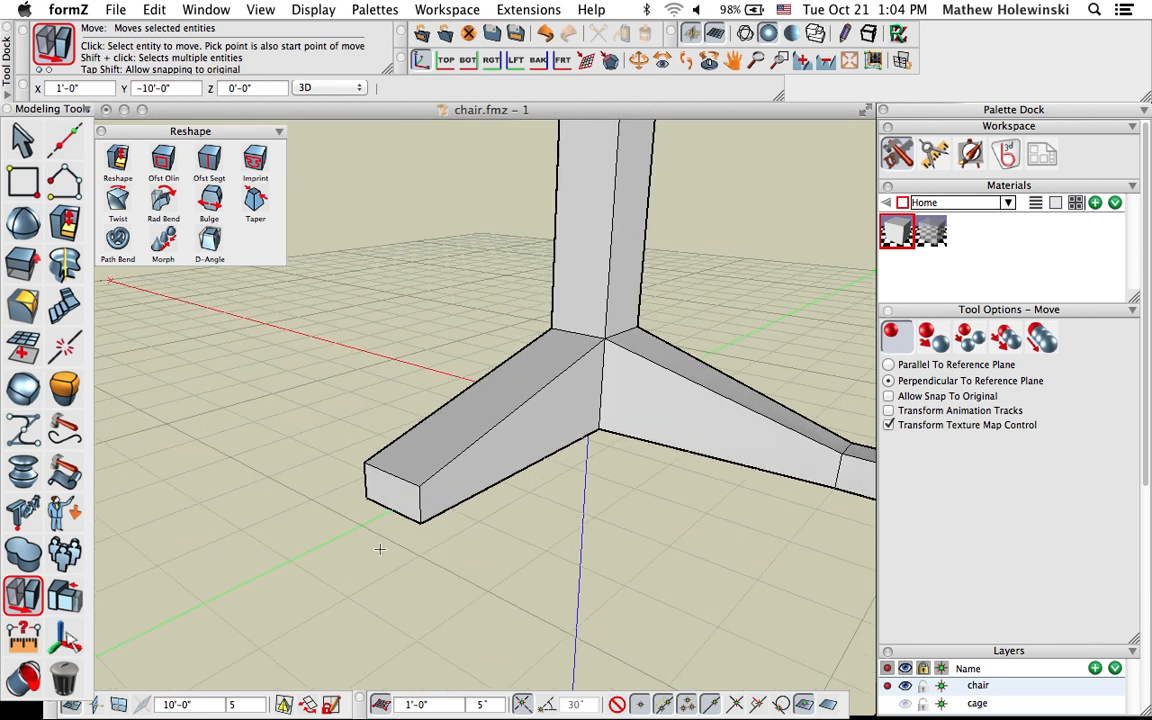
left_click(16, 597)
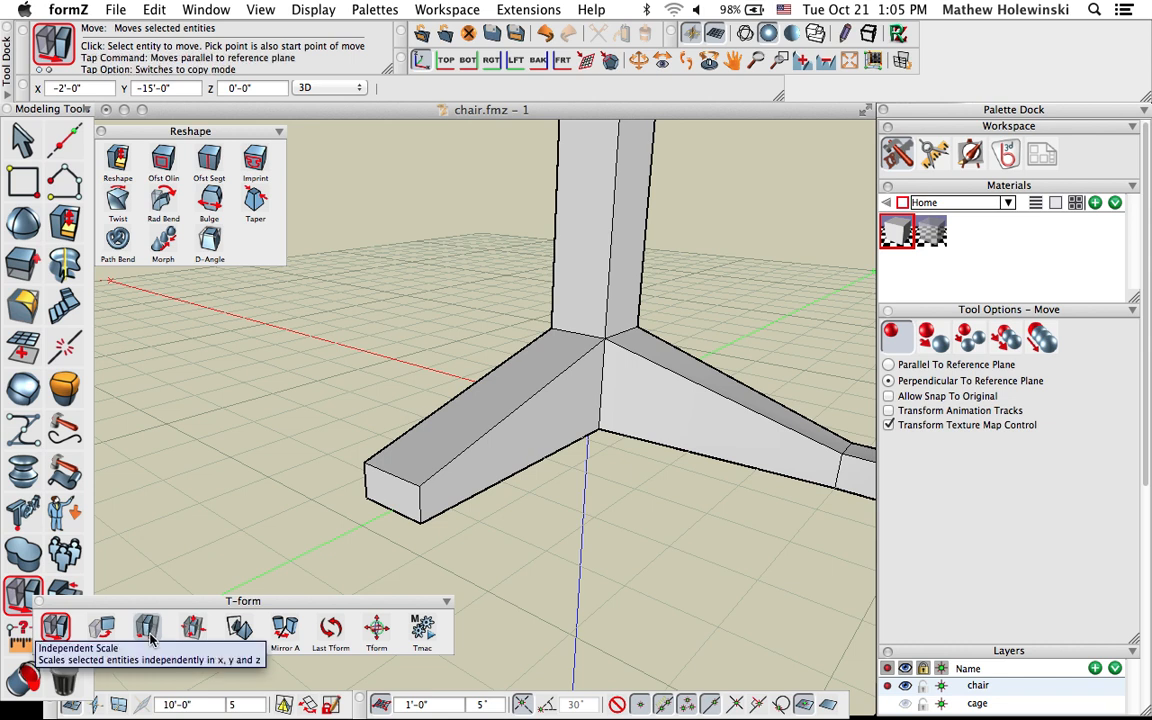
left_click(24, 596)
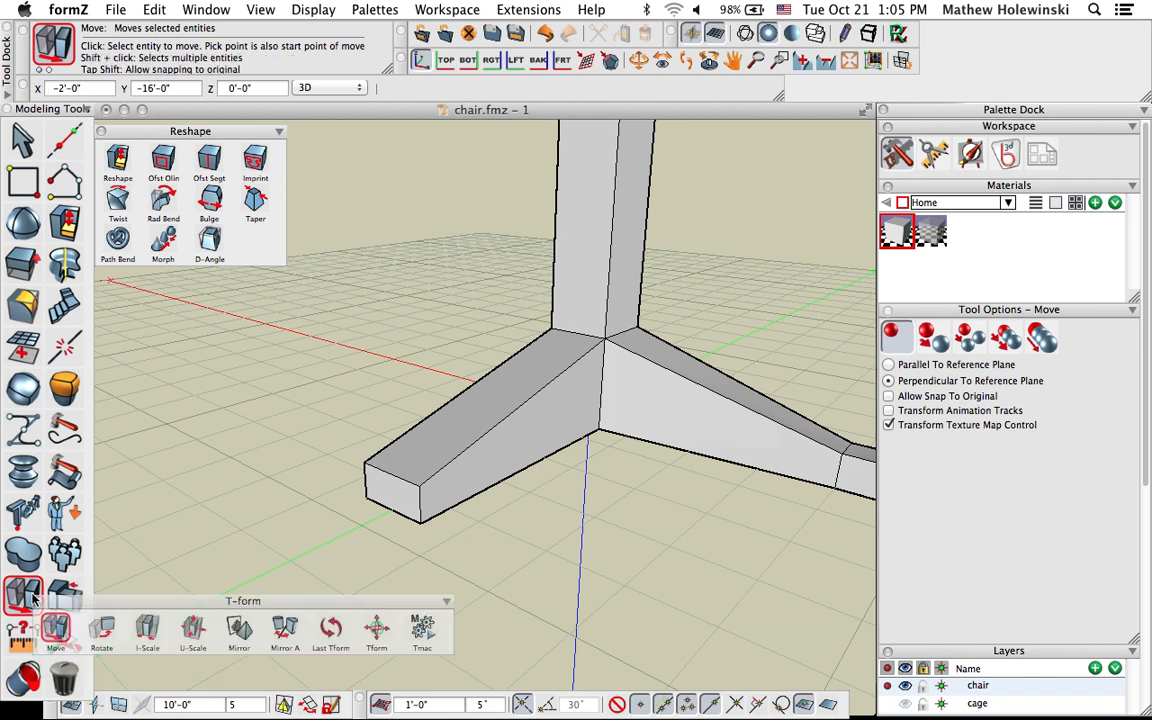
left_click(140, 630)
left_click(394, 491)
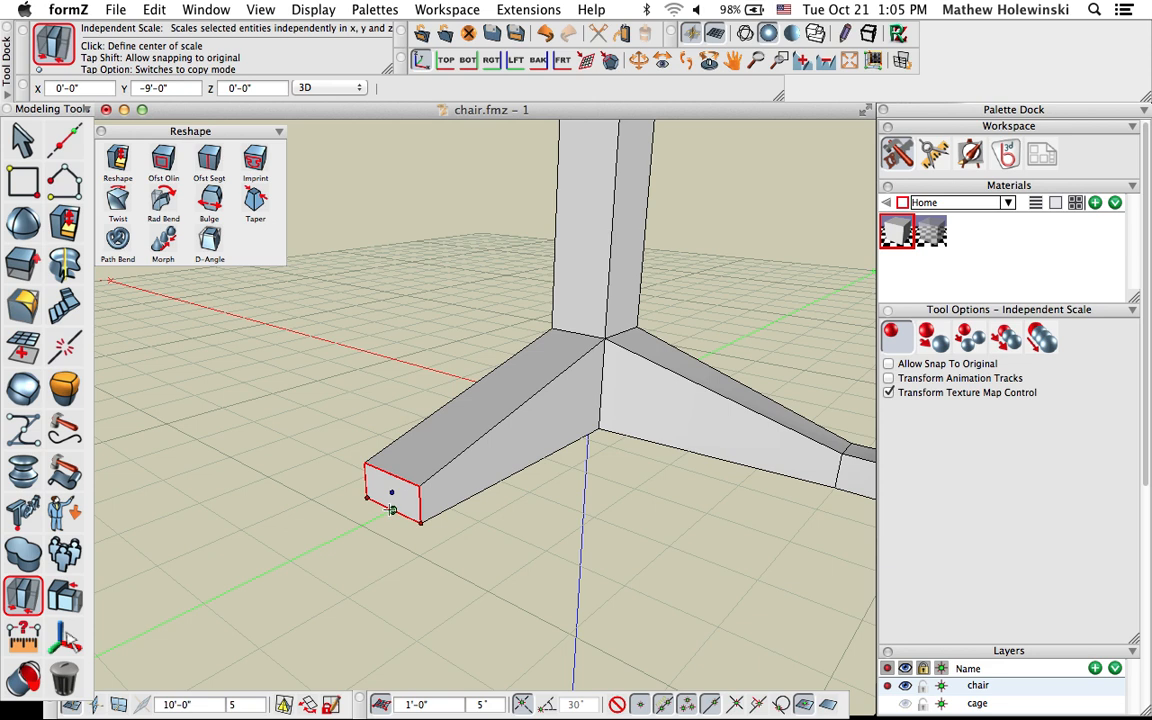
left_click(392, 510)
left_click(537, 550)
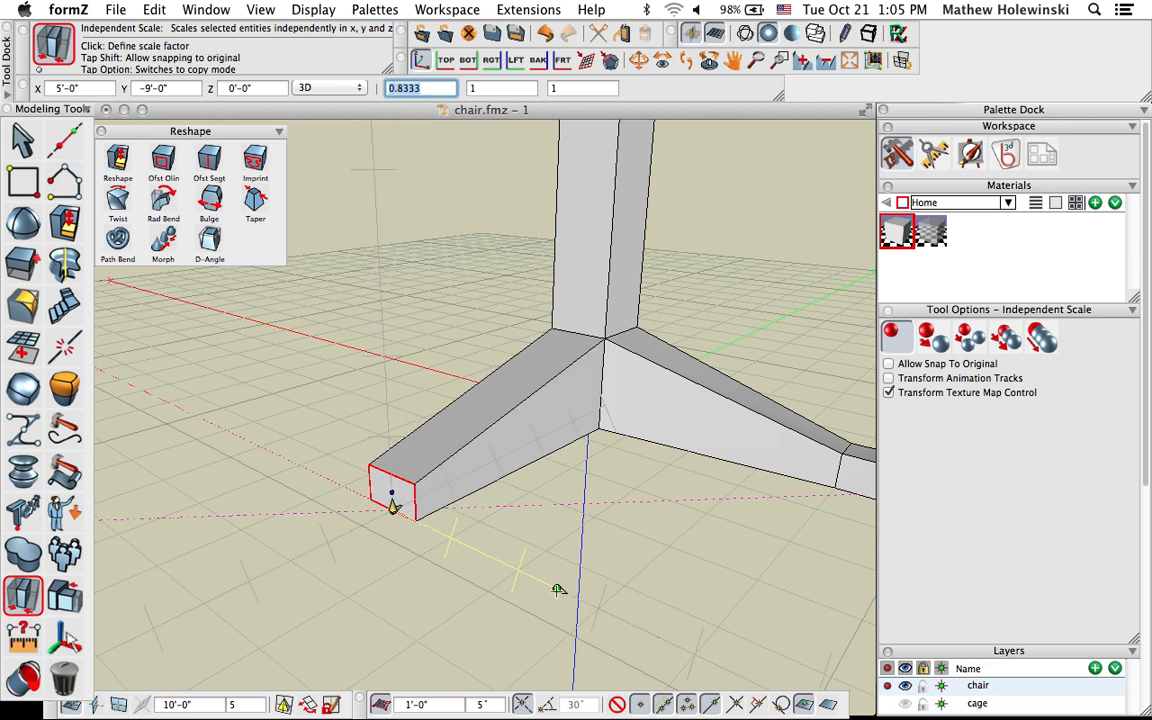
left_click(391, 500)
Extend the second foot's end face outward about 1'-0" with Reshape, keeping edges
key("r")
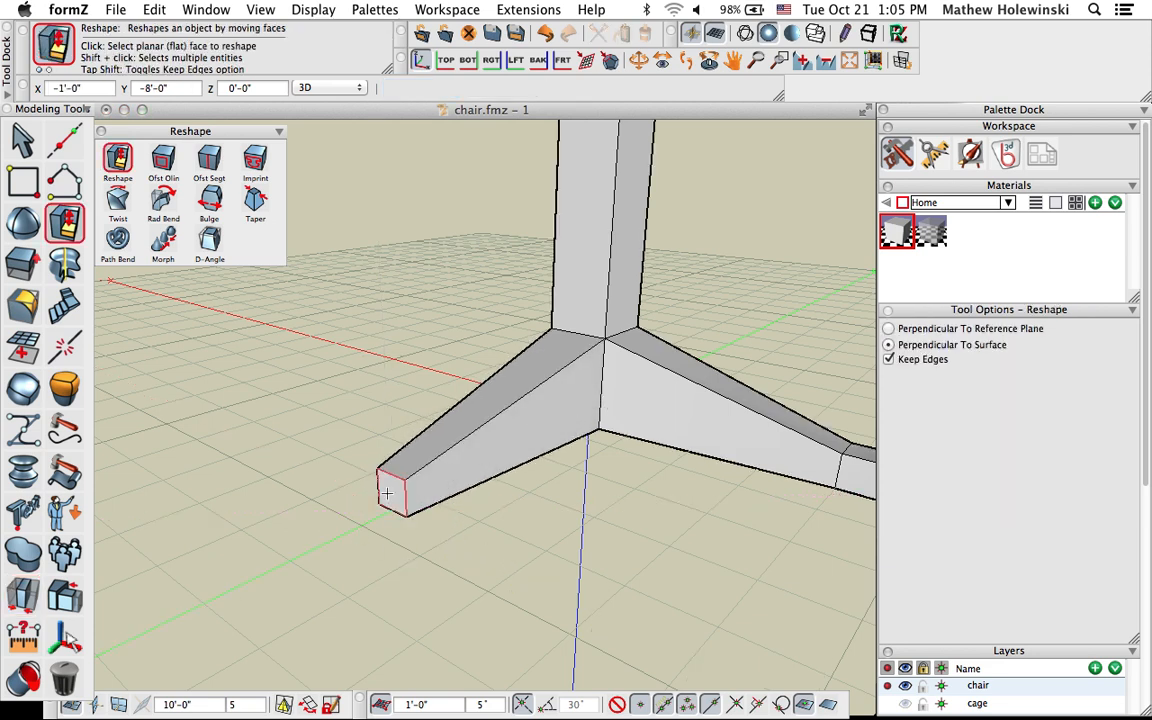
left_click(386, 493)
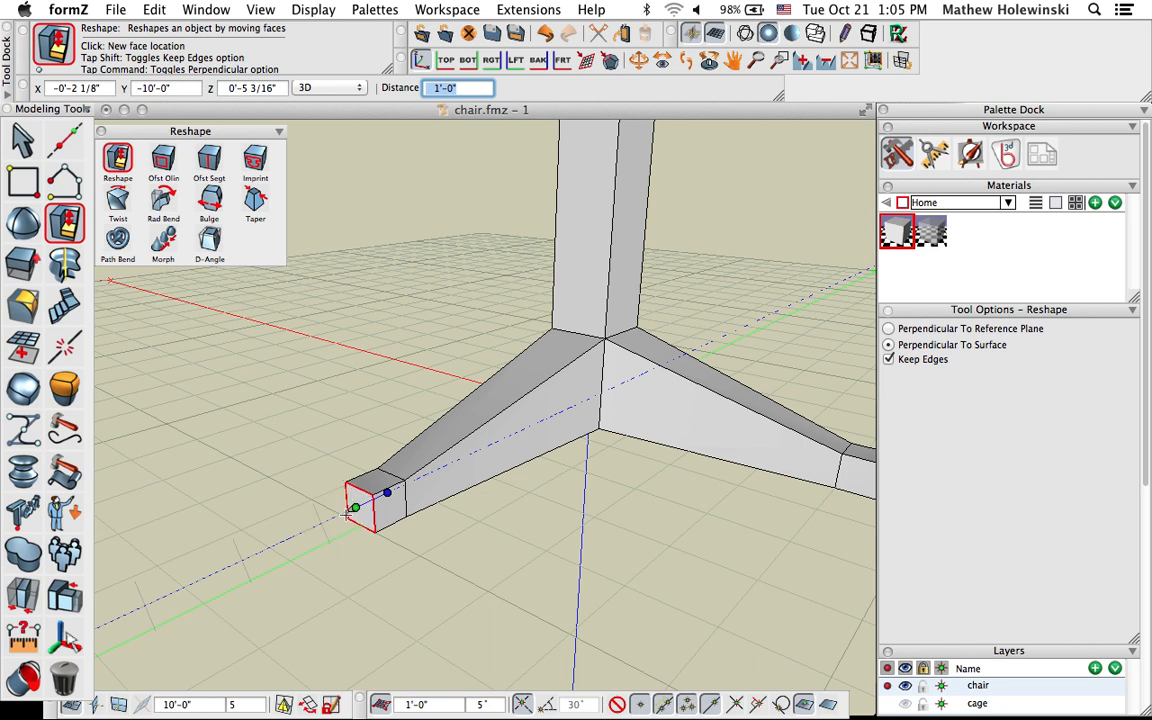
left_click(359, 508)
scroll(345, 515, "down", 5)
middle_click_drag(436, 548, 451, 552)
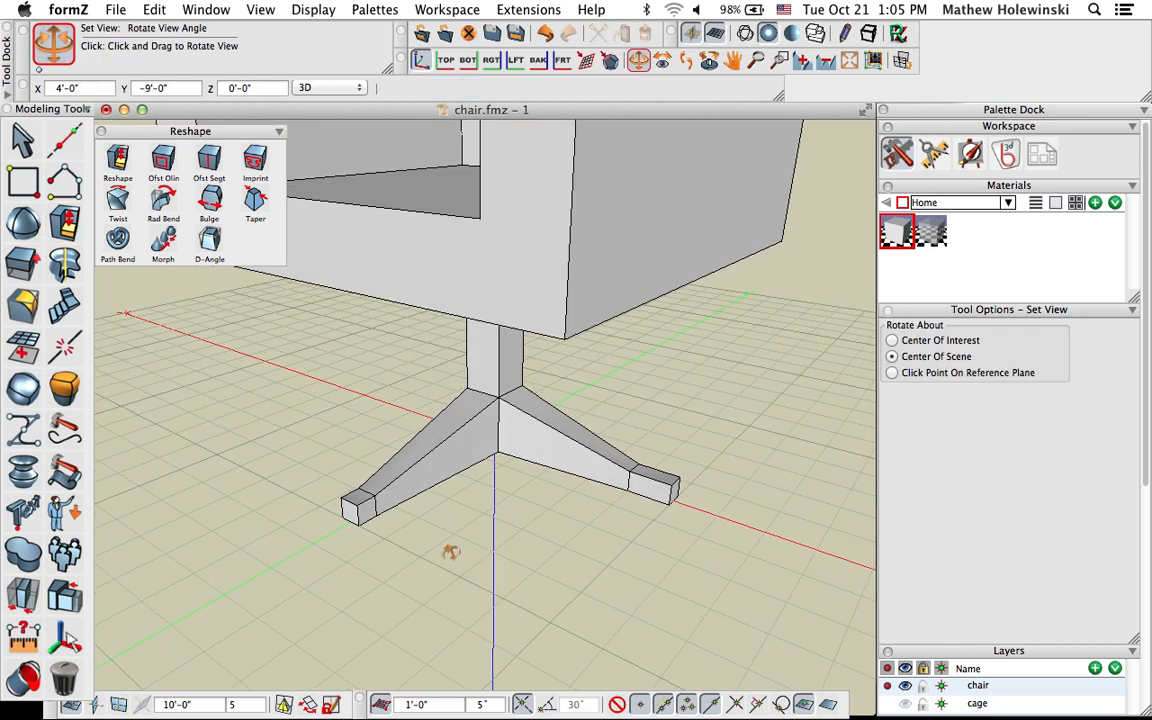
left_click(345, 521)
left_click(328, 529)
key("super+z")
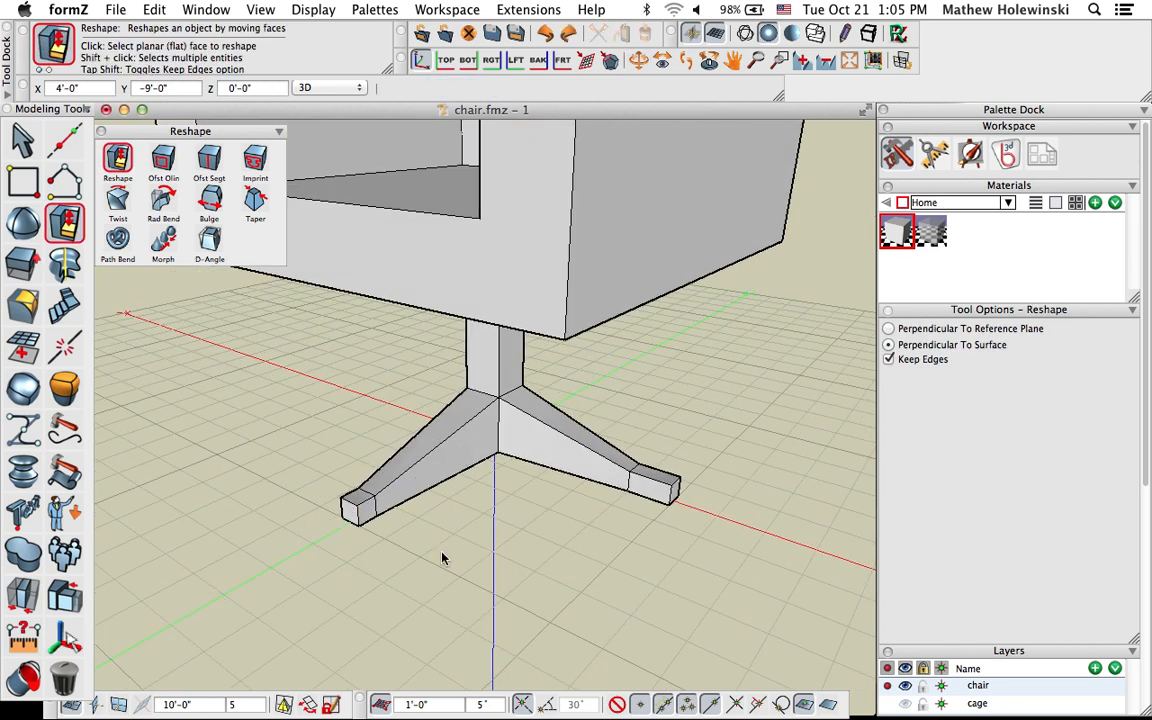
Adjust the position of the second foot's end face with Move, parallel to the reference plane
scroll(336, 525, "up", 3)
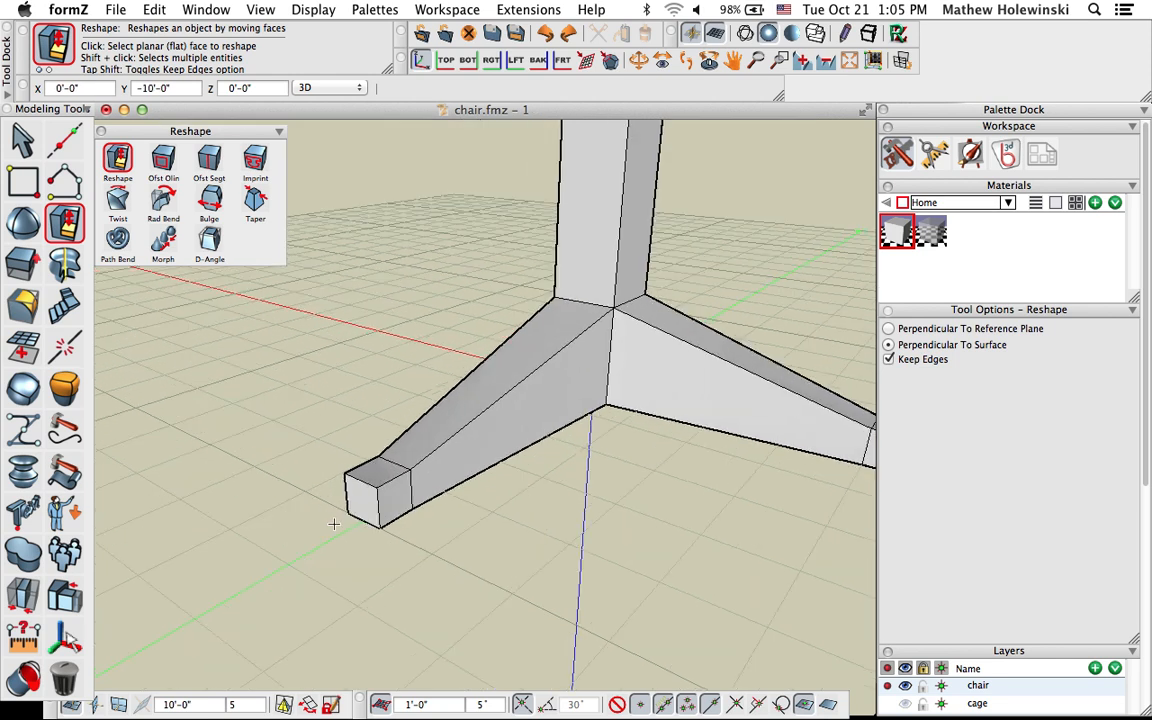
key("m")
left_click(362, 501)
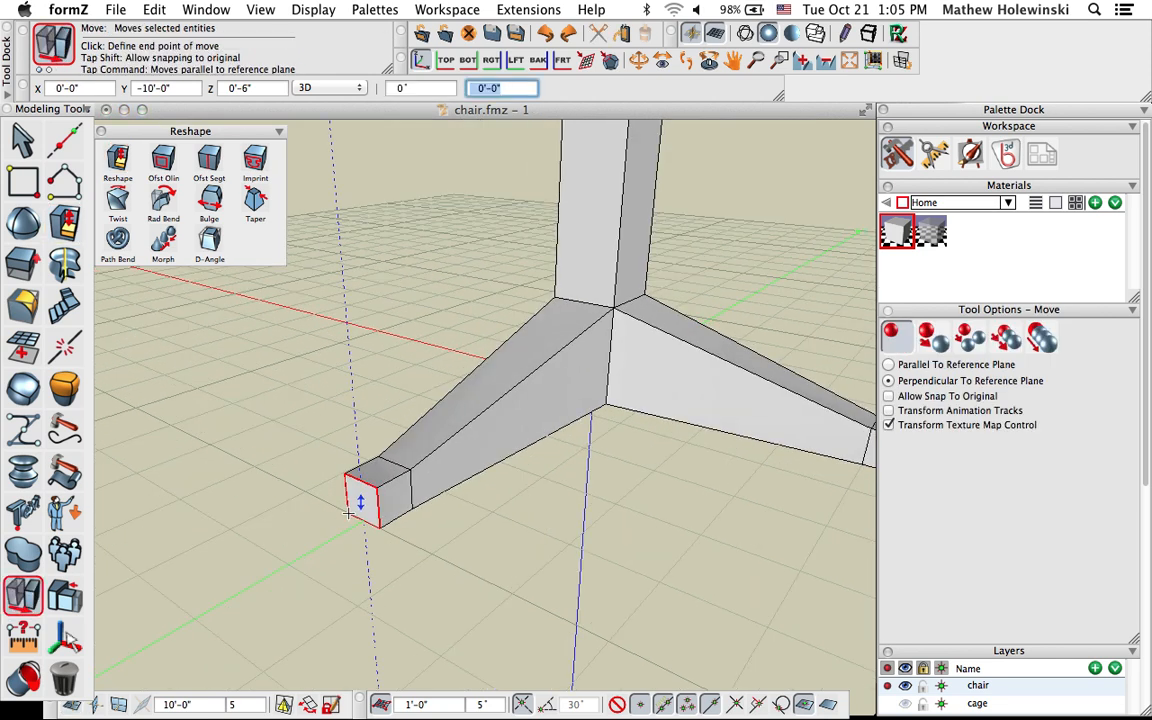
key("super")
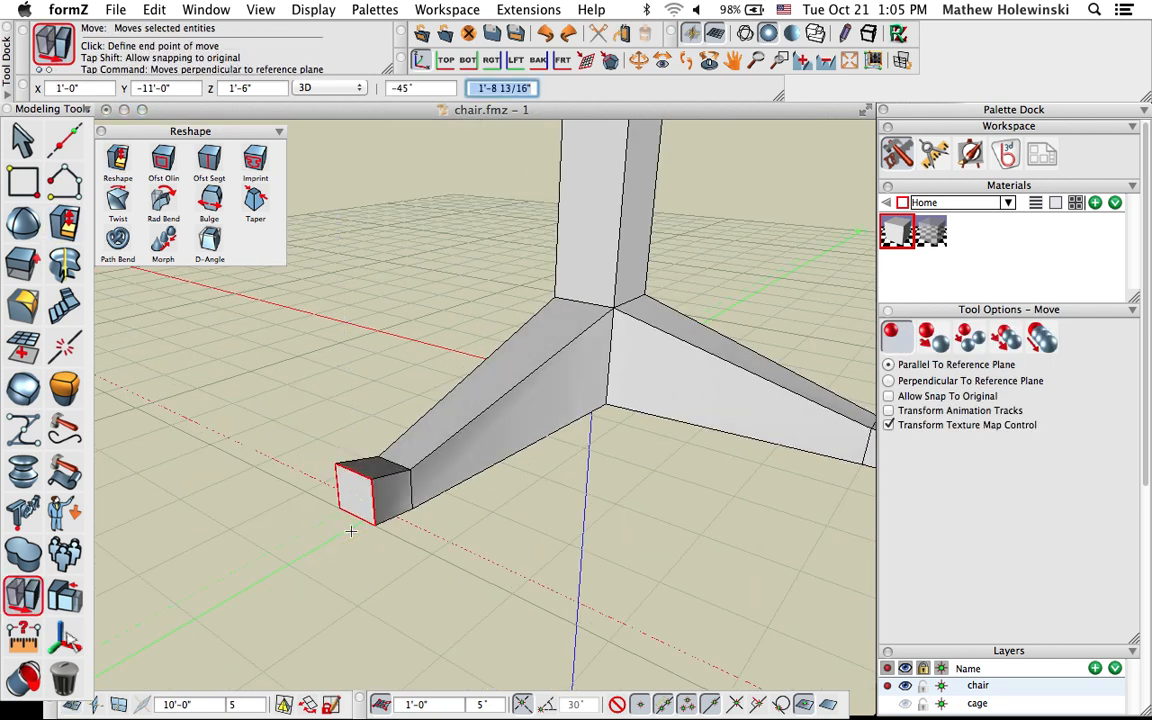
left_click(350, 540)
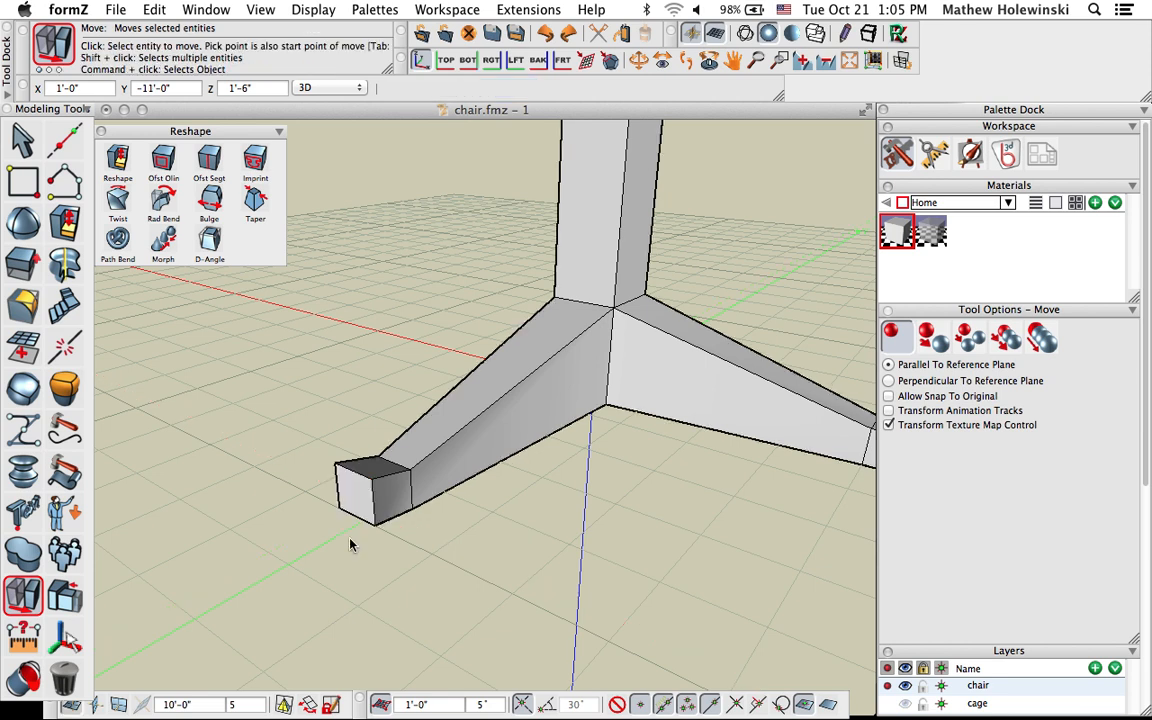
middle_click_drag(353, 546, 476, 596)
left_click(388, 510)
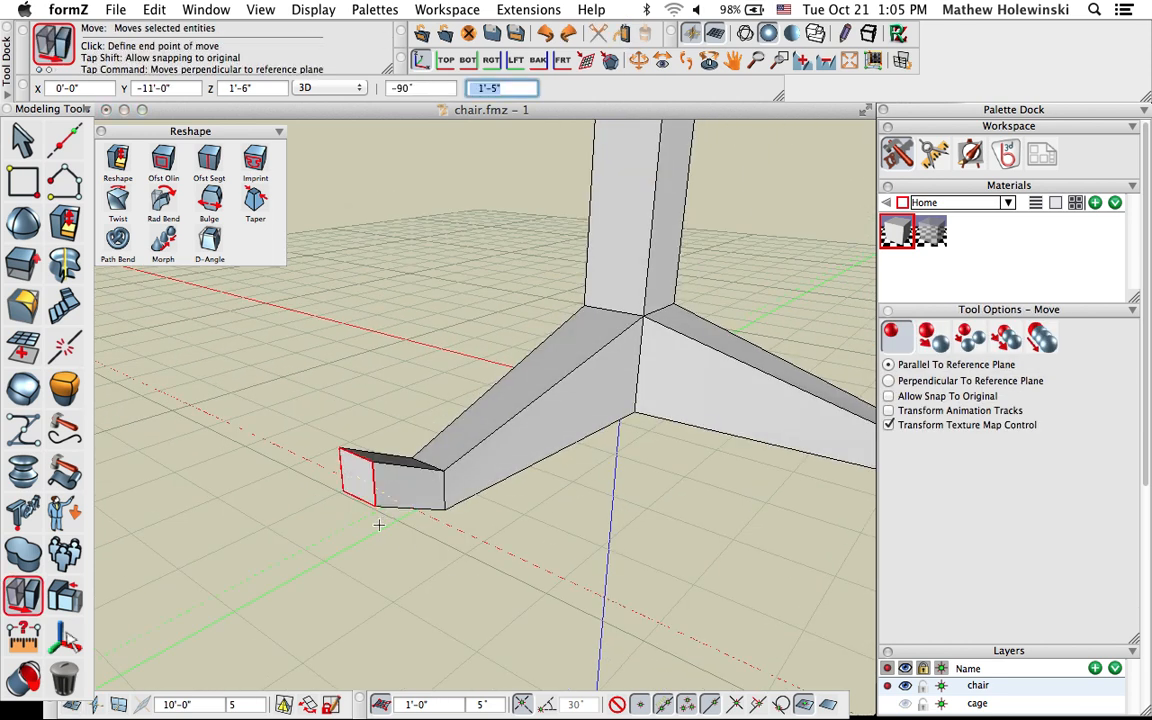
left_click(388, 545)
Try converting the leg base and the chair body into separate subdivision objects, and undo both conversions
middle_click_drag(389, 553, 599, 648)
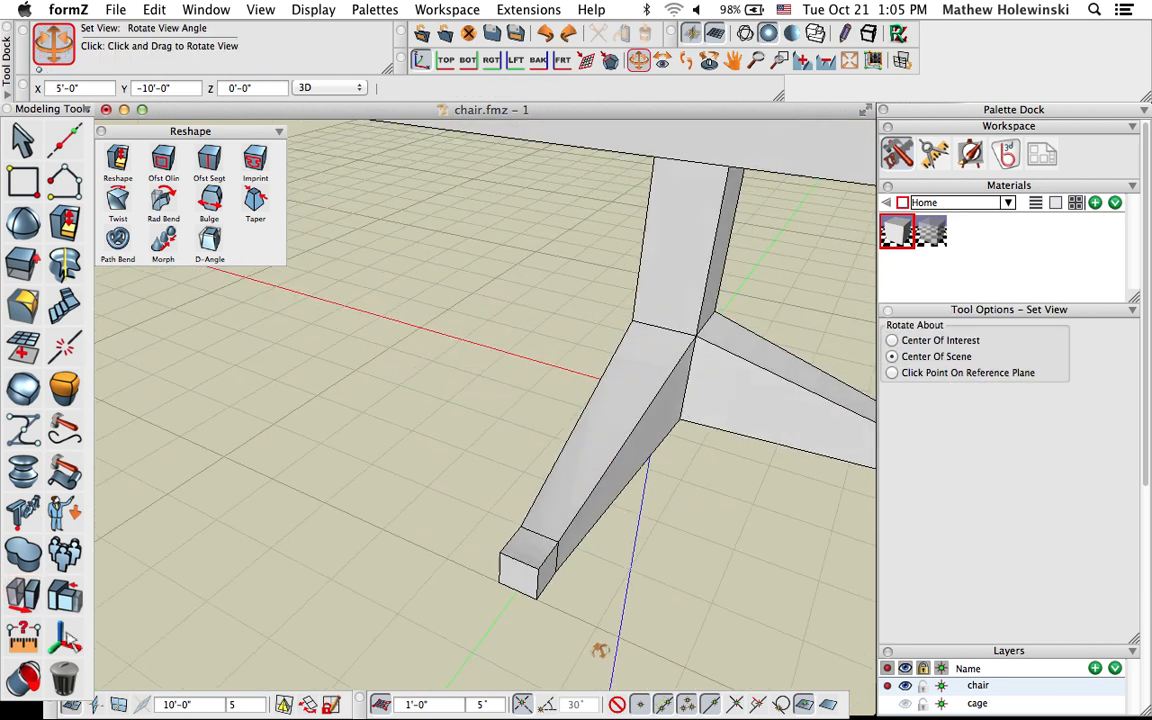
scroll(339, 445, "down", 4)
middle_click_drag(339, 445, 400, 532)
middle_click_drag(586, 564, 468, 508)
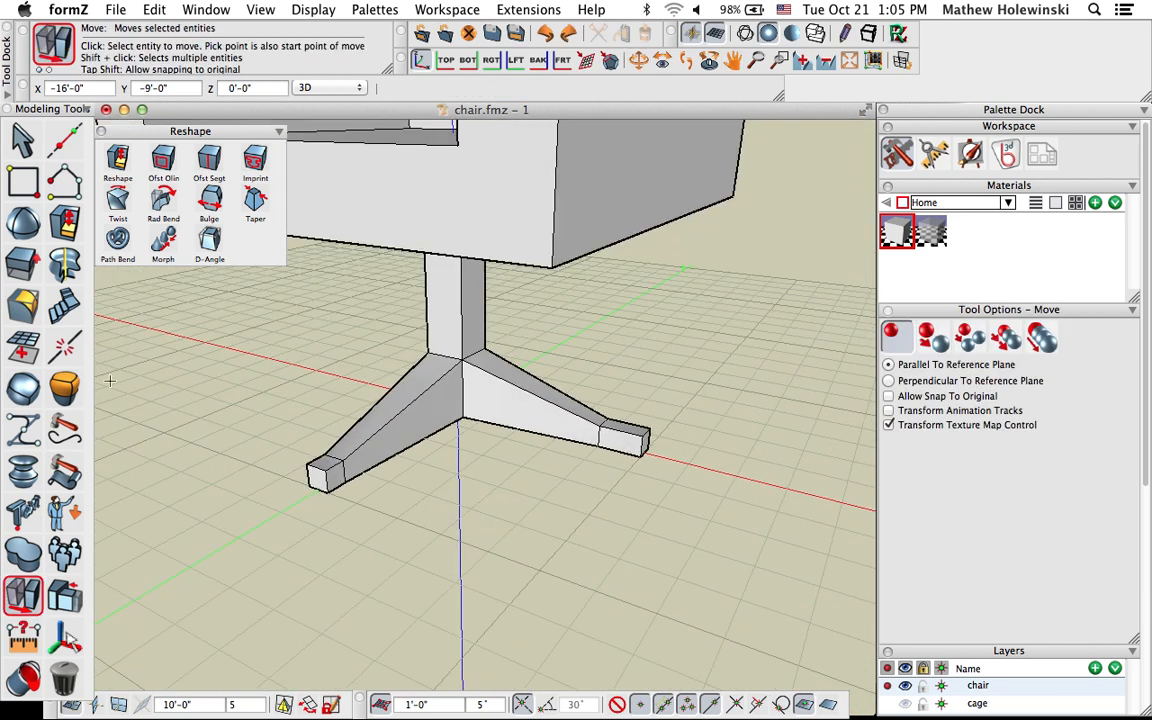
left_click(23, 387)
left_click(439, 378)
middle_click_drag(439, 378, 522, 494)
scroll(573, 317, "down", 3)
left_click(573, 317)
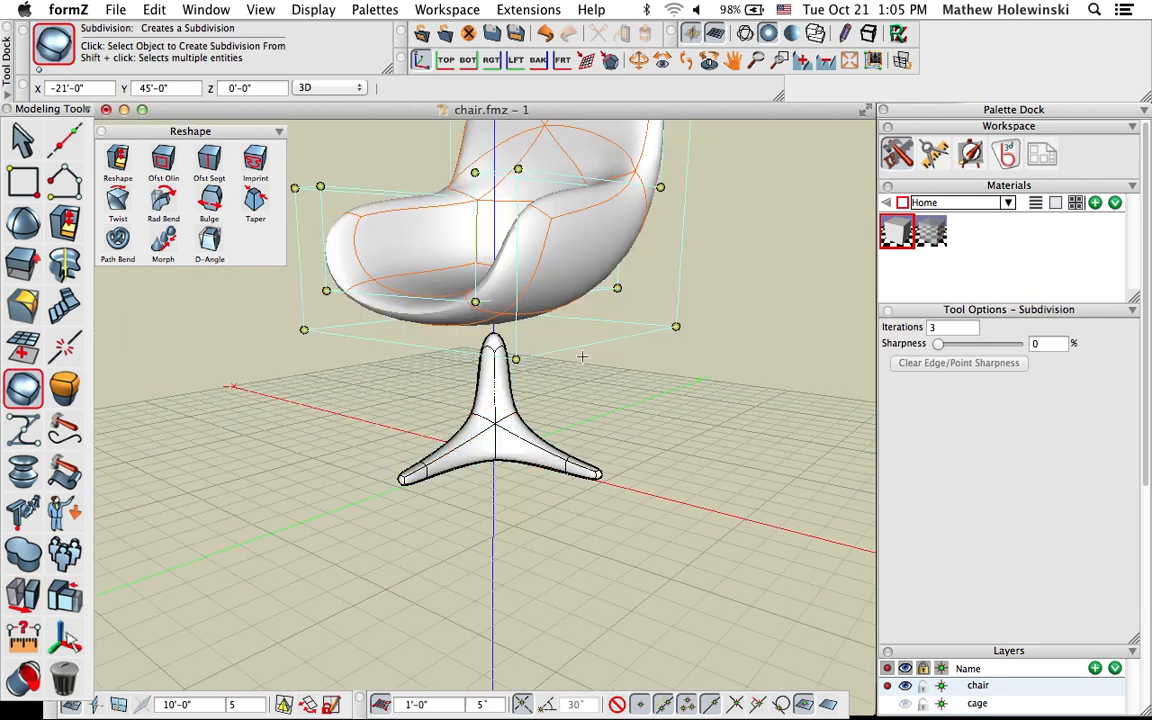
middle_click_drag(532, 563, 551, 539)
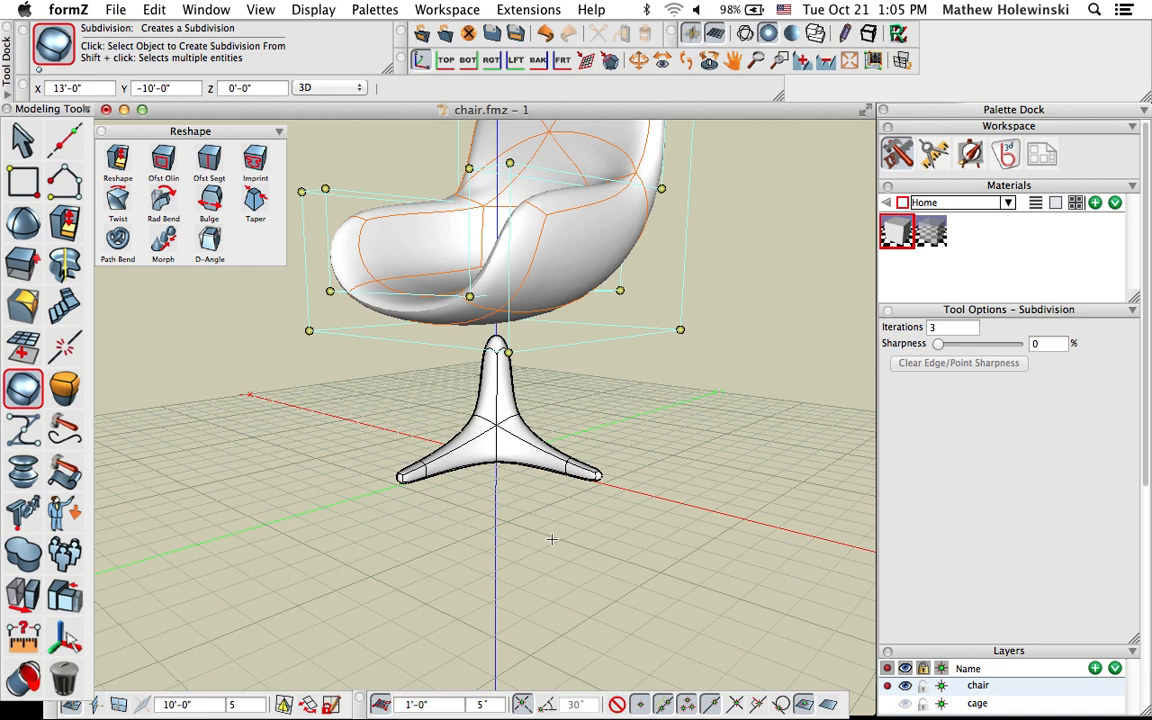
key("super+z")
Join the leg base and the chair body into one solid with Union, without keeping edges
middle_click_drag(588, 566, 170, 418)
left_click(21, 558)
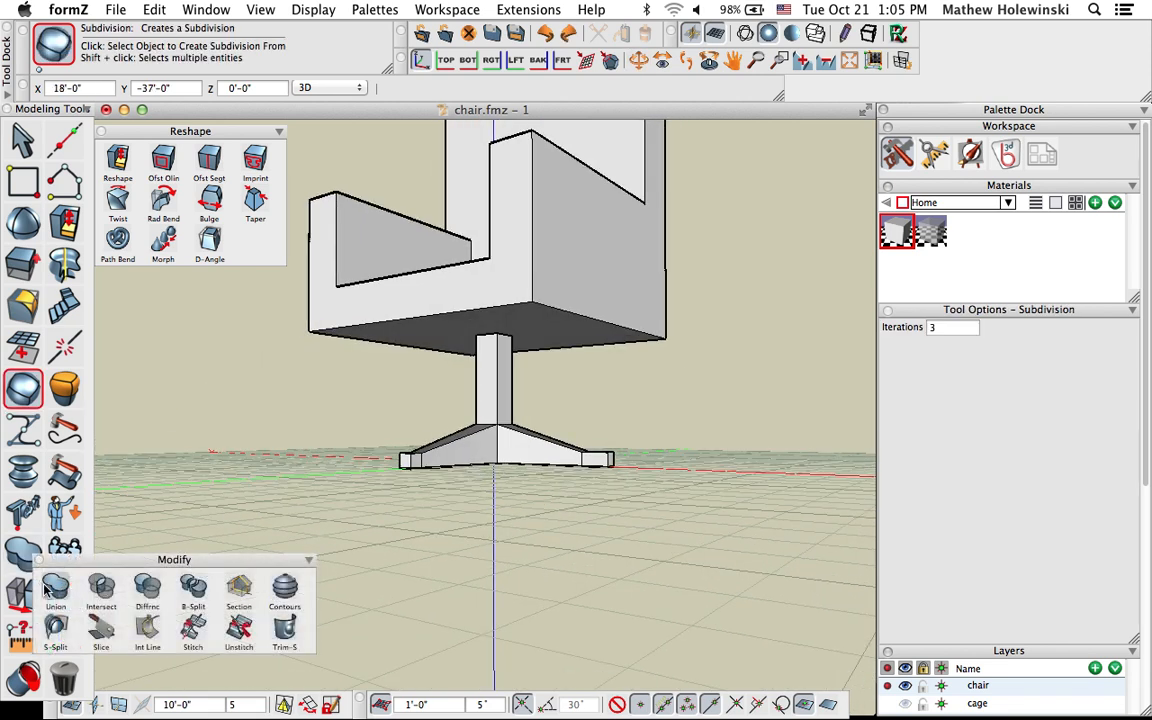
left_click(485, 339)
left_click(514, 329)
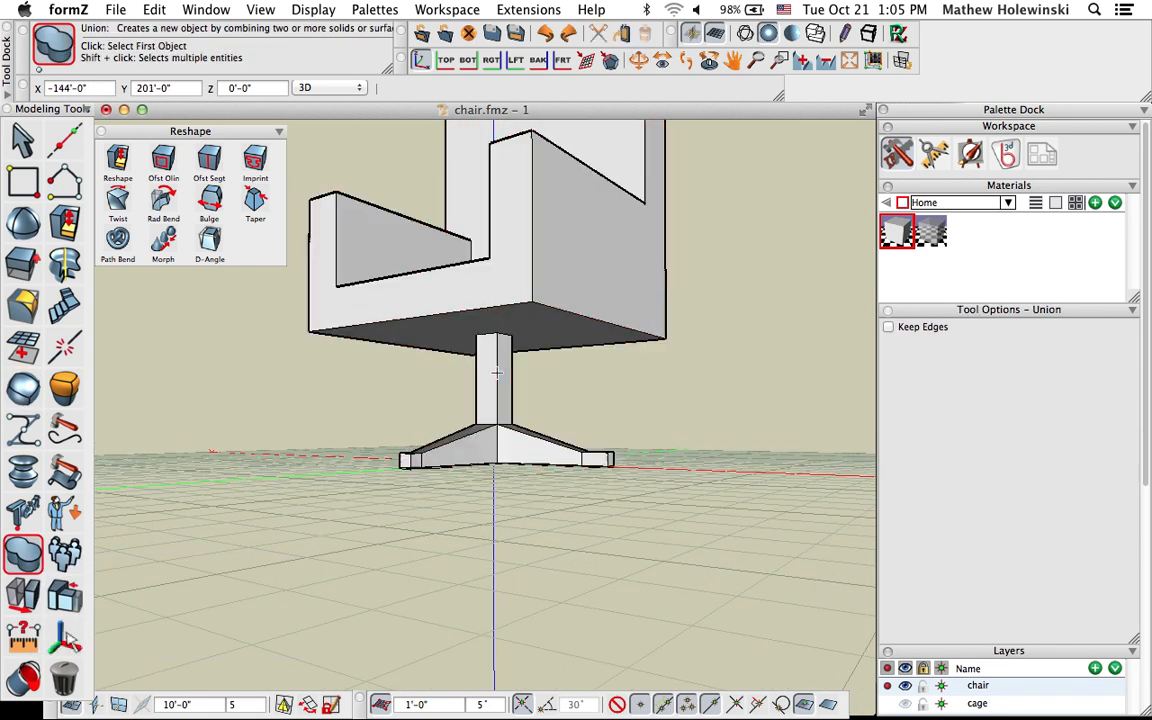
Convert the joined chair into a smooth subdivision object with 3 iterations and 0% sharpness
middle_click_drag(650, 424, 600, 420)
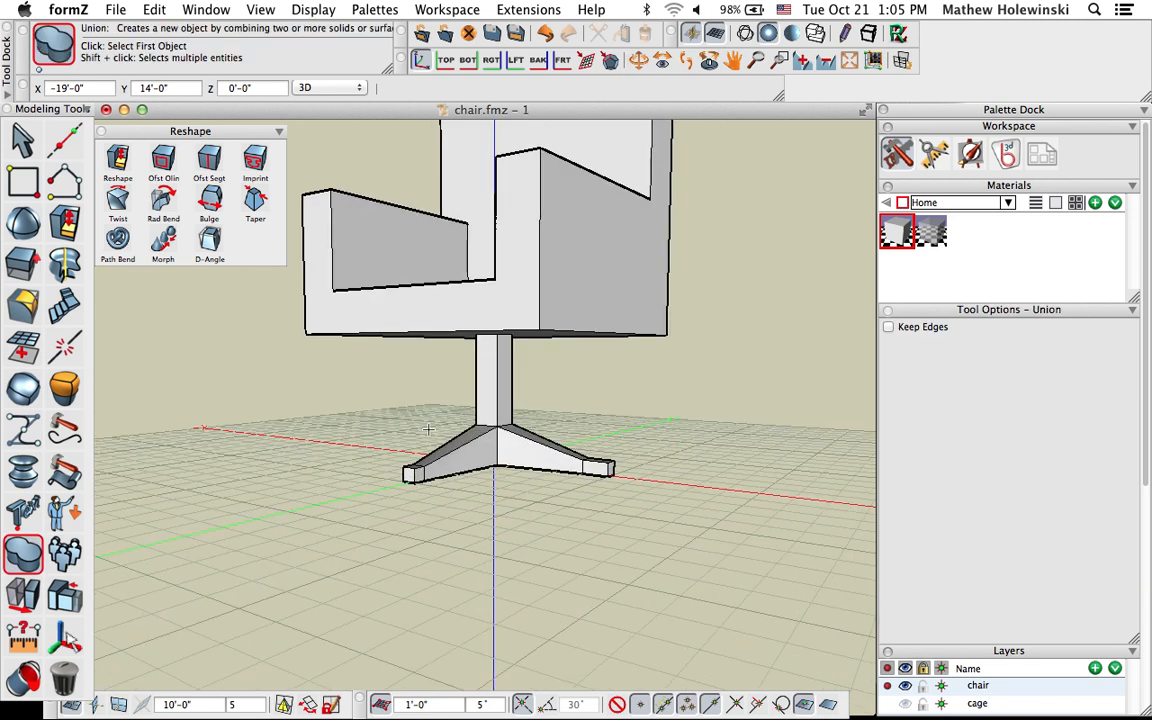
left_click(23, 388)
left_click(516, 335)
Select the bottom edges of the chair's feet for subdivision editing and set their sharpness to 100%
middle_click_drag(516, 335, 560, 476)
scroll(355, 440, "up", 5)
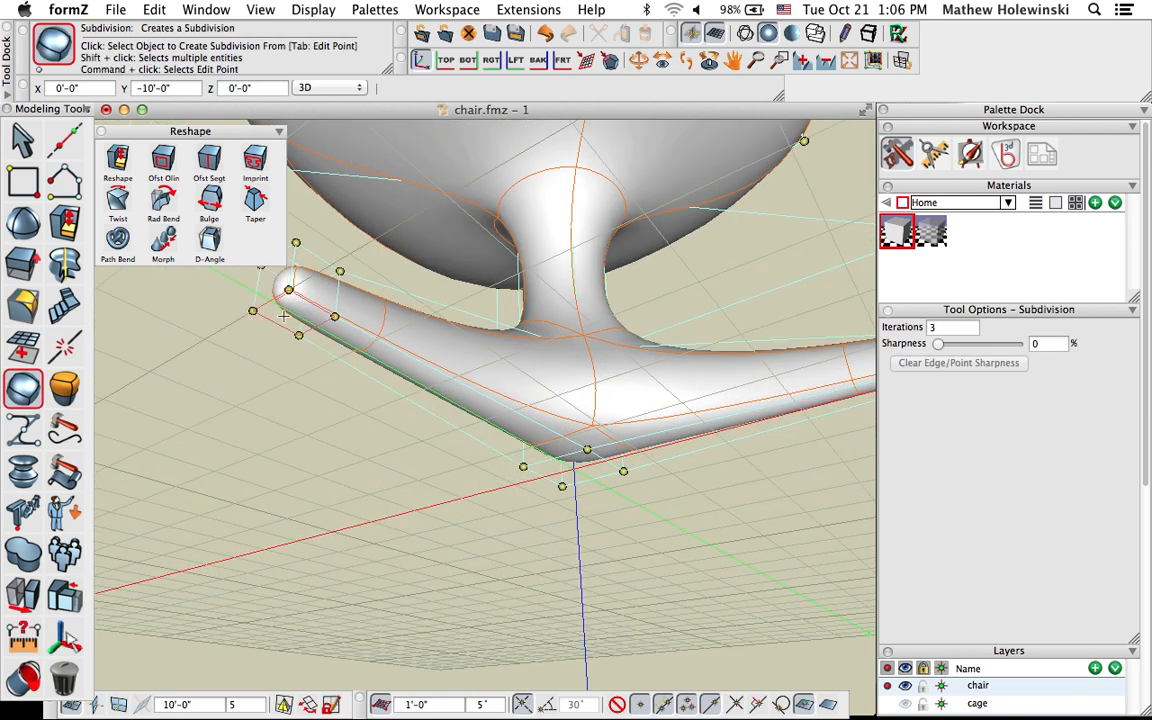
key("Tab")
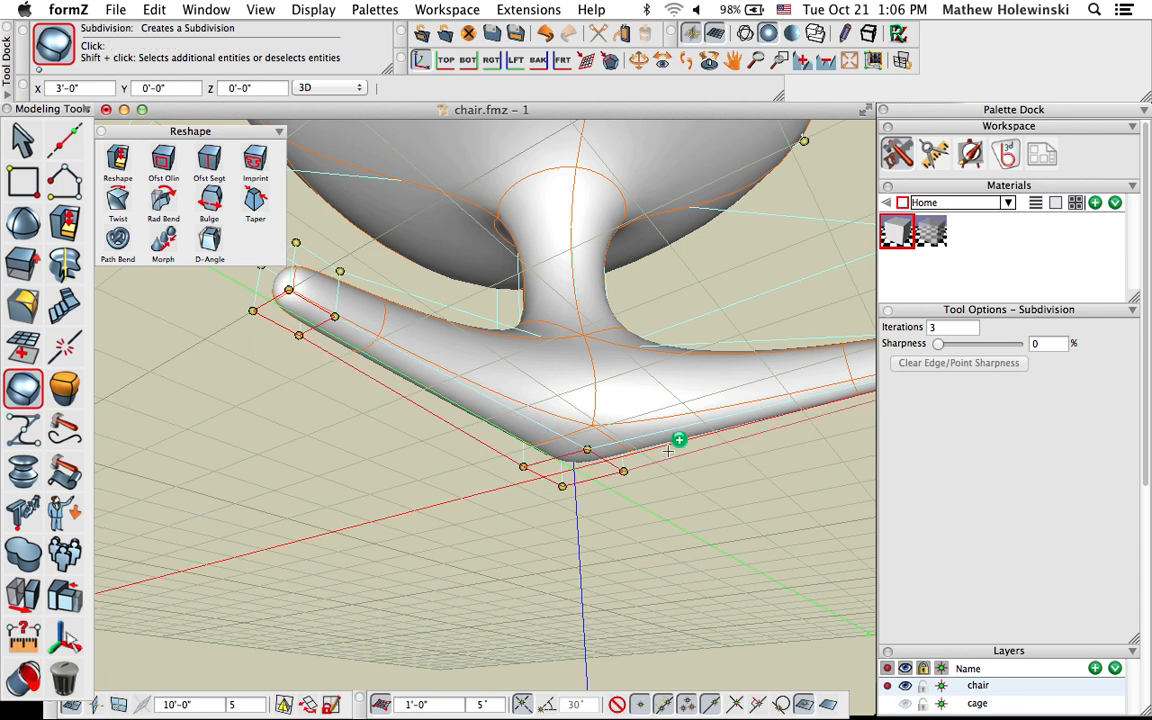
middle_click_drag(726, 521, 555, 543)
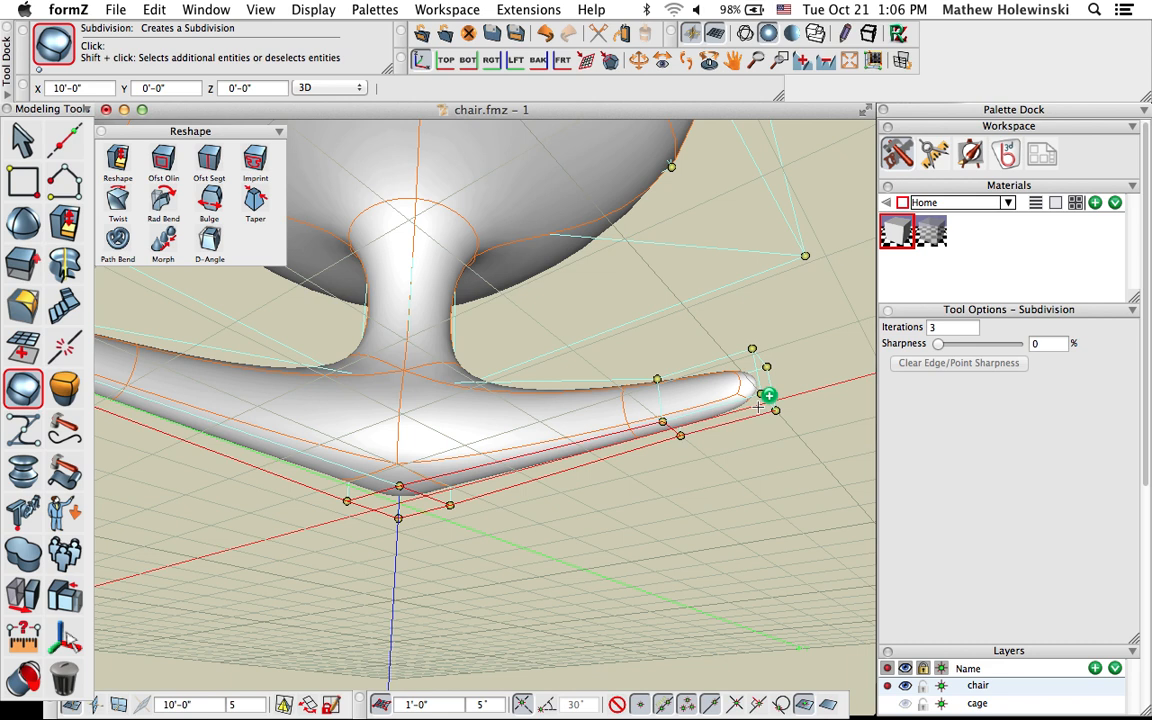
left_click_drag(938, 343, 1071, 360)
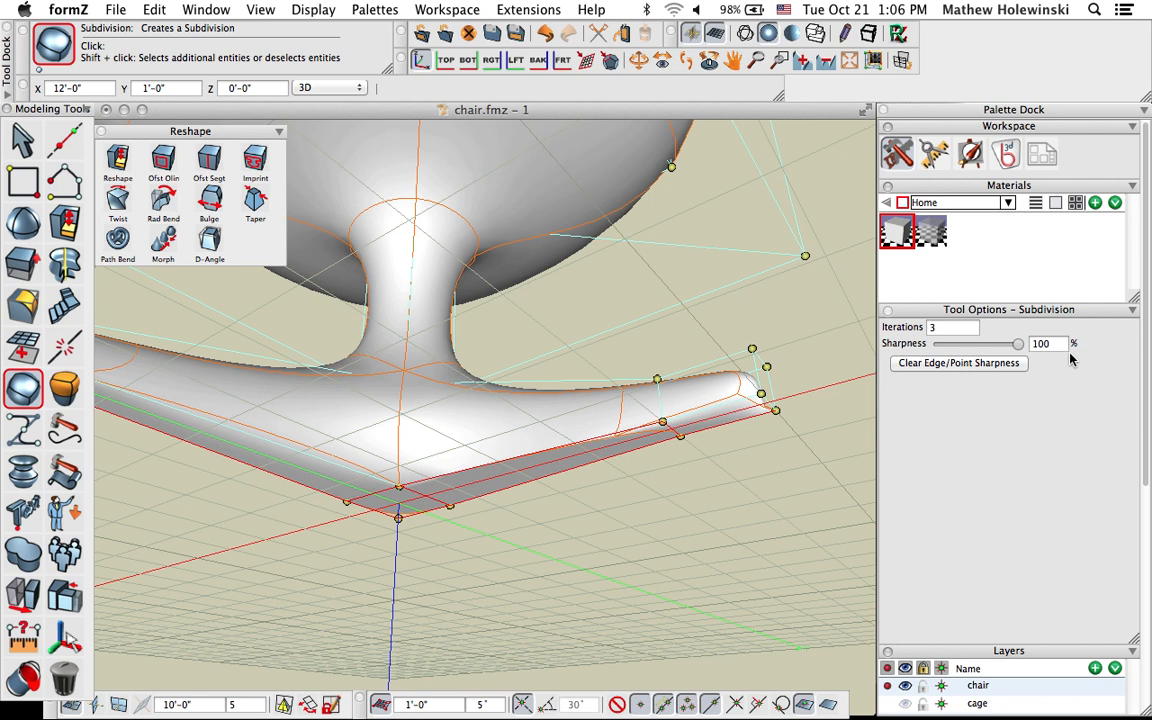
scroll(792, 473, "down", 3)
middle_click_drag(703, 522, 679, 615)
scroll(604, 440, "down", 3)
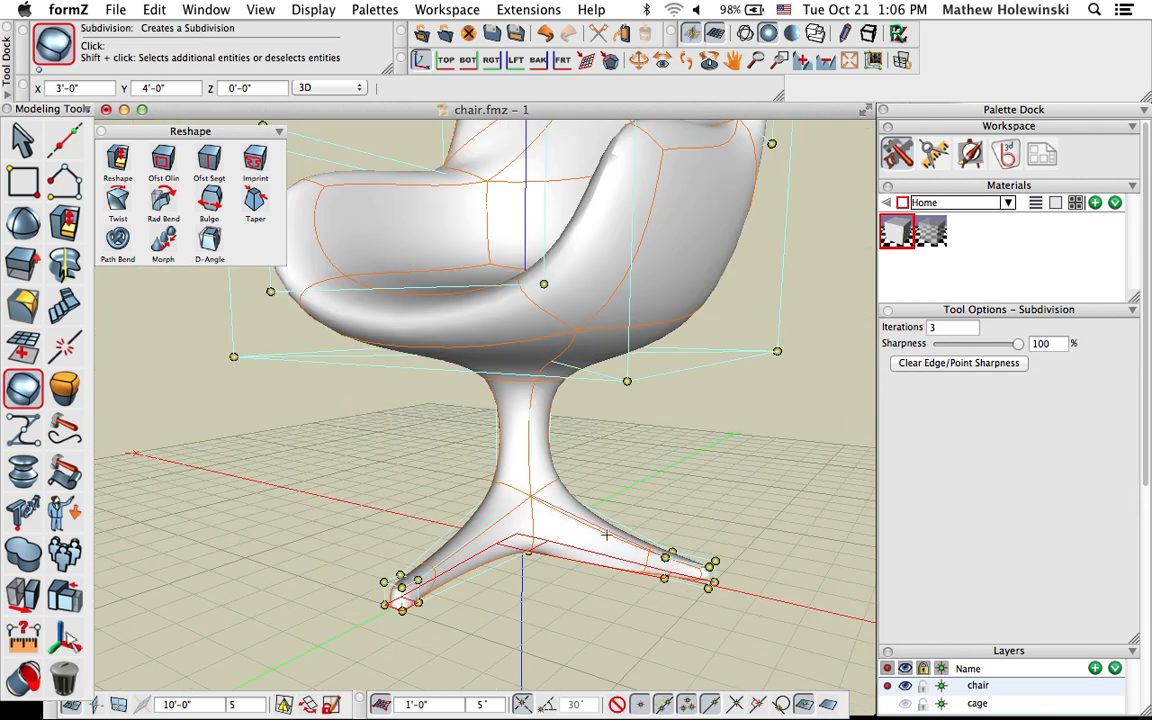
Switch to the cage layer in place of the chair layer, showing the four-footed block chair
left_click(888, 704)
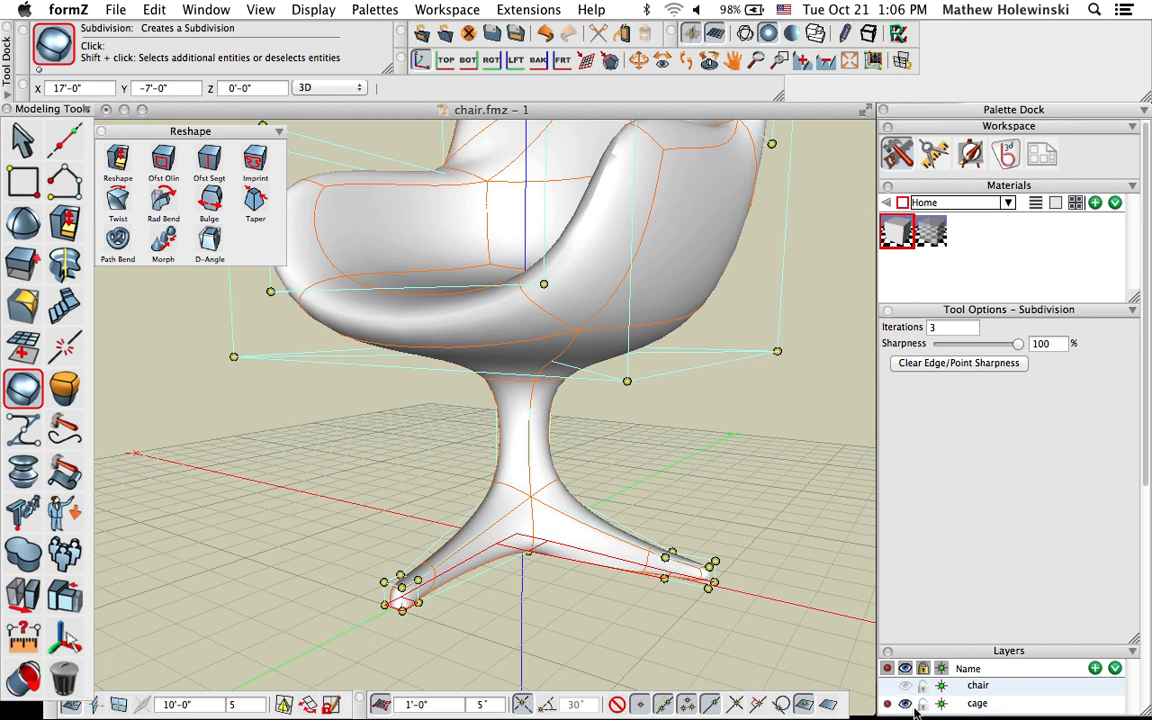
scroll(536, 460, "down", 4)
middle_click_drag(530, 458, 592, 510)
middle_click_drag(592, 510, 585, 520)
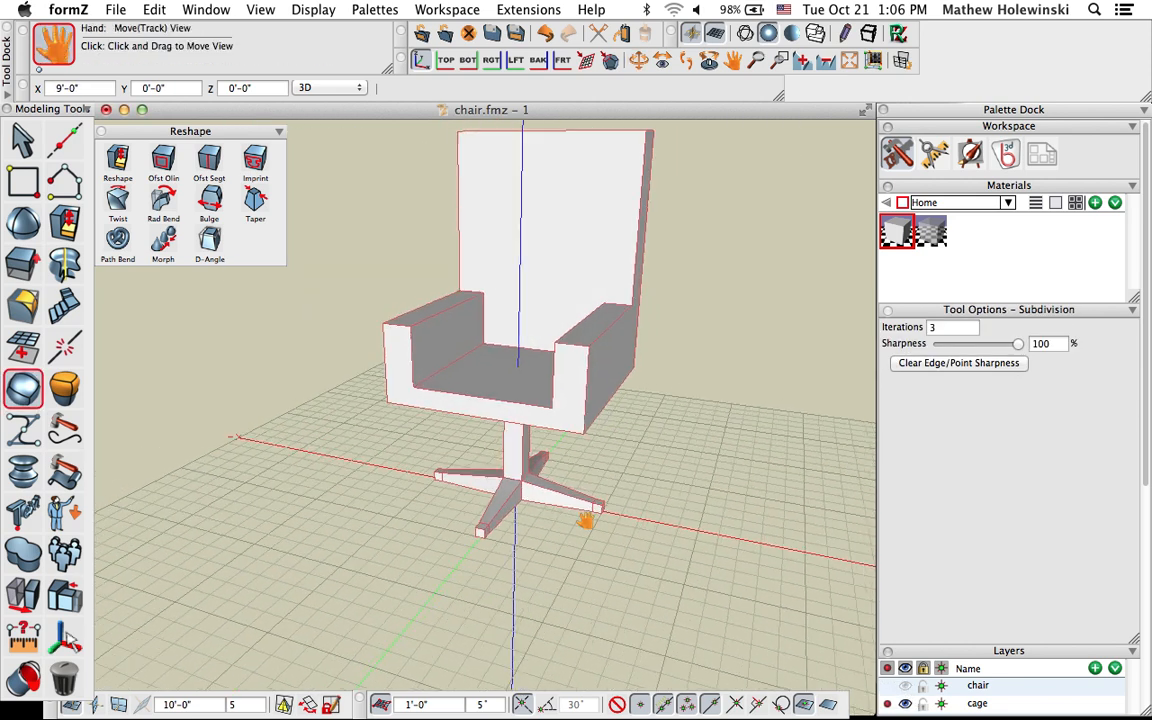
scroll(585, 520, "up", 3)
scroll(517, 557, "down", 2)
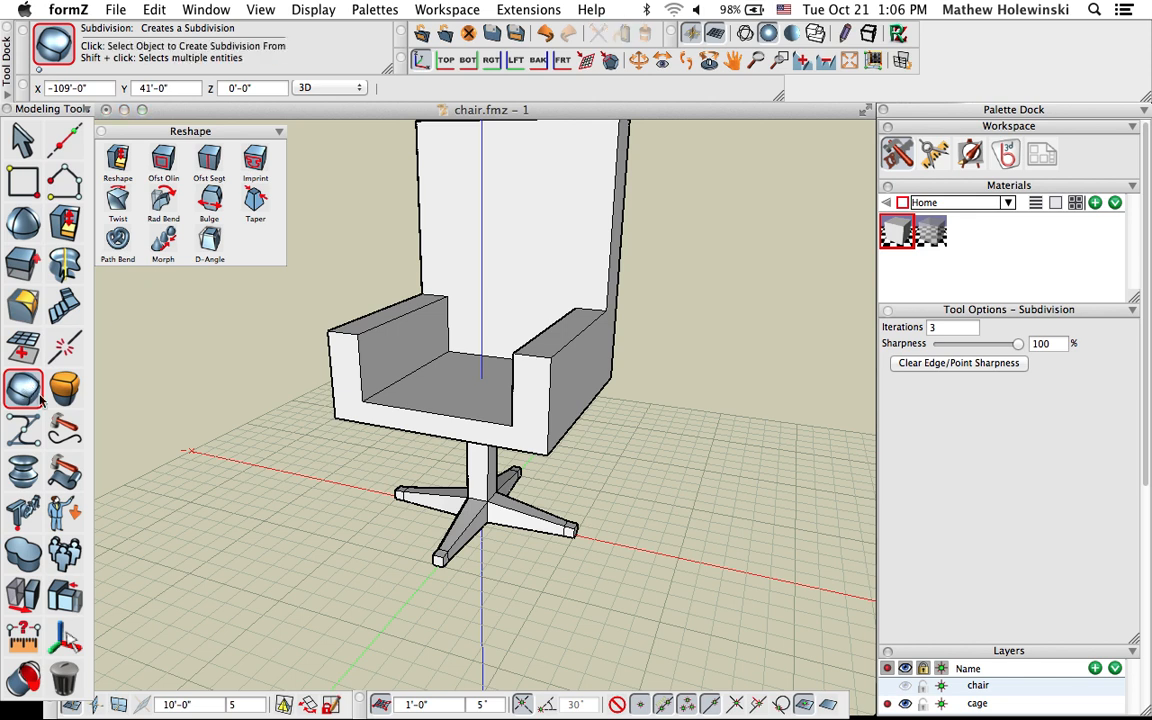
Convert the four-footed block chair into a smooth subdivision object with 3 iterations
left_click(437, 391)
middle_click_drag(437, 391, 497, 556)
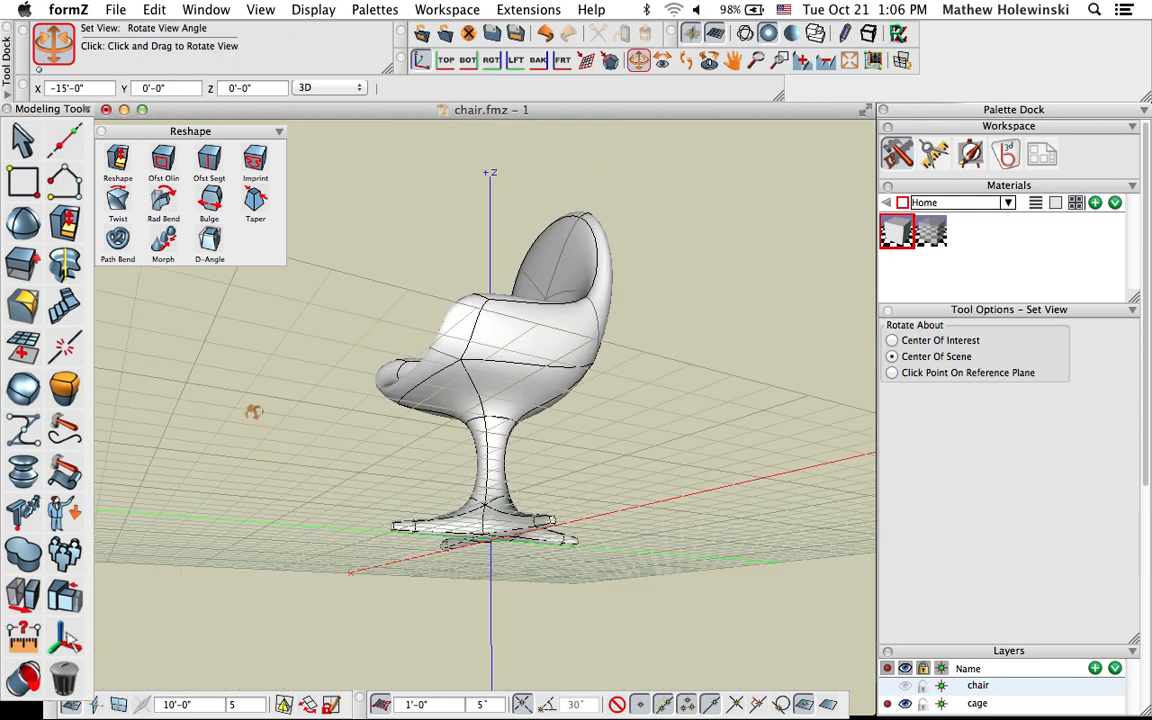
middle_click_drag(253, 412, 430, 527)
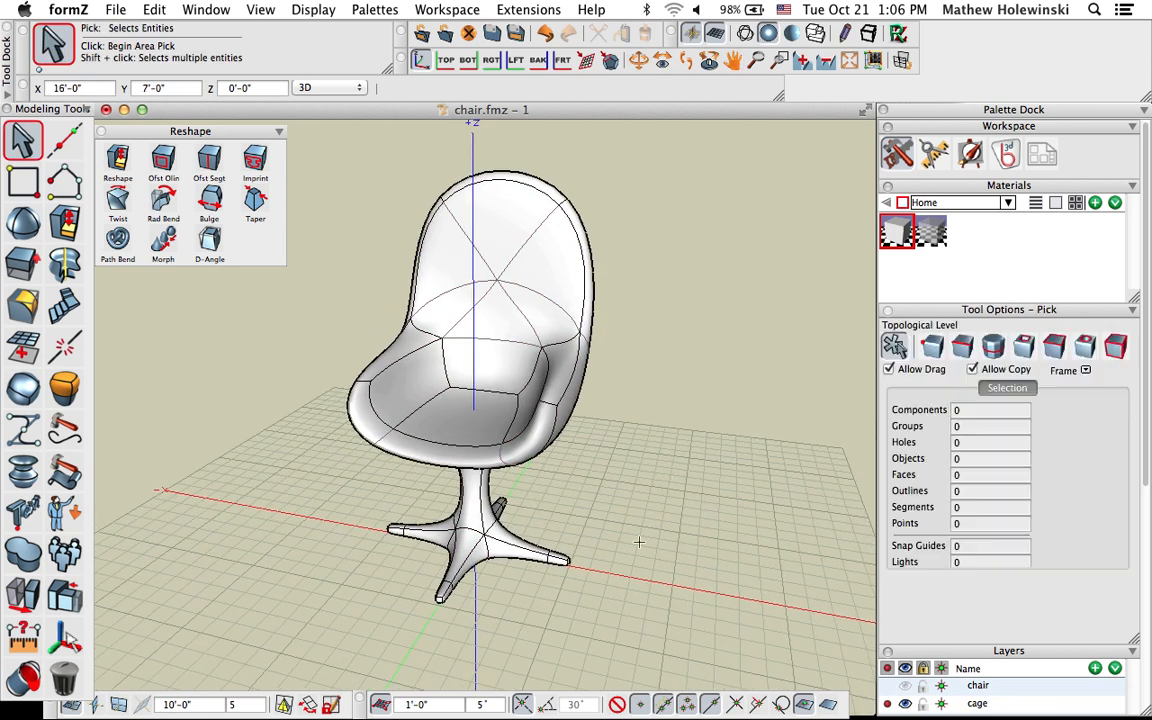
middle_click_drag(640, 545, 613, 528)
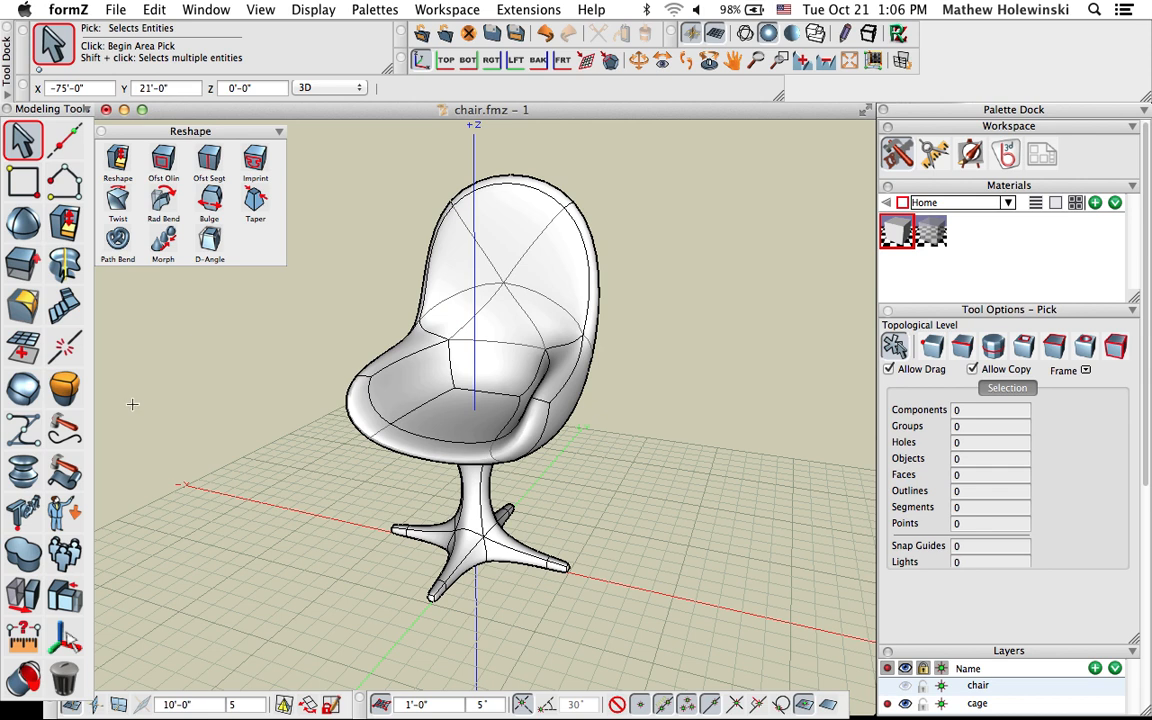
Open the four-footed chair's subdivision for editing and display the model in wireframe
left_click(22, 392)
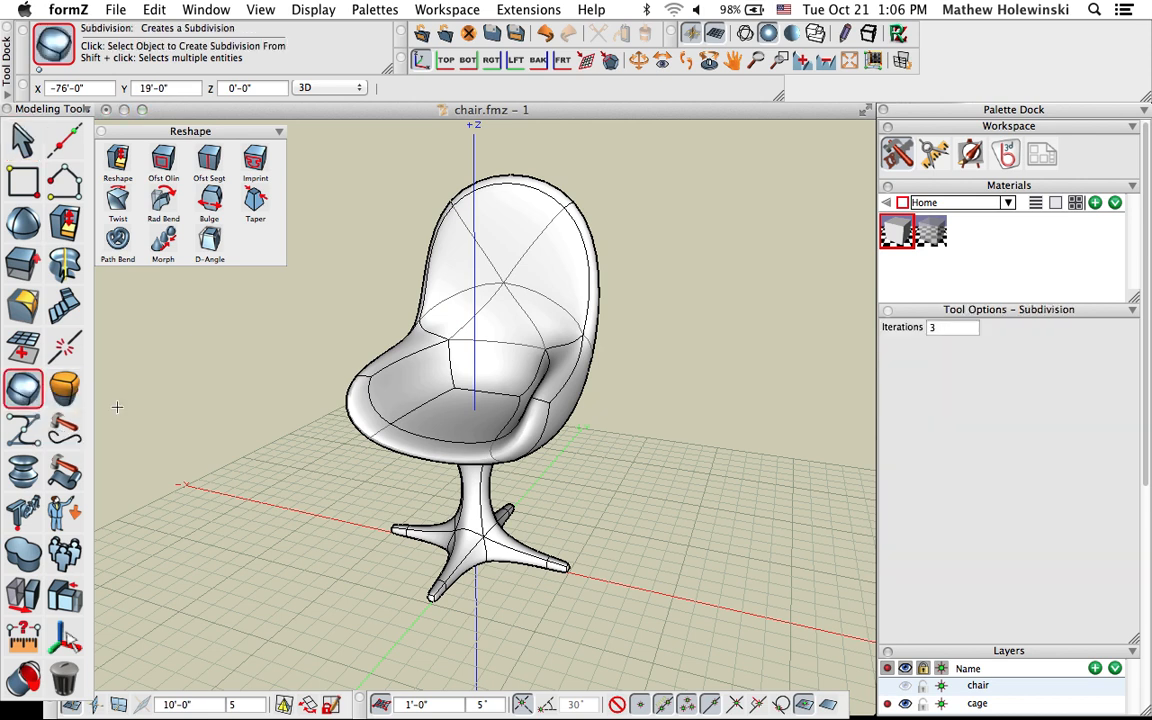
left_click(440, 320)
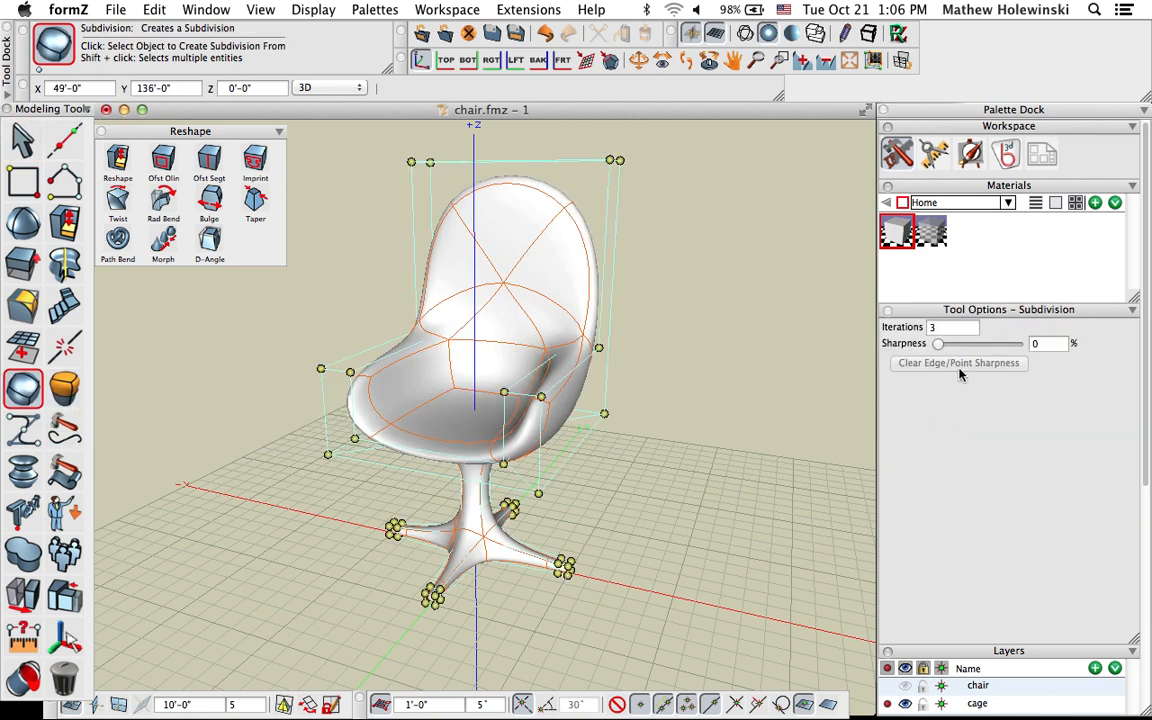
left_click(745, 34)
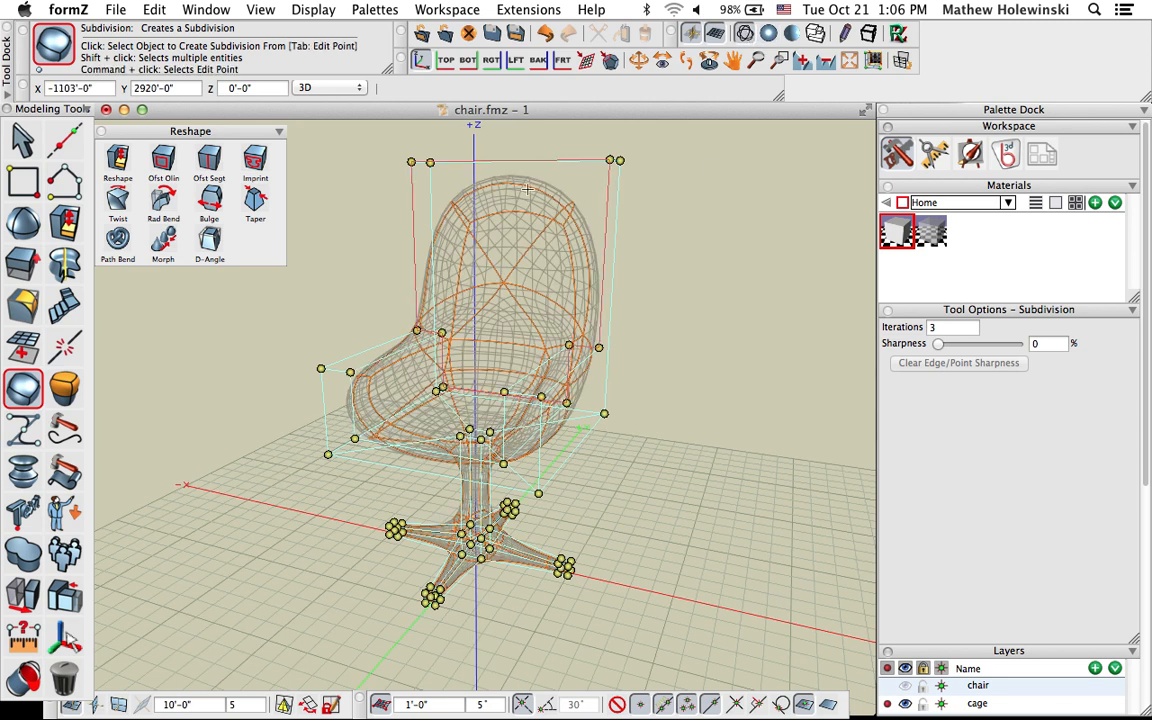
scroll(528, 311, "down", 1)
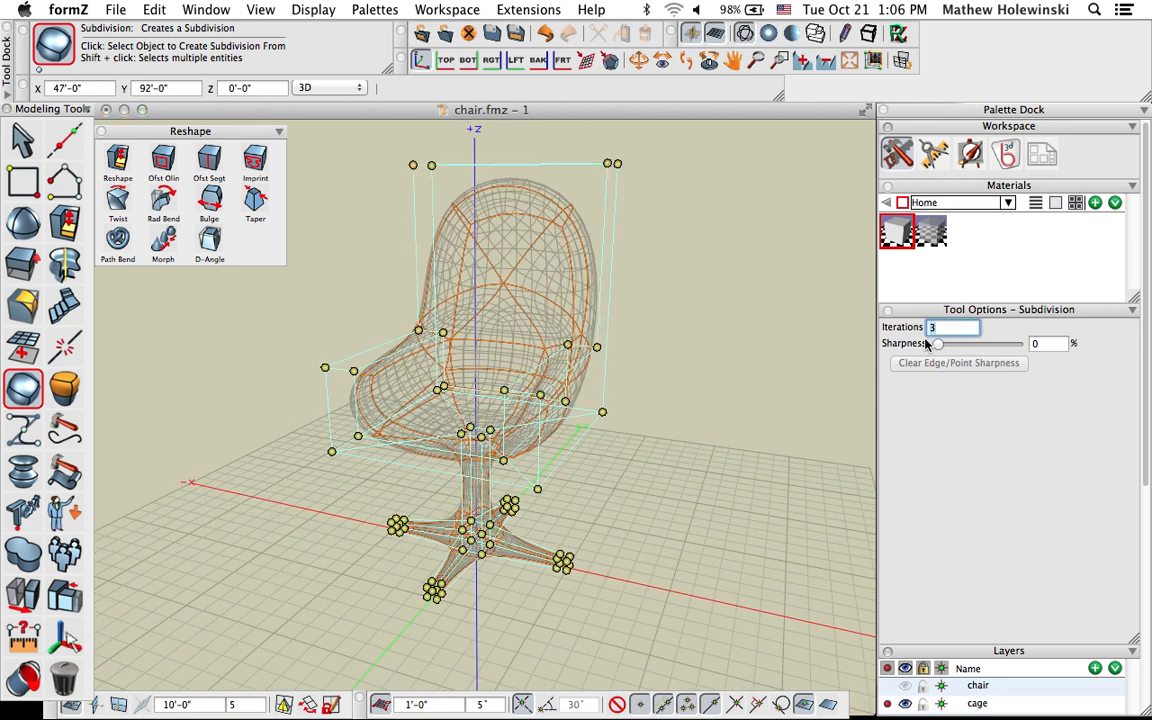
Try 1 and 2 subdivision iterations on the chair, and restore the setting to 3
key("Return")
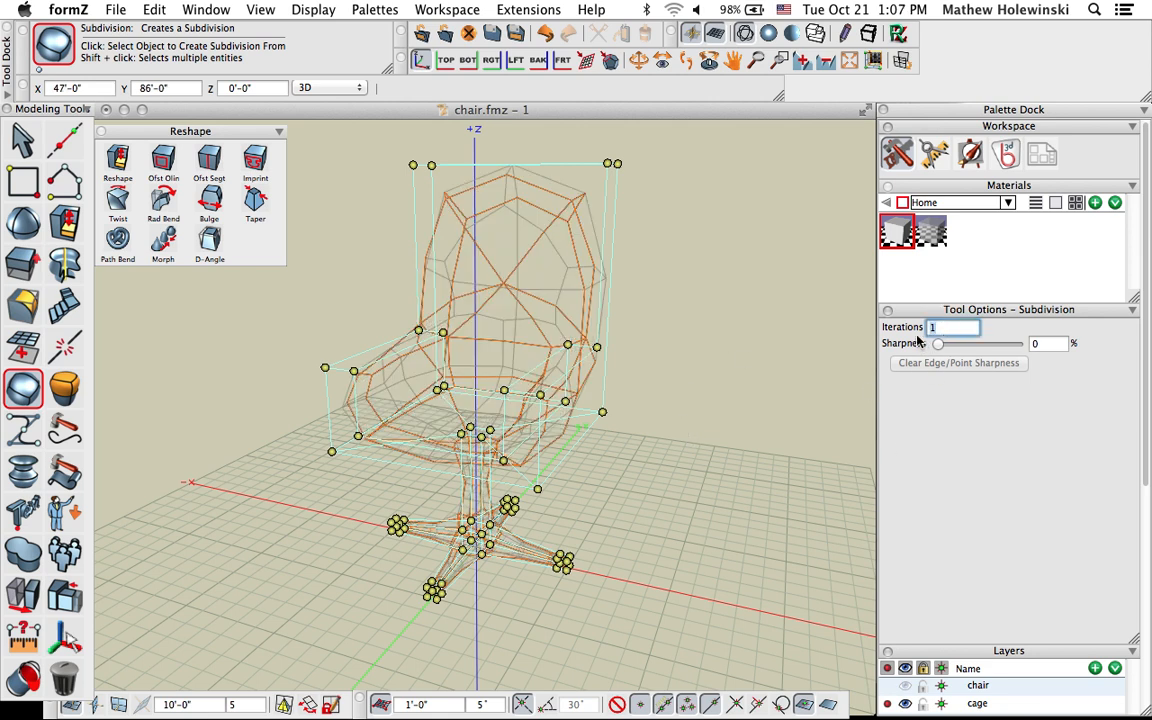
type("2")
key("Return")
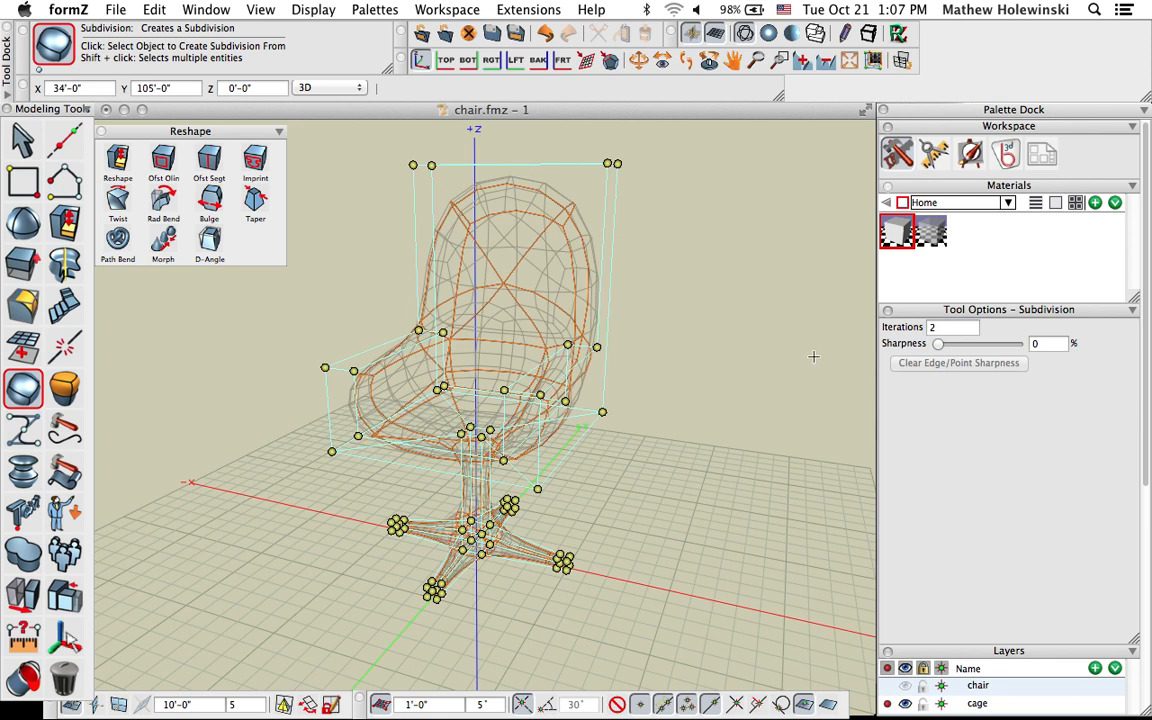
type("3")
key("Return")
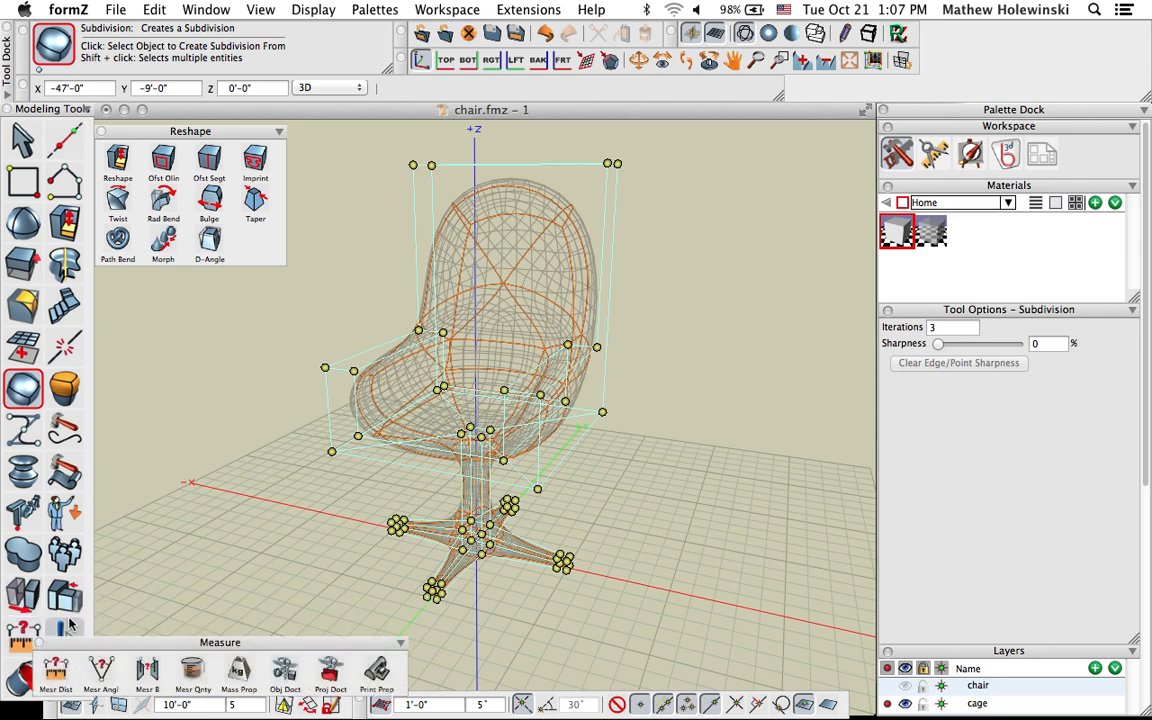
Convert the subdivision chair into an ordinary faceted object with Convert Object Type and return to the shaded display
mouse_move(64, 632)
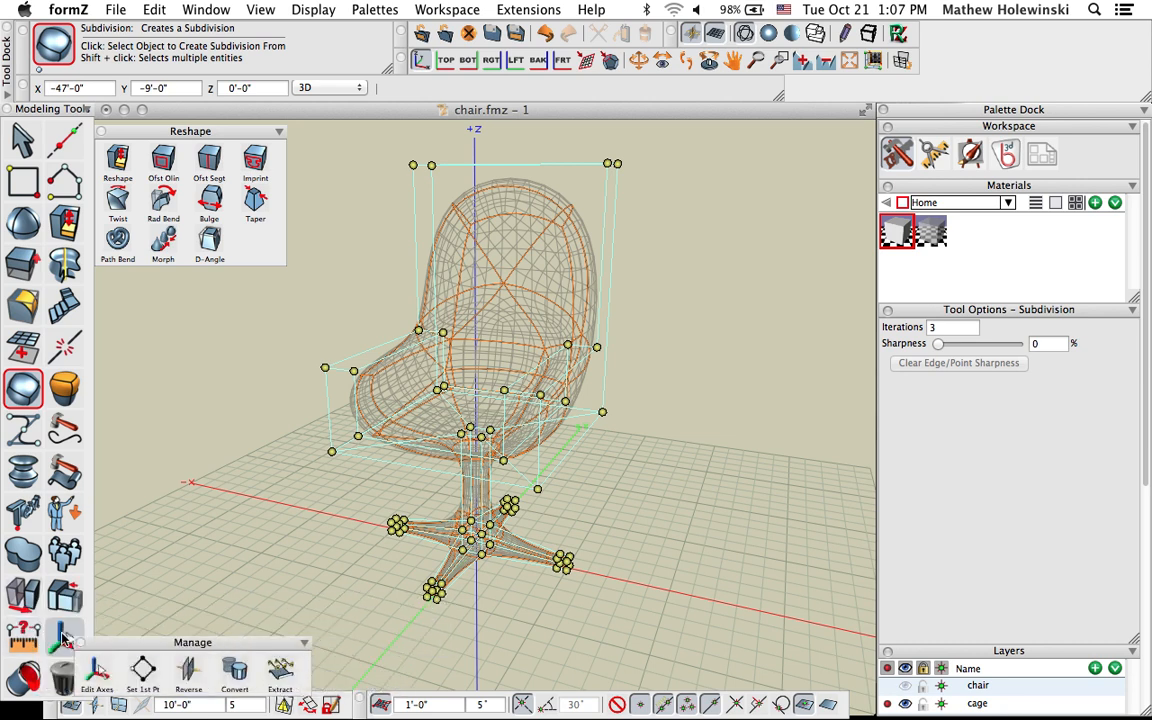
left_click(234, 672)
left_click(479, 357)
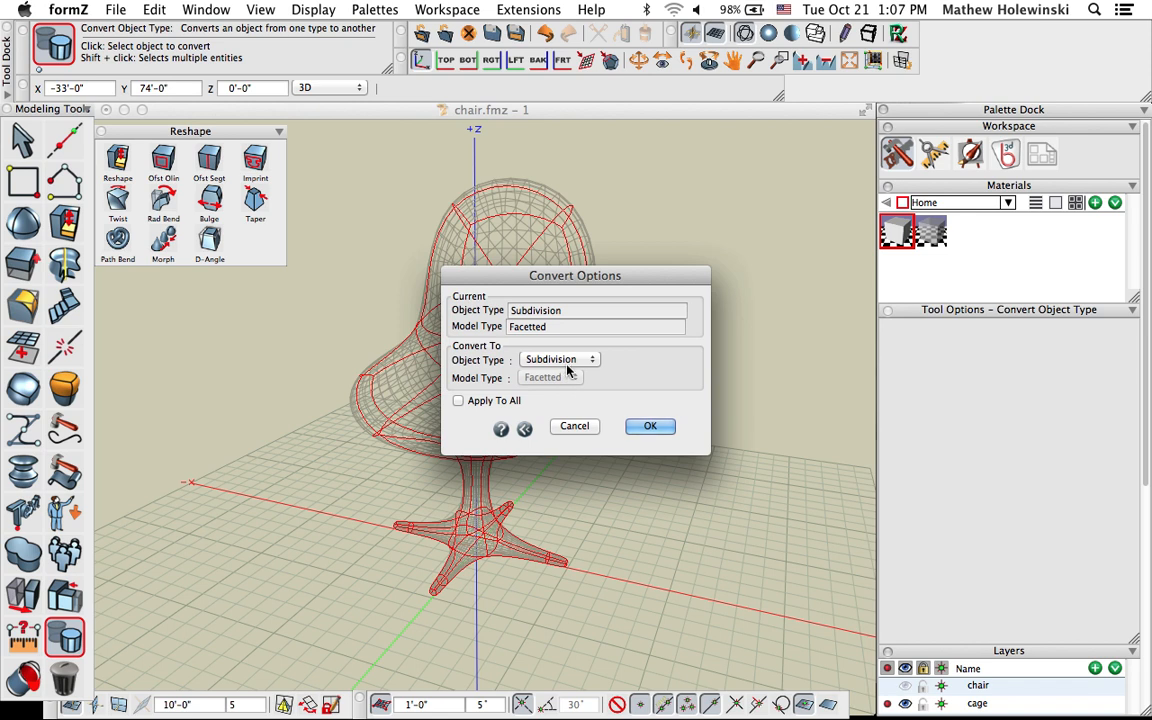
left_click(566, 360)
left_click(571, 373)
left_click(648, 426)
key("super+k")
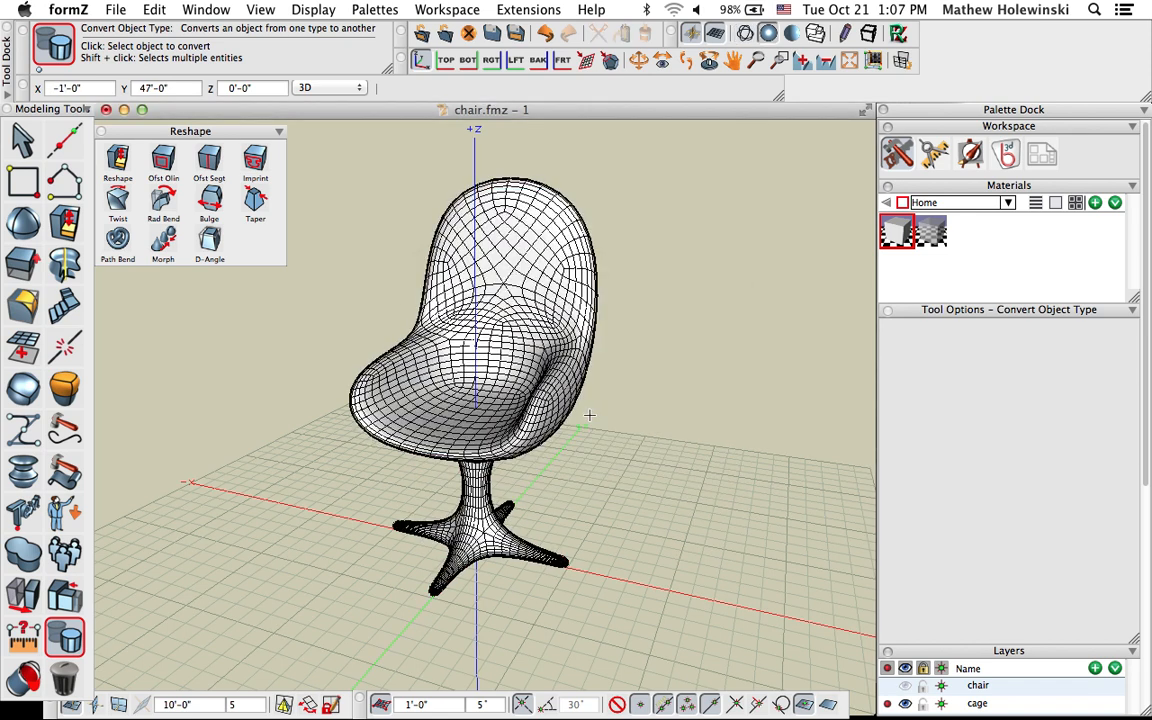
mouse_move(432, 487)
middle_mouse_down()
mouse_move(687, 499)
mouse_move(619, 427)
mouse_move(381, 406)
mouse_move(329, 489)
mouse_move(386, 530)
mouse_move(455, 503)
mouse_move(504, 350)
mouse_move(600, 405)
mouse_move(400, 384)
mouse_move(470, 420)
mouse_move(560, 432)
mouse_move(537, 398)
mouse_move(513, 400)
mouse_move(543, 442)
mouse_move(381, 327)
mouse_move(306, 355)
mouse_move(325, 458)
mouse_move(597, 496)
mouse_move(543, 406)
mouse_move(563, 478)
mouse_move(562, 464)
middle_mouse_up()
scroll(513, 400, "up", 3)
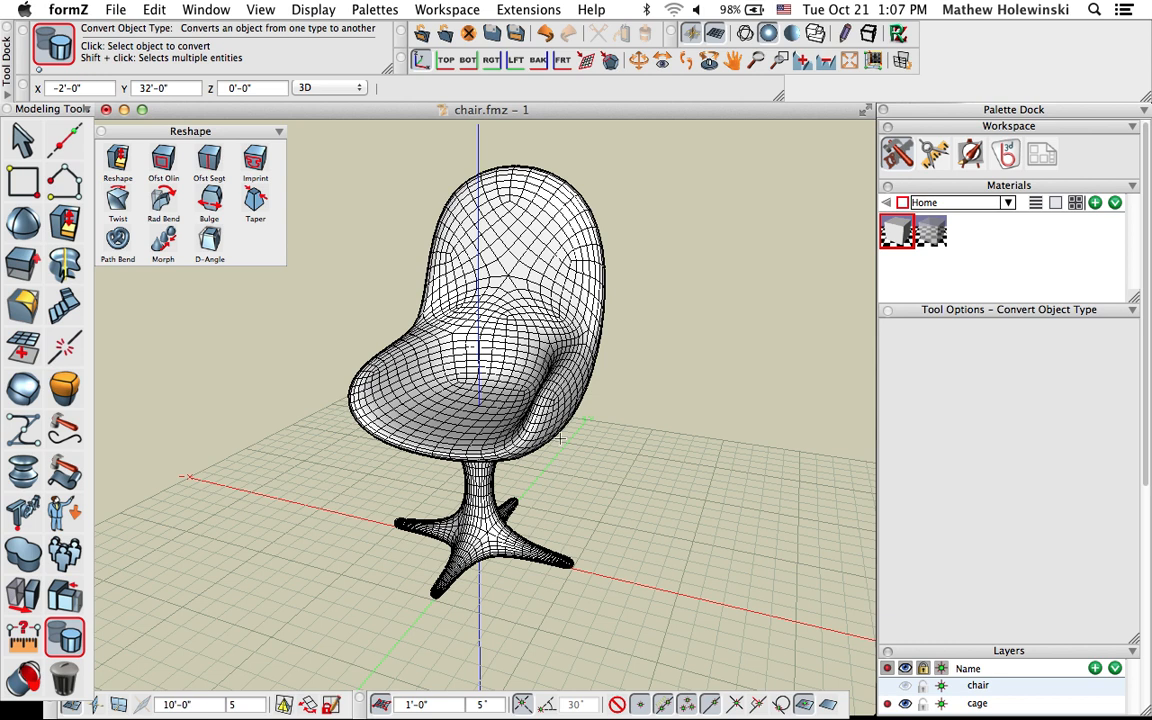
Switch to the presentation and advance from the chair comparison to the bottle modelling slide
key("super+Tab")
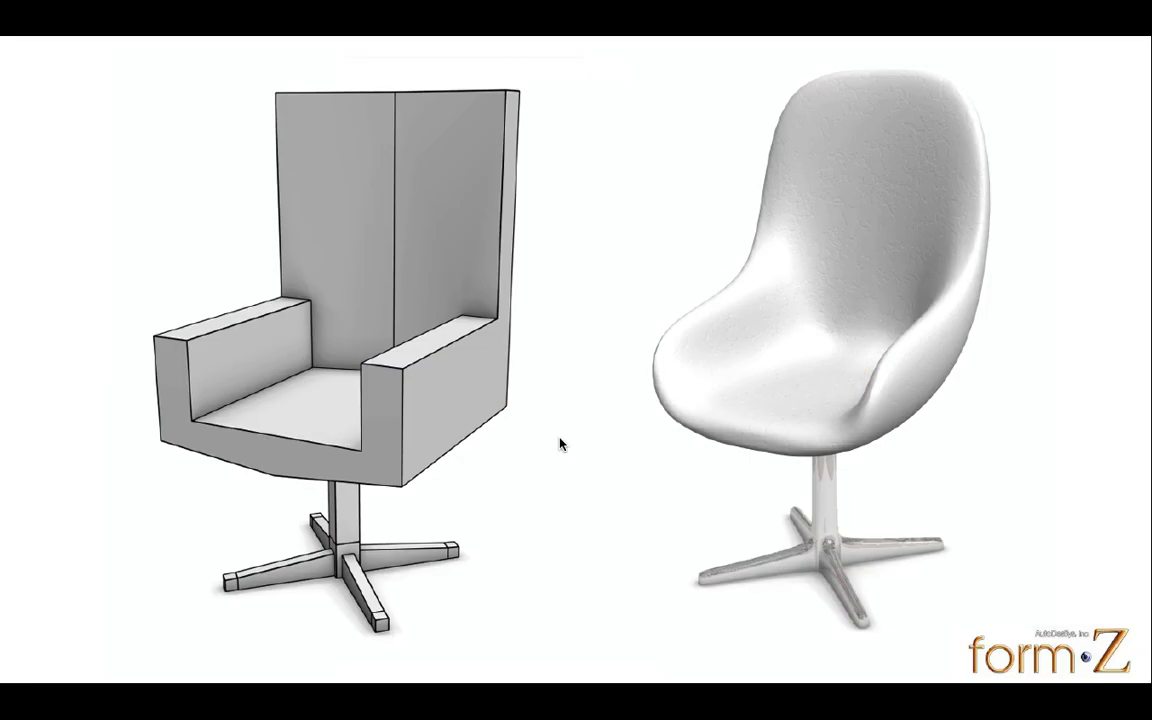
key("Right")
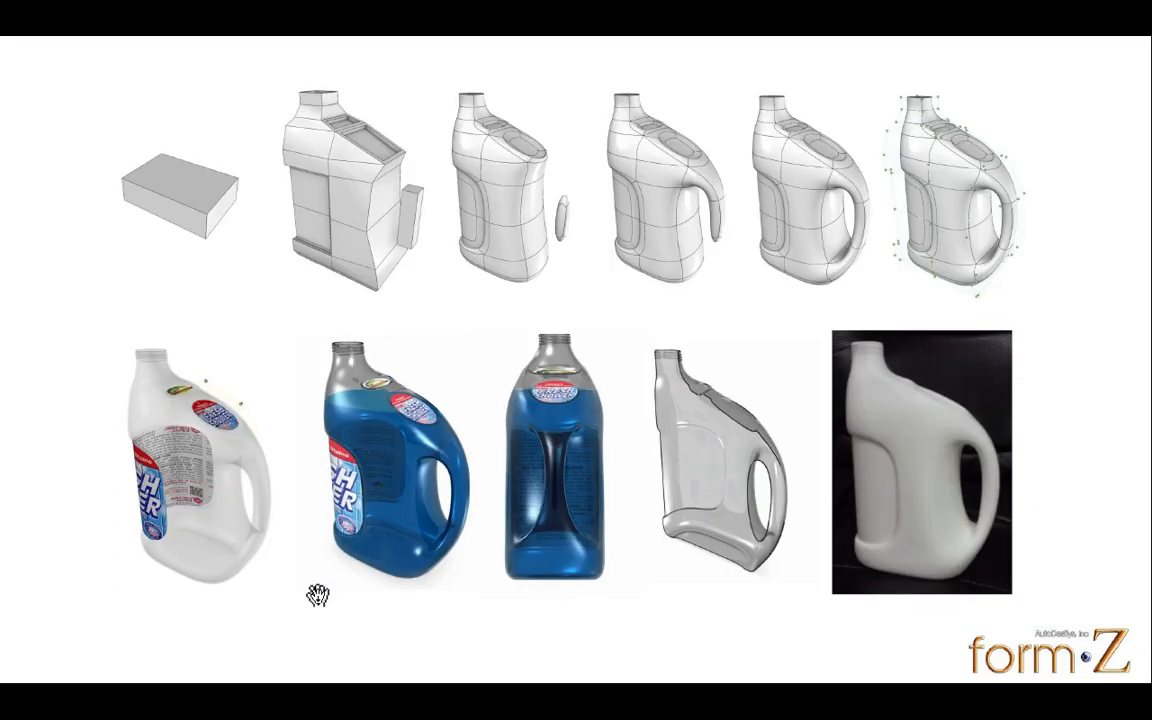
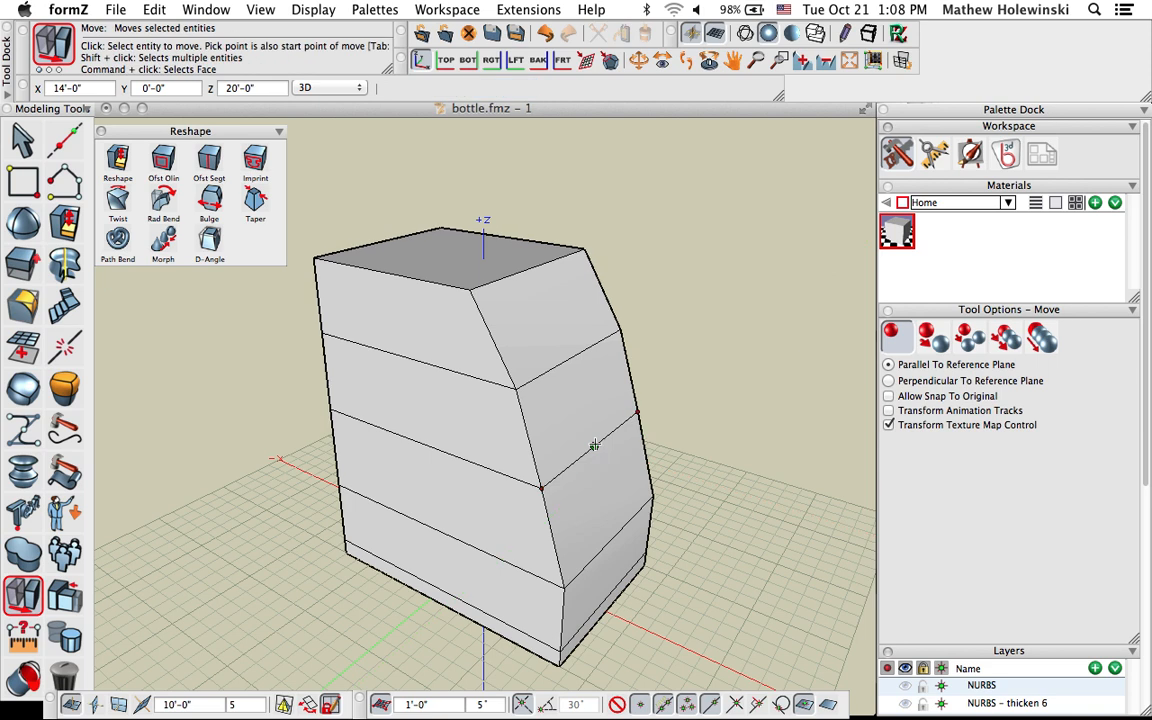
Move the bottle block's slanted-side edge at height 10'-0" inward by 1'-0", parallel to the reference plane
key("v")
left_click_drag(674, 553, 700, 538)
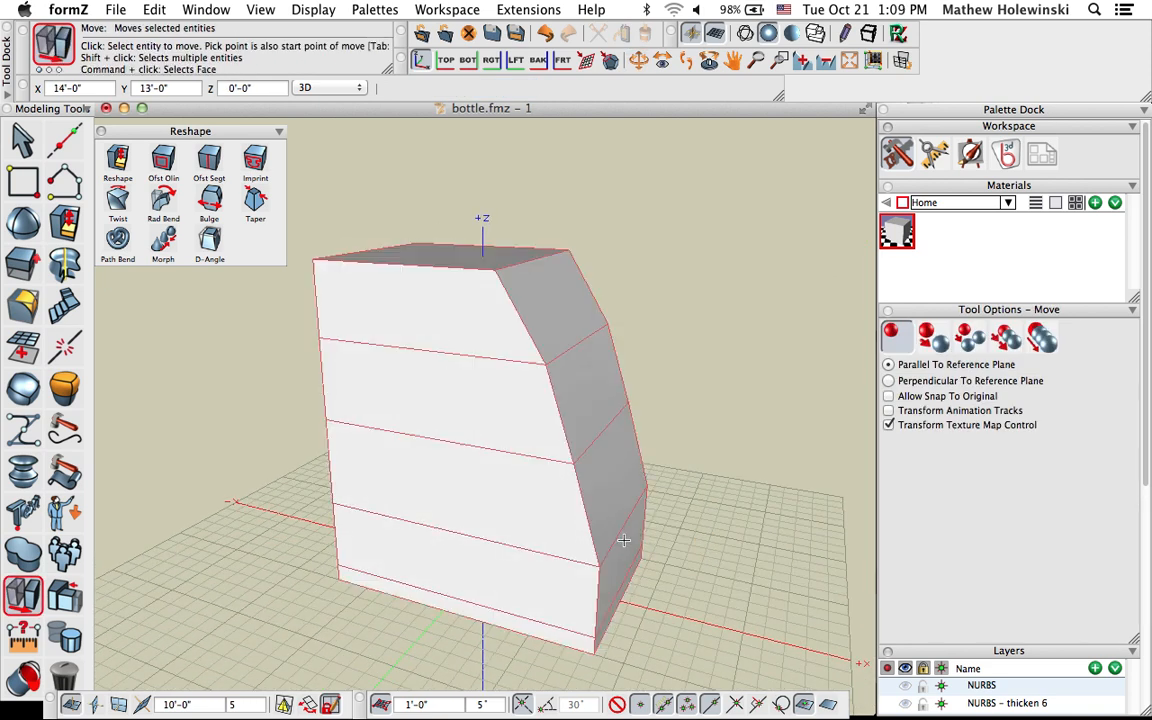
left_click(624, 520)
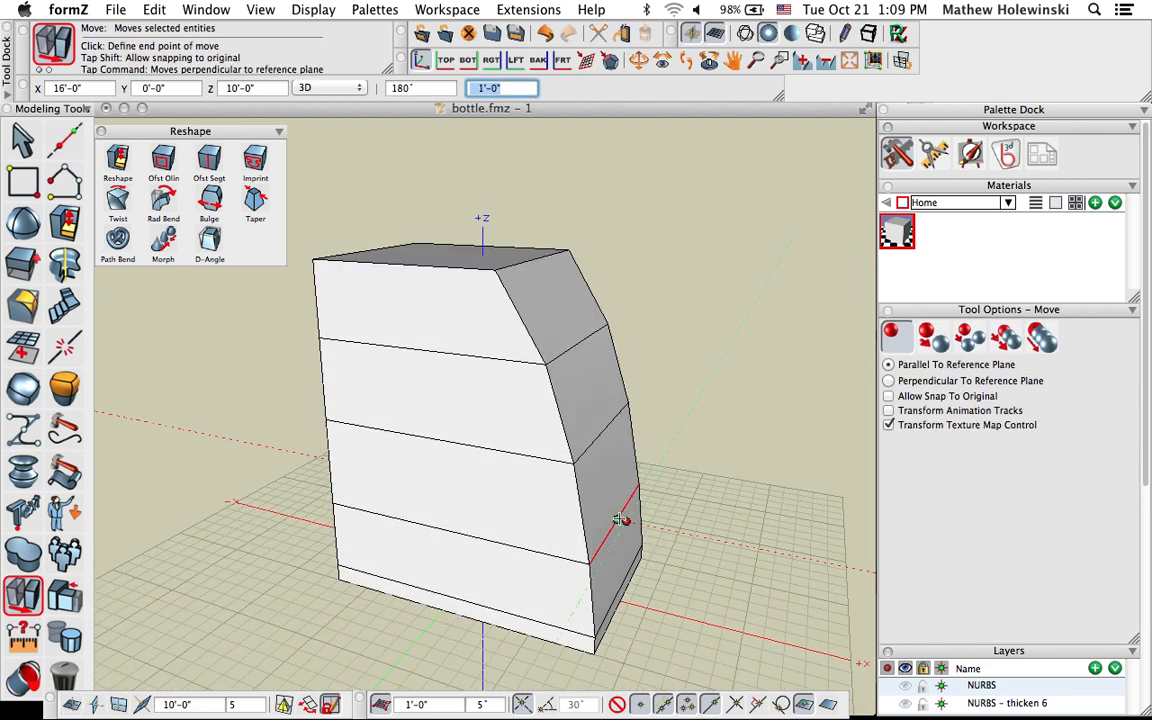
left_click(621, 520)
Move the edge between the bottle block's top face and its slanted side inward to X 1'-0"
middle_click_drag(687, 440, 676, 492)
left_click(539, 275)
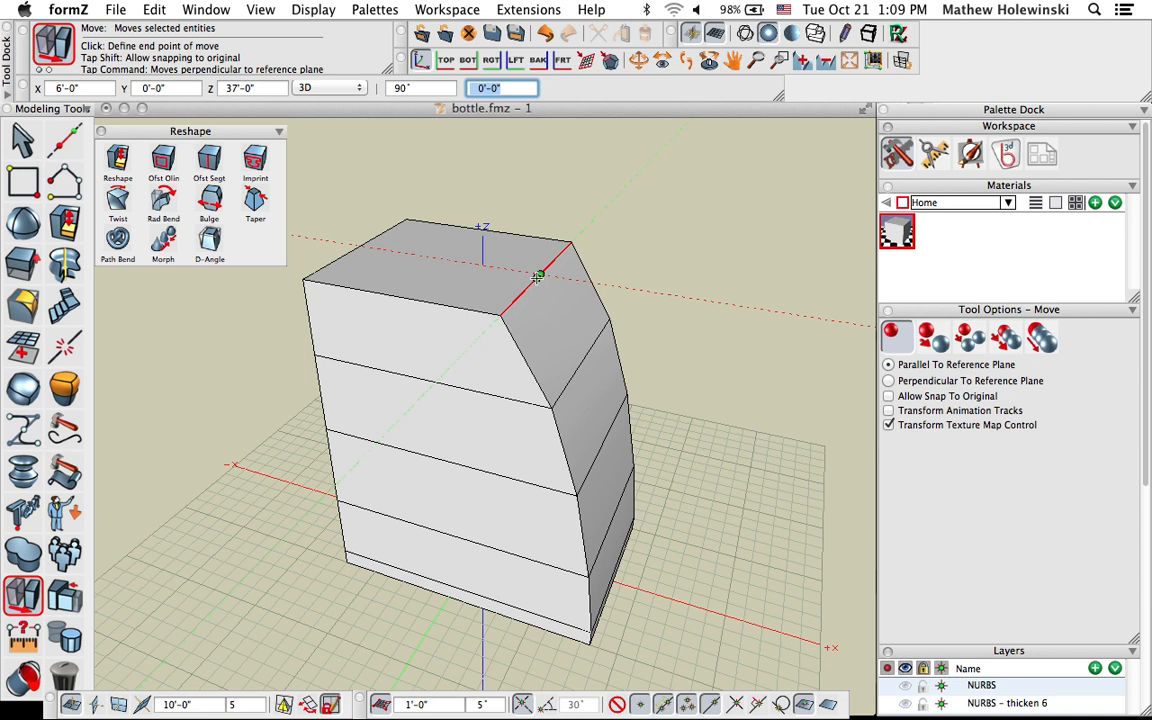
left_click(540, 270)
key("v")
left_click_drag(488, 247, 599, 360)
middle_click_drag(571, 380, 540, 347)
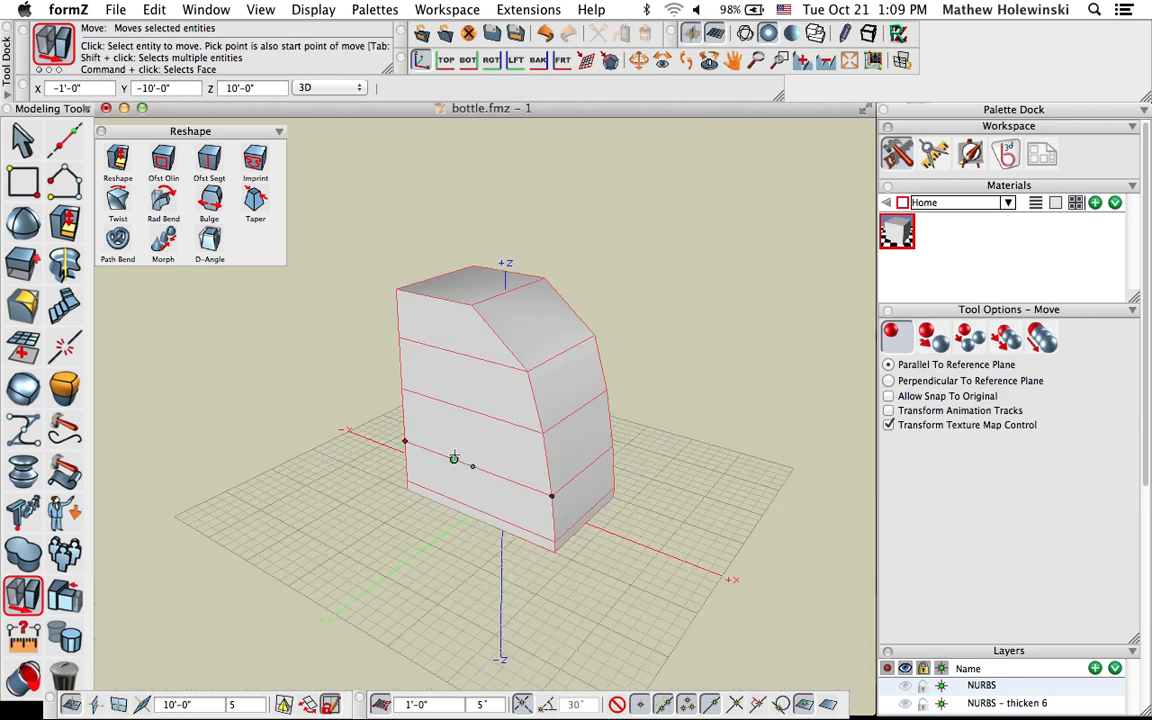
Pick the bottle block's top face with the Transform tool and enable non-uniform bounding box scaling
middle_click_drag(454, 457, 476, 481)
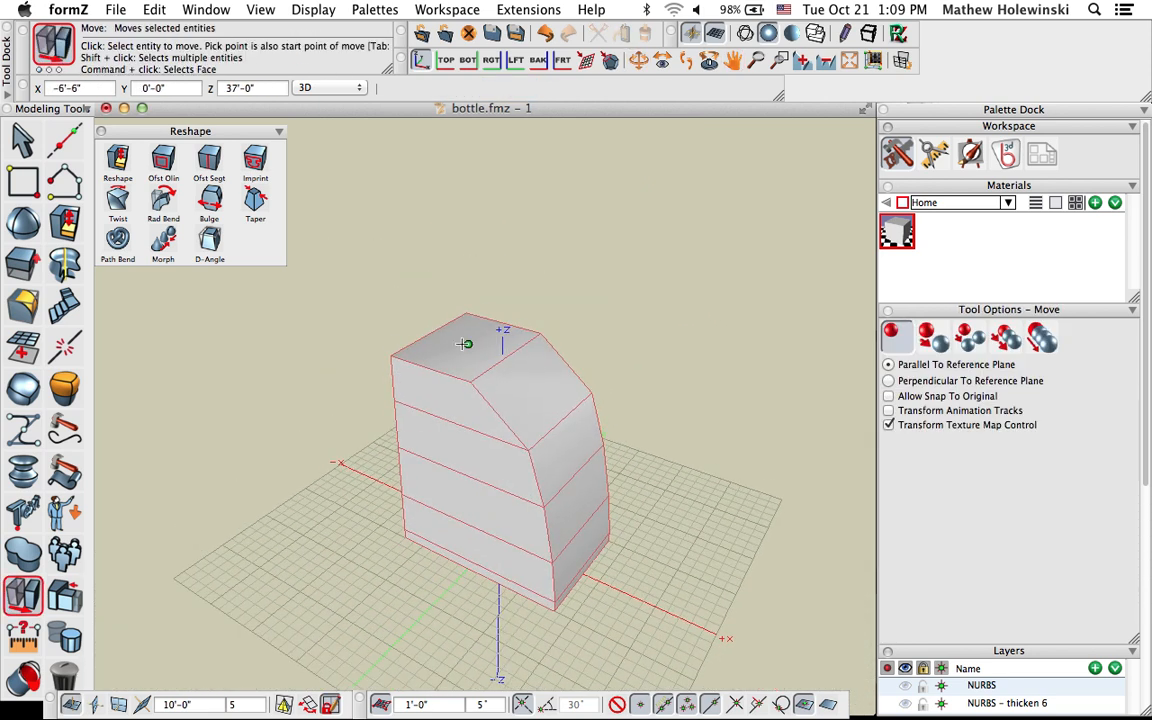
scroll(466, 344, "up", 5)
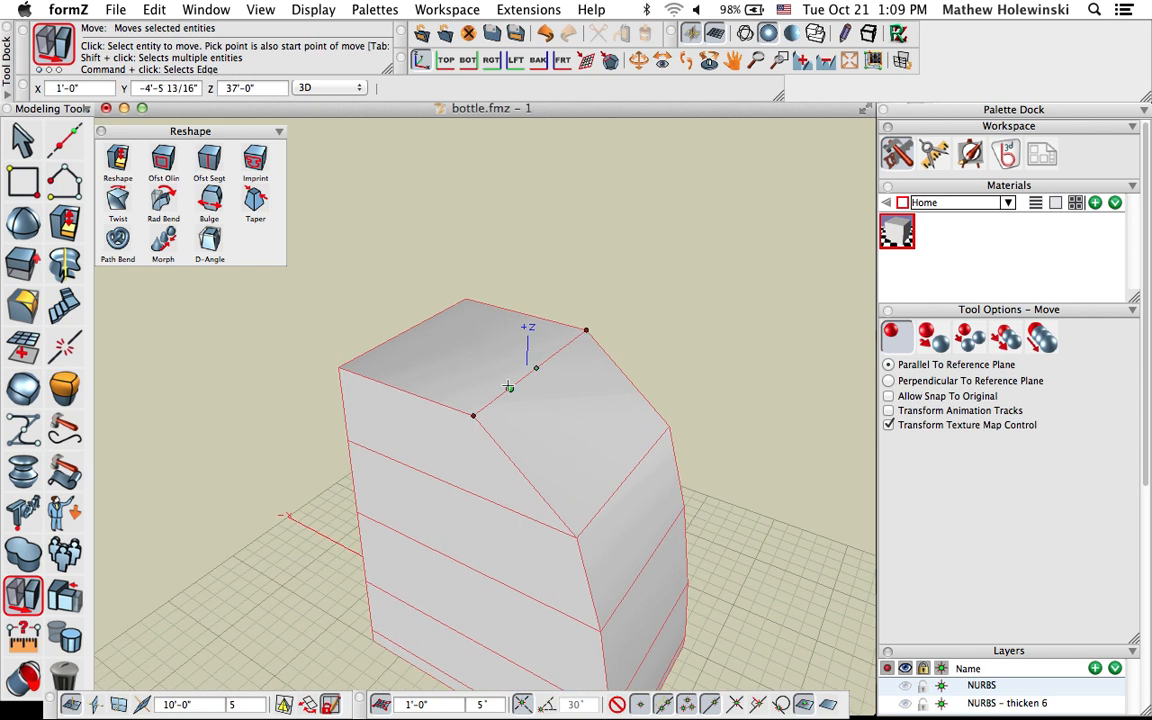
scroll(491, 380, "up", 3)
scroll(491, 380, "down", 2)
middle_click_drag(98, 620, 84, 595)
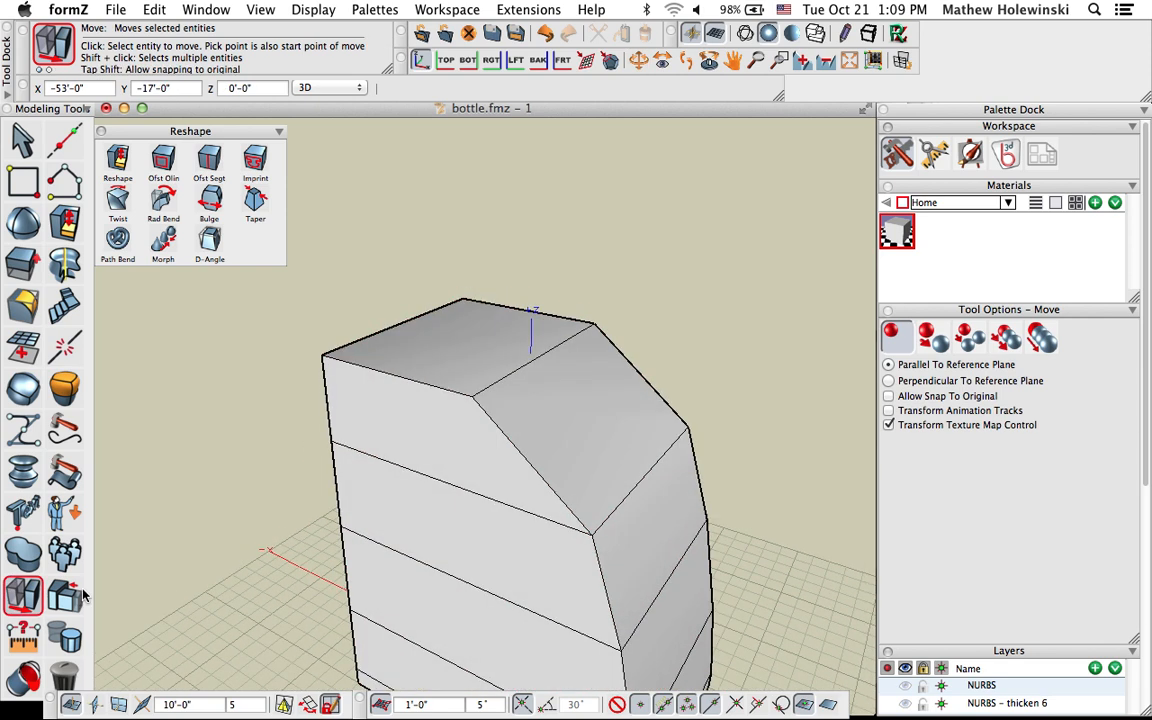
left_click(26, 605)
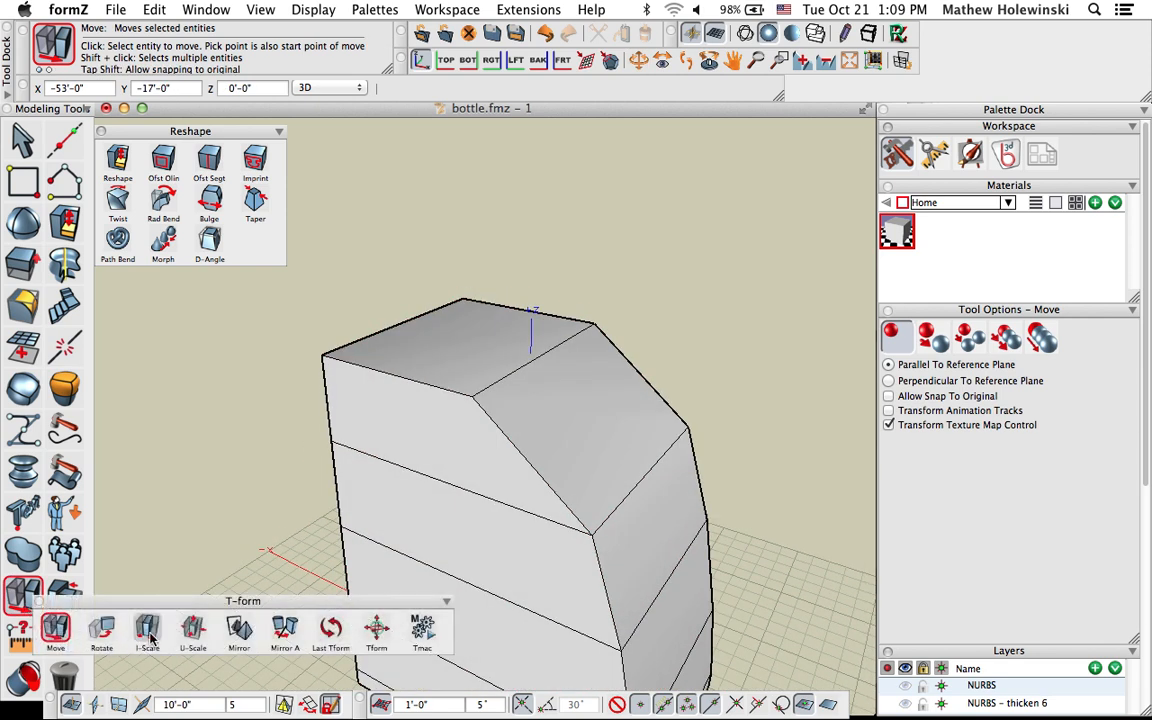
left_click(377, 630)
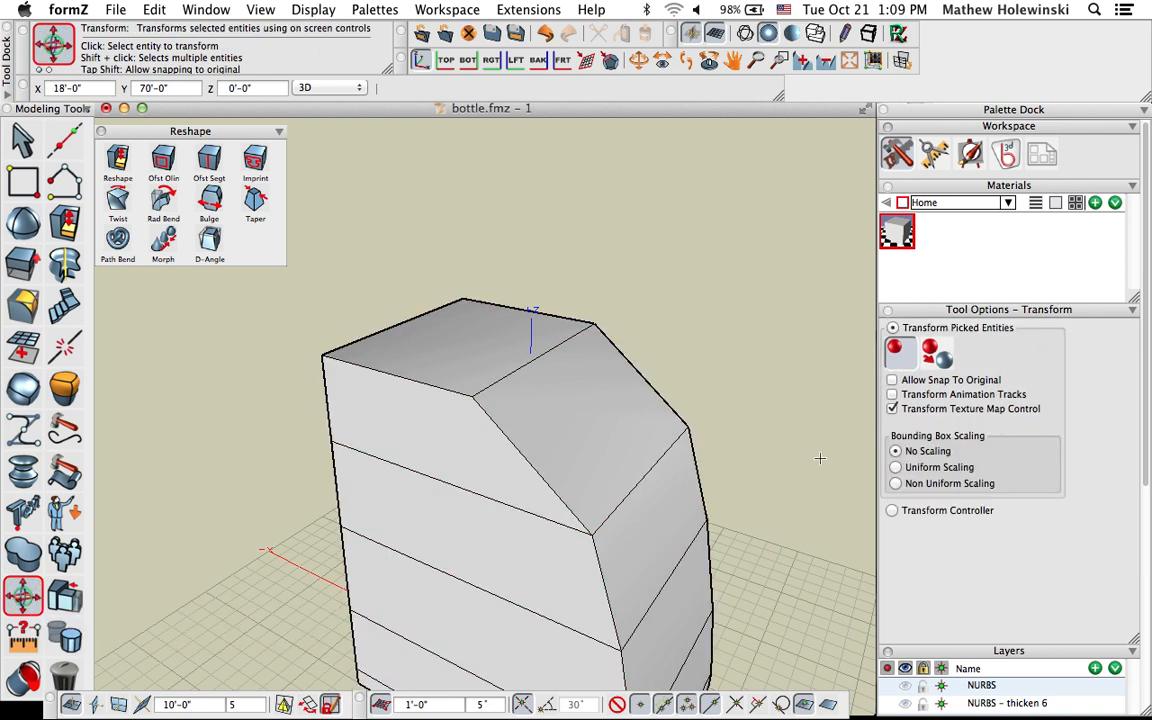
middle_click_drag(772, 335, 742, 361)
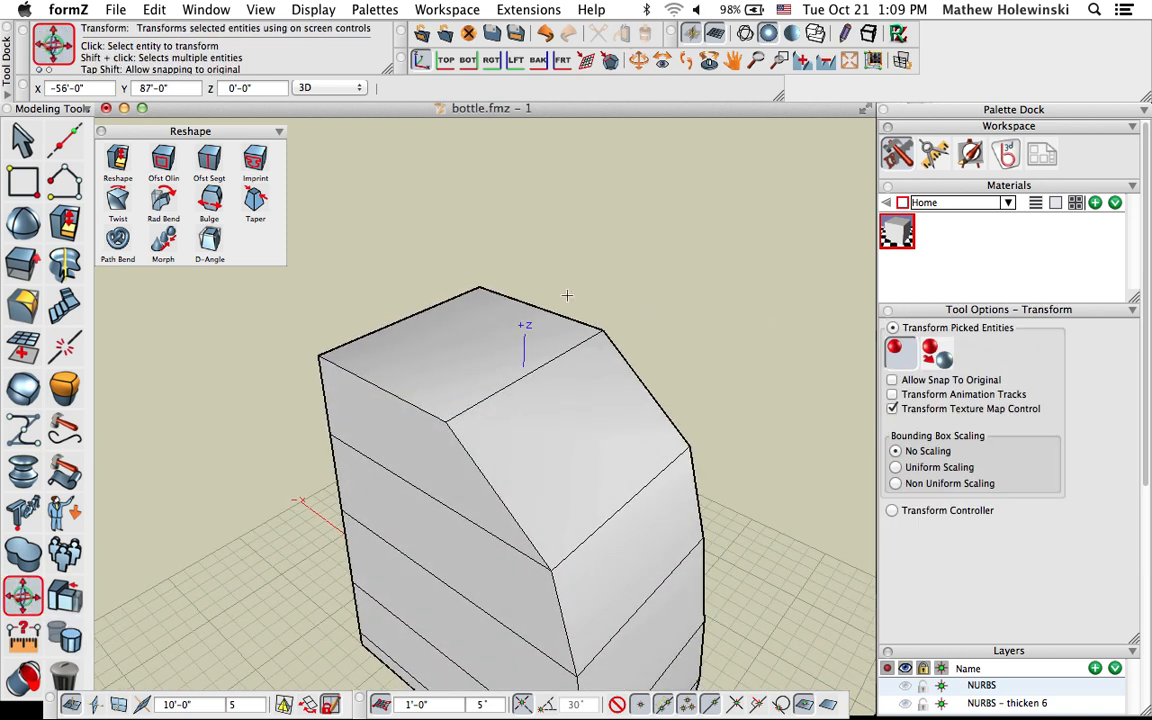
left_click(471, 352)
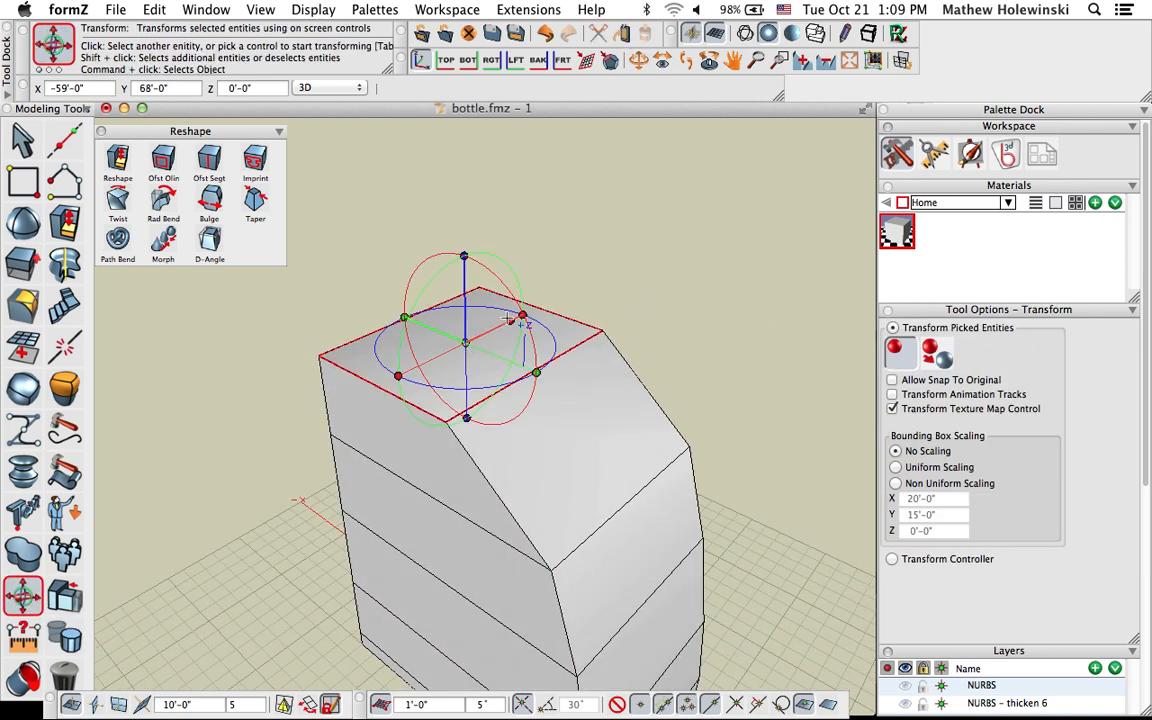
left_click(896, 484)
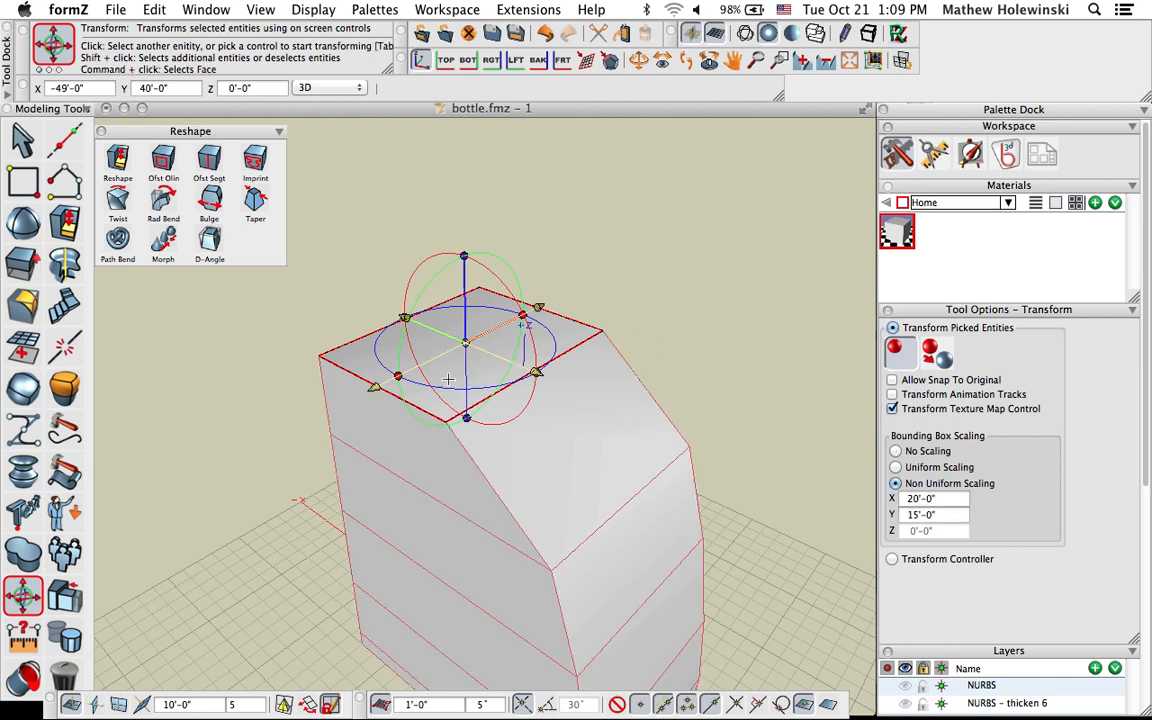
Try moving the bottle block's top face vertically and parallel to the reference plane with the transform controls
scroll(445, 373, "up", 2)
left_click(473, 308)
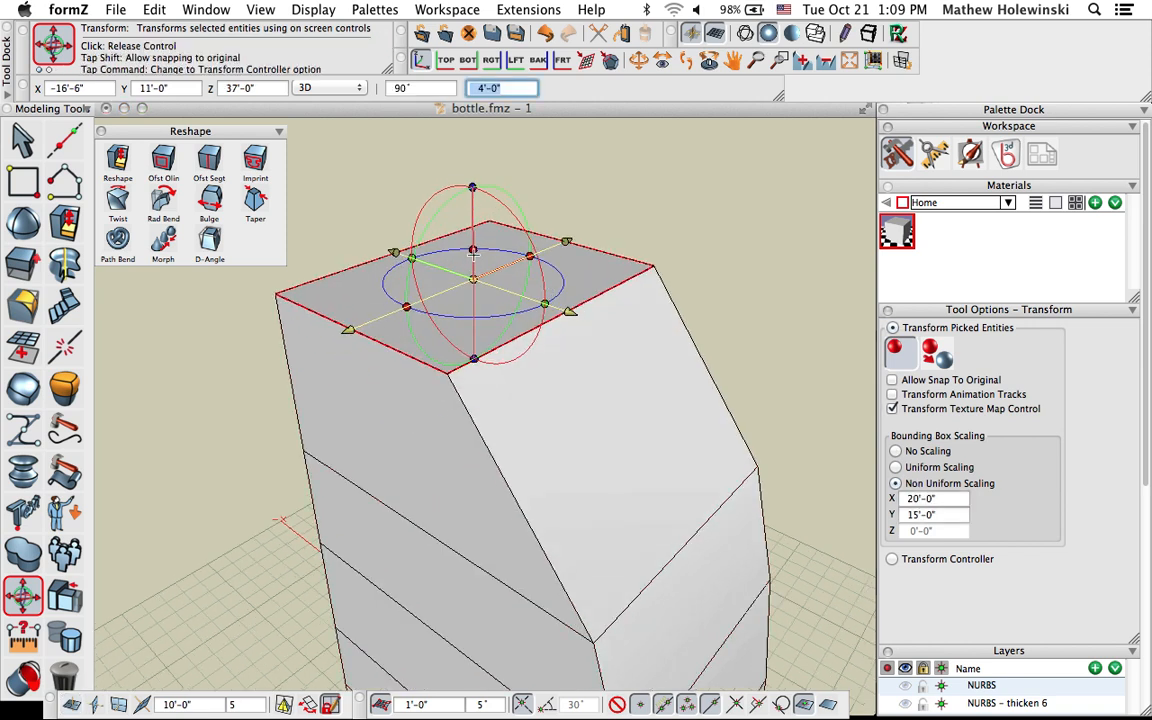
left_click(473, 308)
left_click(450, 345)
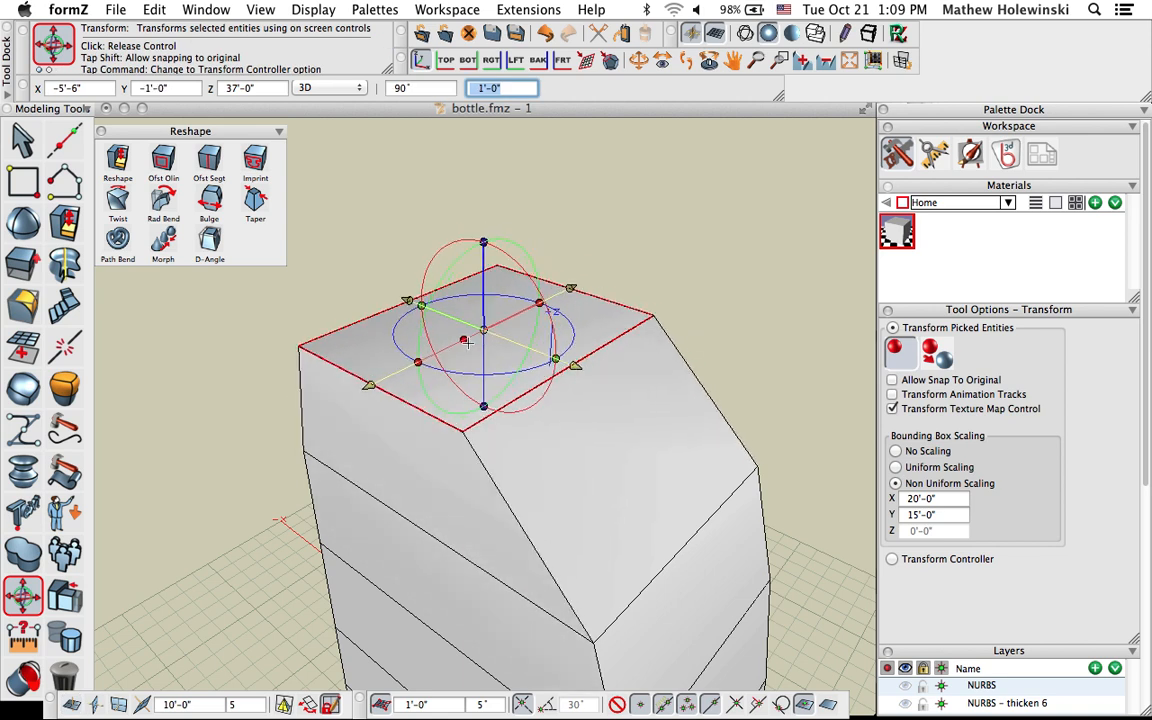
left_click(457, 348)
Scale the bottle block's top face about its centre to 10'-0" in X and 10'-0" in Y
middle_click_drag(600, 465, 372, 430)
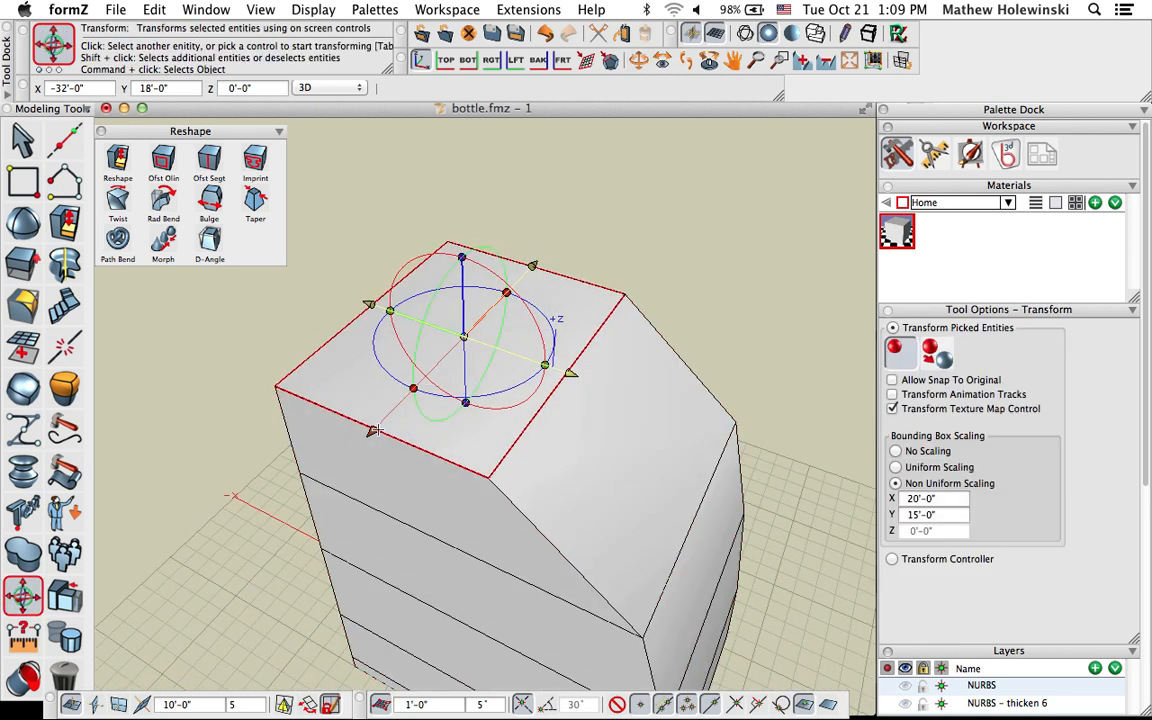
left_click(372, 430)
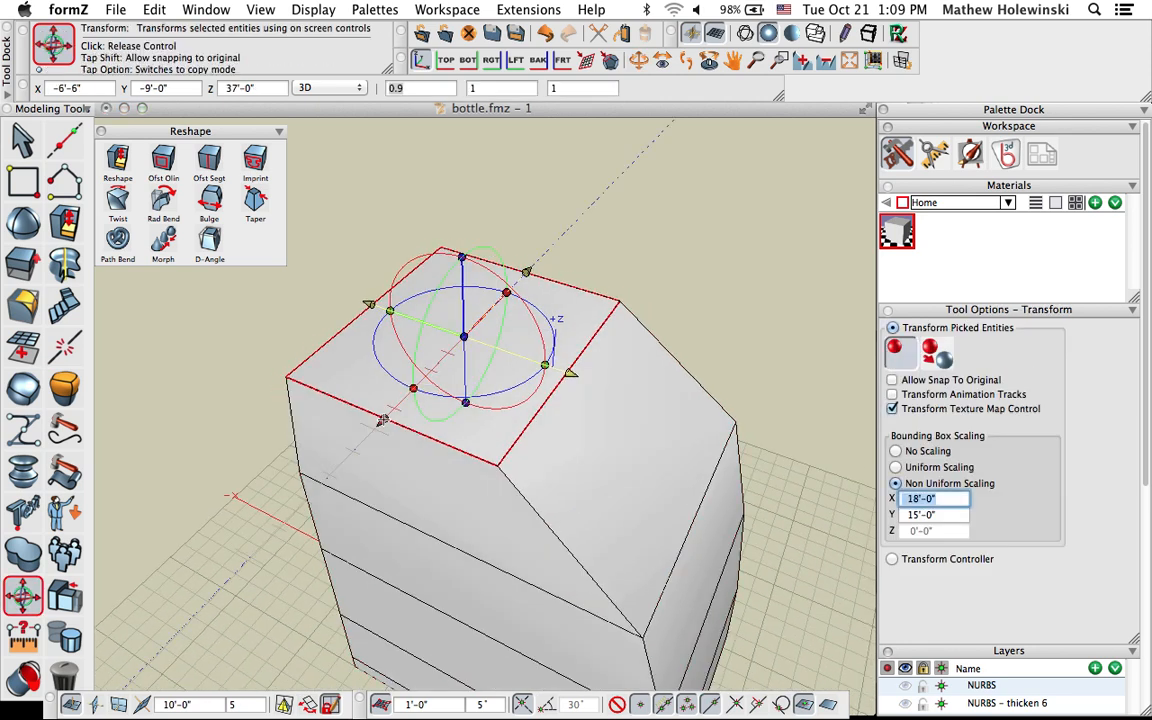
left_click(421, 380)
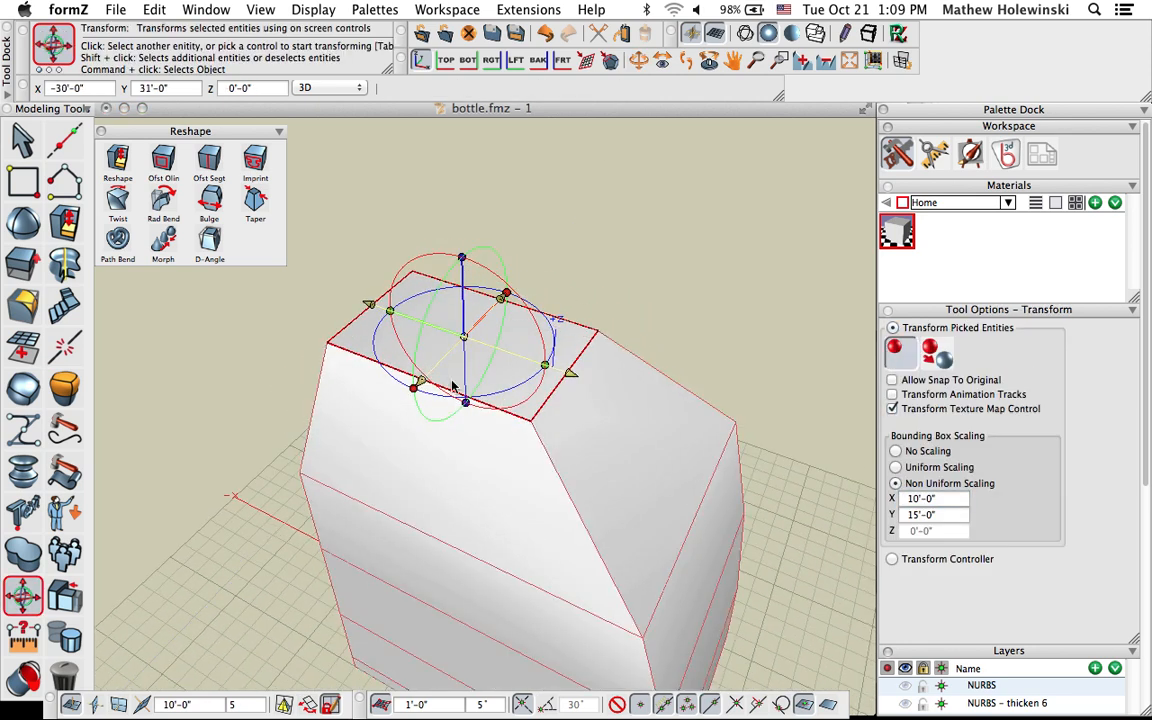
left_click(570, 377)
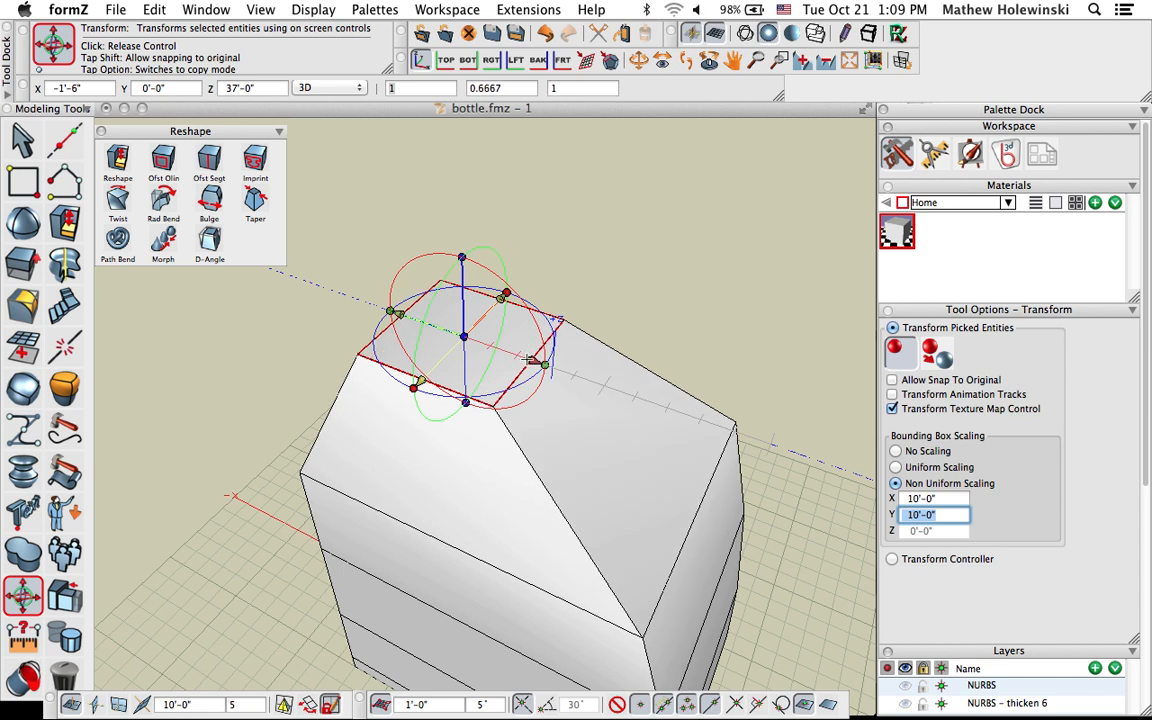
left_click(538, 363)
Reshape the top face upward about 7'-0" with Keep Edges on to form the neck, and add a 1'-0" band above it
middle_click_drag(532, 481, 485, 400)
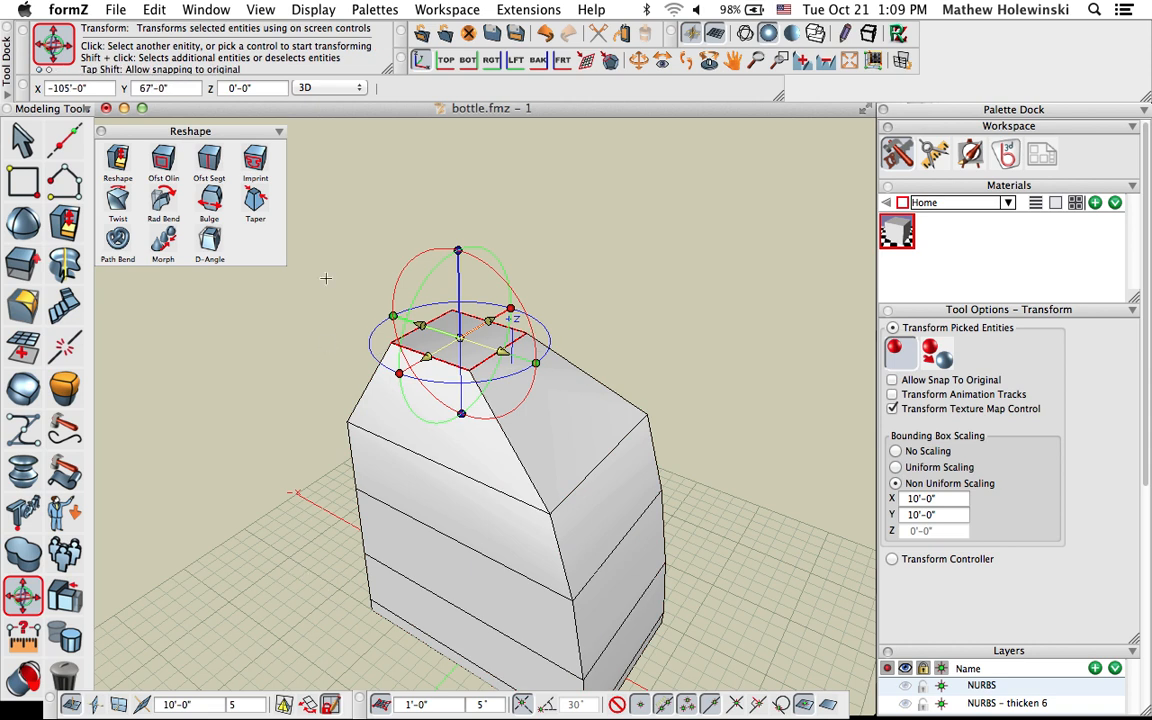
left_click(24, 143)
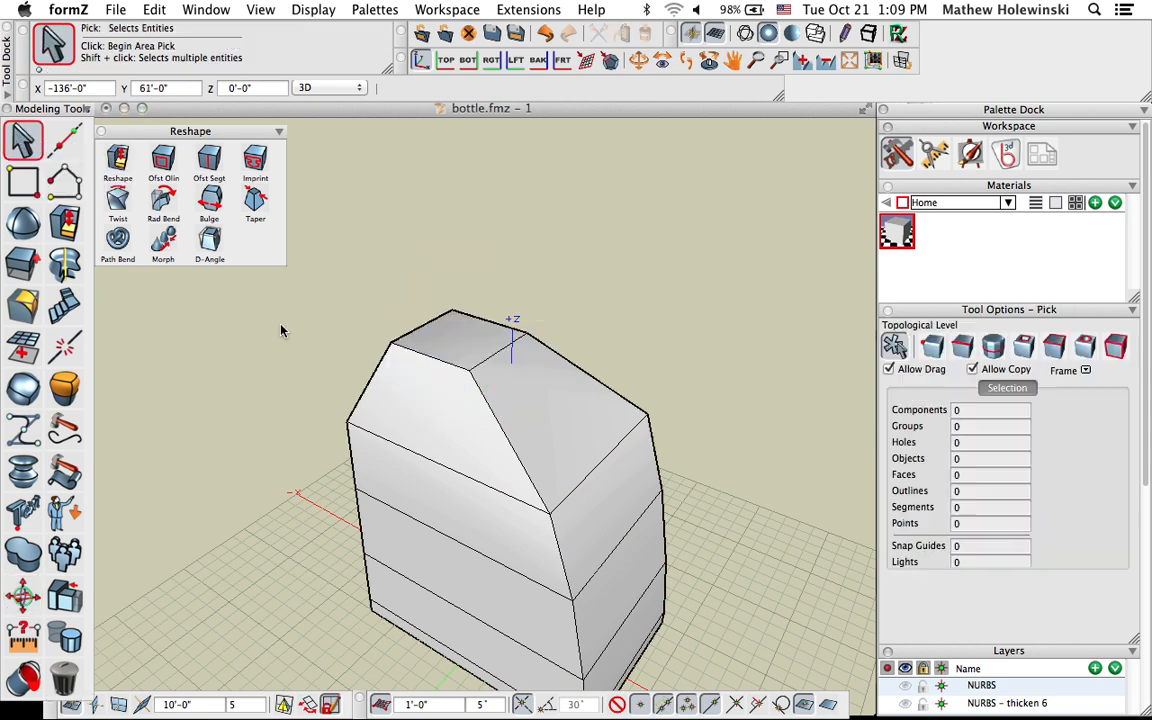
key("r")
left_click(446, 314)
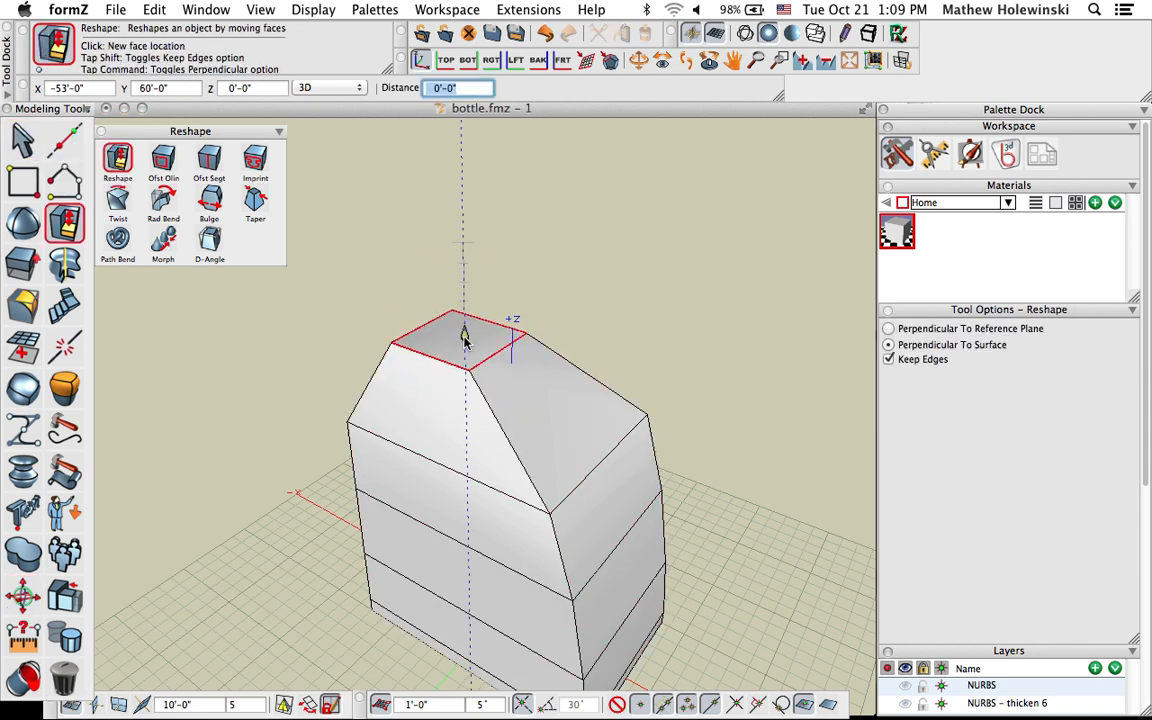
left_click(460, 285)
left_click(457, 279)
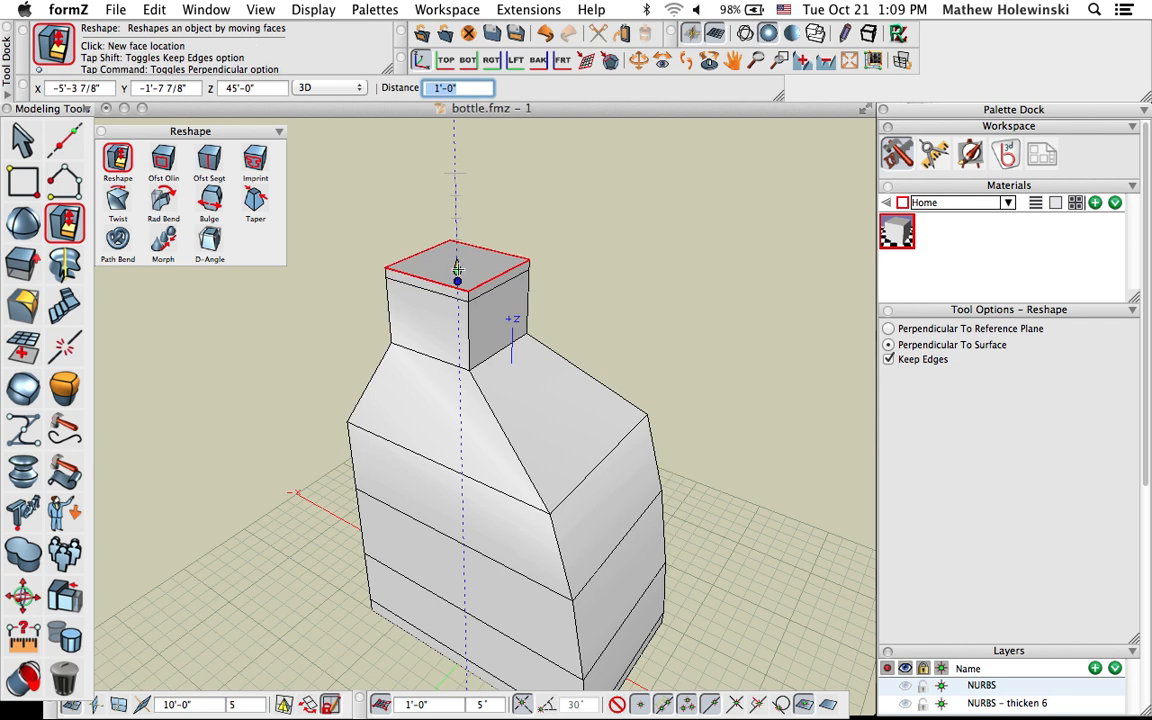
left_click(463, 272)
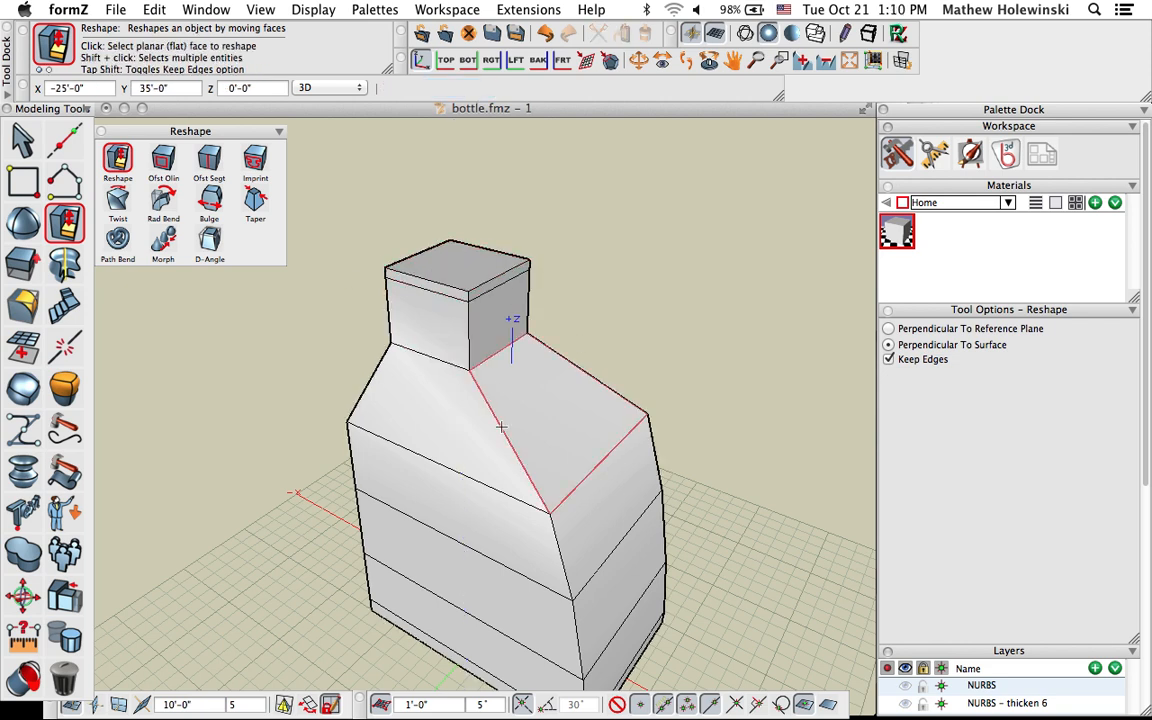
Convert the bottle block into a smooth subdivision object with 3 iterations and 0% sharpness, and inspect its shape
middle_click_drag(507, 427, 472, 338)
middle_click_drag(463, 483, 489, 437)
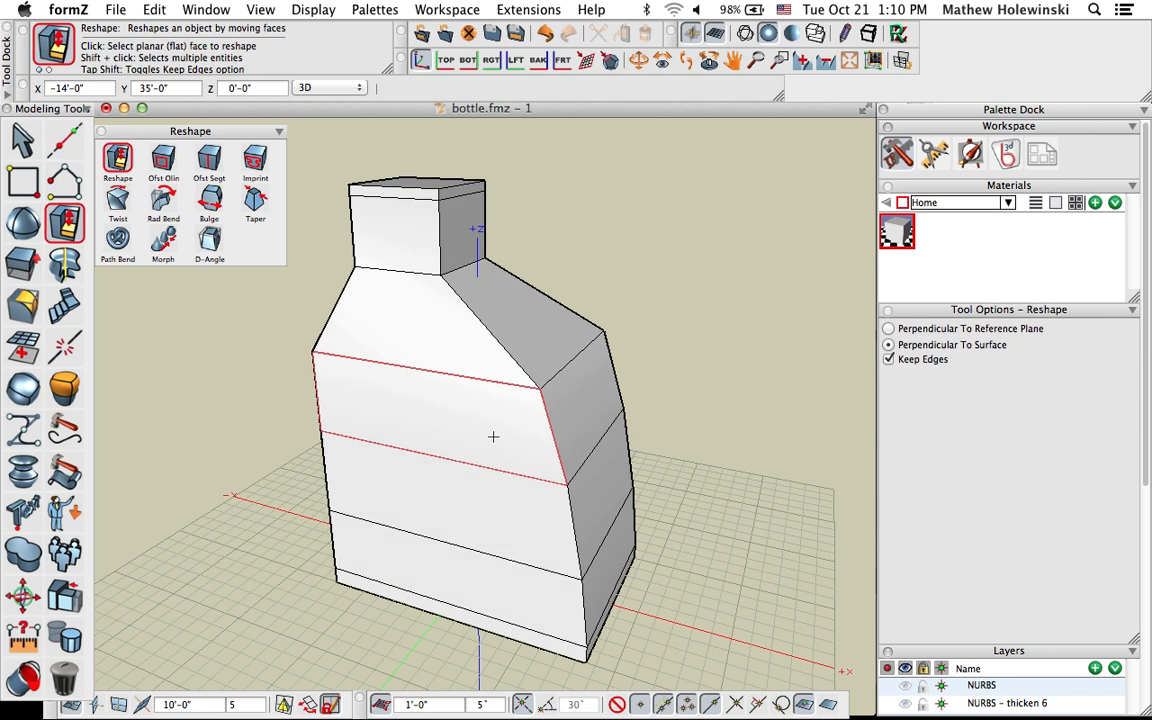
left_click(101, 131)
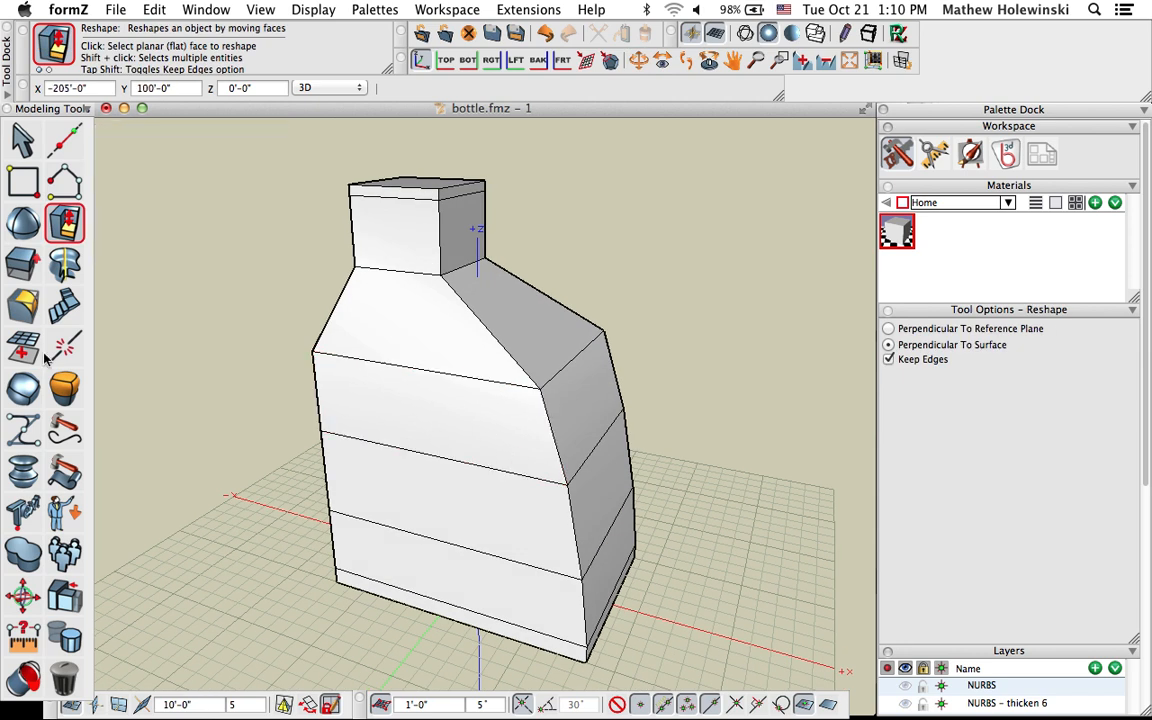
left_click(23, 138)
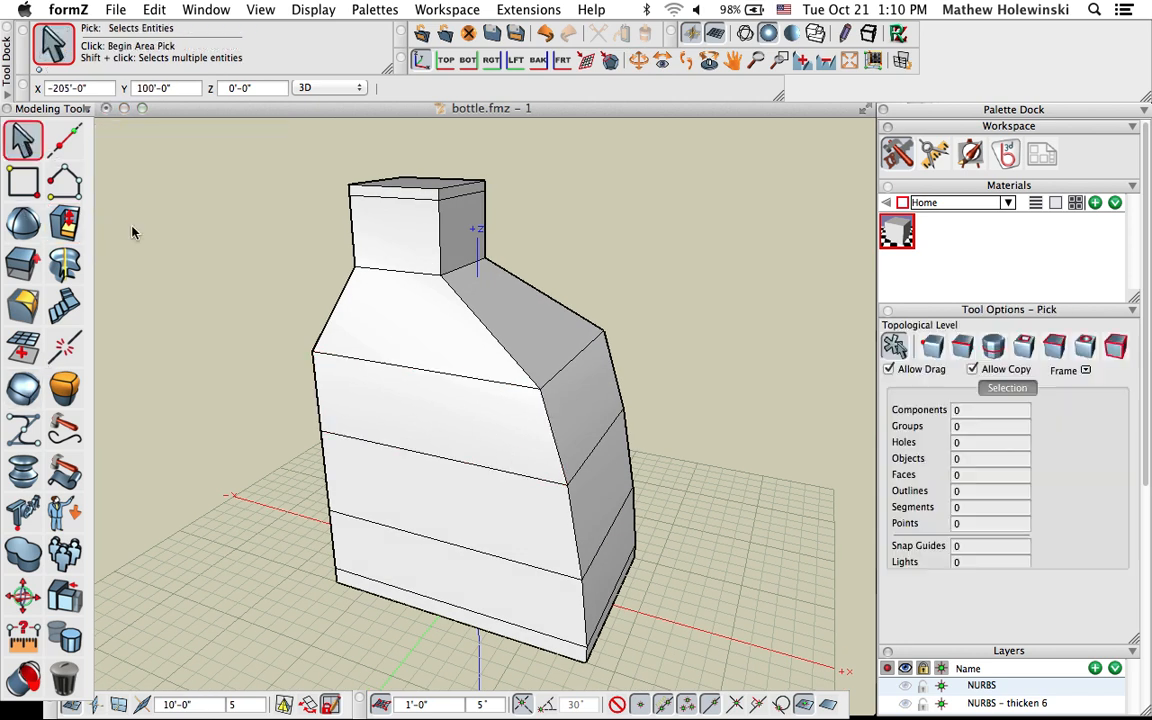
left_click(24, 386)
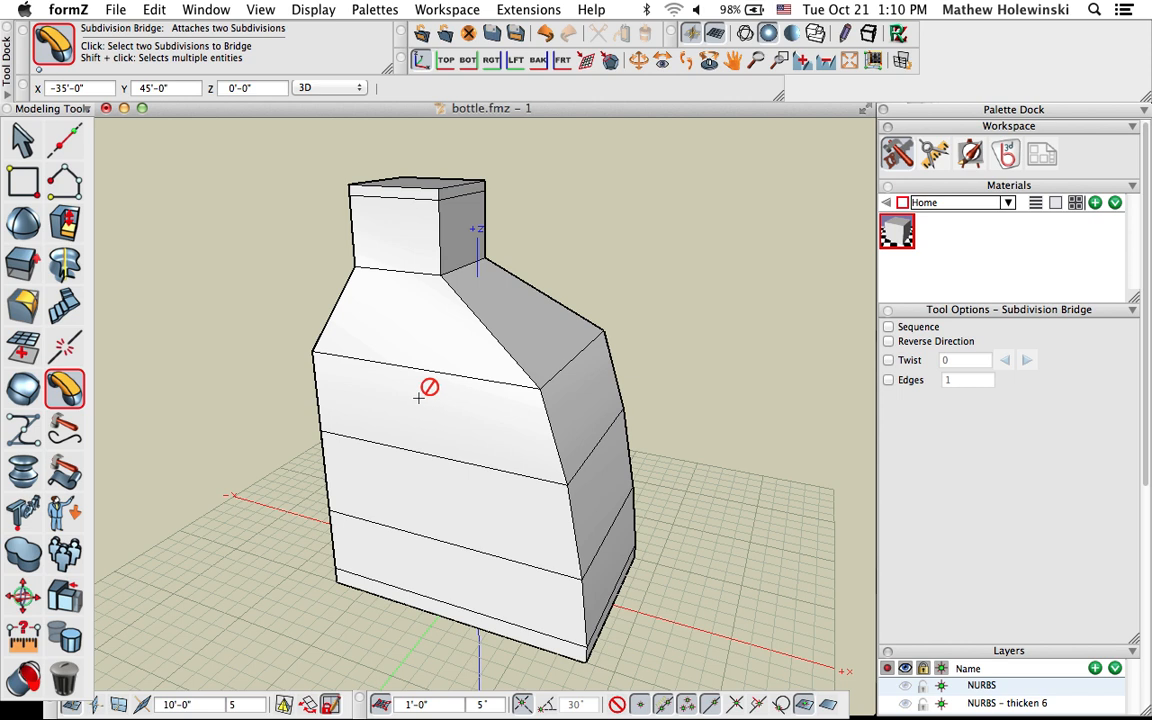
left_click(20, 389)
left_click(432, 401)
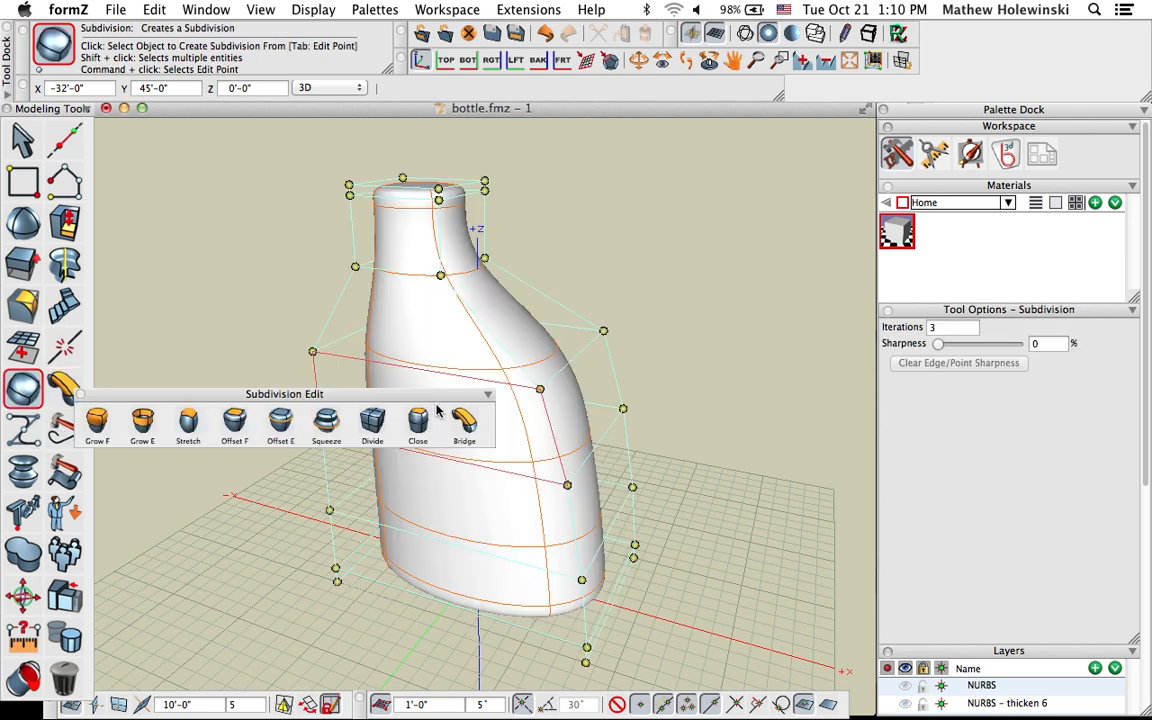
middle_click_drag(708, 492, 740, 481)
left_click_drag(33, 390, 148, 428)
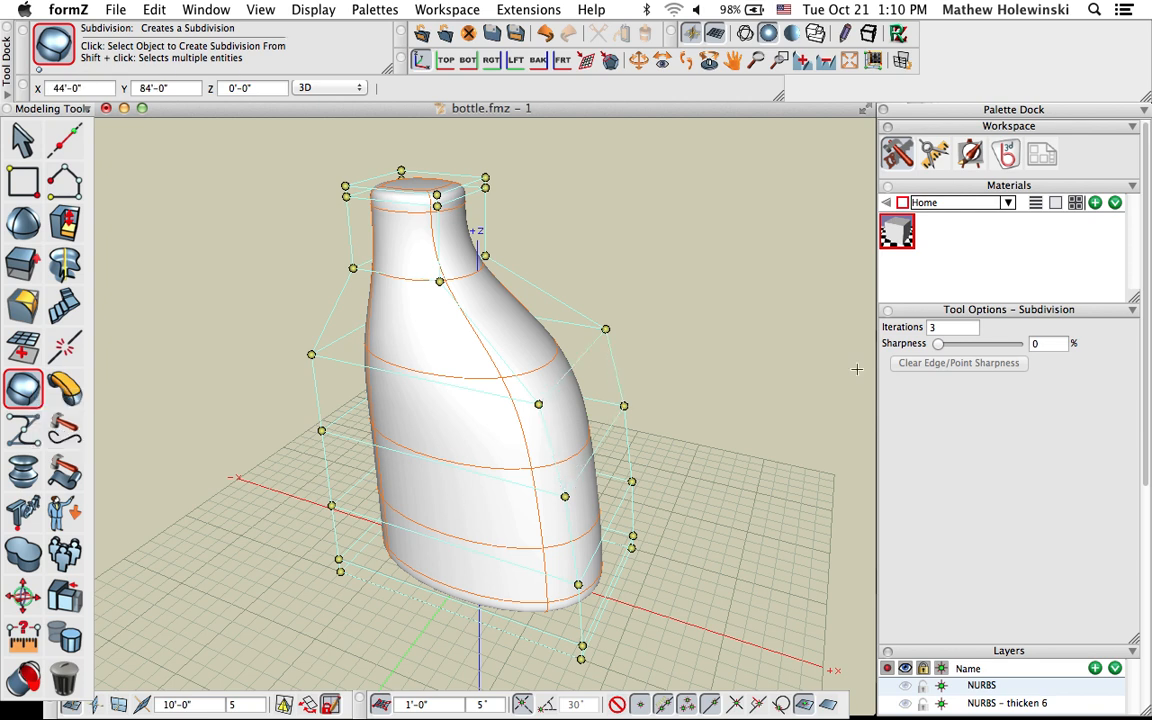
middle_click_drag(697, 334, 680, 386)
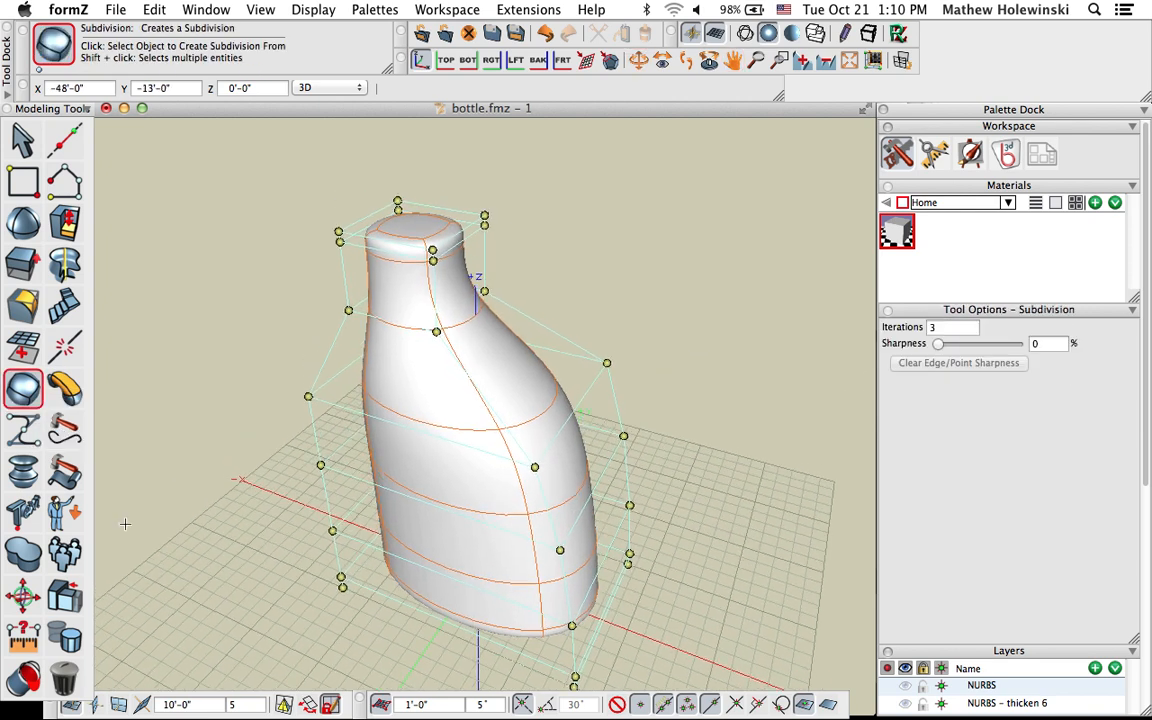
Try deleting the top face of the bottle's neck, and undo back to the block before subdivision
left_click(64, 682)
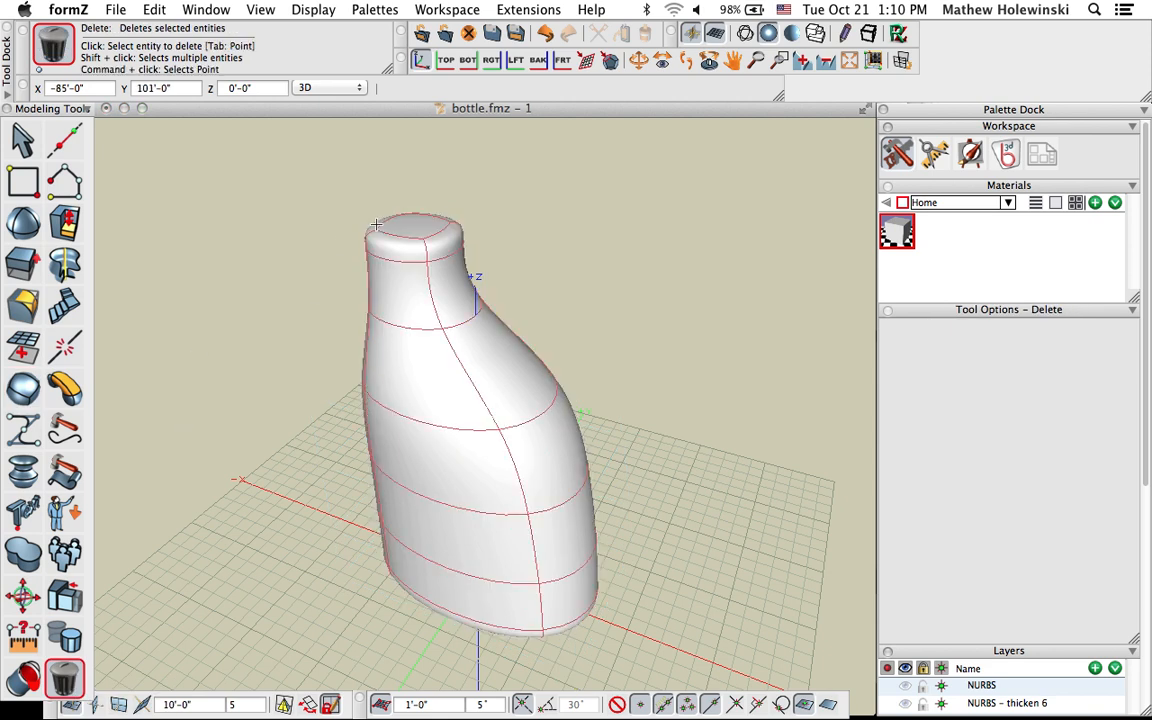
left_click(411, 226)
middle_click_drag(590, 318, 591, 252)
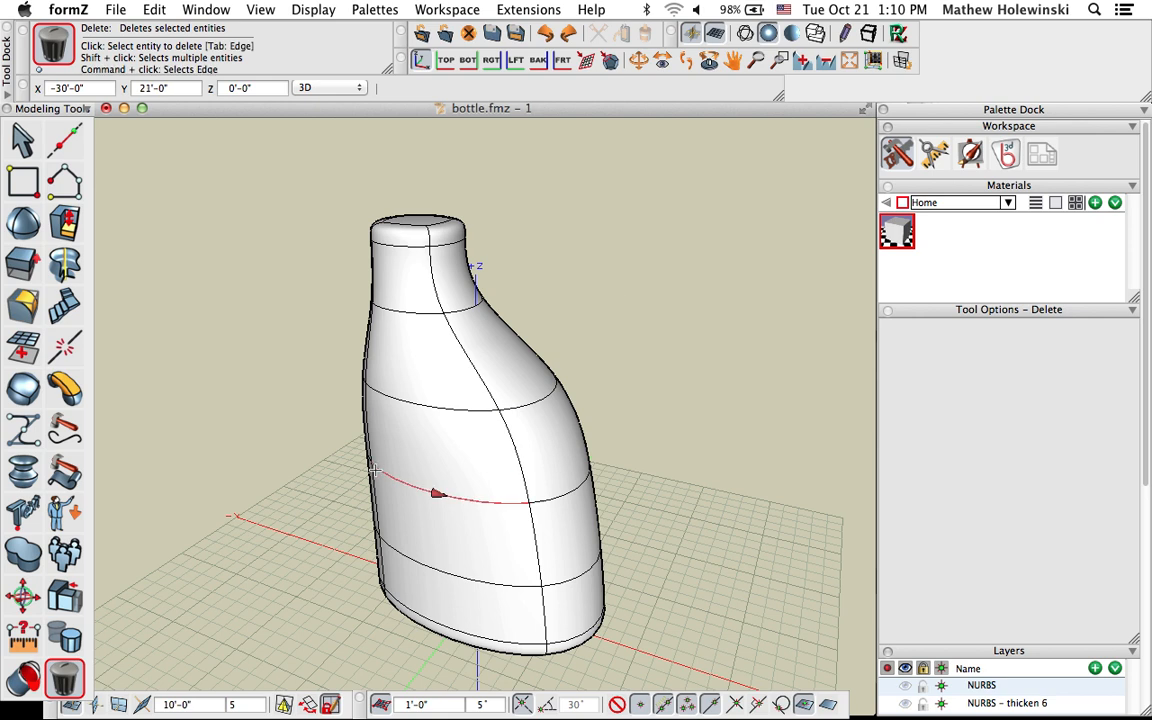
middle_click_drag(476, 257, 272, 462)
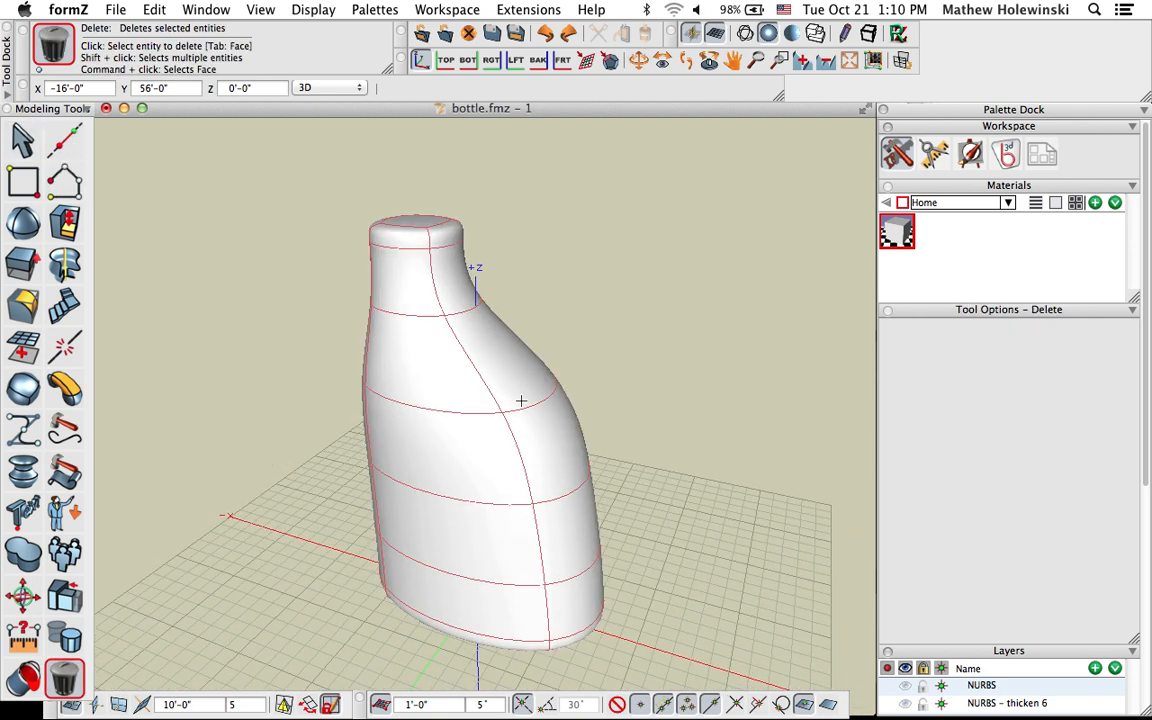
middle_click_drag(543, 411, 643, 475)
middle_click_drag(604, 543, 586, 471, "shift")
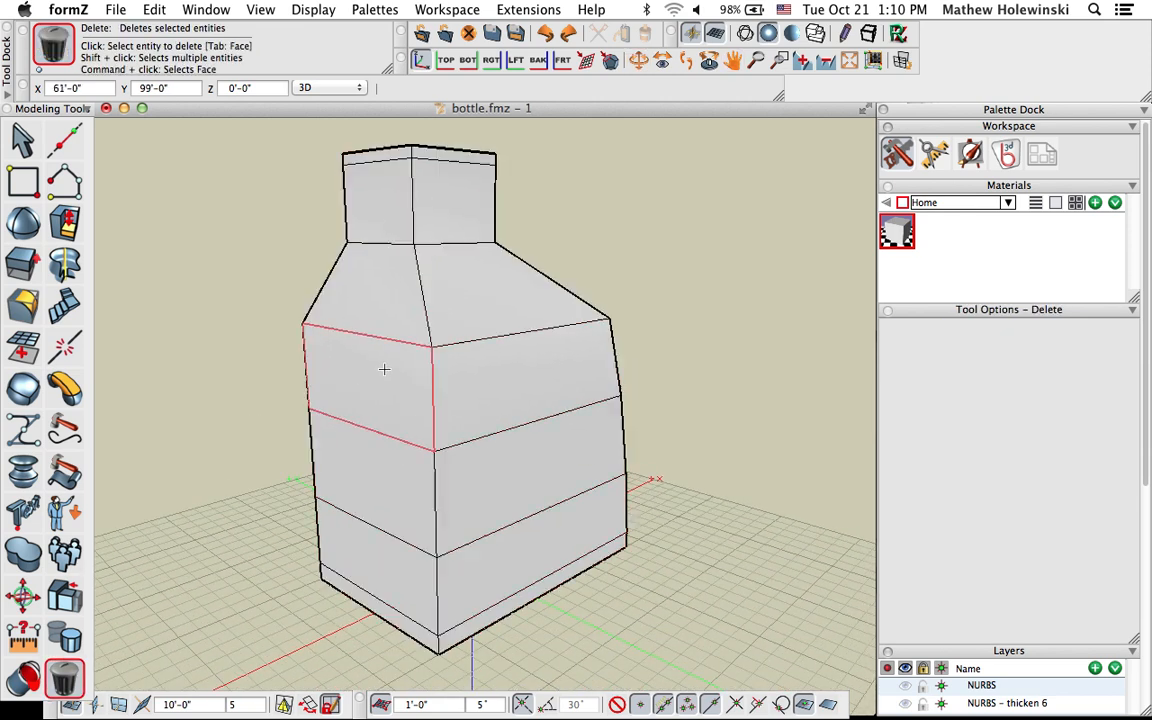
Switch to the presentation to examine the bottle modelling stages, and return to formZ
key("super+Tab")
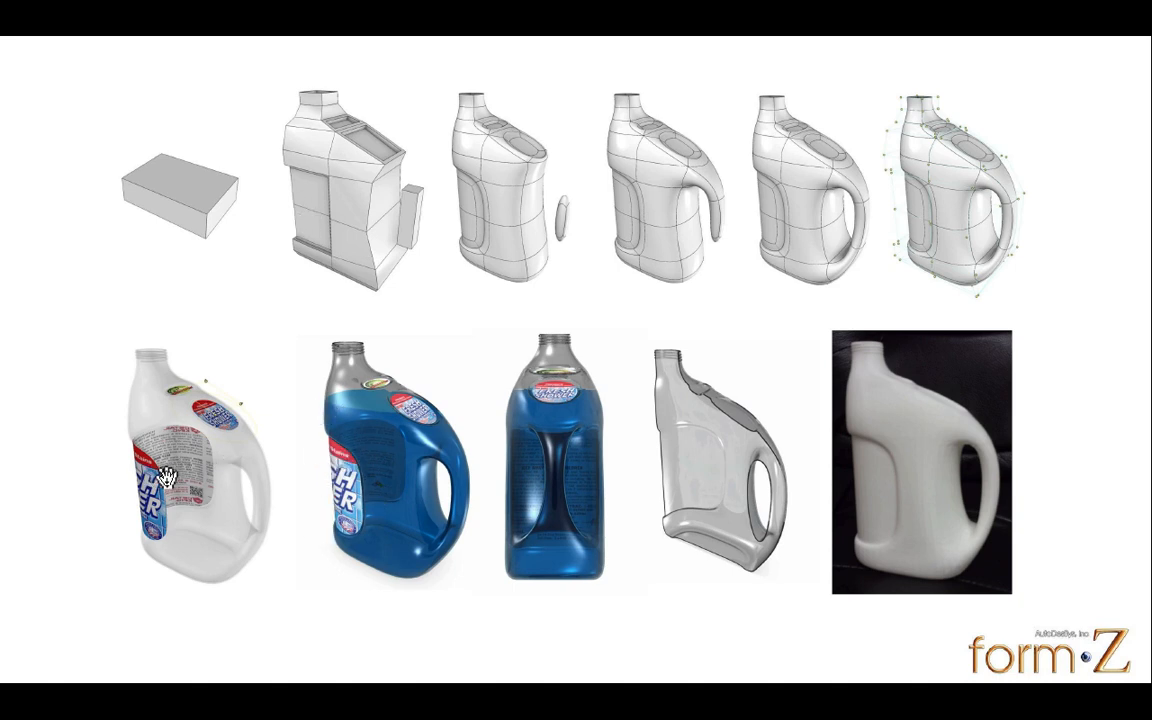
key("super+Tab")
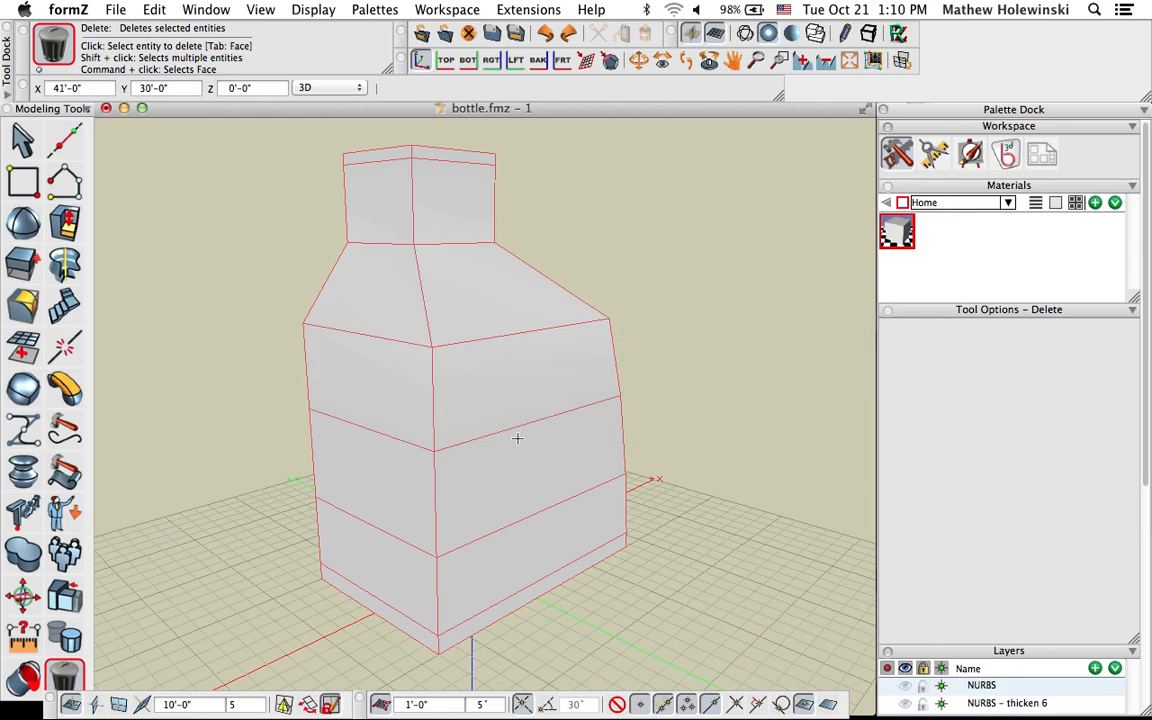
Split the upper two body bands on one wide side with Offset Segment, inserting a vertical edge at mid-width in each
middle_click_drag(674, 605, 617, 609)
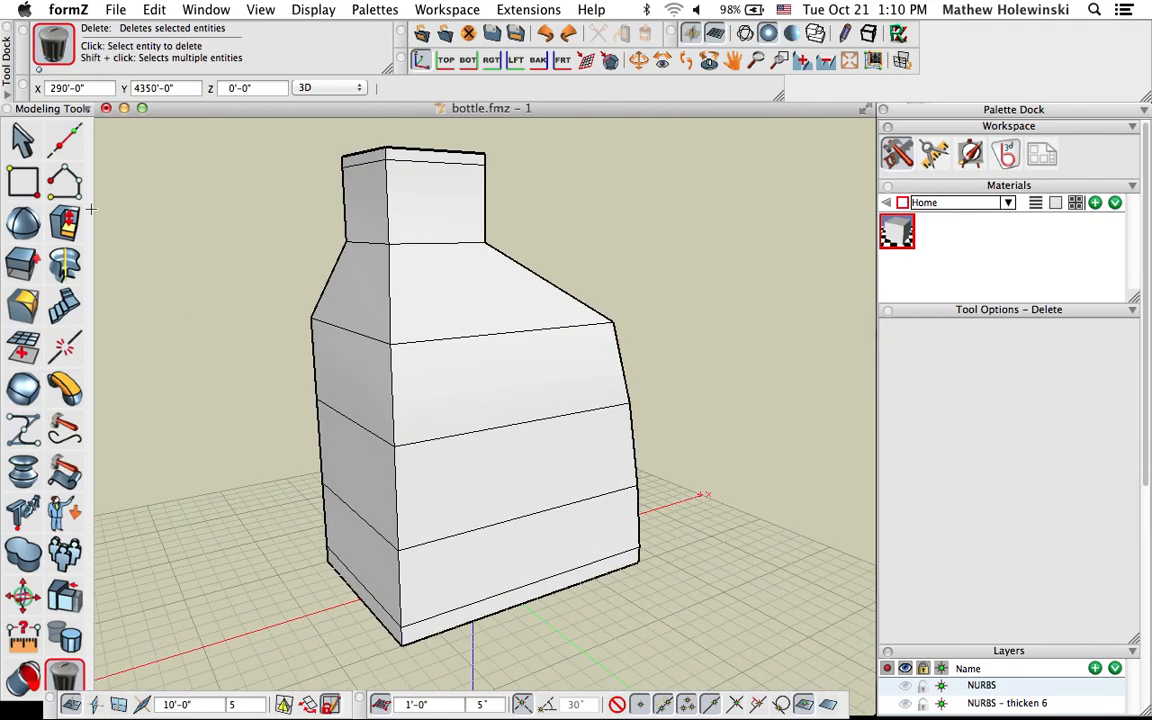
mouse_move(69, 226)
left_click_drag(122, 231, 137, 203)
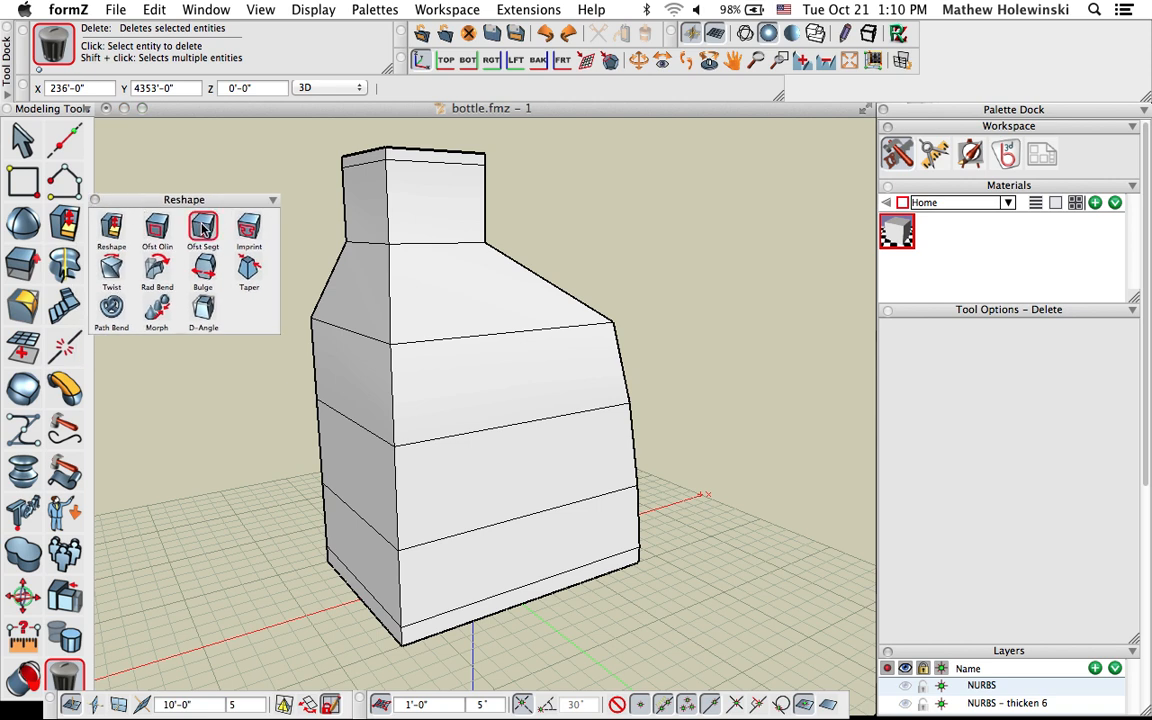
left_click(203, 229)
left_click(392, 396)
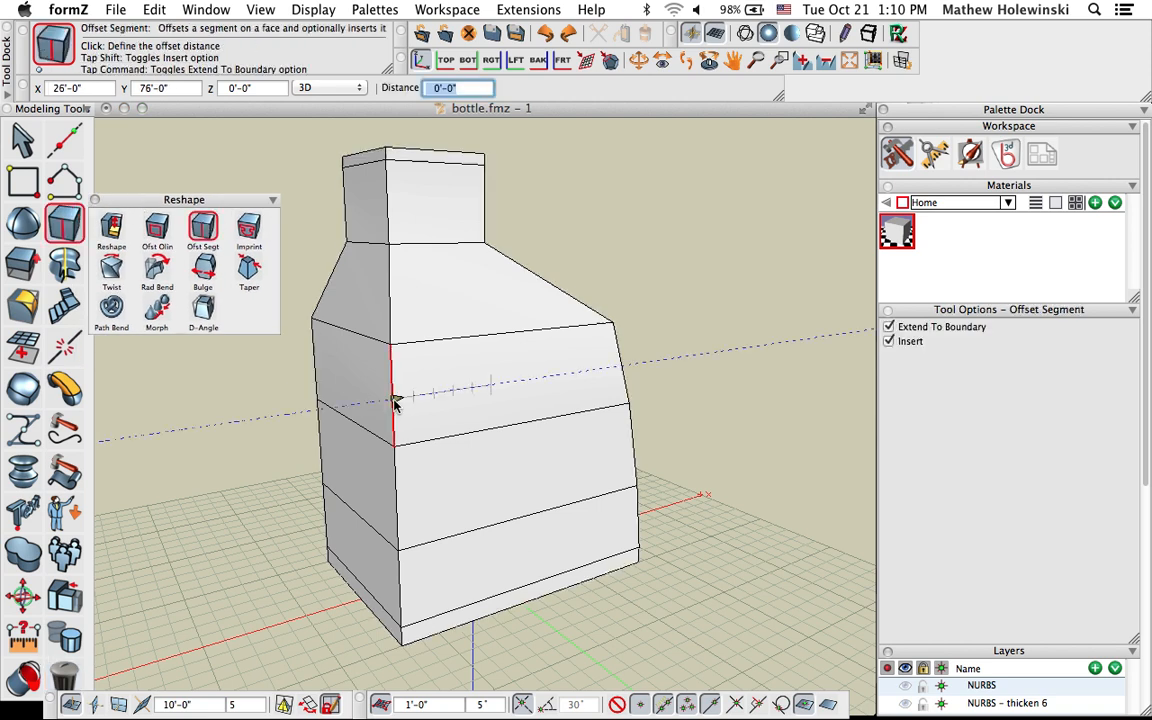
left_click(512, 340)
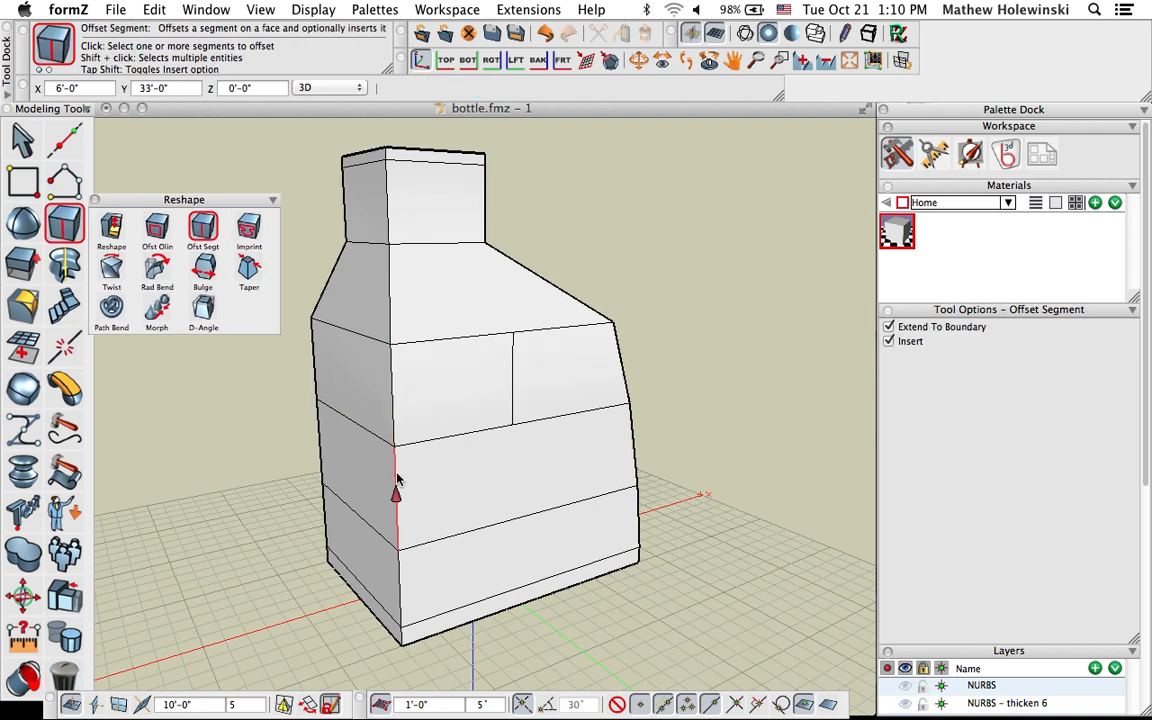
left_click(396, 483)
left_click(506, 435)
Offset the corner edges of the opposite wide side's upper two body bands to insert matching vertical edges at mid-width
left_click_drag(506, 432, 665, 465)
left_click(530, 418)
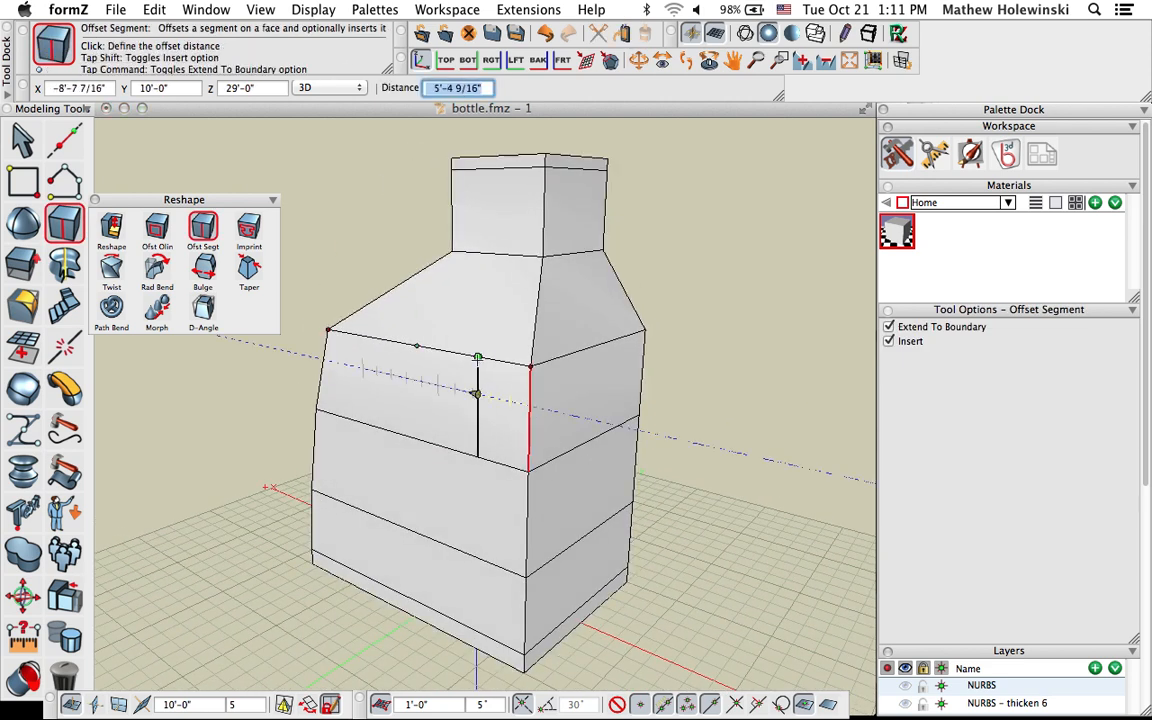
left_click(418, 392)
left_click(525, 500)
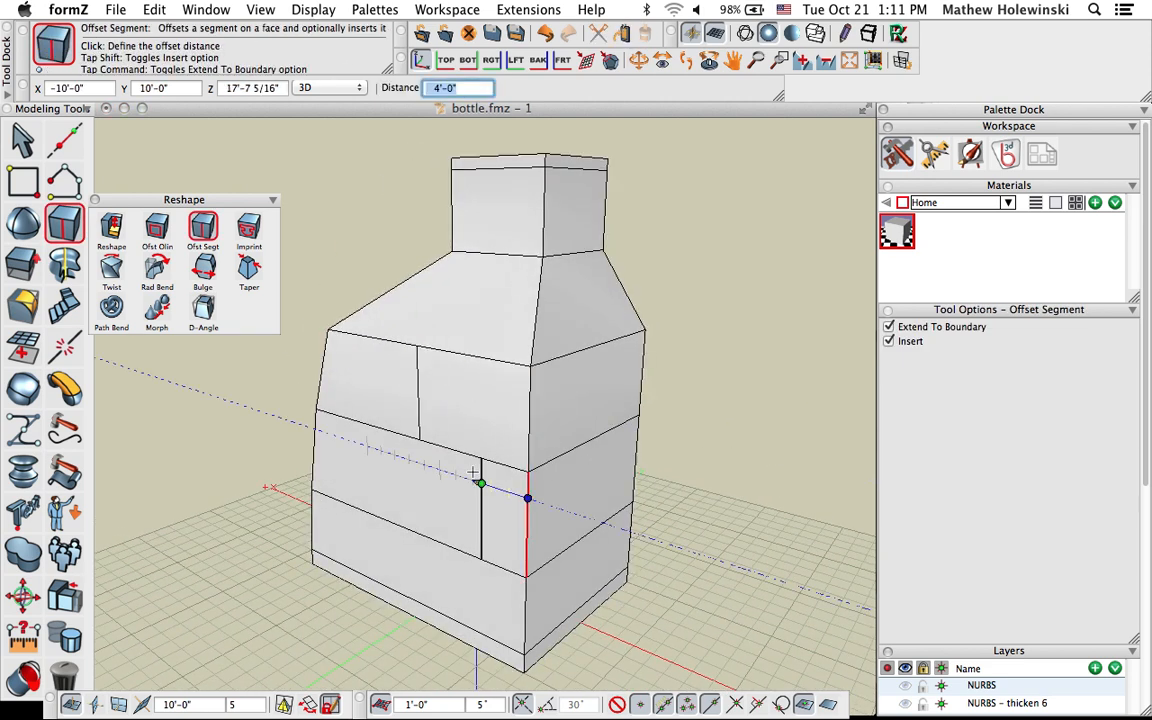
left_click(419, 481)
Reshape the two new panels beside the upright narrow end inward 1'-0" on the first wide side, keeping edges
left_click_drag(419, 481, 625, 541)
middle_click_drag(625, 541, 548, 552)
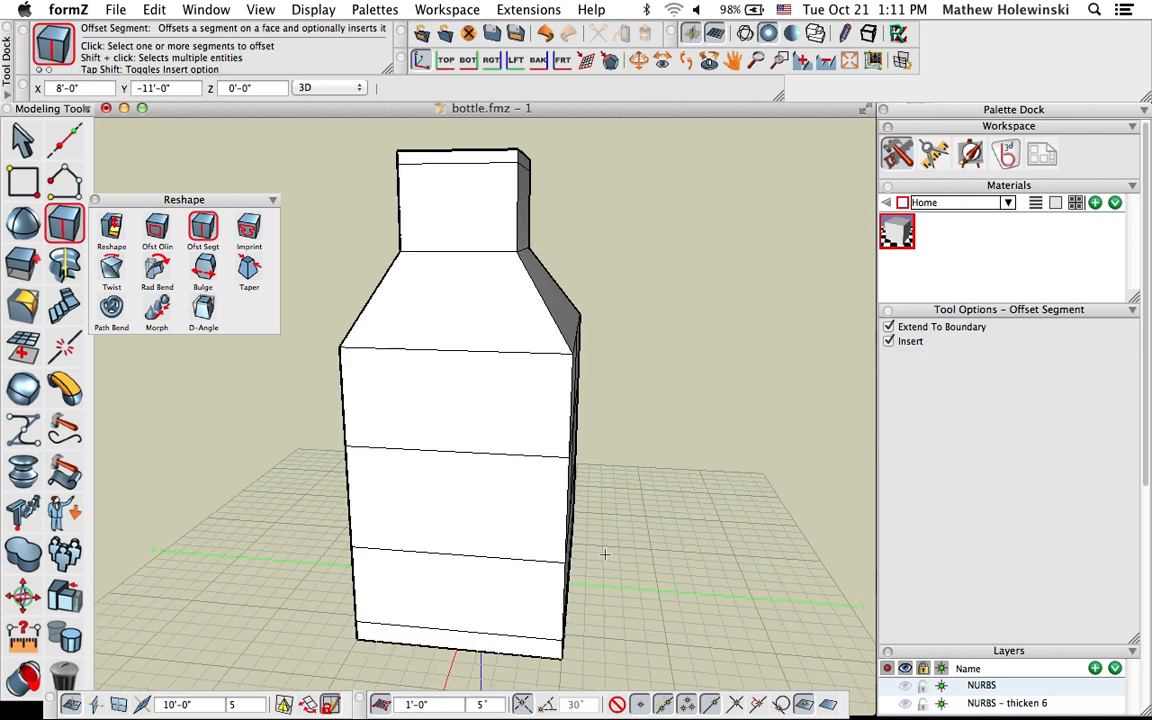
middle_click_drag(650, 574, 533, 587)
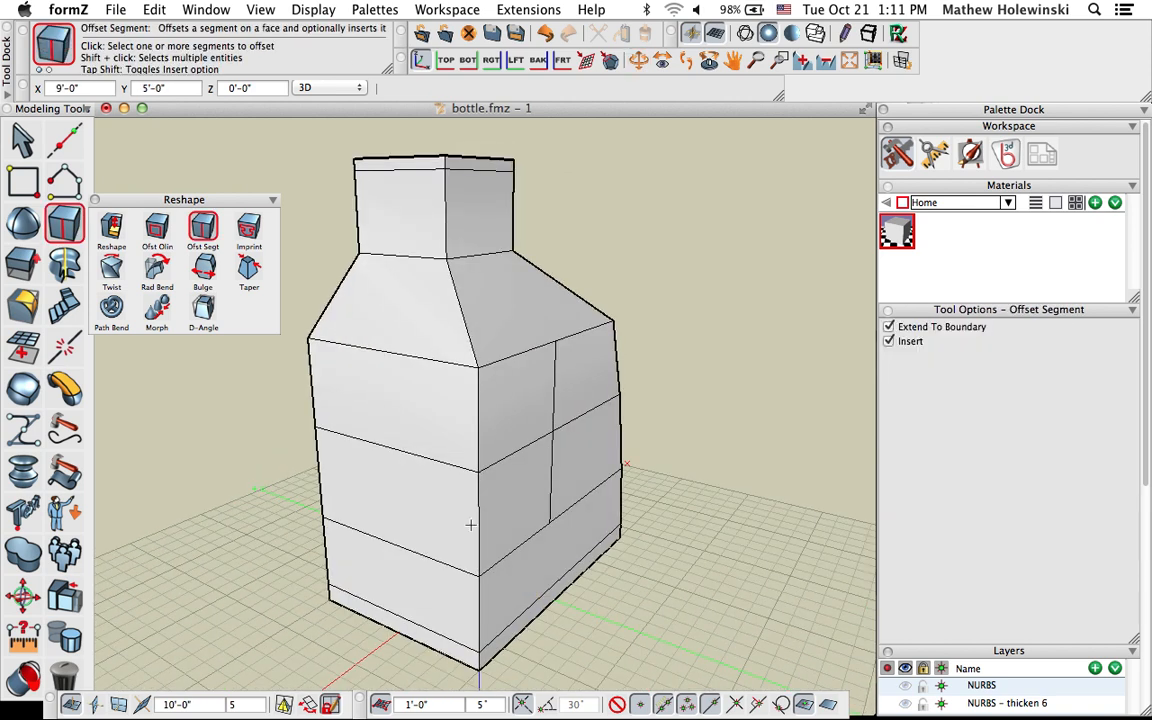
left_click(111, 226)
left_click(512, 417)
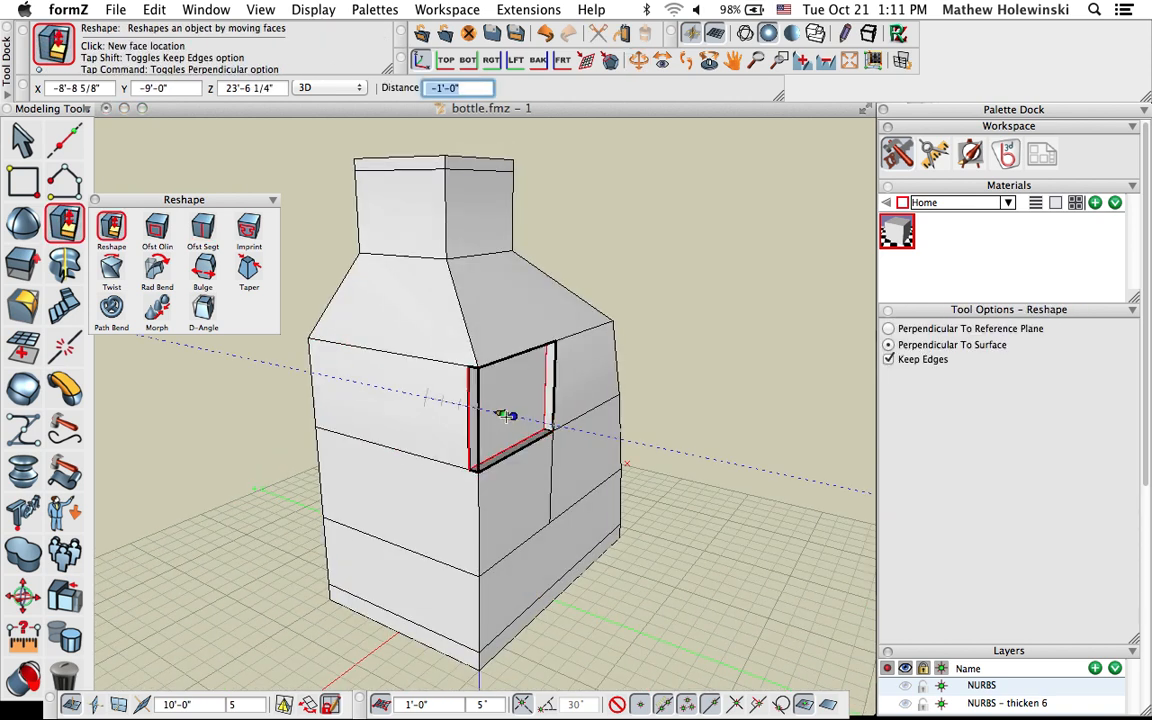
left_click(505, 430)
left_click(518, 490)
left_click(512, 491)
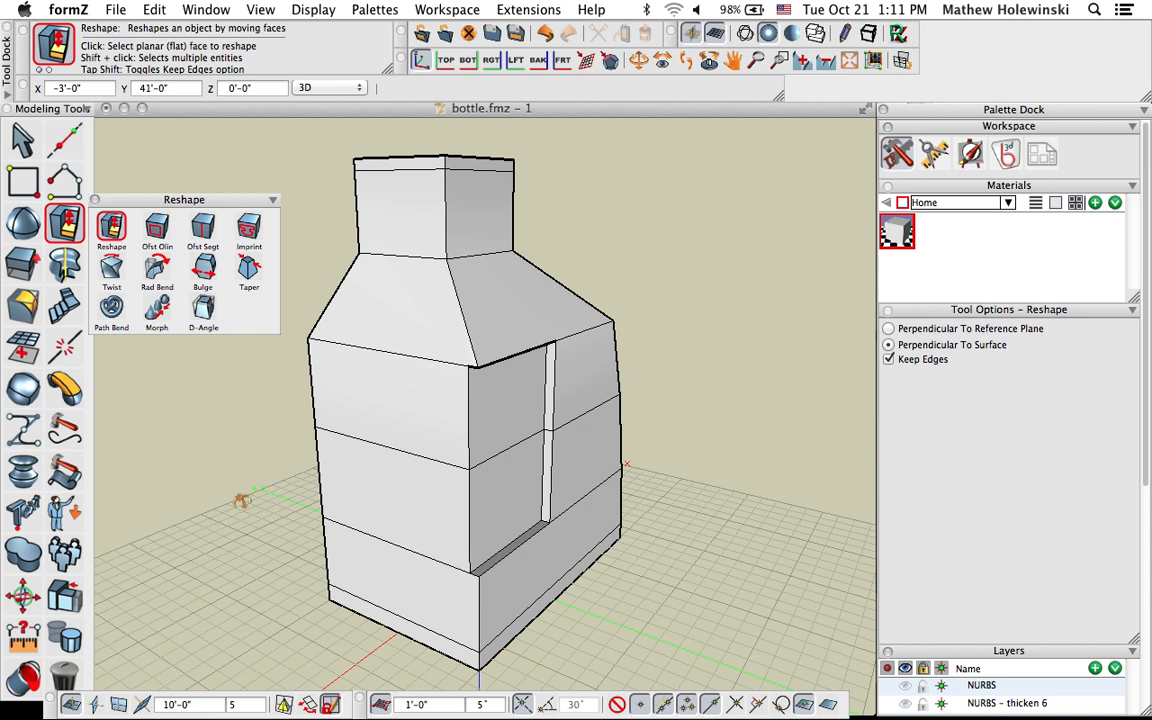
Reshape the two matching panels on the opposite wide side inward to the same depth, with Keep Edges on
middle_click_drag(244, 501, 663, 506)
left_click(529, 440)
left_click(535, 432)
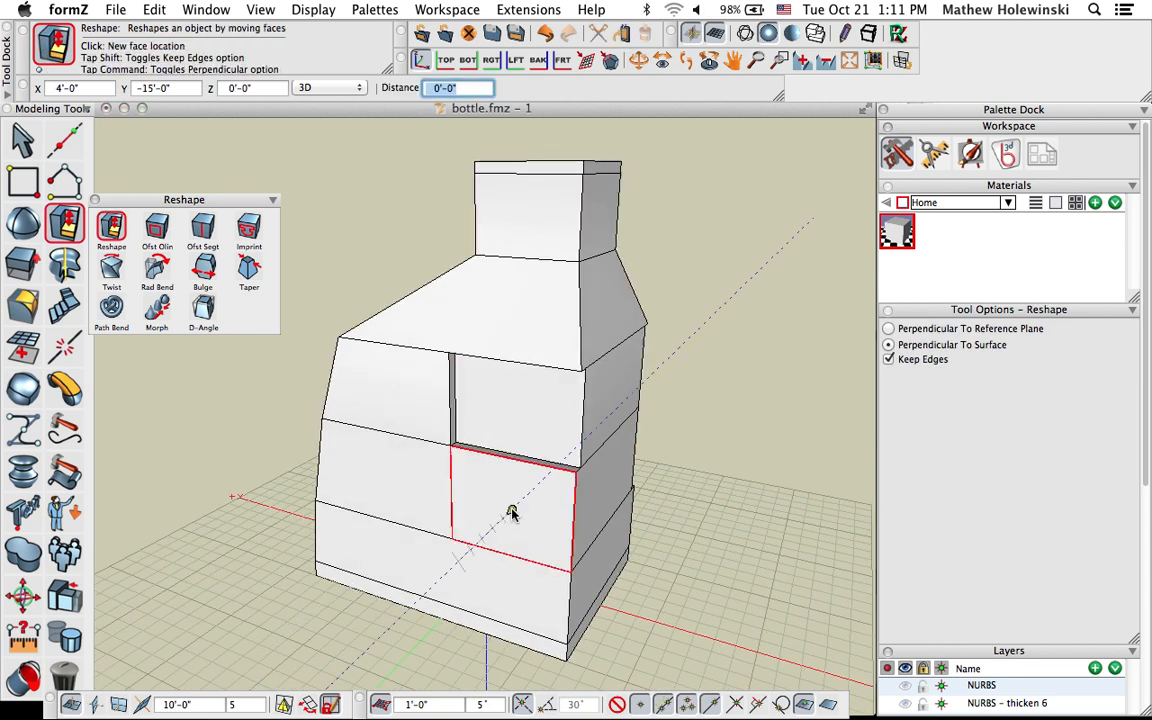
left_click(509, 506)
left_click(512, 506)
Turn off Keep Edges and reshape the upright narrow end's two middle faces inward so the recess wraps around it
middle_click_drag(512, 506, 290, 550)
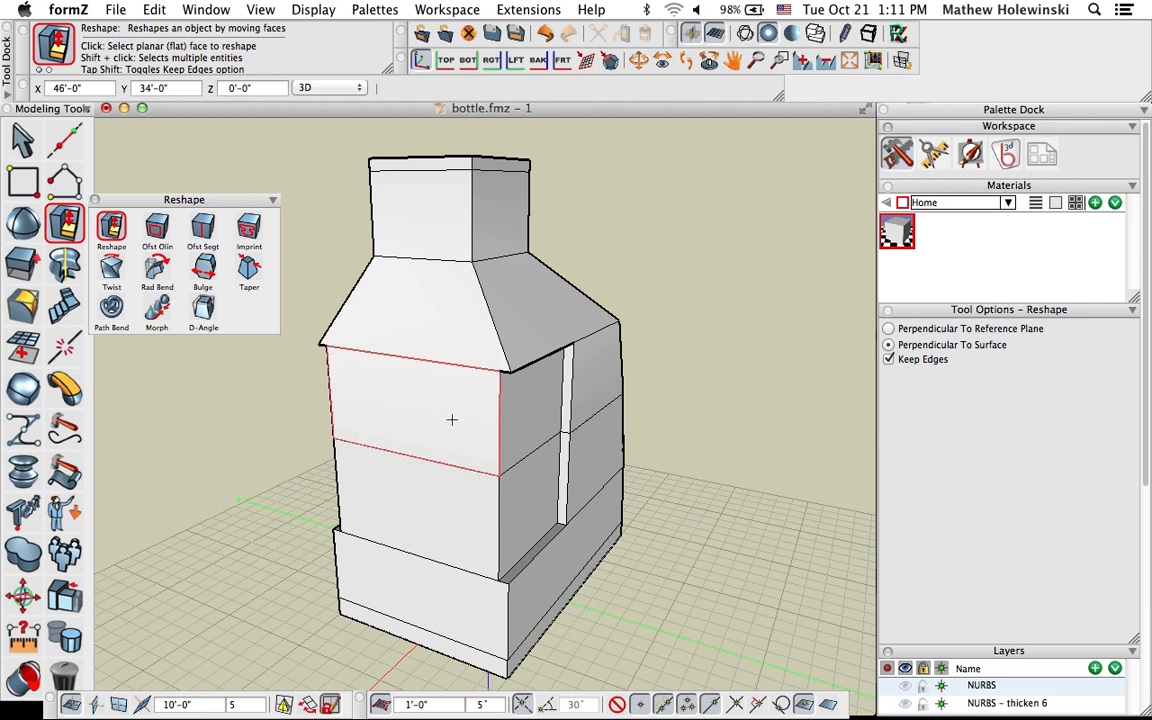
left_click(899, 359)
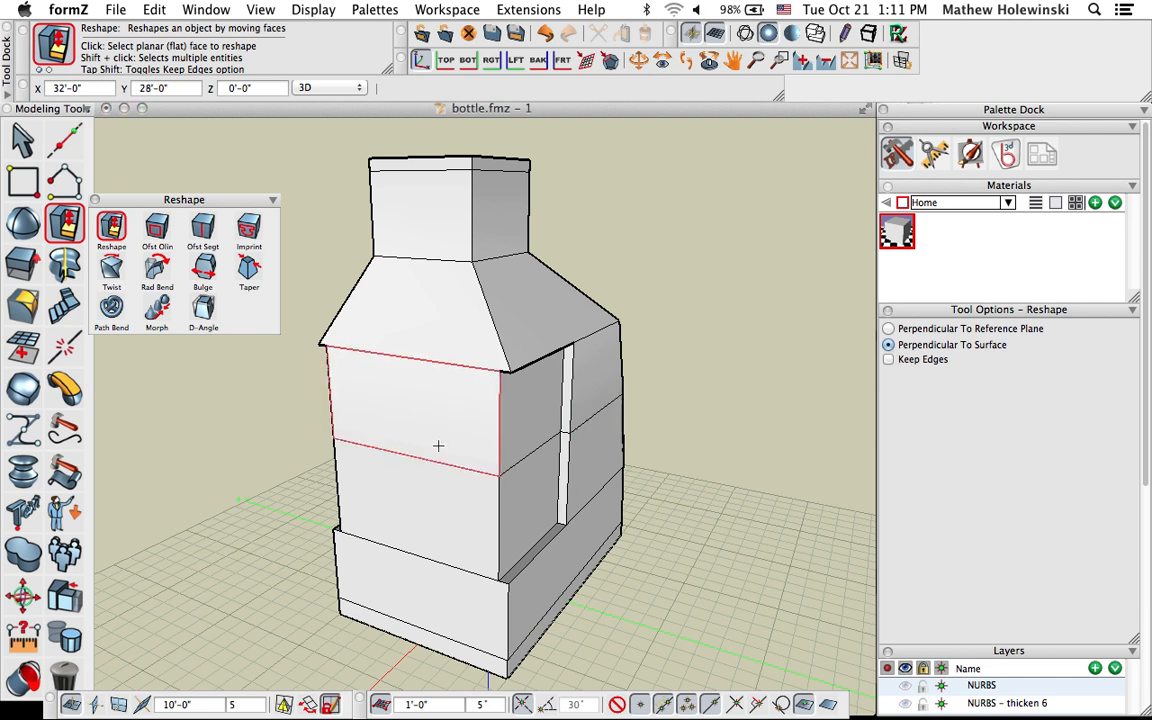
left_click(438, 445)
left_click(442, 431)
left_click(447, 509)
left_click(453, 510)
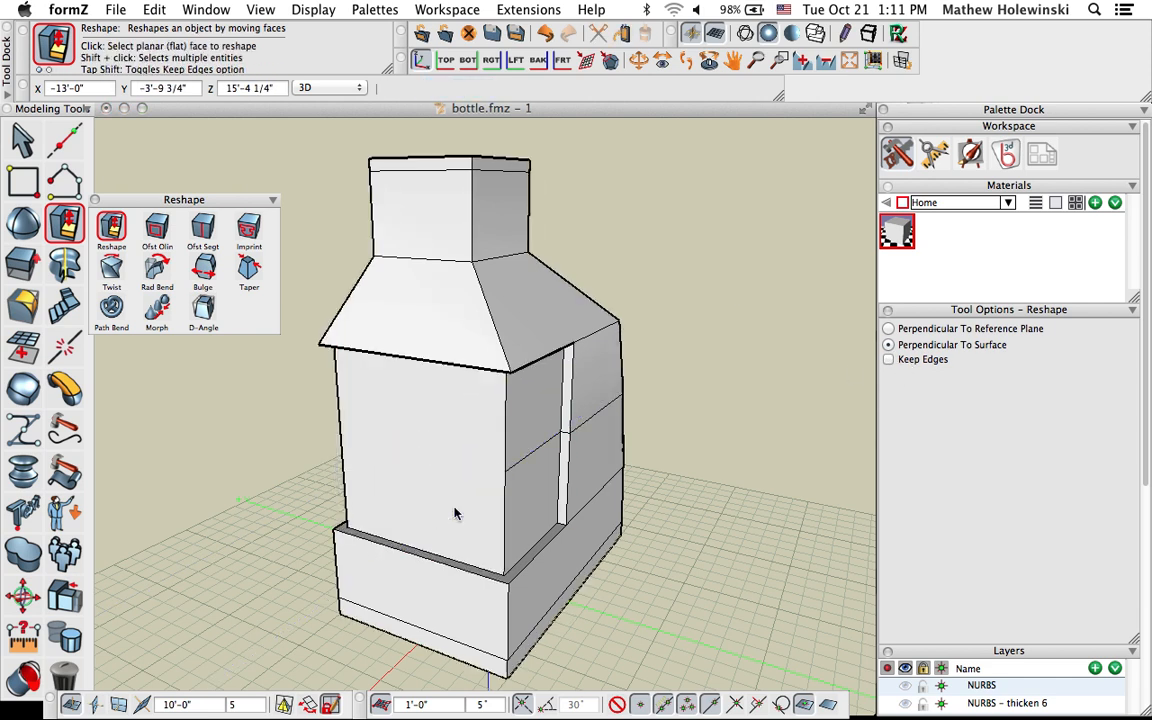
Offset the lower edge of the recessed narrow end face upward, inserting a horizontal edge level with the side panels' dividing edge
scroll(702, 471, "down", 3)
middle_click_drag(668, 540, 585, 555)
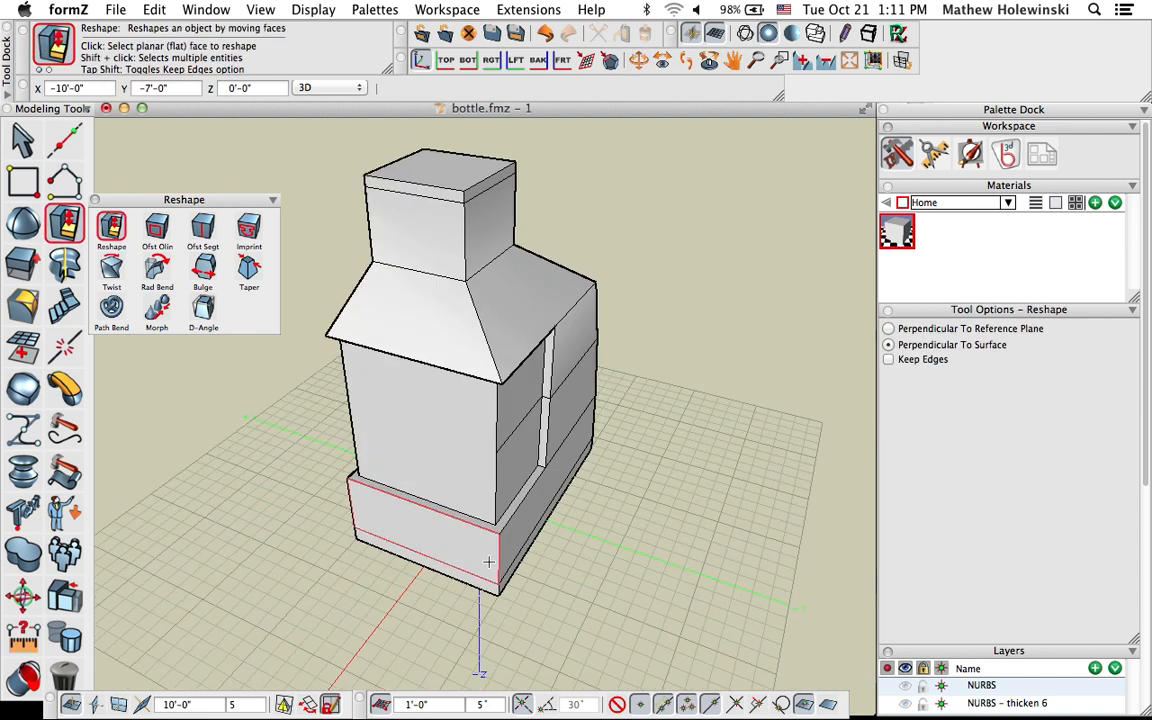
scroll(498, 525, "up", 5)
mouse_move(690, 585)
middle_mouse_down()
mouse_move(684, 543)
mouse_move(667, 527)
mouse_move(704, 585)
middle_mouse_up()
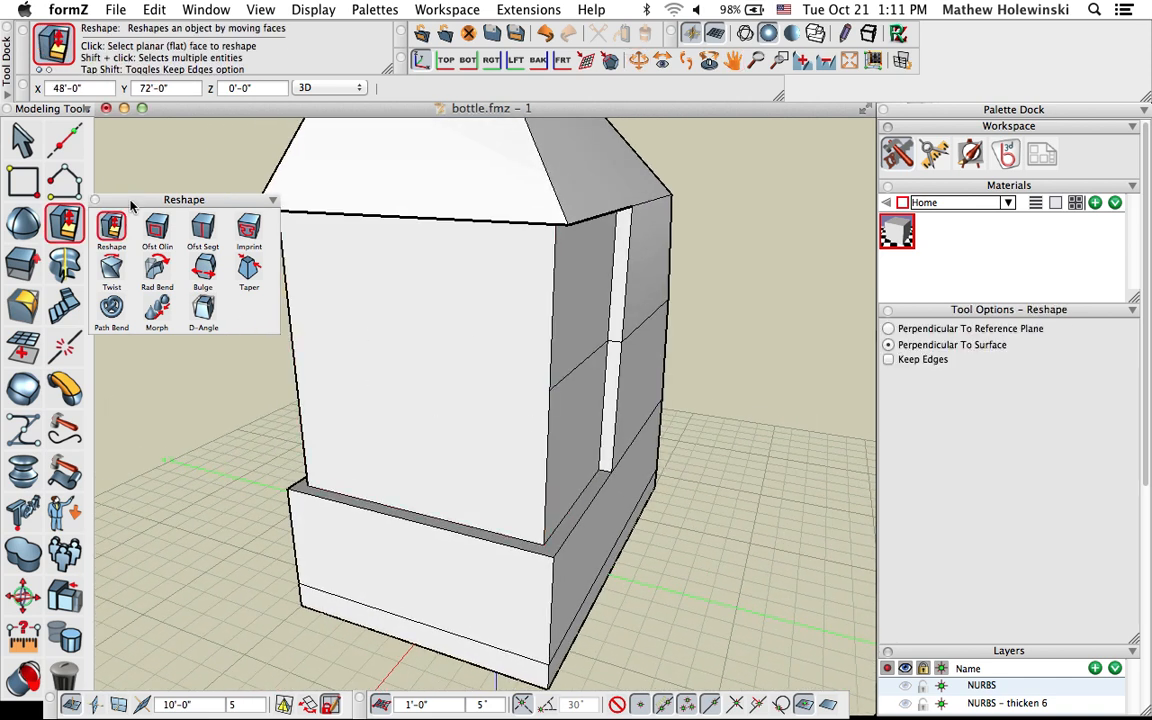
left_click(204, 230)
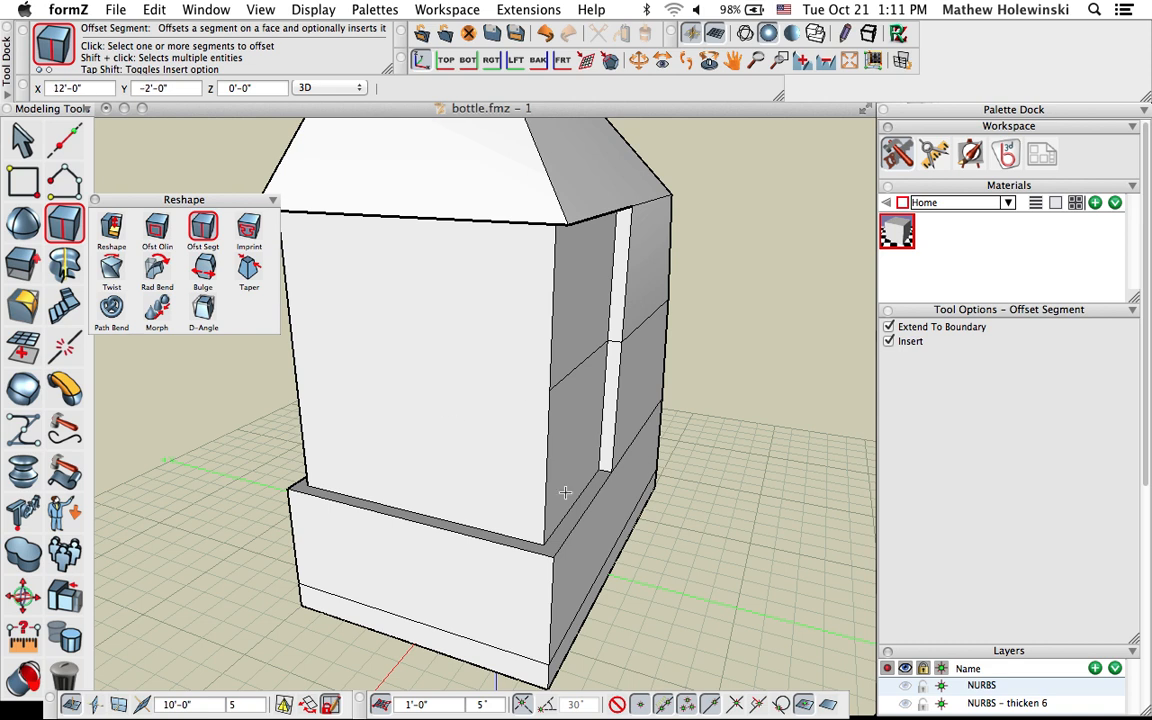
left_click(512, 538)
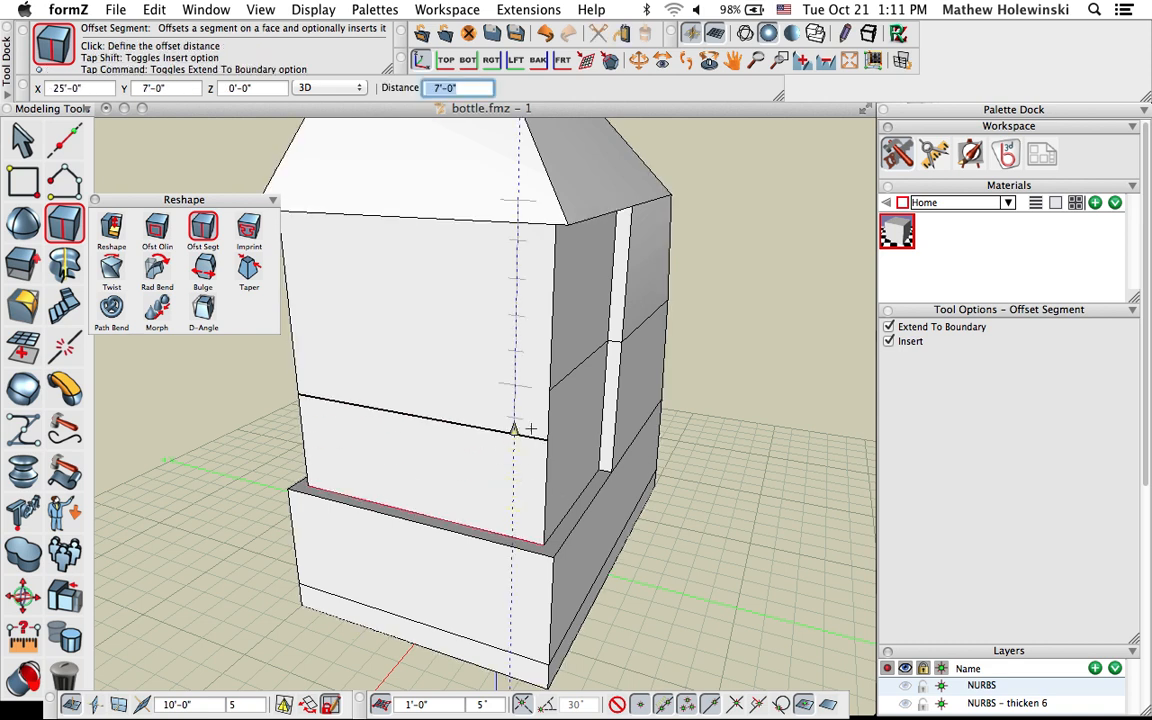
left_click(546, 391)
Convert the recessed block into a subdivision object with 3 iterations, and inspect the smoothed recess
middle_click_drag(396, 455, 678, 456)
middle_click_drag(772, 507, 550, 516)
scroll(505, 466, "down", 5)
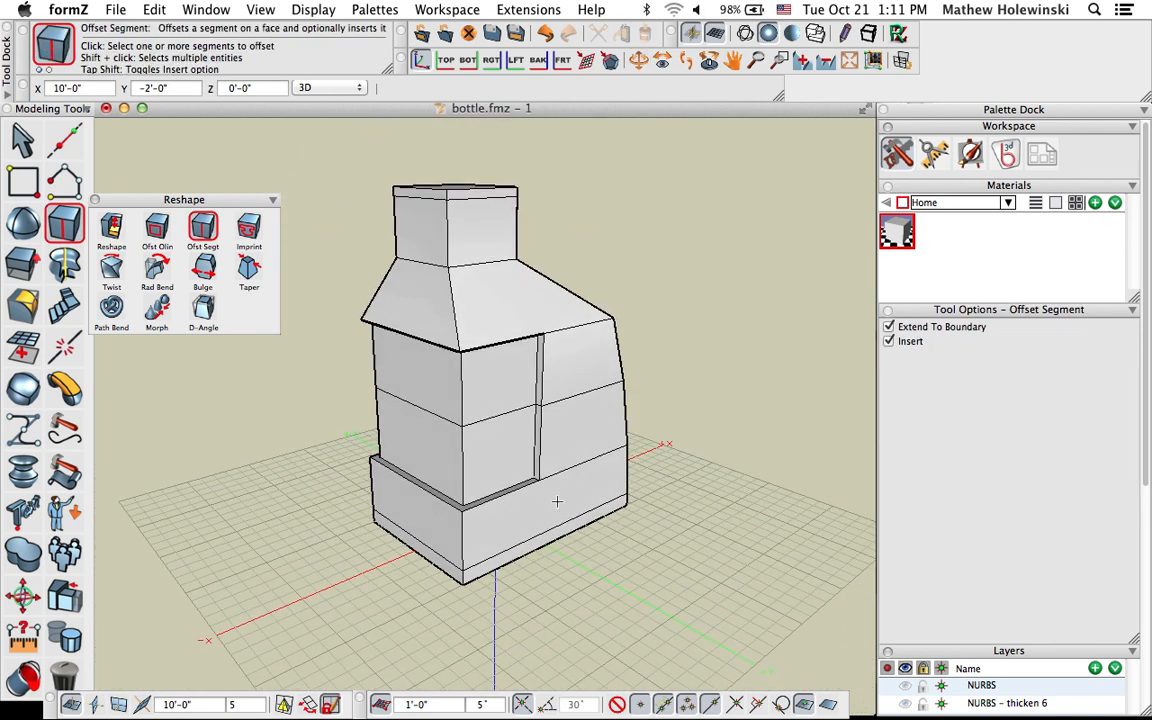
middle_click_drag(506, 470, 560, 470)
scroll(556, 411, "up", 3)
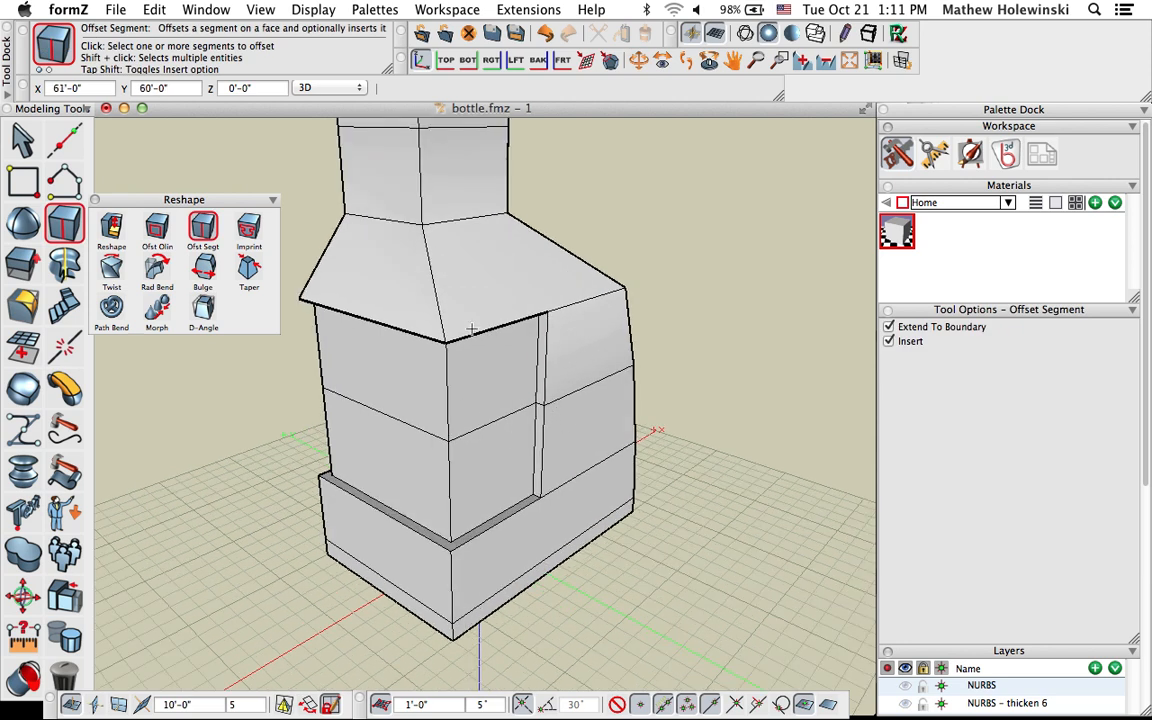
scroll(420, 366, "up", 2)
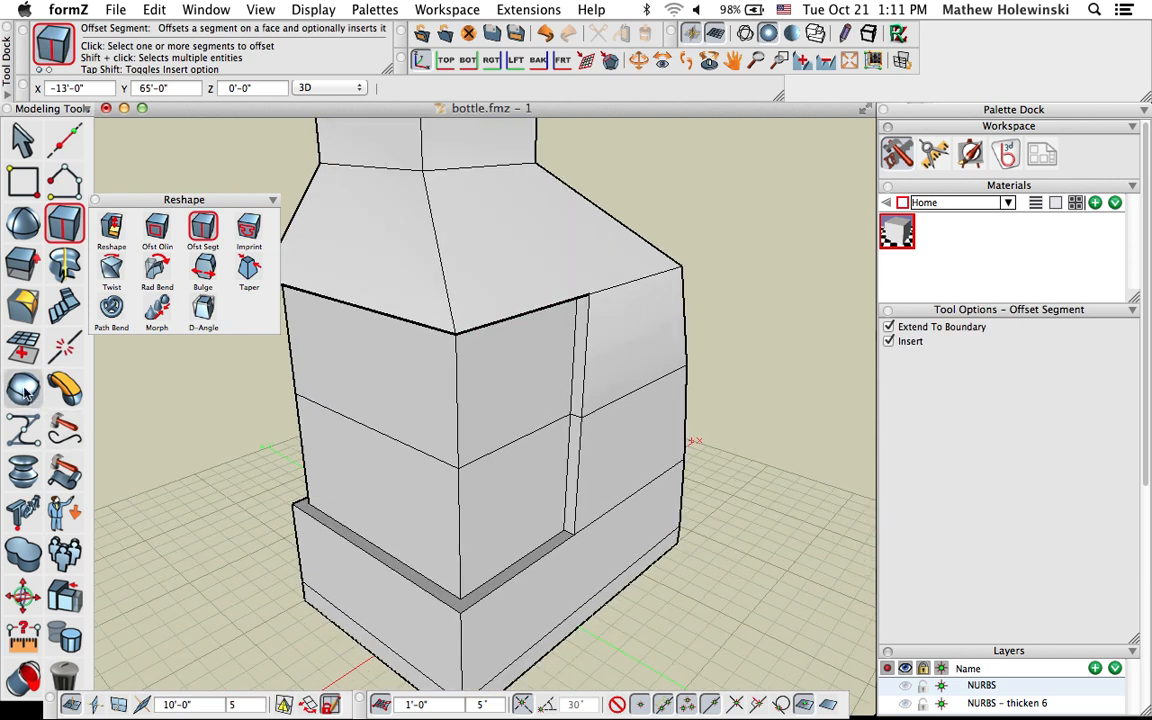
left_click(22, 140)
left_click(38, 388)
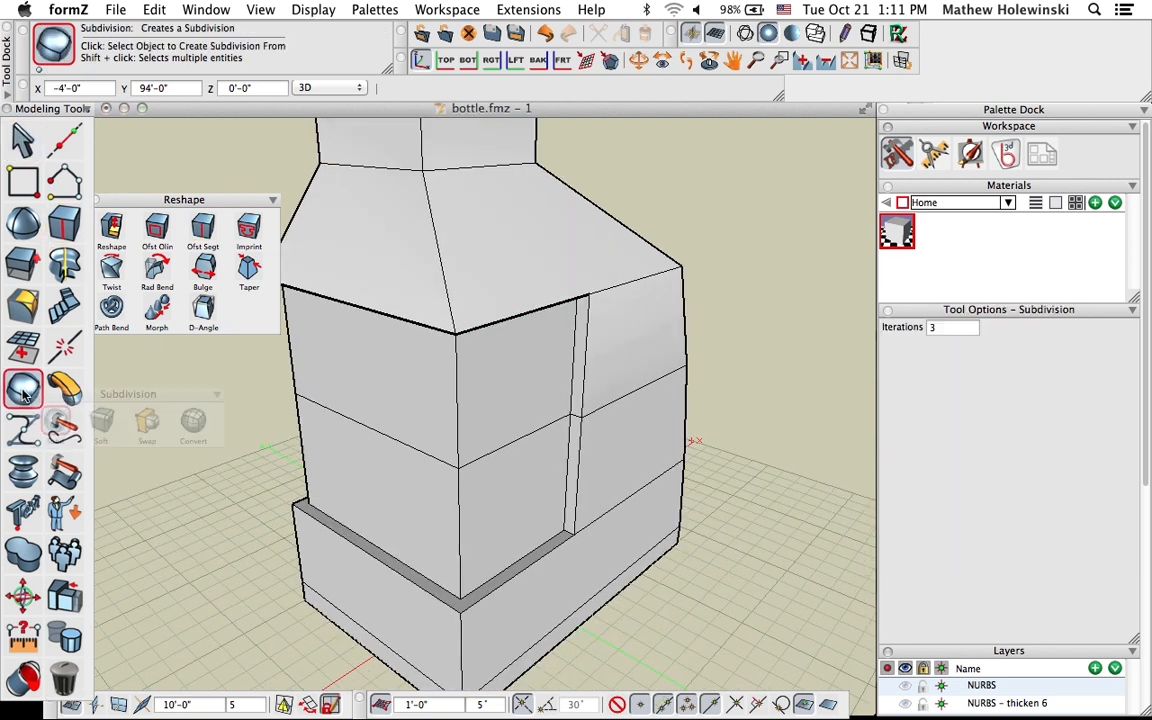
left_click(452, 355)
scroll(577, 358, "up", 3)
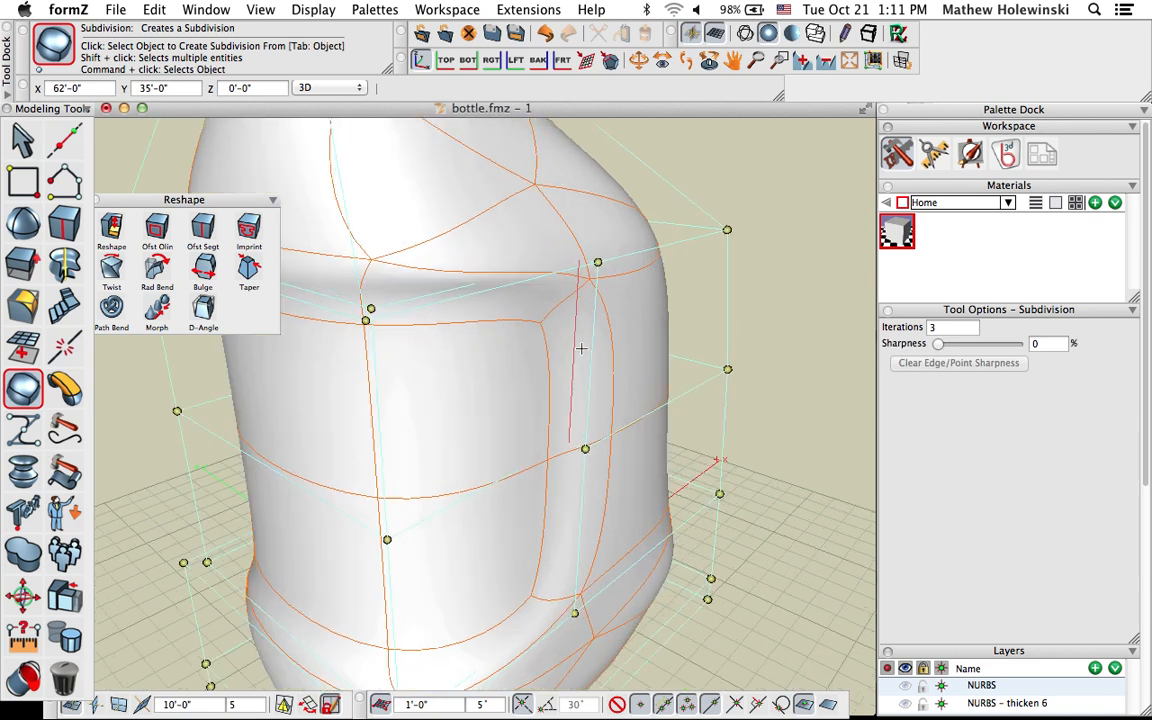
mouse_move(681, 451)
middle_mouse_down()
mouse_move(551, 428)
mouse_move(694, 447)
middle_mouse_up()
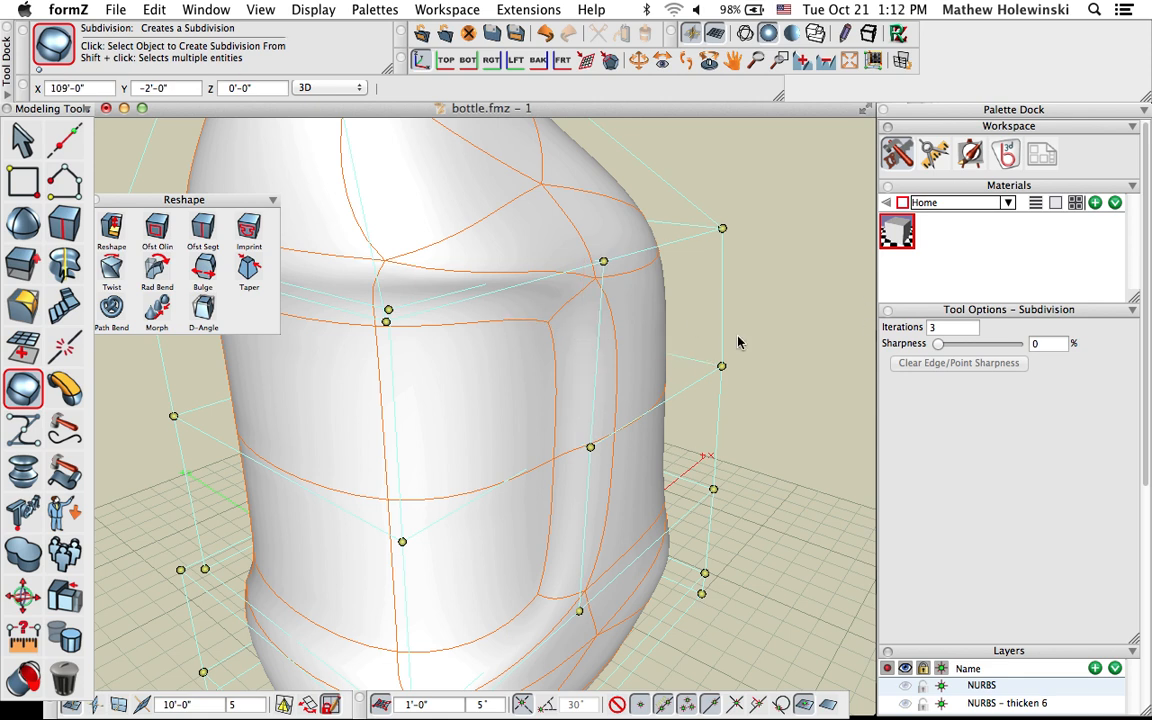
Select the upper vertical control edge at the recess boundary, and undo the subdivision back to the block
left_click(598, 330)
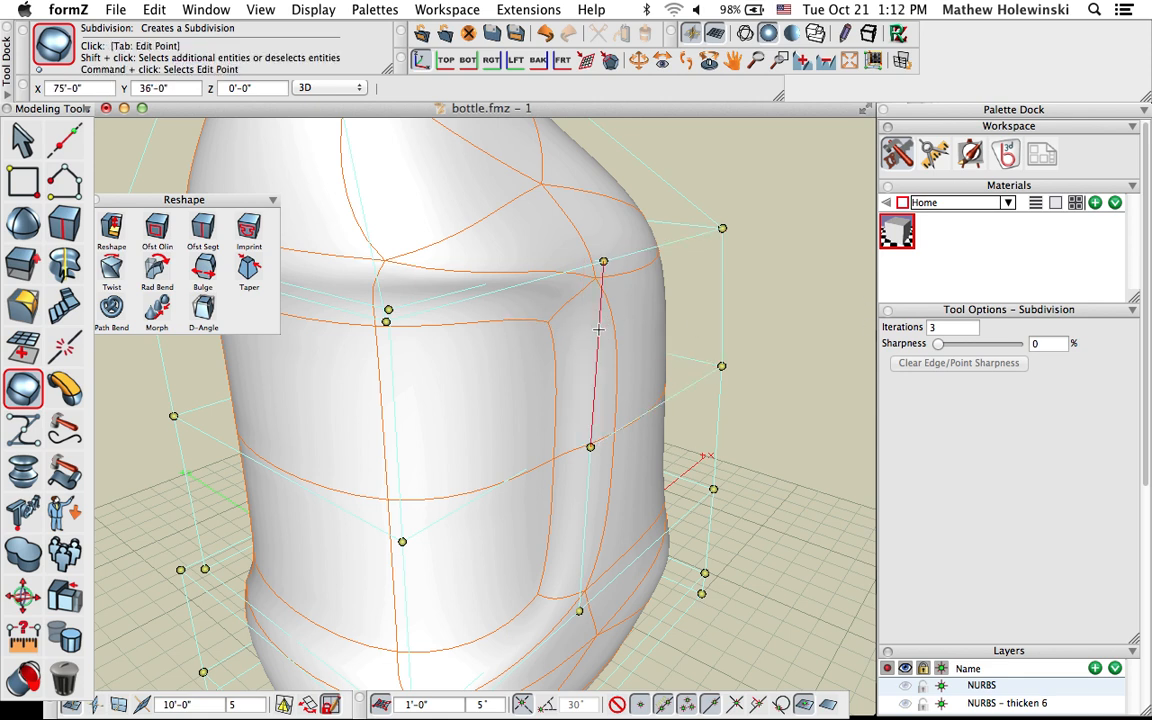
mouse_move(940, 349)
left_mouse_down()
mouse_move(972, 349)
mouse_move(935, 344)
left_mouse_up()
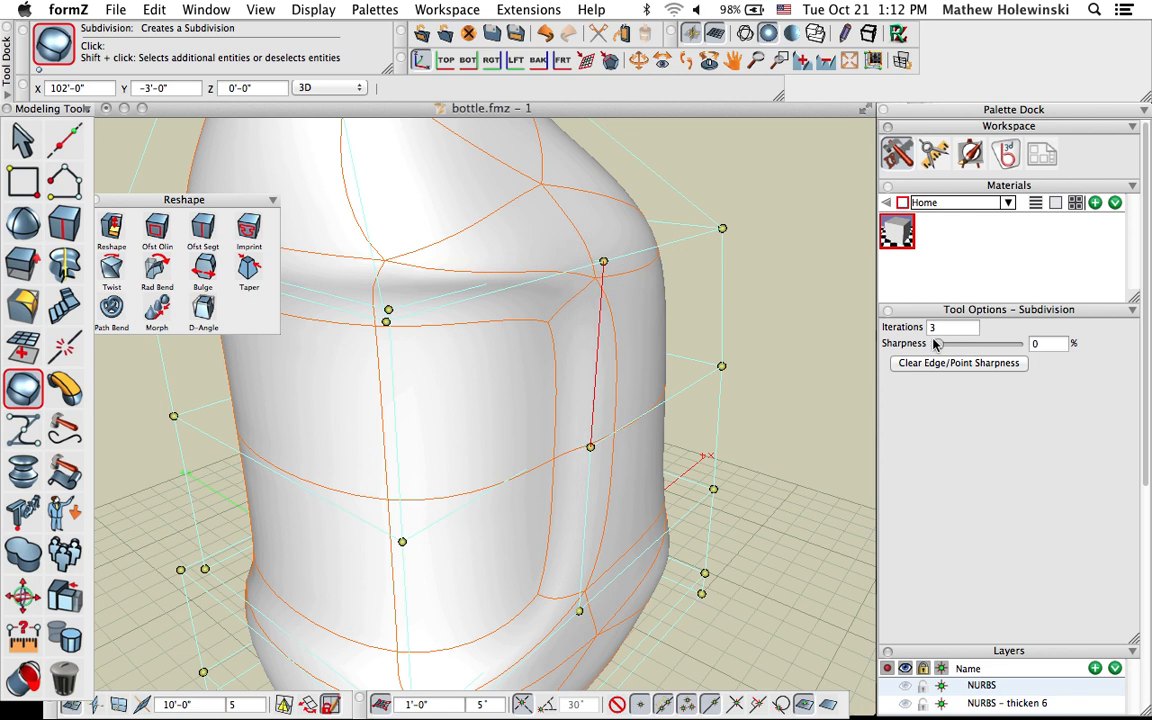
left_click(22, 138)
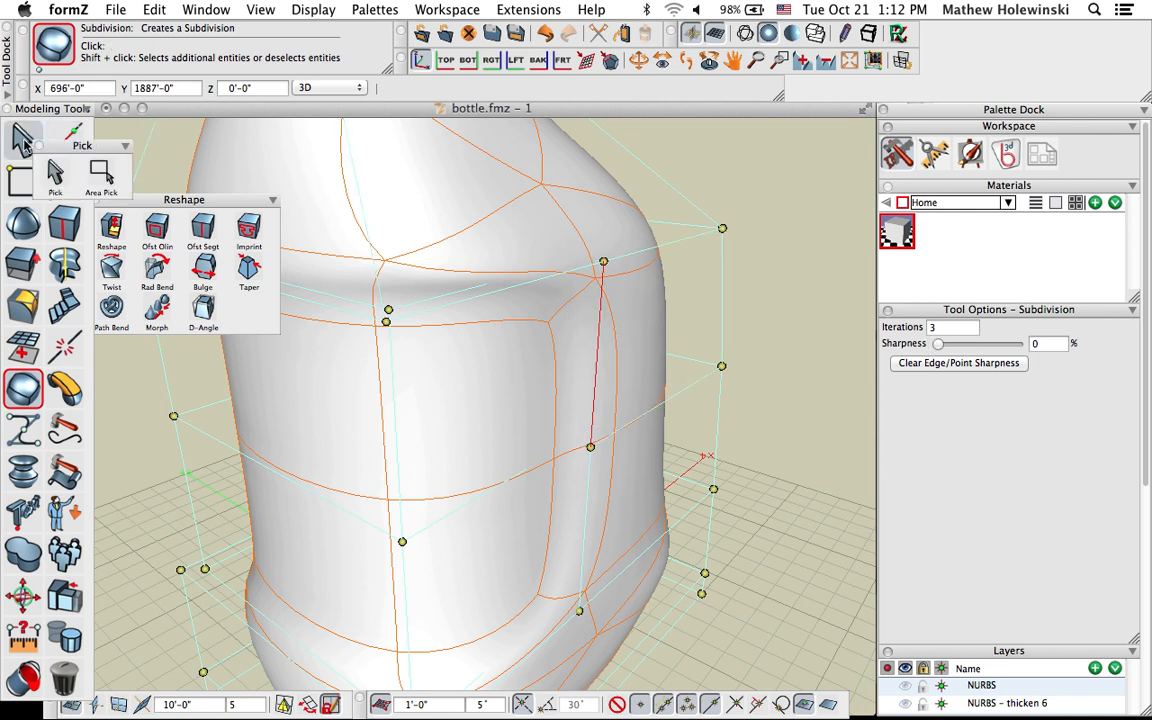
key("super+z")
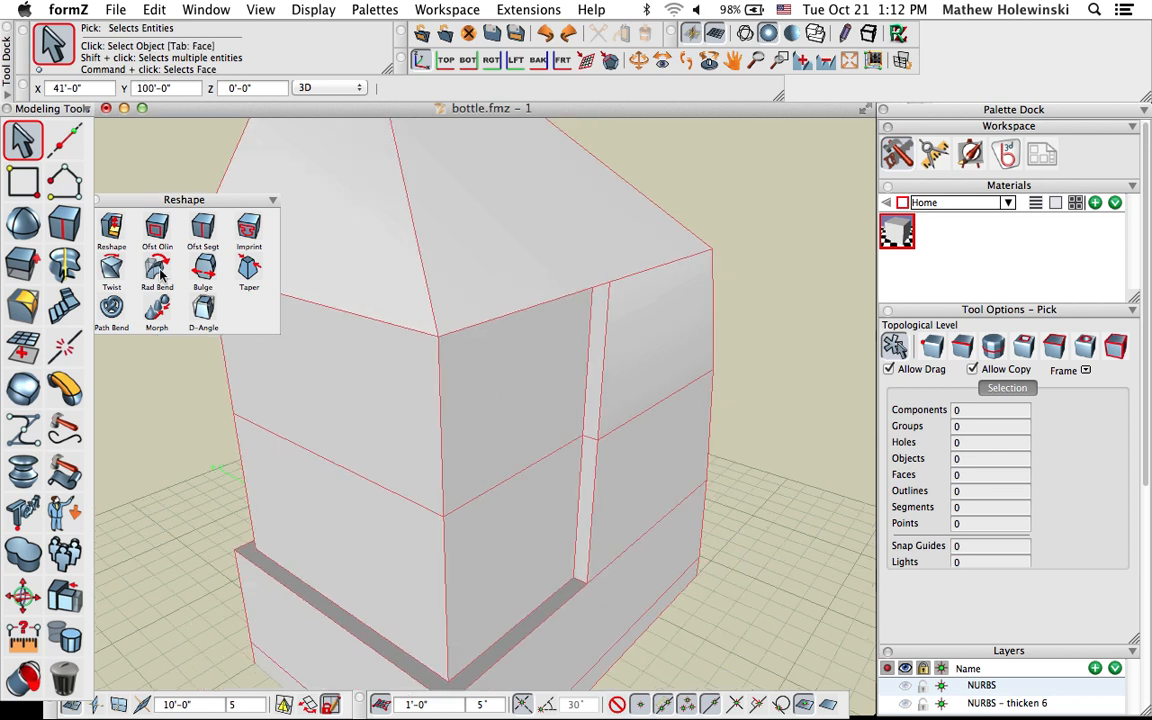
Offset the upper recessed panel's top and inner vertical edges inward together by a narrow margin, inserting them up to the boundary
left_click(202, 229)
middle_click_drag(512, 473, 490, 254)
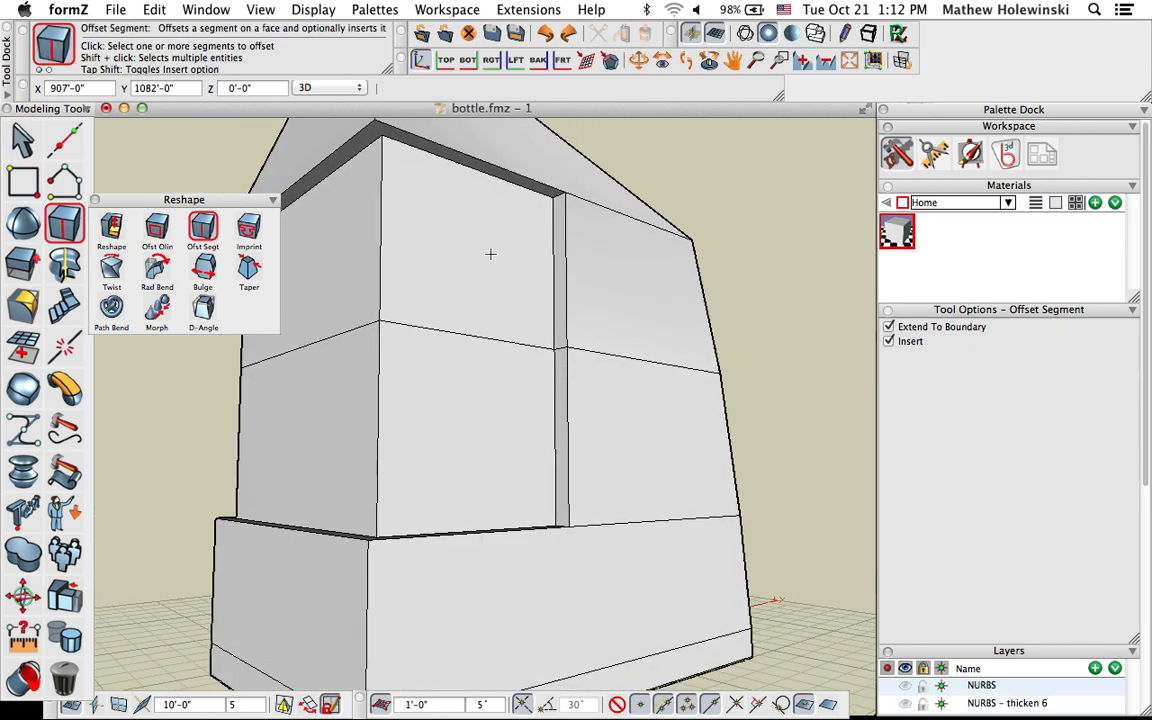
left_click(503, 178)
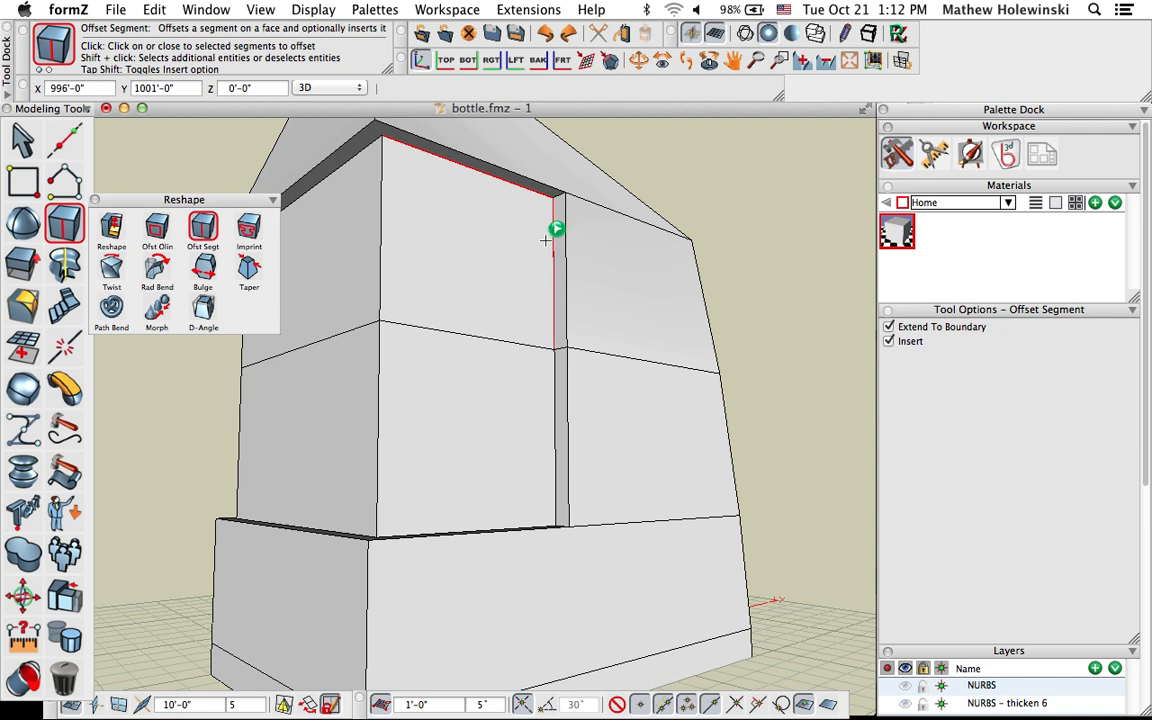
left_click(545, 240)
left_click(541, 245)
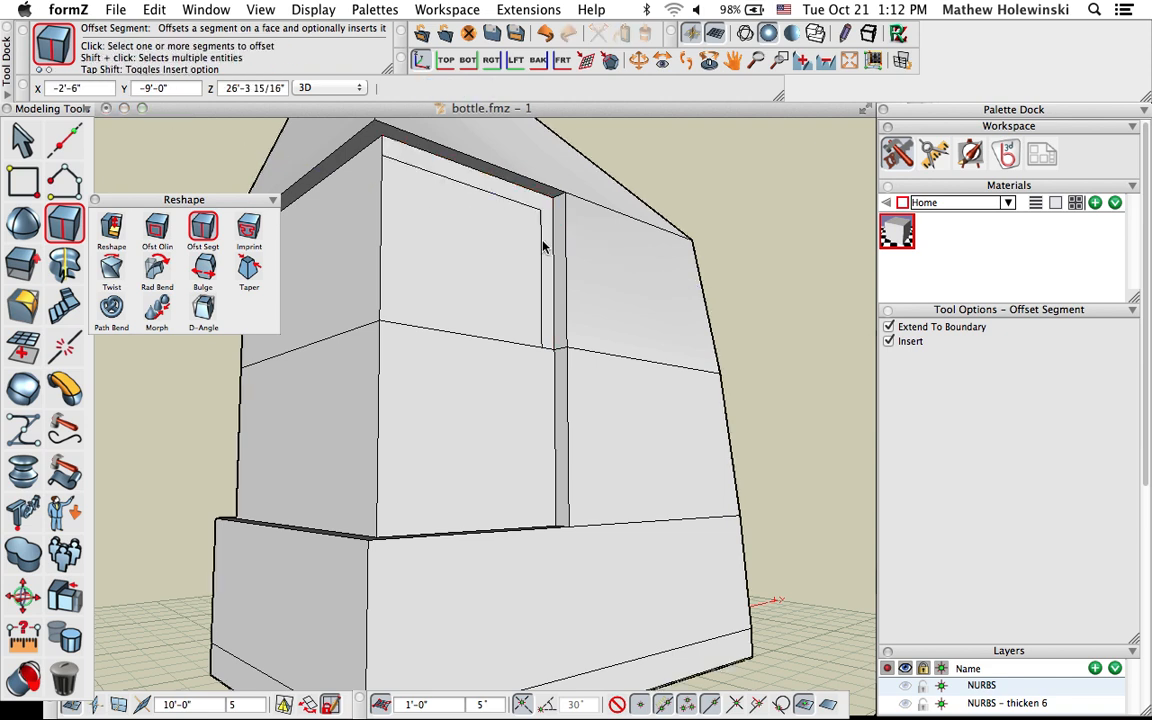
Offset the lower recessed panel's inner vertical and bottom edges inward together by 1'-0", completing the border around the recess
left_click(555, 395)
middle_click_drag(548, 411, 503, 528)
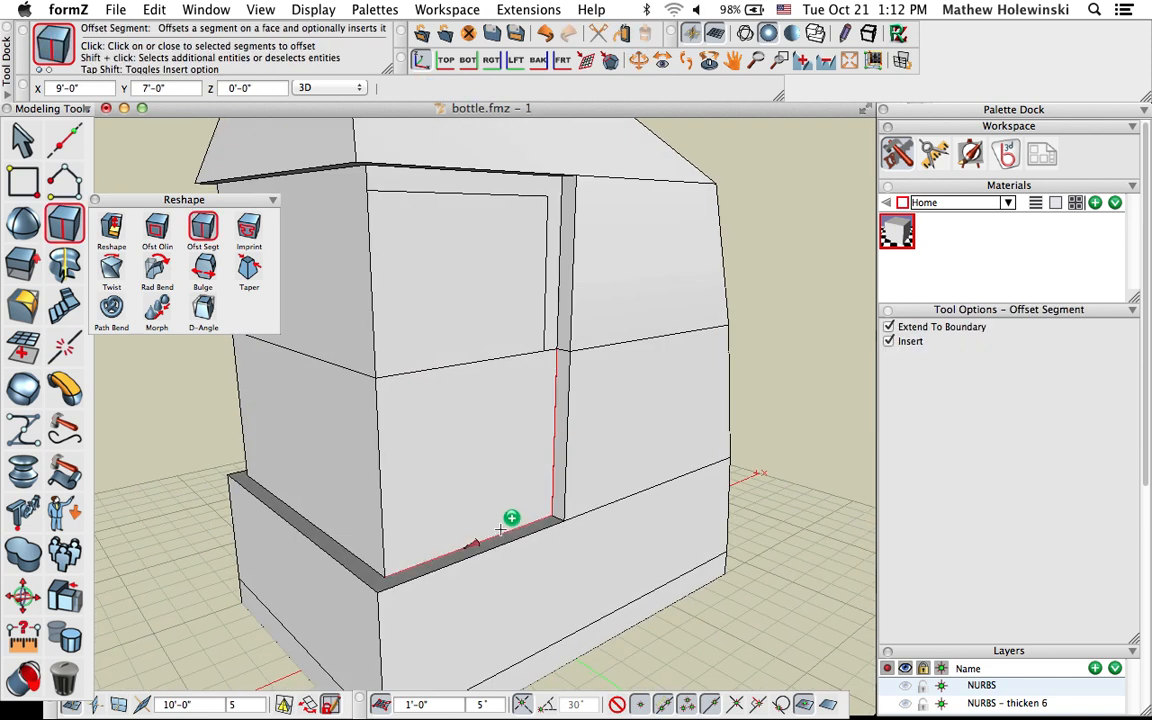
left_click(545, 483)
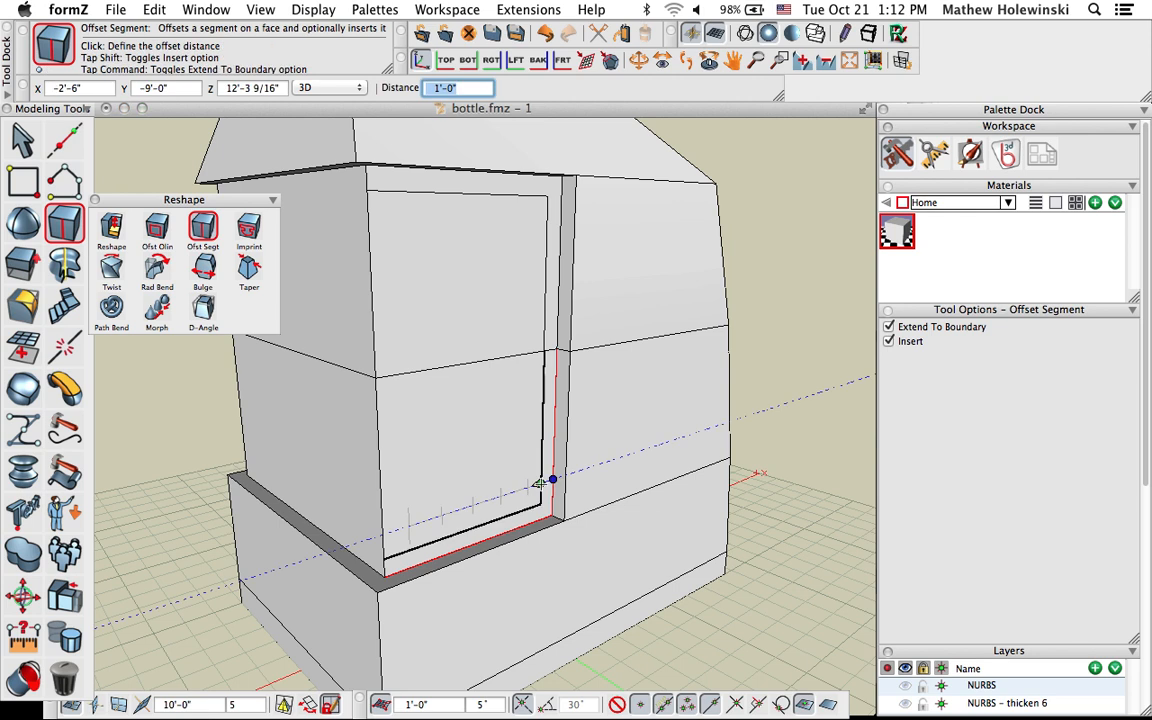
left_click(540, 484)
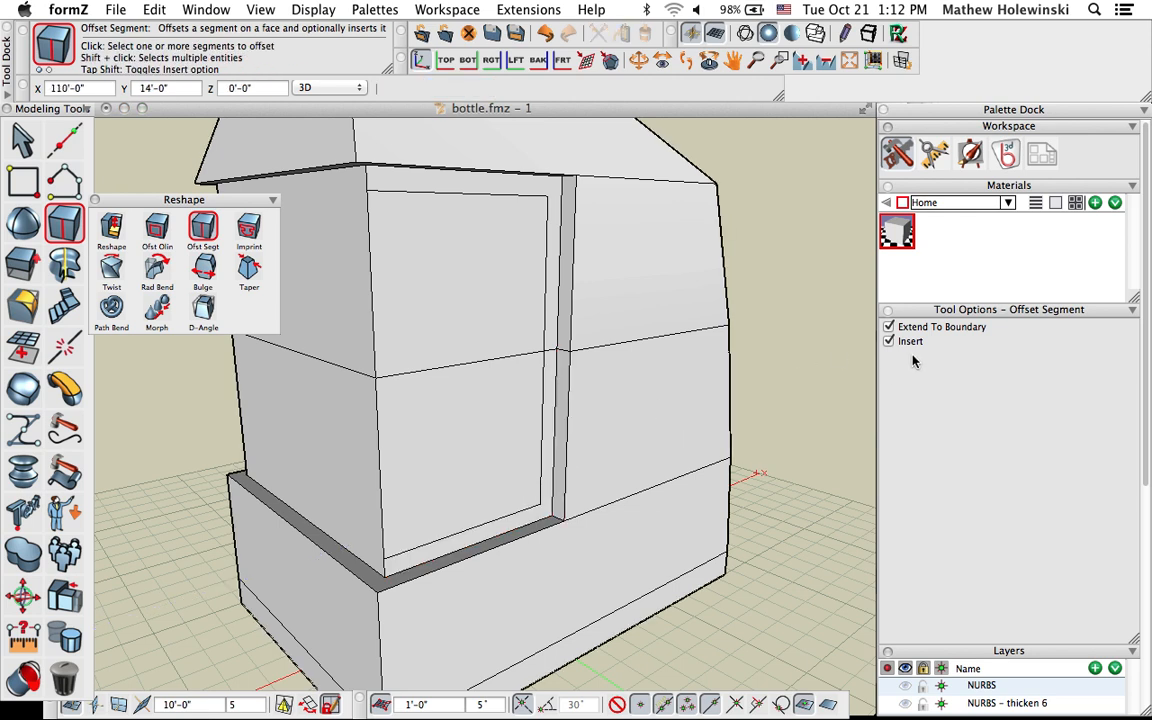
middle_click_drag(510, 430, 501, 417)
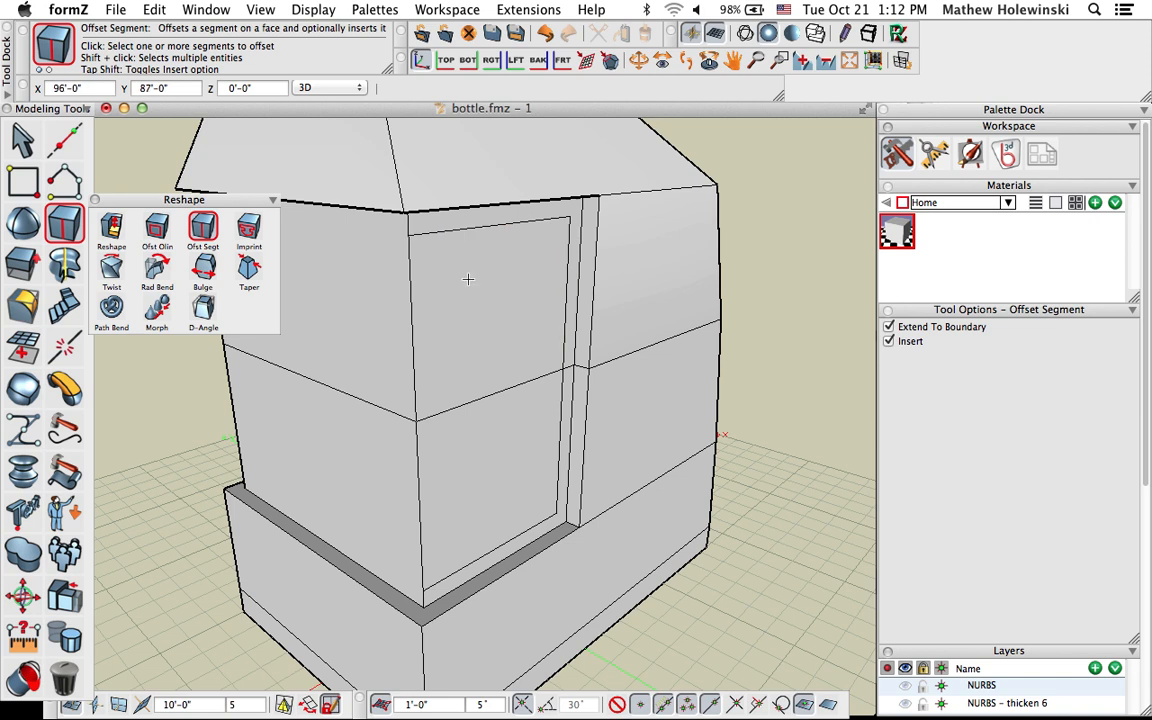
Convert the bordered block into a subdivision object with 3 iterations, inspect the grip recess's crisper edge, and undo the conversion
left_click(23, 390)
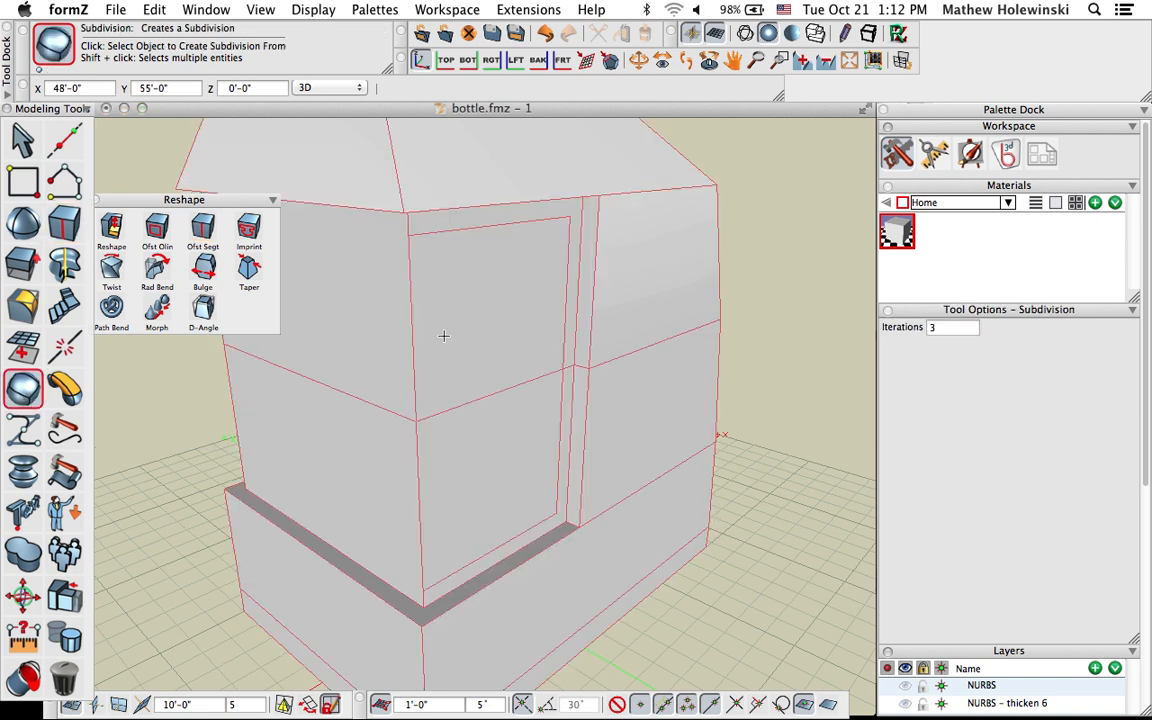
left_click(399, 303)
scroll(592, 330, "up", 5)
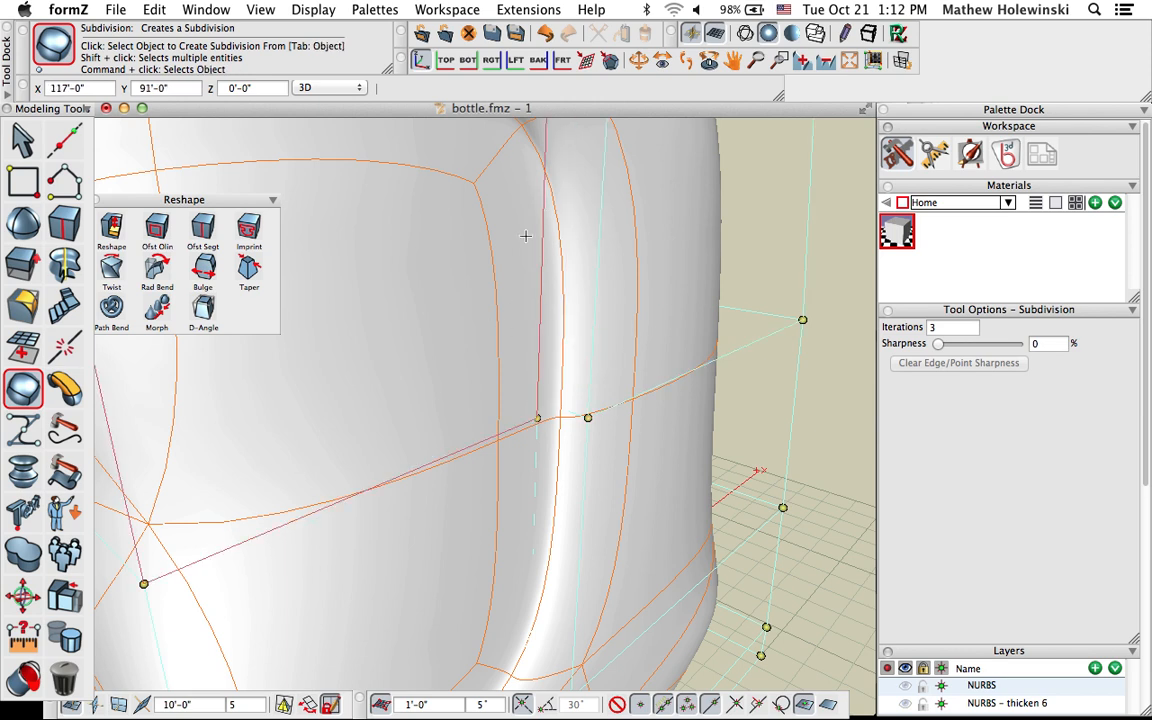
key("Tab")
scroll(525, 236, "down", 1)
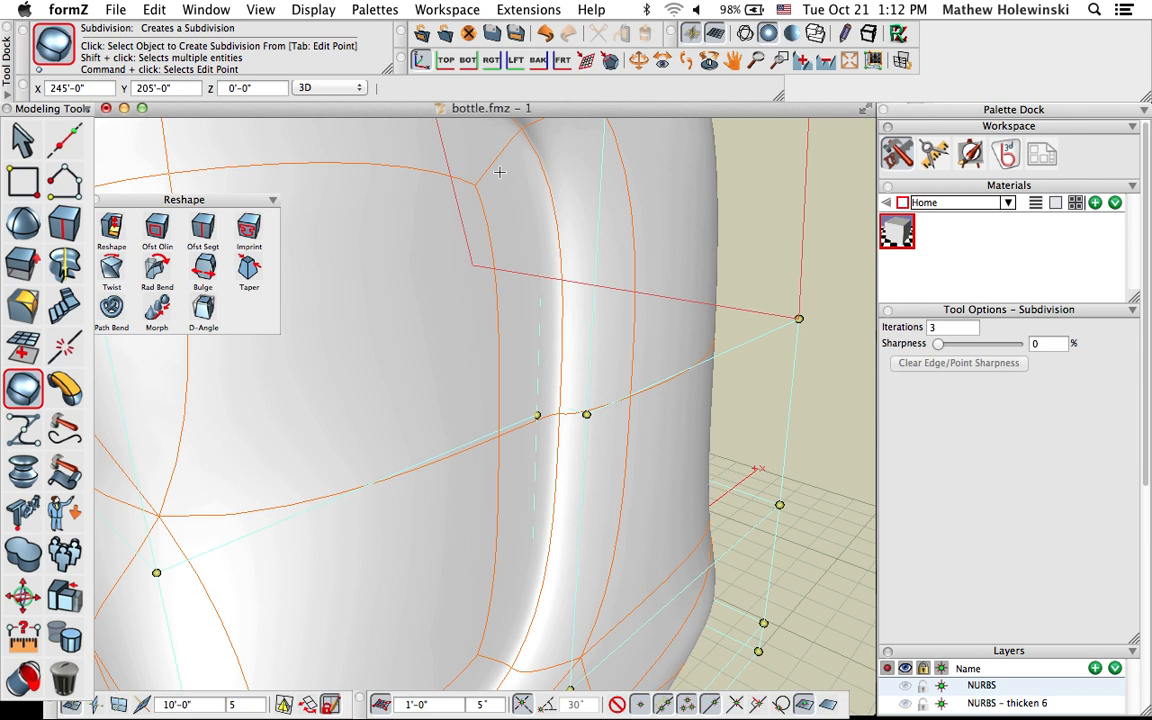
key("super+z")
scroll(498, 389, "down", 3)
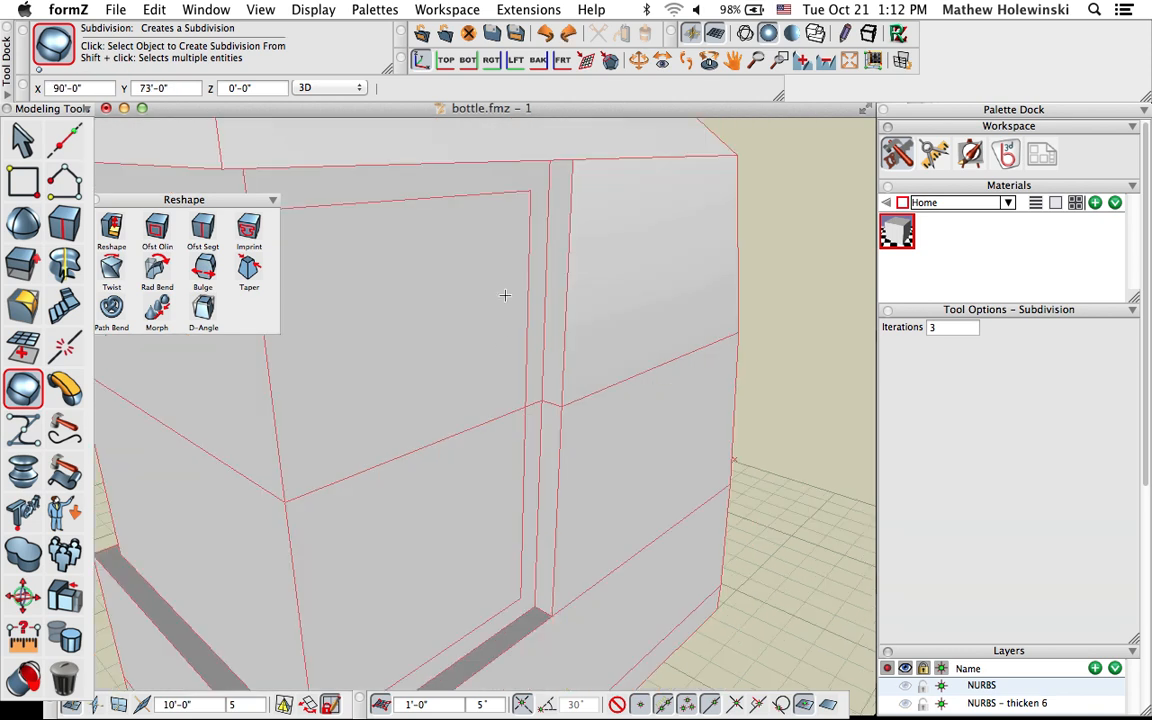
Offset the outline of the block's bottom face inward by 3'-0", inserting it into the face
scroll(505, 295, "down", 5)
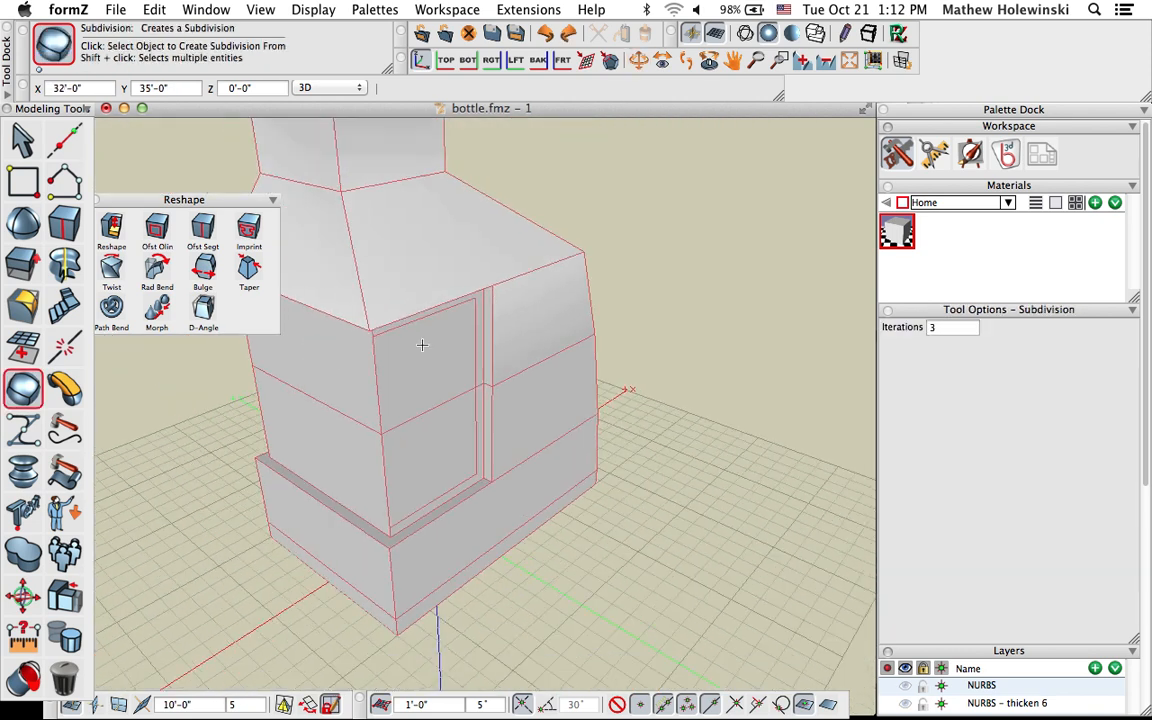
scroll(422, 346, "down", 3)
middle_click_drag(423, 348, 474, 363)
middle_click_drag(520, 427, 527, 419)
middle_click_drag(532, 470, 500, 236)
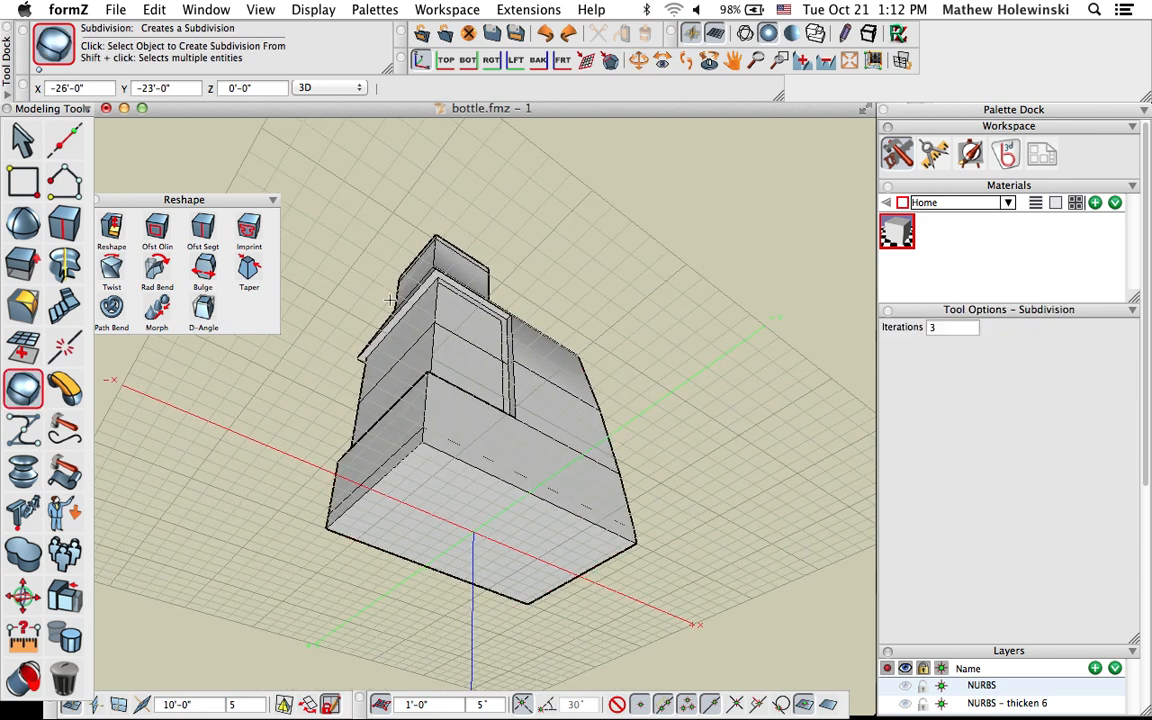
left_click(157, 232)
left_click(477, 468)
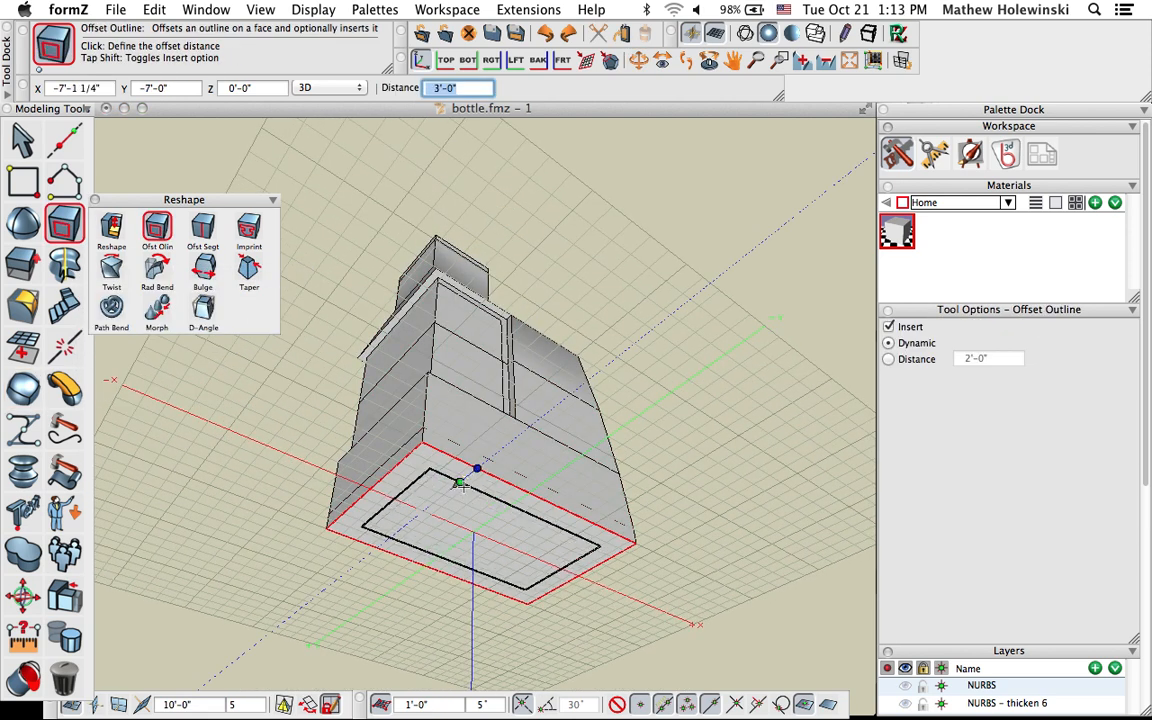
left_click(461, 486)
Reshape the inset bottom face inward, perpendicular to its surface, to form a recess in the base
key("r")
left_click(469, 548)
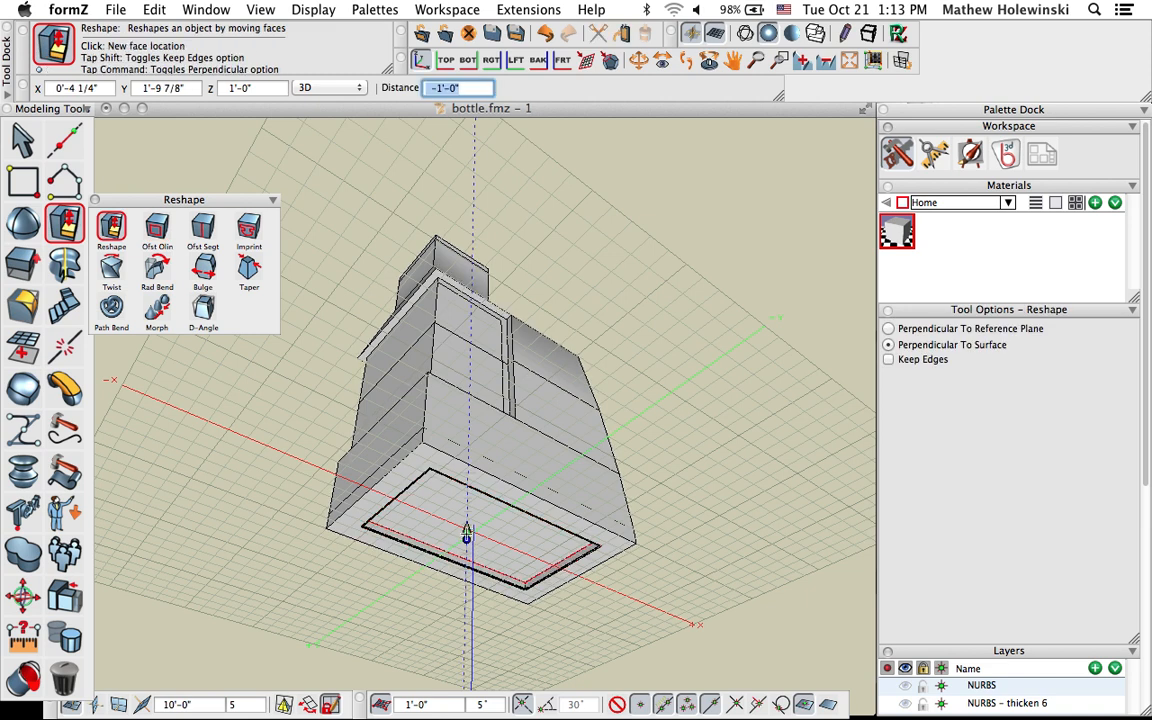
left_click(466, 521)
middle_click_drag(467, 523, 478, 551)
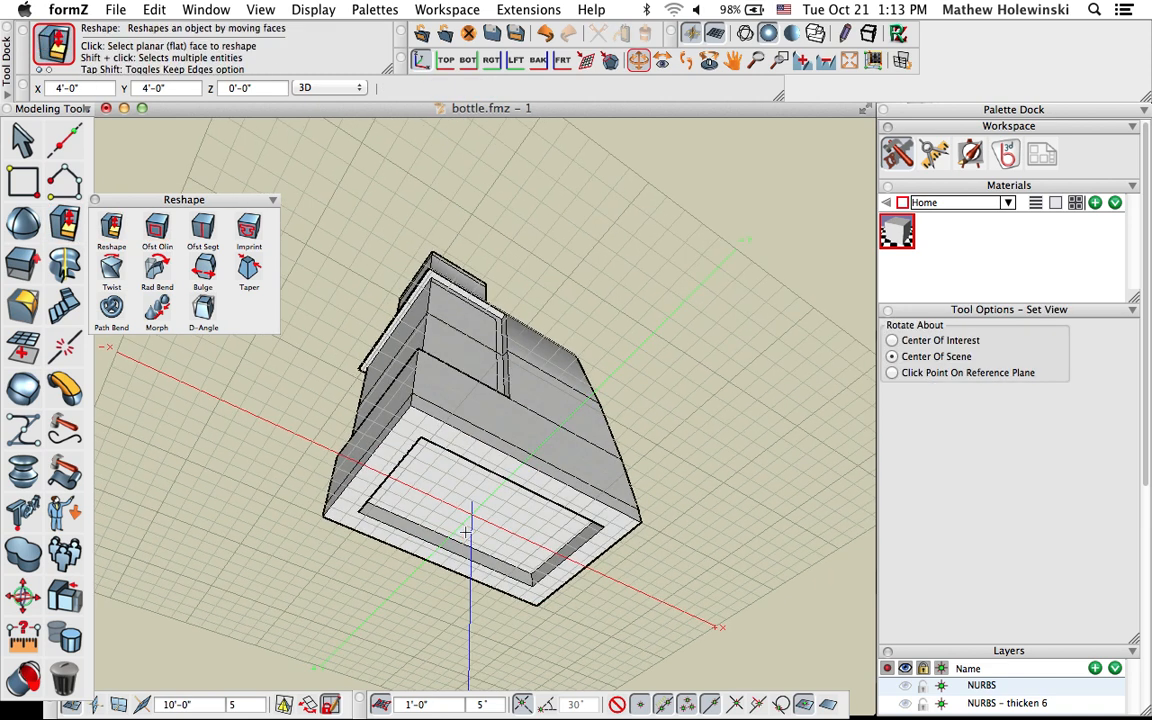
Scale the recessed bottom face to 18'-0" in X and 10'-0" in Y so the recess walls slope inward
left_click(23, 594)
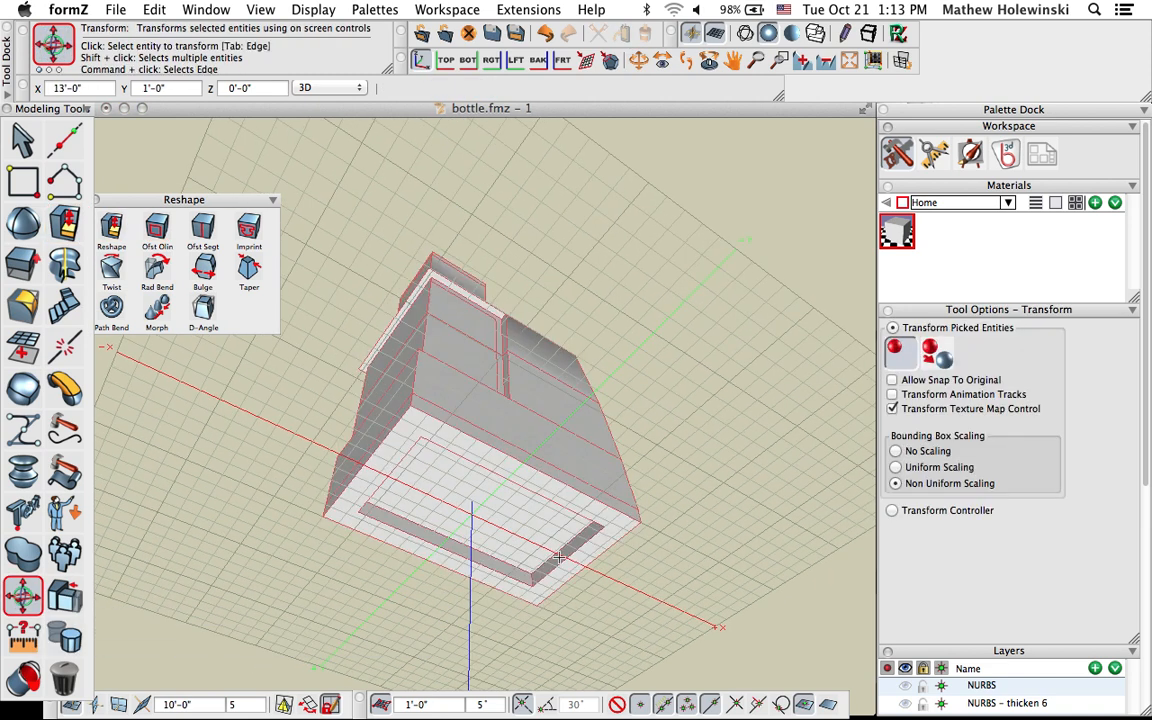
left_click(481, 527)
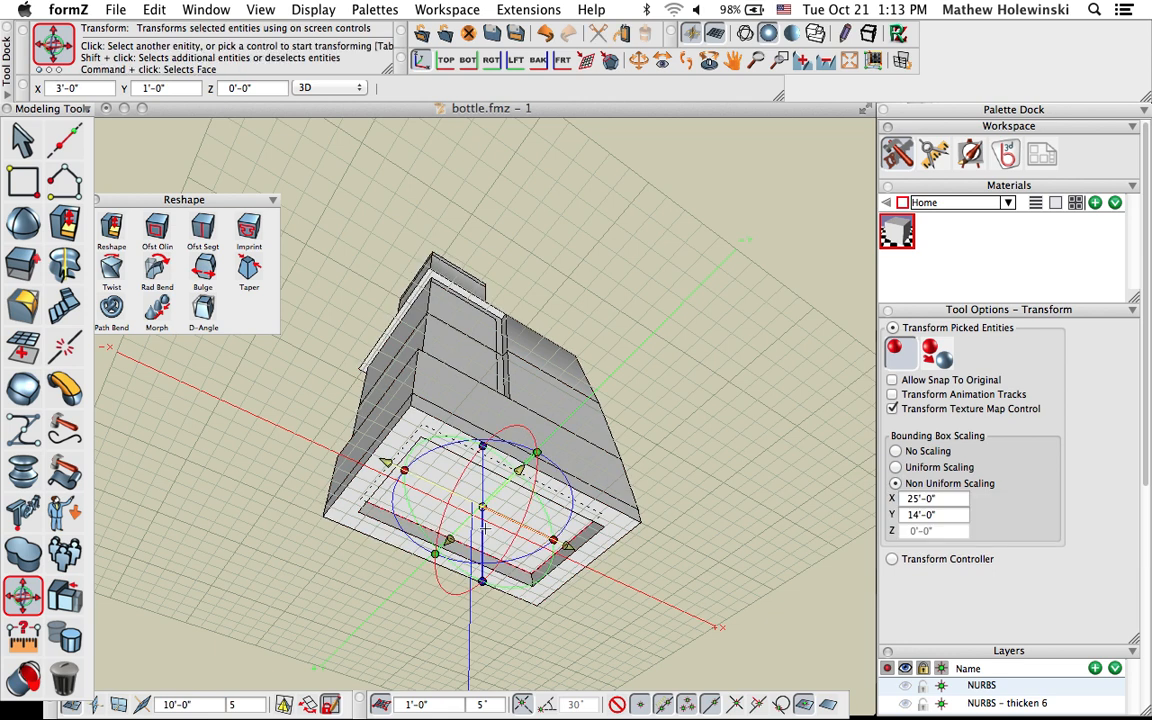
left_click(553, 540)
left_click(543, 537)
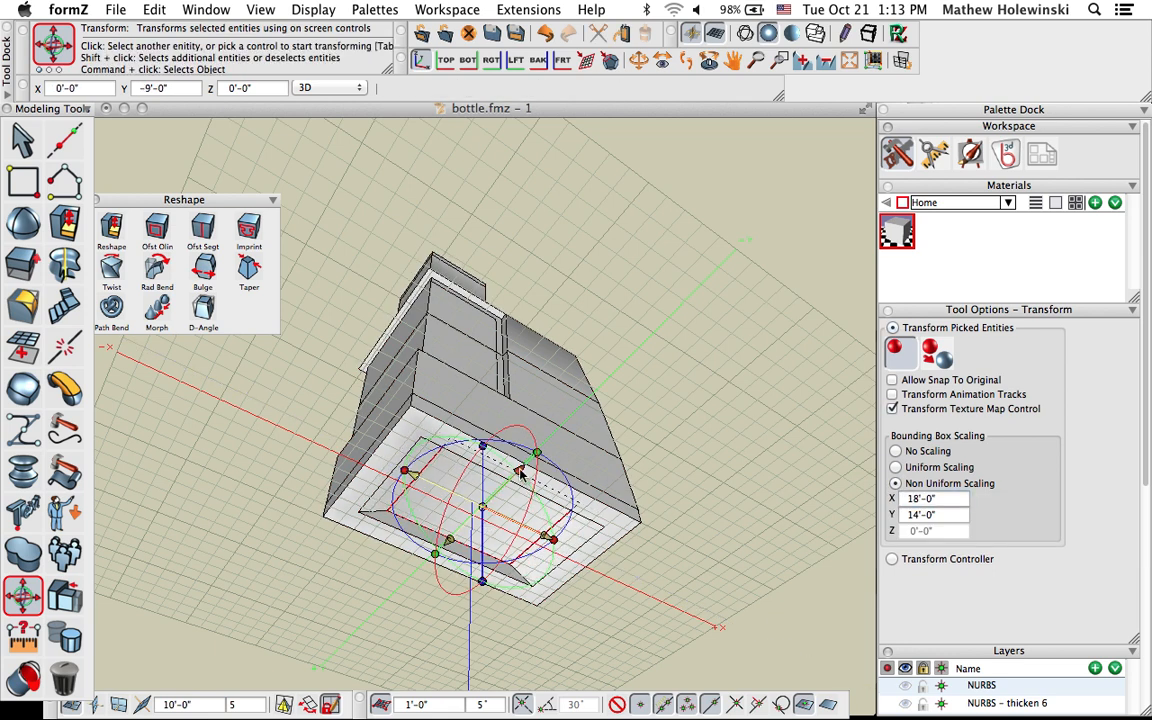
left_click(519, 470)
left_click(509, 481)
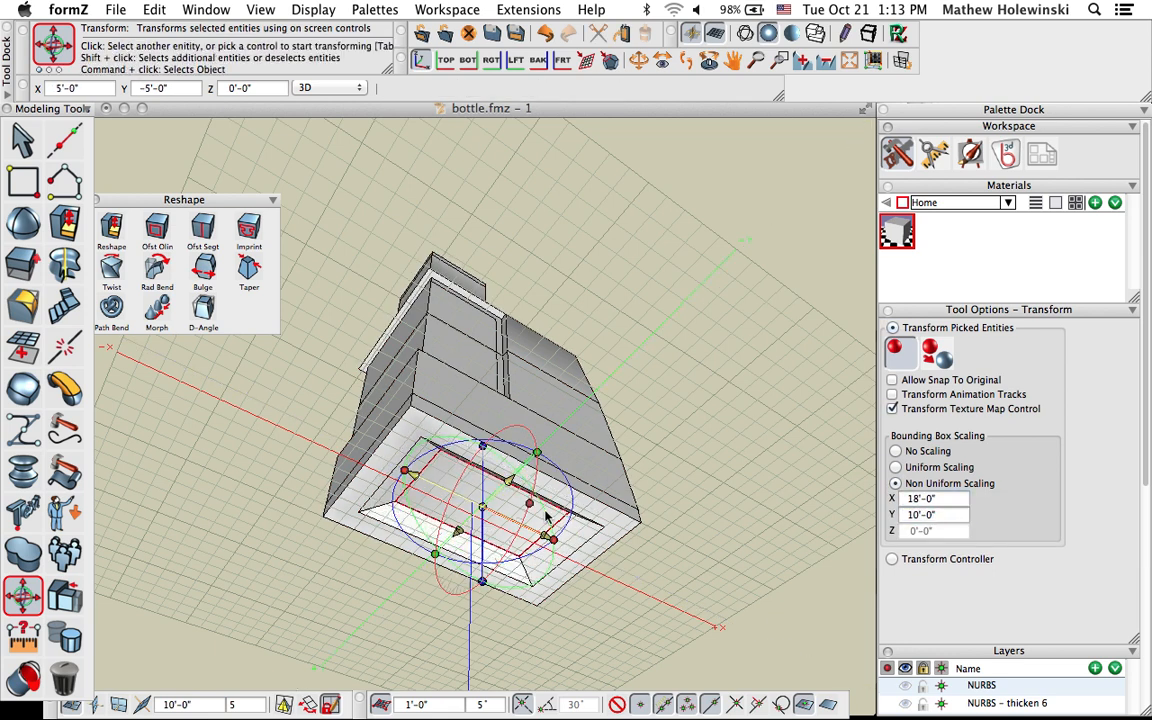
left_click(28, 139)
Convert the block into a subdivision object with 3 iterations, inspect the smoothed base recess, and undo the conversion
scroll(467, 514, "up", 3)
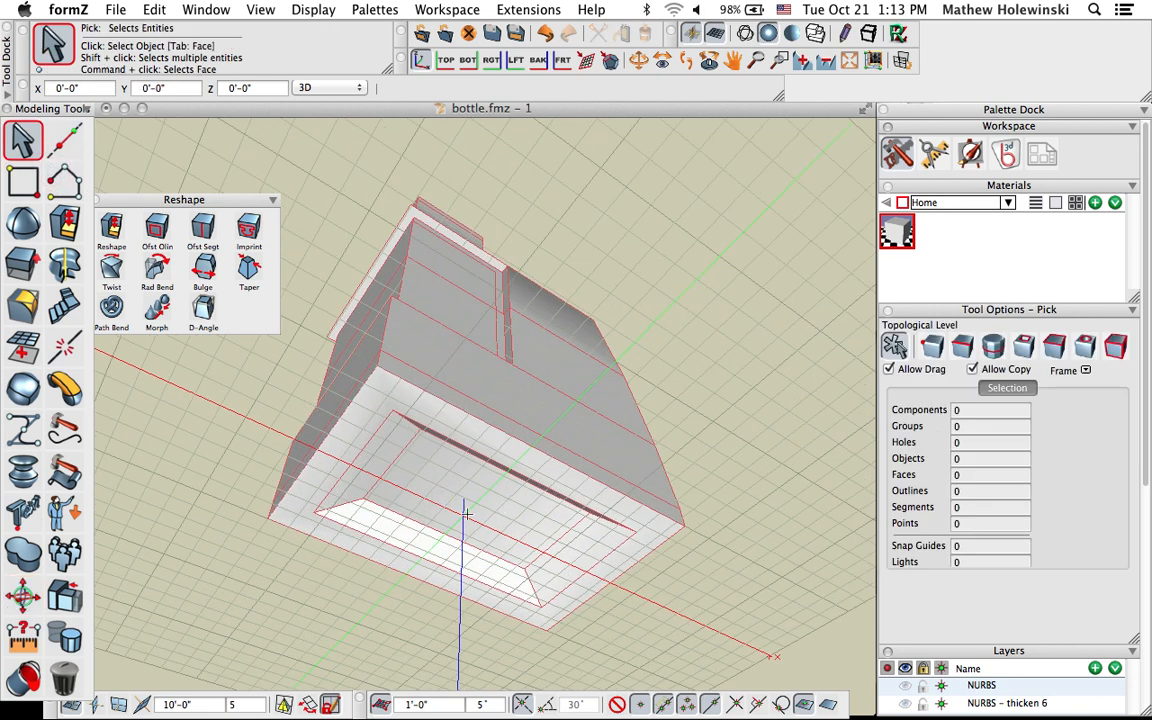
left_click(23, 392)
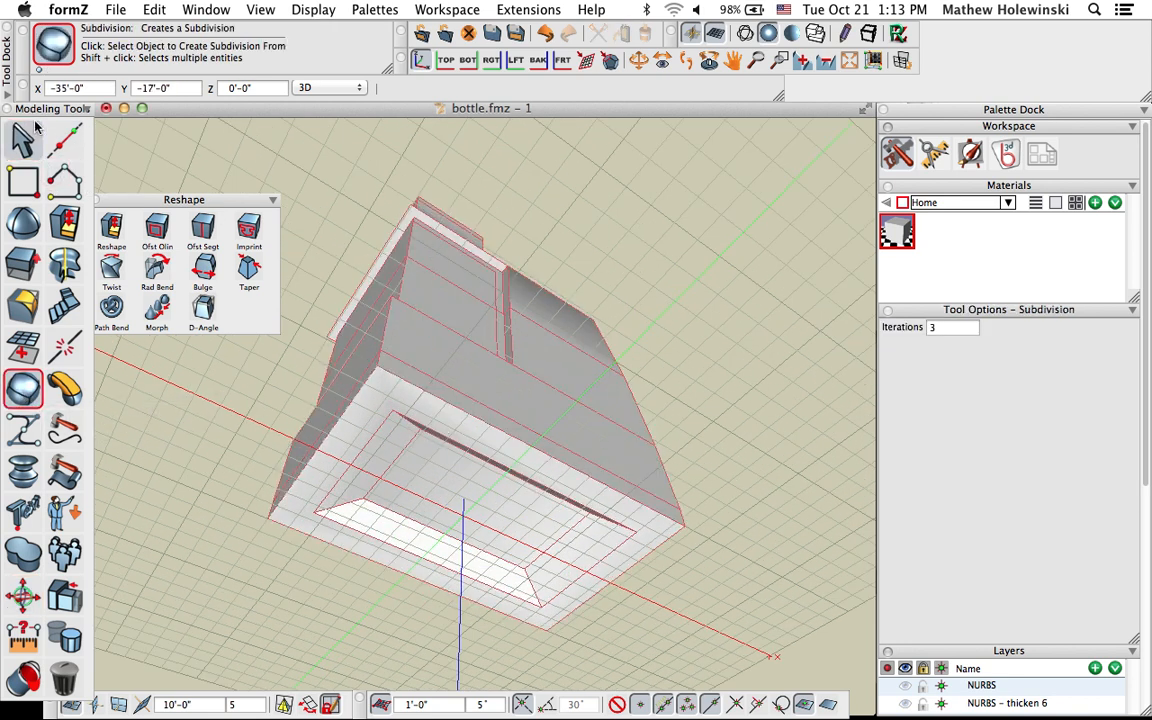
left_click(23, 140)
left_click(25, 391)
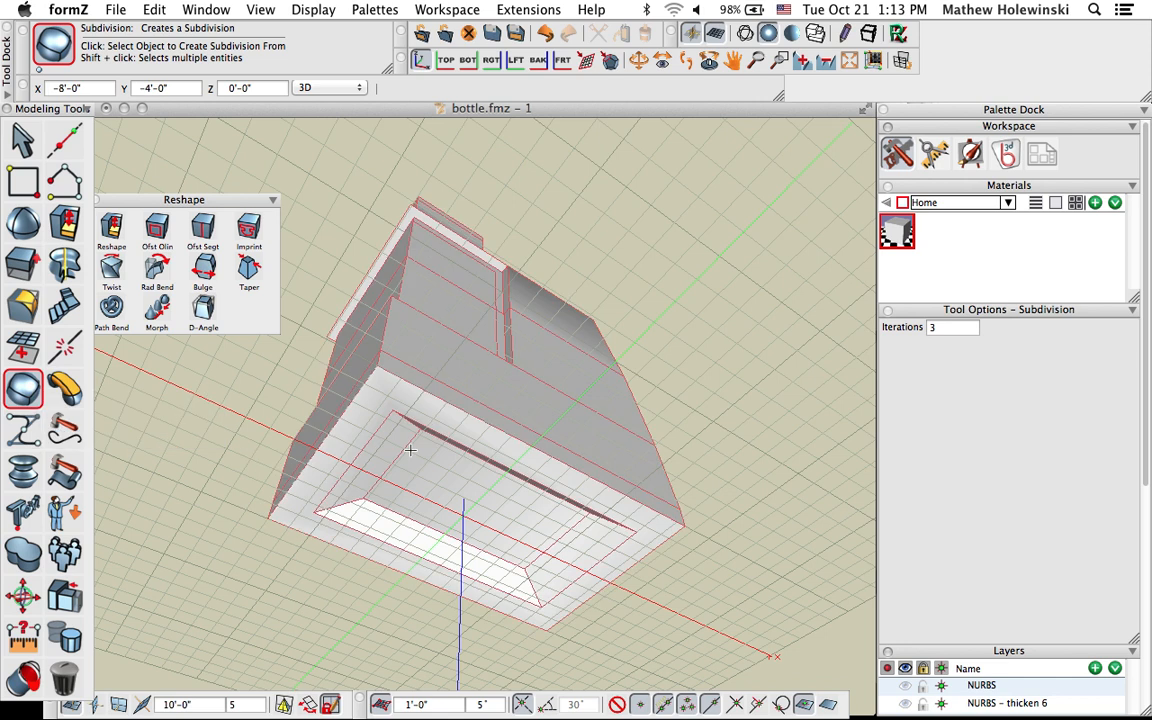
left_click(410, 454)
middle_click_drag(402, 525, 373, 494)
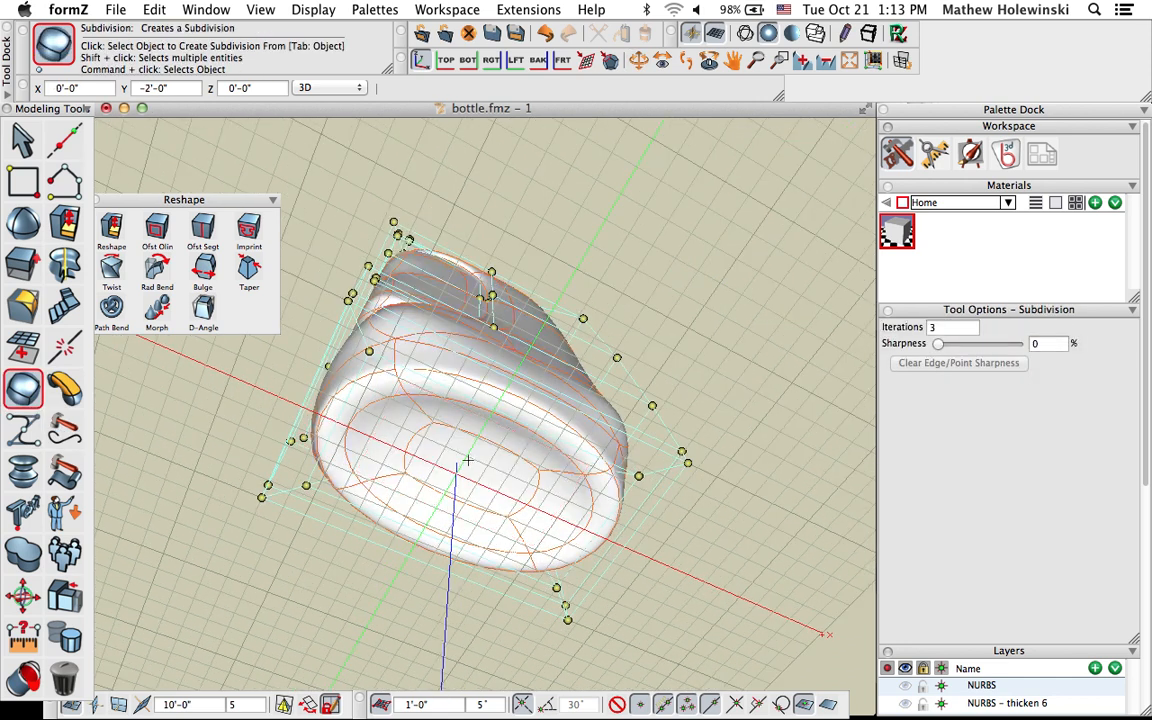
middle_click_drag(482, 411, 518, 421)
key("super+z")
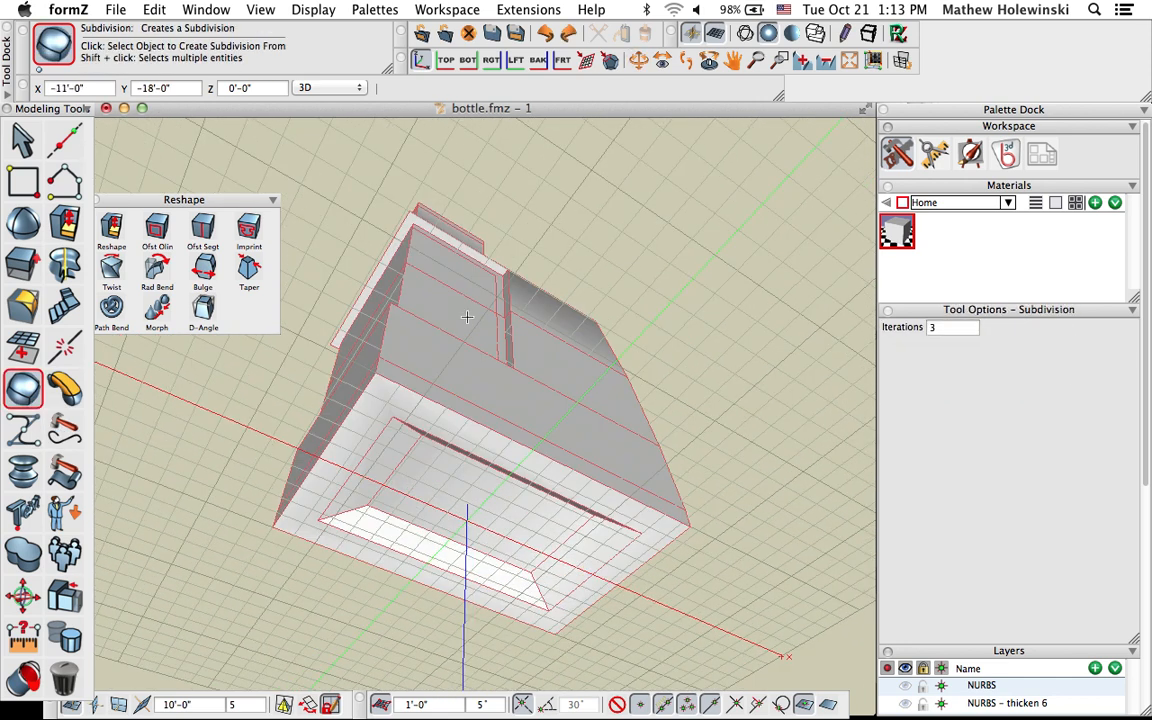
Delete the top face of the neck to open the block
middle_click_drag(466, 317, 545, 440)
left_click(64, 678)
left_click(430, 250)
middle_click_drag(430, 250, 580, 420)
Convert the open-necked block into a subdivision object with 3 iterations to check the bottle shape, and undo the conversion
left_click(28, 385)
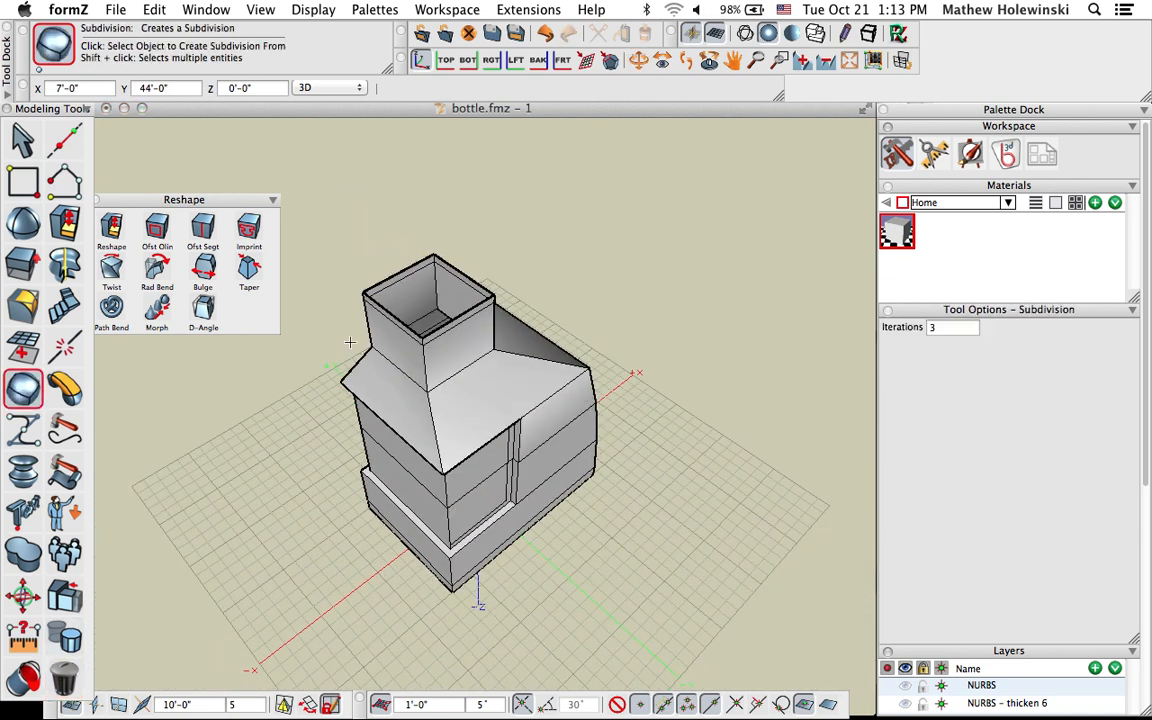
left_click(437, 333)
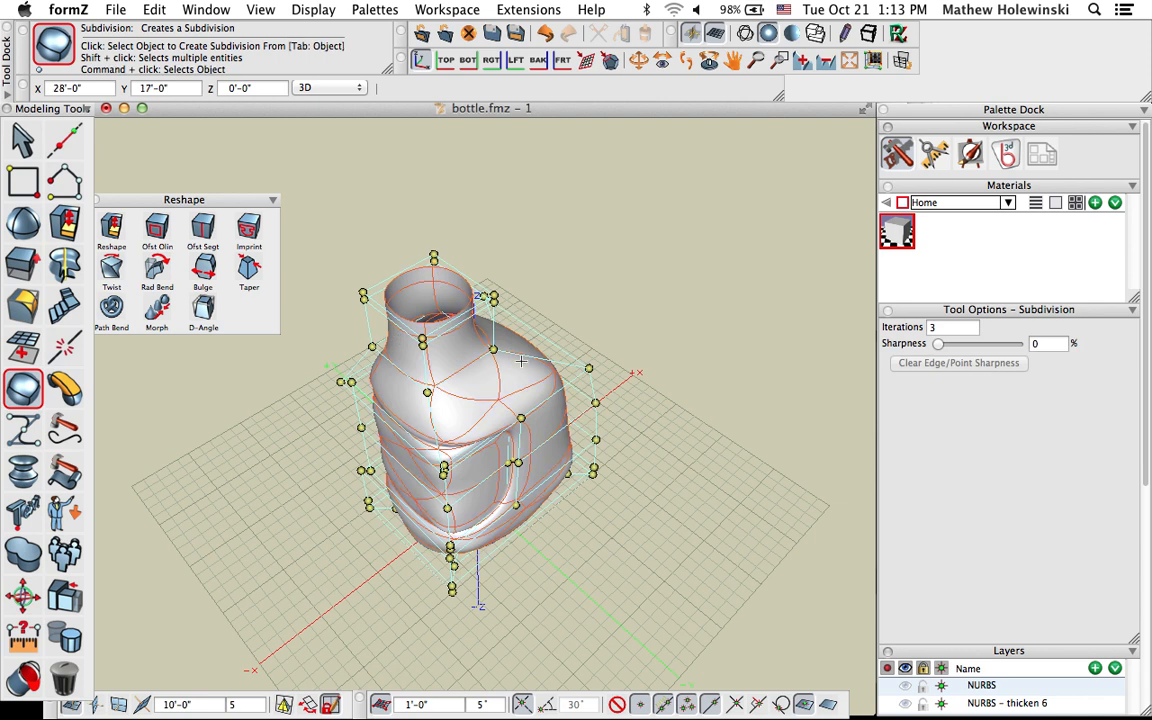
key("super+z")
Make the cage layer active and visible, hide the box layer, and inspect the bottle cage from several sides
middle_click_drag(413, 298, 860, 581)
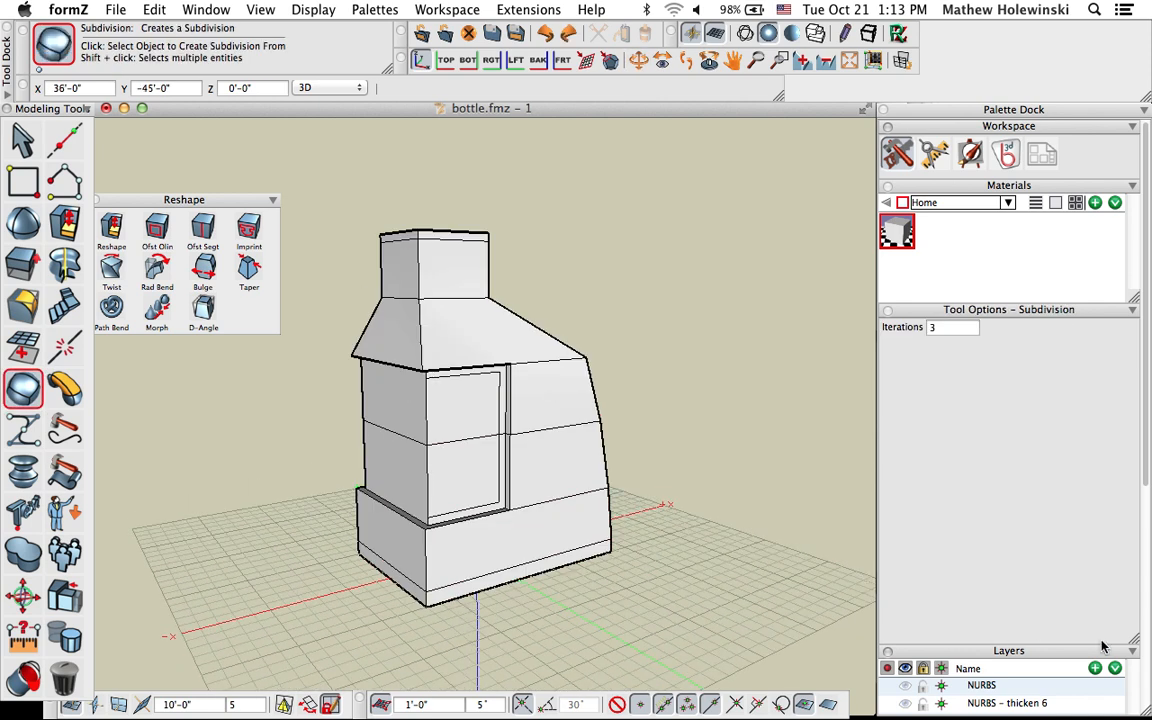
left_click_drag(1147, 482, 1149, 573)
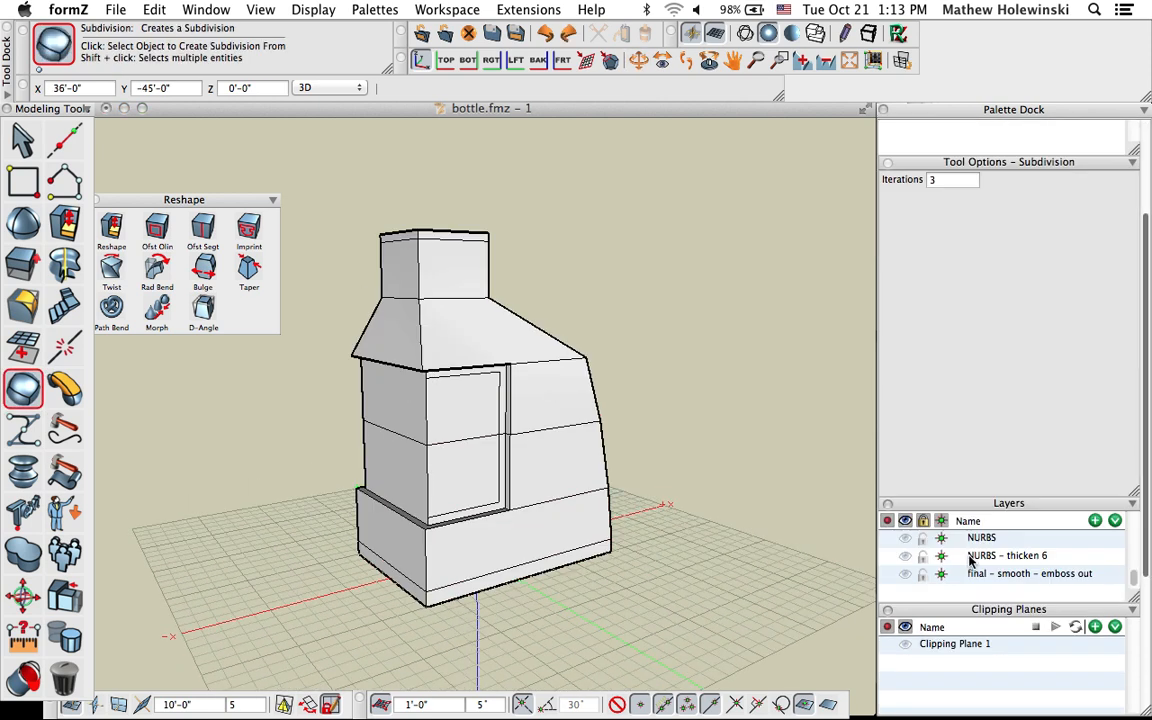
scroll(962, 564, "up", 5)
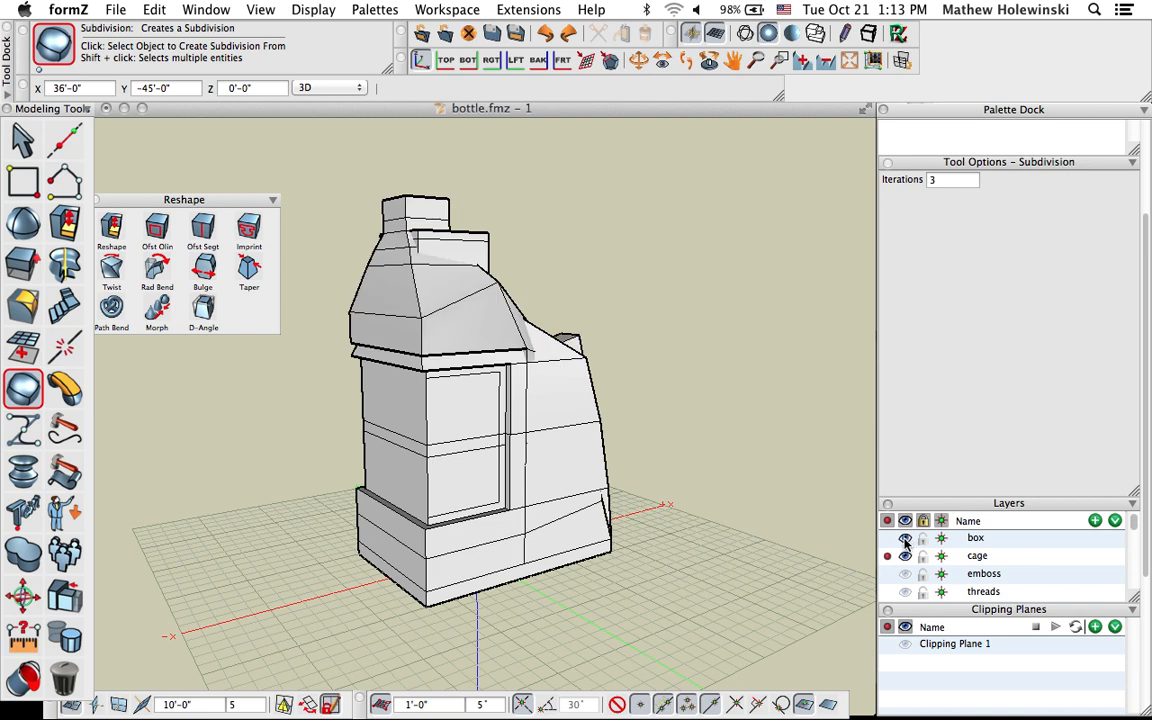
left_click(906, 540)
middle_click_drag(676, 477, 532, 558)
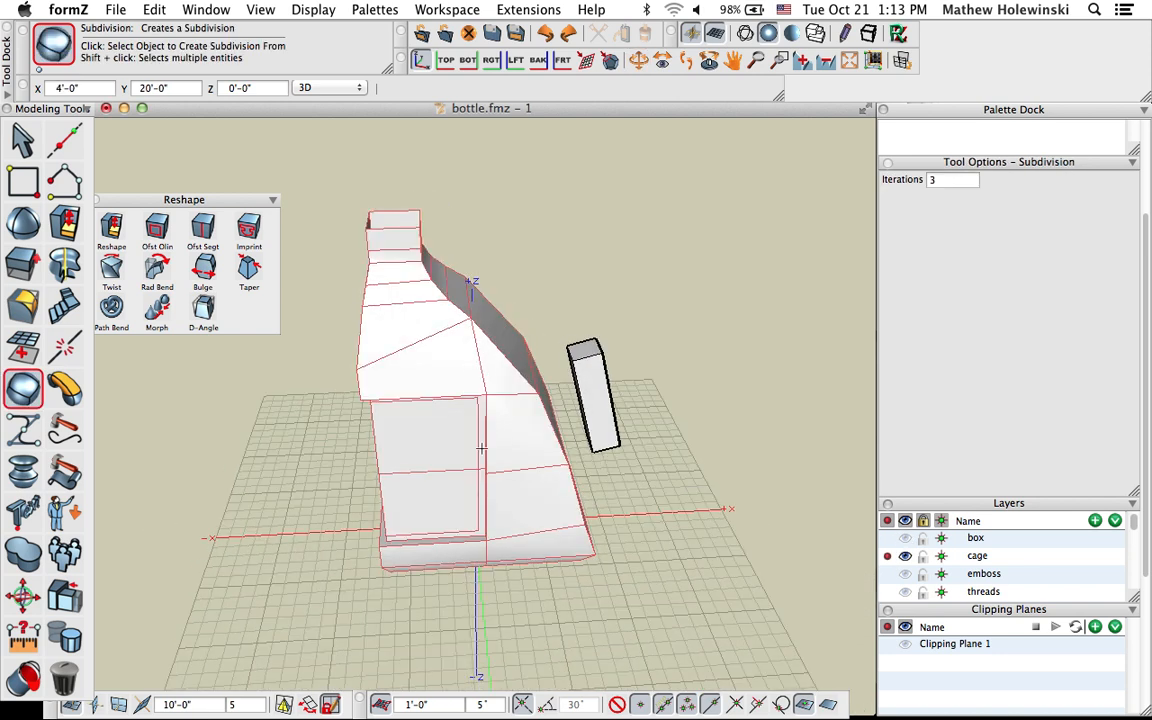
middle_click_drag(441, 508, 386, 483)
middle_click_drag(525, 463, 575, 438)
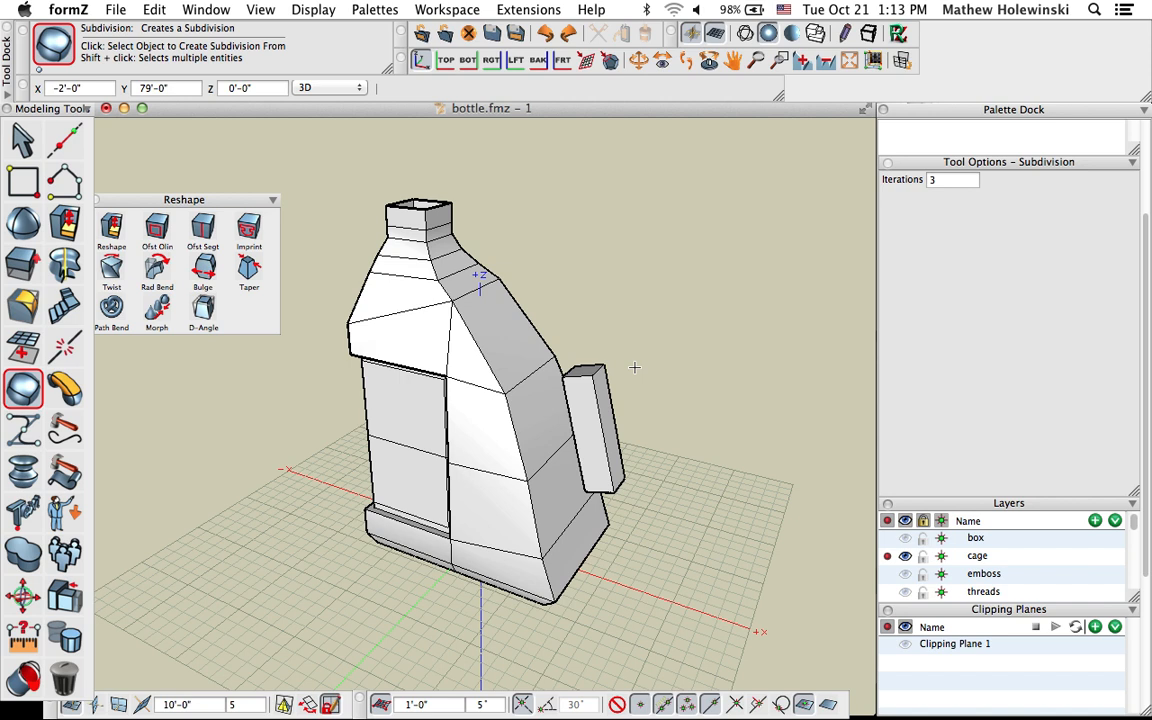
Convert the bottle cage into a subdivision object with 3 iterations
left_click_drag(22, 388, 103, 422)
middle_click_drag(483, 434, 474, 367)
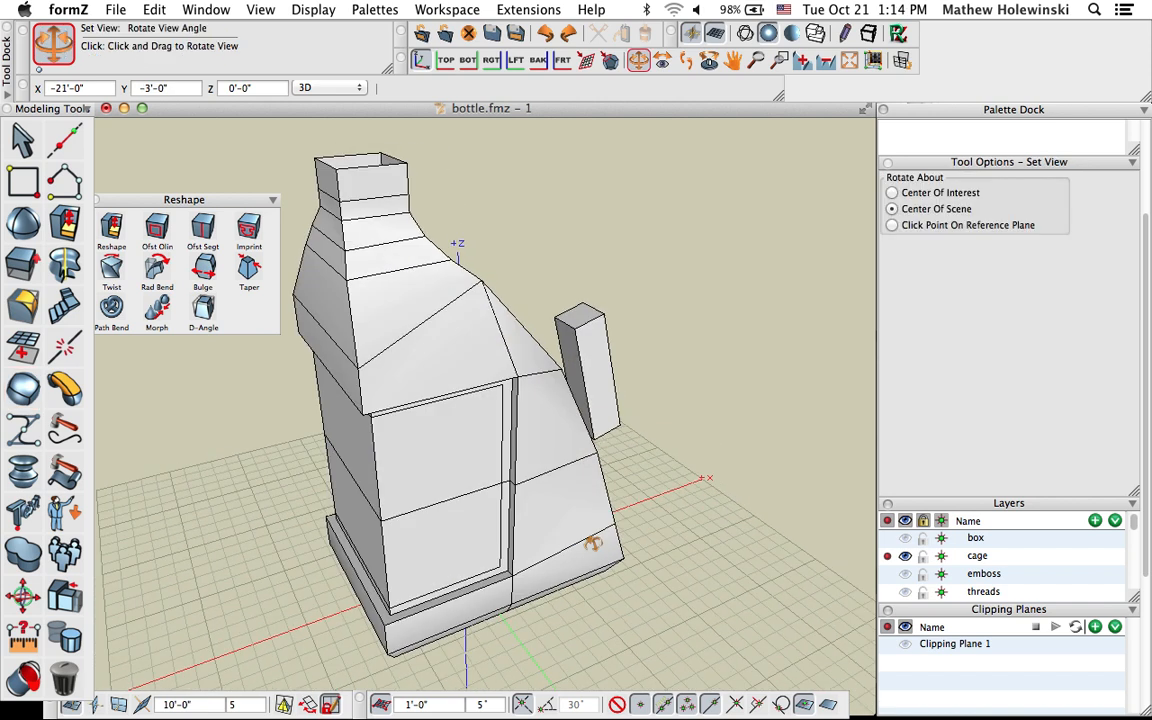
left_click(468, 368)
Convert the small handle block beside the bottle into a subdivision object, and undo that conversion
left_click(598, 356)
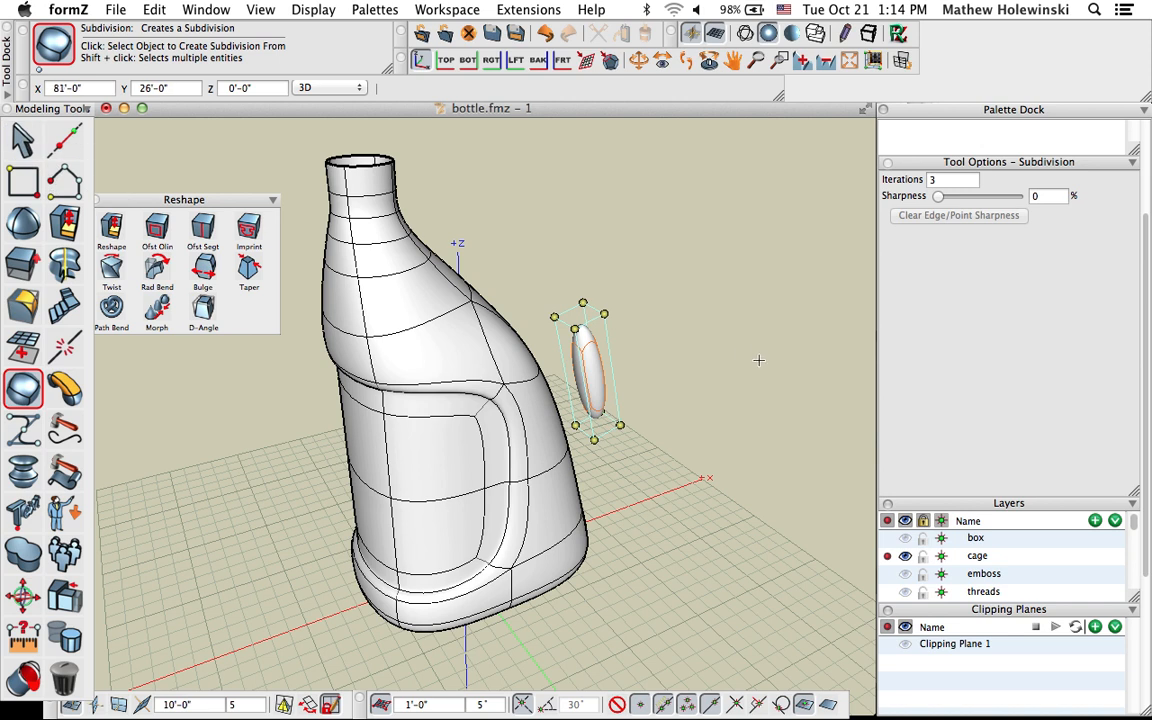
left_click(22, 139)
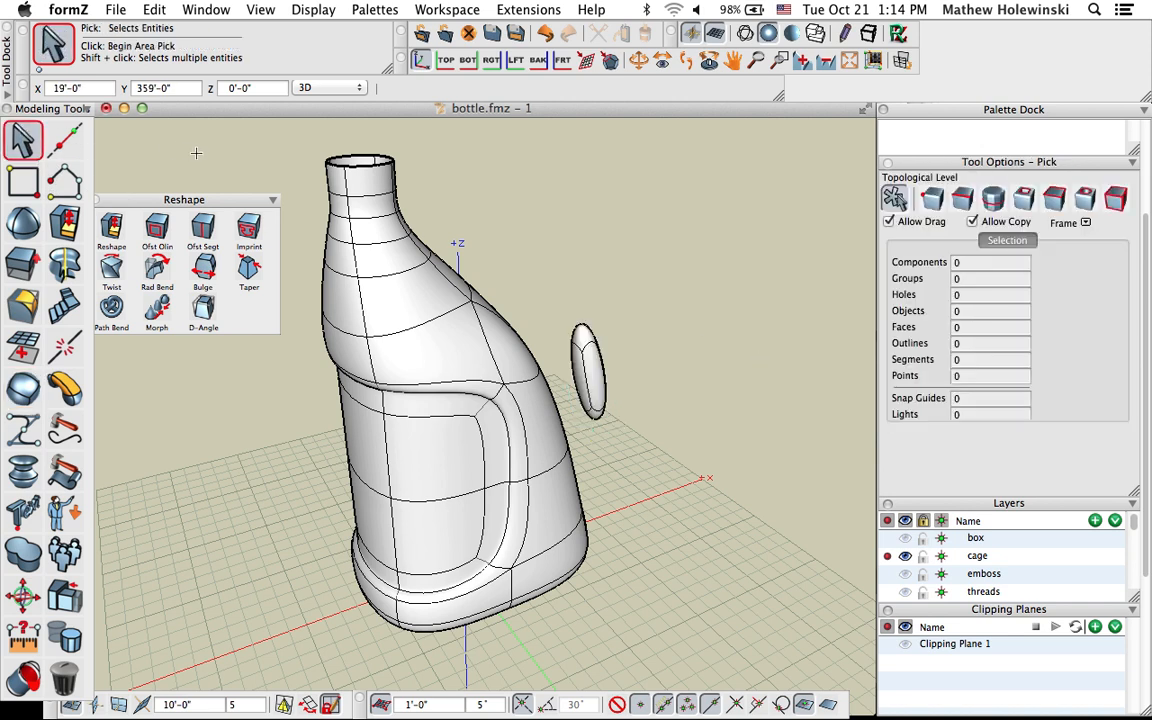
key("super+z")
Convert the separate handle block behind the bottle into a subdivision object with 3 iterations
middle_click_drag(655, 440, 489, 415)
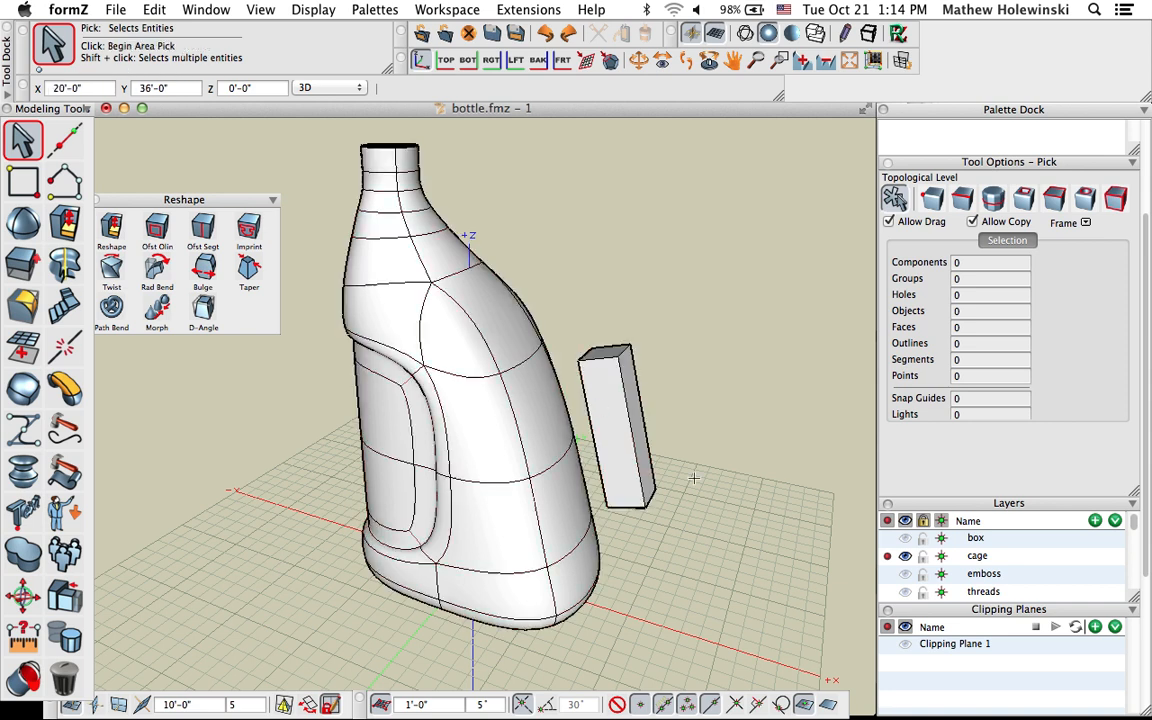
middle_click_drag(693, 478, 735, 505)
left_click(23, 388)
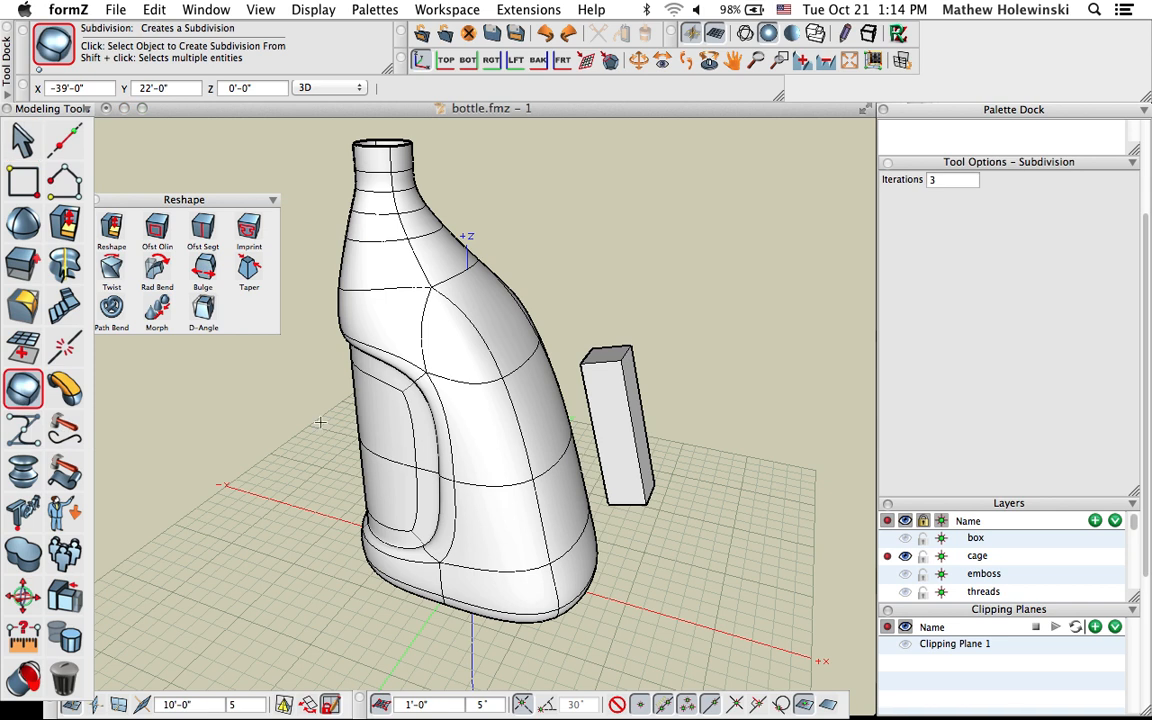
left_click(615, 410)
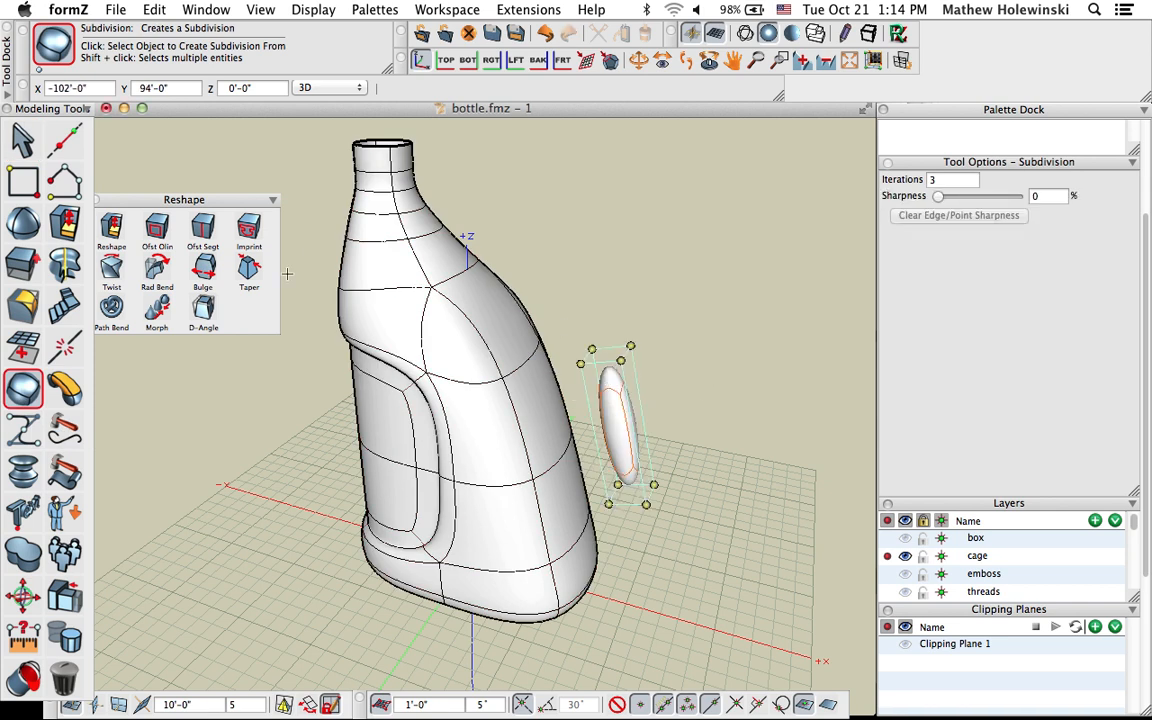
Close the Reshape palette and use Subdivision Bridge to join the bottle's back shoulder face to the handle's upper end
left_click_drag(23, 388, 145, 440)
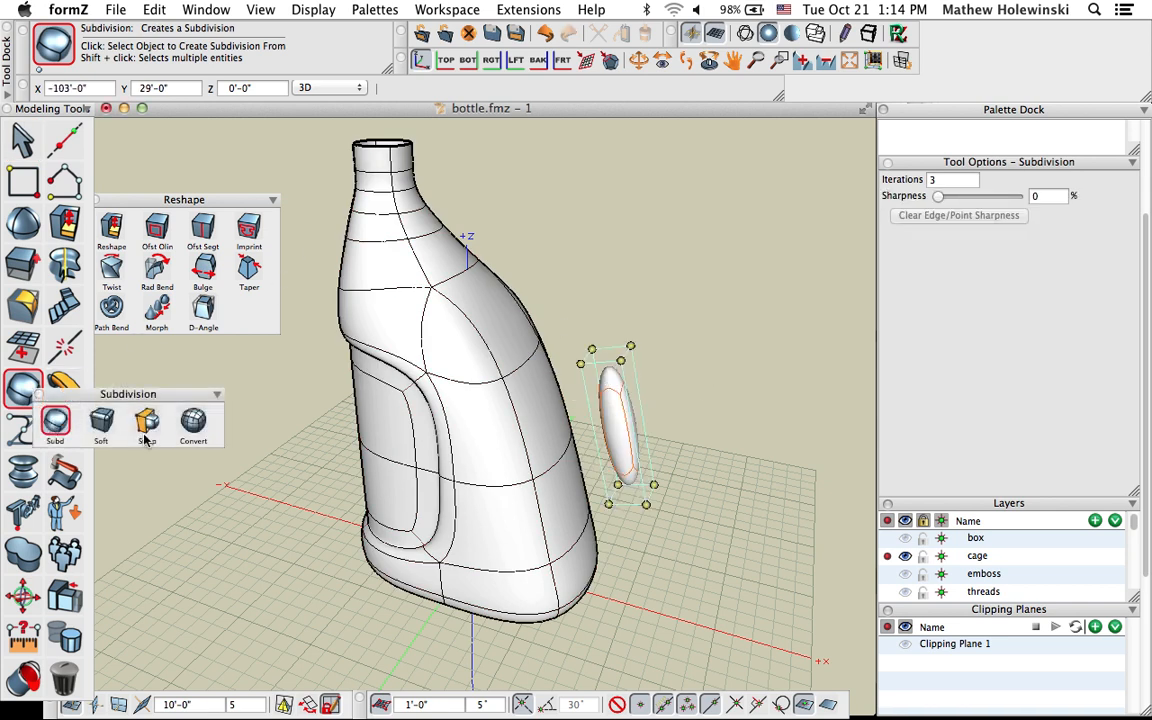
left_click(62, 388)
left_click_drag(110, 205, 137, 204)
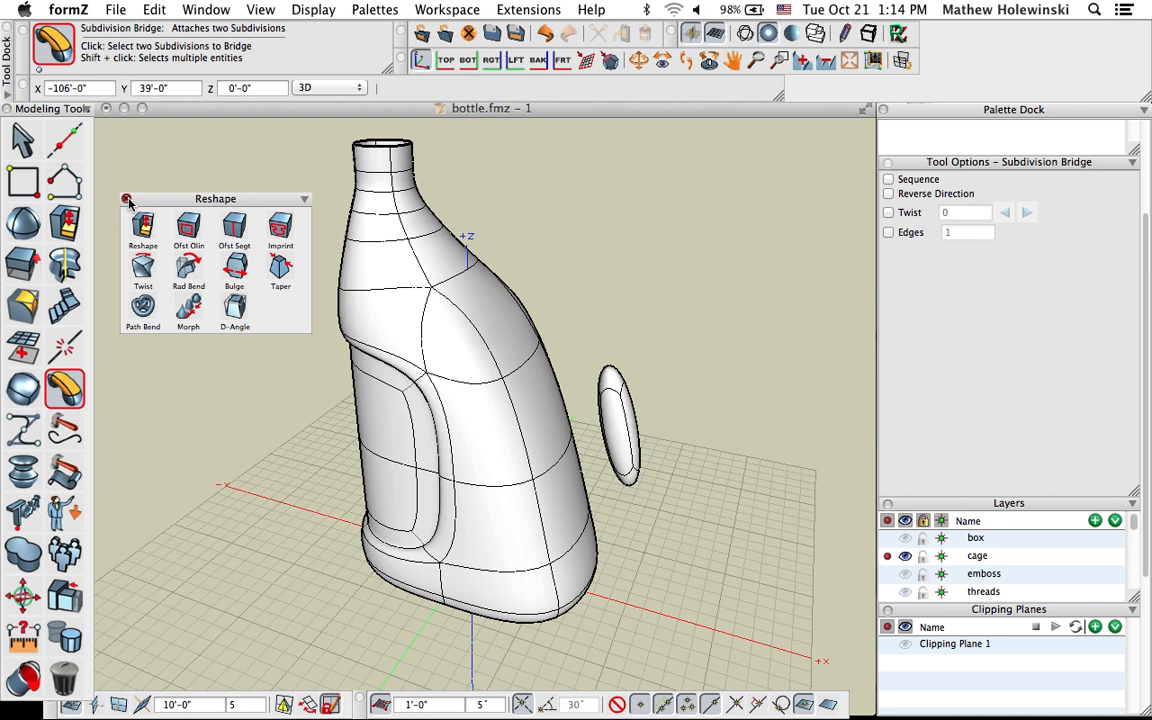
left_click(126, 199)
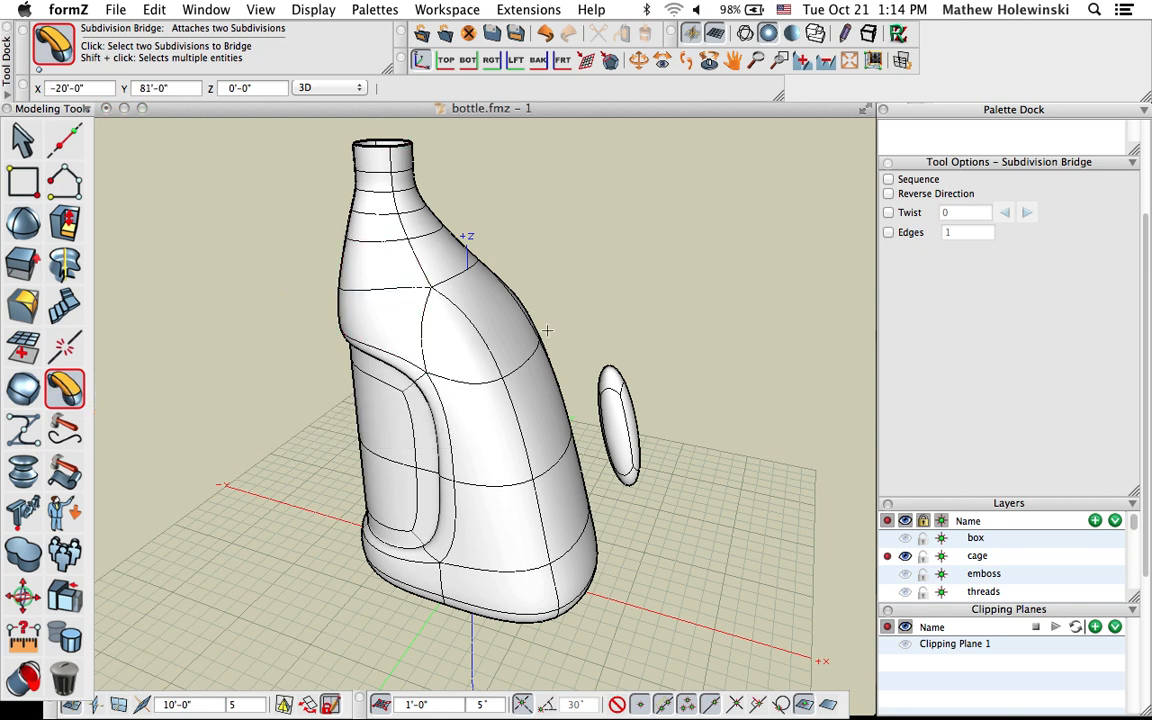
middle_click_drag(597, 309, 611, 335)
left_click(476, 282)
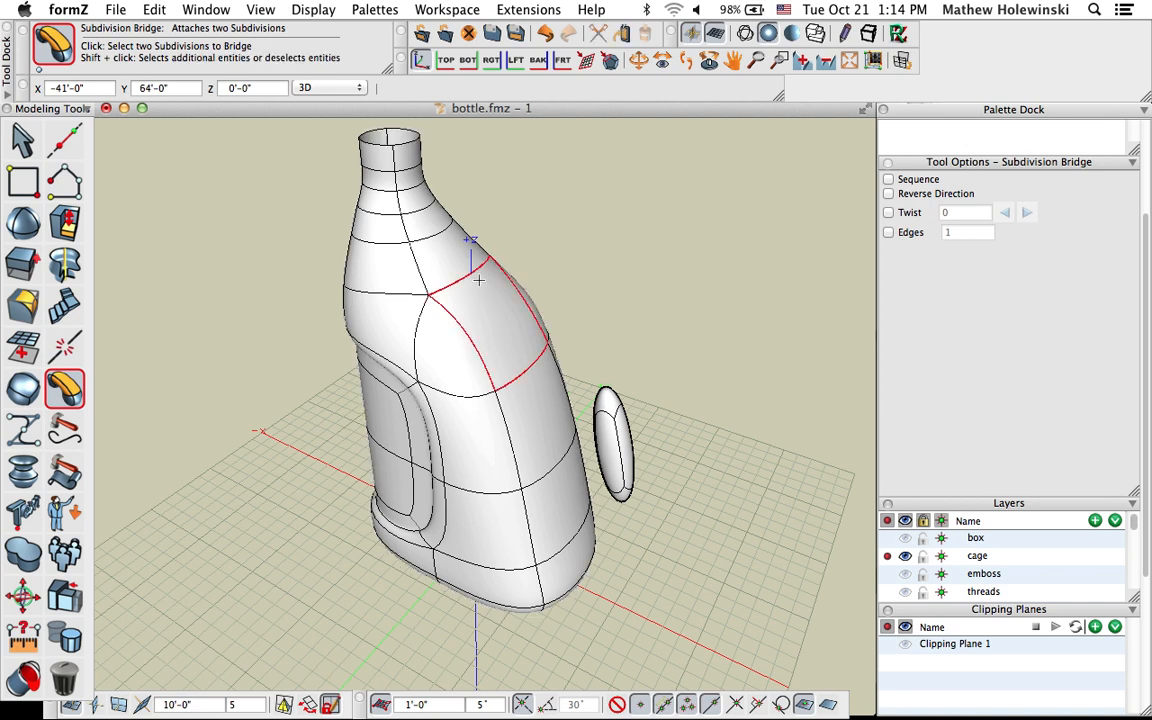
left_click(612, 400)
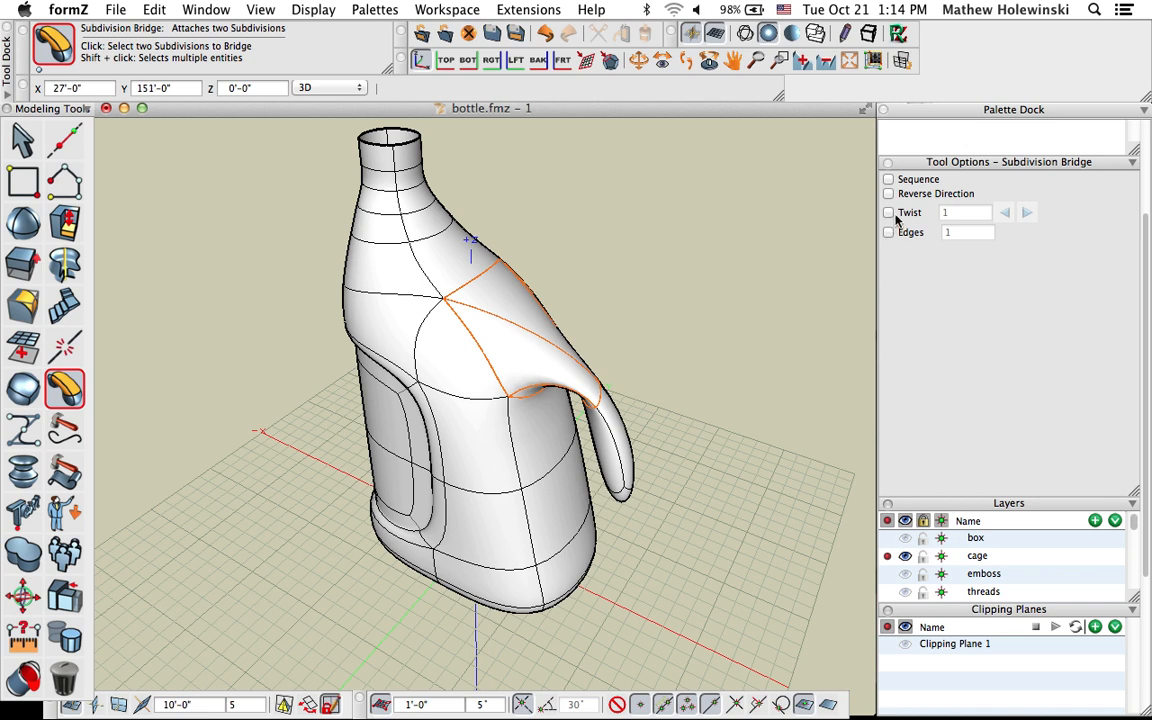
Enable Twist on the upper handle bridge, compare a twist of 2, and set it to 1
mouse_move(662, 415)
middle_mouse_down()
mouse_move(517, 401)
mouse_move(645, 416)
middle_mouse_up()
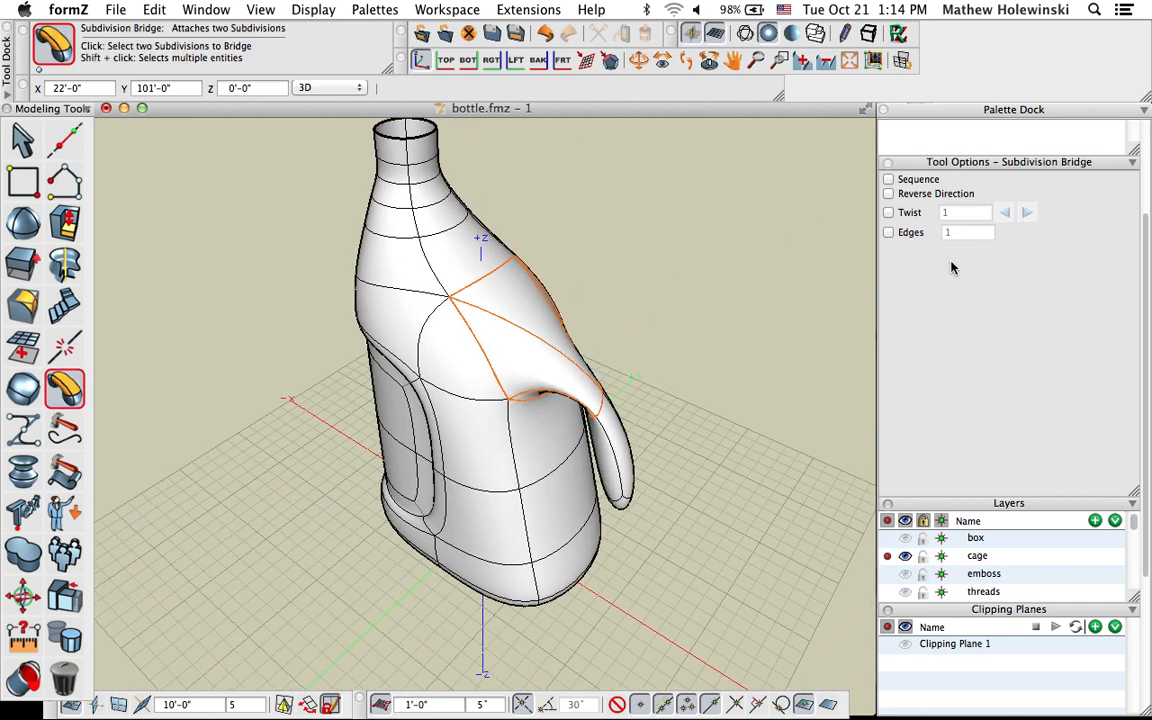
left_click(889, 212)
left_click(1027, 212)
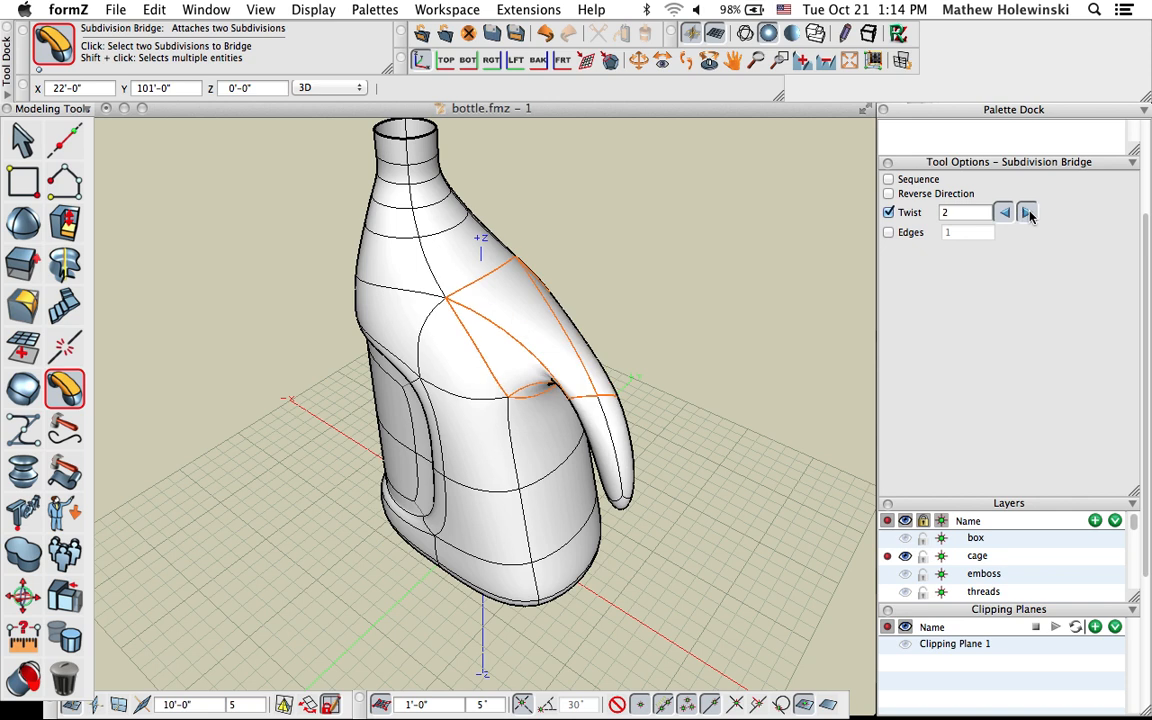
left_click(1003, 212)
middle_click_drag(712, 392, 688, 300)
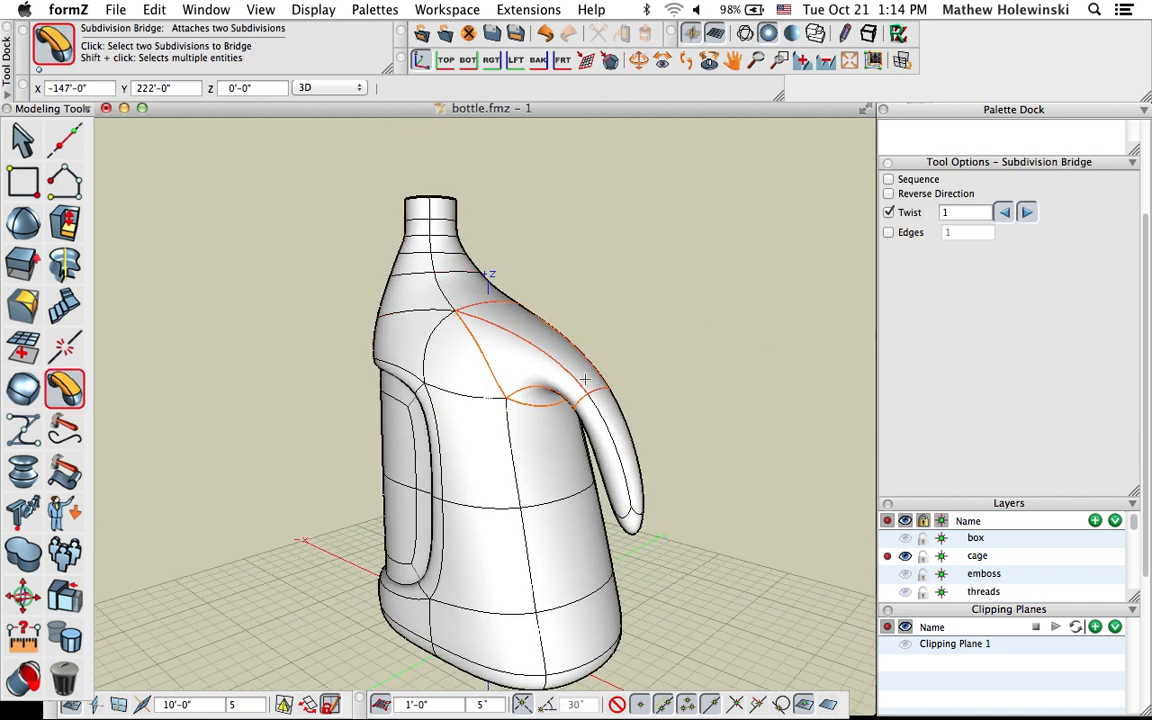
middle_click_drag(680, 520, 620, 429)
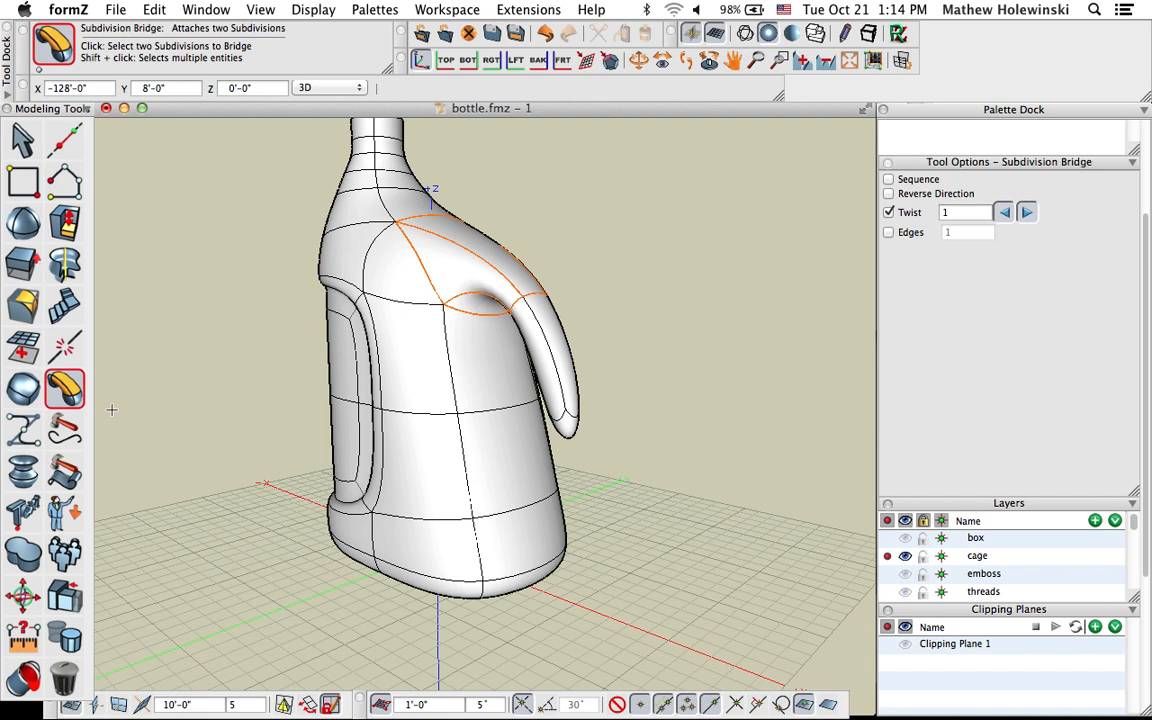
Bridge the bottle's lower back face to the handle's lower end
left_click(64, 388)
middle_click_drag(515, 548, 561, 516)
left_click(533, 548)
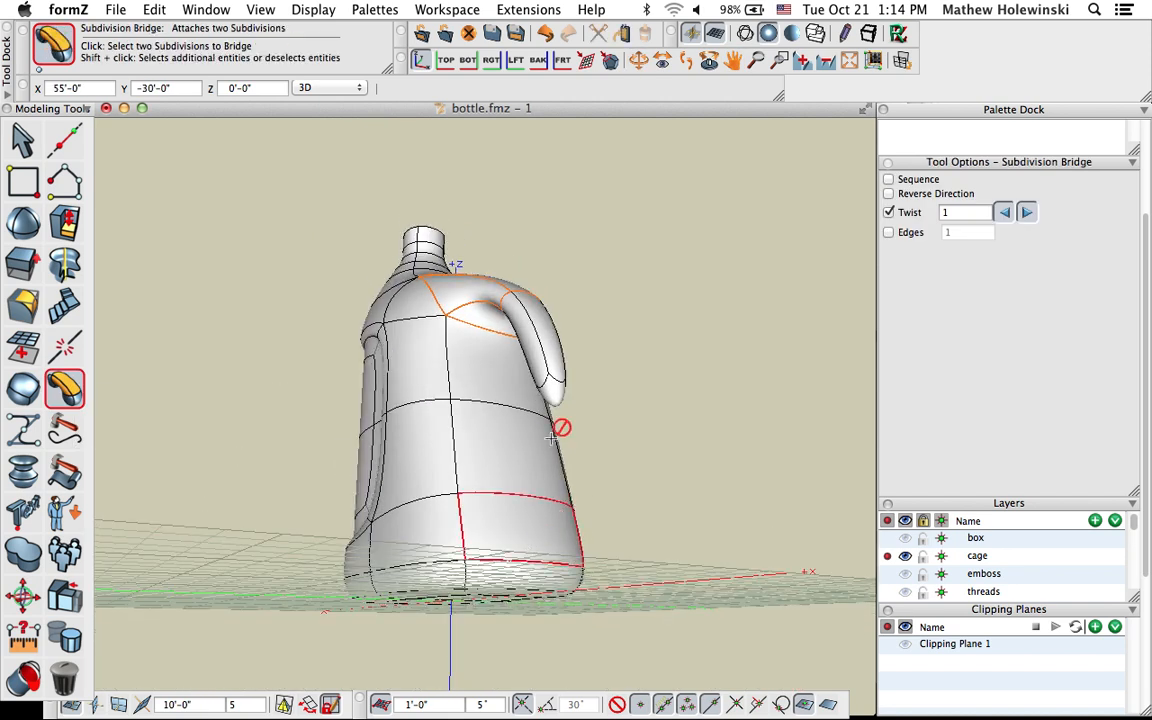
left_click(560, 388)
middle_click_drag(597, 384, 526, 519)
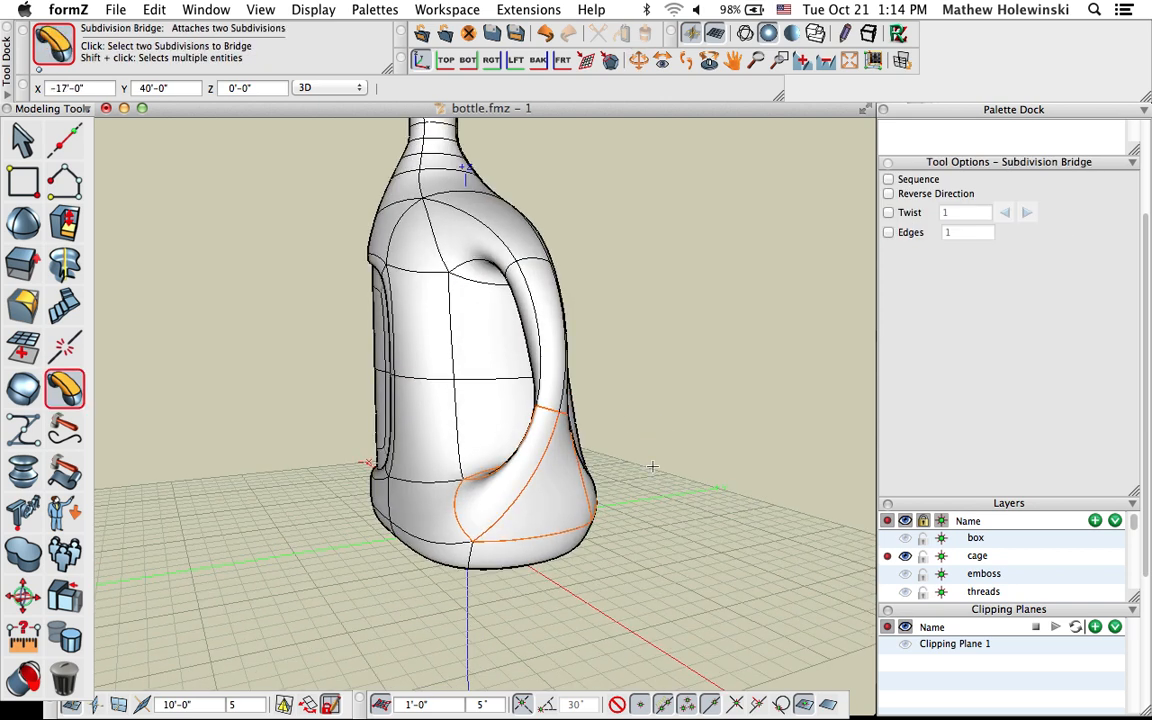
Try several Twist values, including -1, 0 and -2, on the lower handle bridge, and undo that bridge
left_click(909, 213)
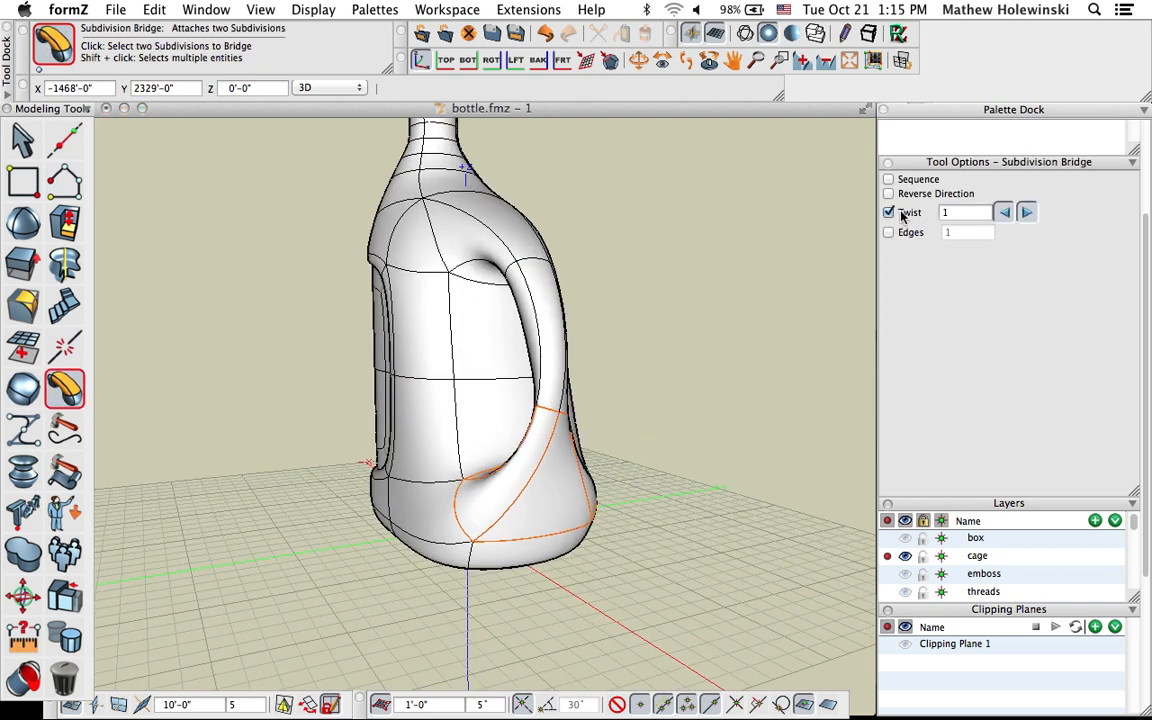
left_click(1005, 213)
left_click(1005, 213)
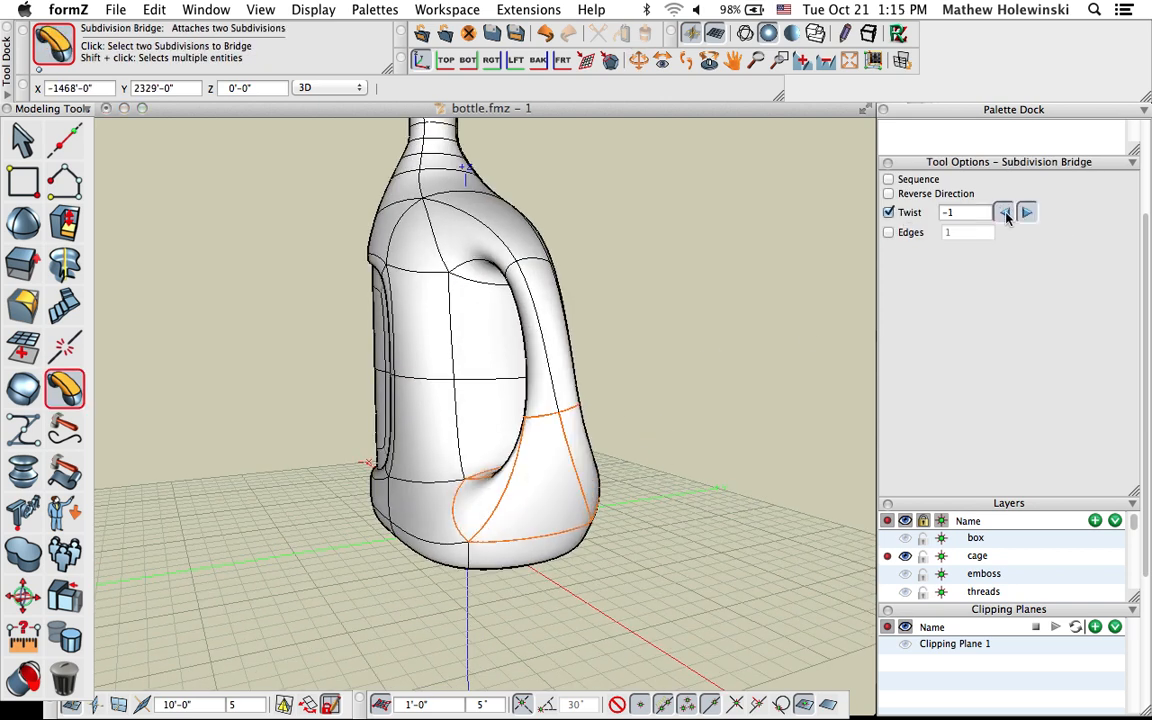
left_click(1027, 213)
left_click(1027, 213)
left_click(1005, 213)
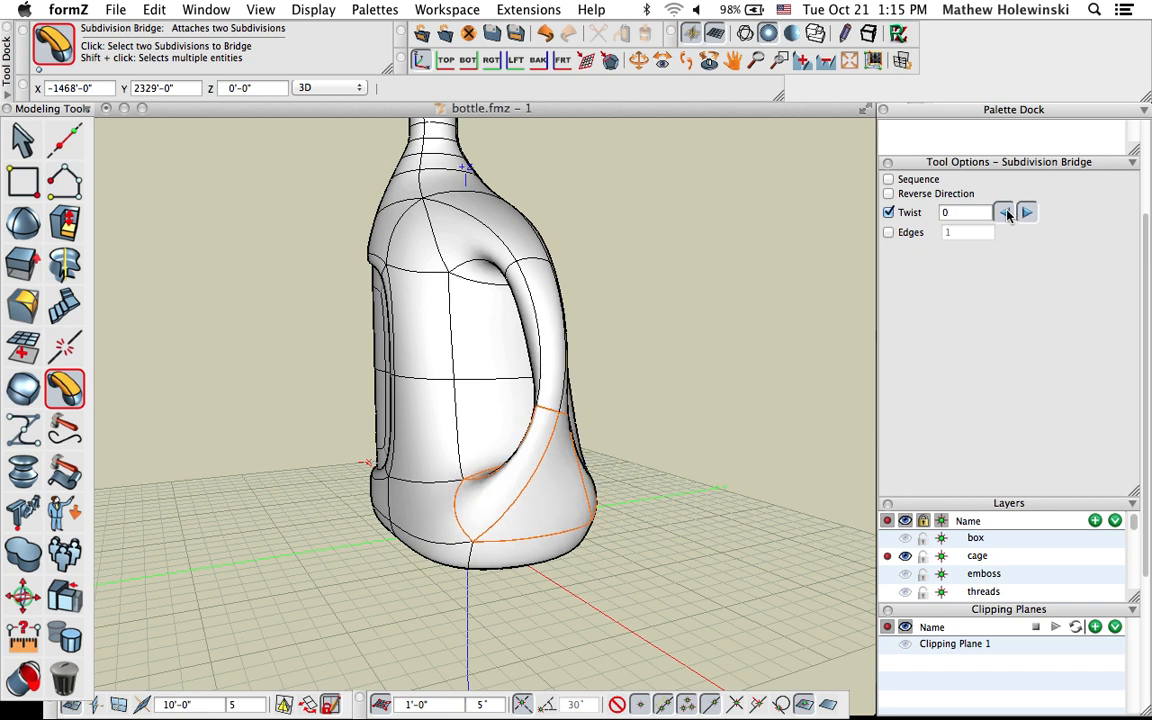
left_click(1005, 213)
left_click(1005, 213)
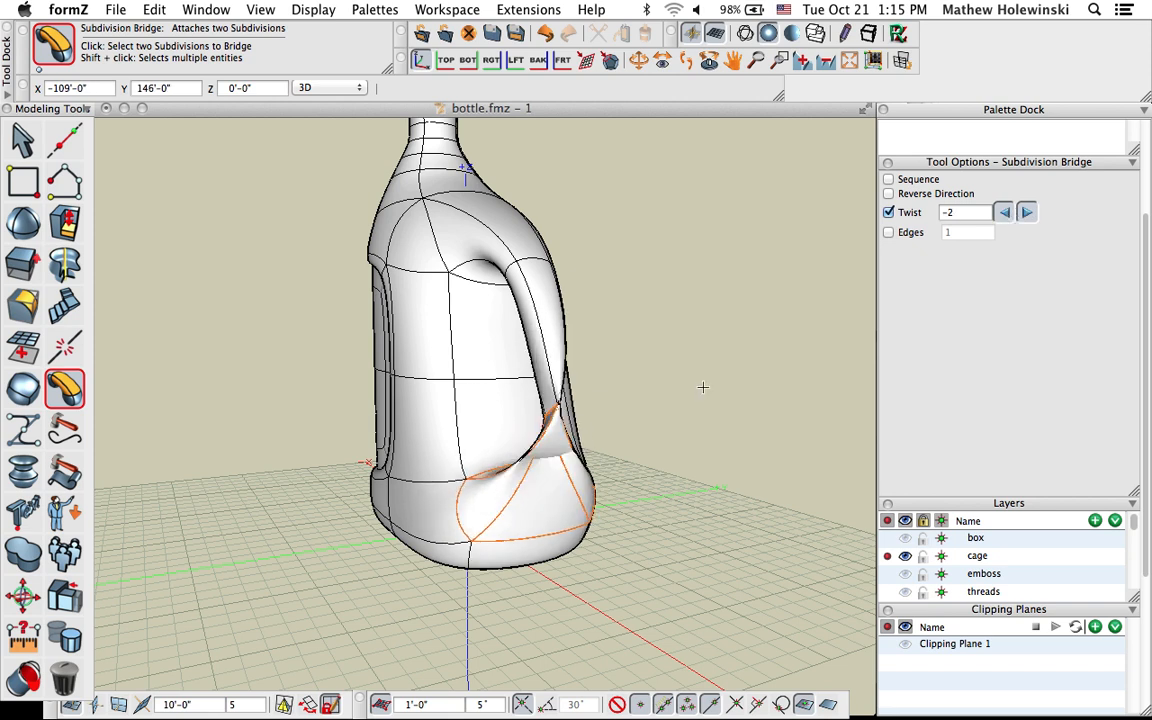
key("super+z")
Bridge the lower back face to the free end of the handle again to close the grip, and inspect the bottle
middle_click_drag(238, 517, 252, 435)
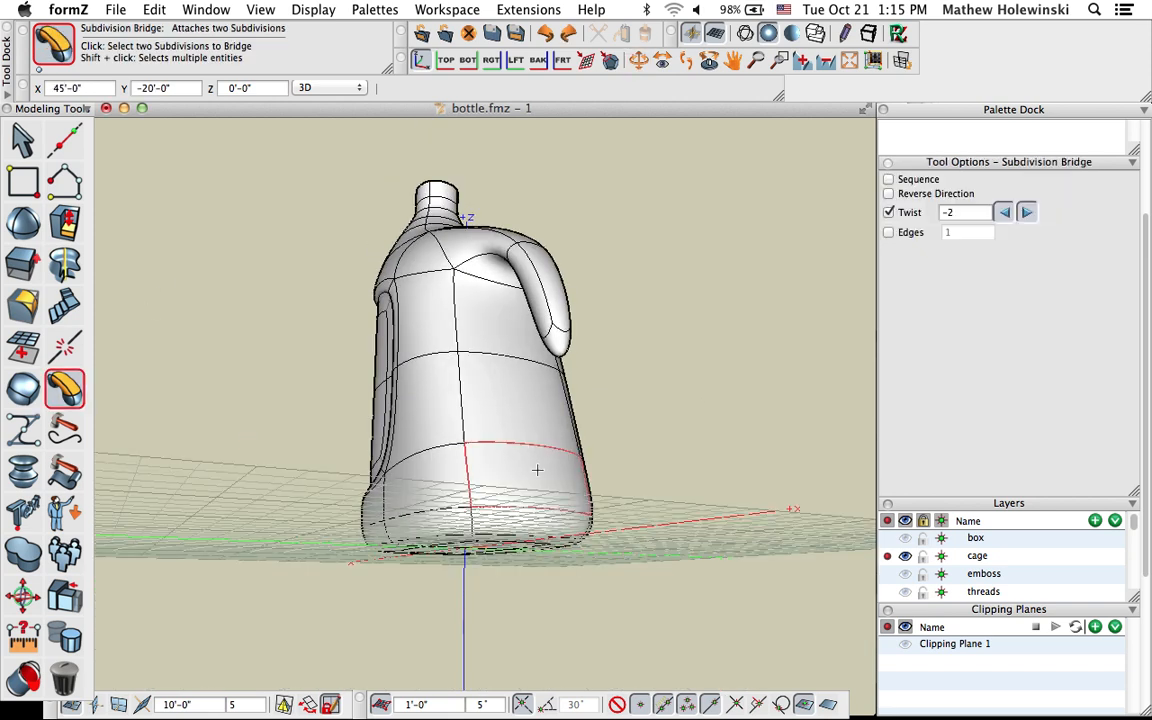
left_click(544, 503)
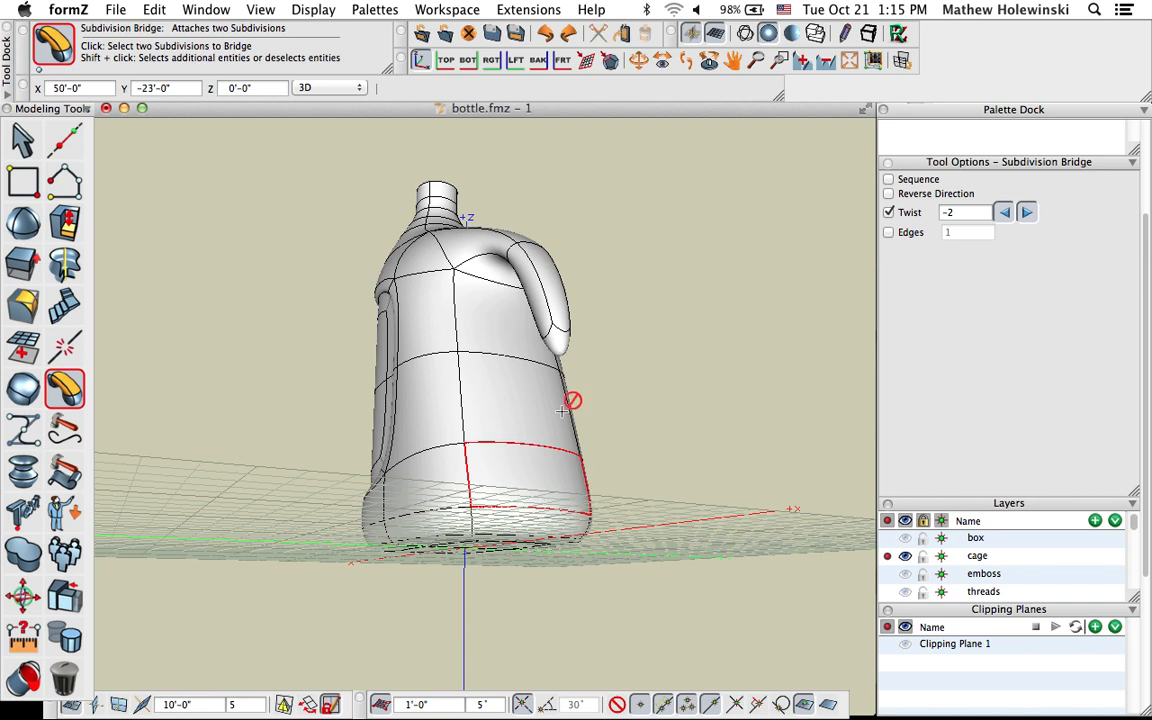
left_click(564, 337)
middle_click_drag(612, 404, 655, 490)
scroll(653, 489, "down", 3)
middle_click_drag(480, 422, 417, 492)
middle_click_drag(425, 495, 452, 484, "shift")
middle_click_drag(425, 428, 287, 480)
Display the subdivision control cage and edit points of the bottle with the Pick tool
left_click(22, 139)
scroll(411, 407, "up", 3)
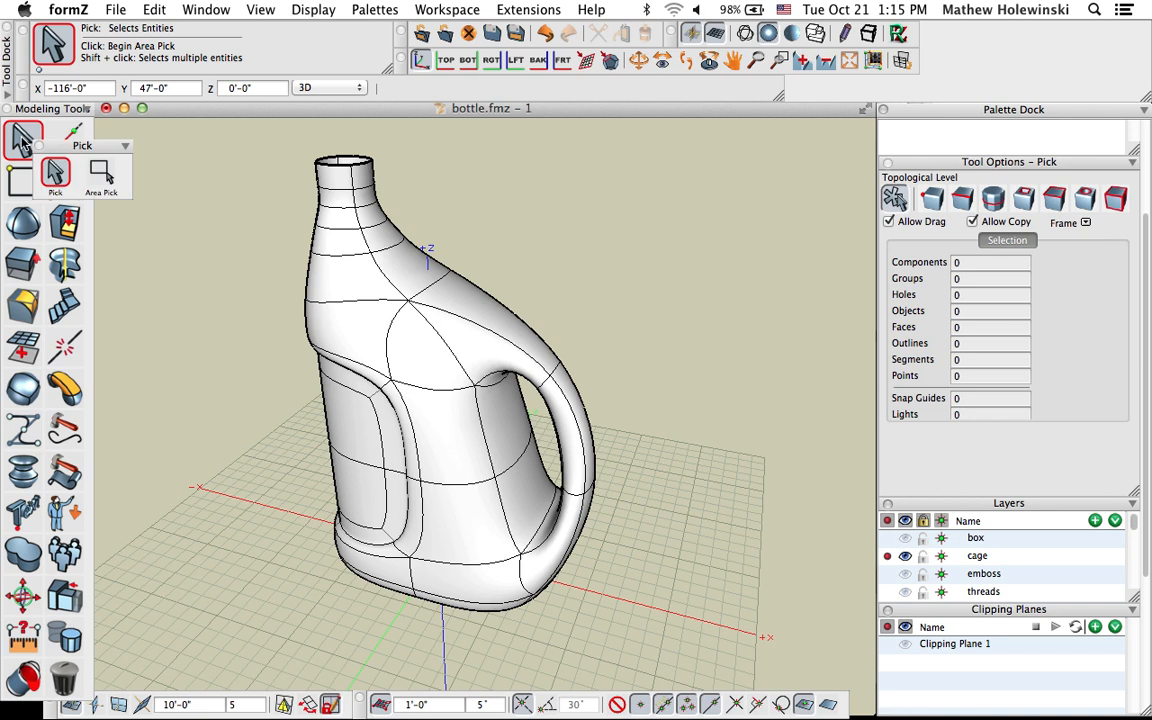
left_click(56, 162)
left_click(406, 327)
right_click(409, 323)
left_click(459, 372)
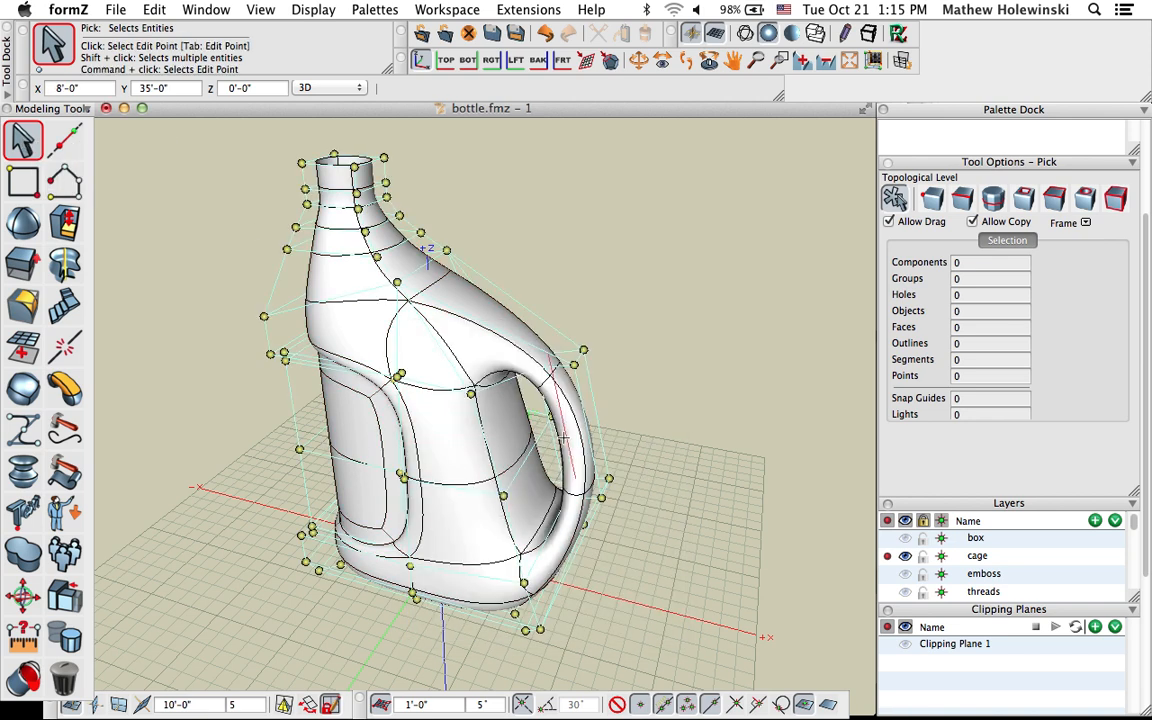
Try raising the control points at the top of the handle by 11'-0" perpendicular to the reference plane, and undo the move
middle_click_drag(459, 372, 677, 484)
middle_click_drag(652, 404, 520, 571)
left_click_drag(540, 547, 538, 506)
middle_click_drag(686, 531, 590, 284)
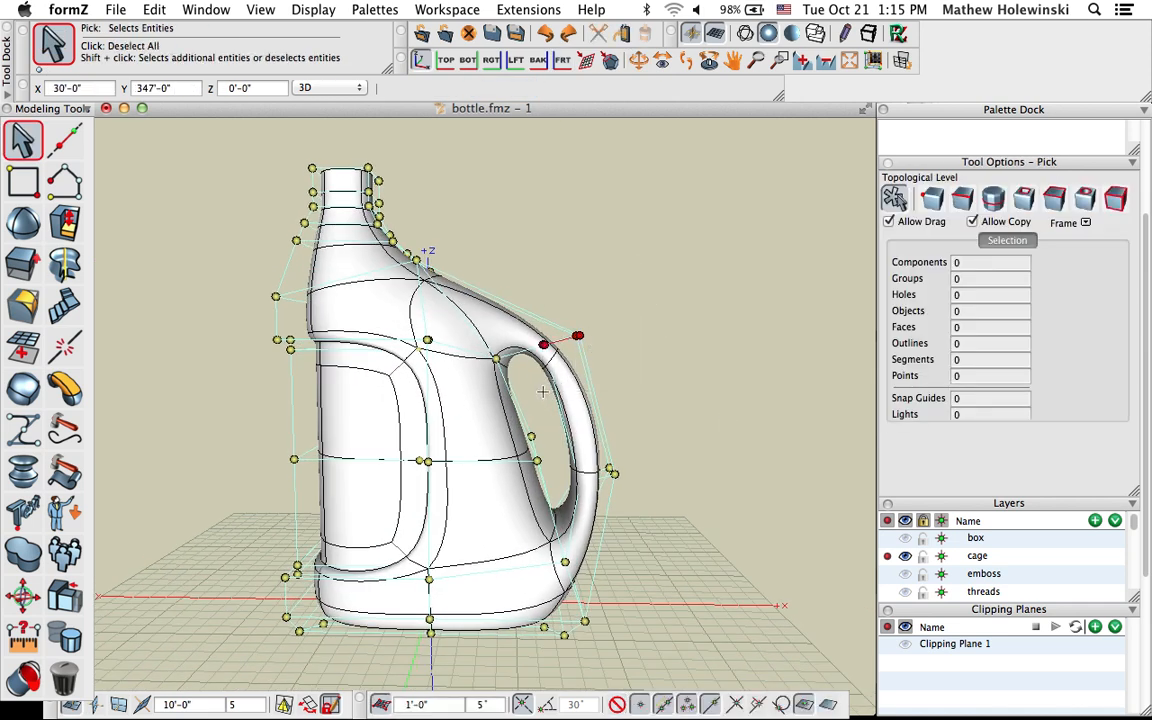
left_click(555, 365)
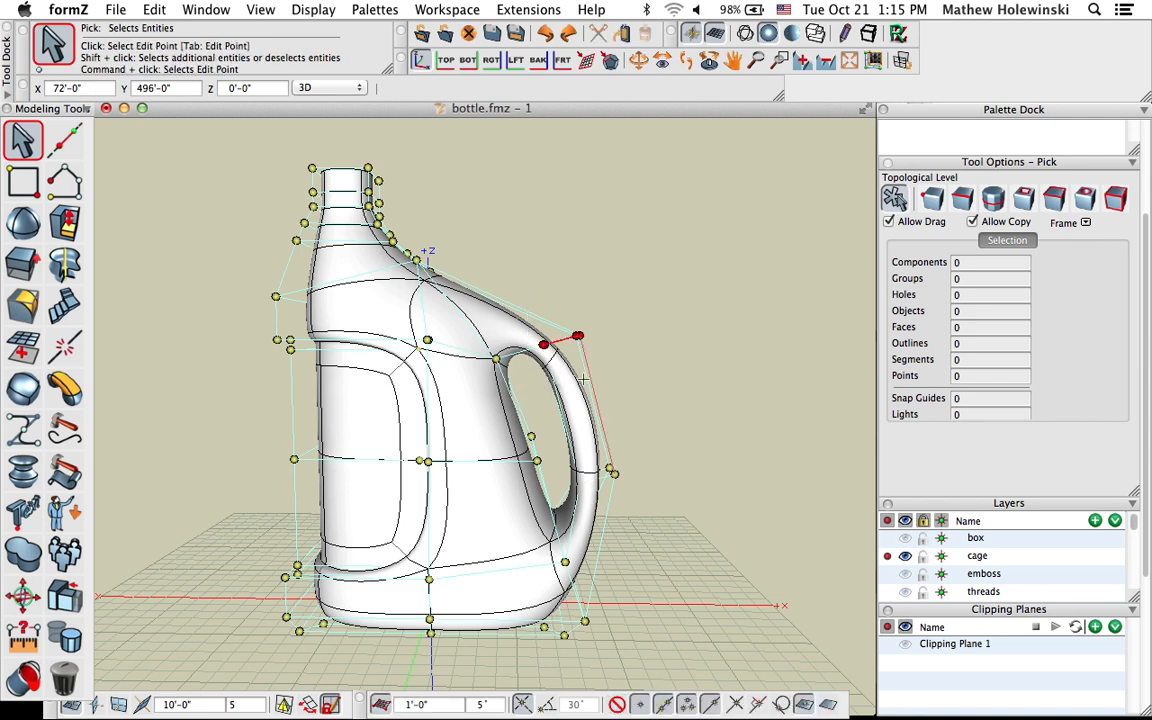
left_click(659, 603)
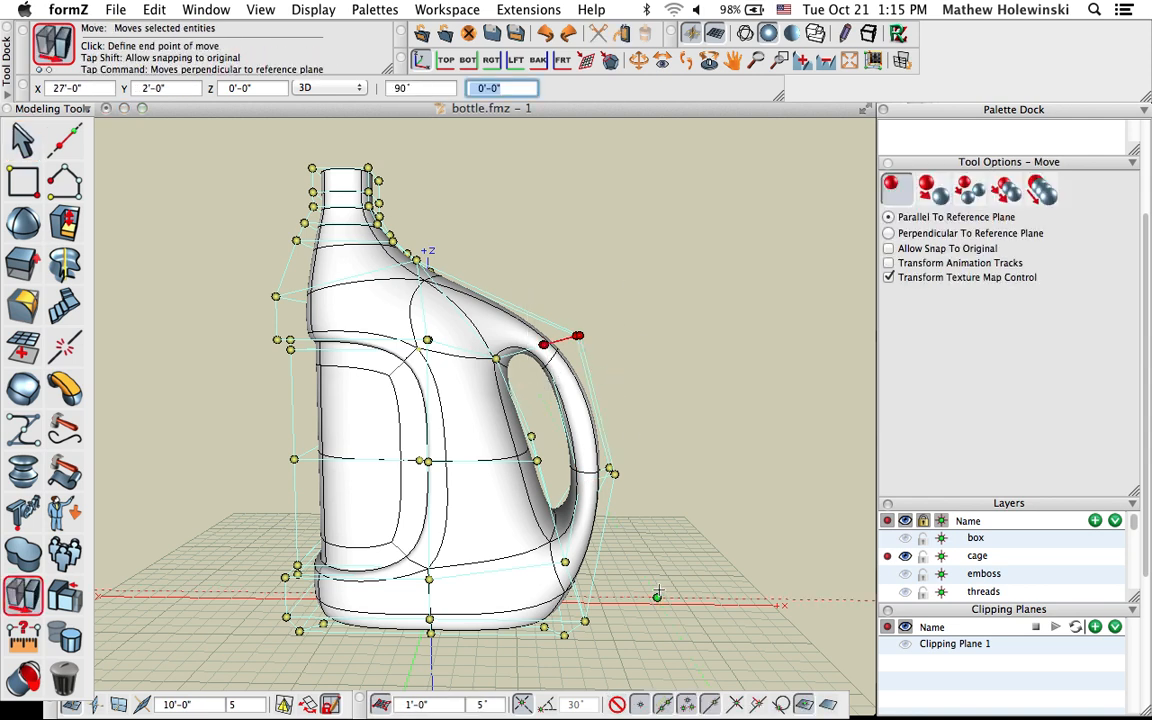
key("super")
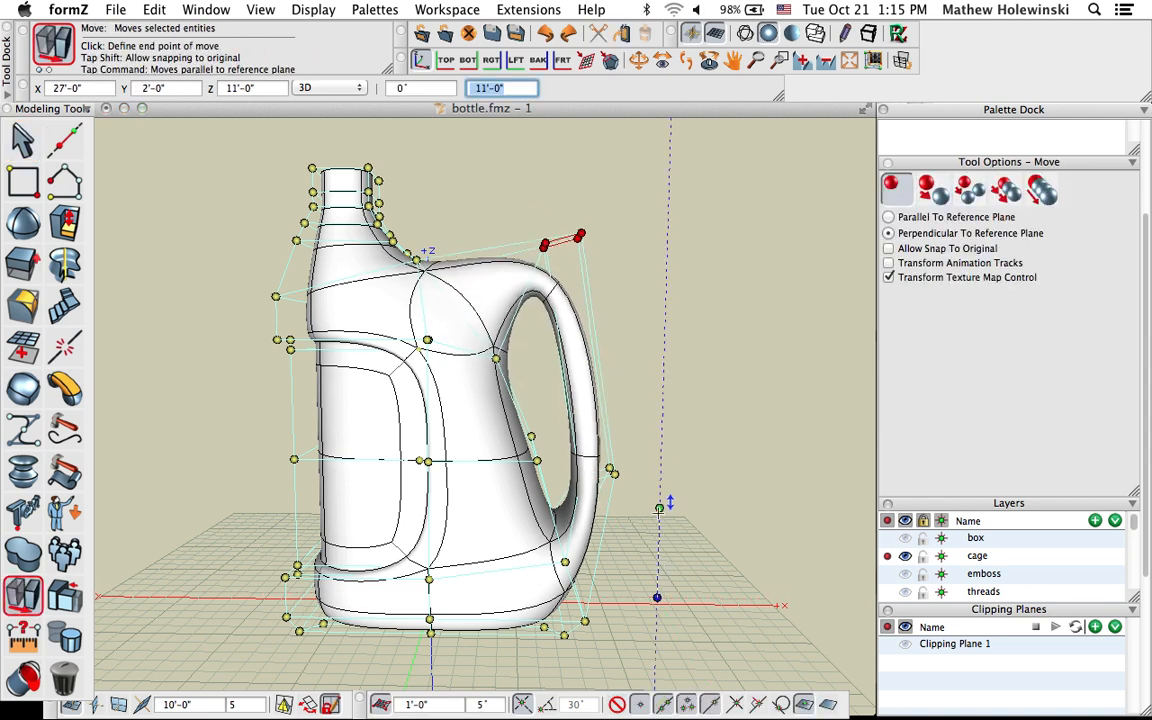
left_click(661, 511)
key("super+z")
Deselect the handle's control points and hide the bottle's control cage
middle_click_drag(762, 528, 692, 604)
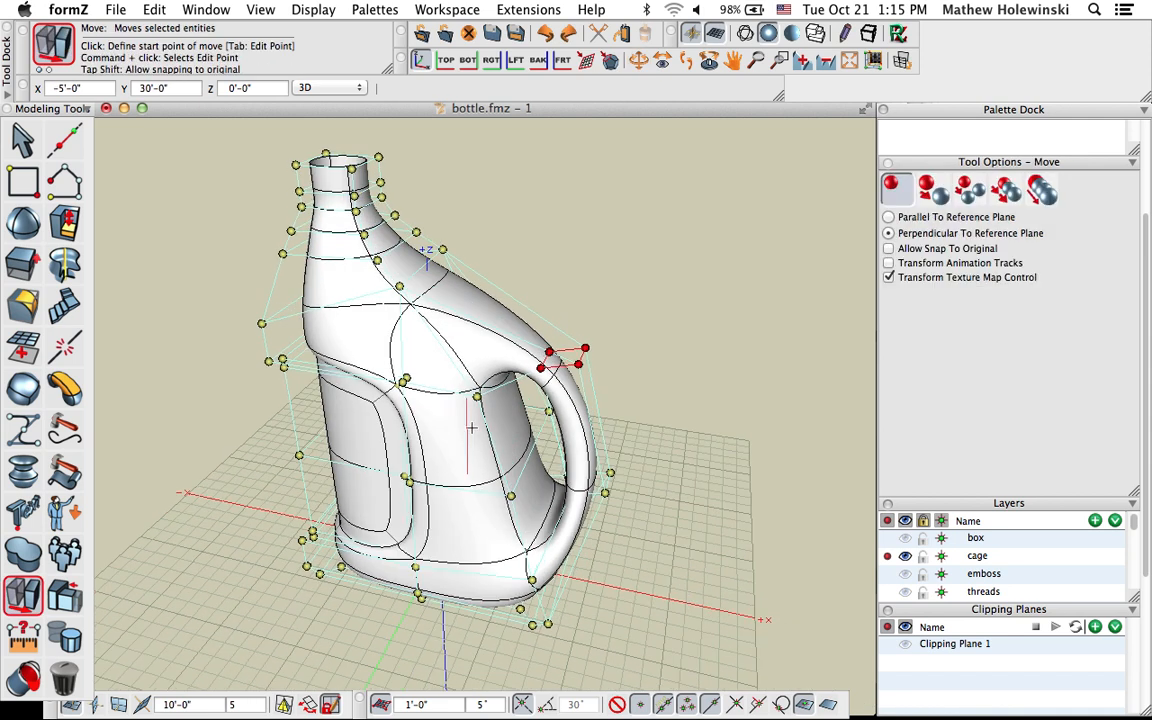
left_click(23, 140)
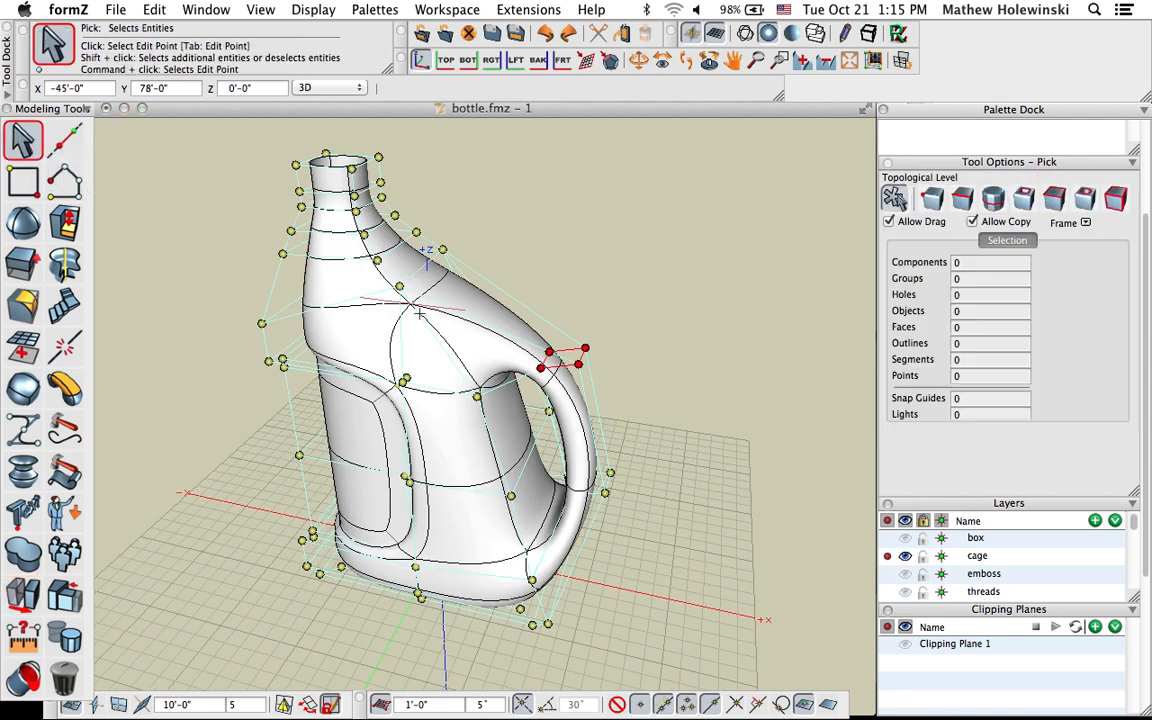
left_click(663, 303)
middle_click_drag(663, 303, 620, 305)
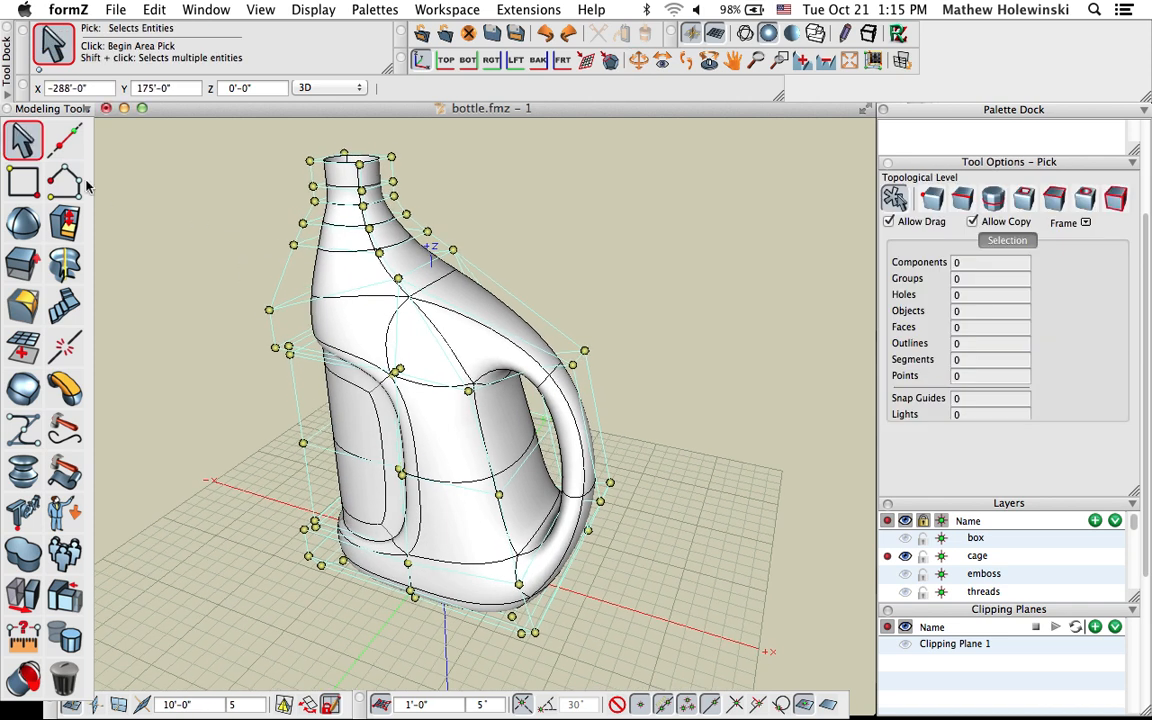
right_click(320, 296)
left_click(355, 356)
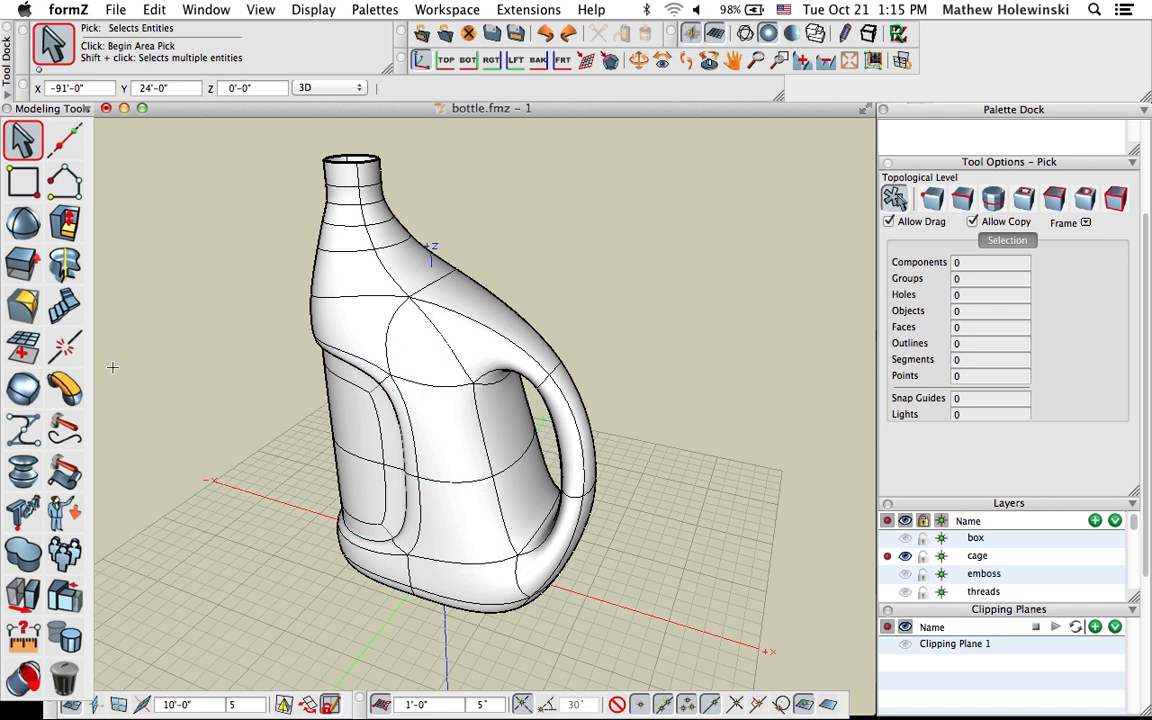
Convert the subdivision bottle with Subdivision Convert set to Convert to NURBS, and inspect the converted surface
left_click_drag(27, 391, 195, 428)
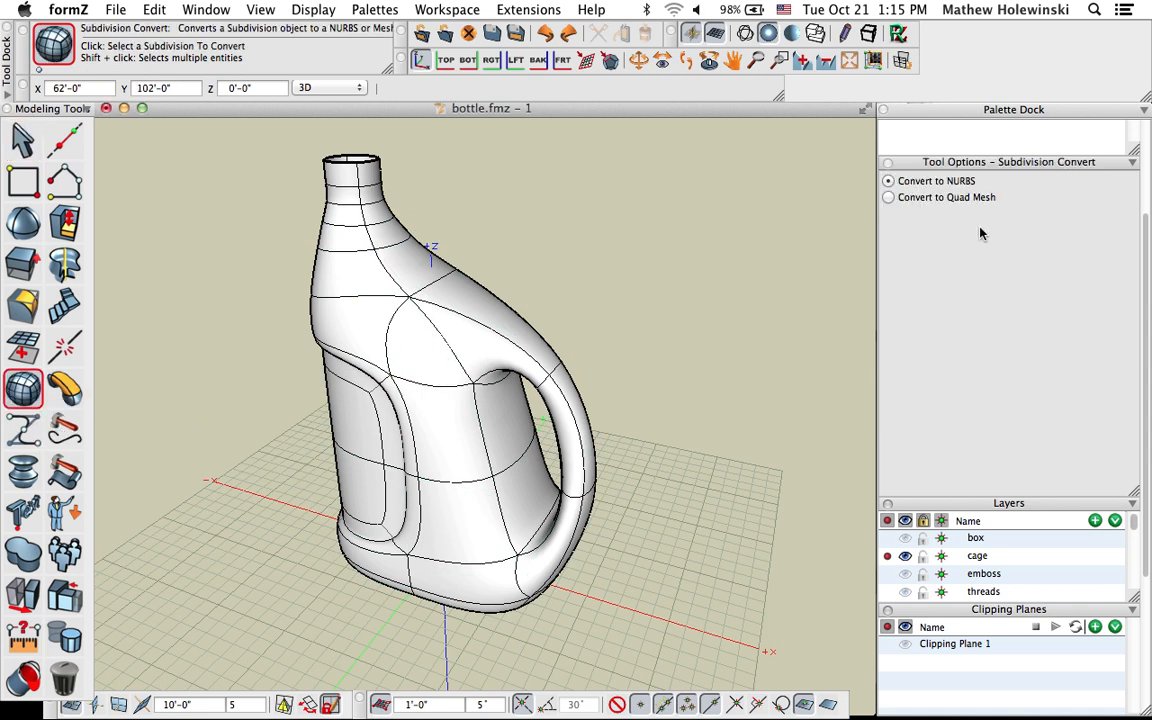
left_click(889, 197)
left_click(922, 184)
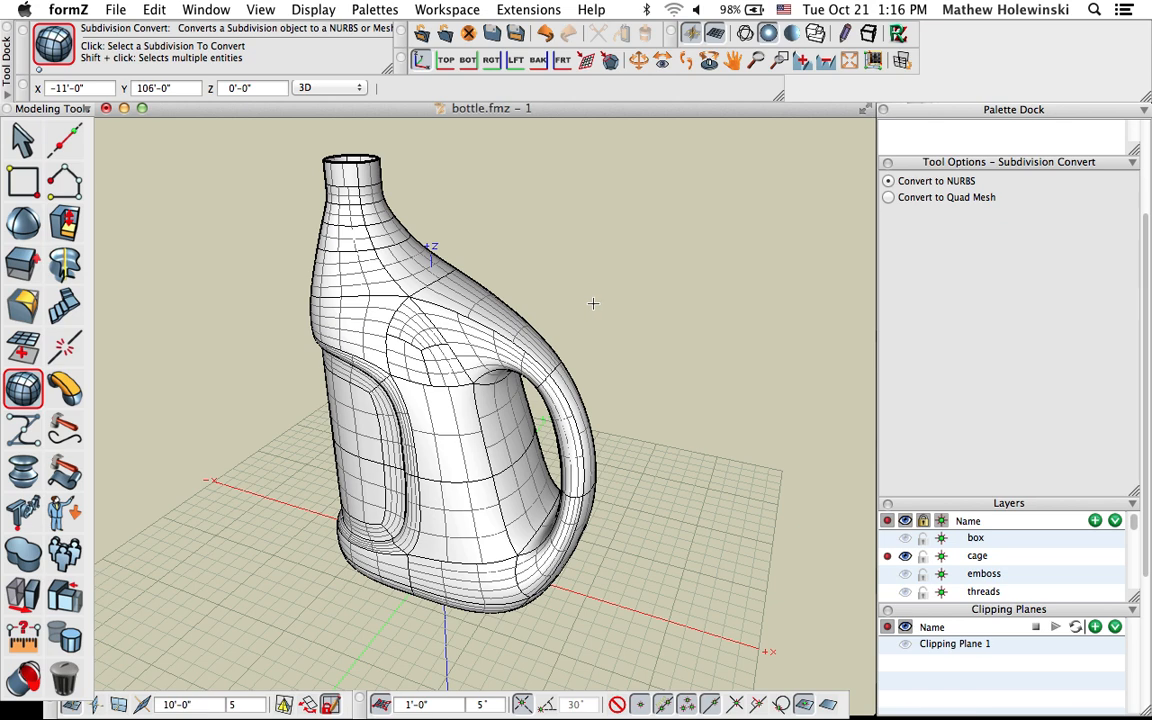
middle_click_drag(690, 402, 734, 401)
scroll(682, 381, "down", 1)
middle_click_drag(493, 354, 668, 450)
left_click(66, 258)
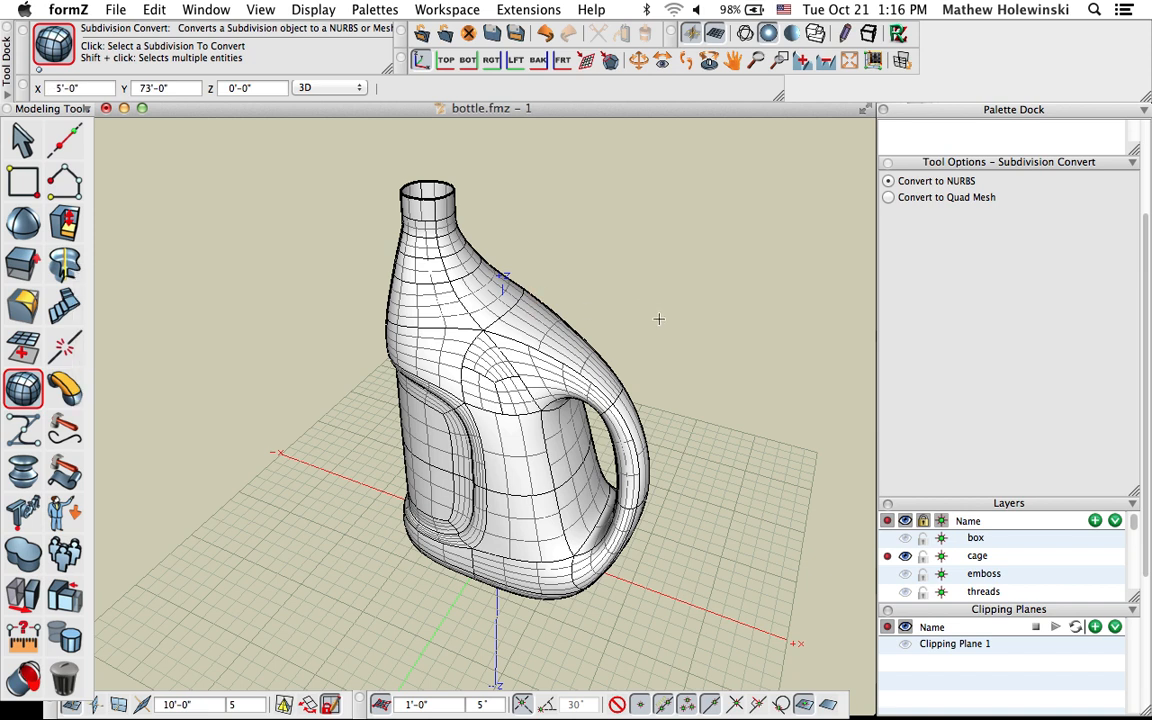
Cut through the bottle with Clipping Plane 1 to examine its interior, and turn the clipping plane off again
middle_click_drag(661, 319, 631, 288)
scroll(547, 412, "up", 2)
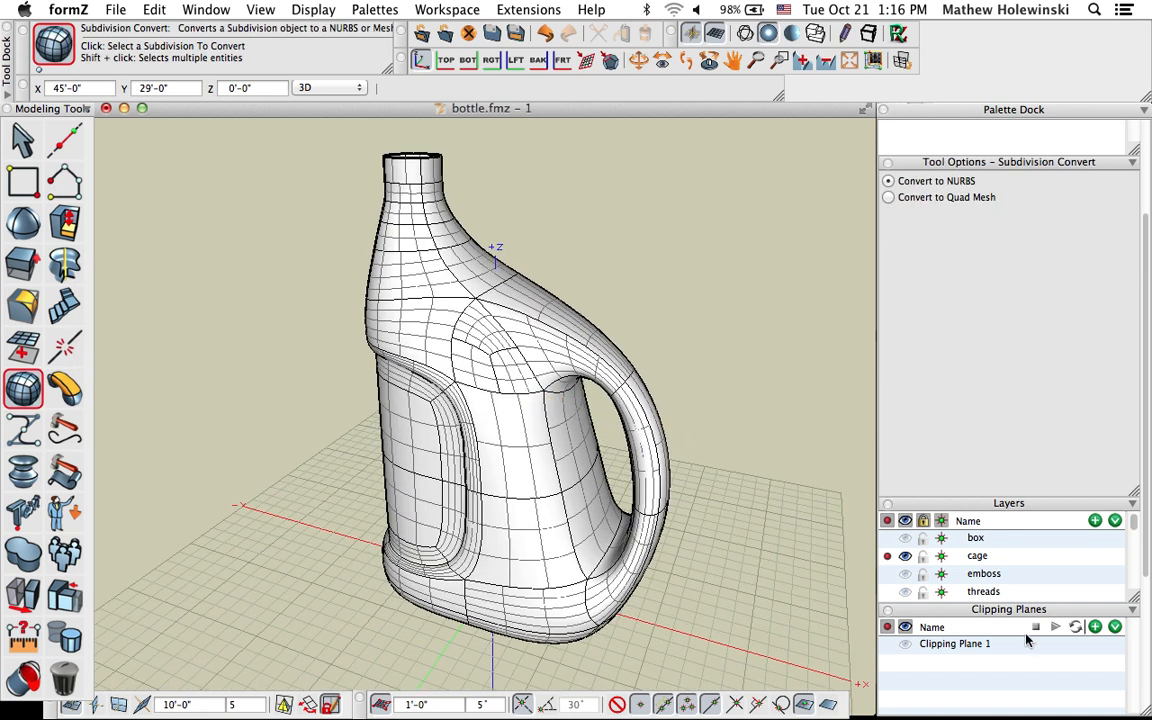
left_click(888, 649)
left_click(887, 645)
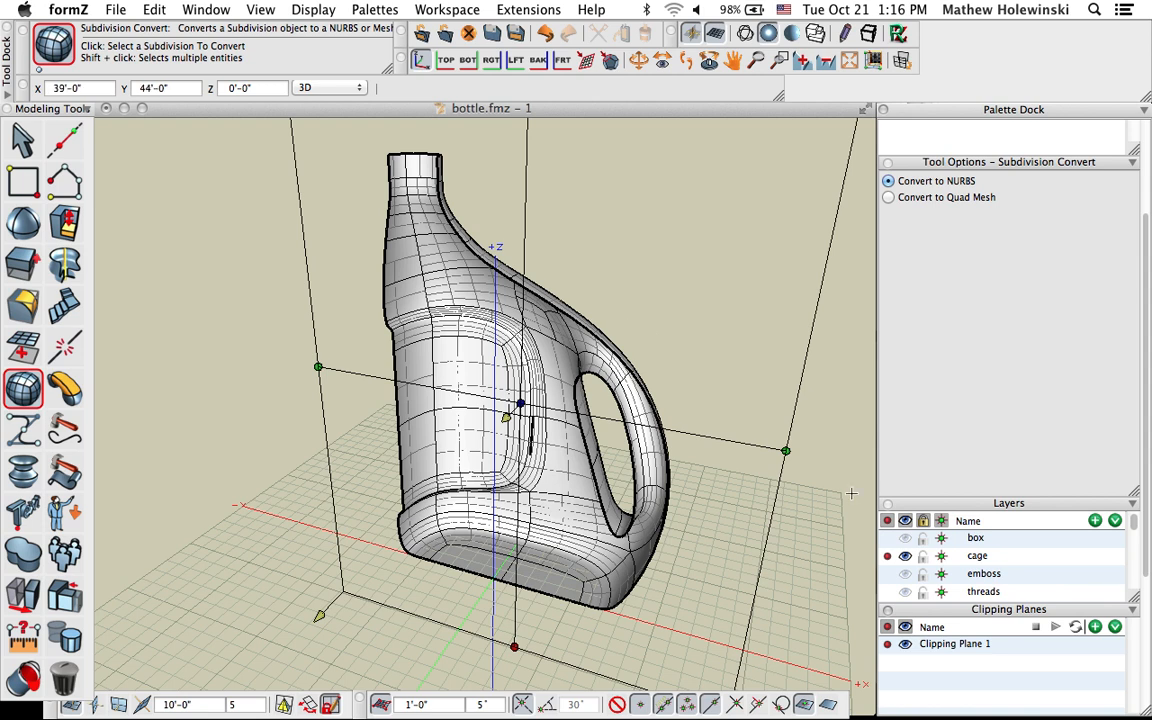
left_click(888, 648)
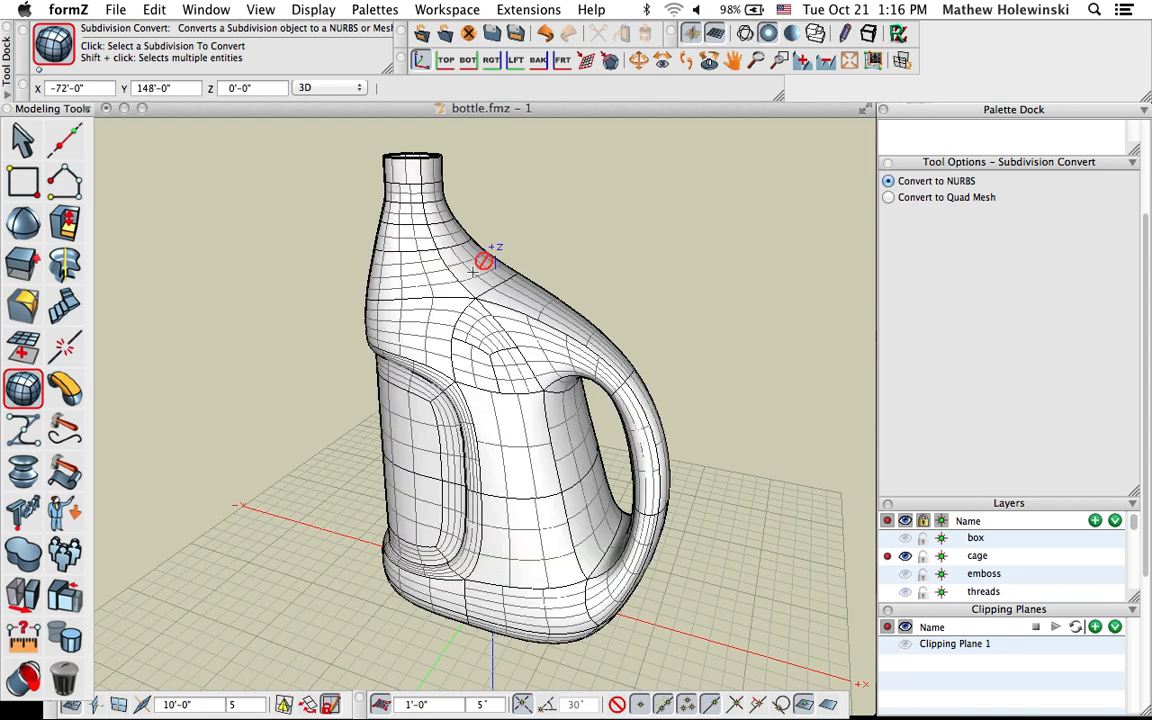
Thicken the NURBS bottle with In justification and a thickness of 0'-6"
middle_click_drag(568, 262, 591, 267)
left_click(64, 264)
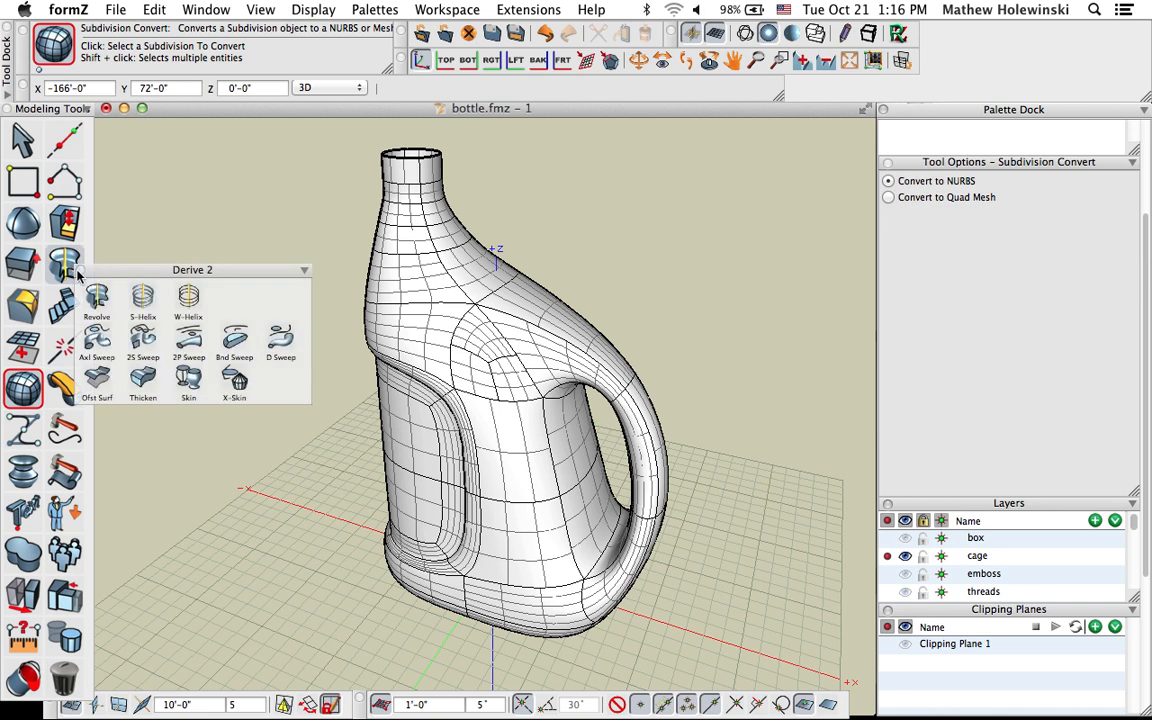
left_click(130, 340)
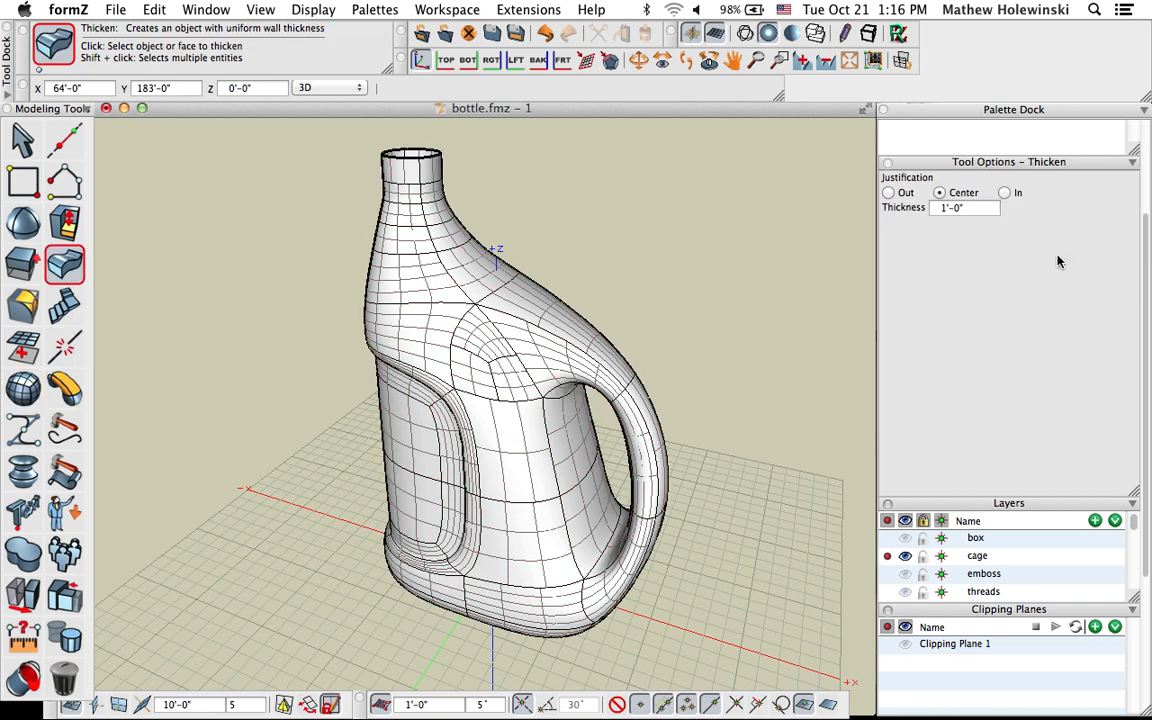
left_click(1005, 193)
left_click(928, 208)
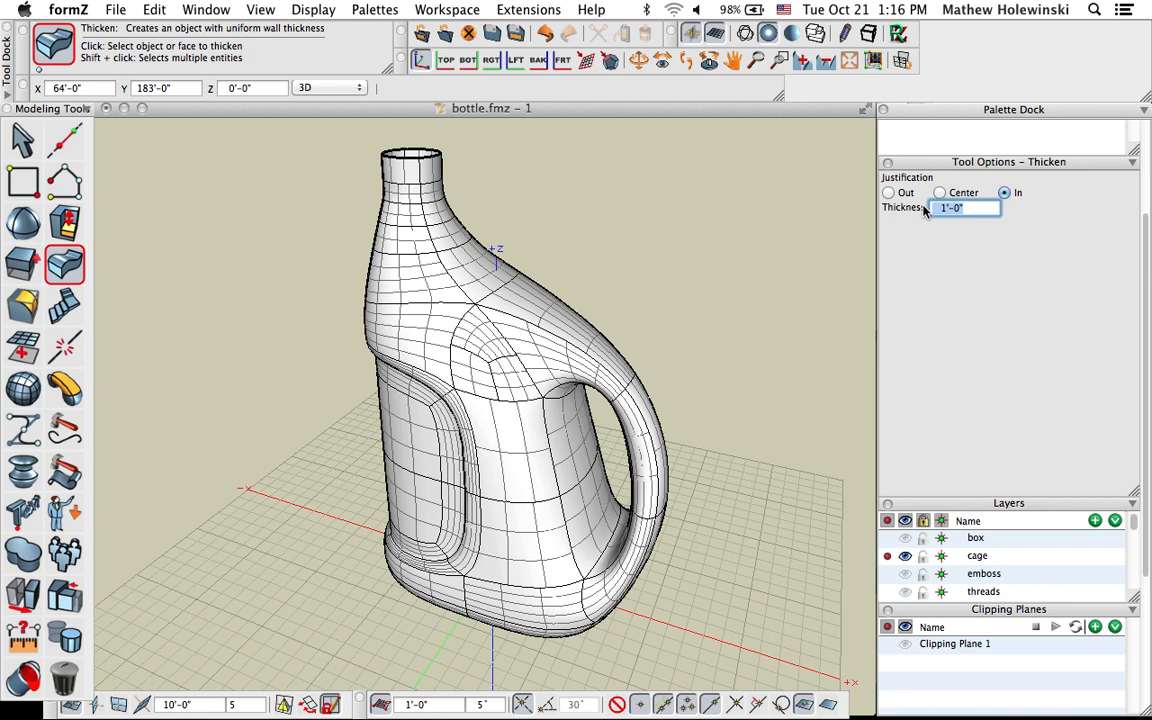
type("6")
key("Return")
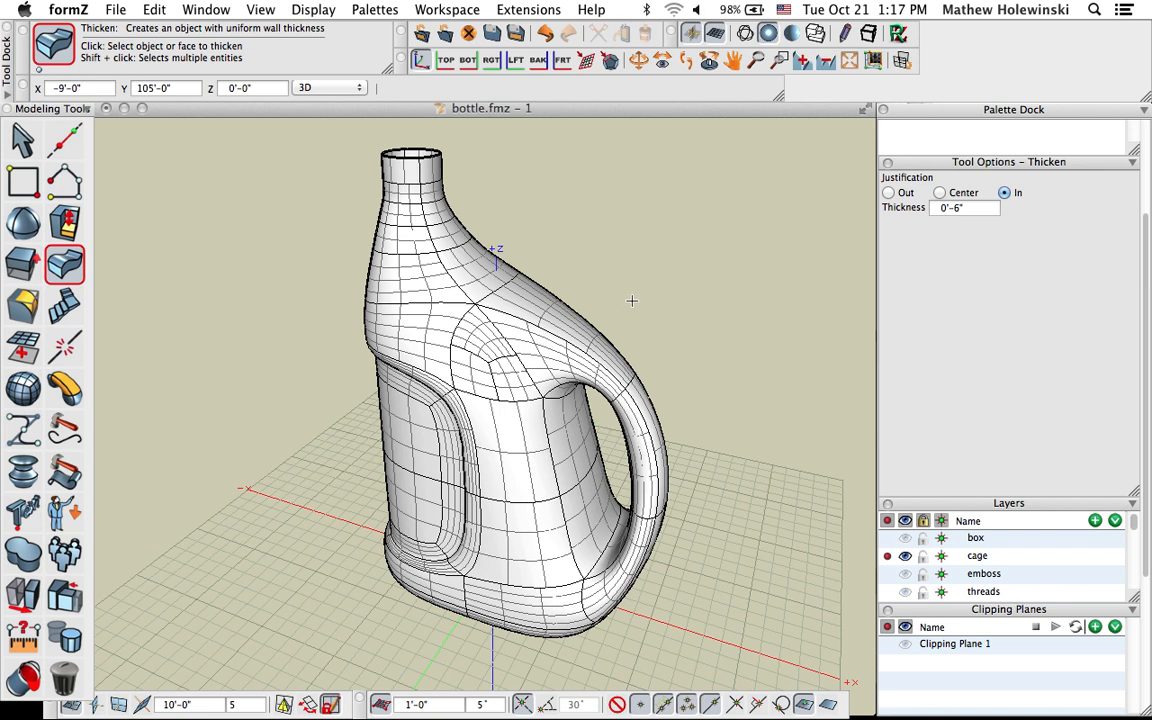
mouse_move(656, 253)
middle_mouse_down()
mouse_move(640, 271)
mouse_move(642, 258)
middle_mouse_up()
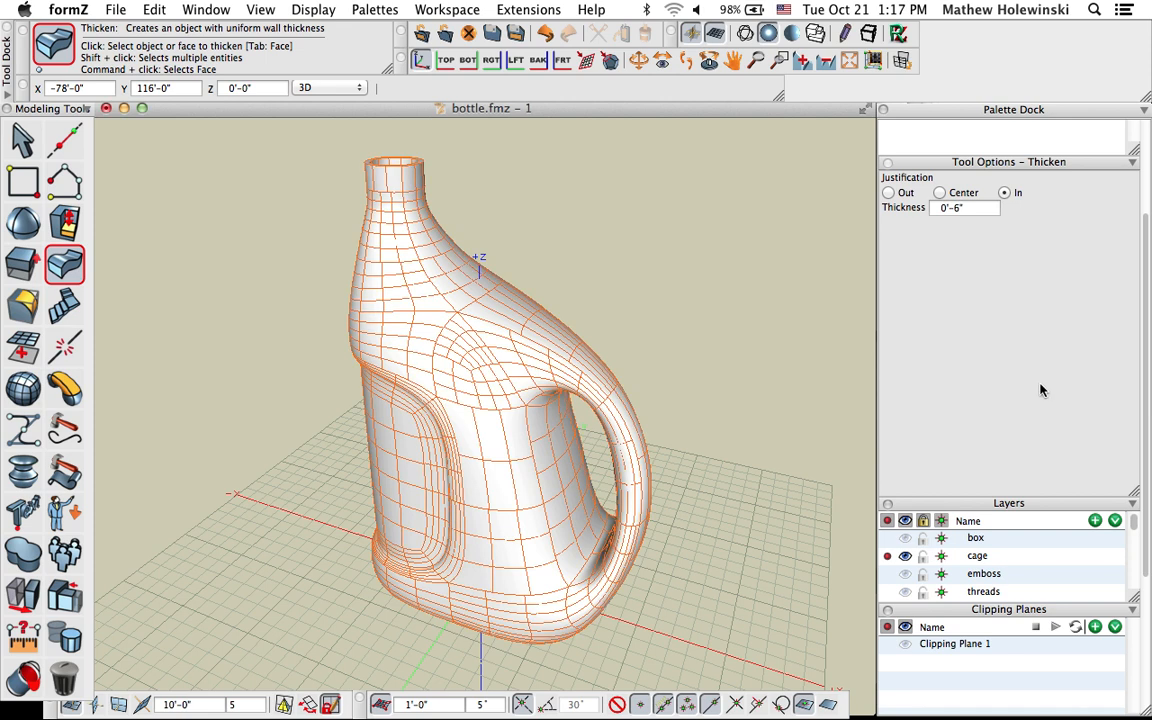
Examine the wall thickness at the rim of the bottle's neck and deselect the bottle
scroll(394, 163, "up", 10)
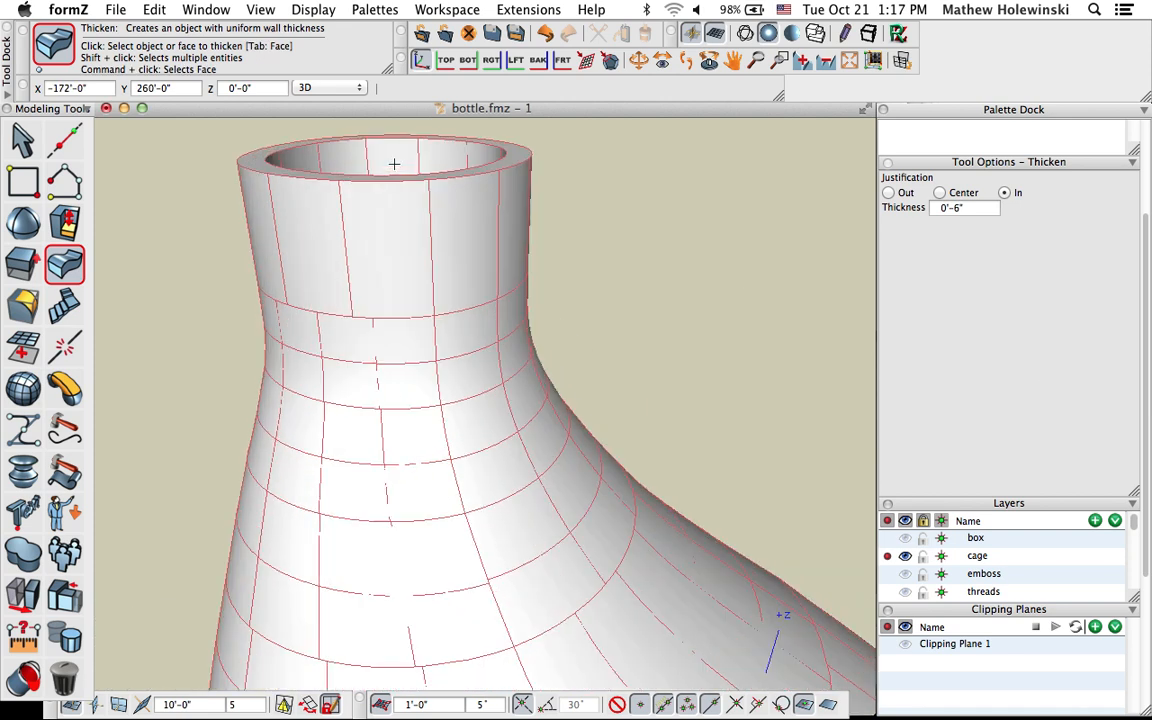
scroll(372, 172, "down", 8)
mouse_move(545, 240)
middle_mouse_down()
mouse_move(571, 320)
mouse_move(560, 225)
middle_mouse_up()
scroll(388, 259, "down", 8)
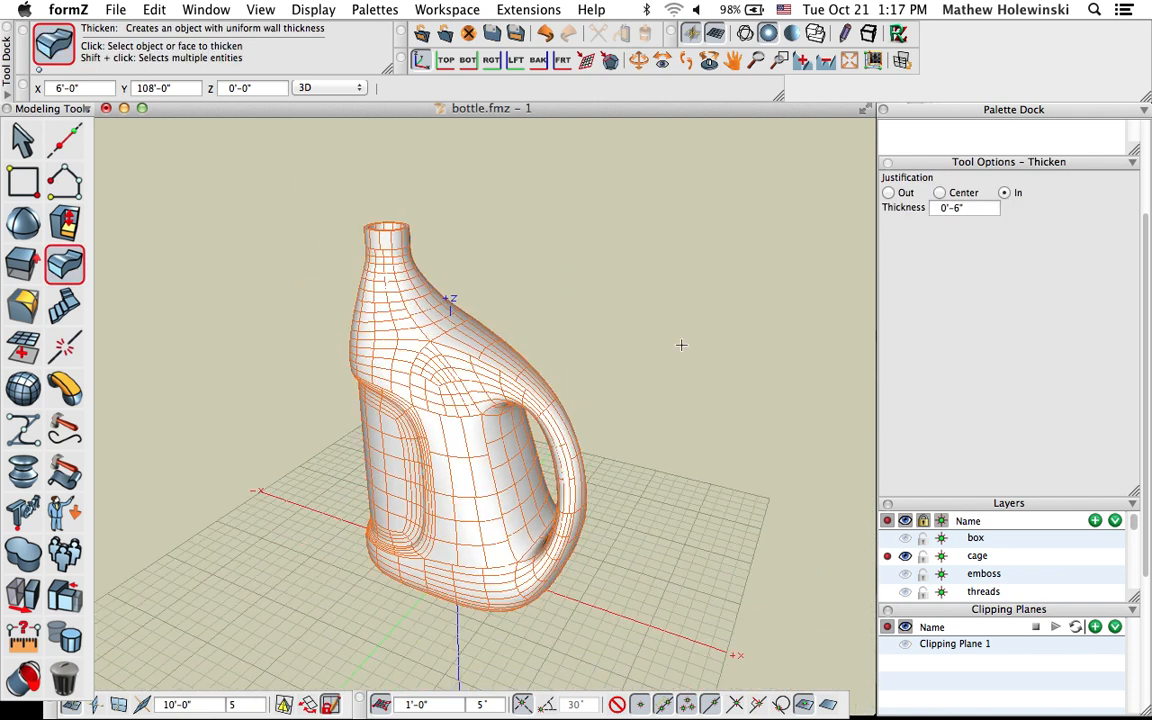
left_click(25, 132)
middle_click_drag(624, 349, 678, 319)
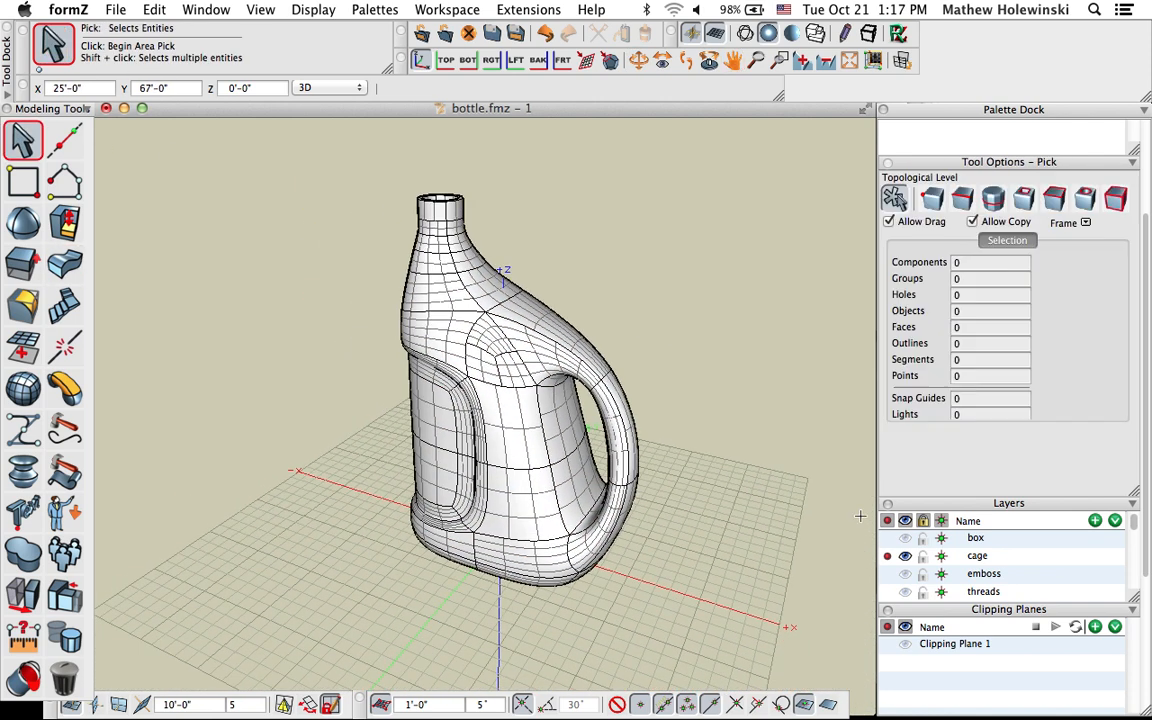
Section the bottle with Clipping Plane 1 to examine its walls, turn the plane off, and look down through the neck opening
left_click(888, 645)
scroll(616, 450, "up", 5)
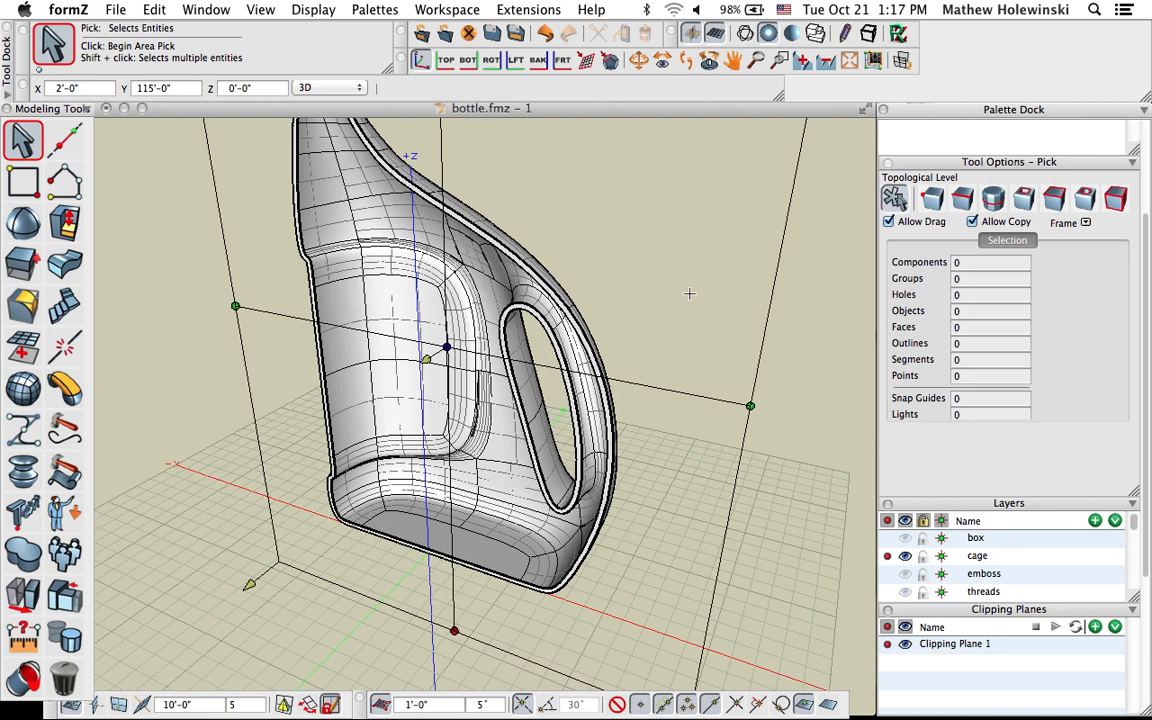
left_click(886, 645)
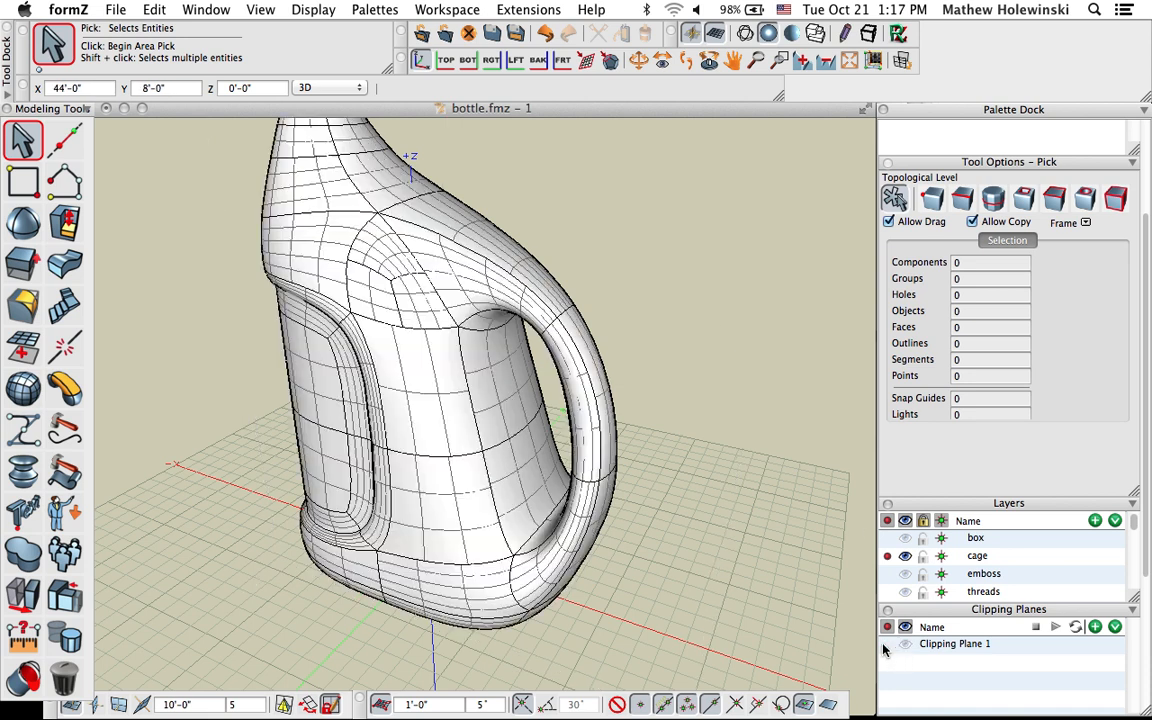
middle_click_drag(590, 228, 690, 370)
mouse_move(392, 240)
middle_mouse_down()
mouse_move(450, 213)
mouse_move(465, 230)
middle_mouse_up()
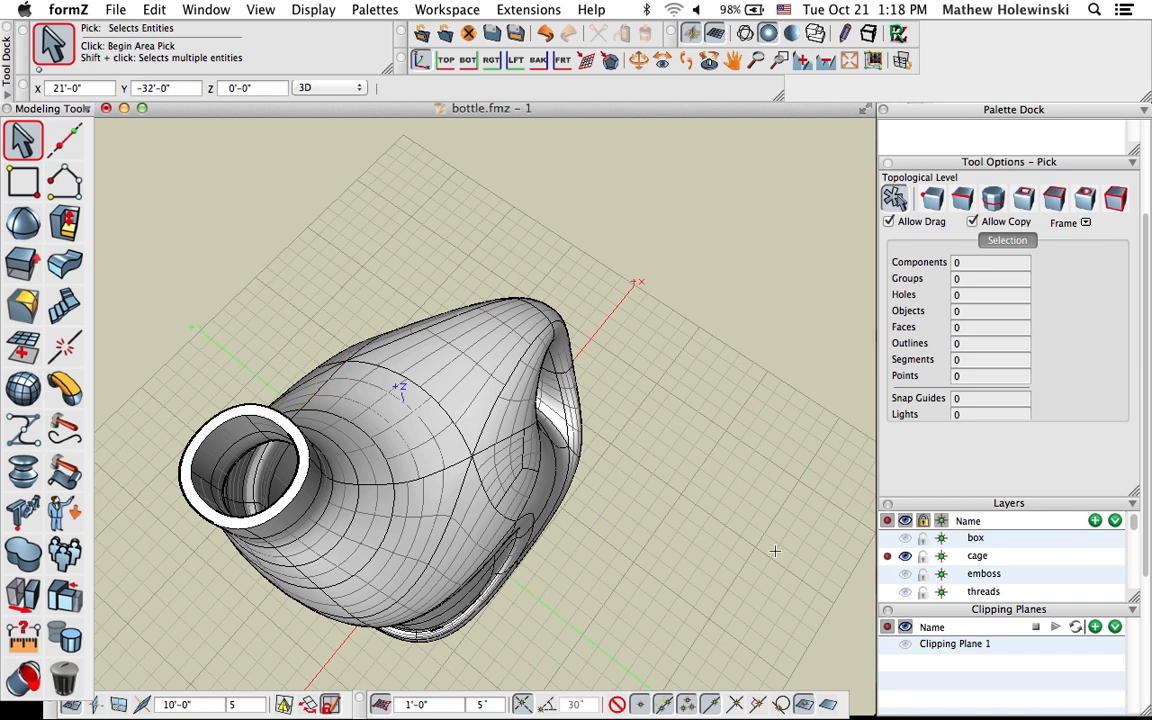
middle_click_drag(774, 551, 440, 410)
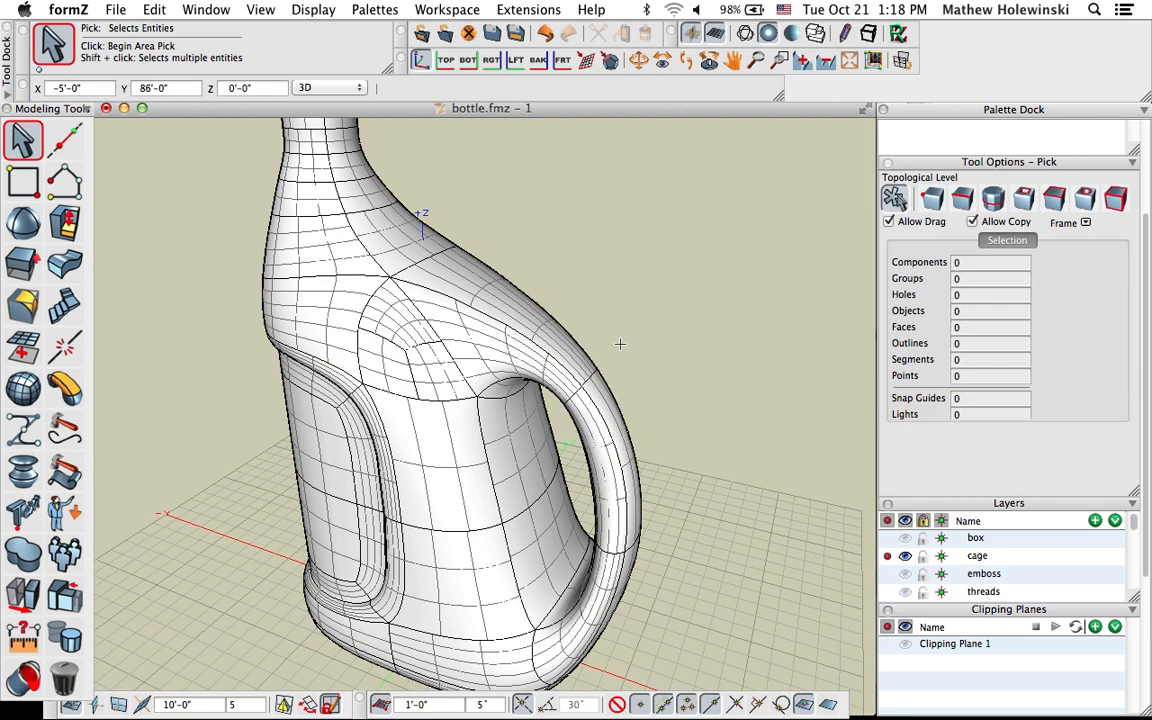
scroll(620, 344, "down", 3)
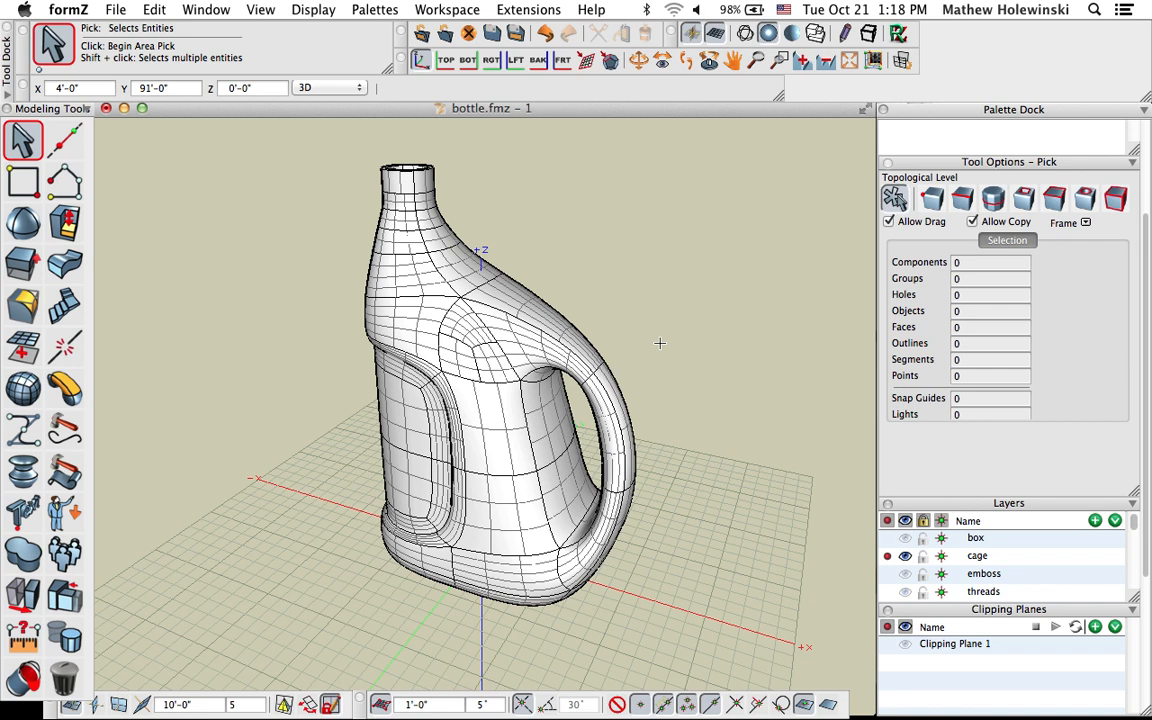
middle_click_drag(705, 380, 727, 417)
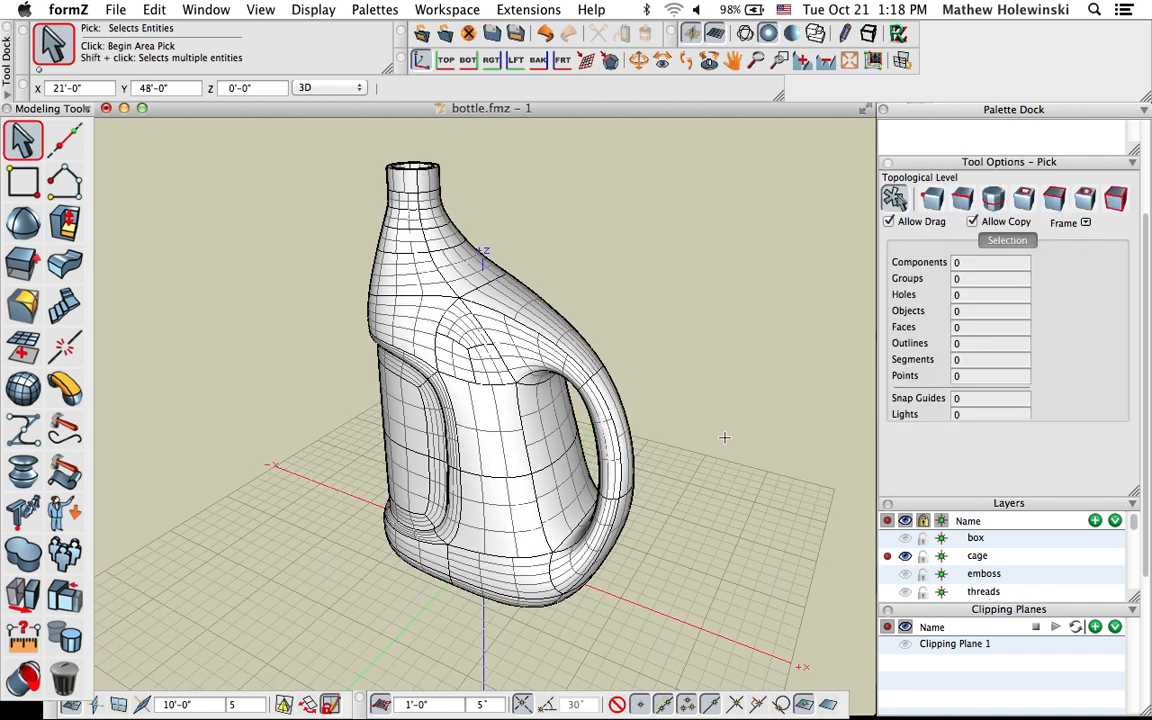
scroll(515, 242, "up", 2)
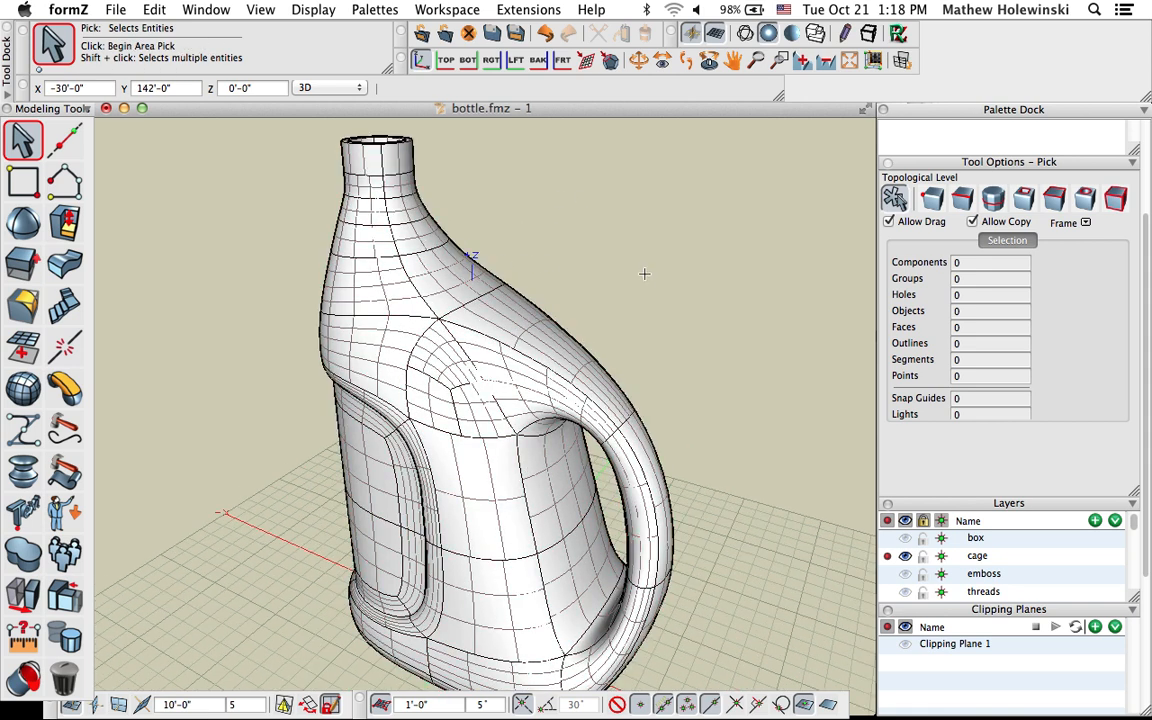
scroll(644, 308, "down", 1)
scroll(644, 308, "down", 2)
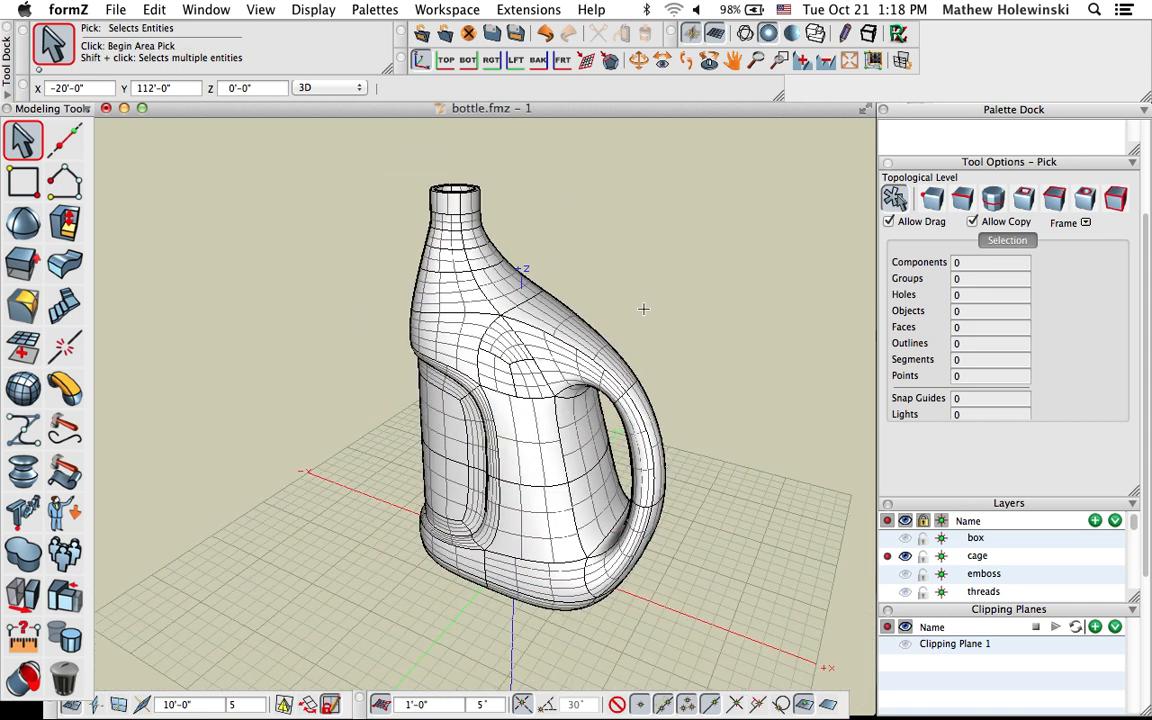
scroll(643, 306, "up", 2)
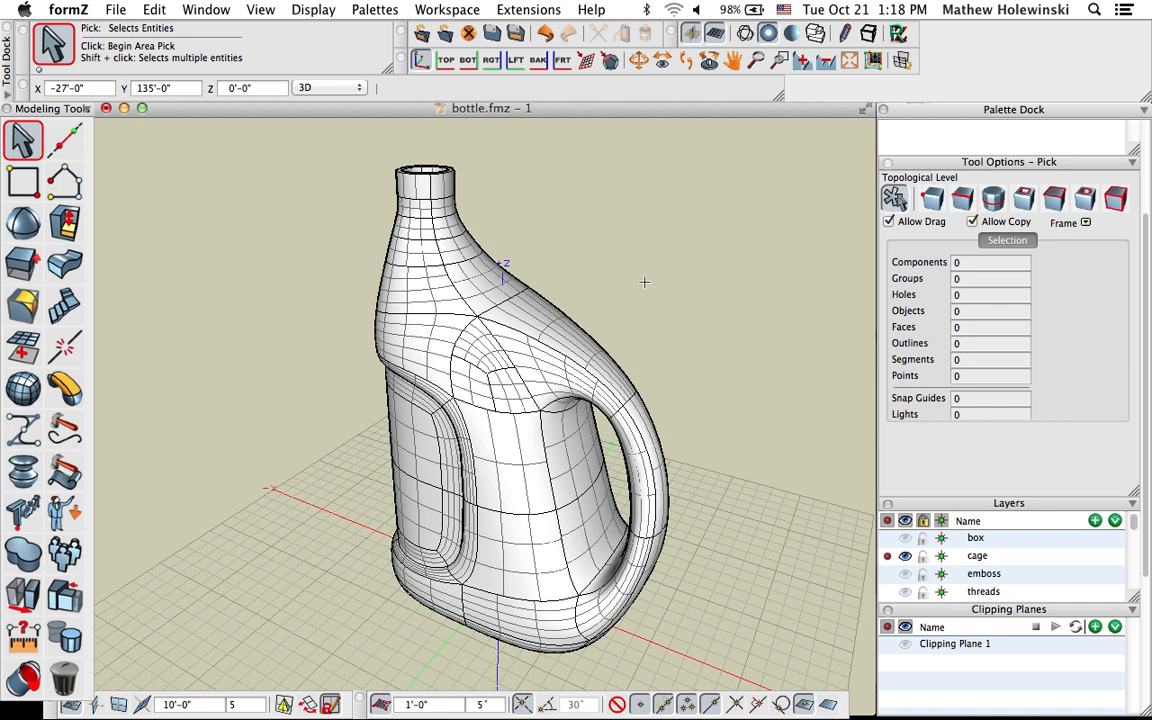
mouse_move(655, 289)
middle_mouse_down()
mouse_move(600, 295)
mouse_move(650, 303)
middle_mouse_up()
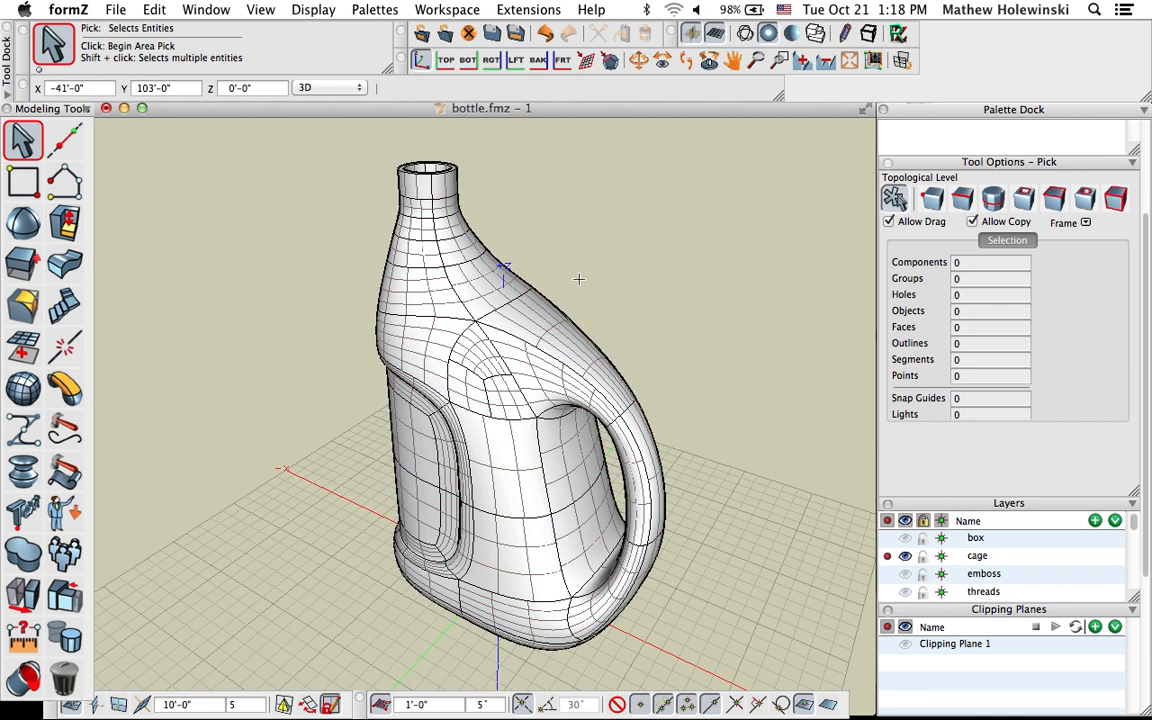
middle_click_drag(579, 279, 615, 286)
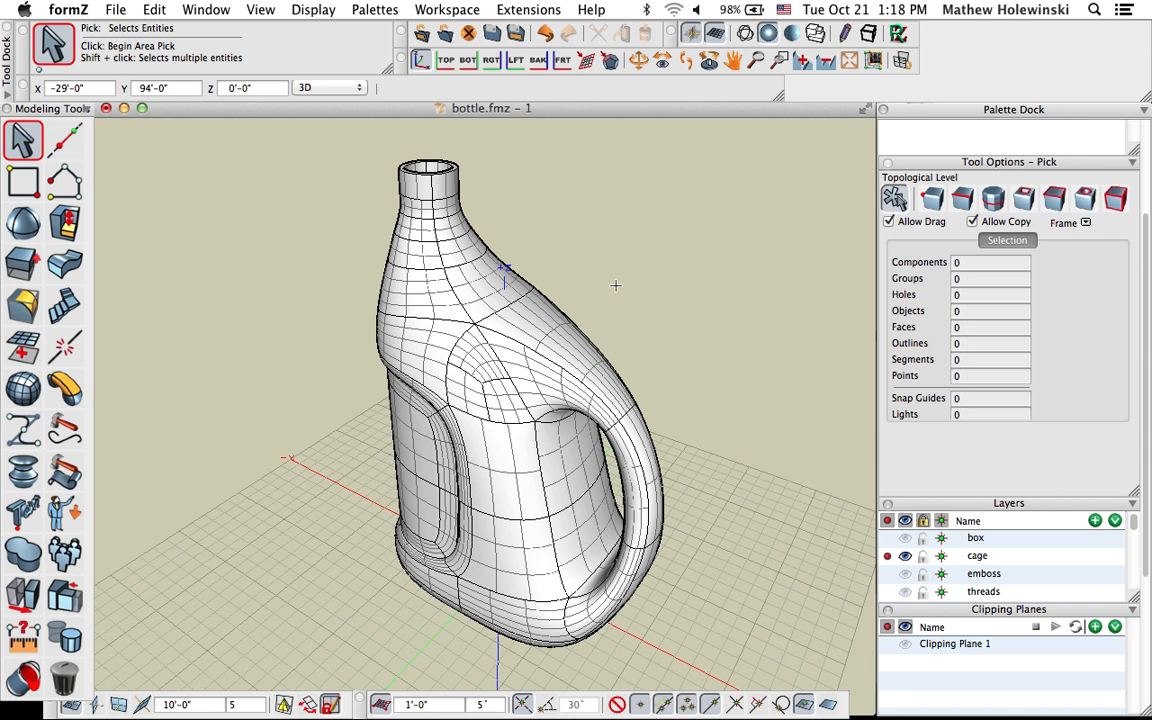
Unstitch the face on the bottle's shoulder, between the neck and the handle, from the thickened body
scroll(520, 274, "up", 4)
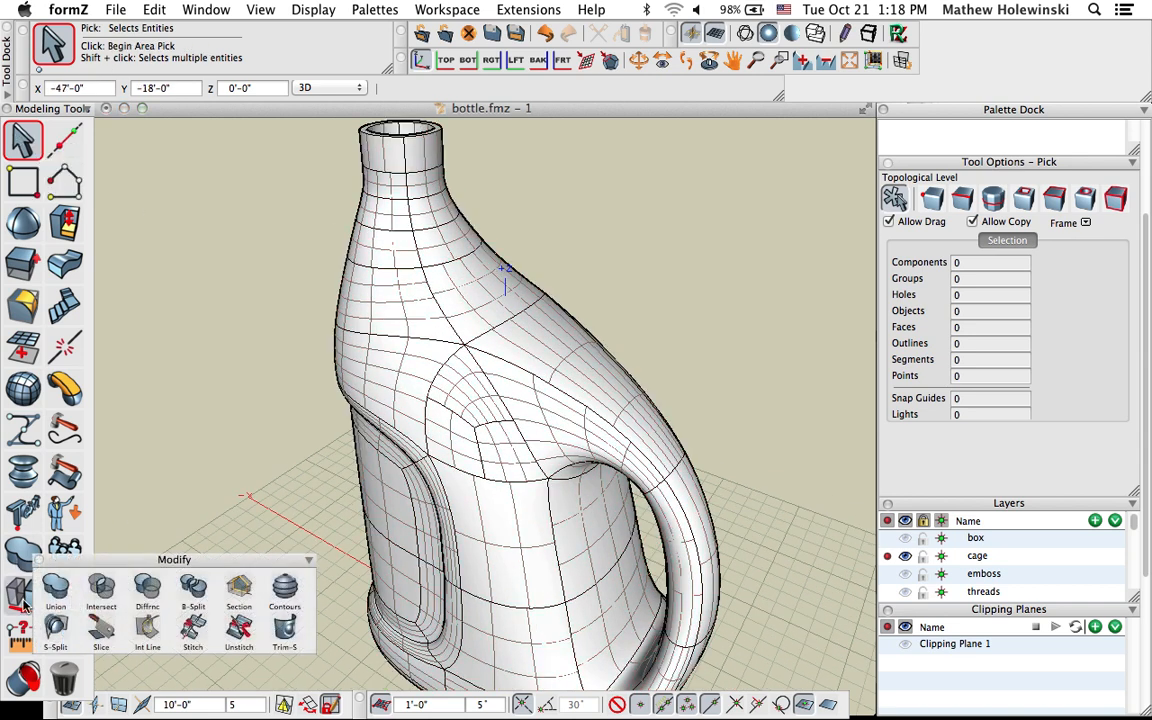
mouse_move(30, 600)
mouse_move(22, 550)
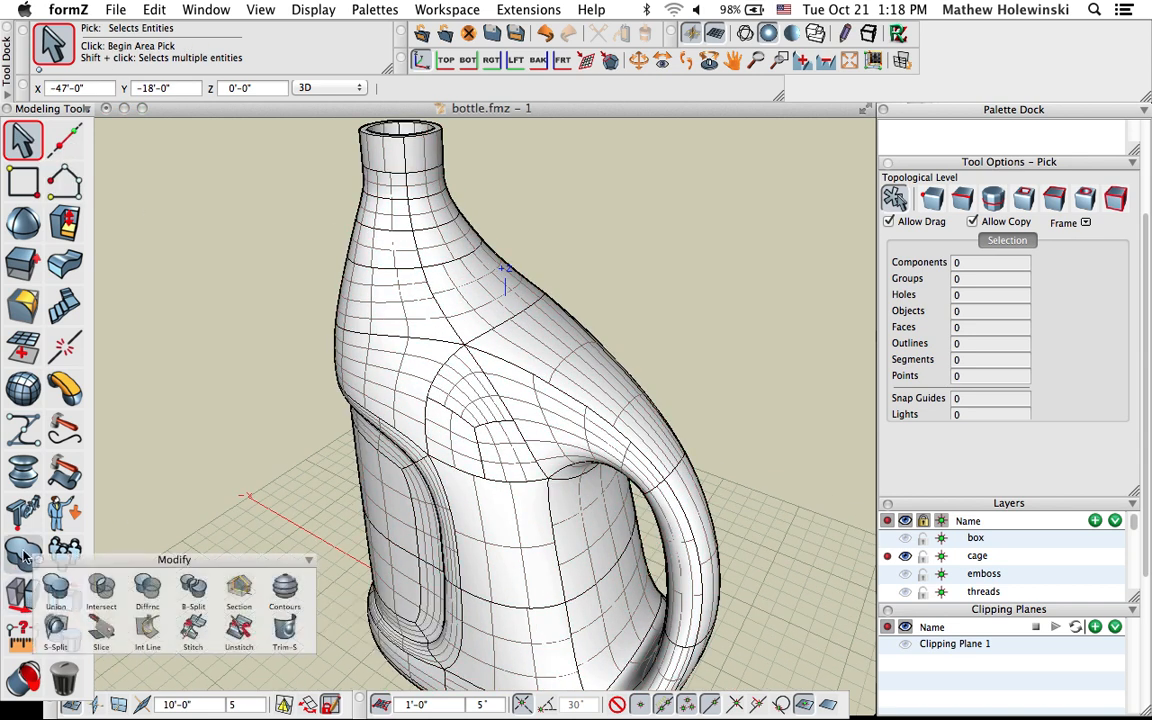
left_click(238, 636)
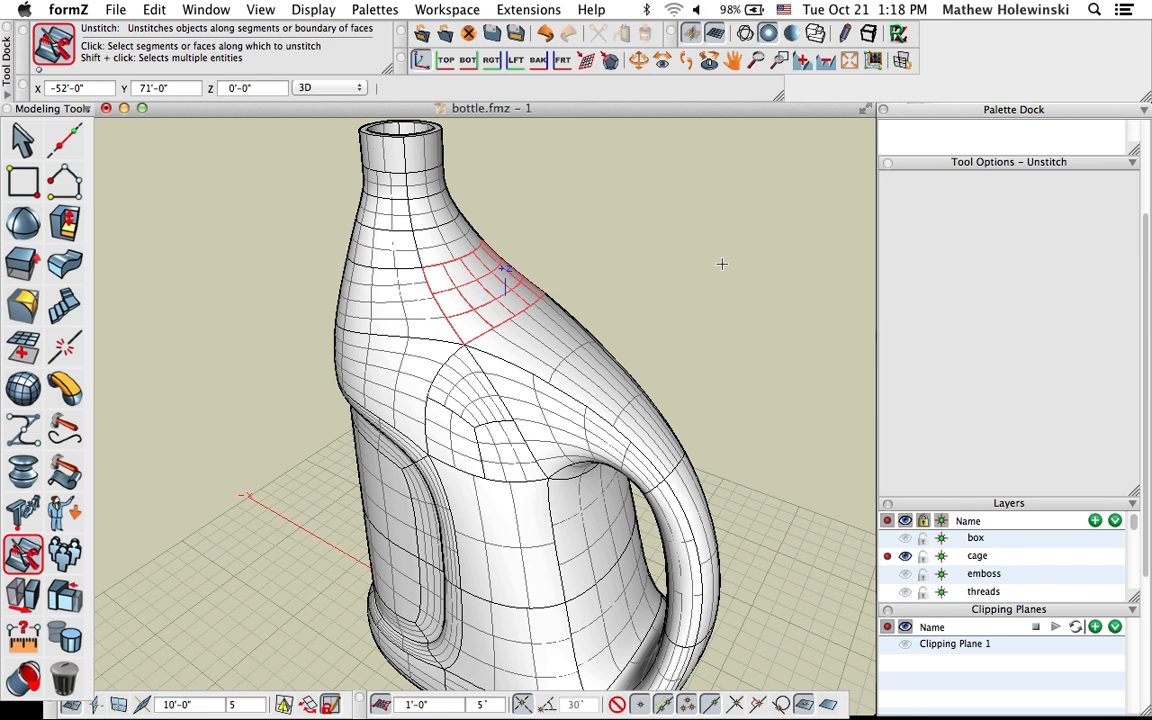
left_click(505, 278)
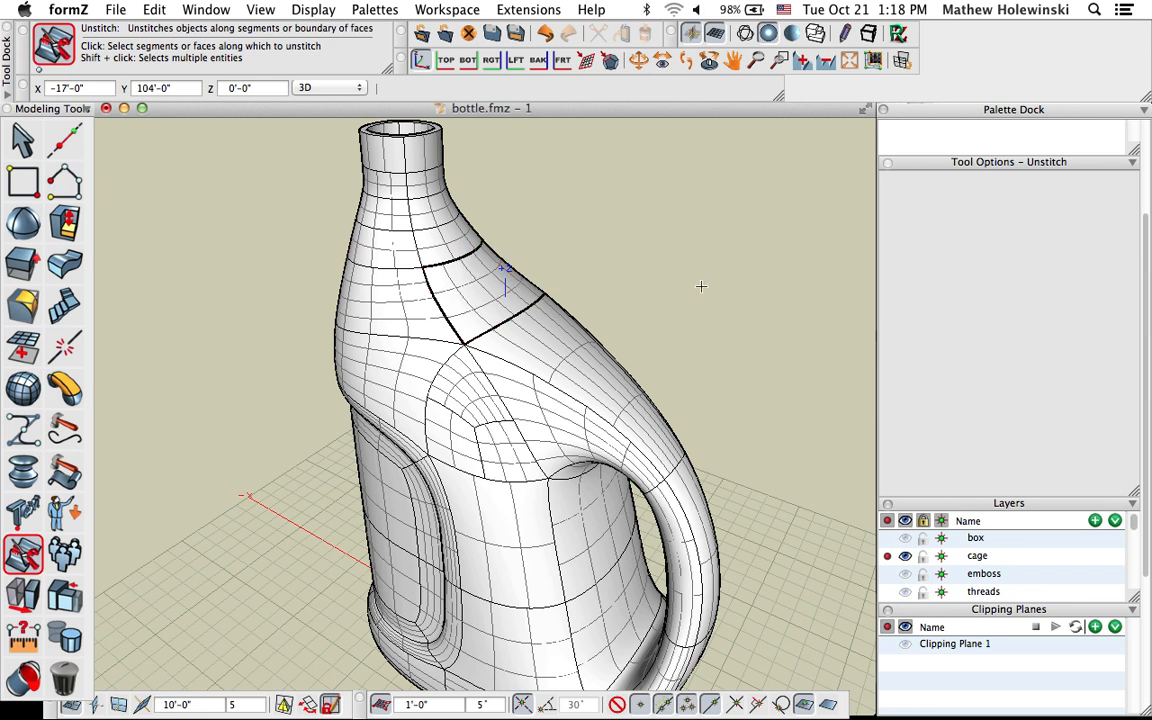
scroll(680, 280, "down", 2)
Select the unstitched shoulder face and isolate it from the rest of the bottle
left_click(22, 140)
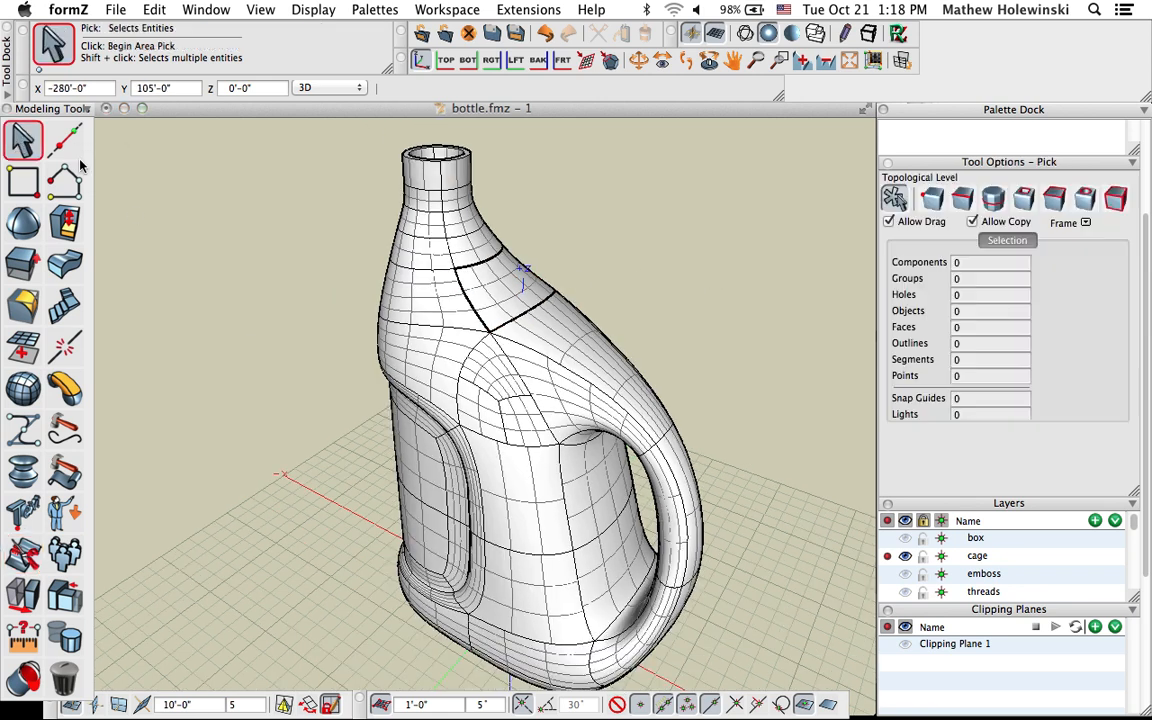
left_click(457, 263)
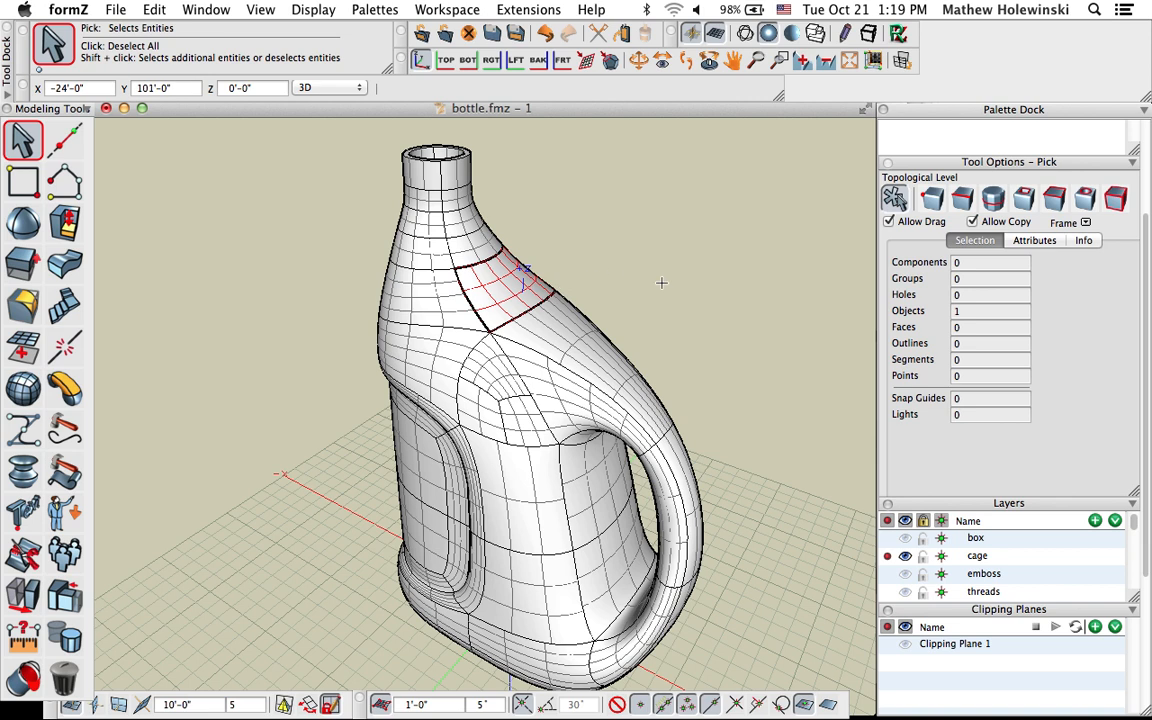
key("super+shift+h")
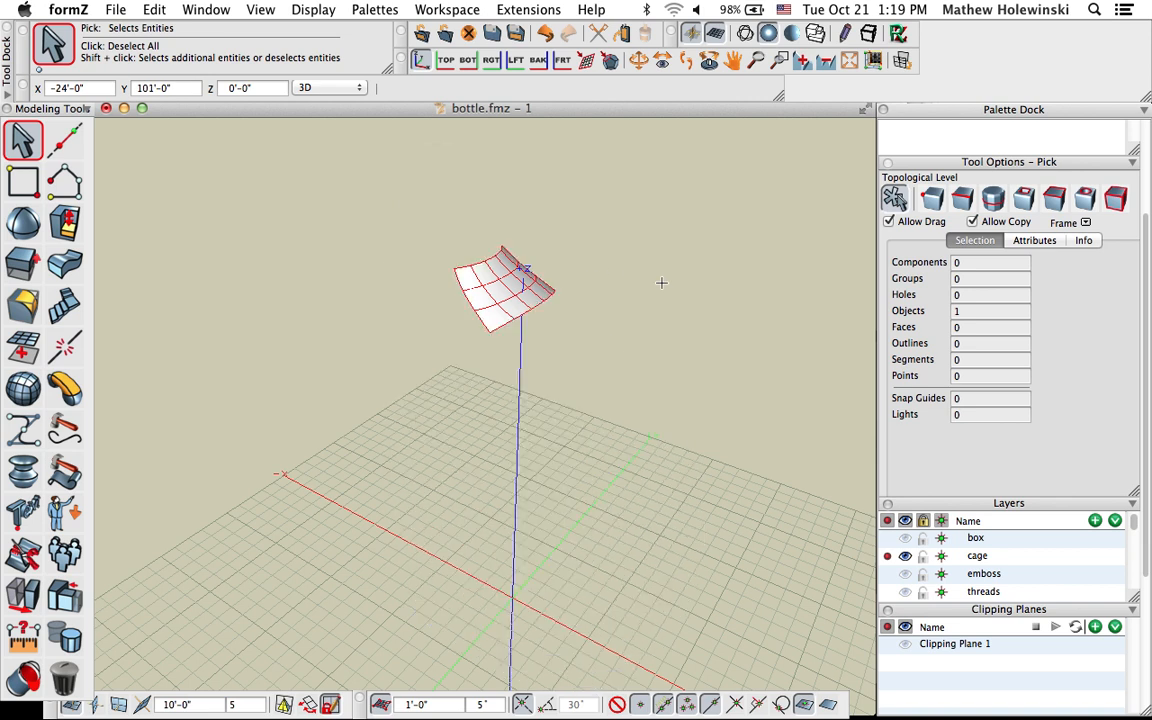
scroll(566, 352, "up", 5)
middle_click_drag(568, 354, 630, 510)
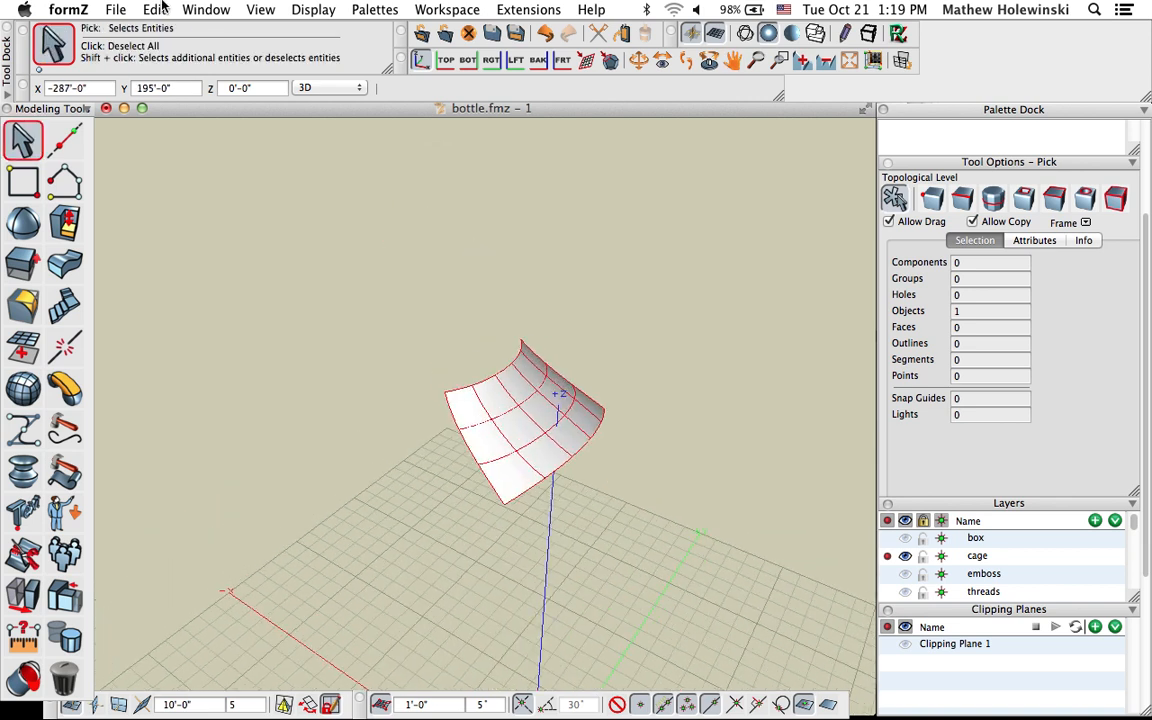
left_click(154, 9)
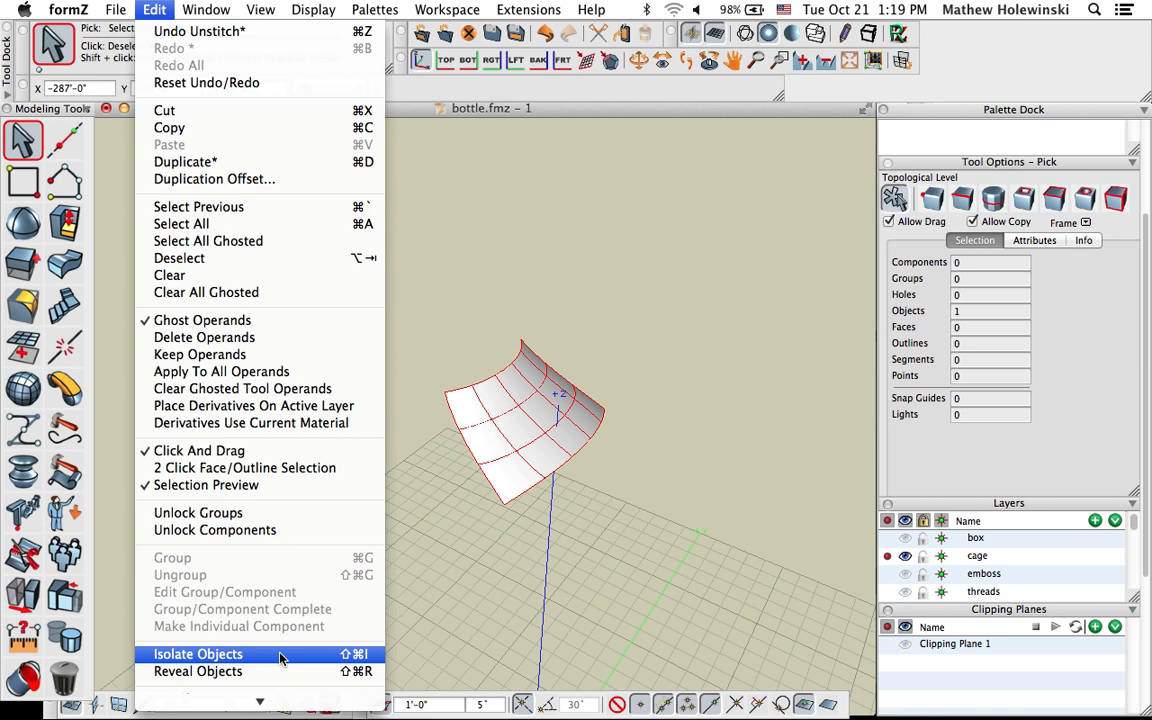
left_click(280, 657)
middle_click_drag(640, 520, 538, 427)
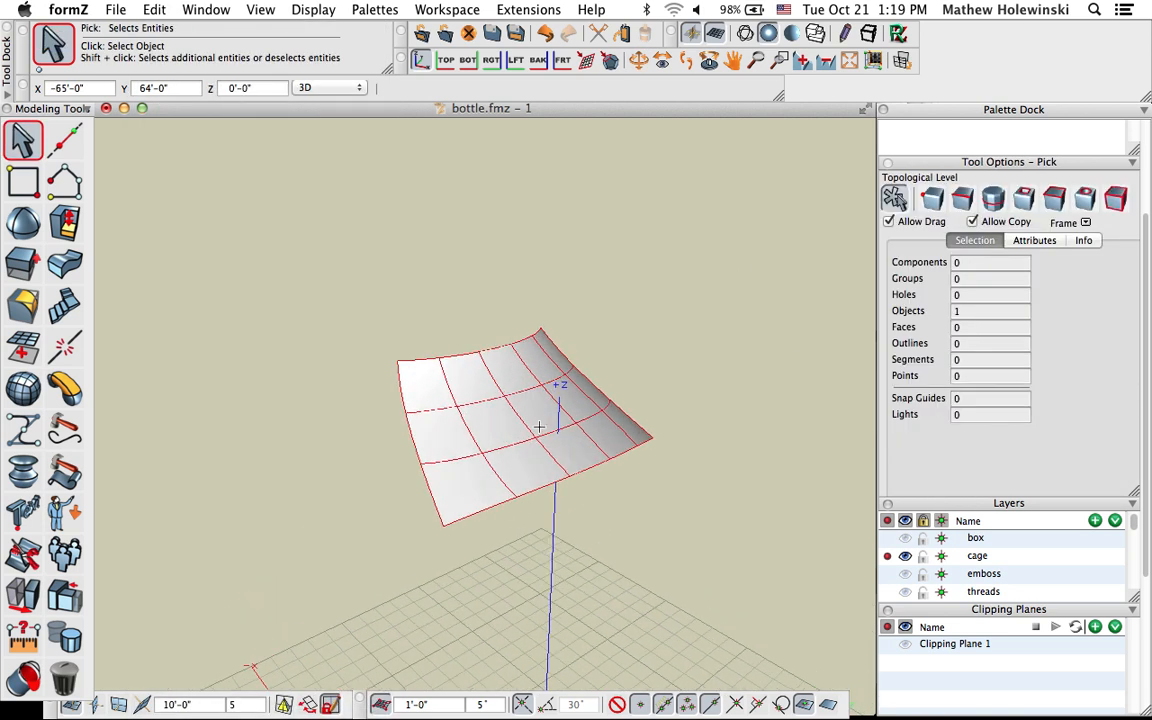
Convert the isolated shoulder patch into a NURBS surface using NURBS Convert with Clear To Default enabled
left_click(275, 249)
mouse_move(30, 397)
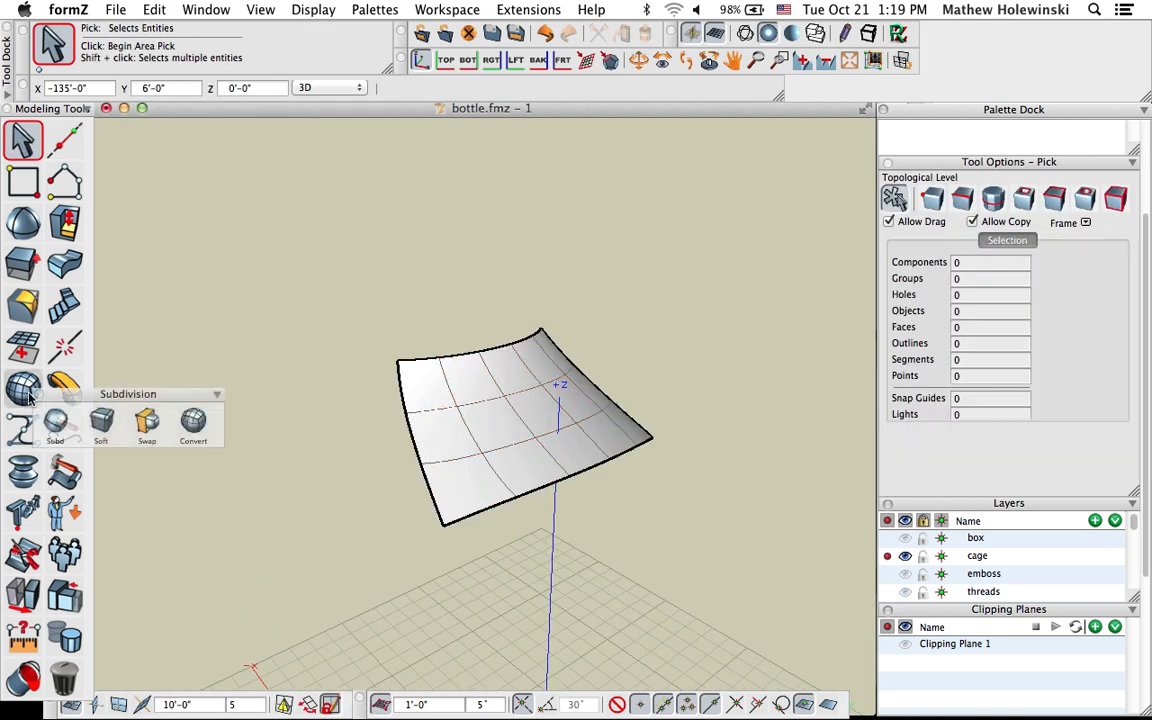
mouse_move(18, 433)
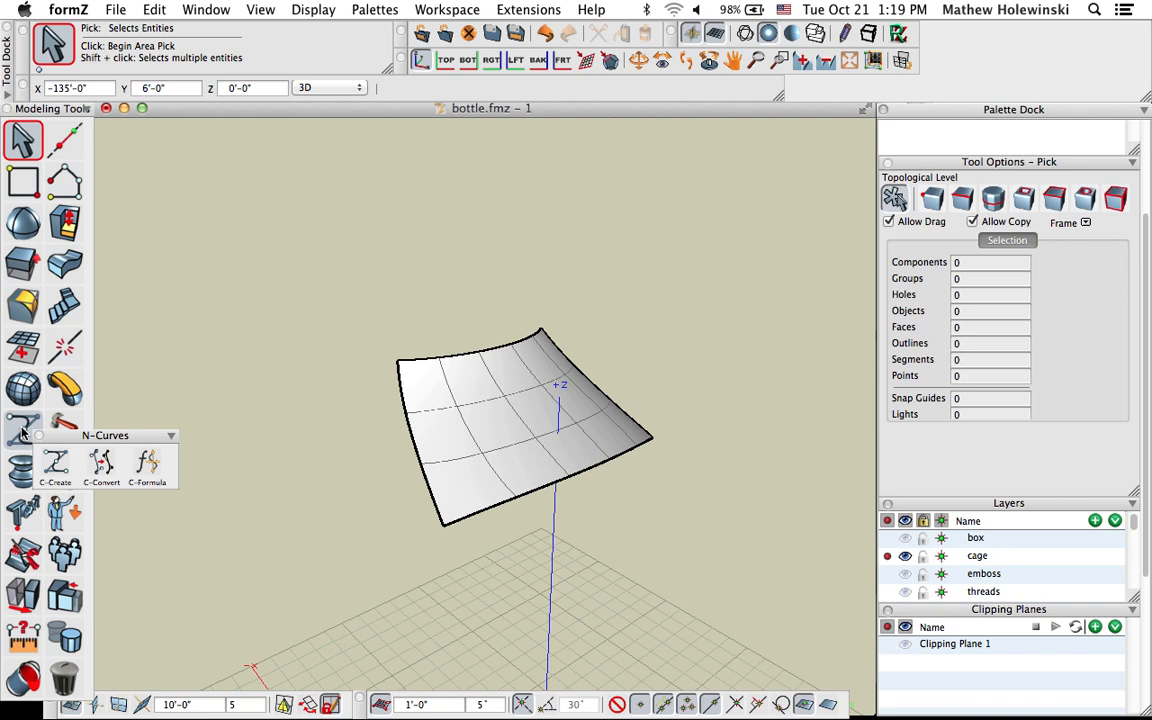
mouse_move(22, 466)
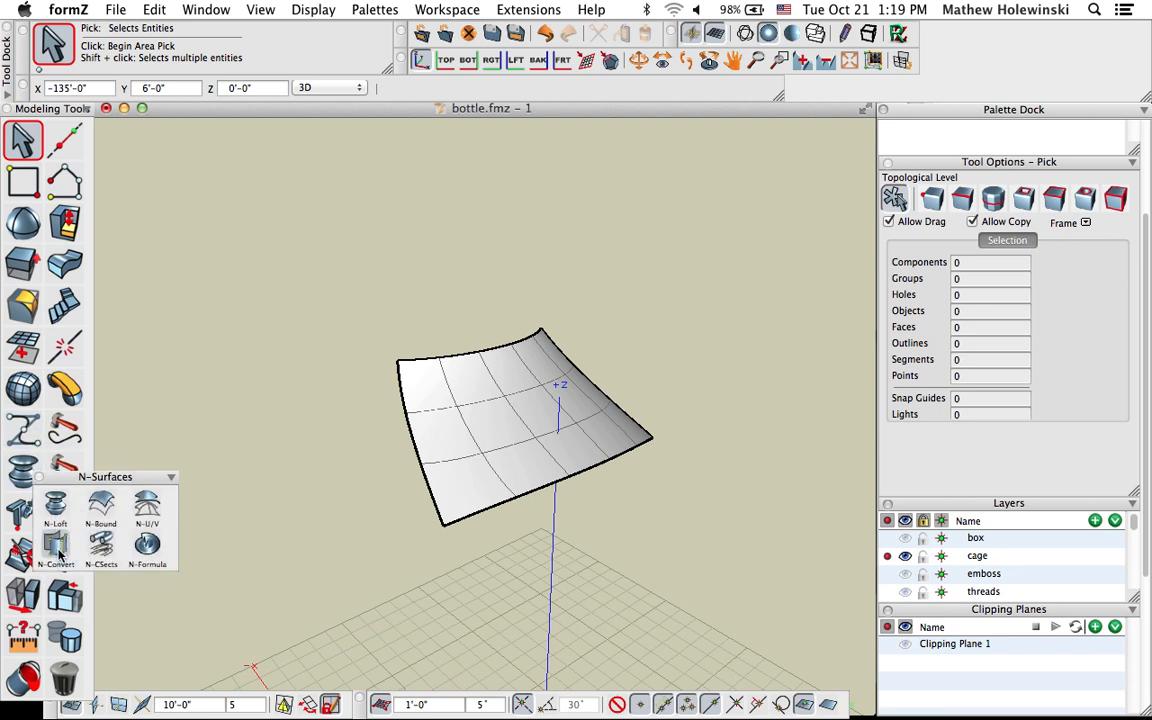
left_click(57, 547)
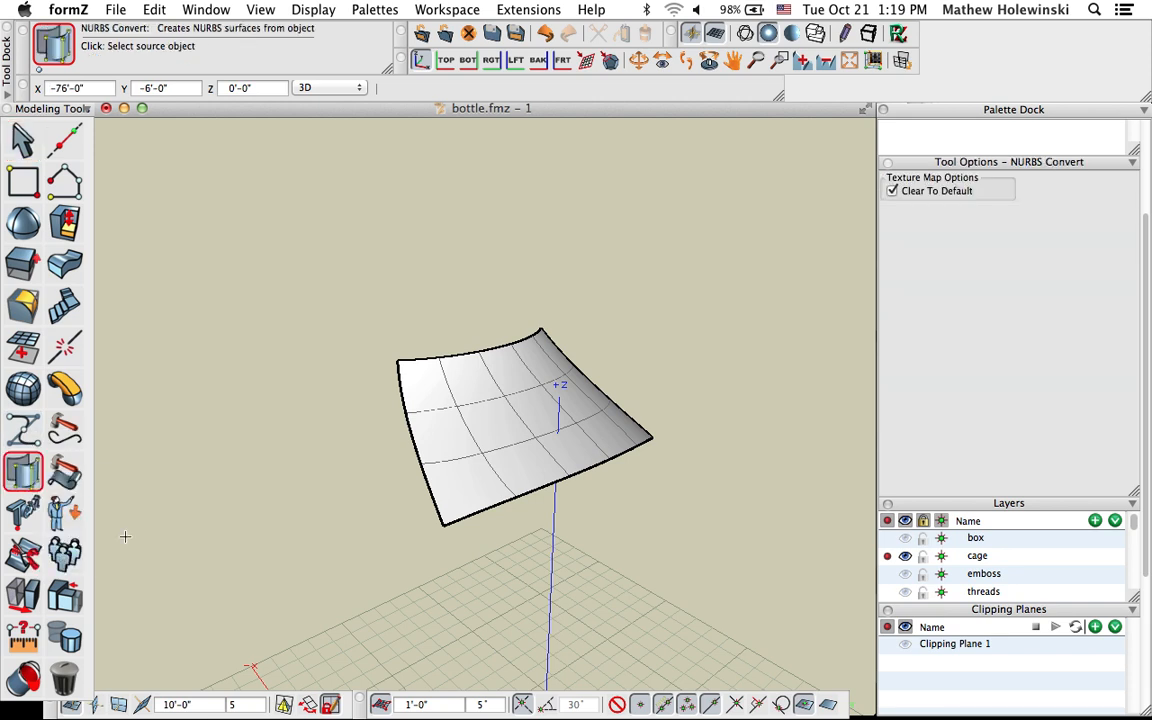
left_click(449, 409)
Display the control points of the converted NURBS patch
left_click(22, 139)
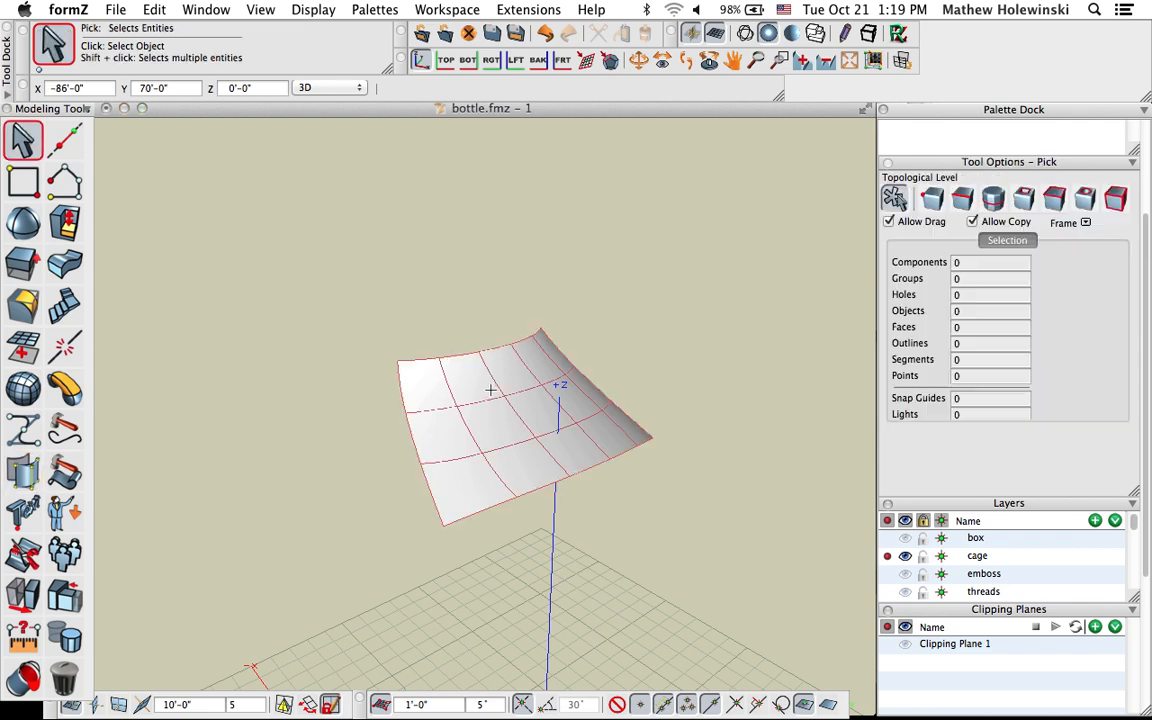
right_click(442, 347)
left_click(487, 400)
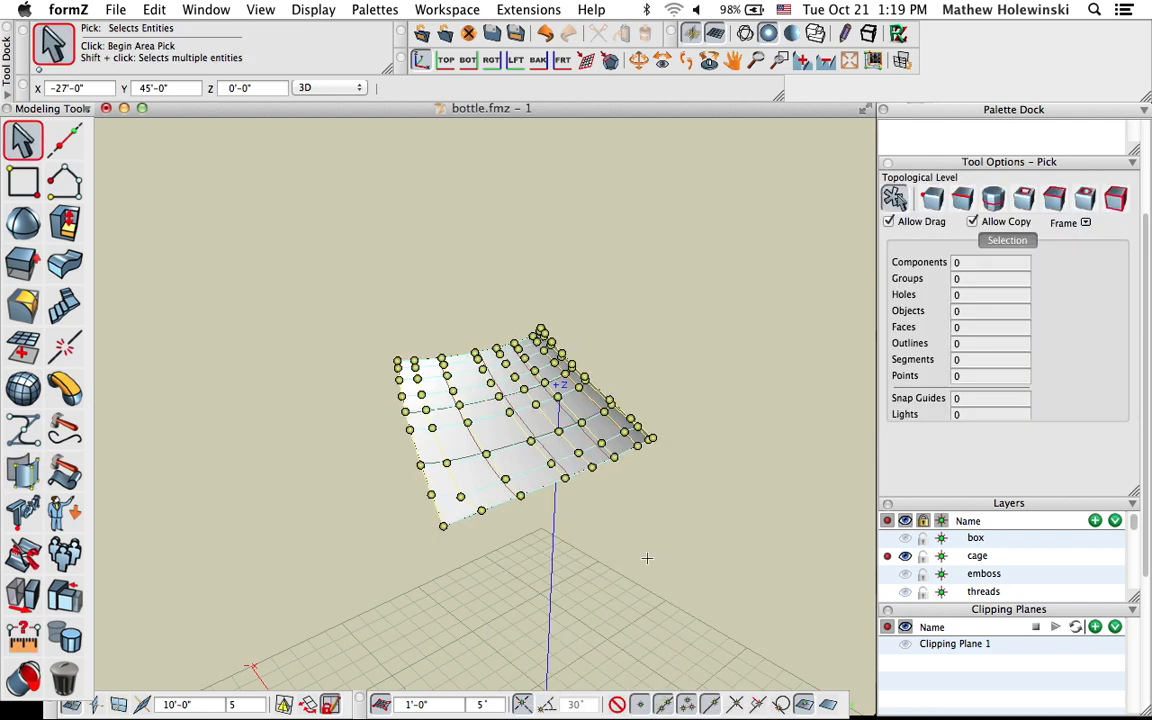
Try pulling a single interior control point of the NURBS patch far upward into a spike, and undo the move
middle_click_drag(648, 558, 686, 574)
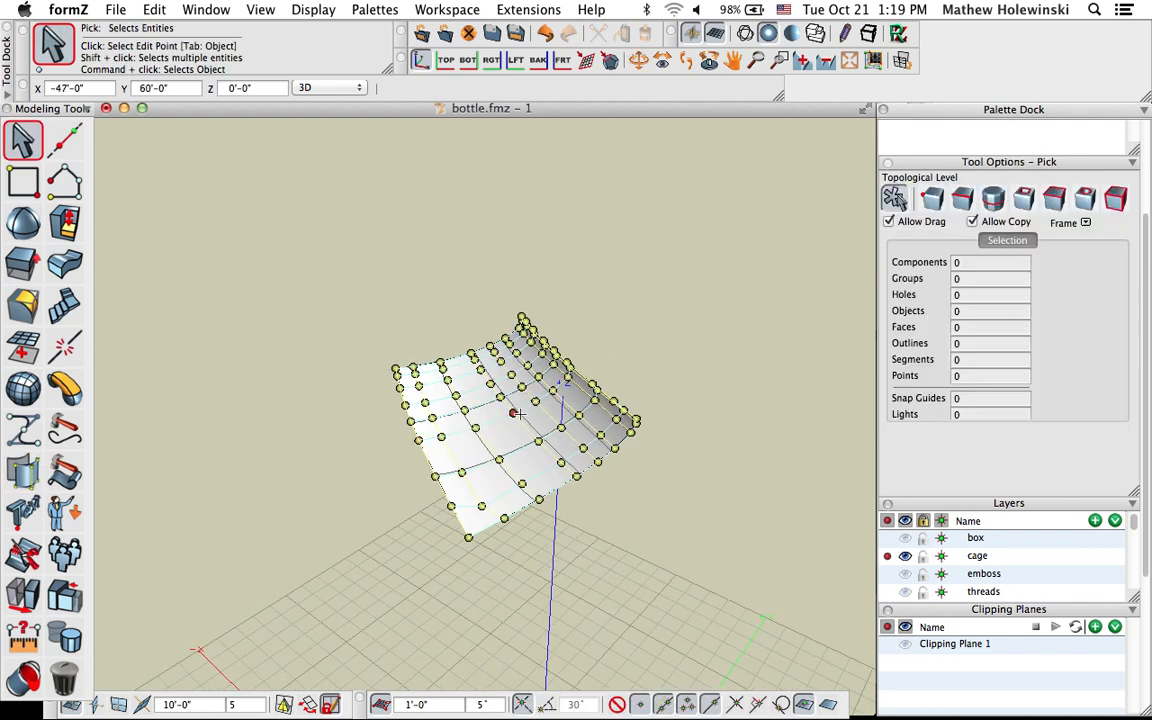
left_click_drag(513, 414, 520, 208)
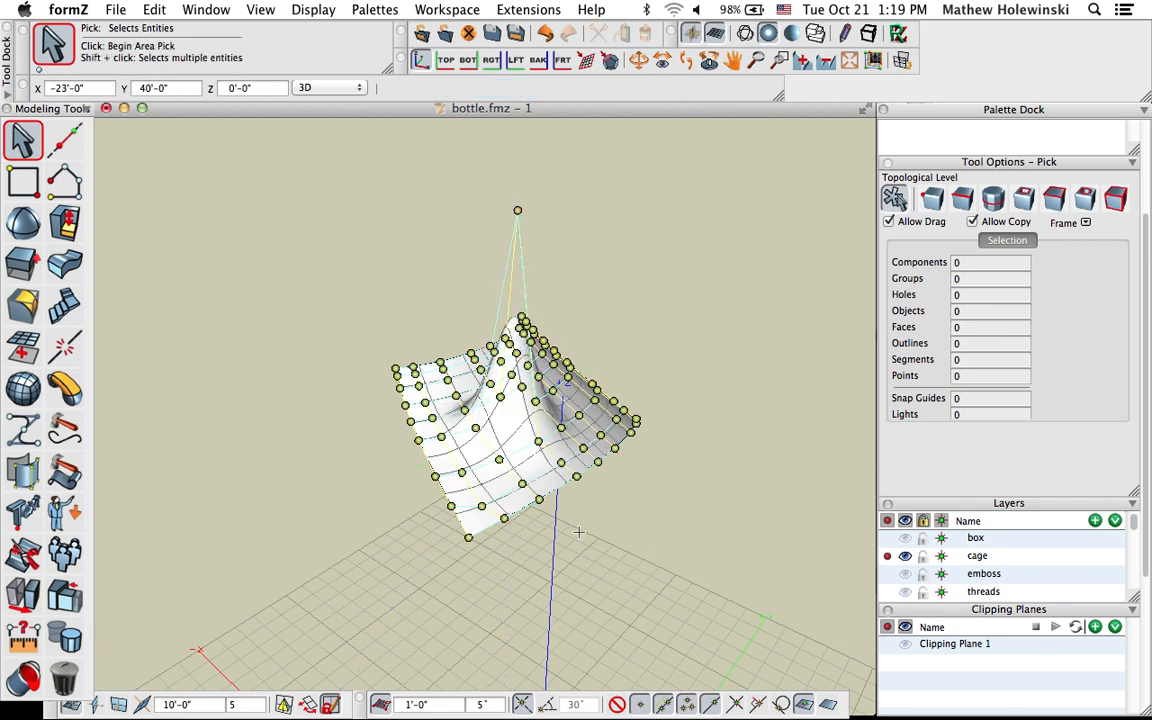
middle_click_drag(600, 530, 579, 555)
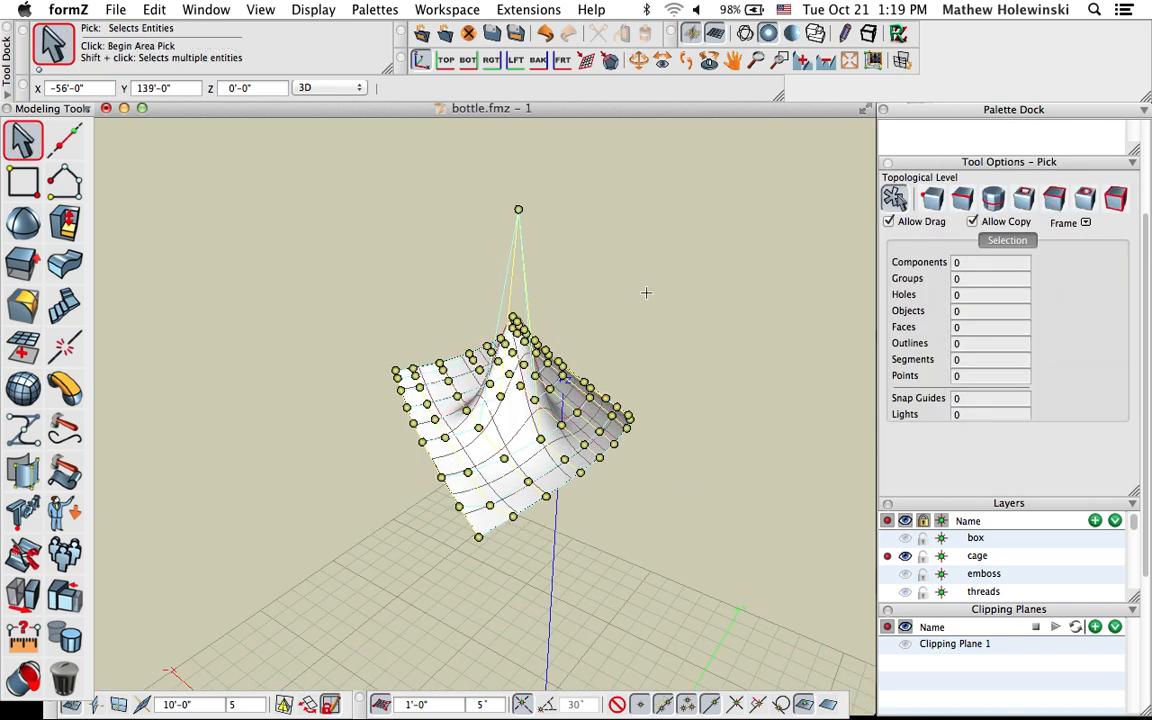
key("super+z")
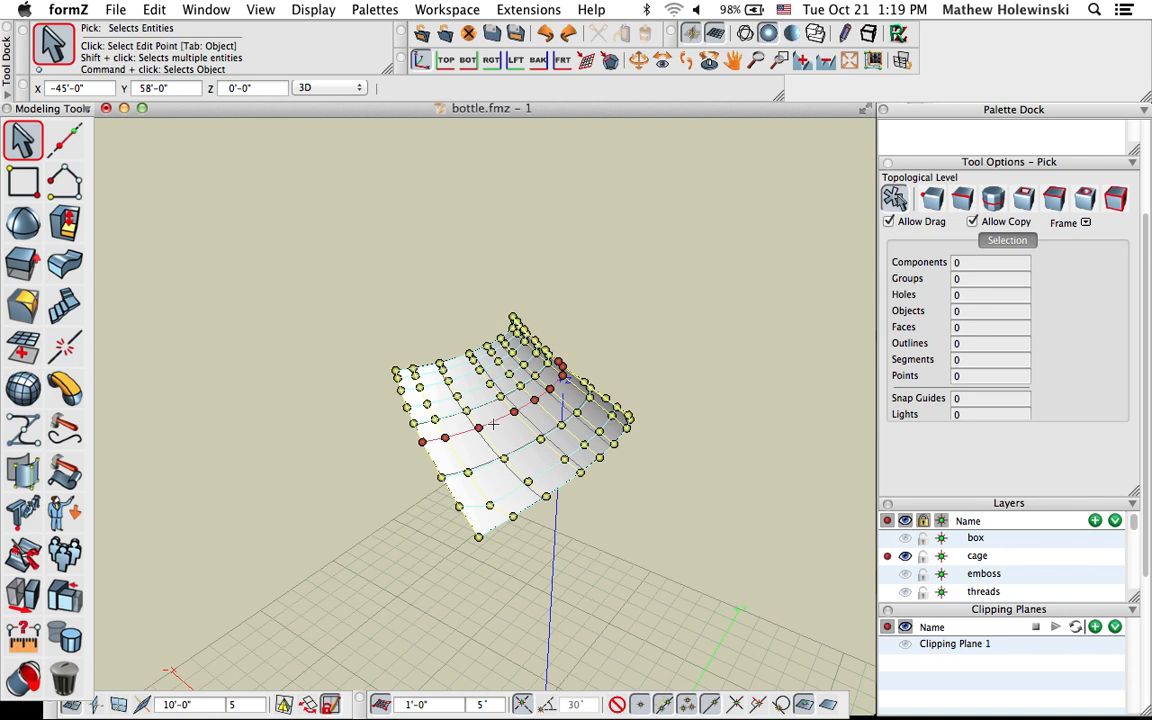
Turn off the control point display on the NURBS patch and reveal the rest of the bottle around it
scroll(489, 434, "up", 5)
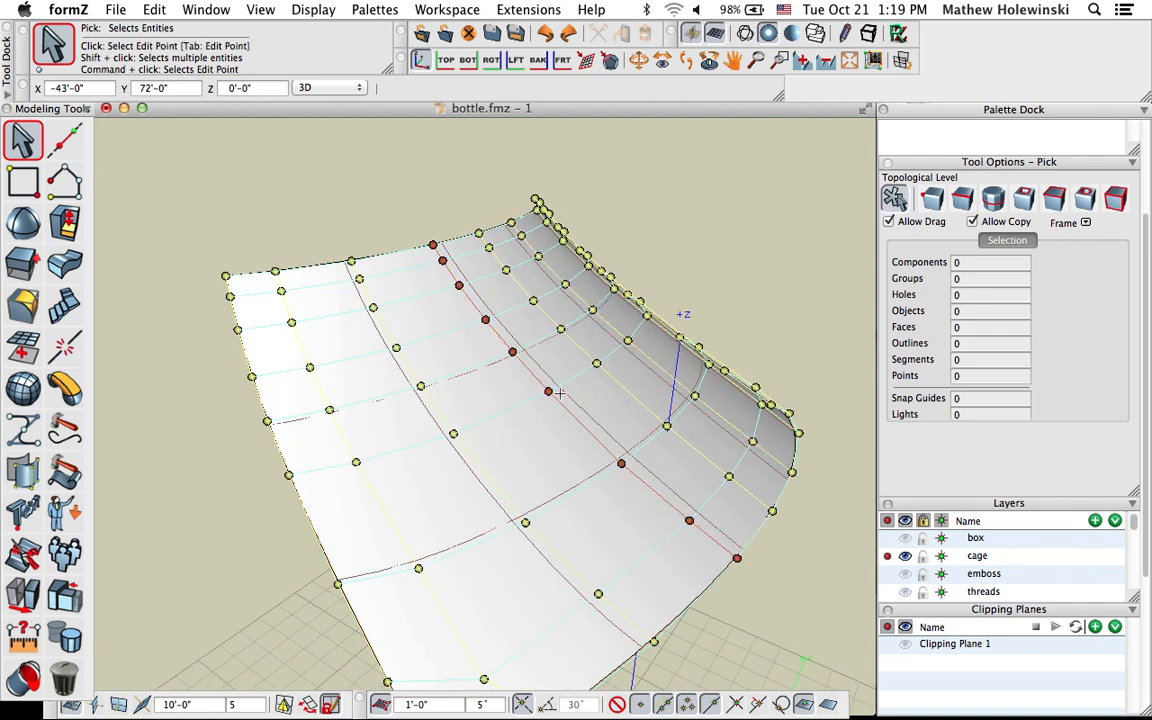
right_click(523, 453)
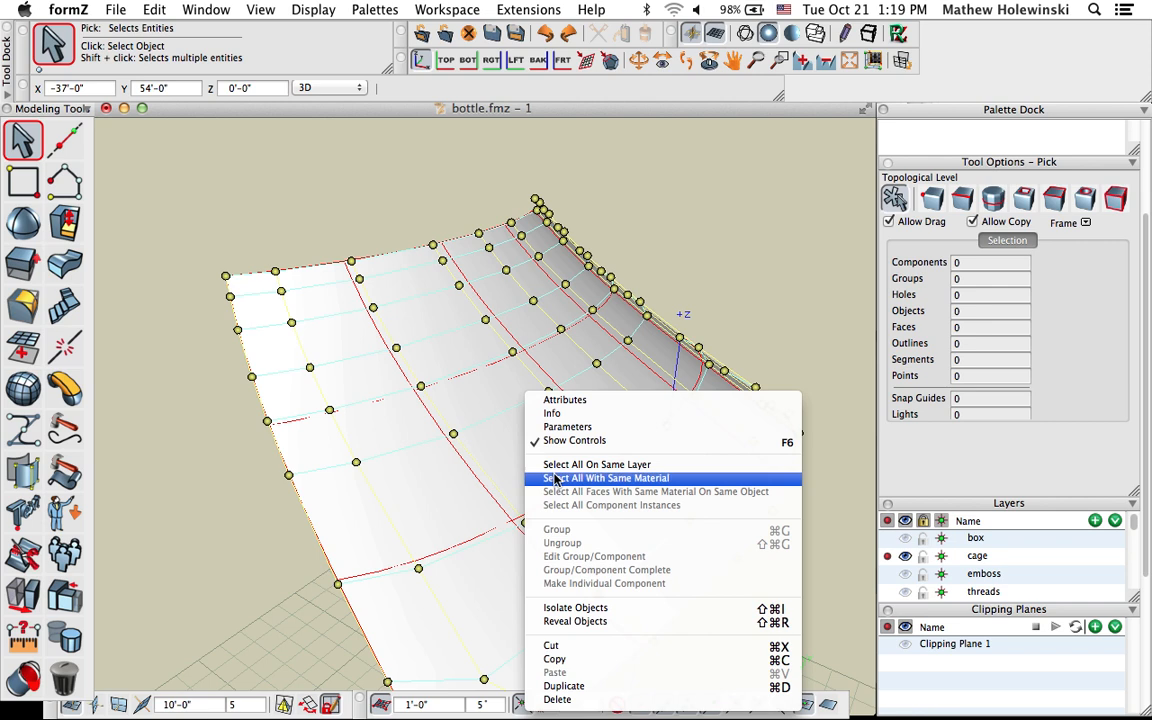
left_click(560, 440)
scroll(486, 413, "down", 3)
middle_click_drag(587, 532, 634, 552)
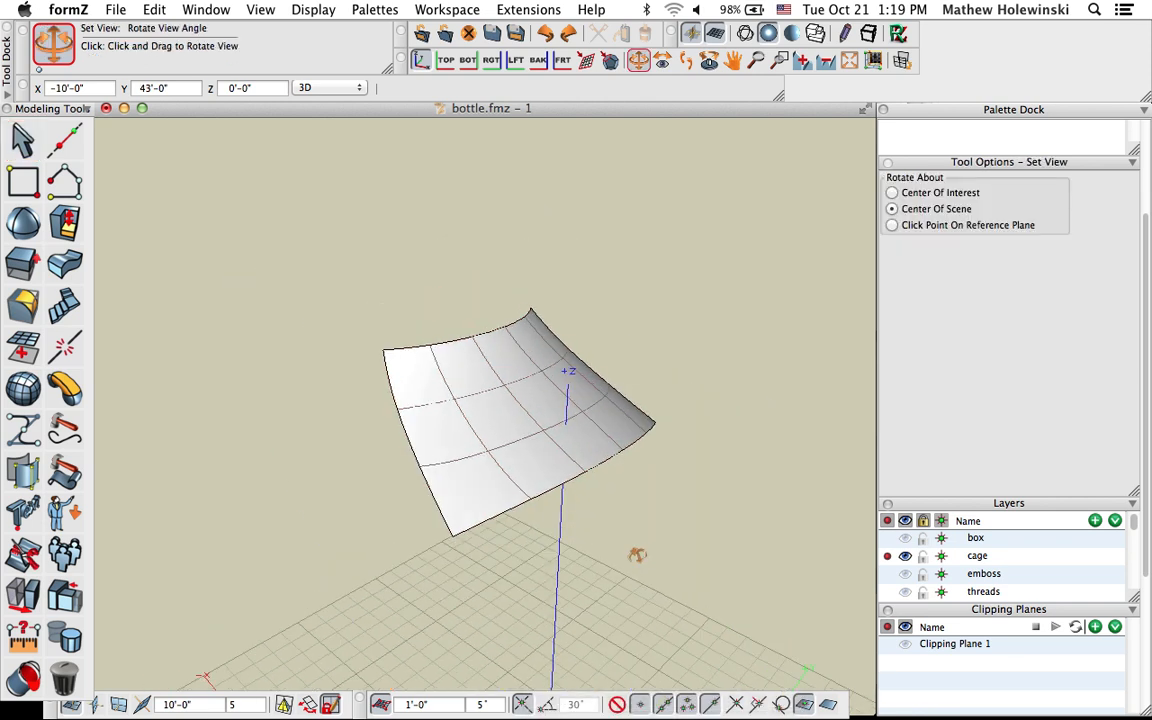
key("super+shift+h")
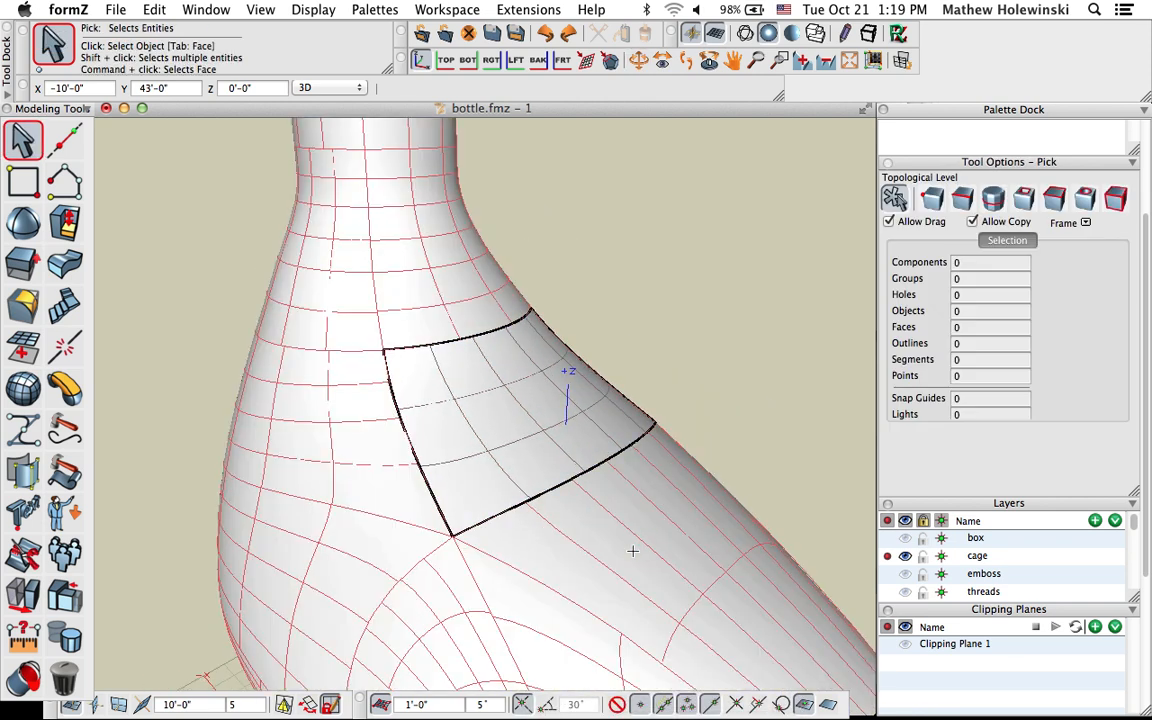
scroll(600, 273, "down", 3)
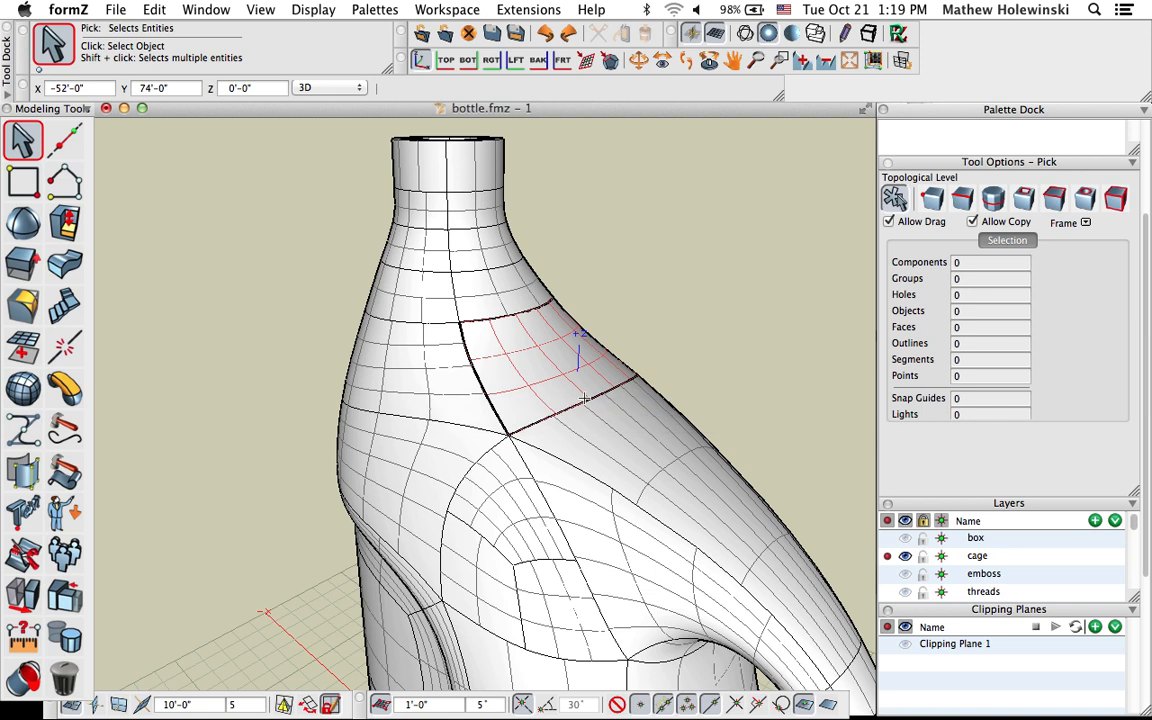
Make the emboss layer active so its two ellipses show above the shoulder, and hide the cage layer
left_click(888, 573)
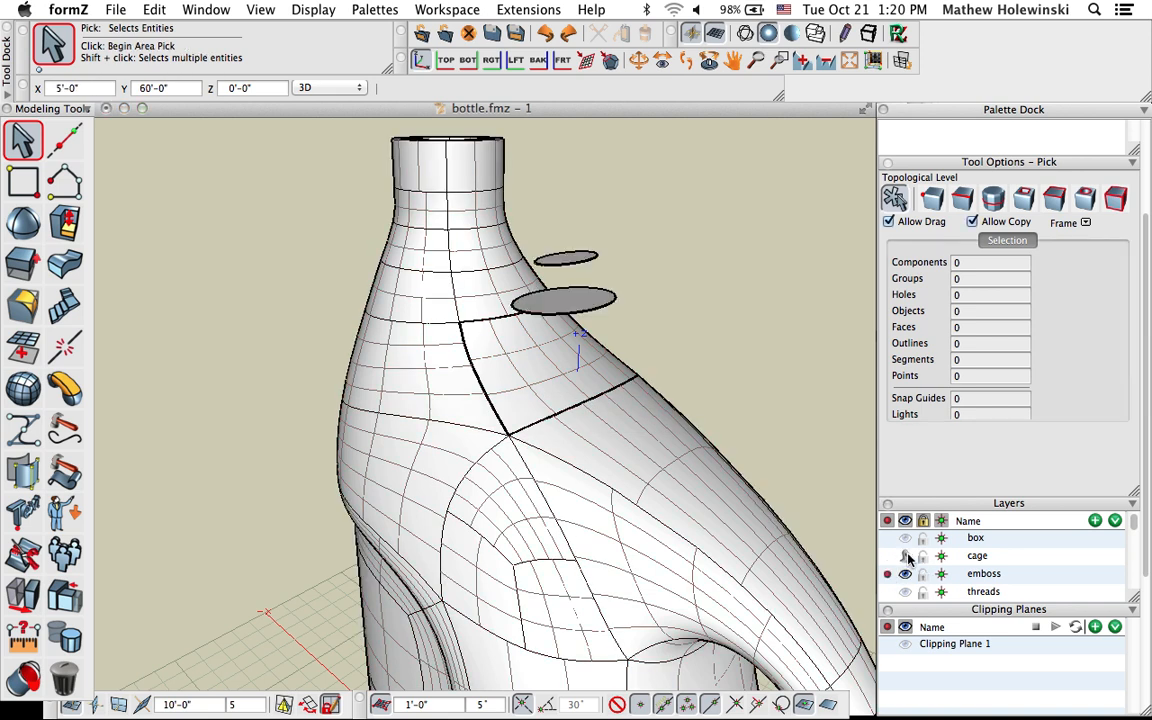
left_click(907, 555)
middle_click_drag(677, 301, 757, 363)
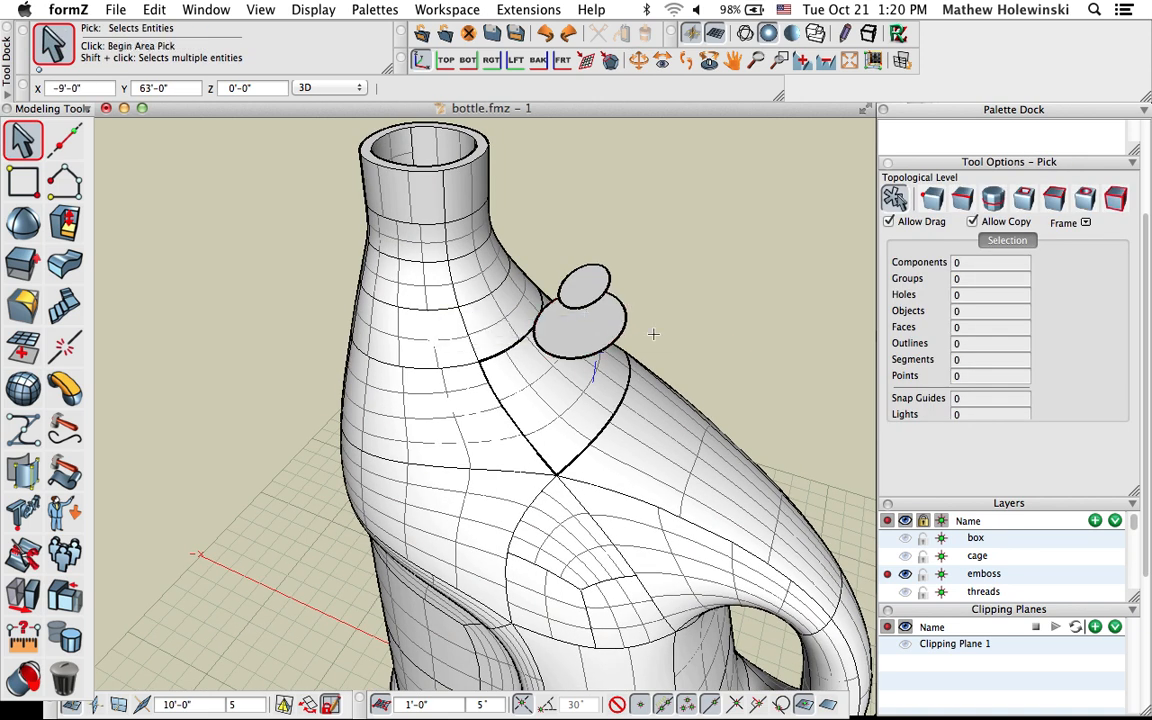
middle_click_drag(728, 345, 674, 311)
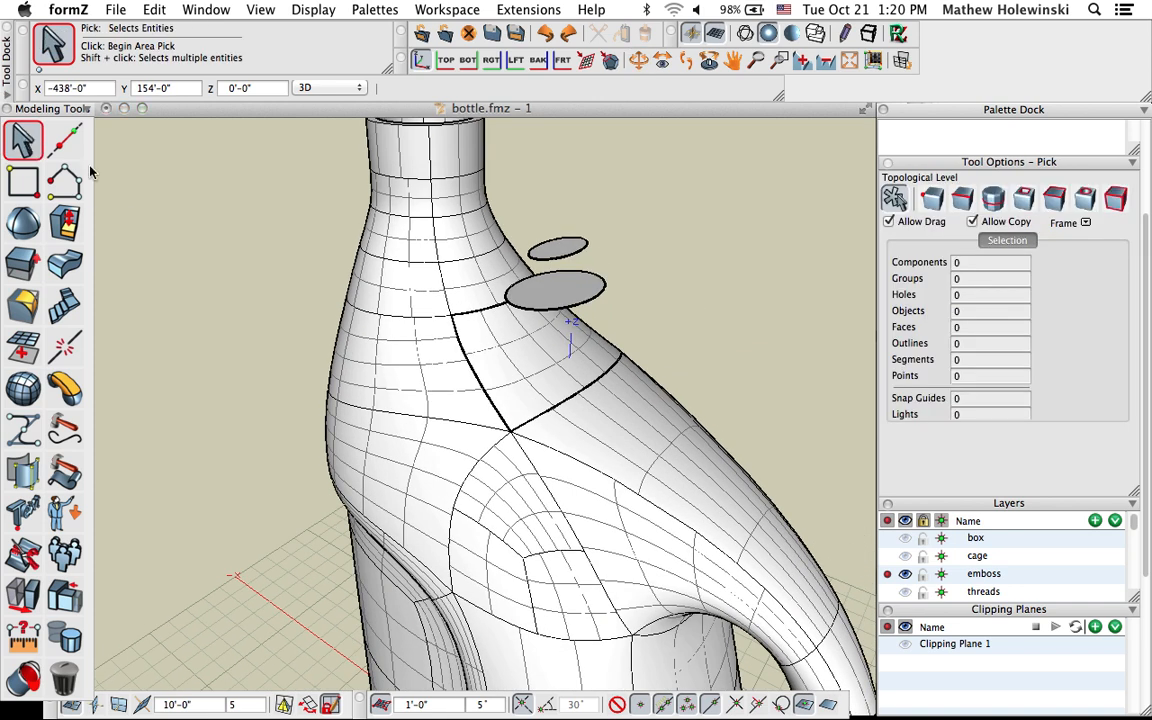
Select the NURBS shoulder patch together with the larger ellipse floating above it
left_click(548, 360)
left_click(581, 287, "shift")
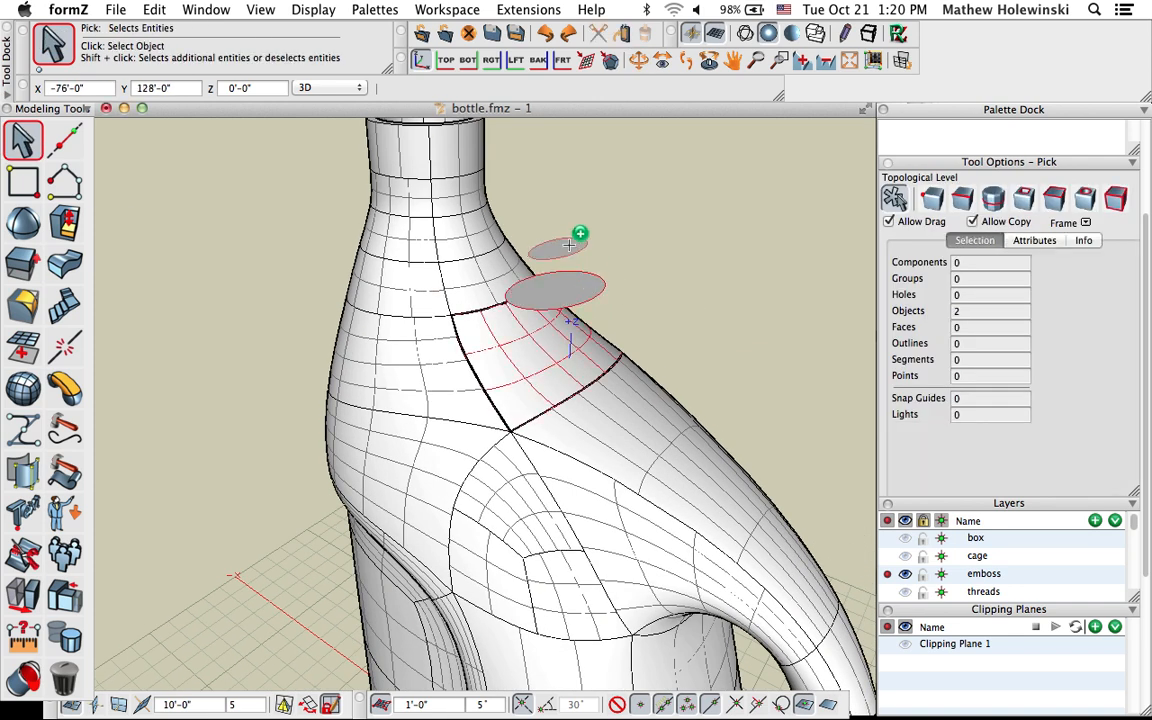
Isolate the shoulder surface patch and the two ellipses above it by hiding all unselected objects
left_click(568, 244, "shift")
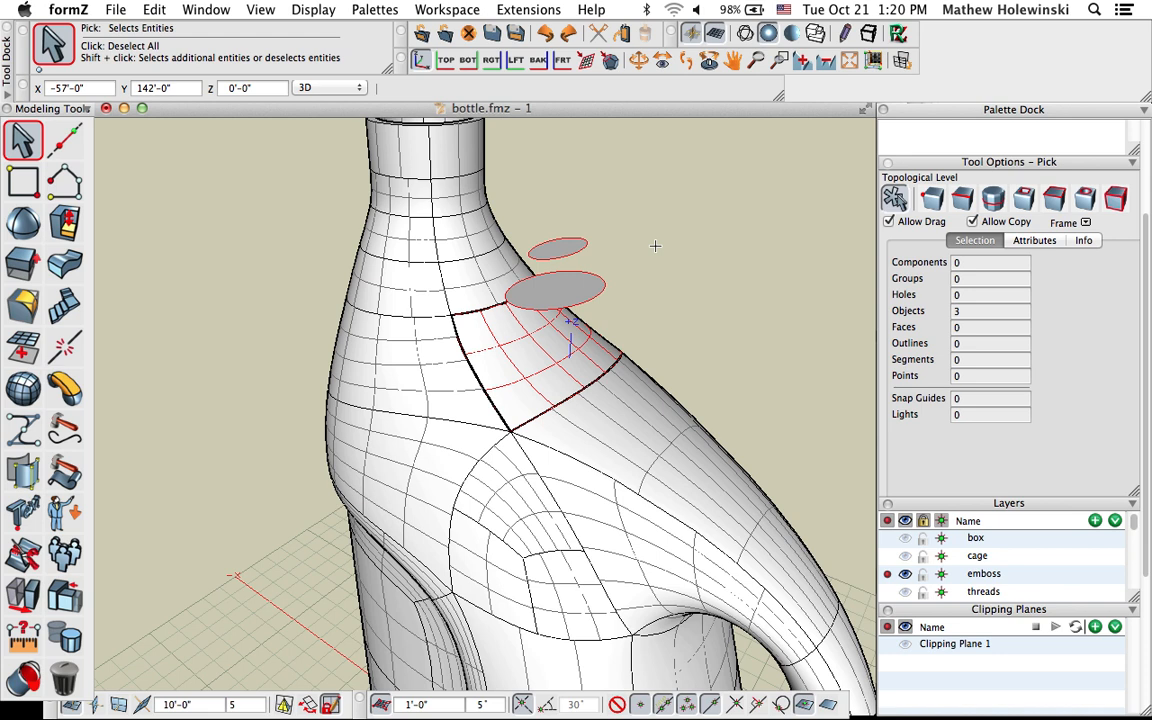
key("shift+h")
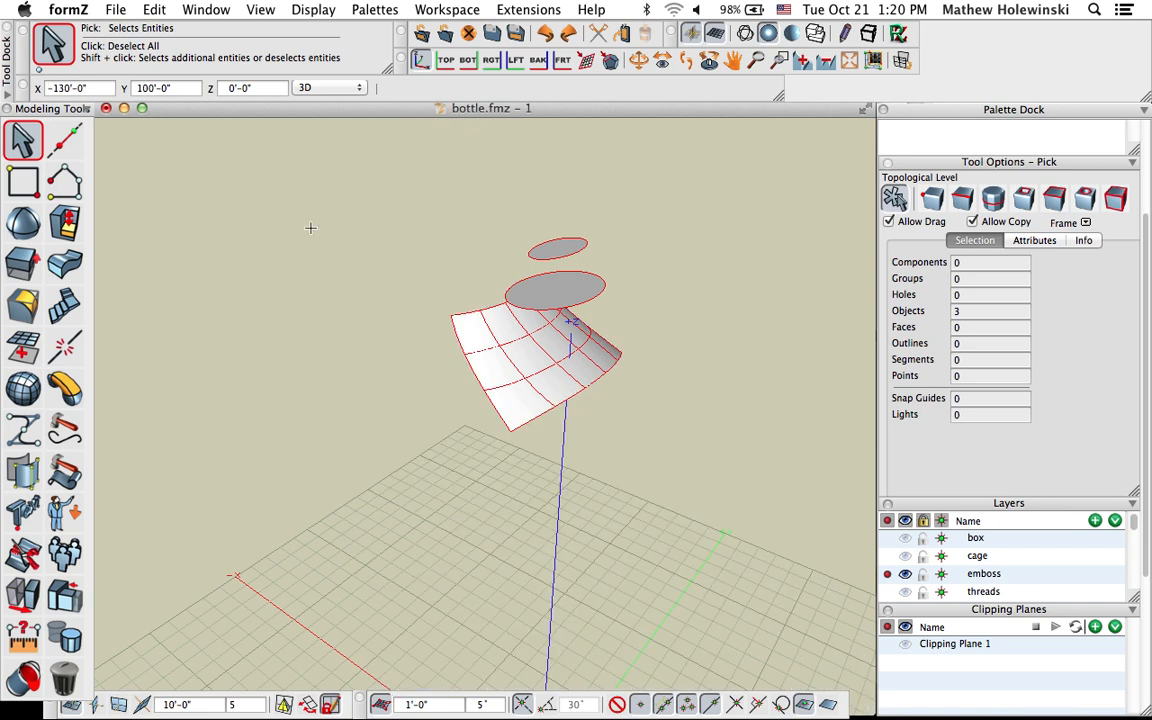
left_click(332, 381)
mouse_move(503, 472)
middle_mouse_down()
mouse_move(563, 509)
mouse_move(509, 480)
middle_mouse_up()
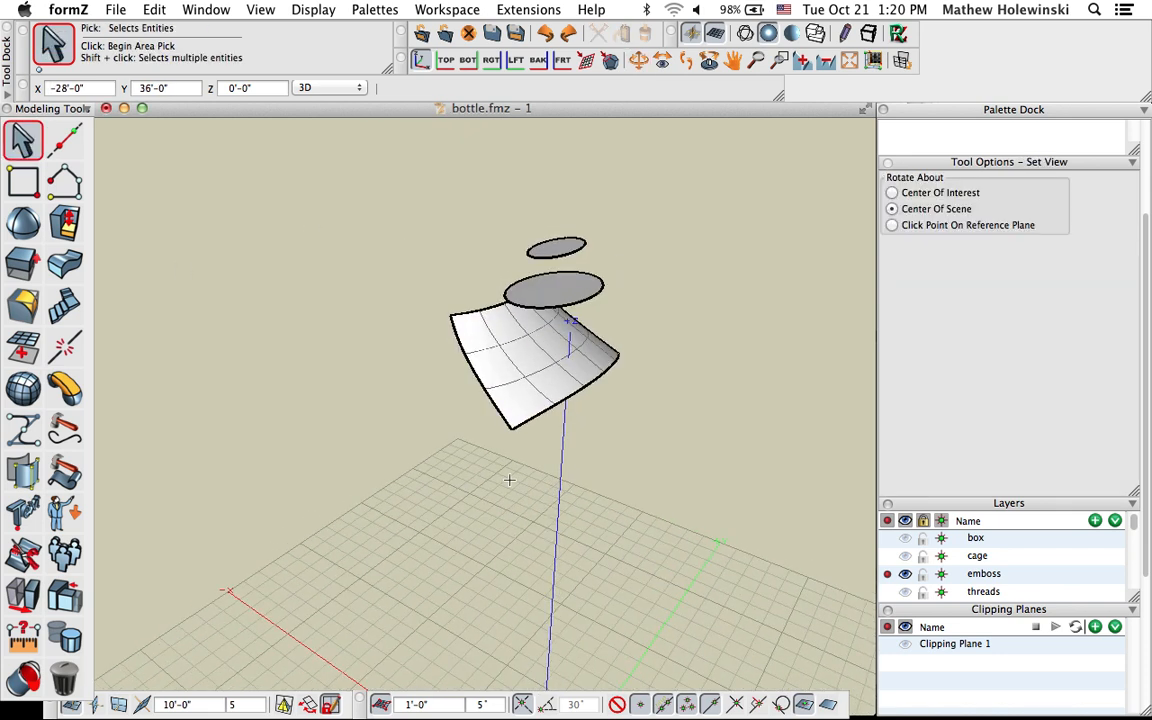
Slice the surface patch with the large ellipse and its inner piece with the small ellipse, with Heal off
left_click_drag(22, 568, 106, 628)
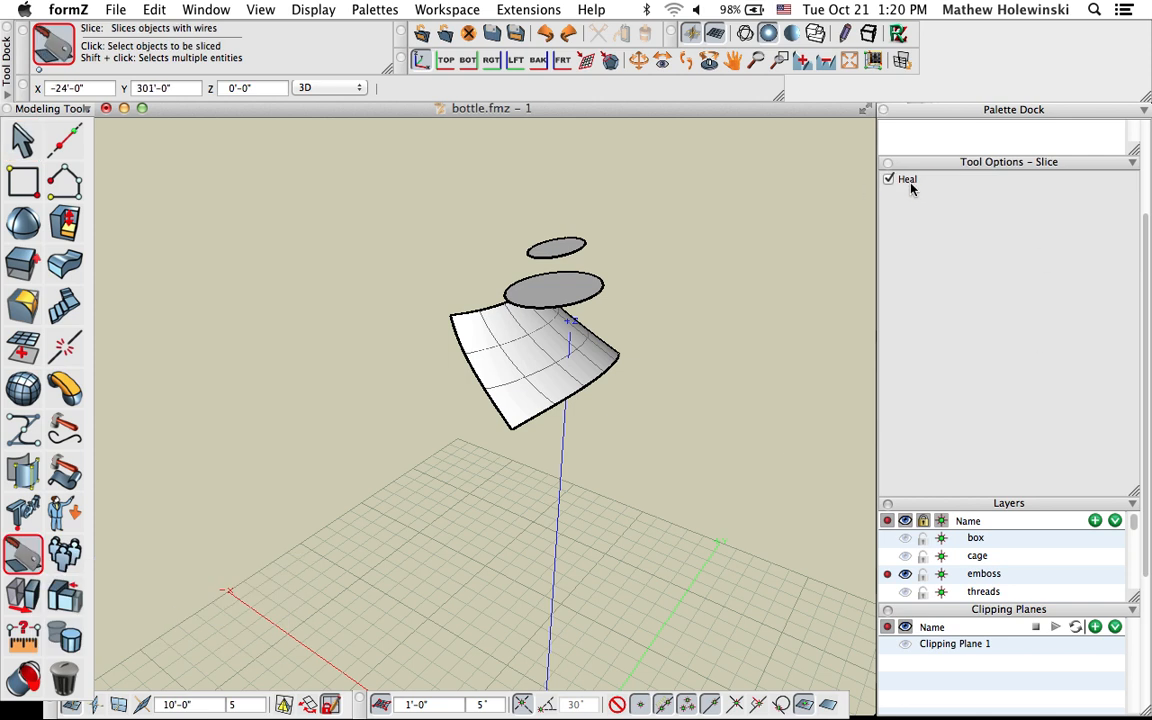
left_click(571, 297)
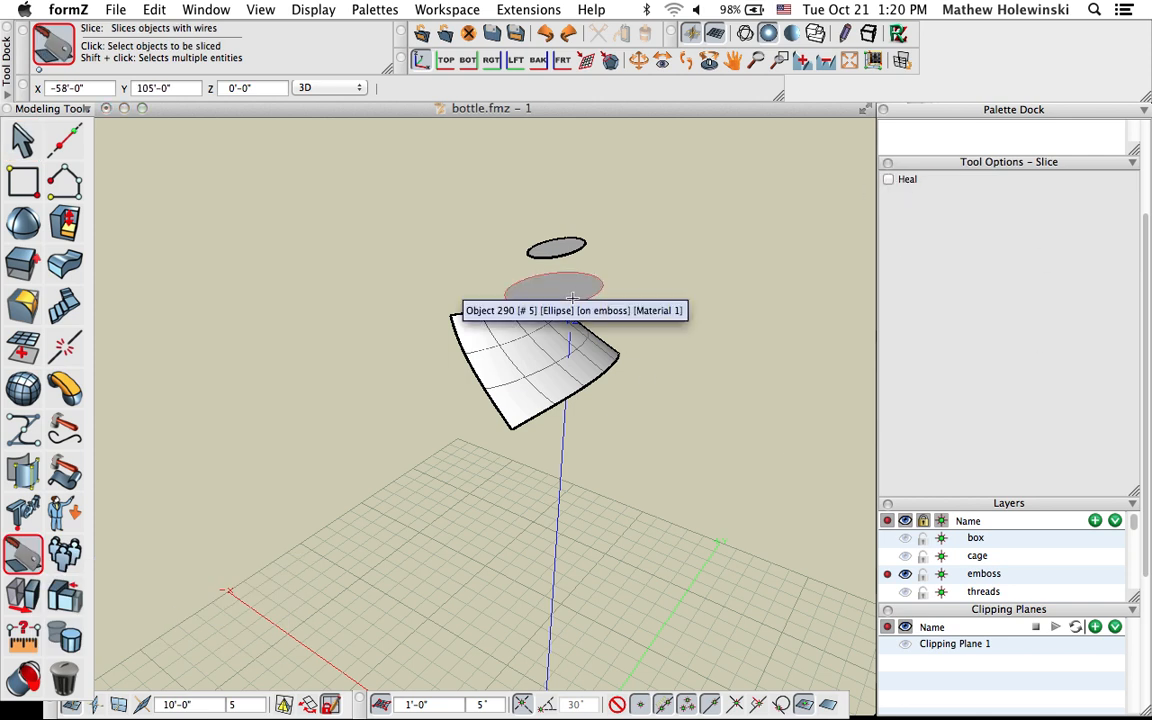
left_click(566, 375)
left_click(581, 296)
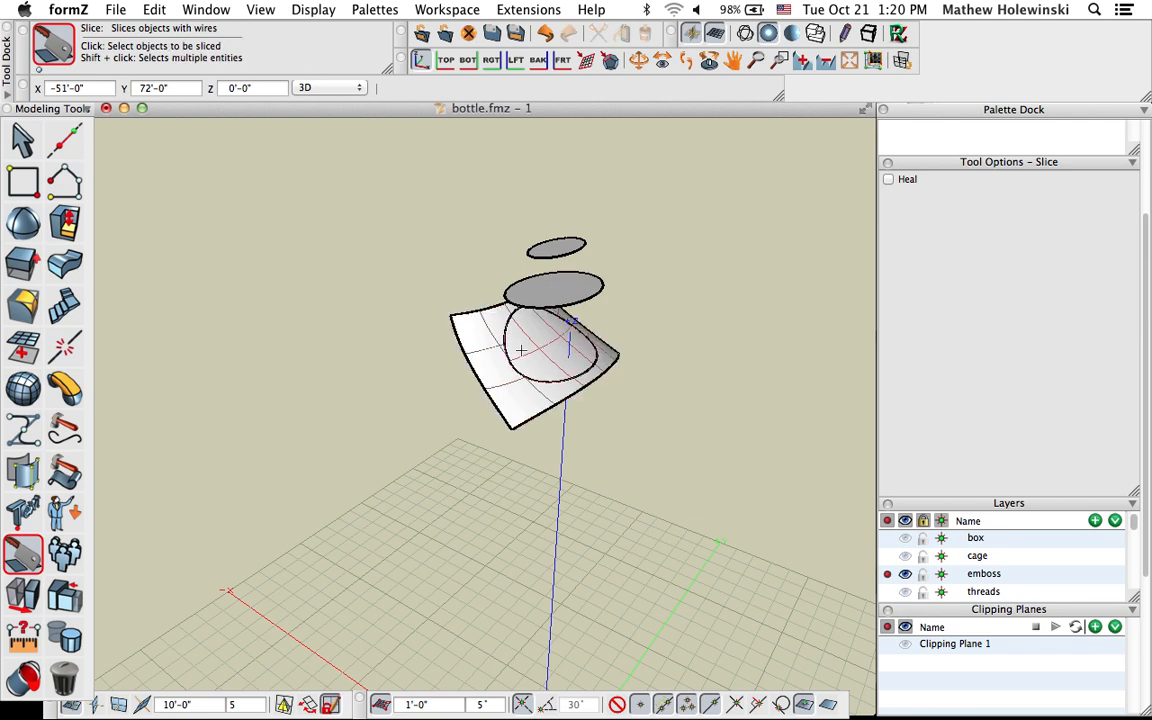
left_click(554, 346)
left_click(572, 246)
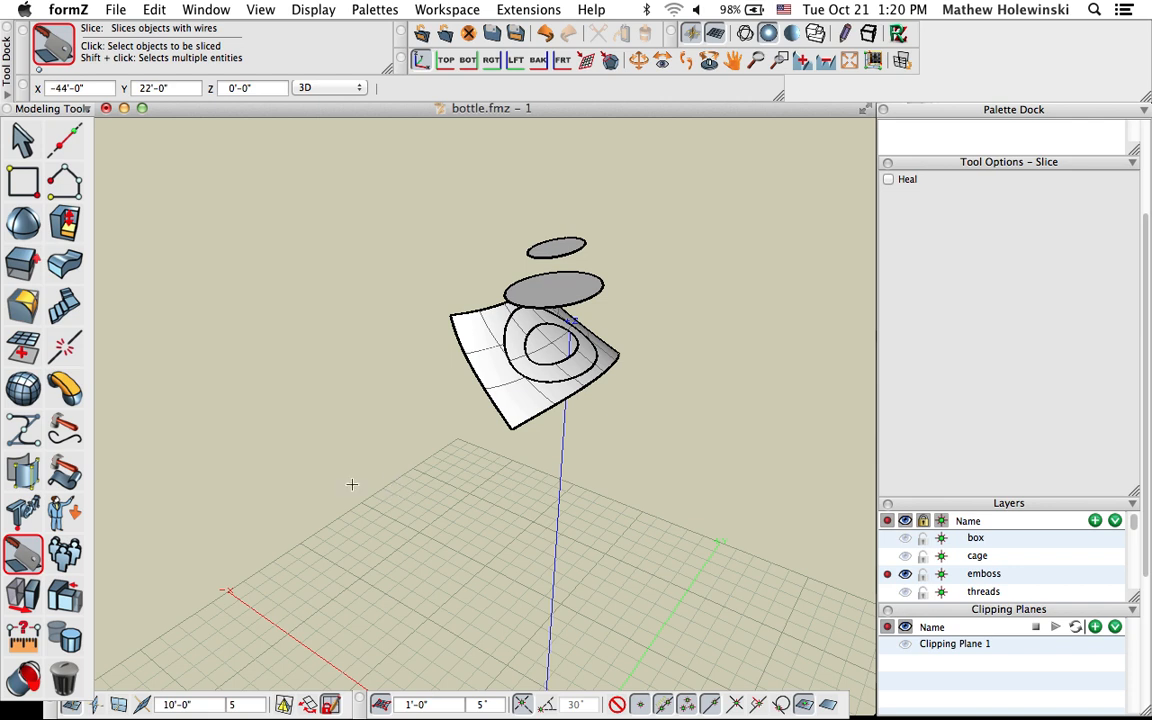
Delete the ring-shaped surface between the two cuts and both ellipses above the patch
left_click(66, 683)
middle_click_drag(503, 545, 522, 606)
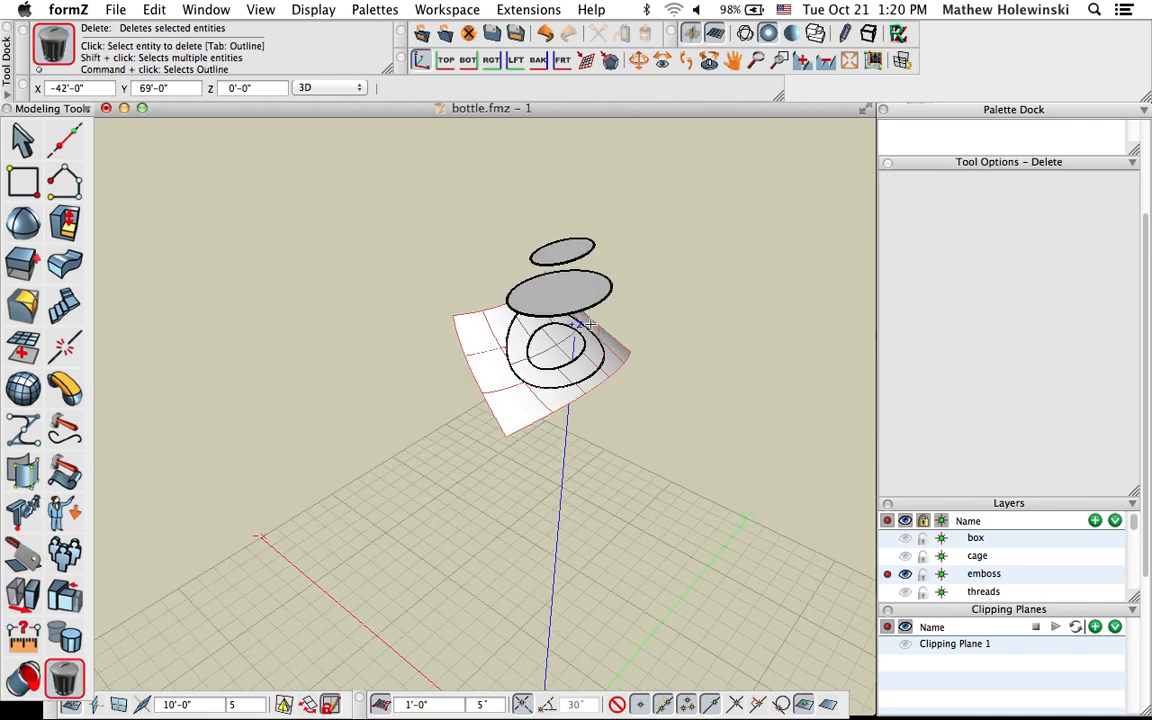
scroll(568, 322, "up", 5)
left_click(515, 214)
left_click(530, 256)
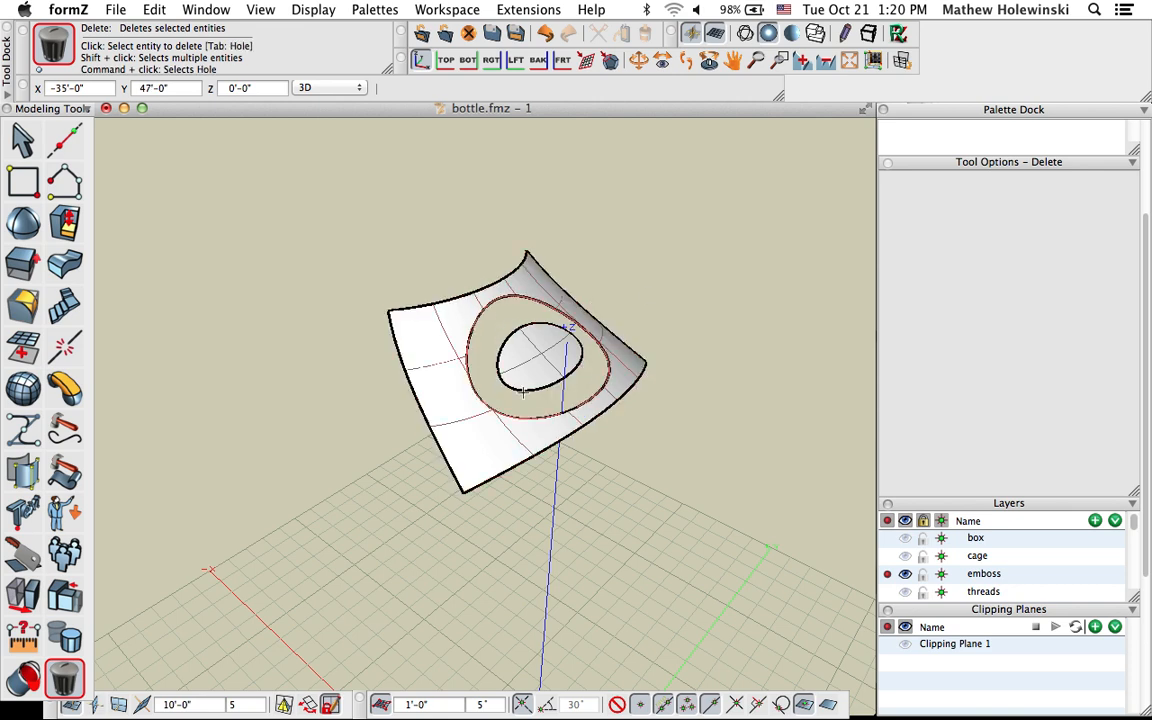
Move the central surface piece down 4" perpendicular to the reference plane
middle_click_drag(538, 352, 678, 486)
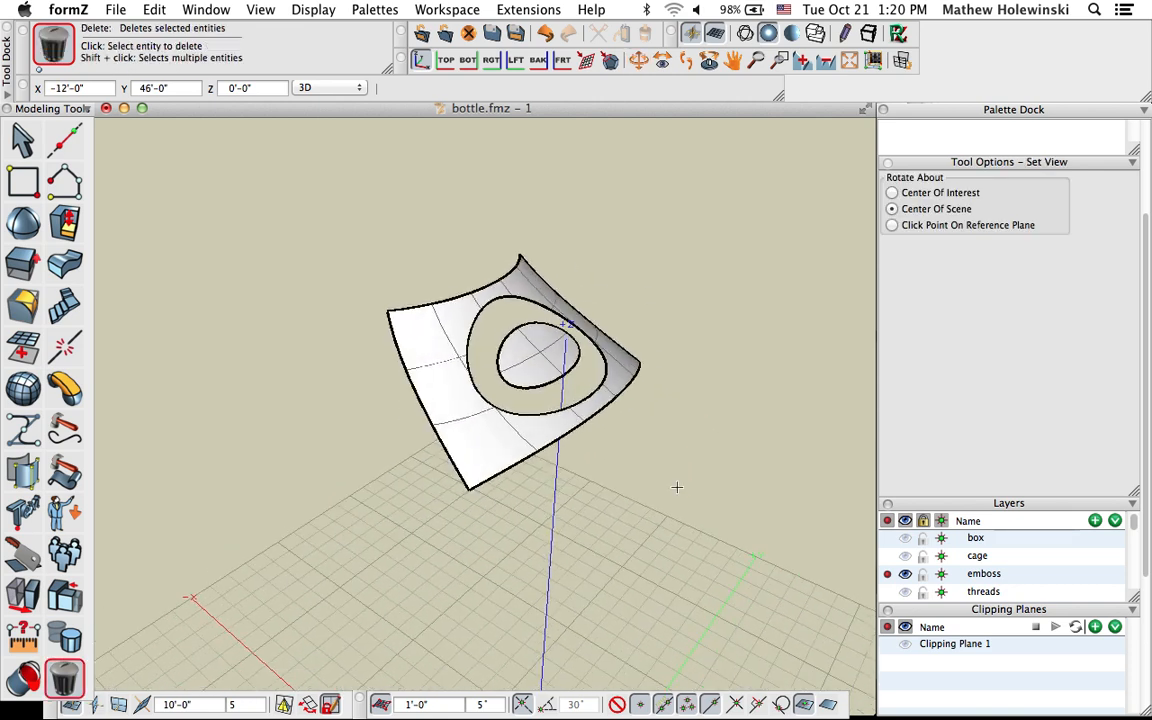
left_click(30, 597)
left_click(538, 352)
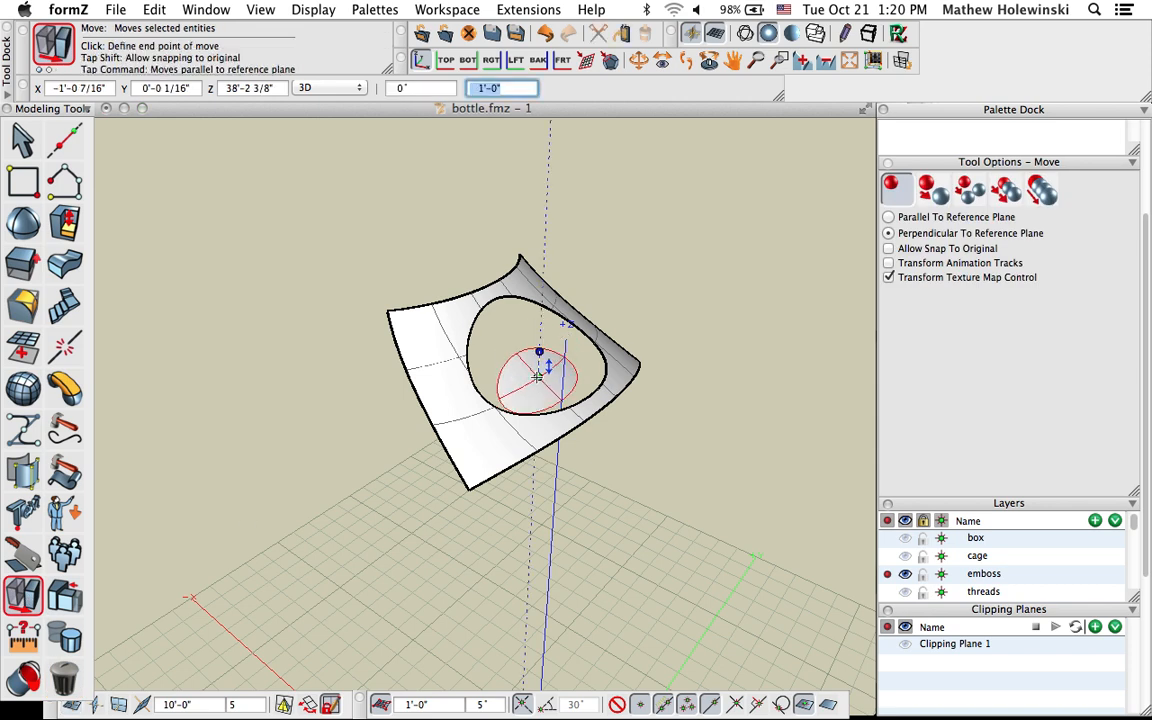
type("4")
key("Return")
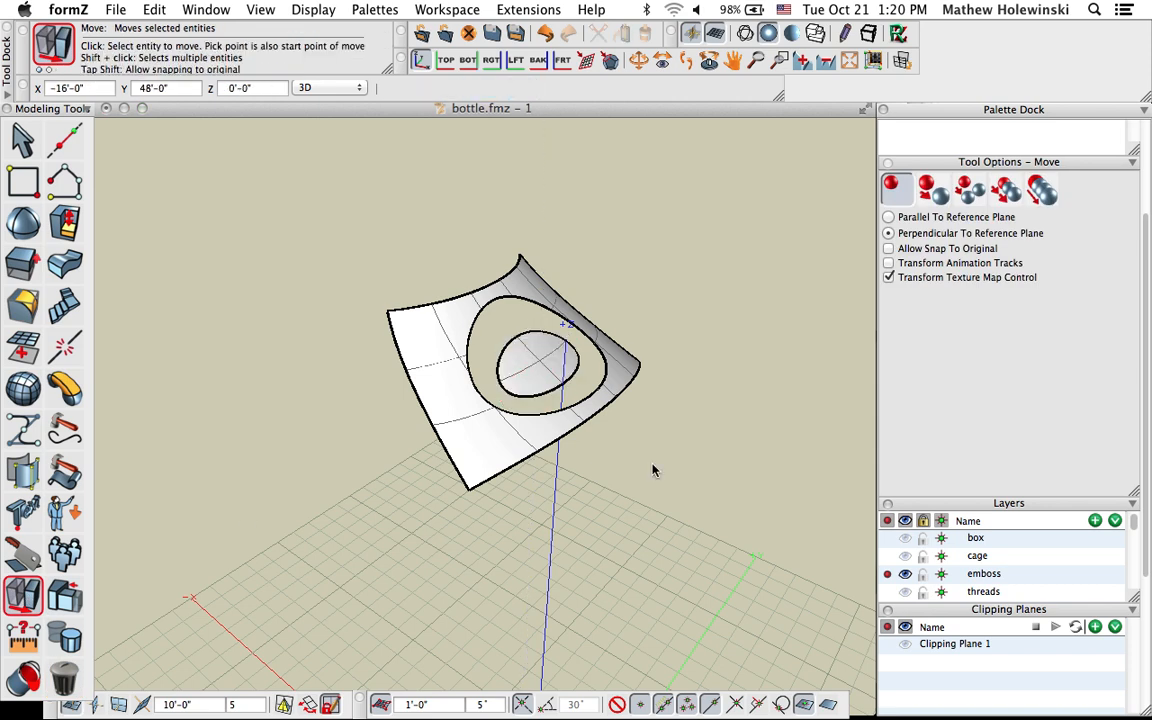
middle_click_drag(653, 468, 520, 300)
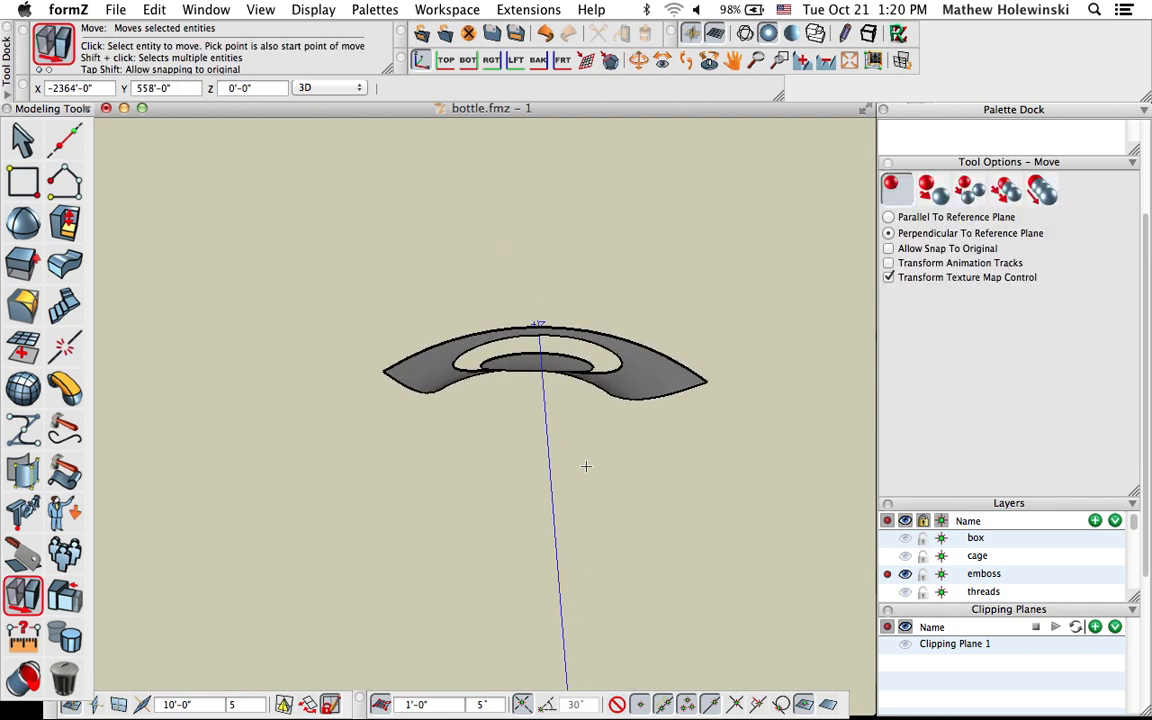
middle_click_drag(586, 468, 540, 500)
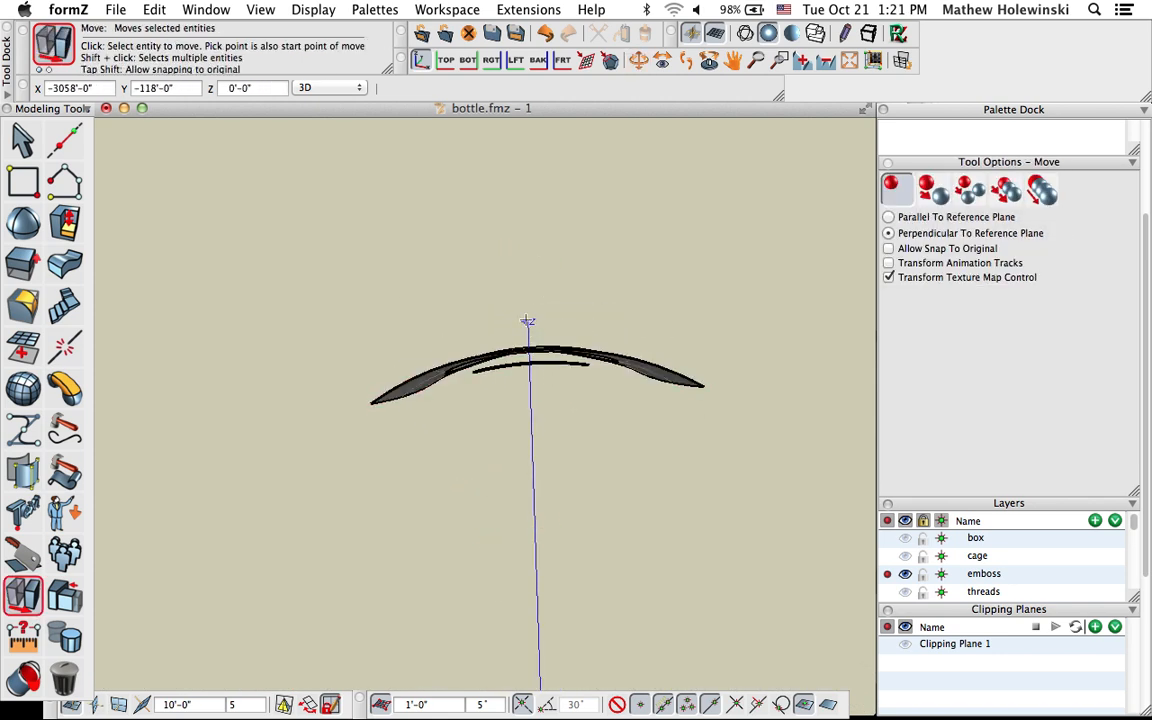
middle_click_drag(528, 380, 766, 612)
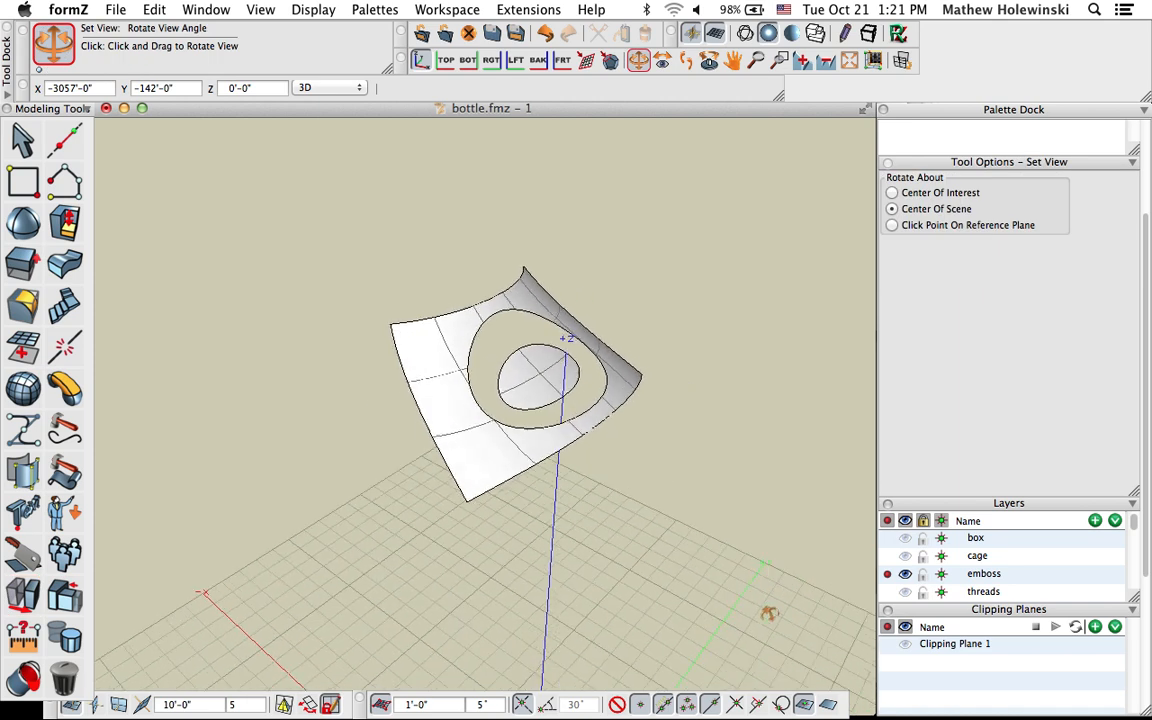
left_click(23, 138)
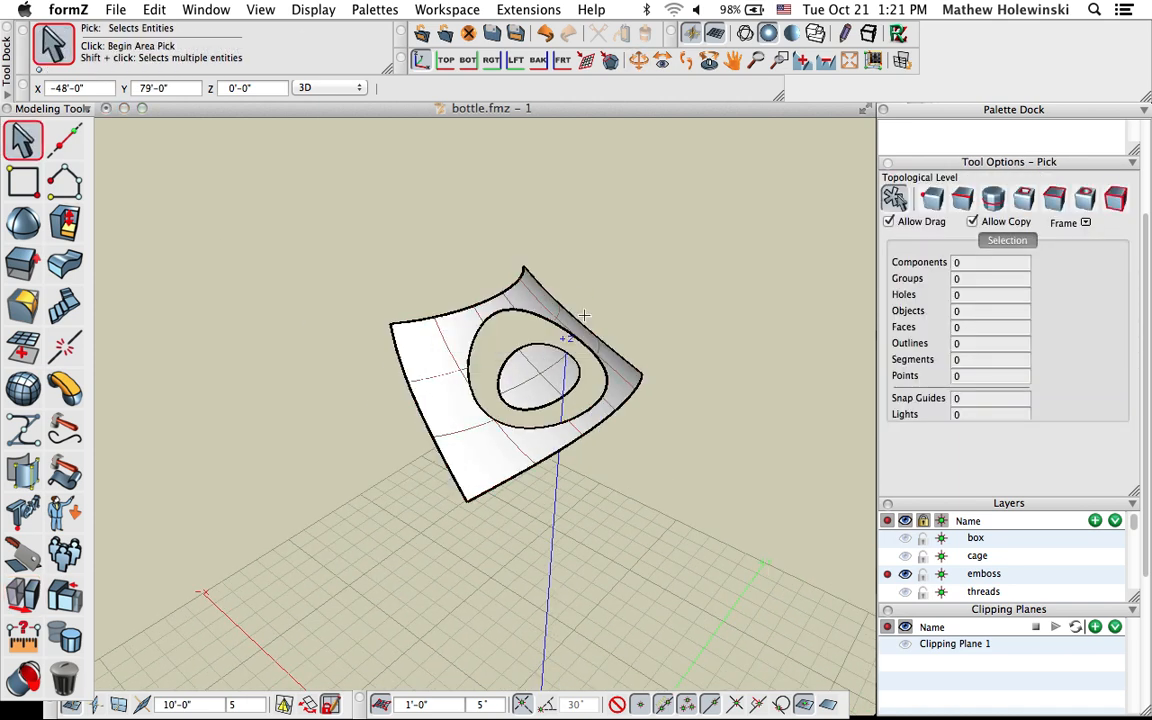
left_click(545, 361)
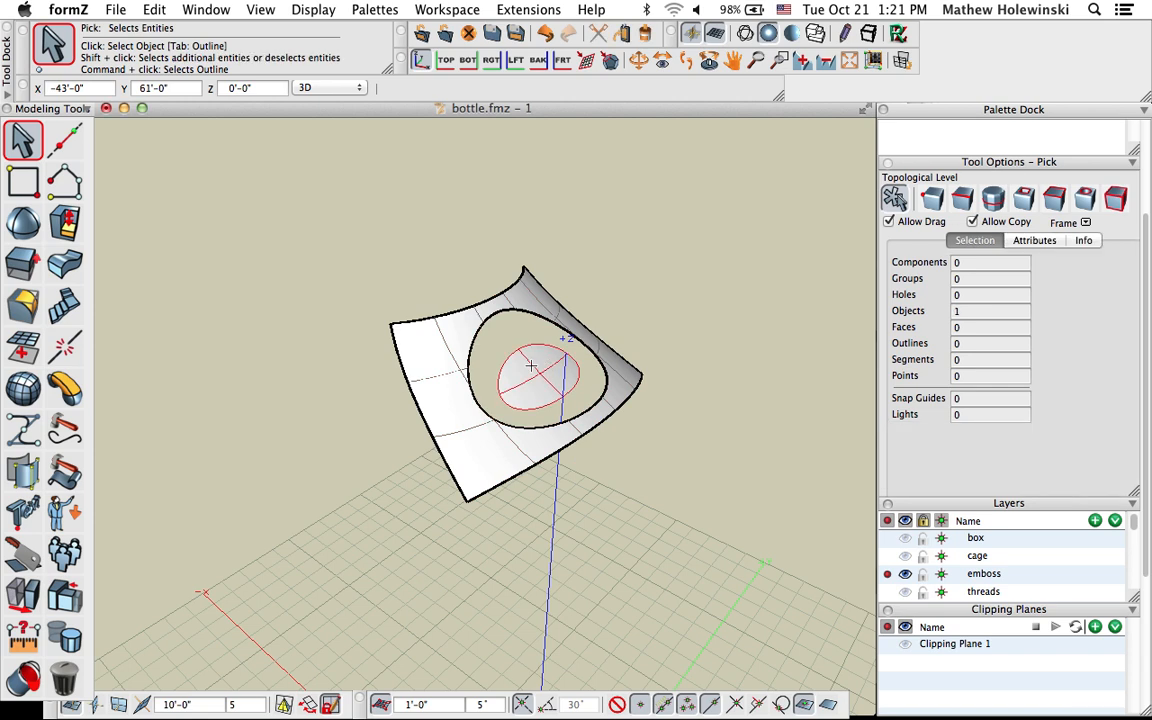
left_click(172, 231)
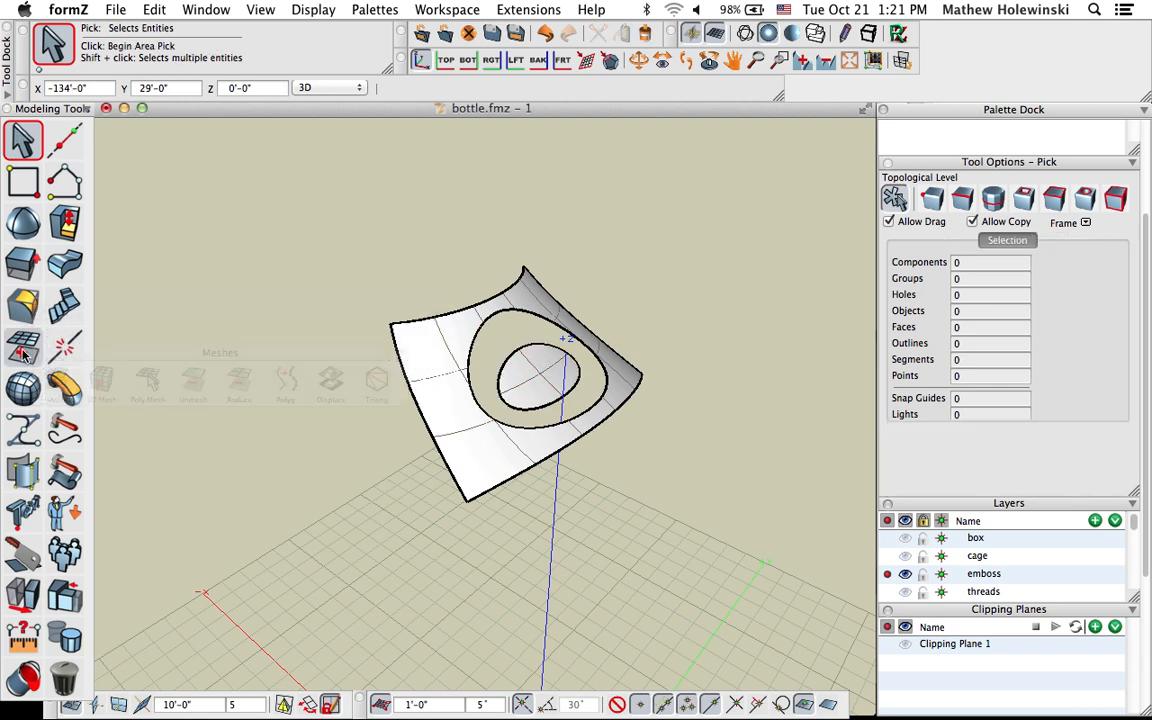
Build a tangent loft from the patch's hole edge to the central piece's outline, with start and end tangent magnitudes of 1
mouse_move(22, 305)
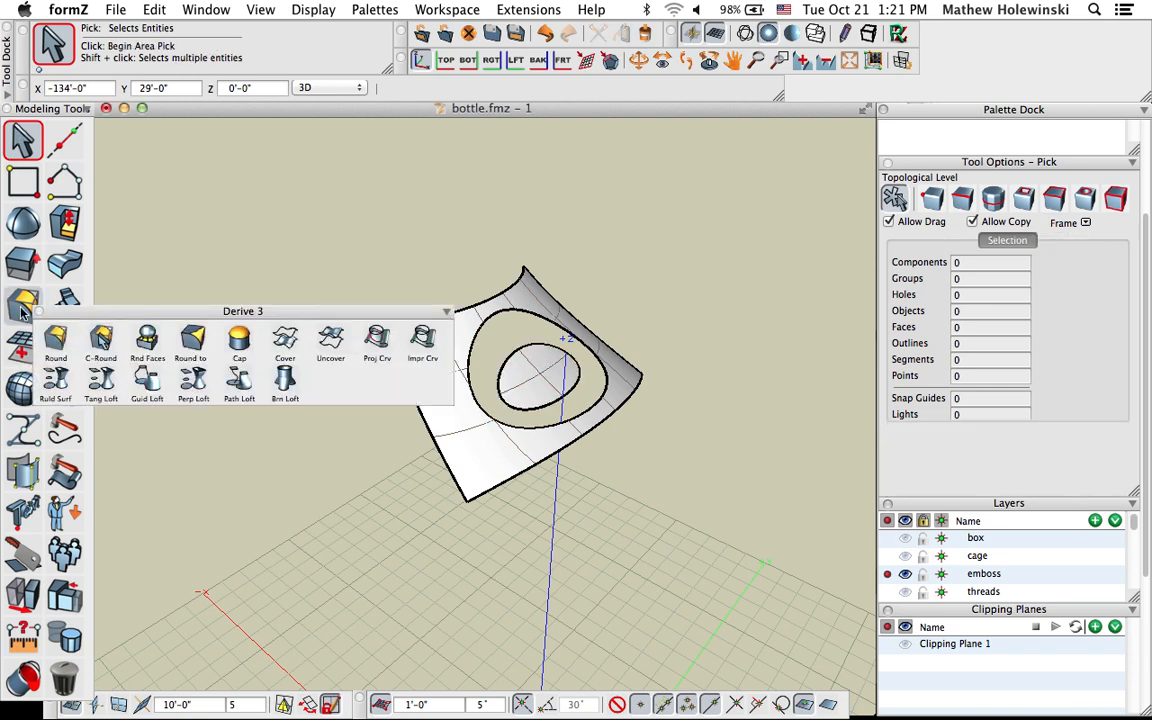
left_click(101, 381)
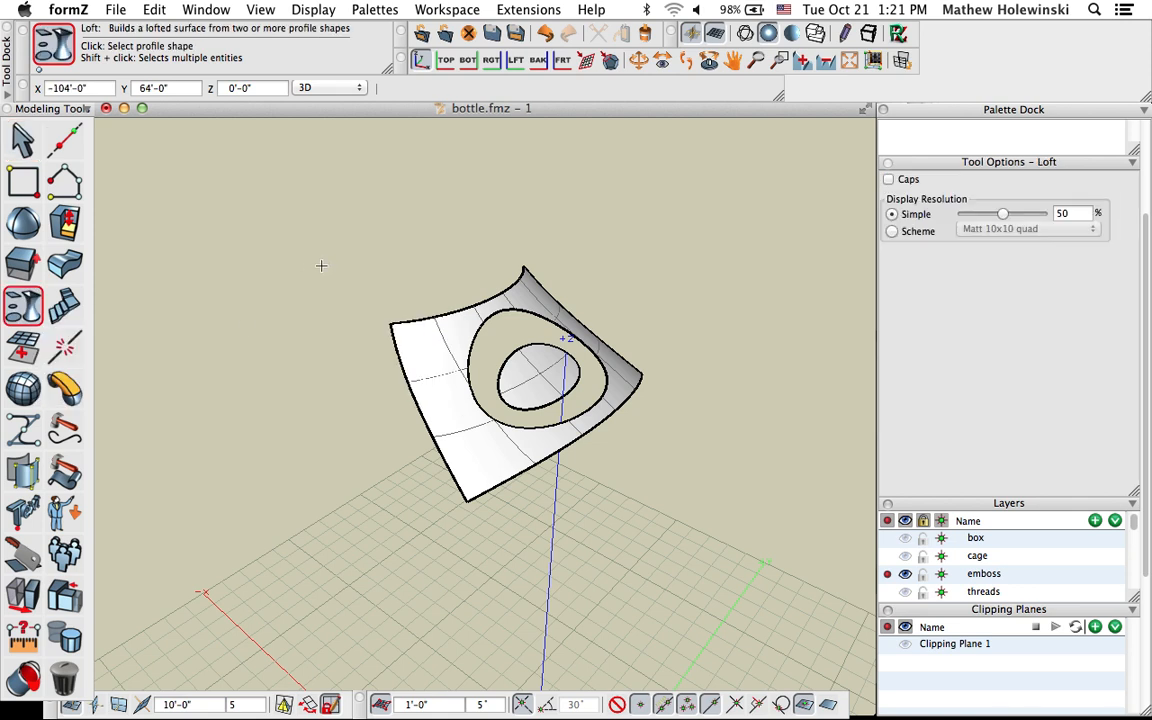
left_click(533, 315)
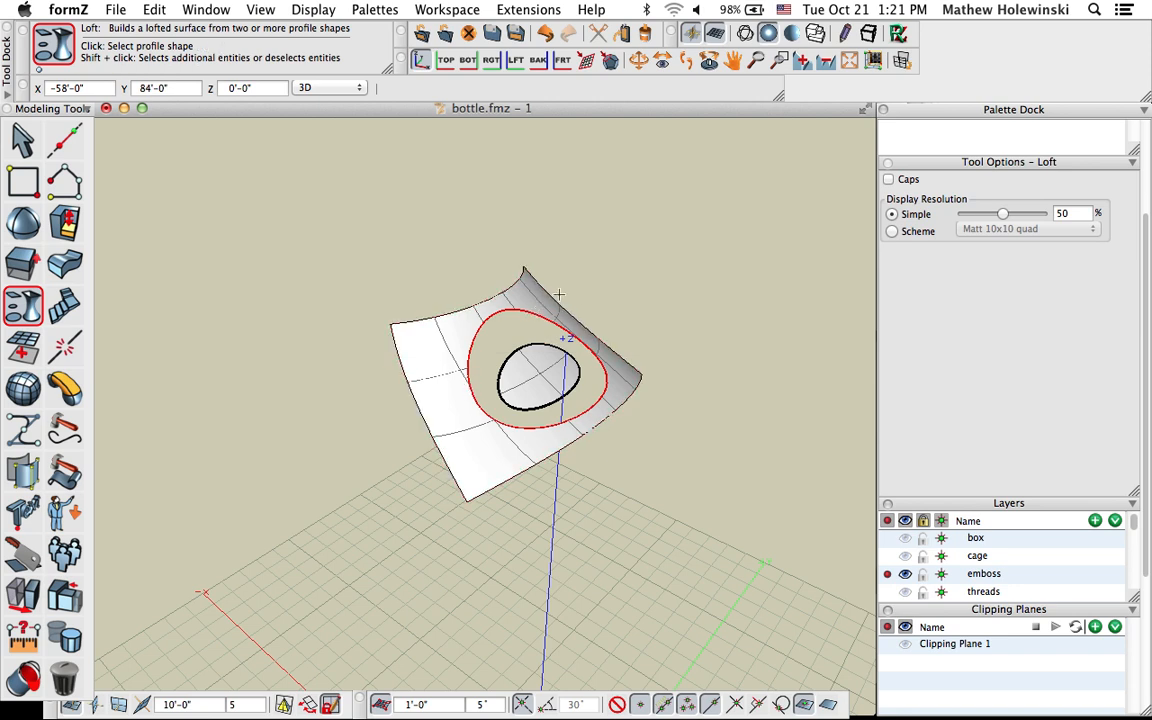
left_click(517, 367)
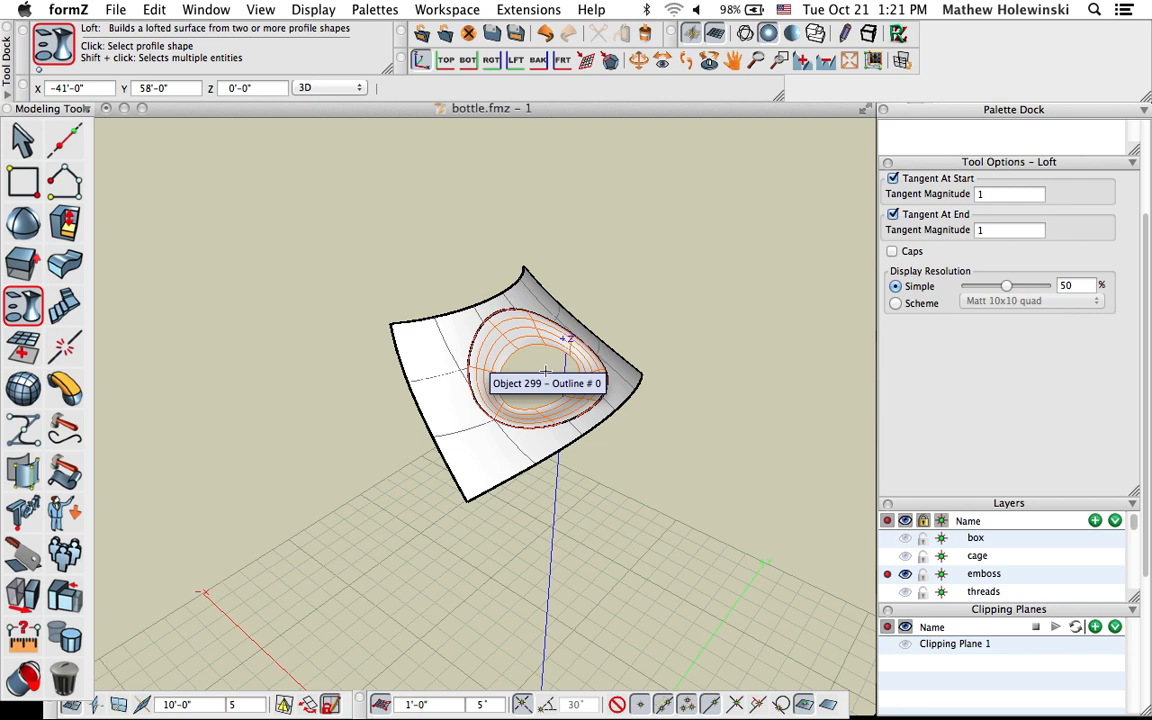
left_click(545, 372)
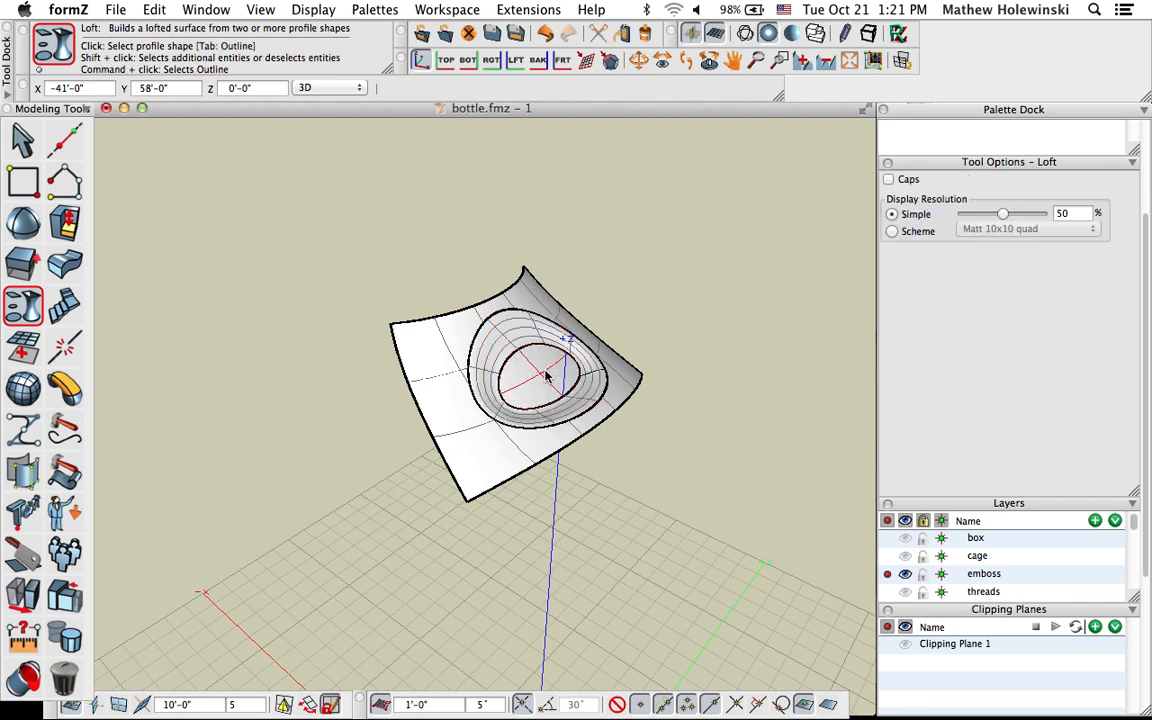
Stitch the outer patch, the lofted ring and the central piece into one surface object
left_click(24, 142)
middle_click_drag(627, 545, 589, 484)
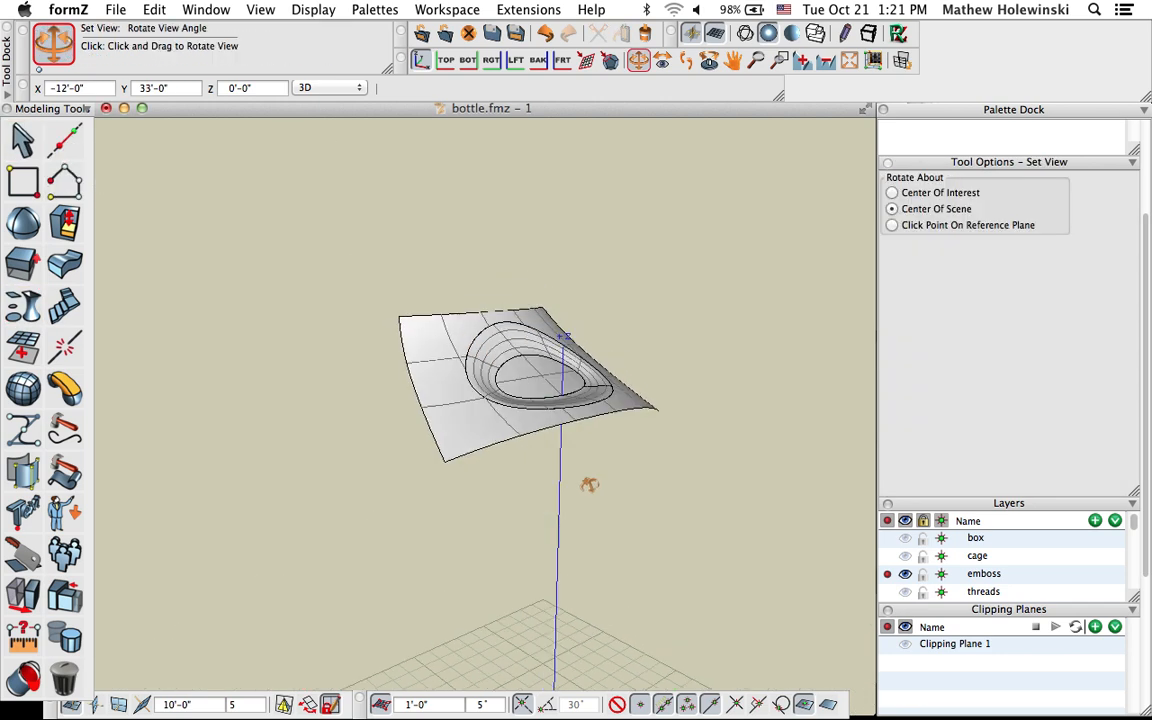
left_click_drag(589, 484, 595, 557)
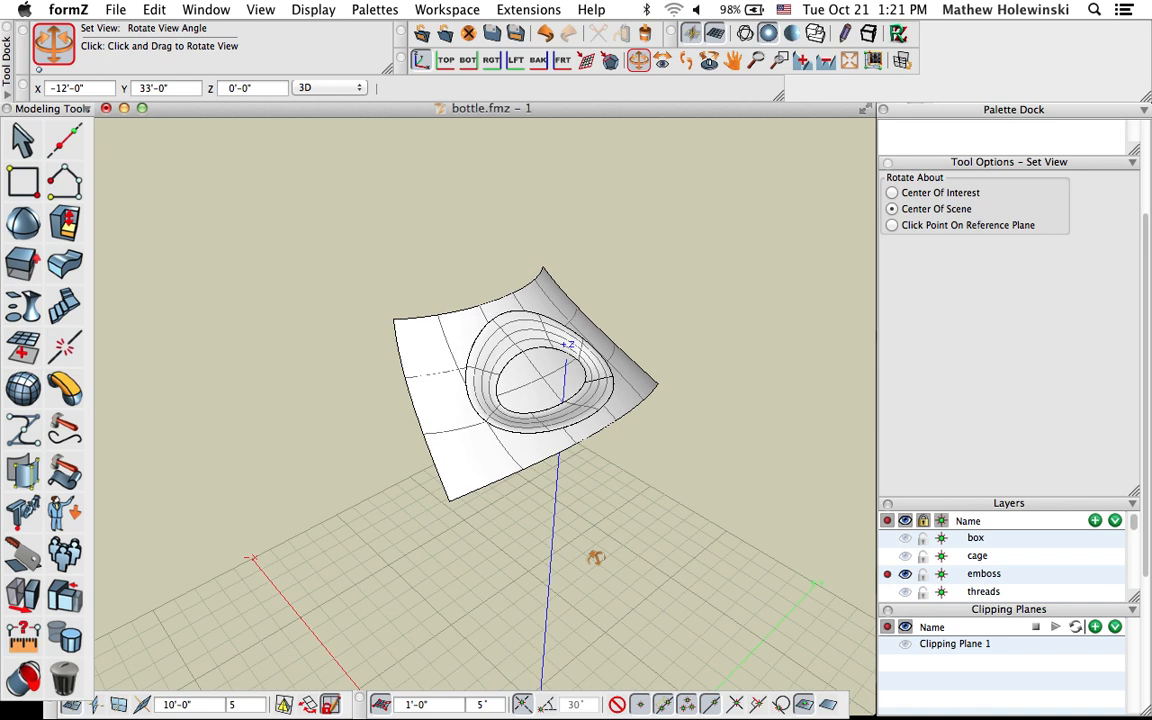
middle_click_drag(595, 557, 600, 577)
middle_click_drag(689, 572, 638, 553)
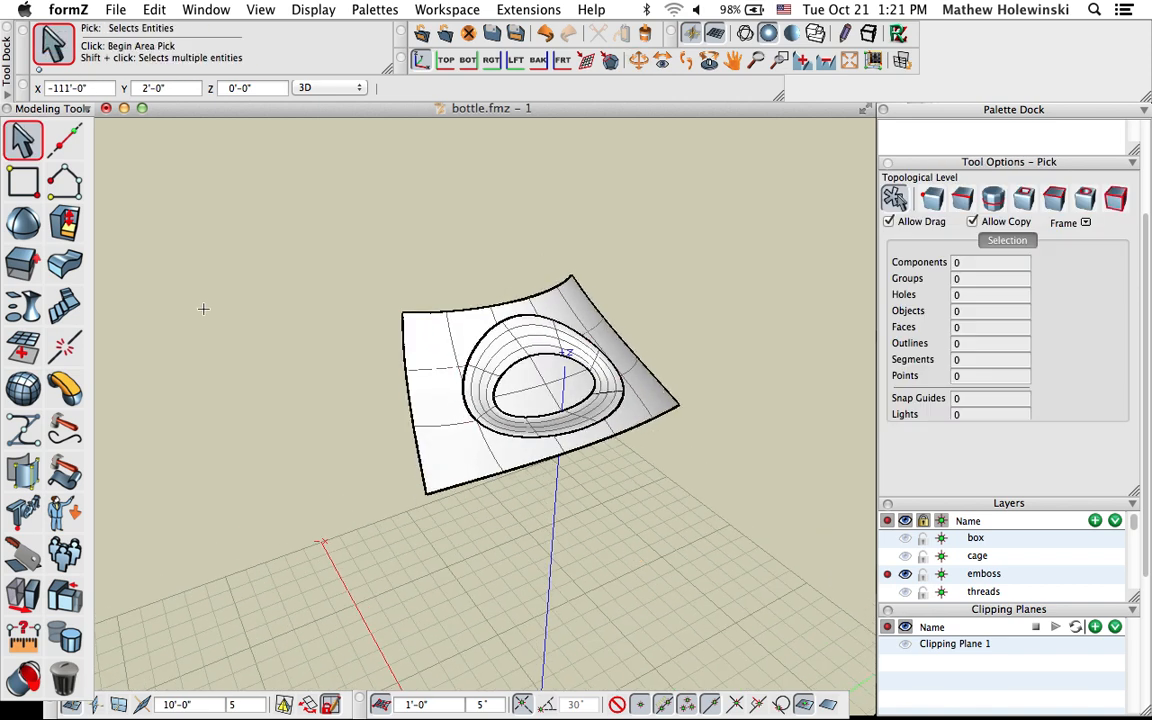
key("super+a")
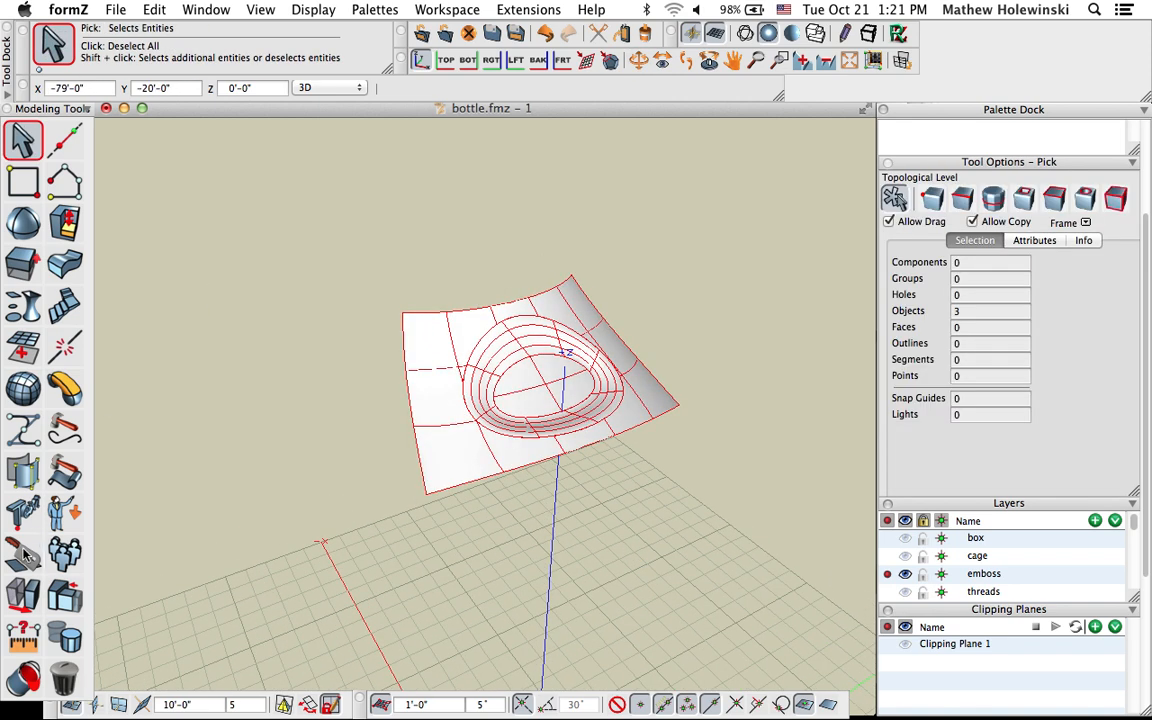
left_click(25, 556)
left_click(195, 632)
left_click(295, 427)
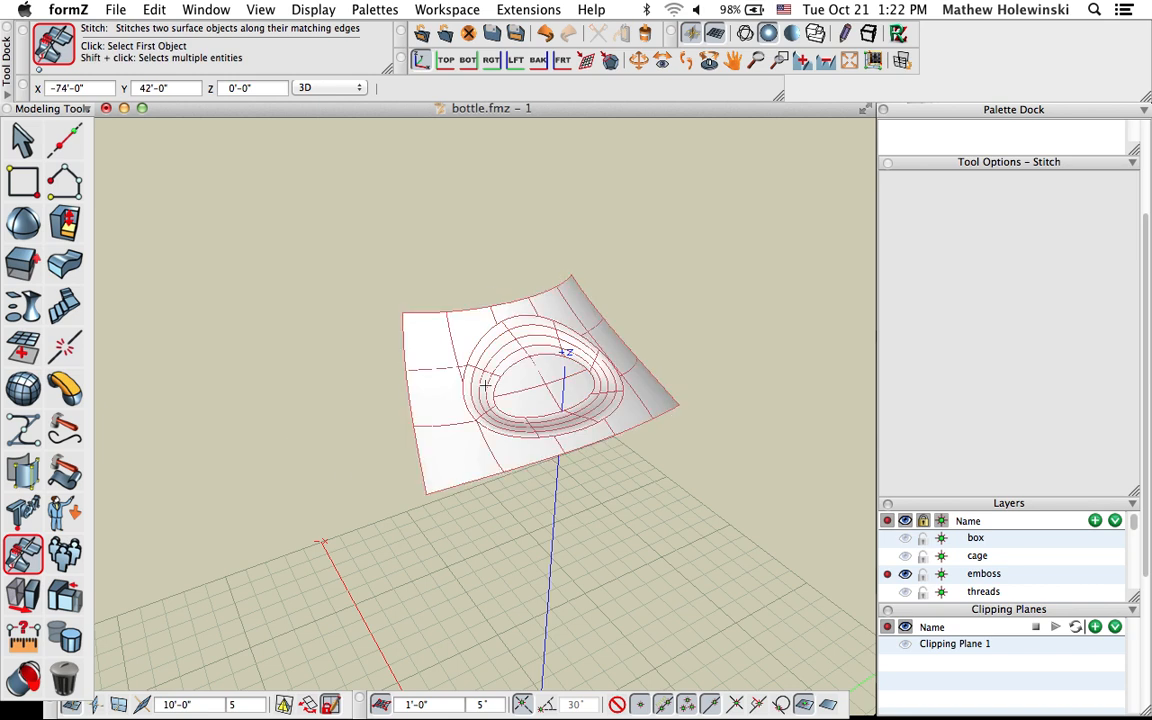
left_click(22, 553)
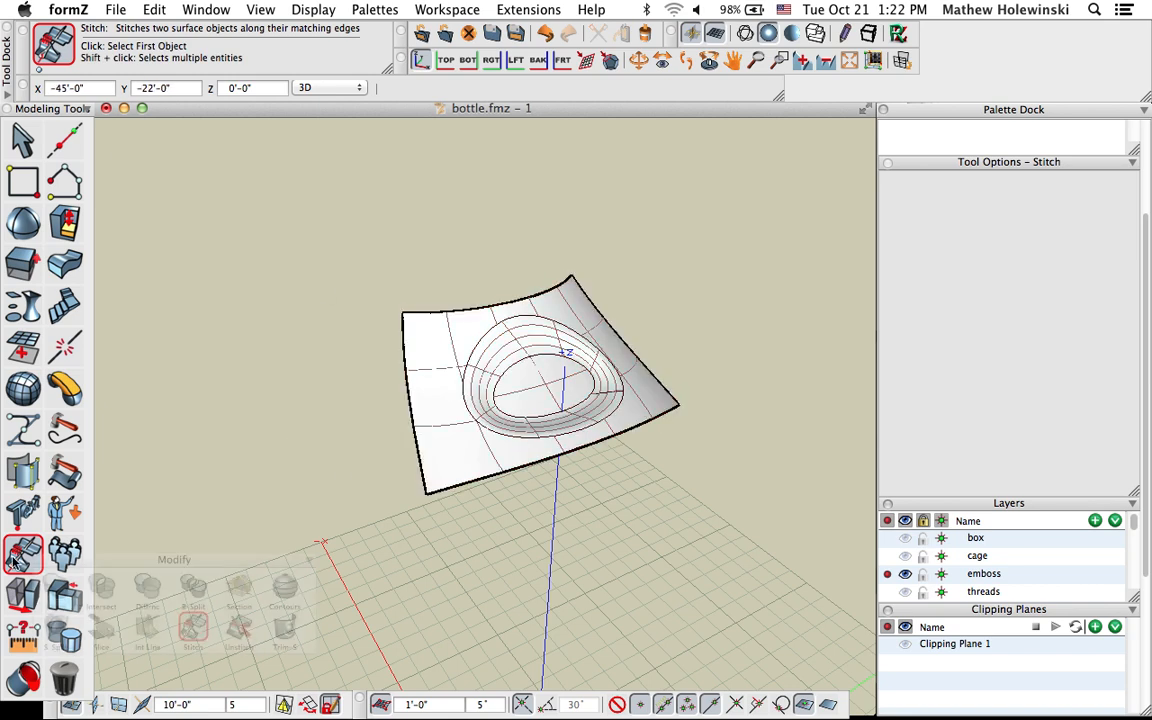
left_click(204, 636)
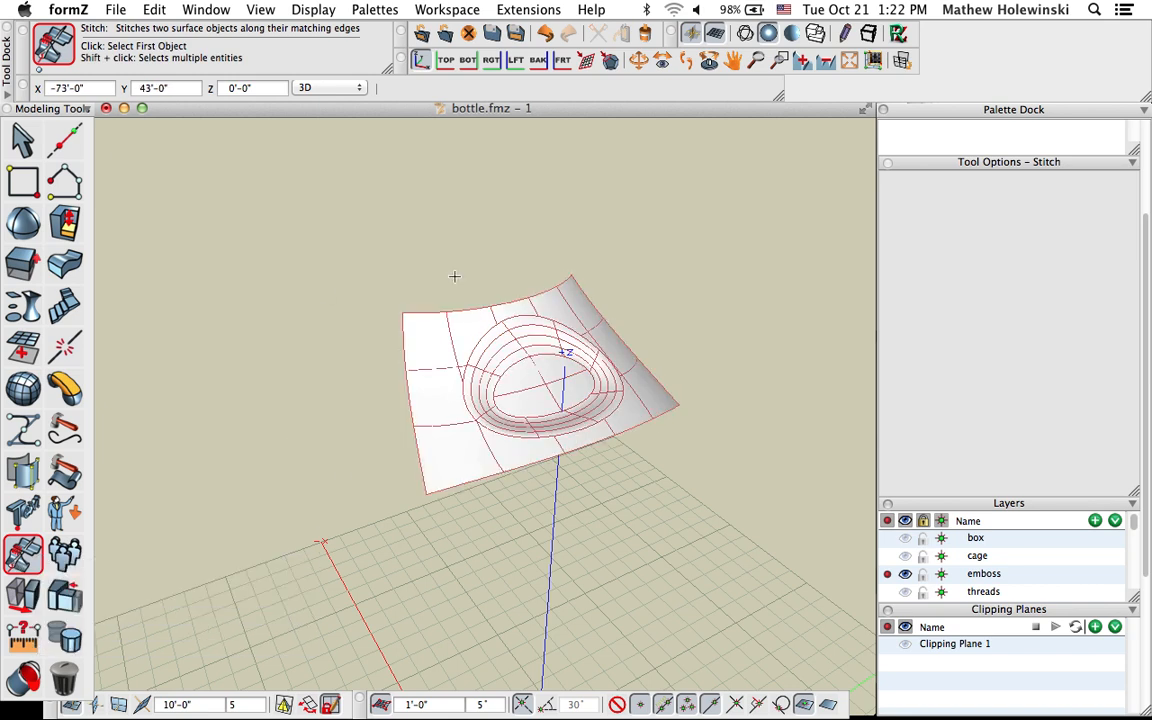
left_click(22, 138)
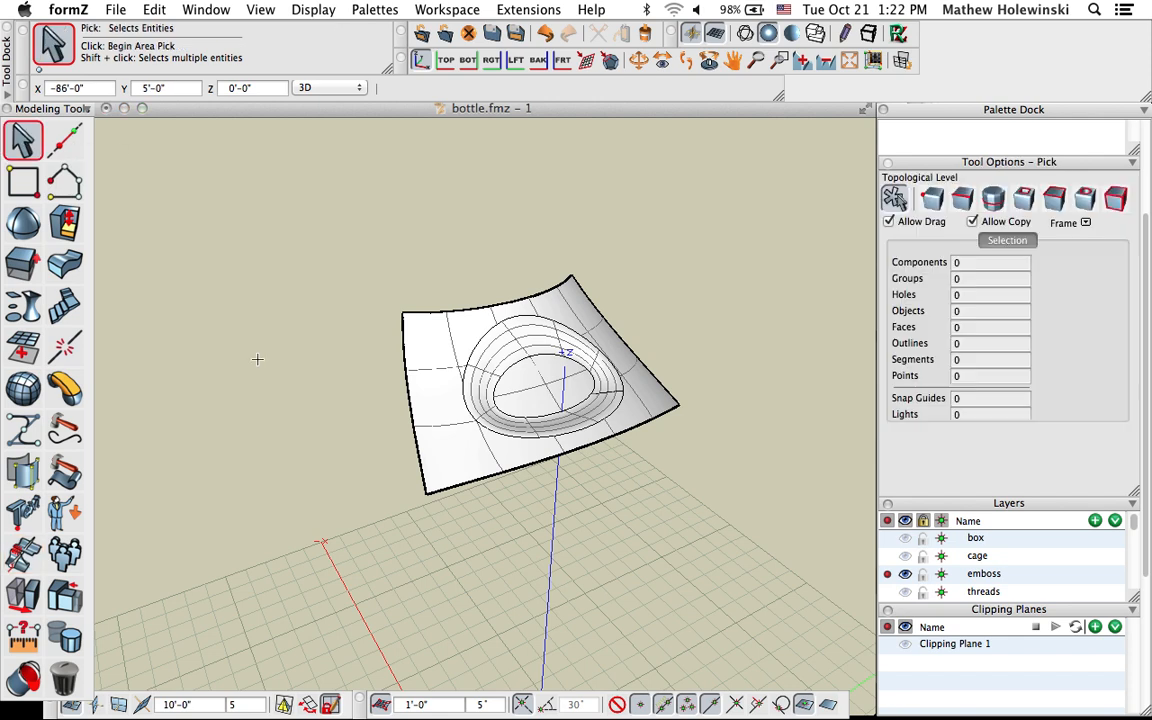
Examine the stitched emboss surface in smooth shading without edges, and restore the shaded display with edges
left_click(793, 35)
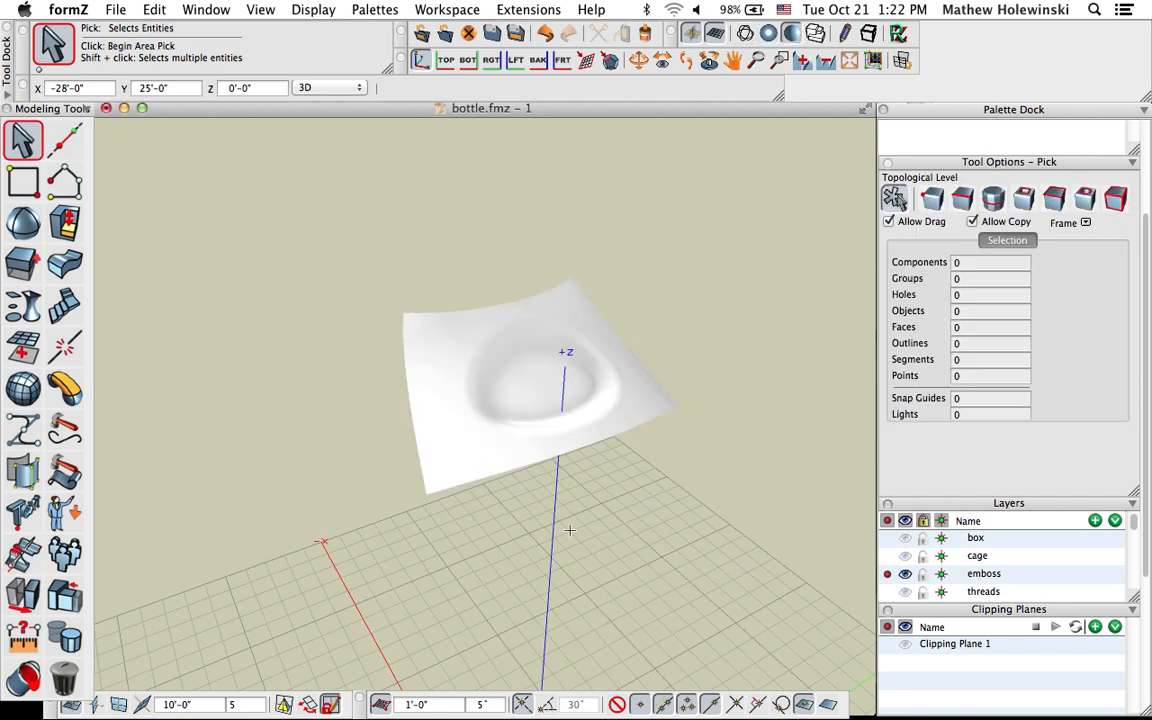
mouse_move(568, 530)
middle_mouse_down()
mouse_move(465, 452)
mouse_move(497, 427)
mouse_move(543, 465)
mouse_move(519, 468)
mouse_move(607, 463)
mouse_move(485, 473)
mouse_move(337, 460)
mouse_move(658, 524)
mouse_move(673, 596)
mouse_move(700, 510)
middle_mouse_up()
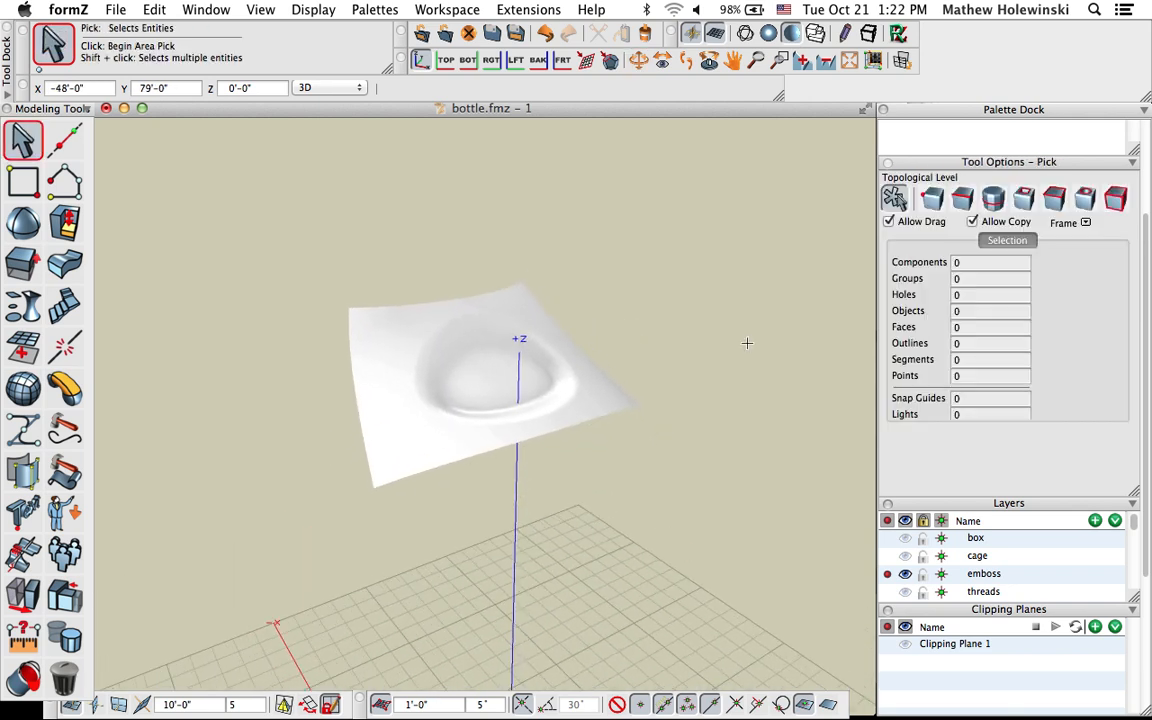
left_click(772, 35)
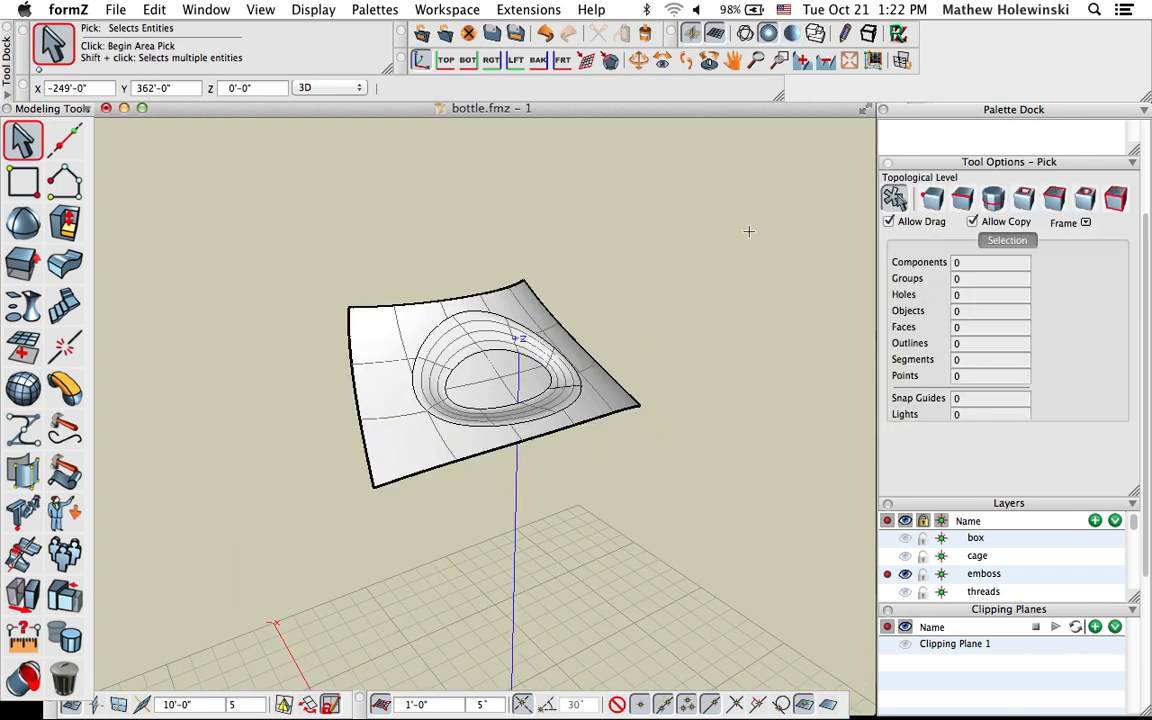
middle_click_drag(722, 357, 748, 411)
left_click_drag(741, 403, 725, 386)
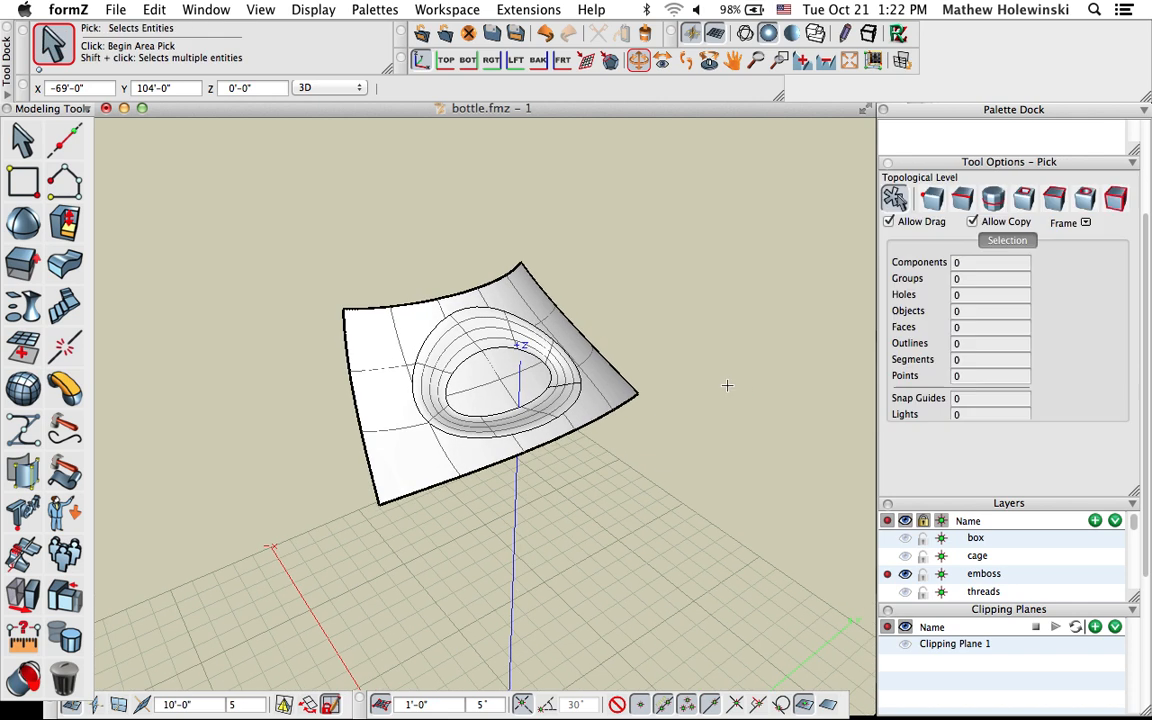
Bring the rest of the bottle back into view and stitch the bottle body to the embossed shoulder patch
key("Escape")
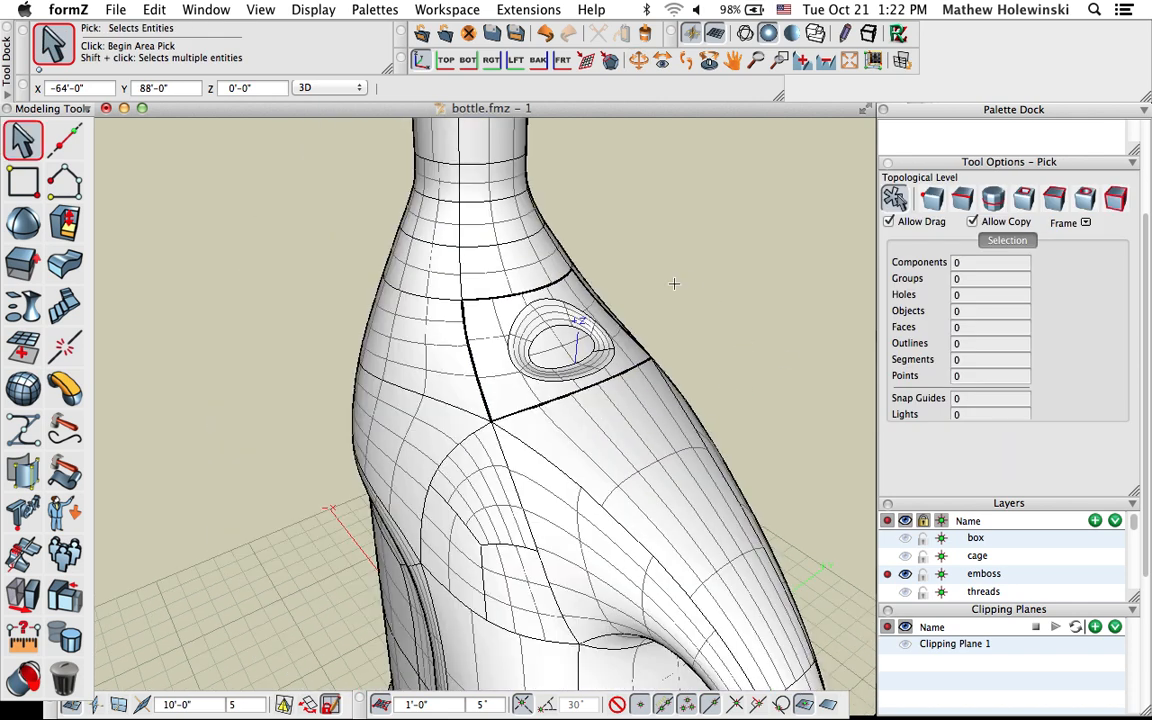
middle_click_drag(673, 284, 516, 320)
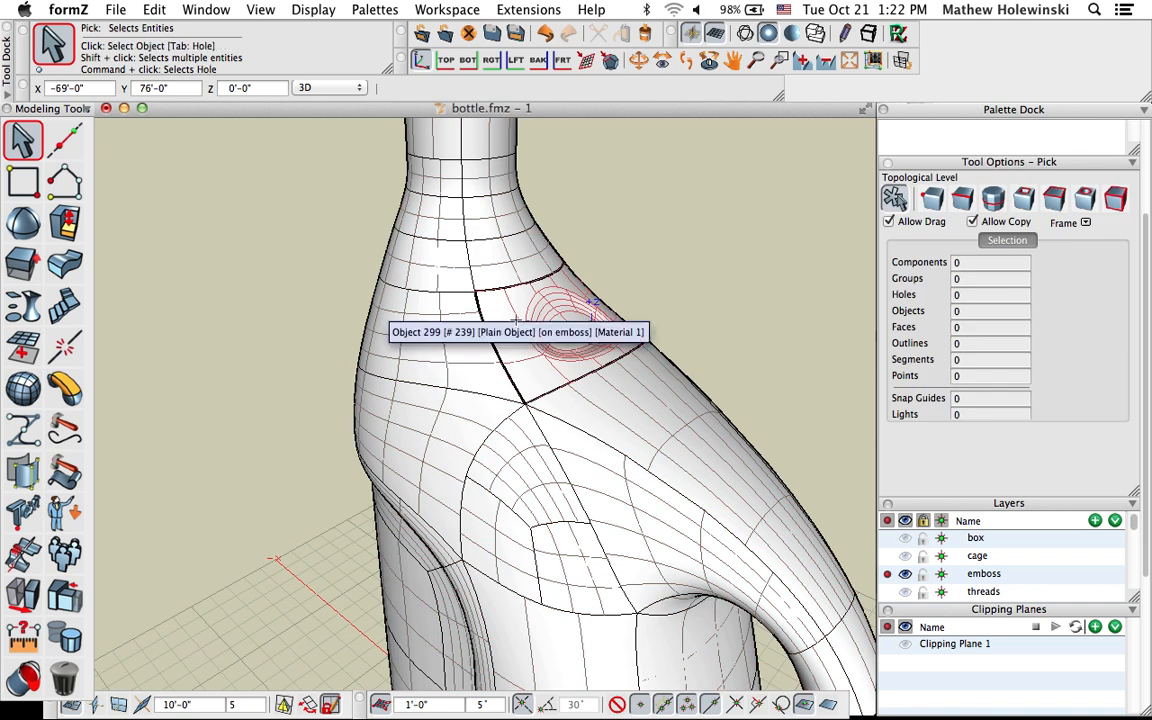
left_click(23, 550)
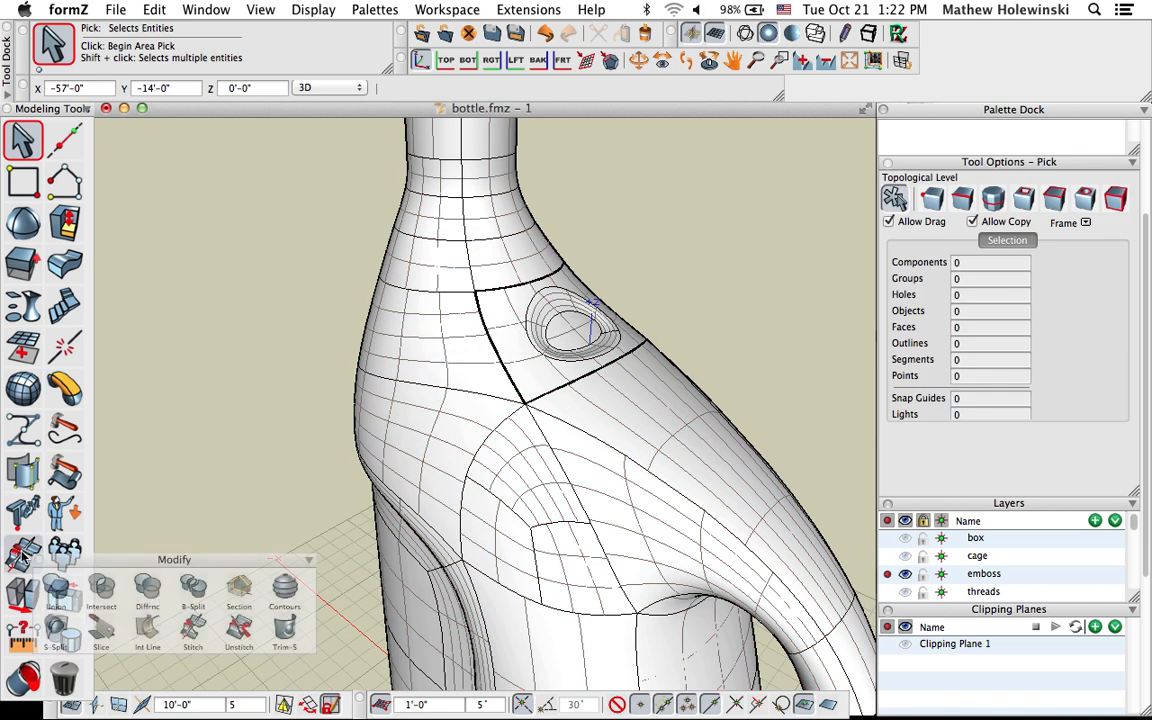
left_click(193, 628)
left_click(413, 322)
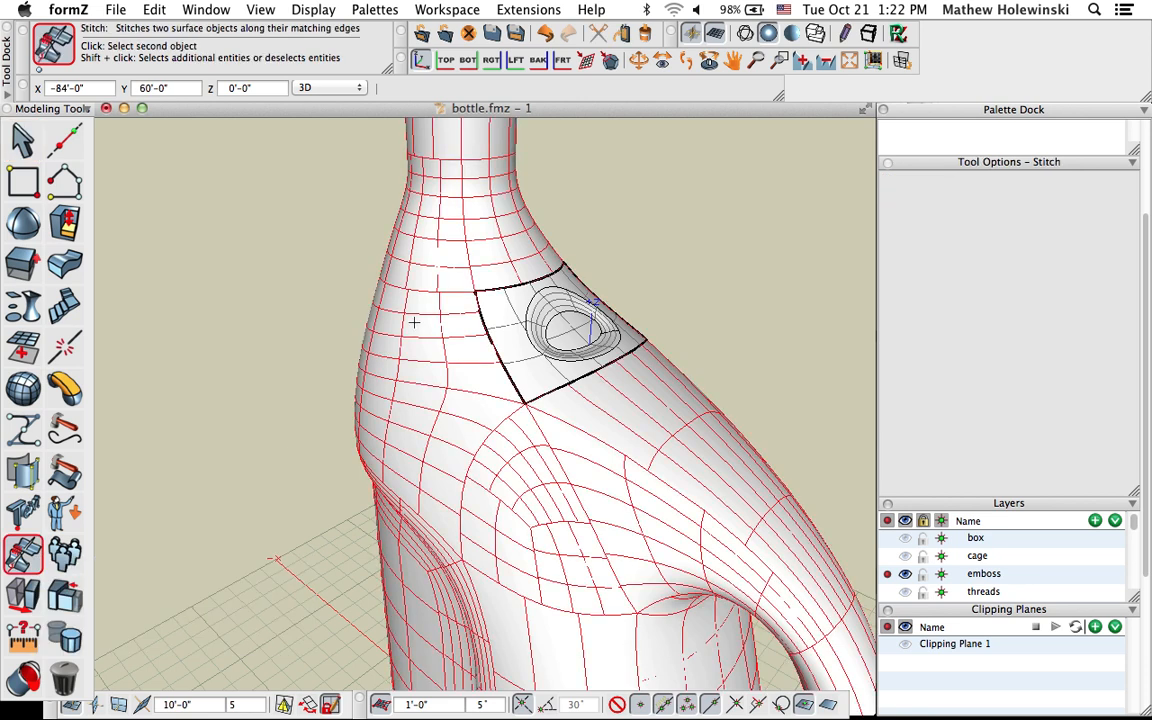
left_click(510, 316)
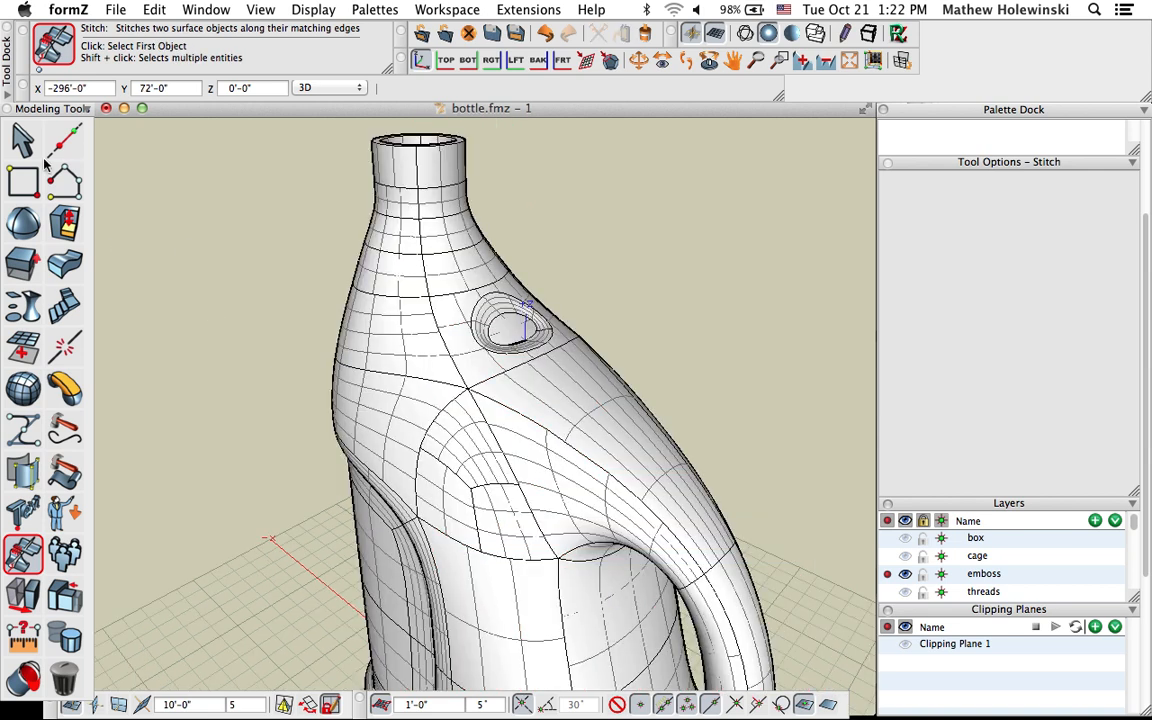
Examine the stitched bottle and its recessed shoulder emboss from several angles and distances
left_click(34, 146)
middle_click_drag(203, 318, 264, 314)
scroll(352, 356, "down", 3)
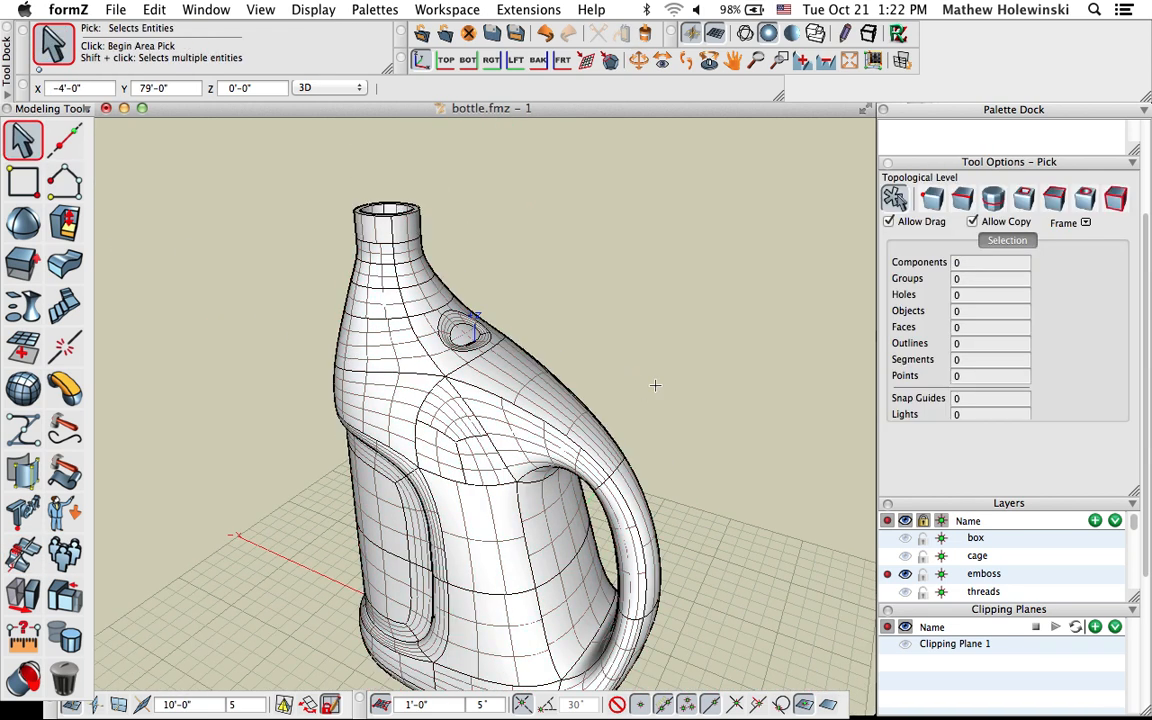
middle_click_drag(654, 391, 690, 345)
middle_click_drag(666, 415, 653, 429)
middle_click_drag(605, 368, 573, 390)
middle_click_drag(575, 346, 615, 336)
scroll(640, 360, "up", 3)
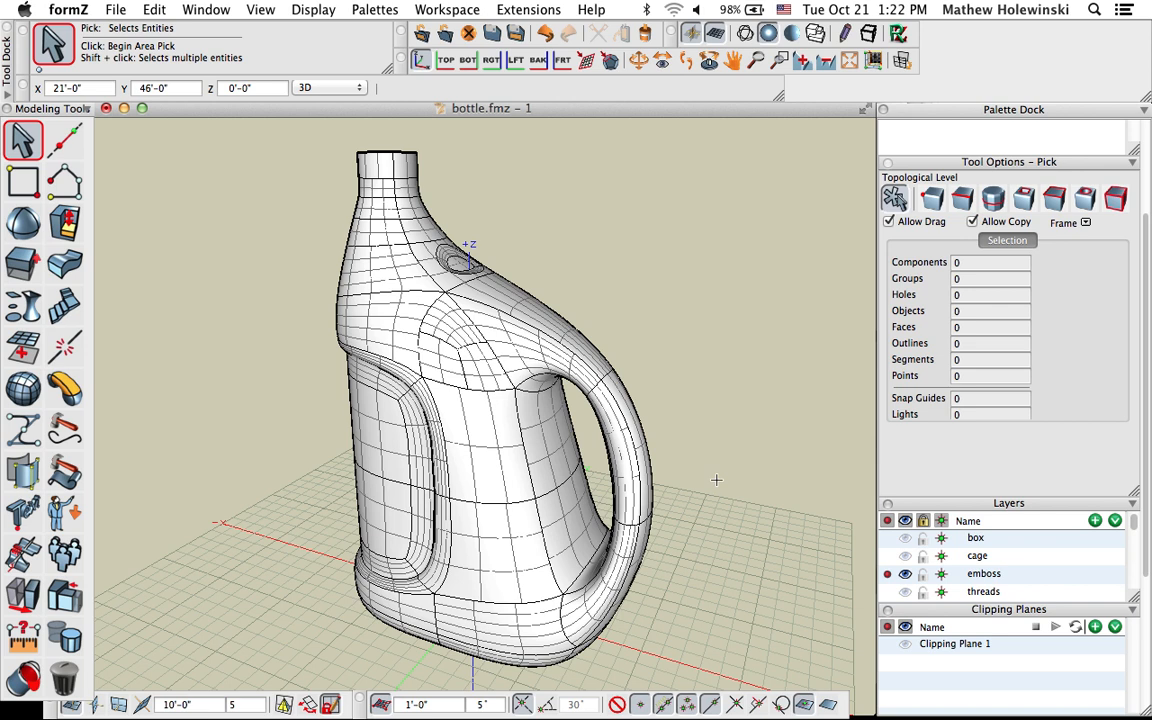
middle_click_drag(716, 480, 700, 470)
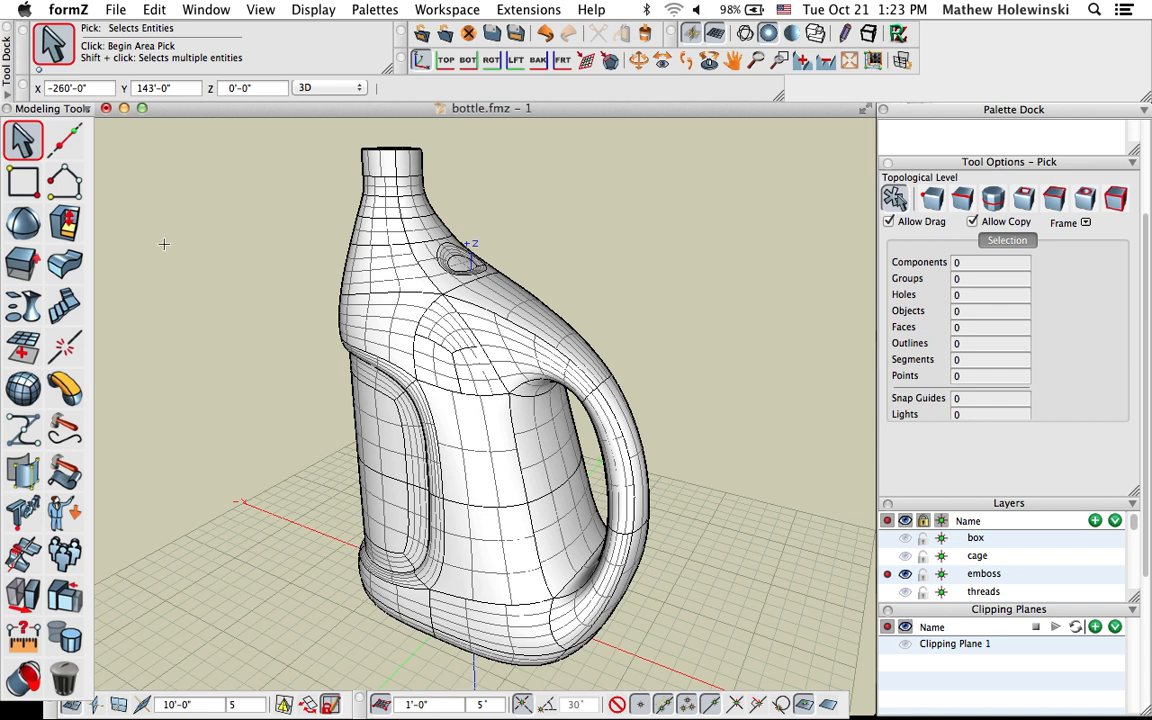
Switch the bottle's display resolution from simple to the Matt 10x10 quad faceting scheme
left_click_drag(33, 390, 190, 432)
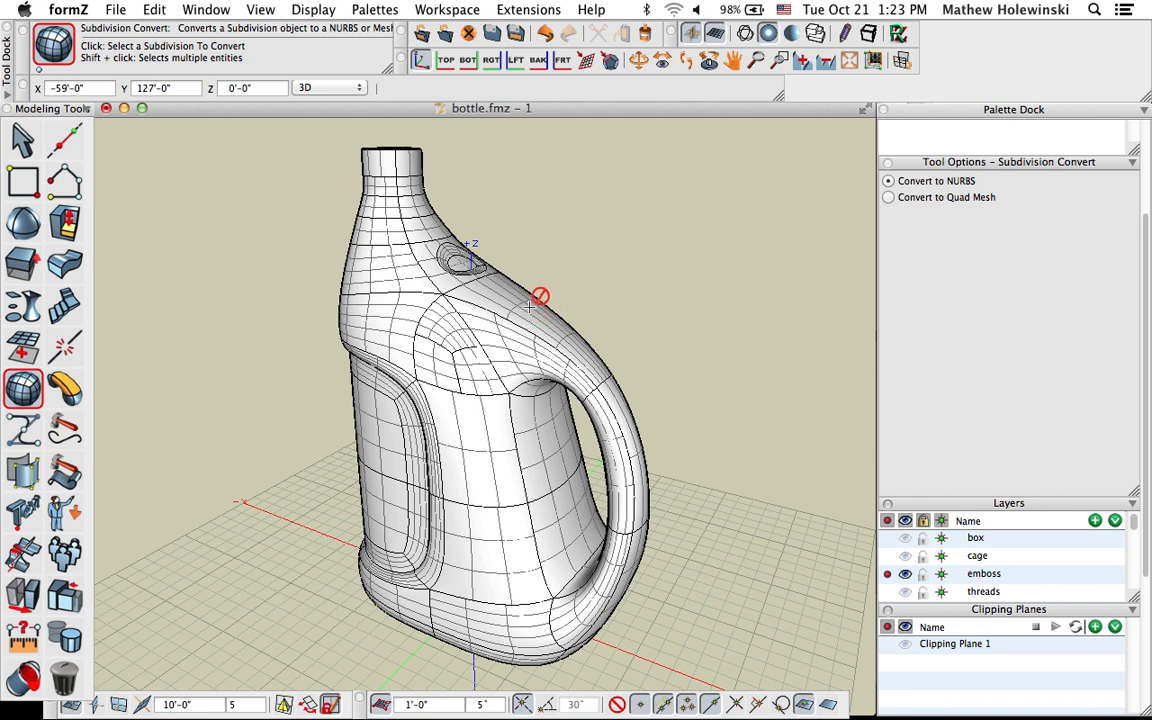
left_click(24, 139)
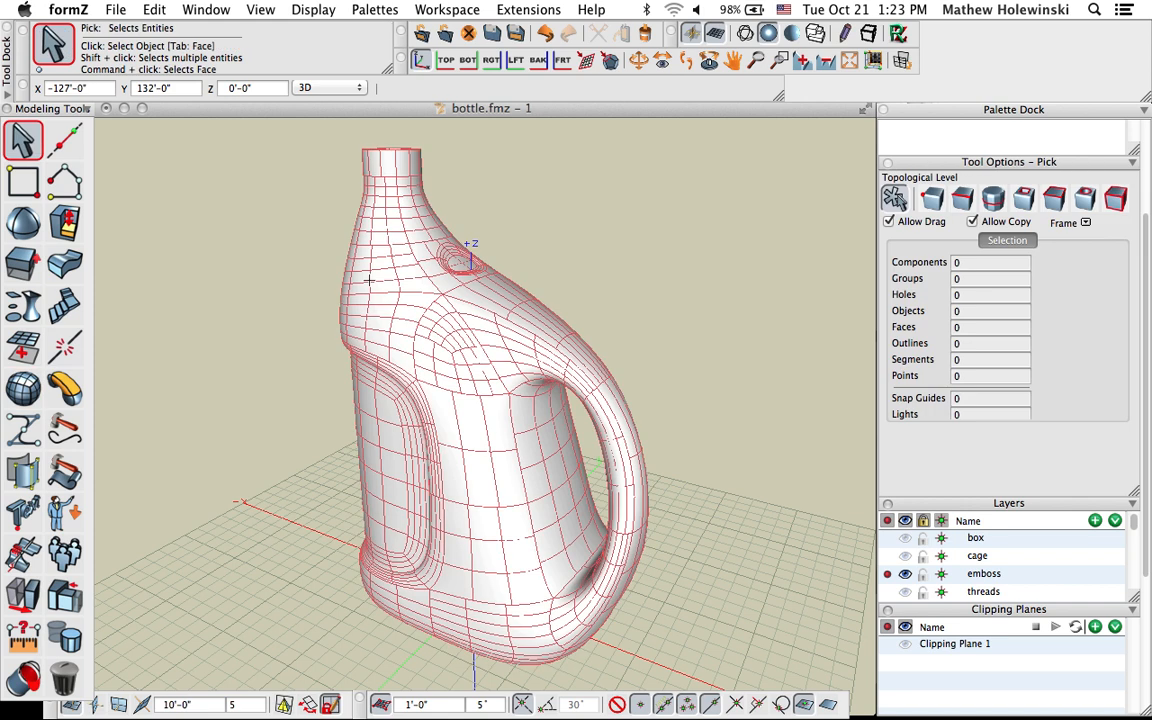
left_click(369, 280)
left_click(1034, 241)
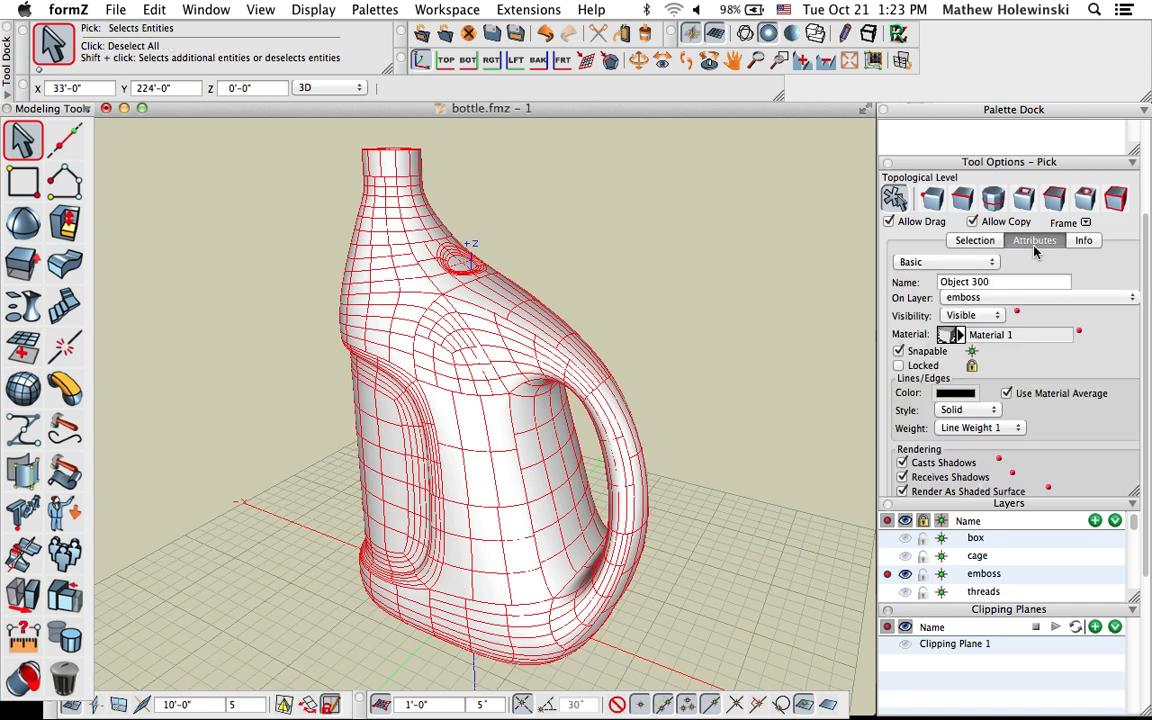
left_click(945, 262)
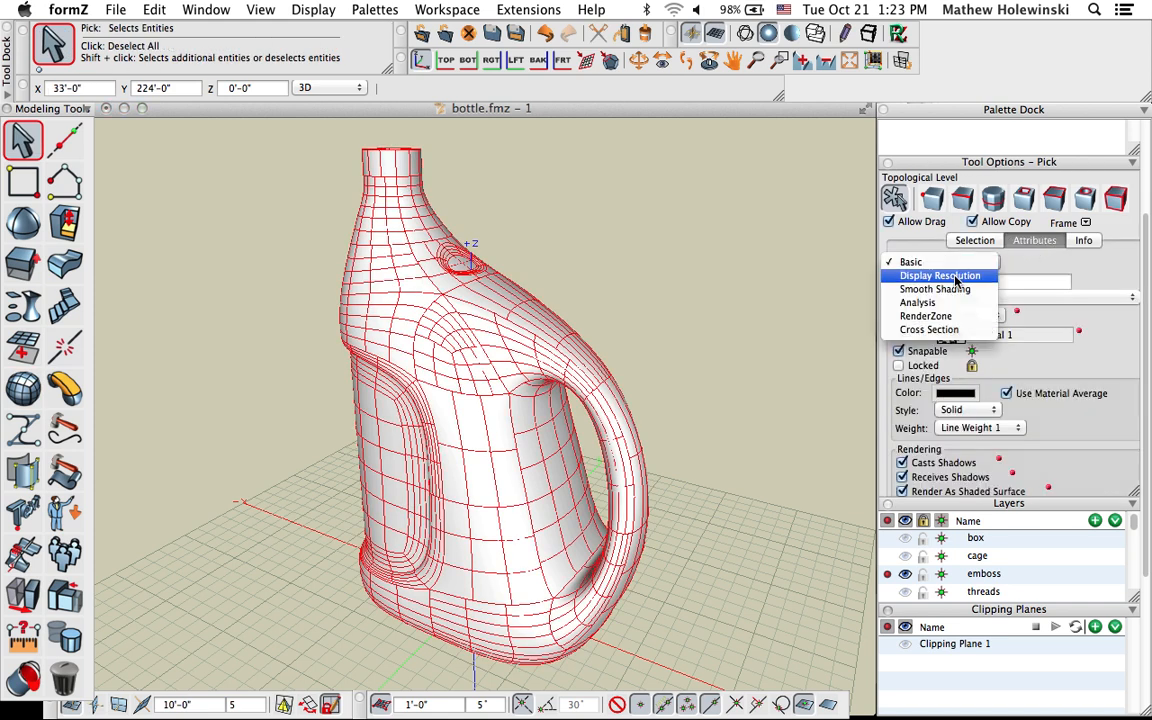
left_click(952, 276)
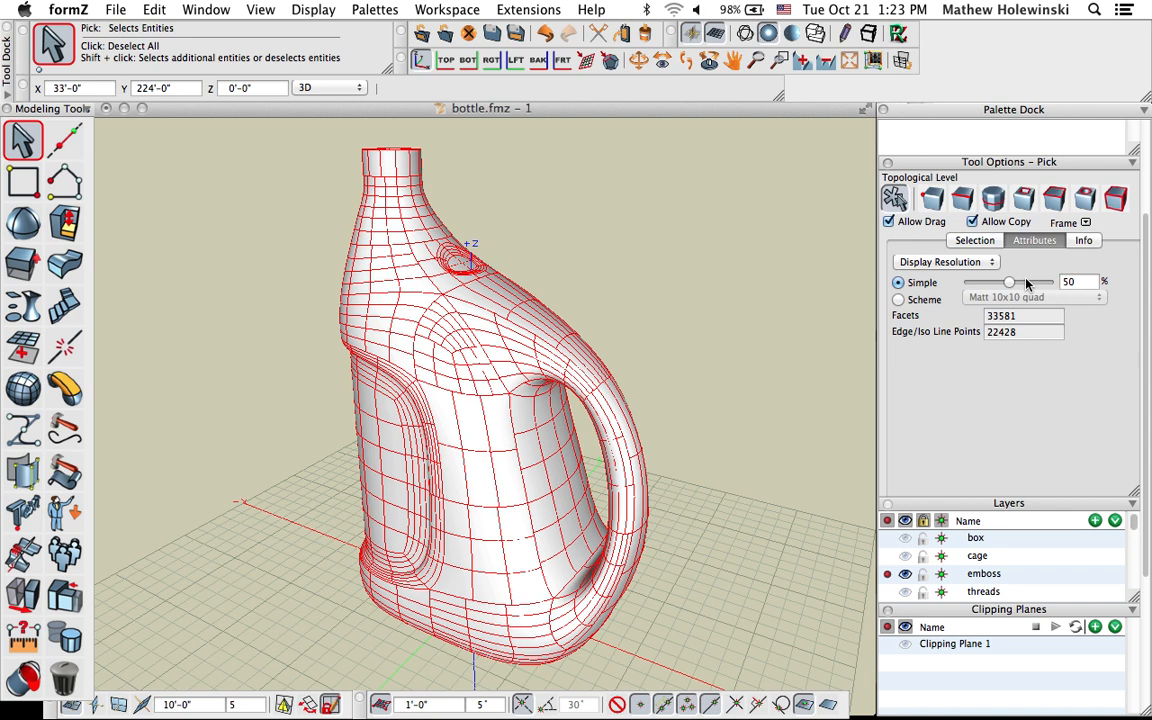
left_click(916, 301)
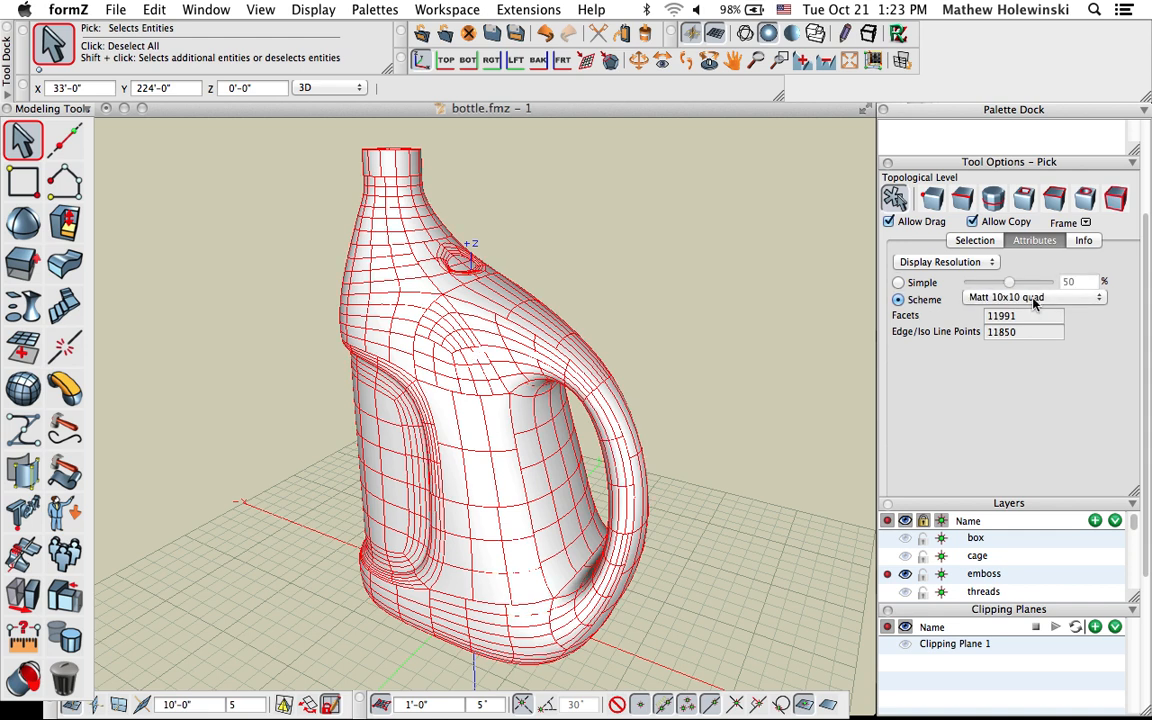
Review the settings of the Matt 10x10 quad faceting scheme and close them without changes
left_click(1035, 299)
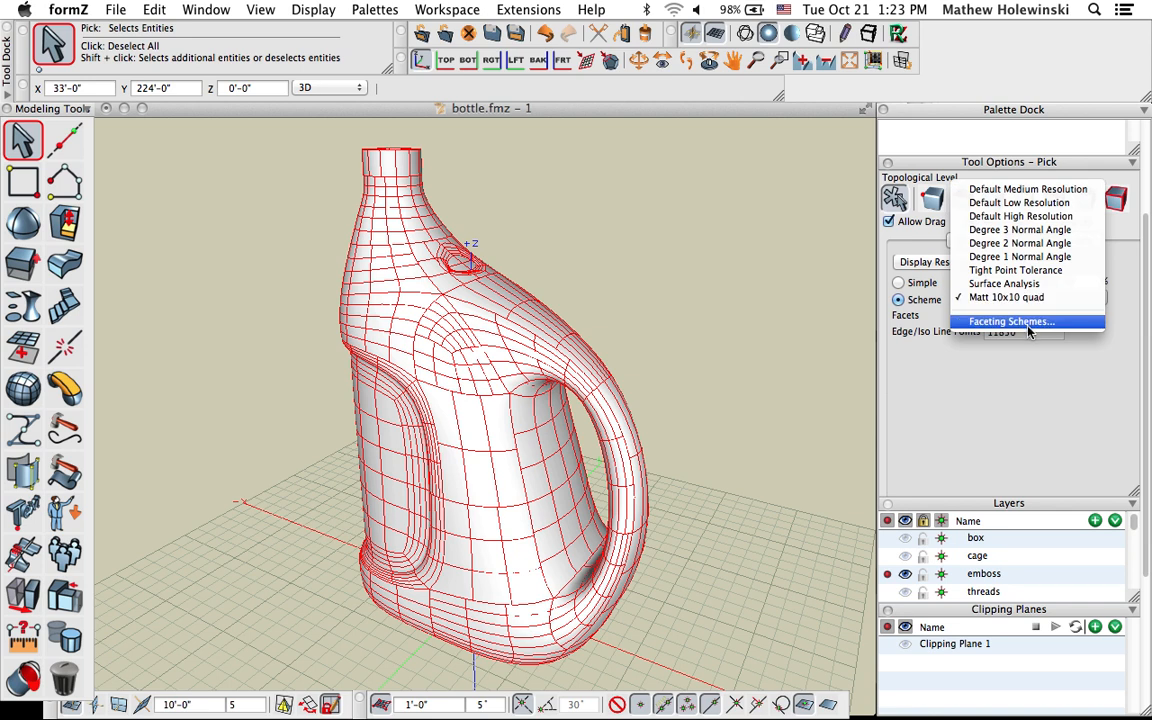
left_click(1029, 322)
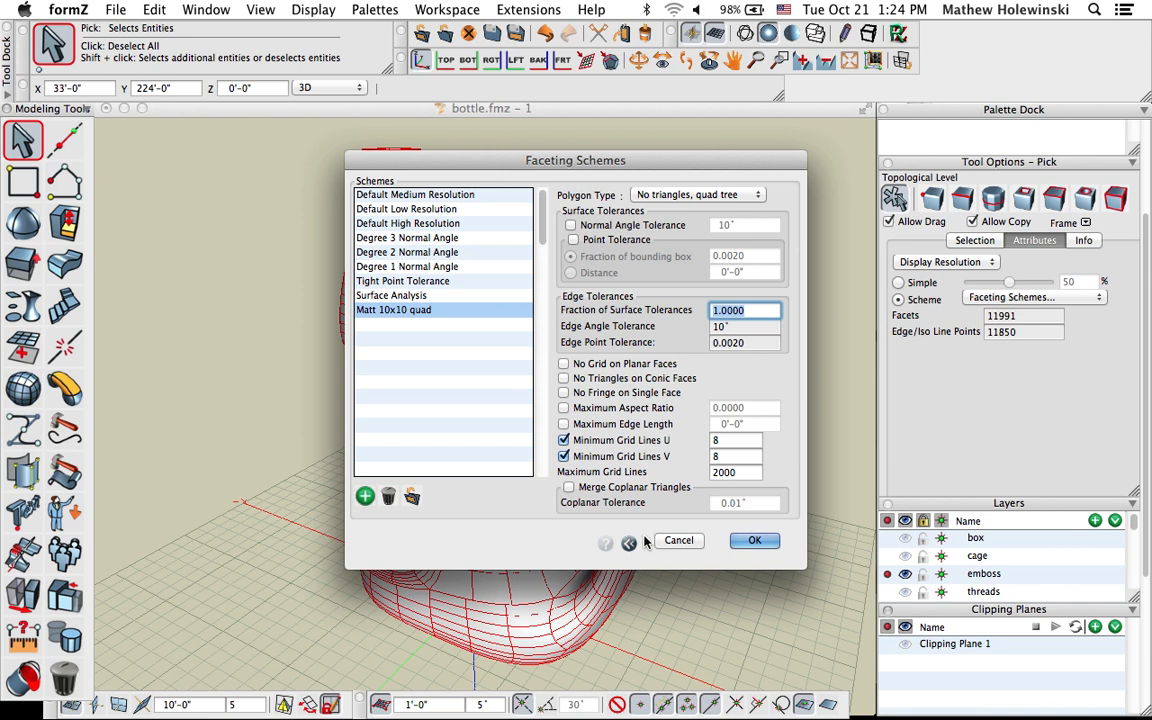
left_click(677, 541)
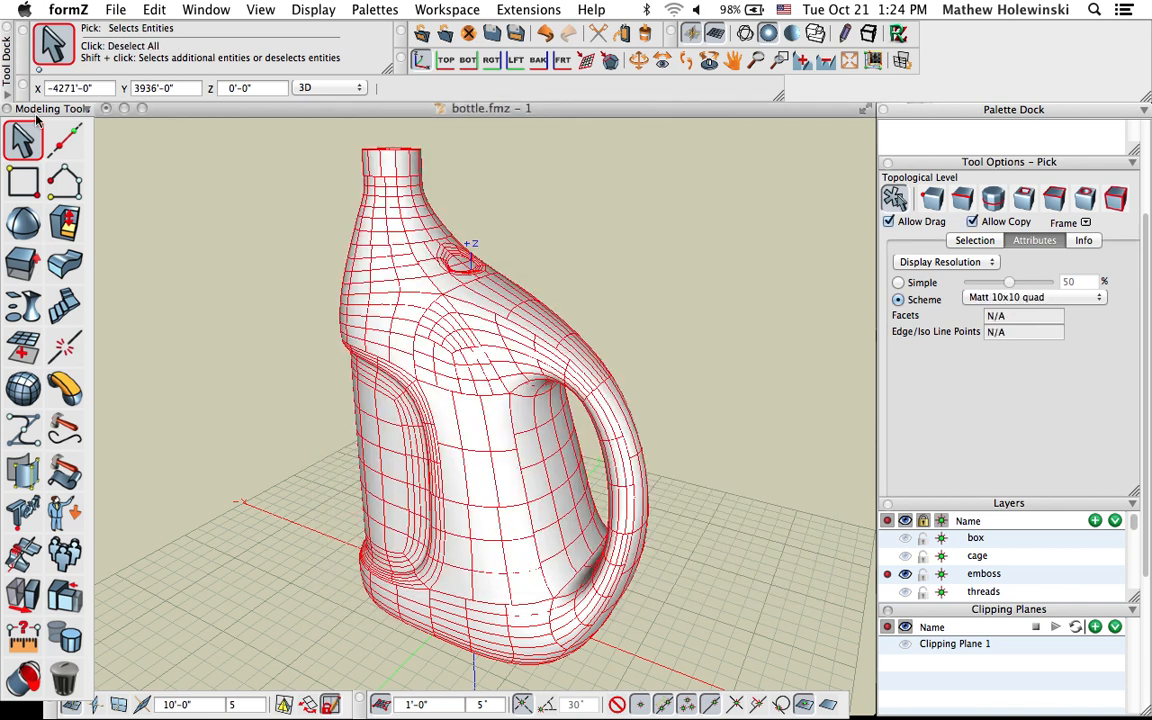
Deselect the bottle, examine its mesh in wireframe display at close range, and restore the shaded display with edges
left_click(745, 33)
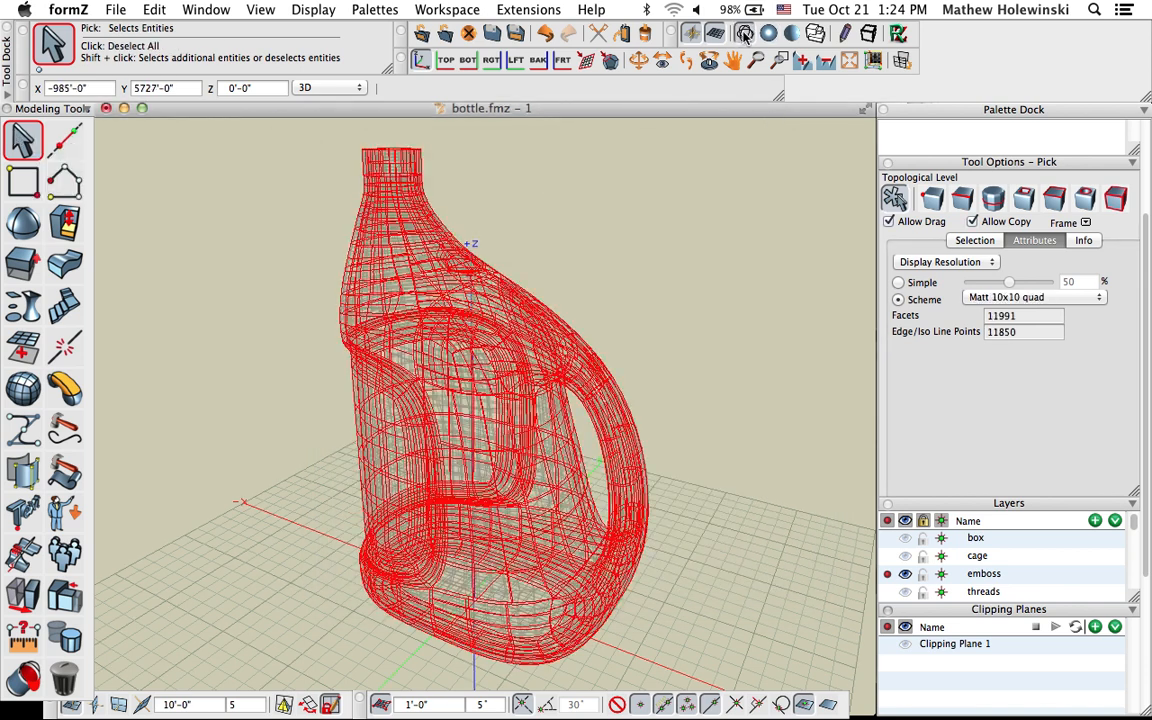
left_click(175, 222)
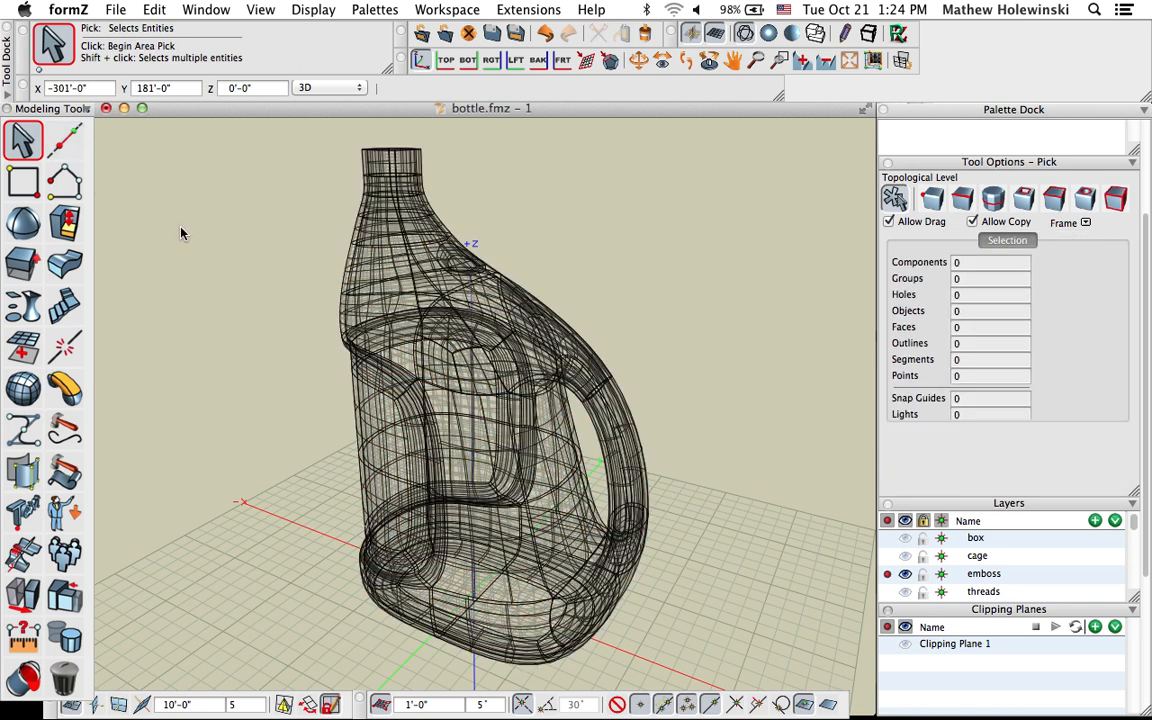
scroll(397, 337, "up", 3)
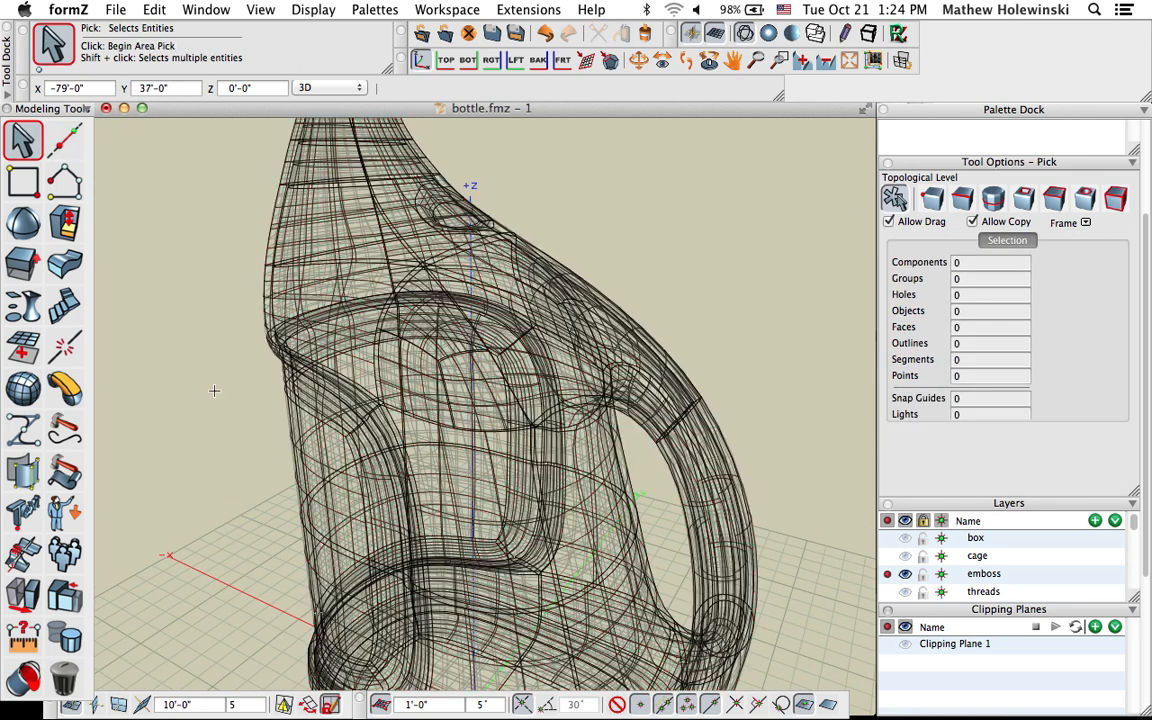
scroll(286, 413, "up", 3)
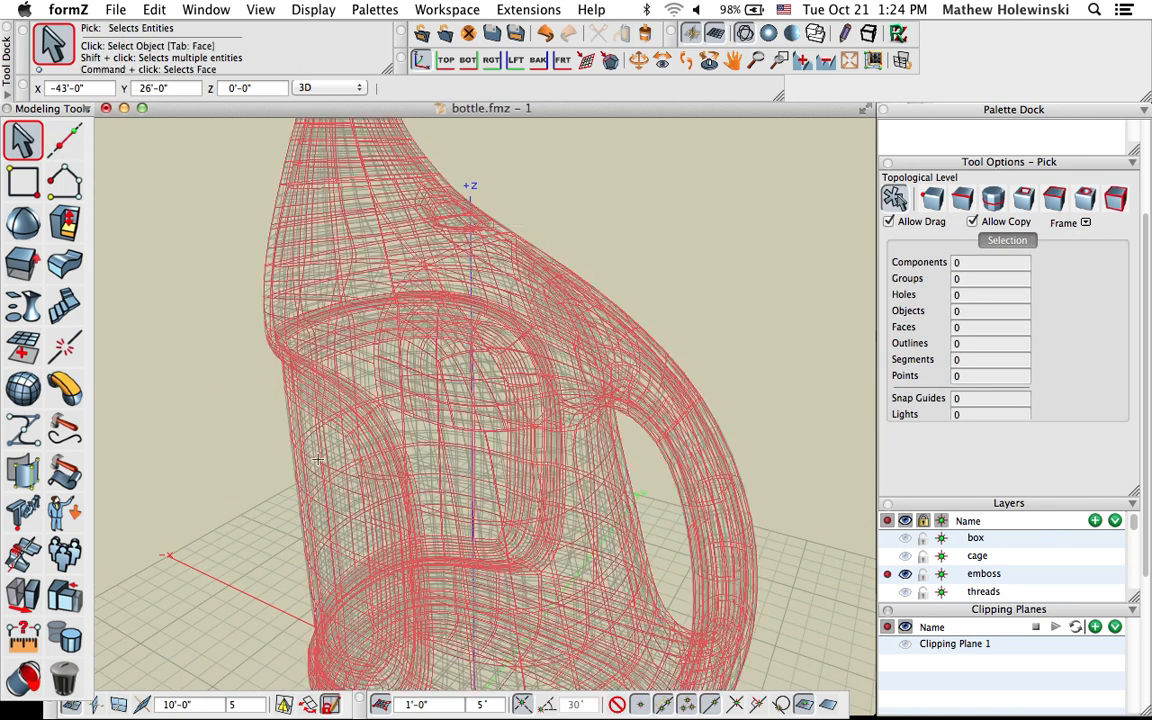
scroll(431, 413, "up", 5)
scroll(431, 413, "down", 8)
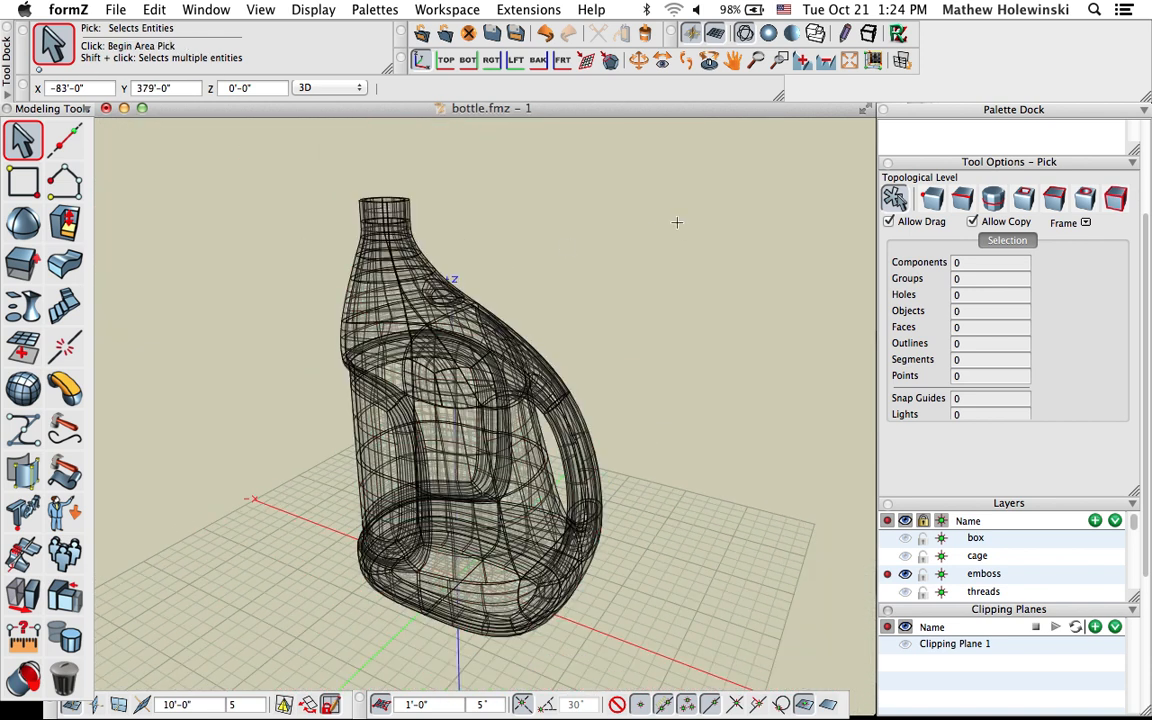
key("super+d")
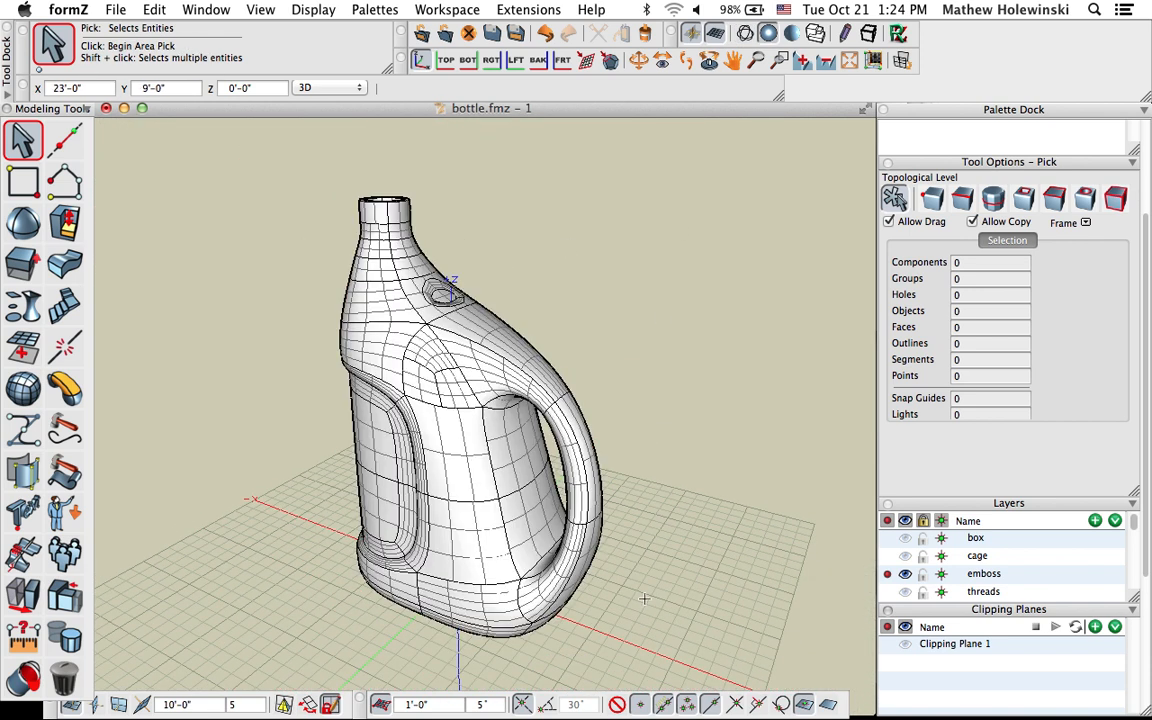
mouse_move(350, 602)
middle_mouse_down()
mouse_move(352, 578)
mouse_move(358, 590)
middle_mouse_up()
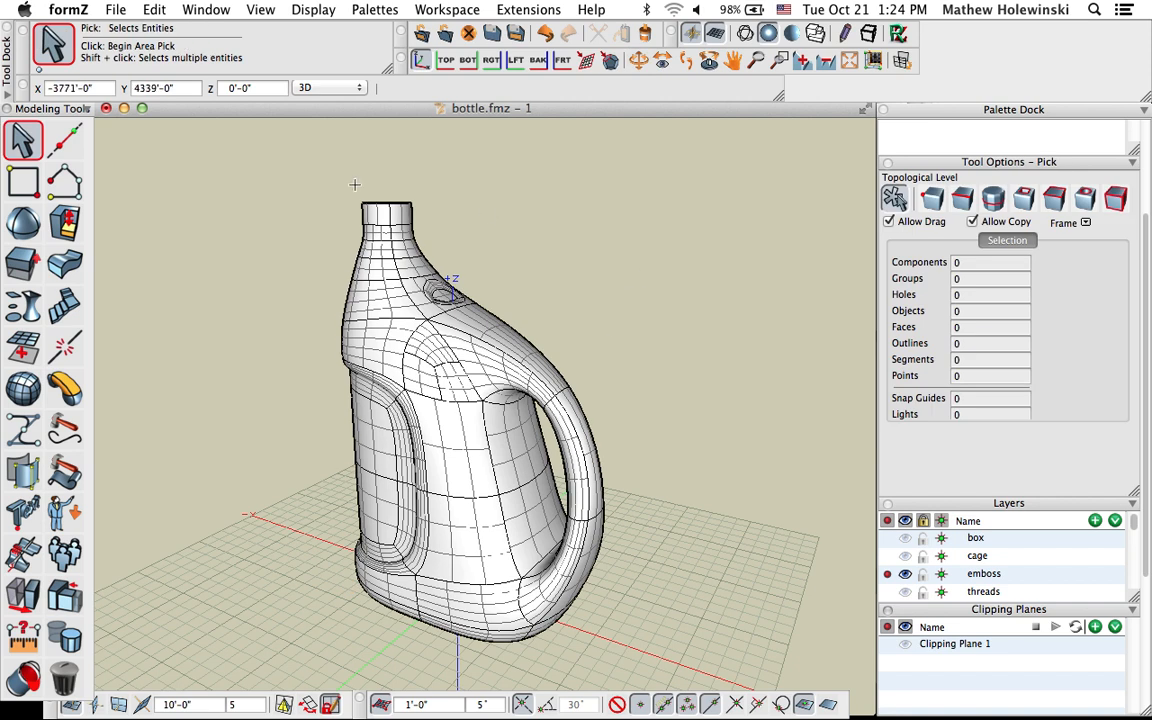
scroll(195, 124, "down", 2)
Review the STL export options for the bottle and close them without exporting
left_click(115, 9)
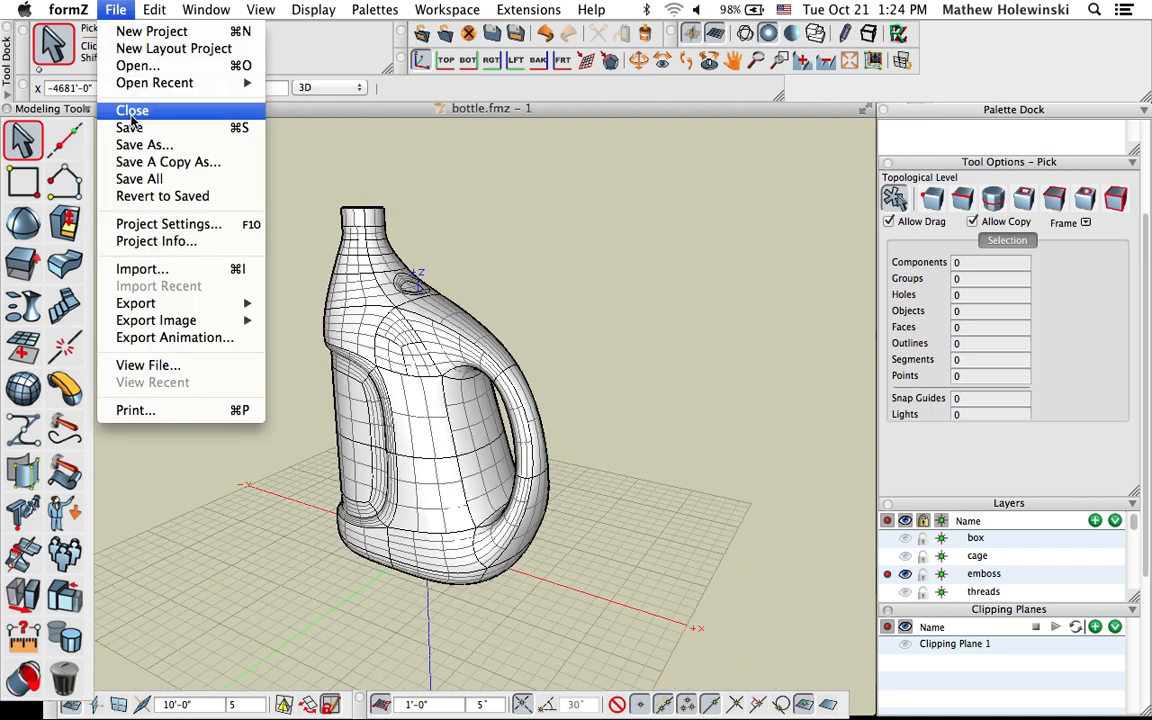
mouse_move(150, 303)
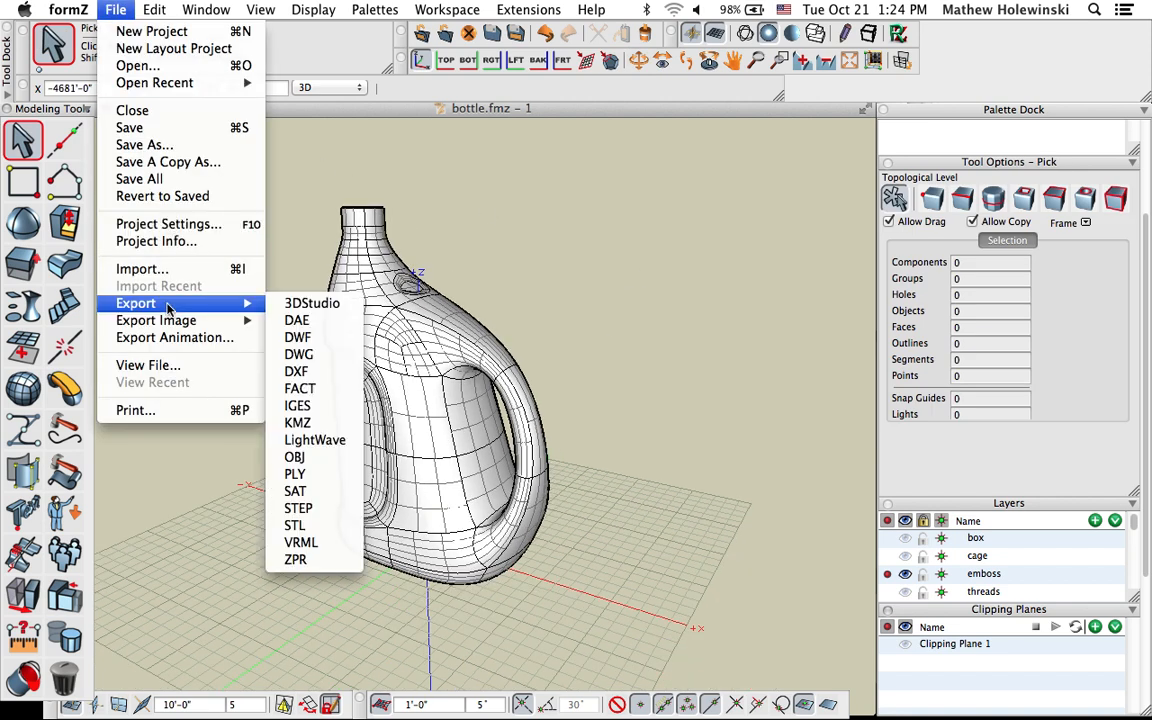
left_click(318, 530)
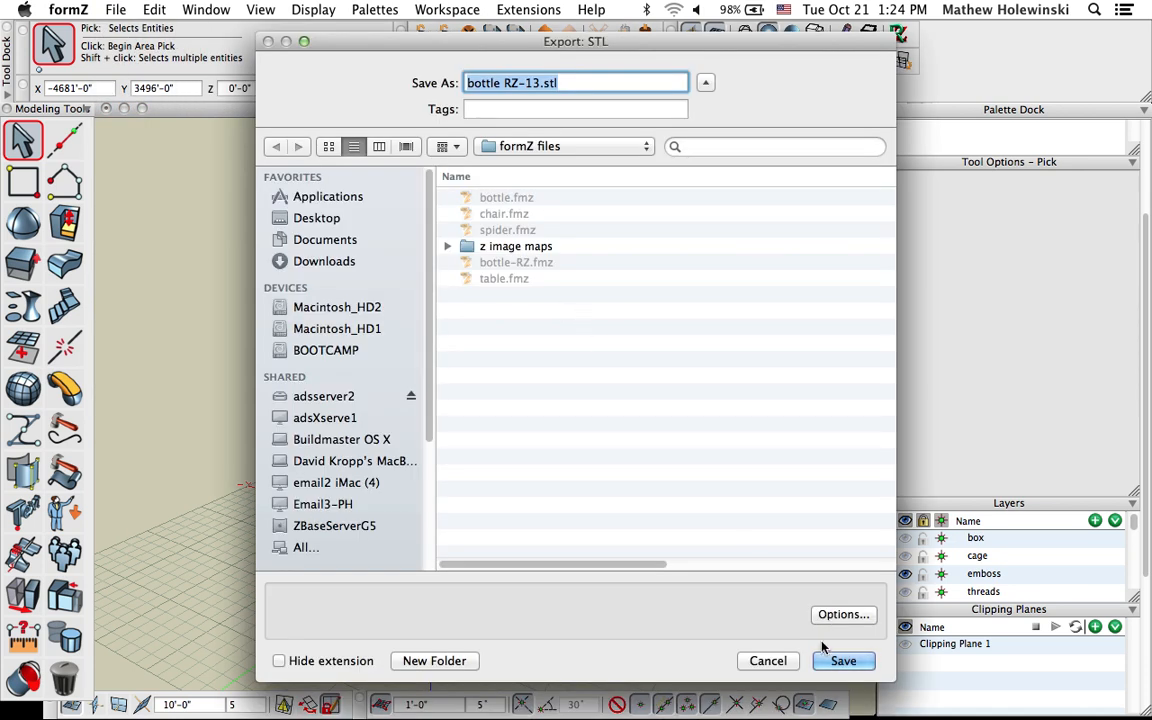
left_click(842, 614)
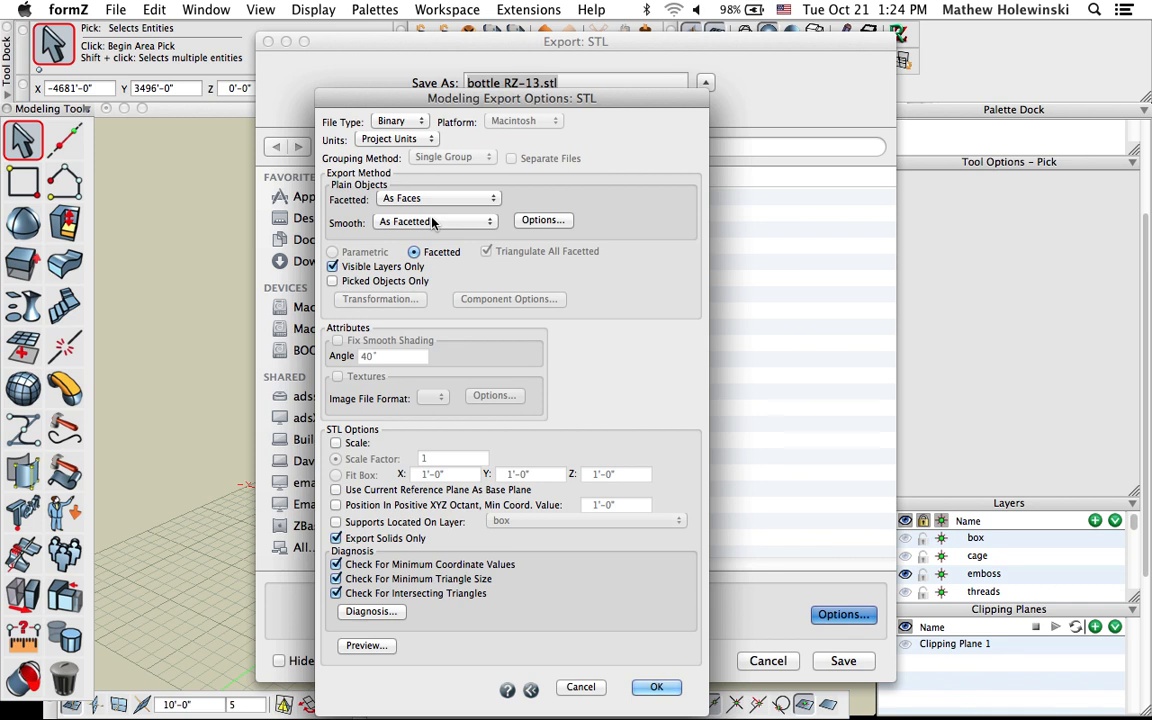
left_click(585, 688)
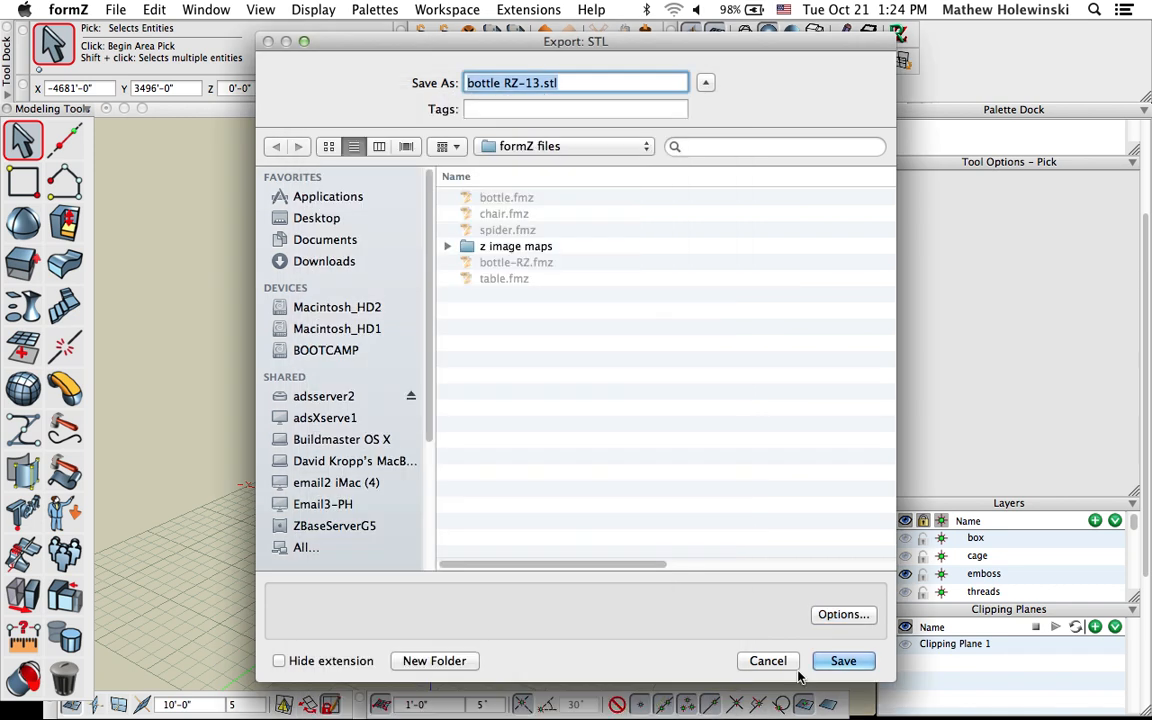
left_click(772, 661)
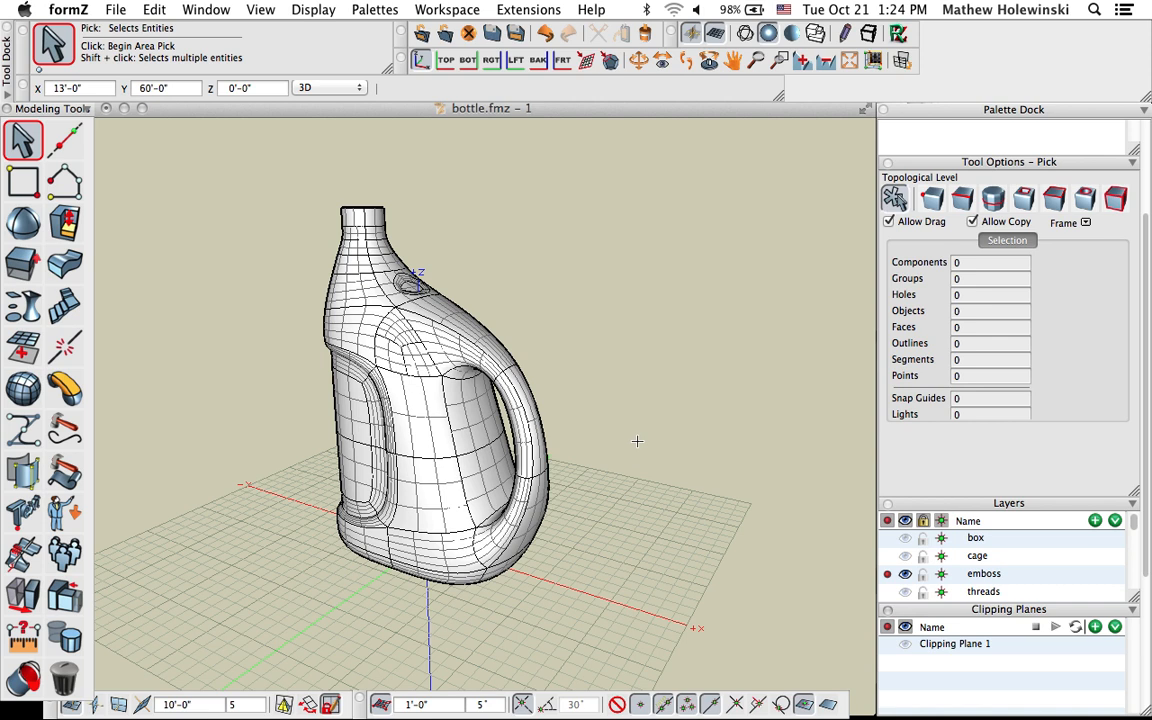
Convert the bottle from a smooth to a facetted model type and inspect the resulting quad mesh
left_click(58, 641)
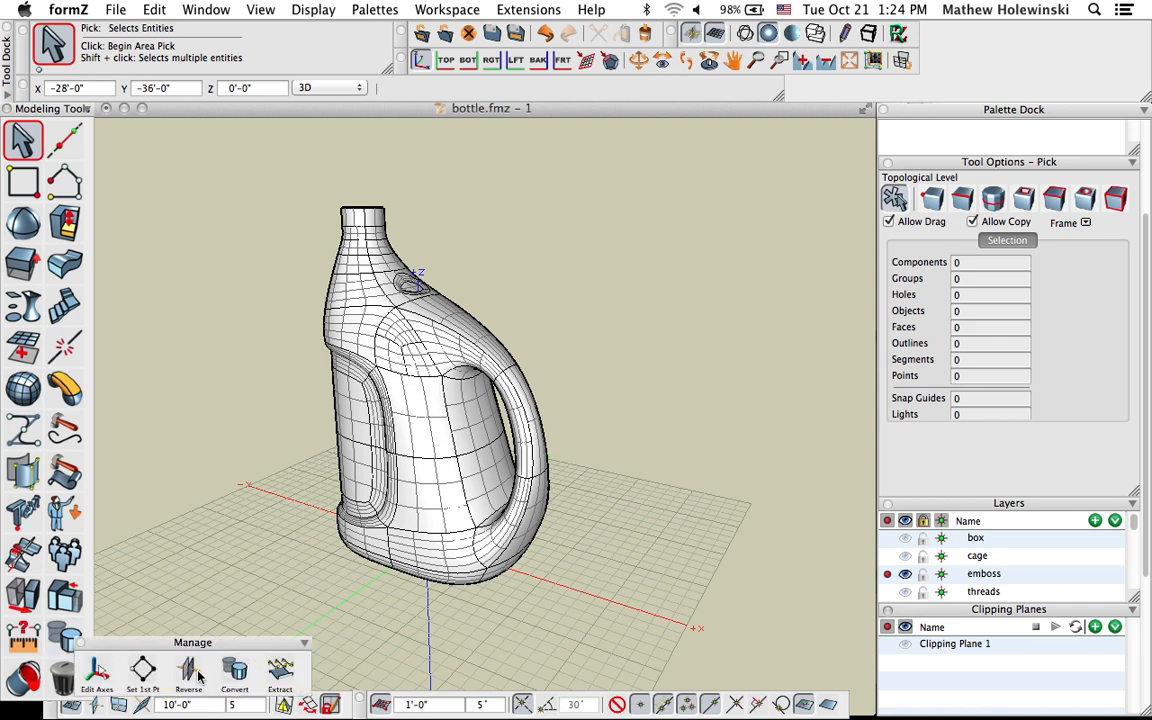
left_click(234, 670)
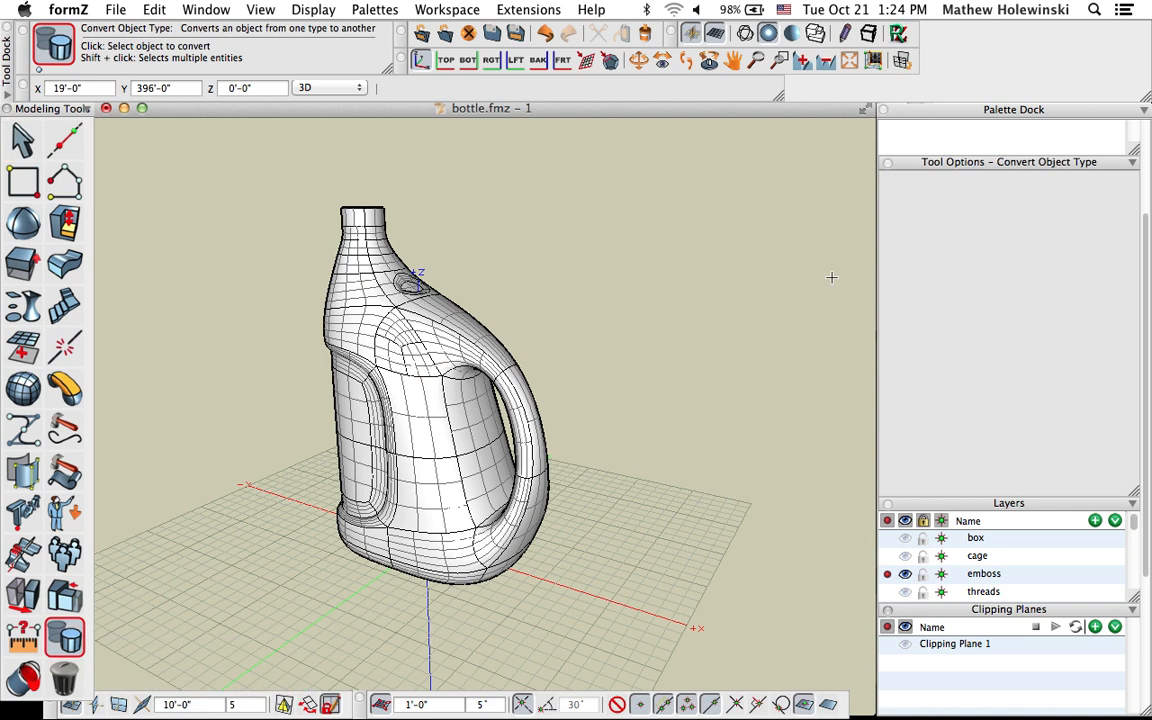
left_click(450, 322)
left_click(555, 379)
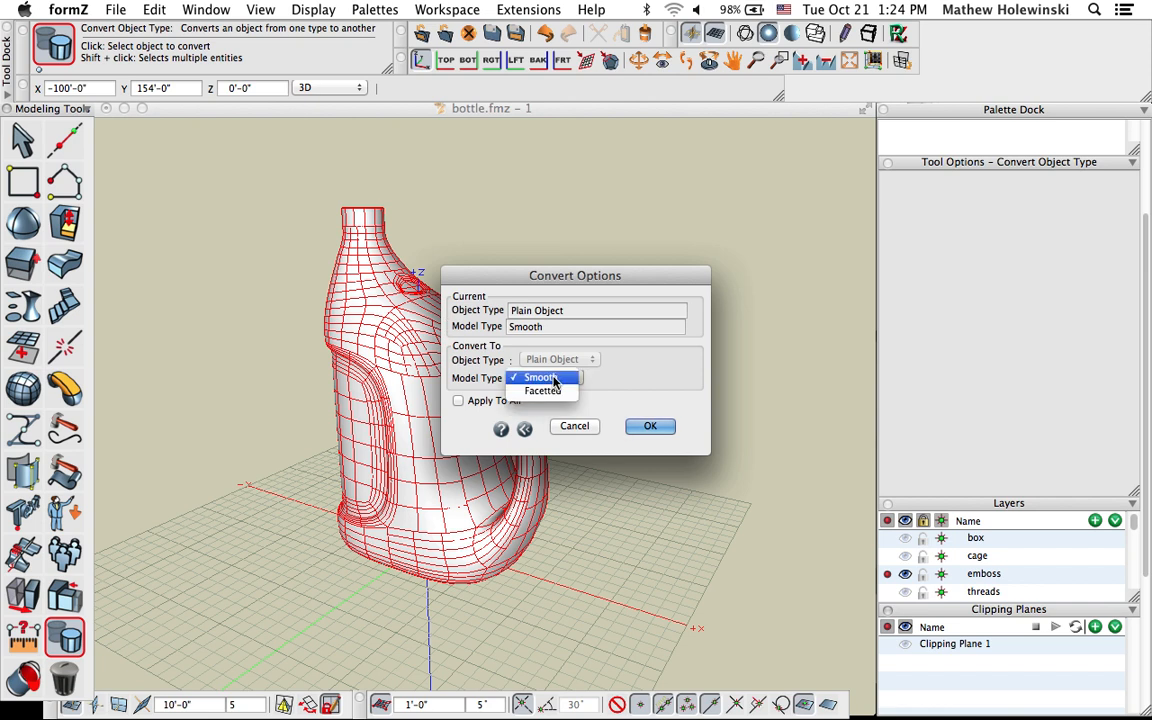
left_click(558, 391)
left_click(650, 427)
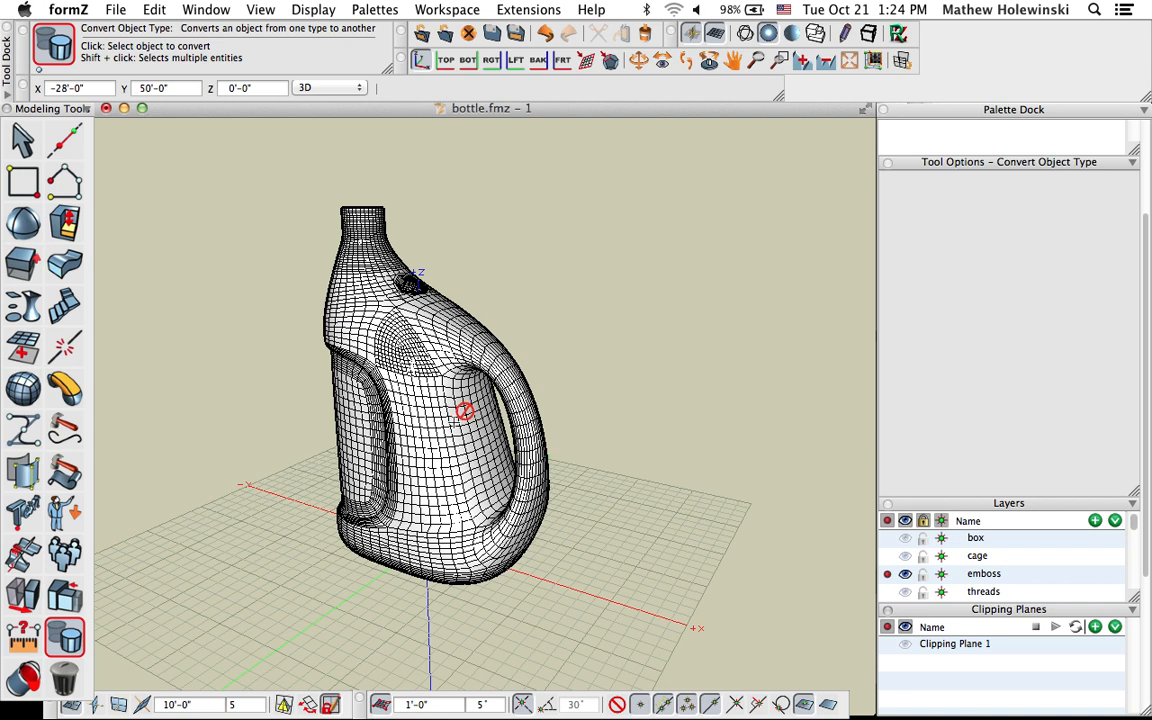
scroll(412, 401, "up", 5)
middle_click_drag(342, 463, 293, 434)
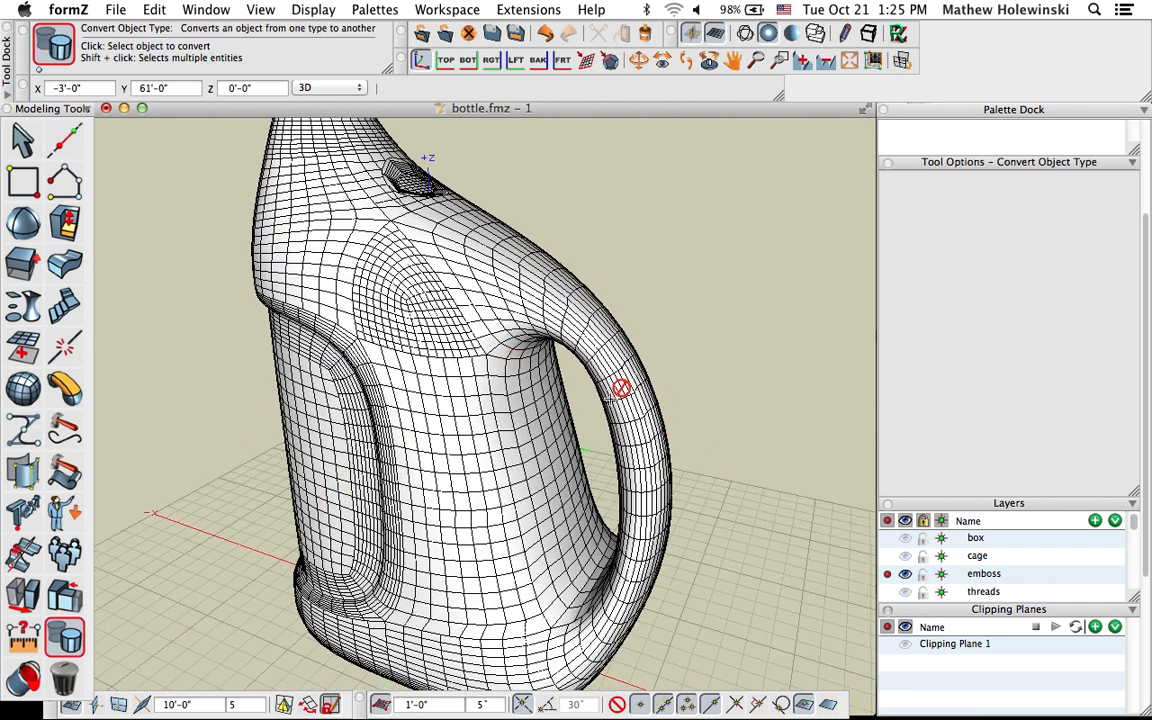
Triangulate all faces of the facetted bottle, using the first triangulation method
scroll(560, 424, "down", 6)
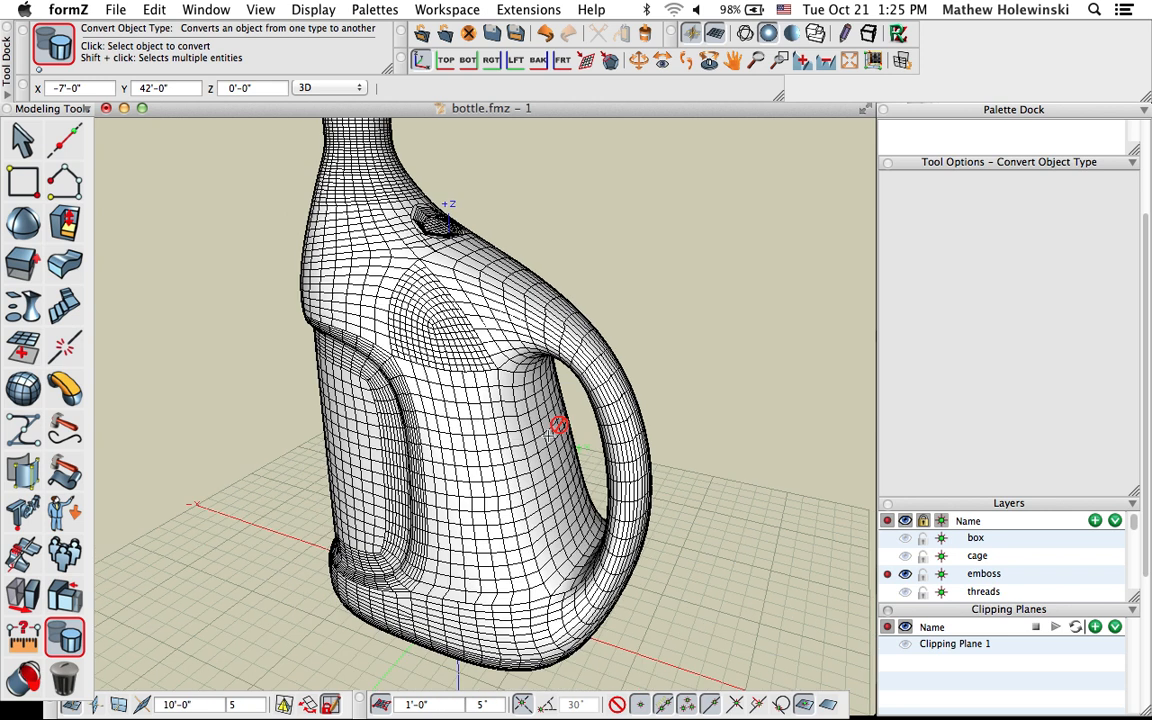
middle_click_drag(616, 486, 661, 514)
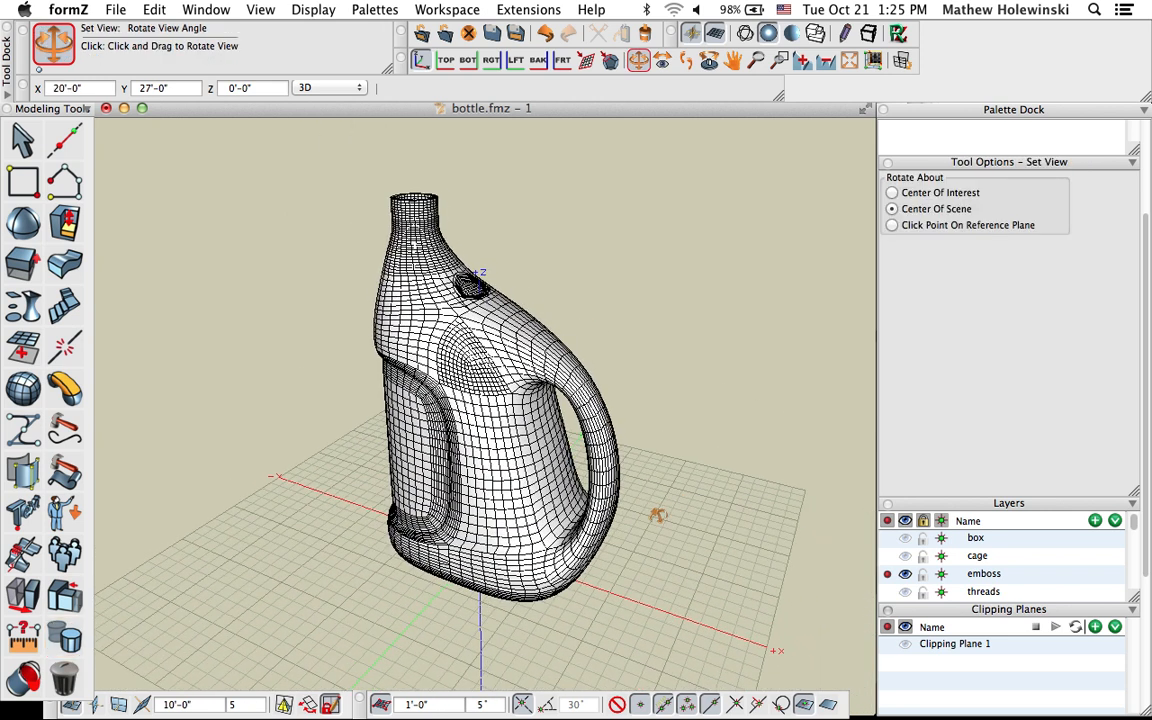
scroll(568, 427, "up", 5)
scroll(568, 427, "down", 5)
middle_click_drag(571, 429, 530, 428)
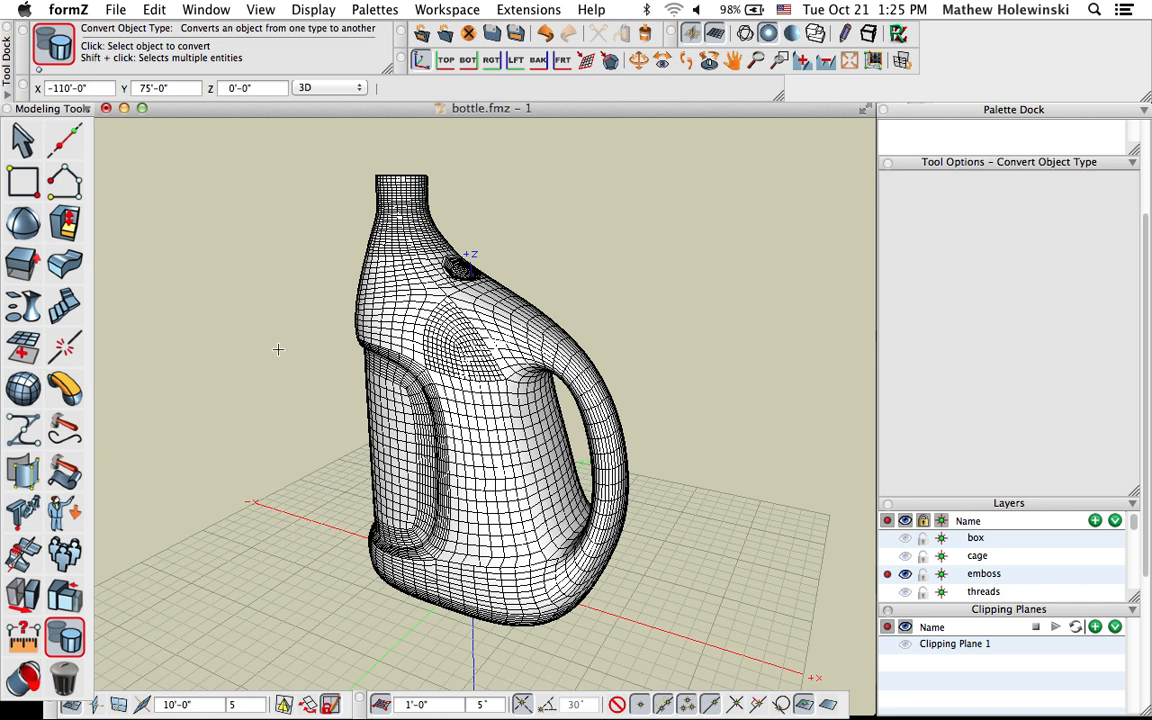
mouse_move(70, 398)
mouse_move(17, 307)
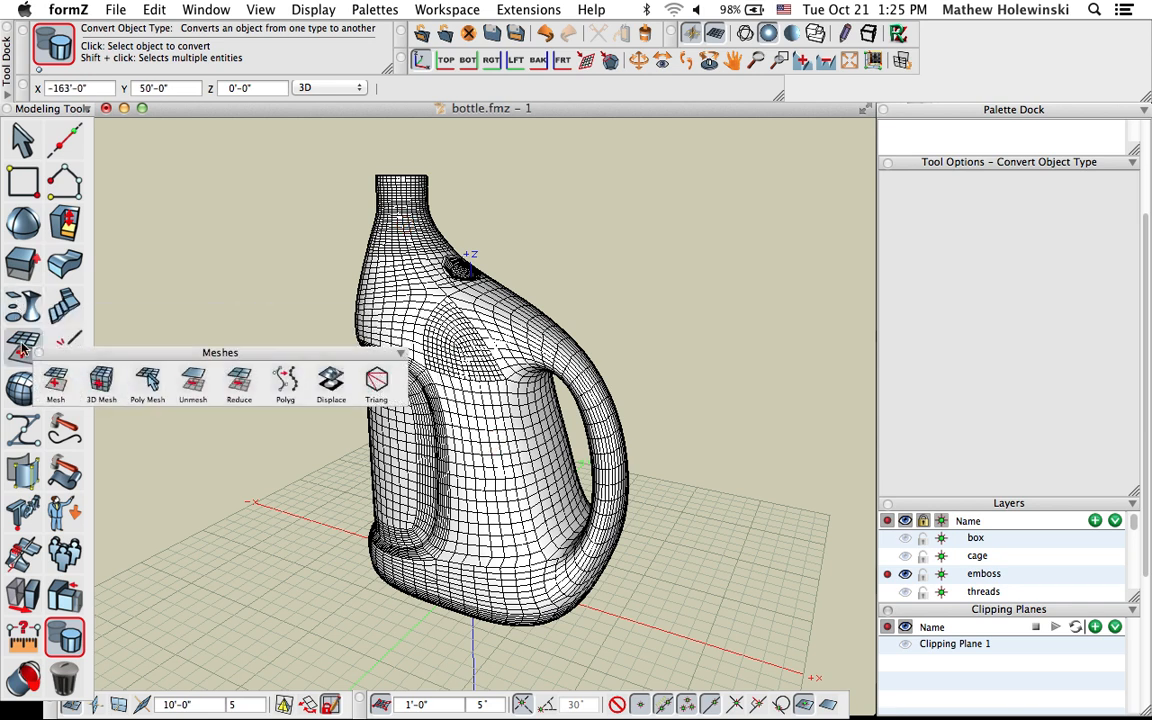
mouse_move(21, 346)
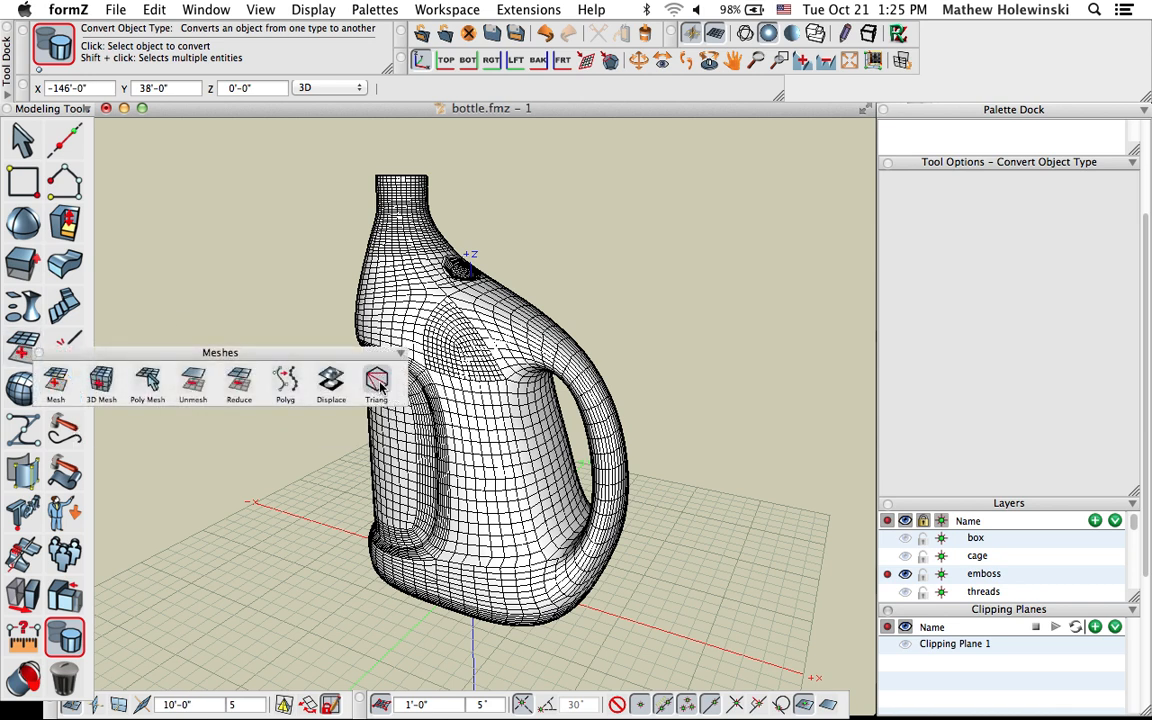
left_click(376, 380)
left_click(921, 213)
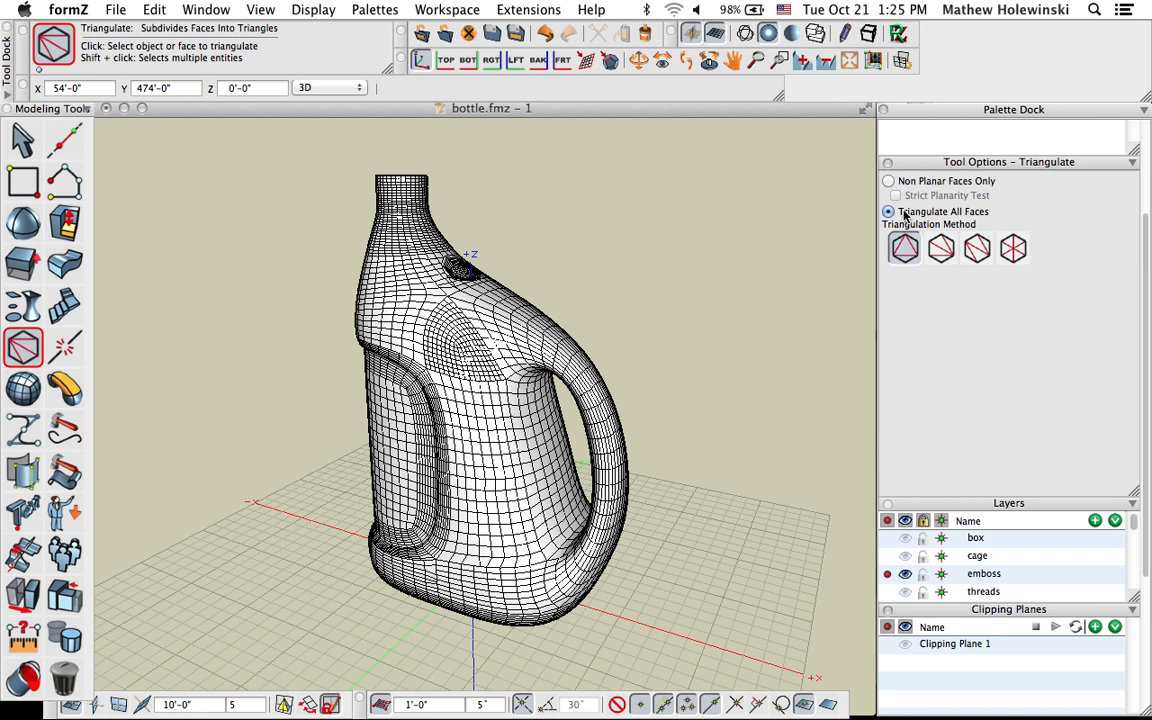
left_click(551, 324)
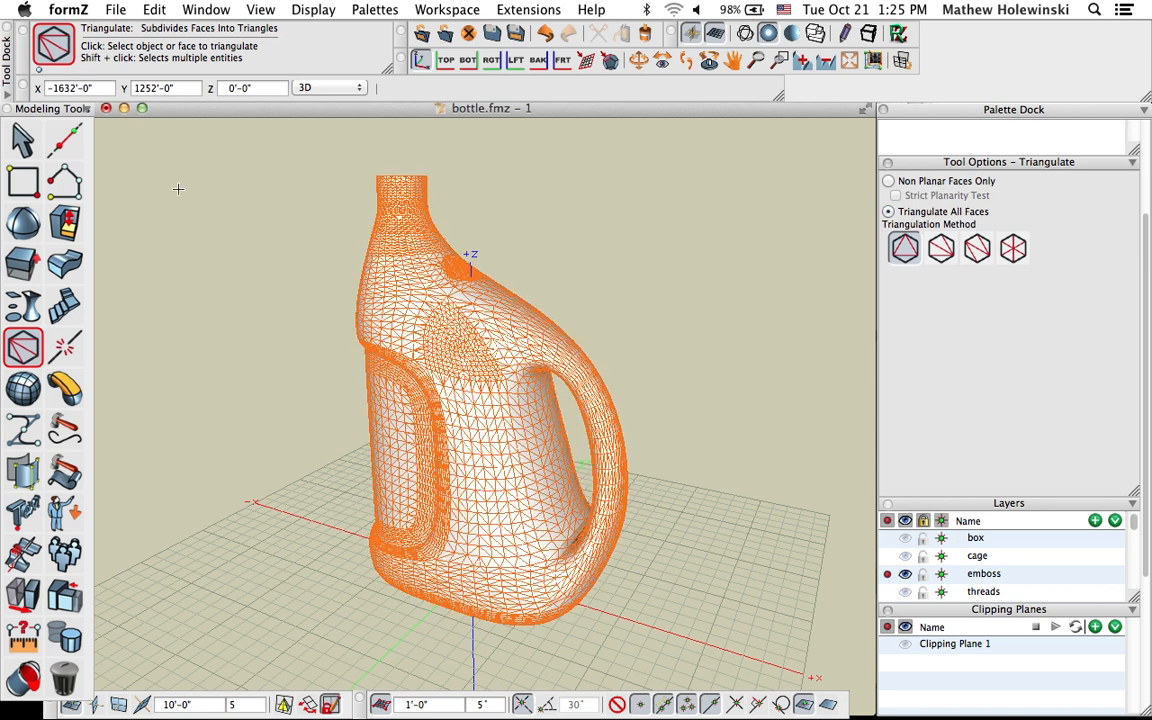
Examine the bottle's triangulated mesh up close around the body, emboss and handle, and from further away
left_click(20, 132)
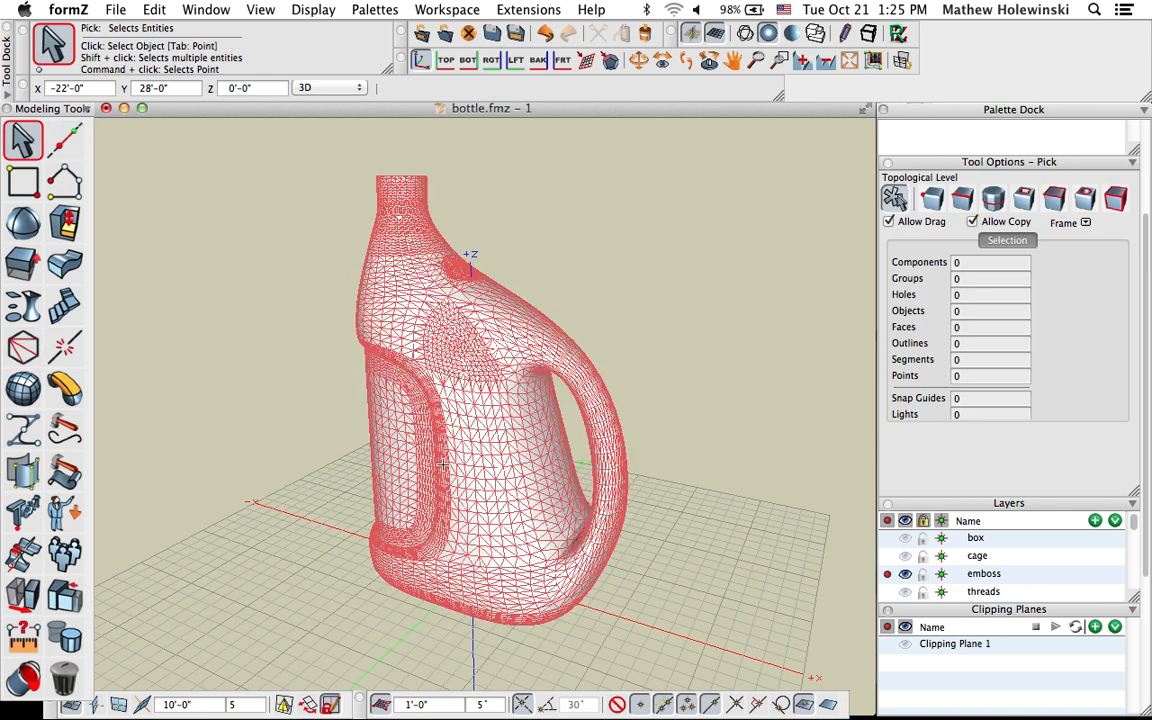
scroll(443, 463, "up", 5)
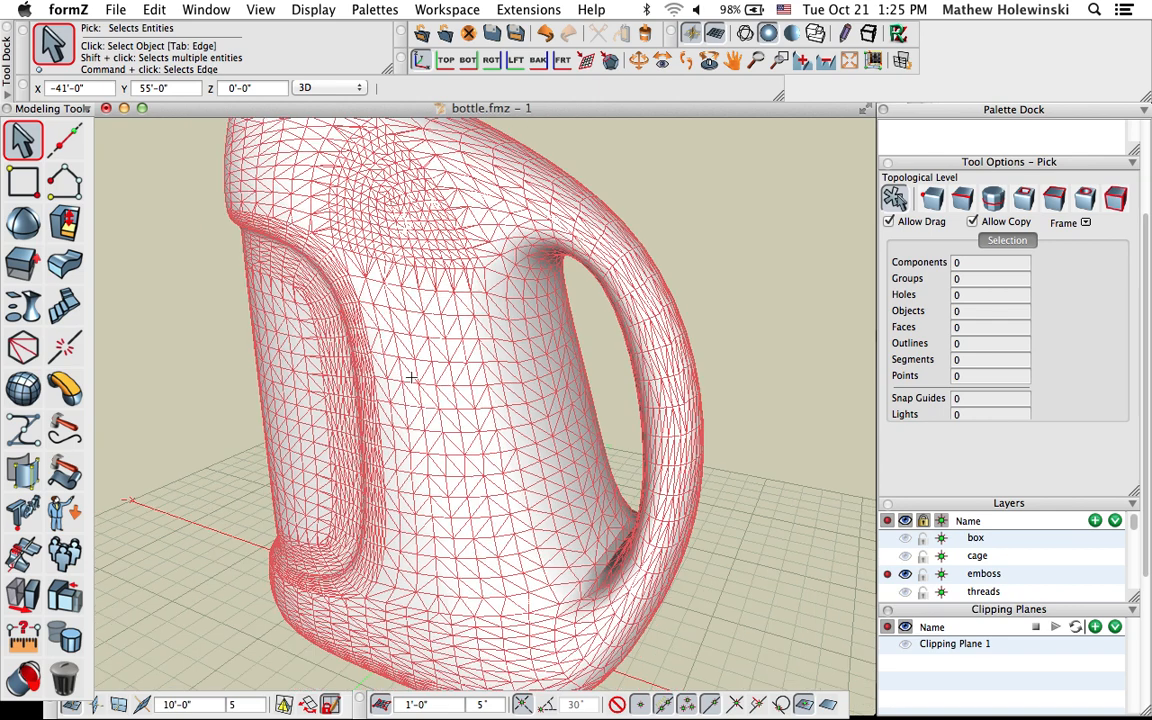
scroll(411, 377, "down", 4)
middle_click_drag(298, 420, 279, 443)
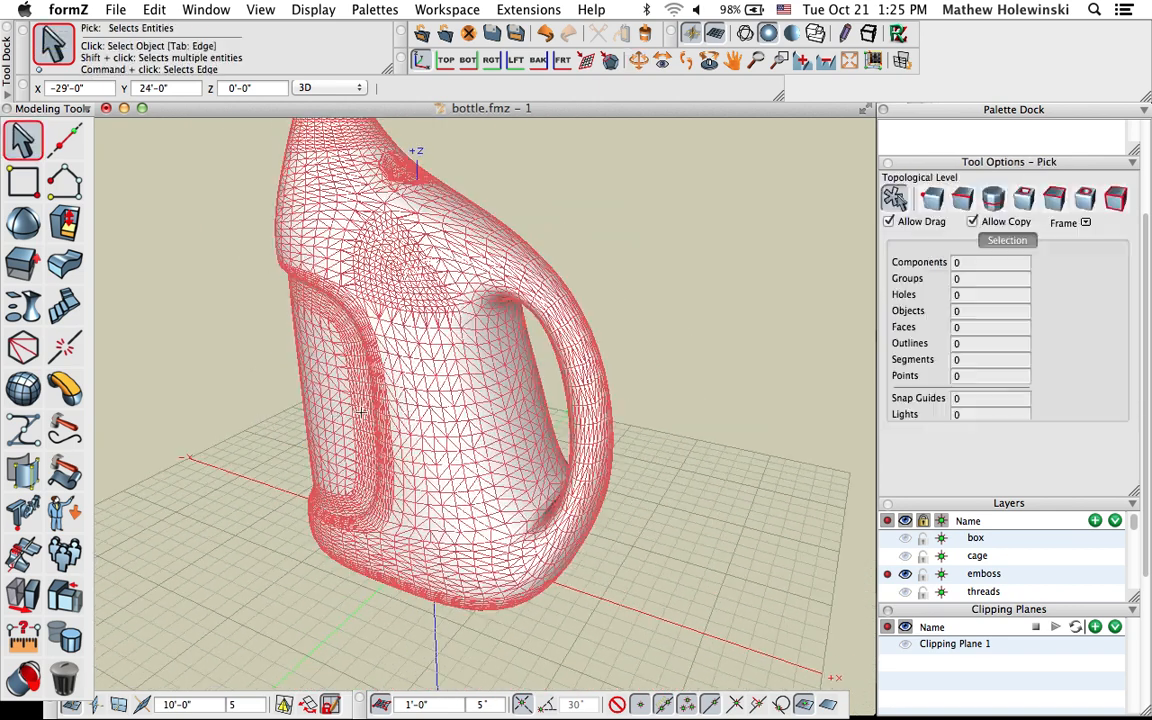
middle_click_drag(361, 412, 400, 445)
scroll(400, 443, "down", 3)
scroll(402, 438, "up", 3)
middle_click_drag(319, 381, 261, 362)
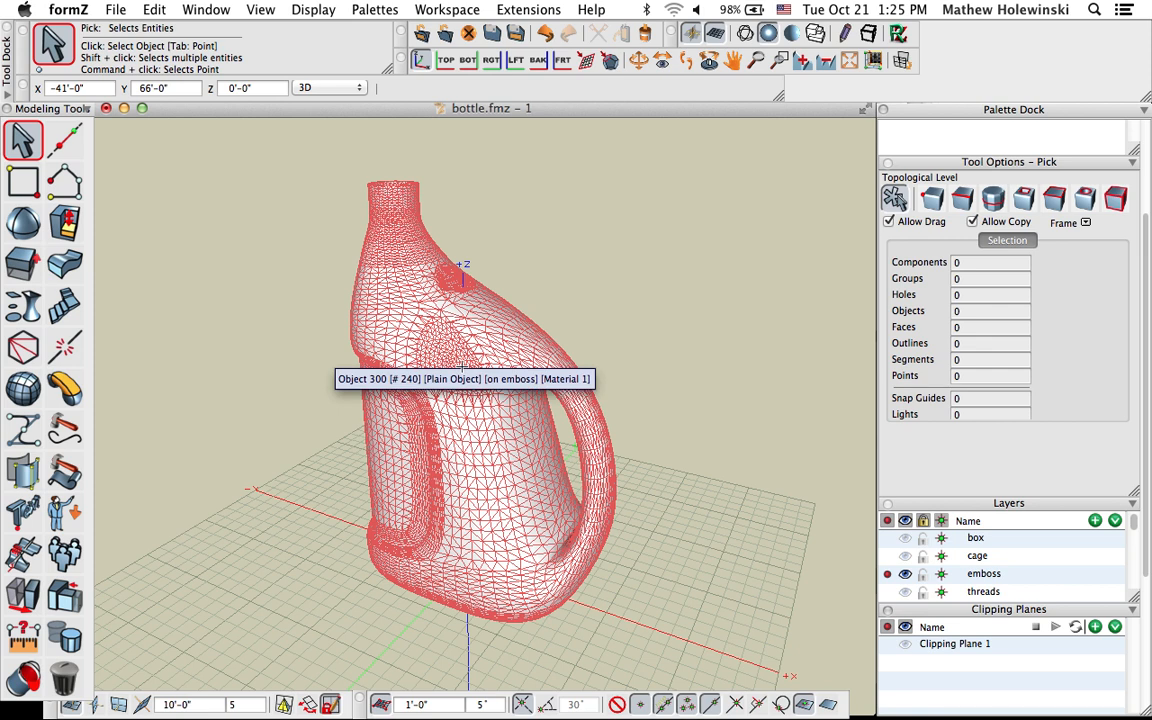
Show the four-armed spider fitting slide in Adobe Reader, and return to formZ with the spider.fmz project window in front
key("super+Tab")
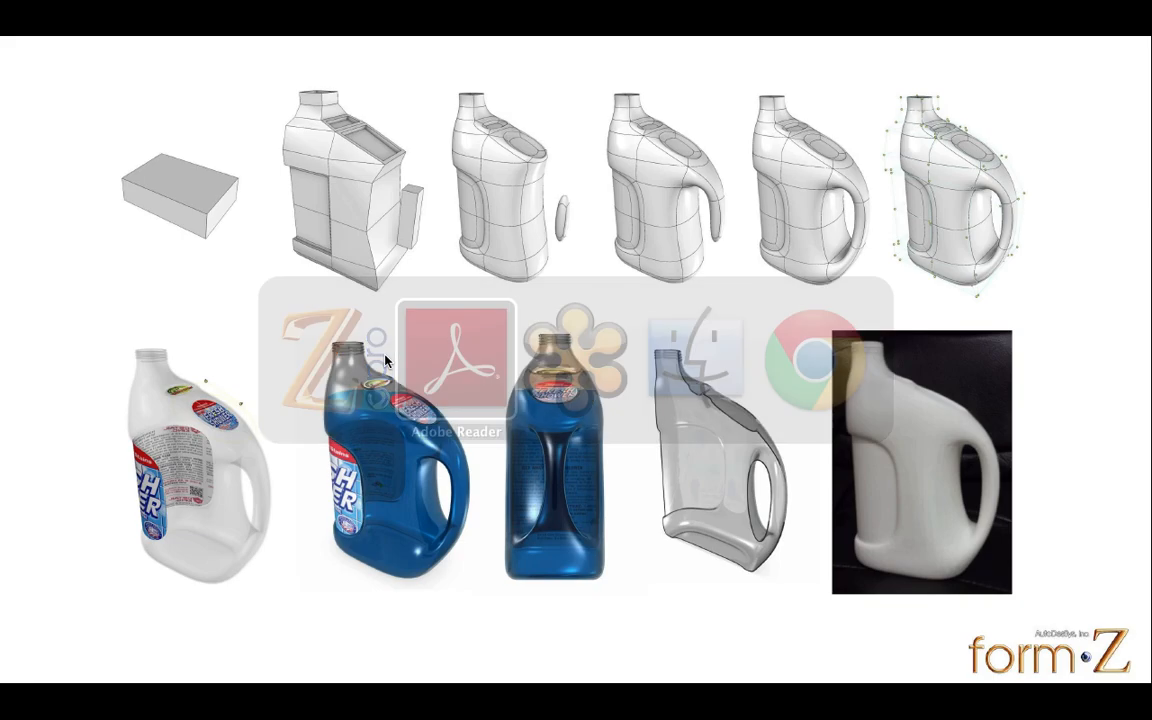
left_click(525, 373)
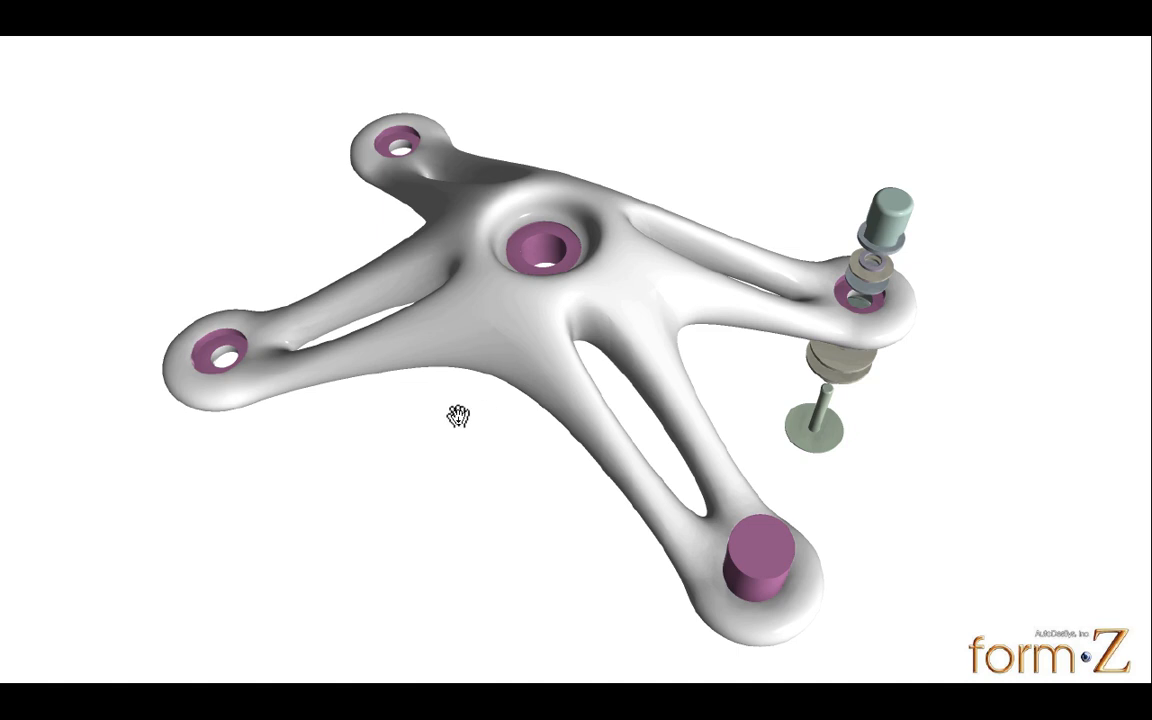
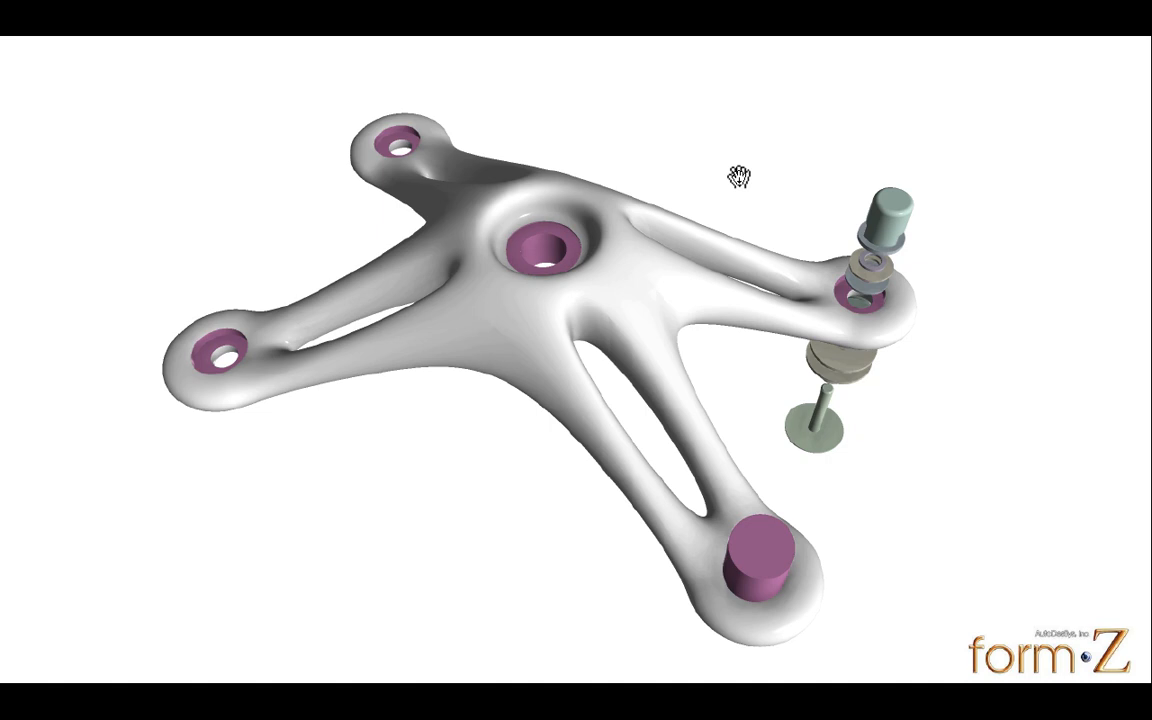
key("super+Tab")
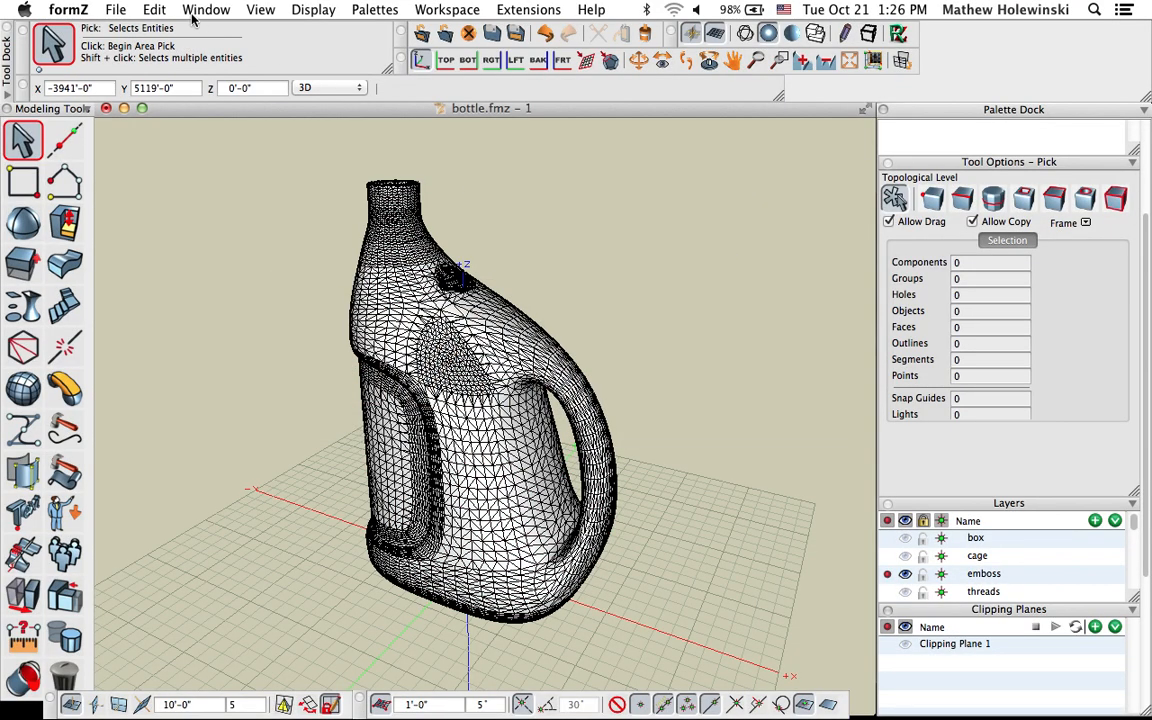
left_click(207, 10)
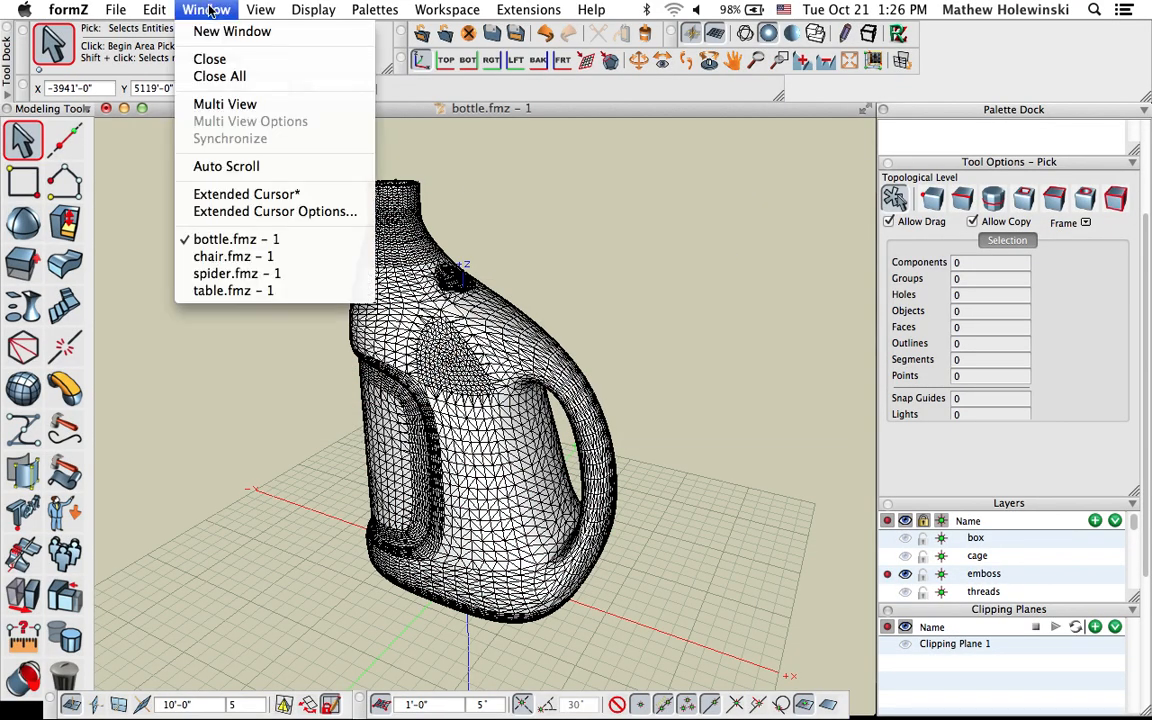
left_click(237, 273)
Convert the central hub and the four outer discs to subdivision objects with 3 iterations and 0% sharpness
middle_click_drag(528, 453, 645, 455)
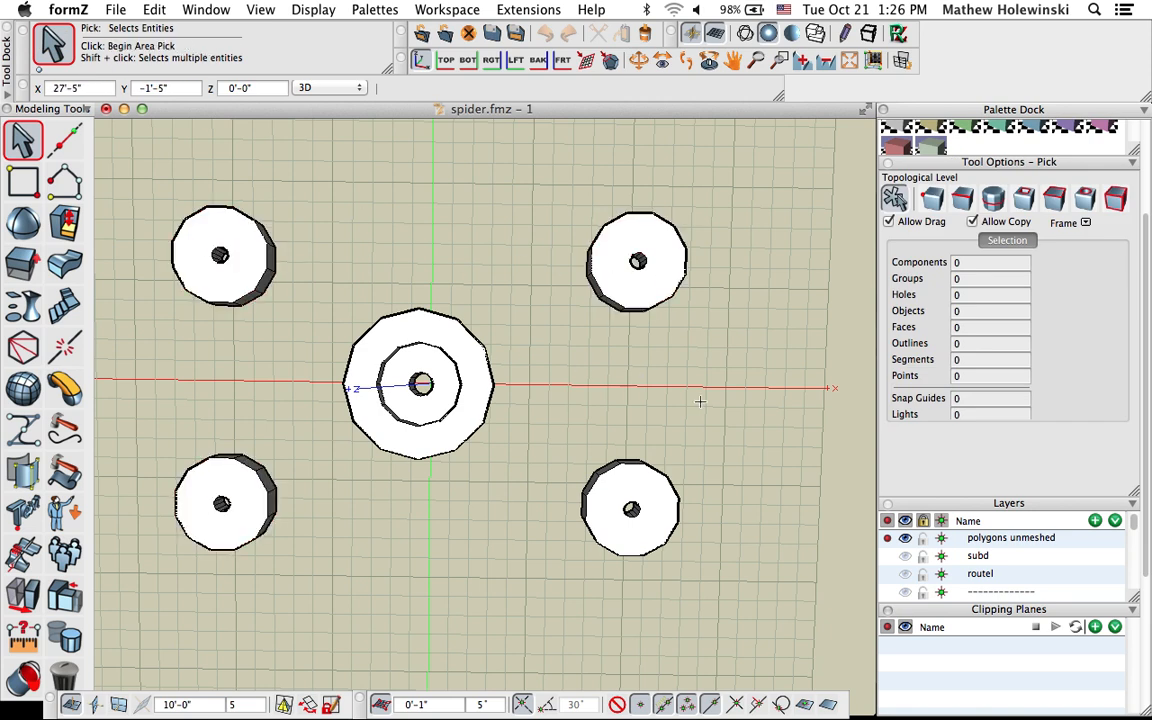
middle_click_drag(696, 424, 419, 380)
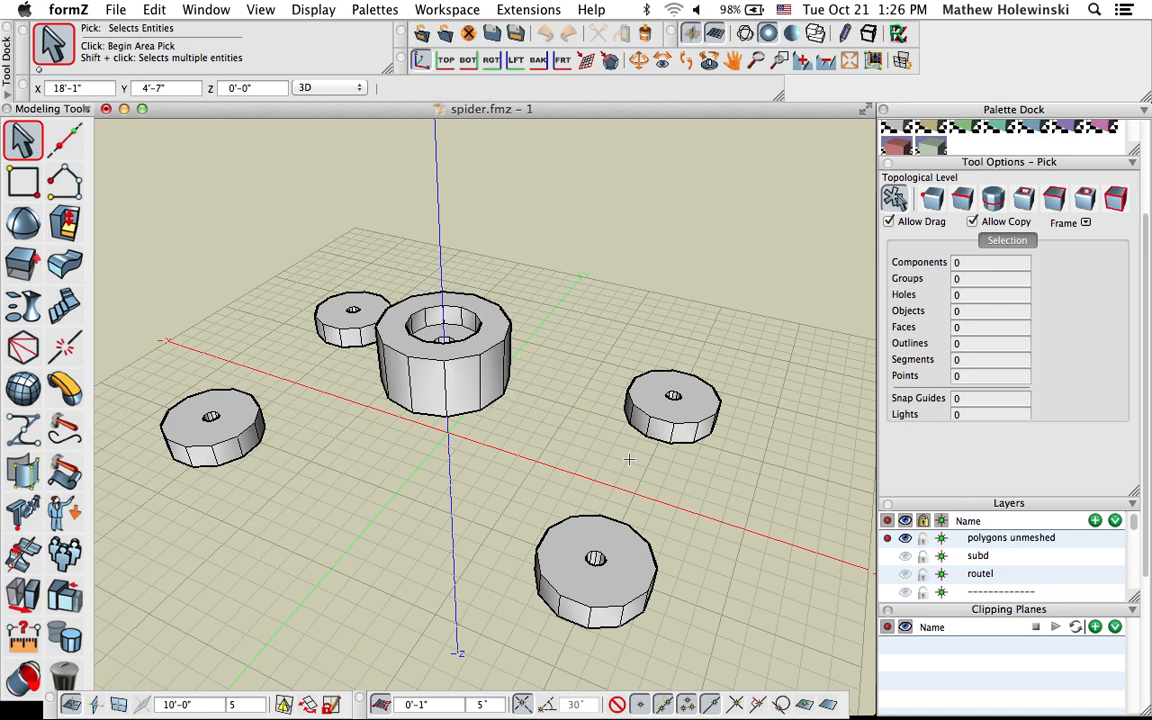
mouse_move(535, 484)
middle_mouse_down()
mouse_move(512, 478)
mouse_move(509, 489)
mouse_move(540, 506)
middle_mouse_up()
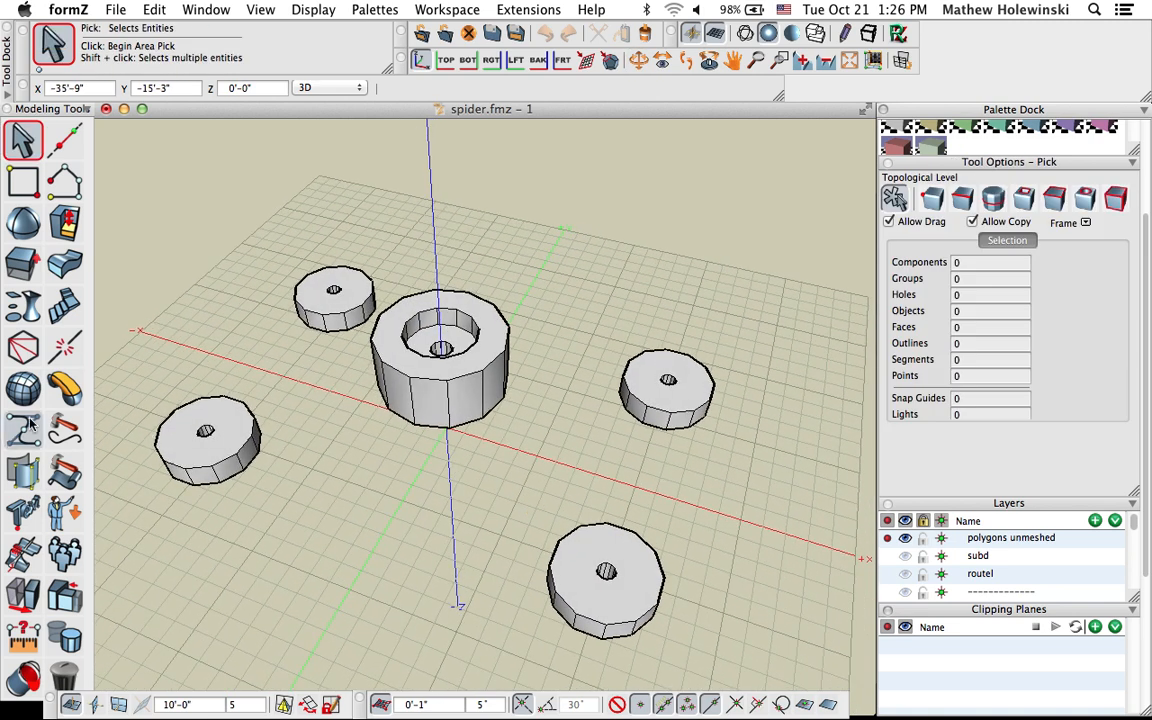
left_click(22, 388)
left_click(55, 428)
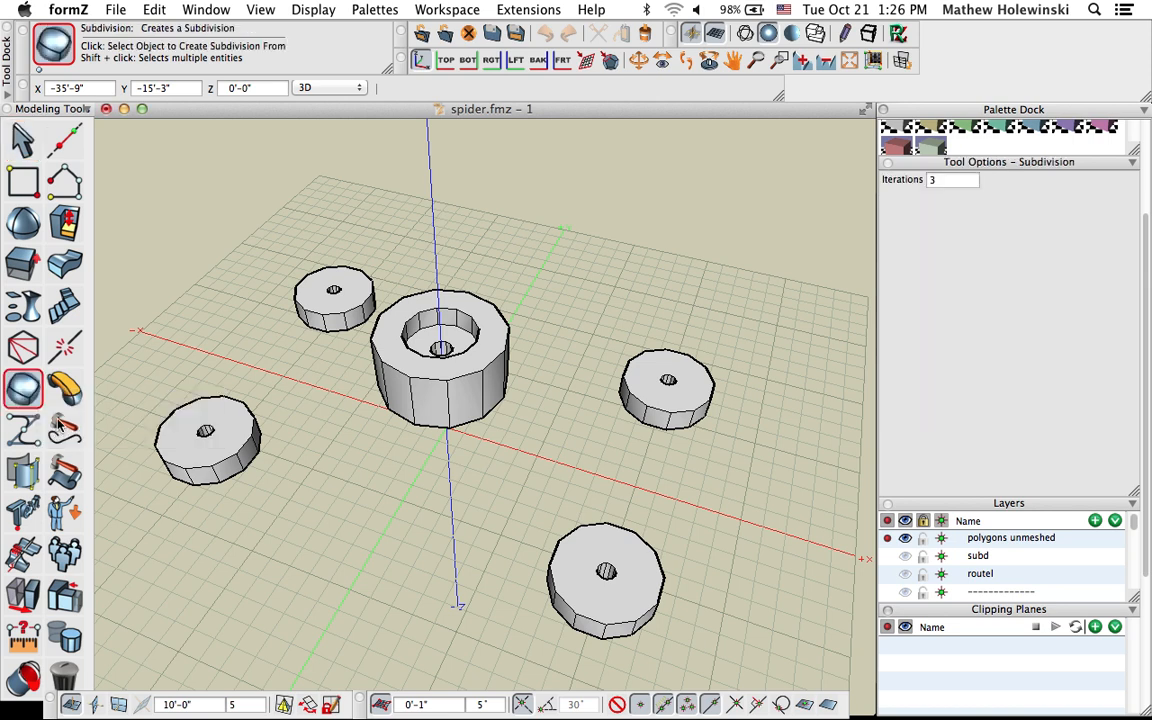
left_click(405, 345)
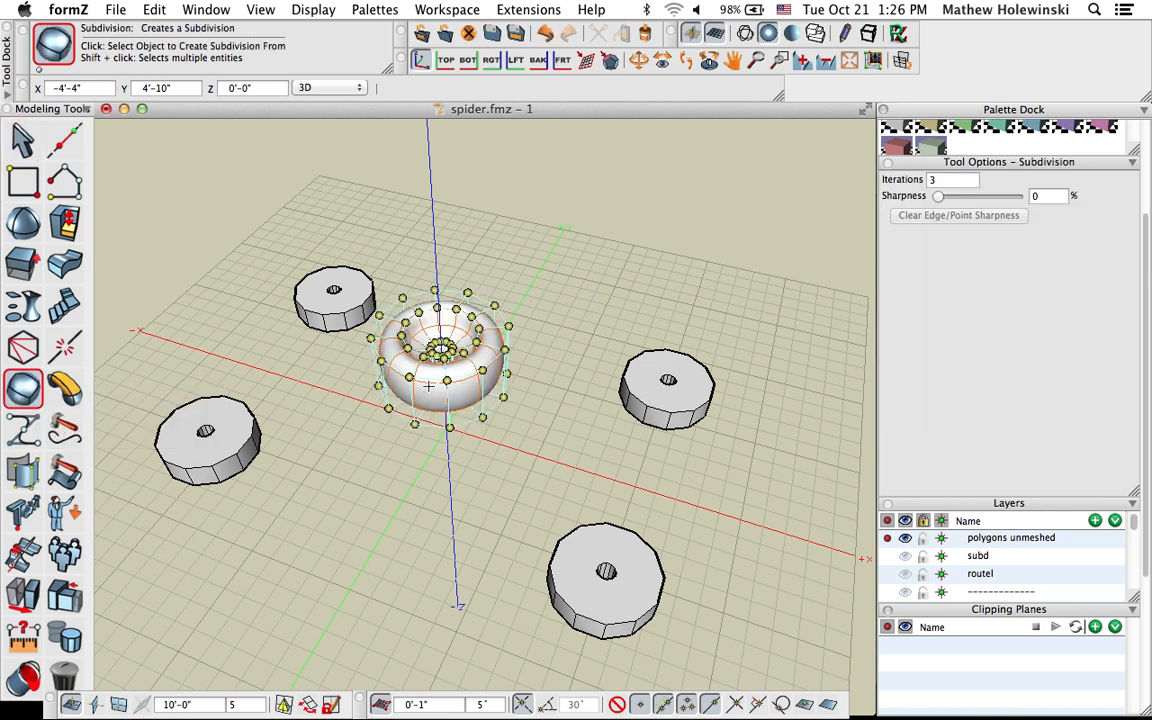
left_click(335, 312)
left_click(205, 432)
left_click(668, 385)
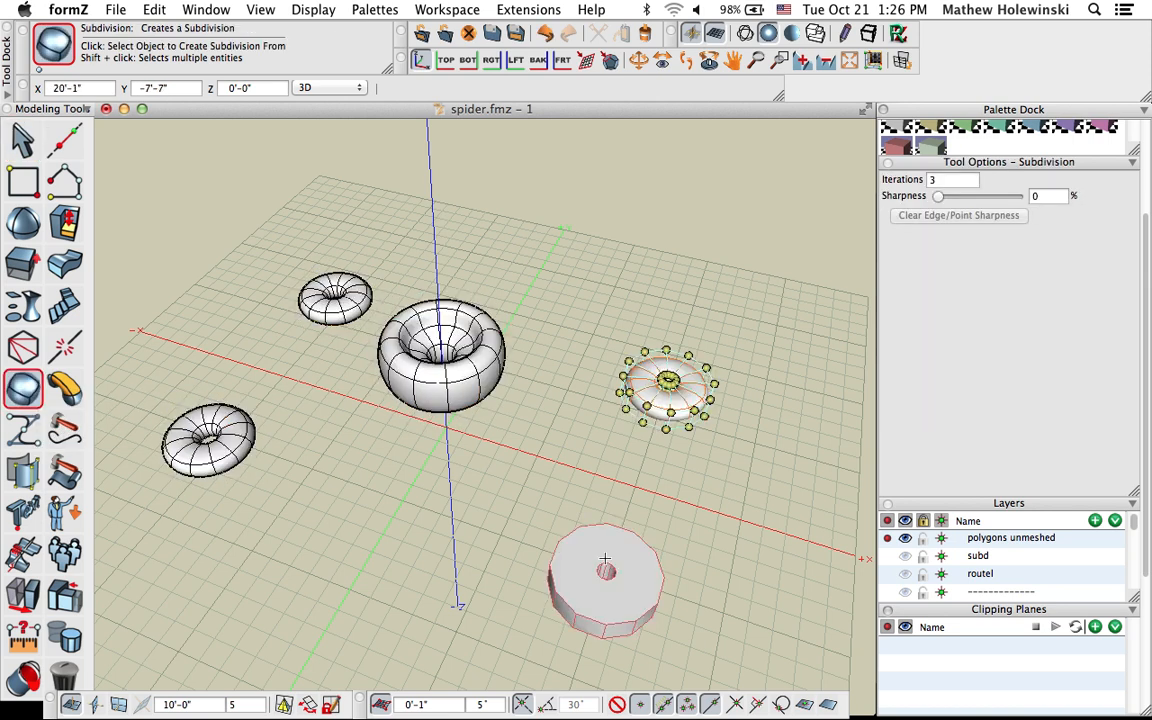
left_click(593, 545)
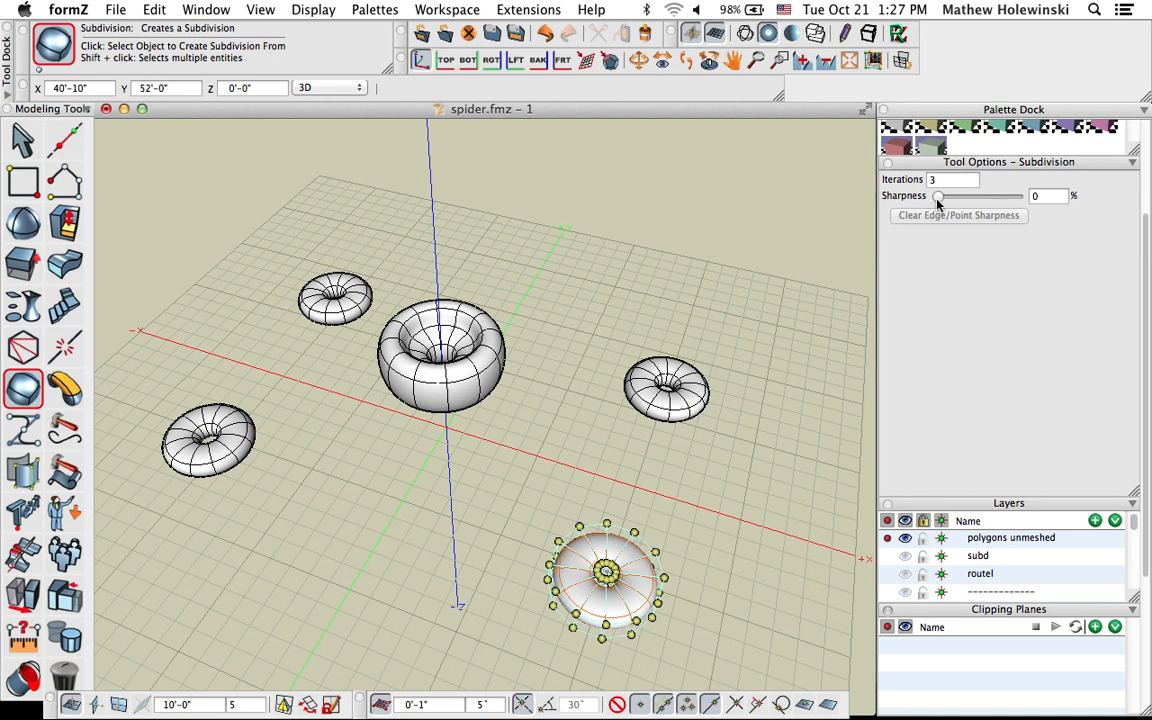
mouse_move(936, 197)
left_mouse_down()
mouse_move(1040, 201)
mouse_move(915, 196)
left_mouse_up()
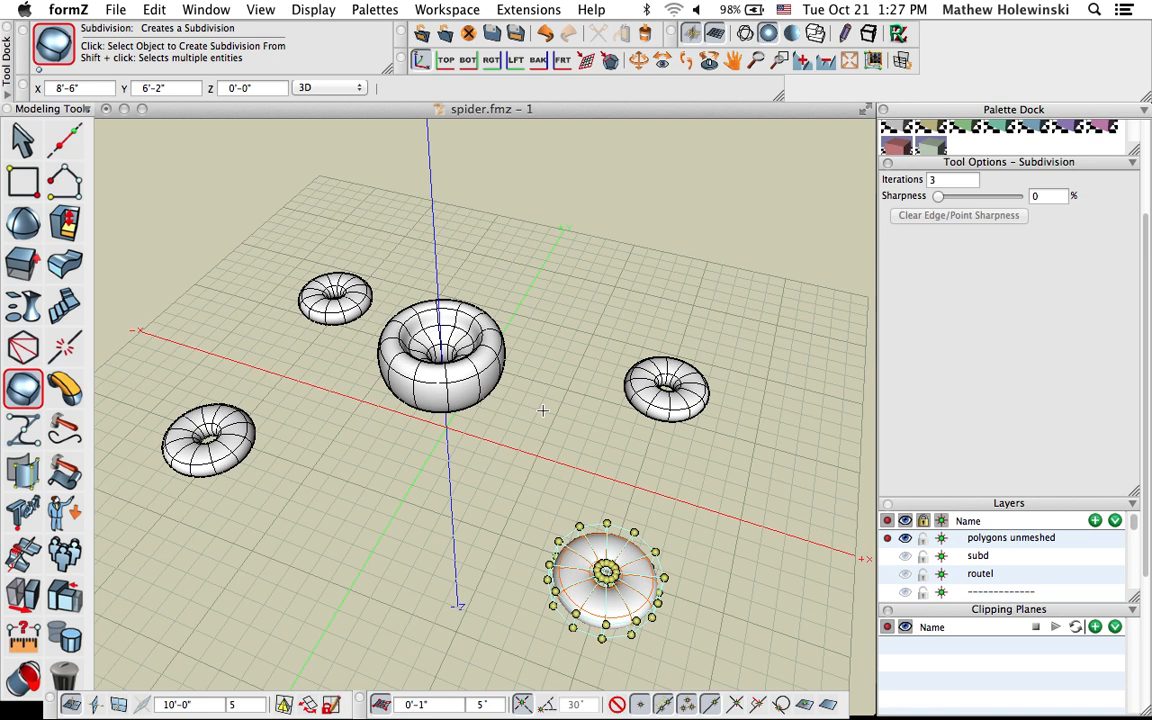
left_click(22, 140)
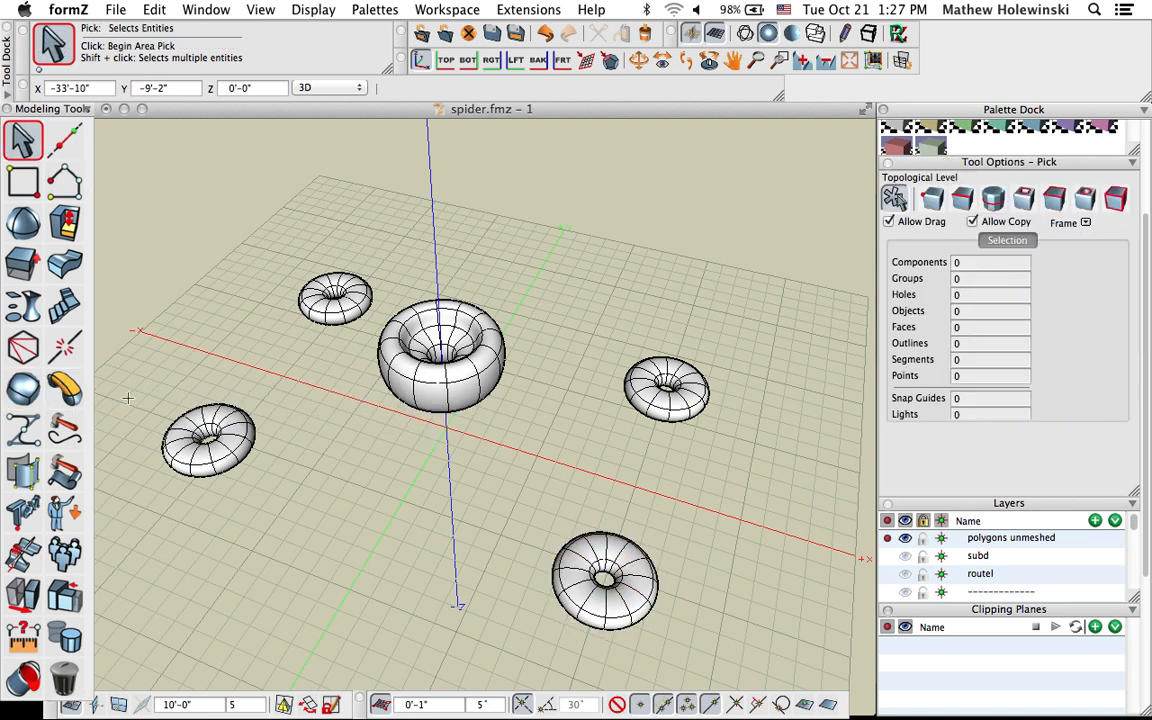
Bridge an outer side face of the central hub to the facing side of the ring in the +X/-Y corner
mouse_move(78, 396)
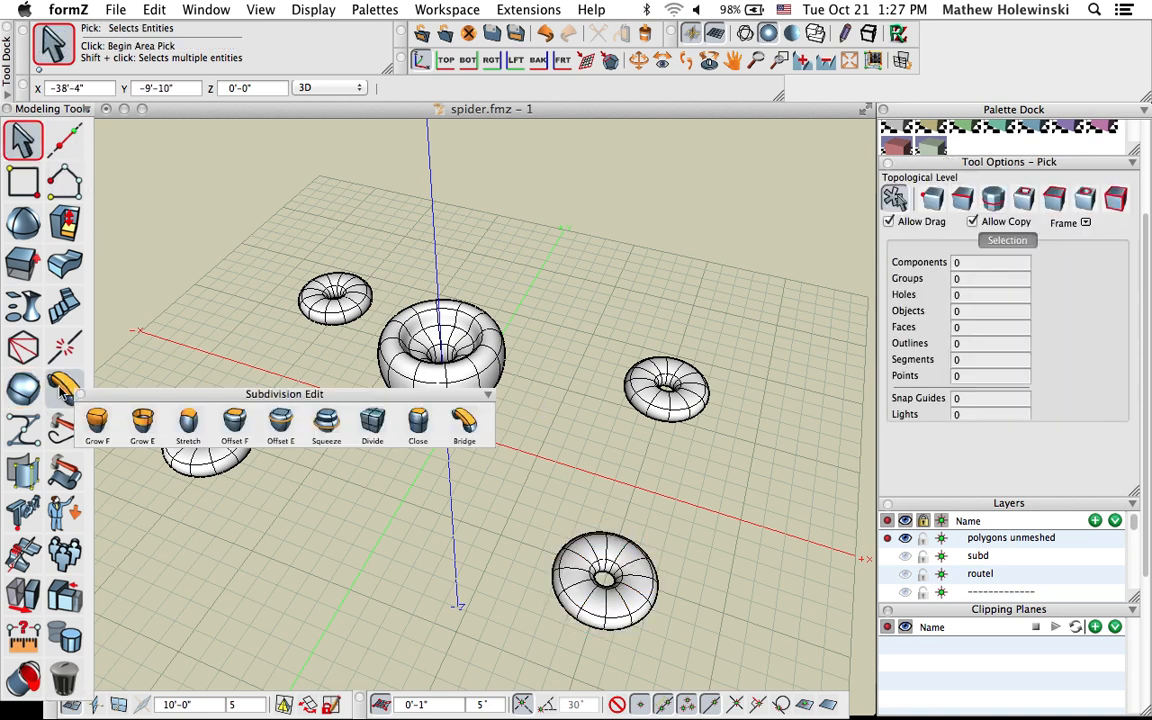
left_click(464, 422)
middle_click_drag(570, 449, 622, 522)
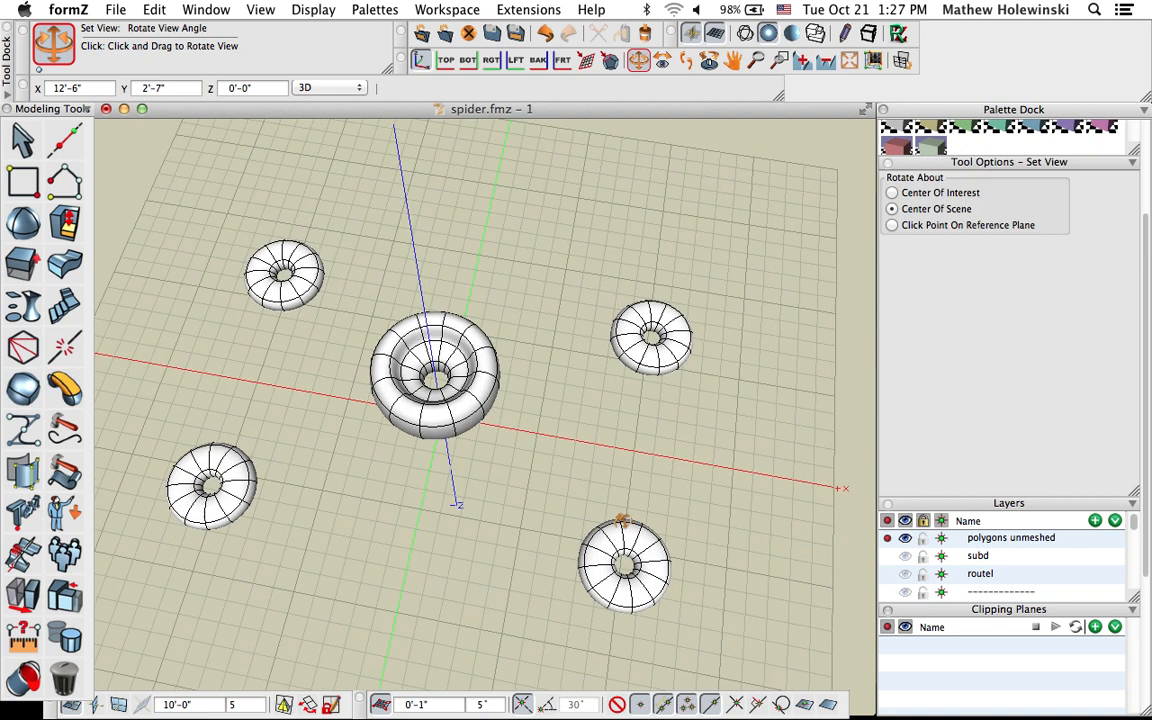
left_click(439, 431)
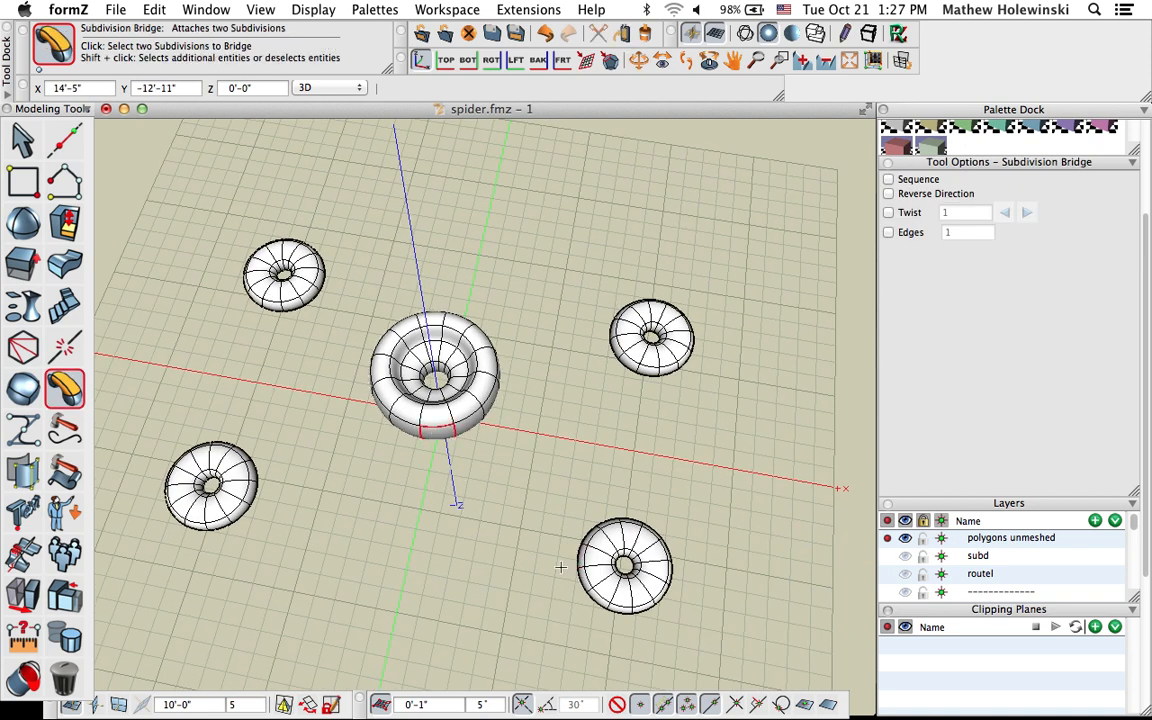
middle_click_drag(560, 567, 598, 537)
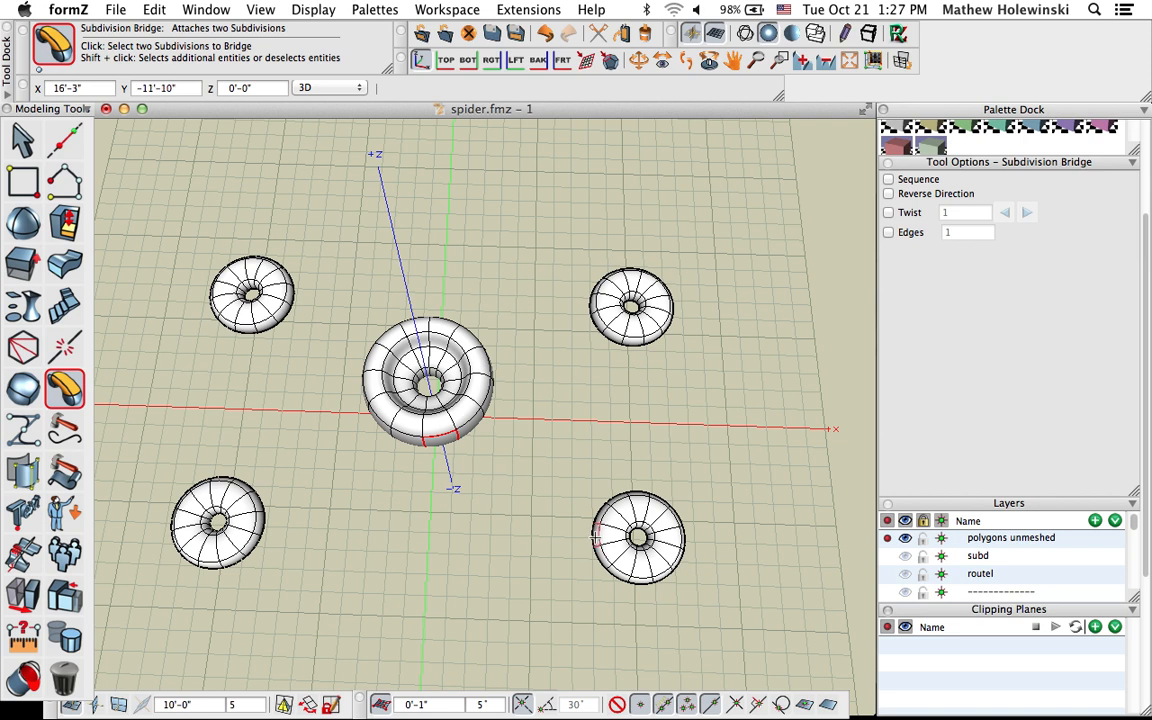
left_click(594, 537)
Add a second bridge between the hub and the +X/-Y ring beside the first one, with its twist set to 2
middle_click_drag(605, 445, 577, 537)
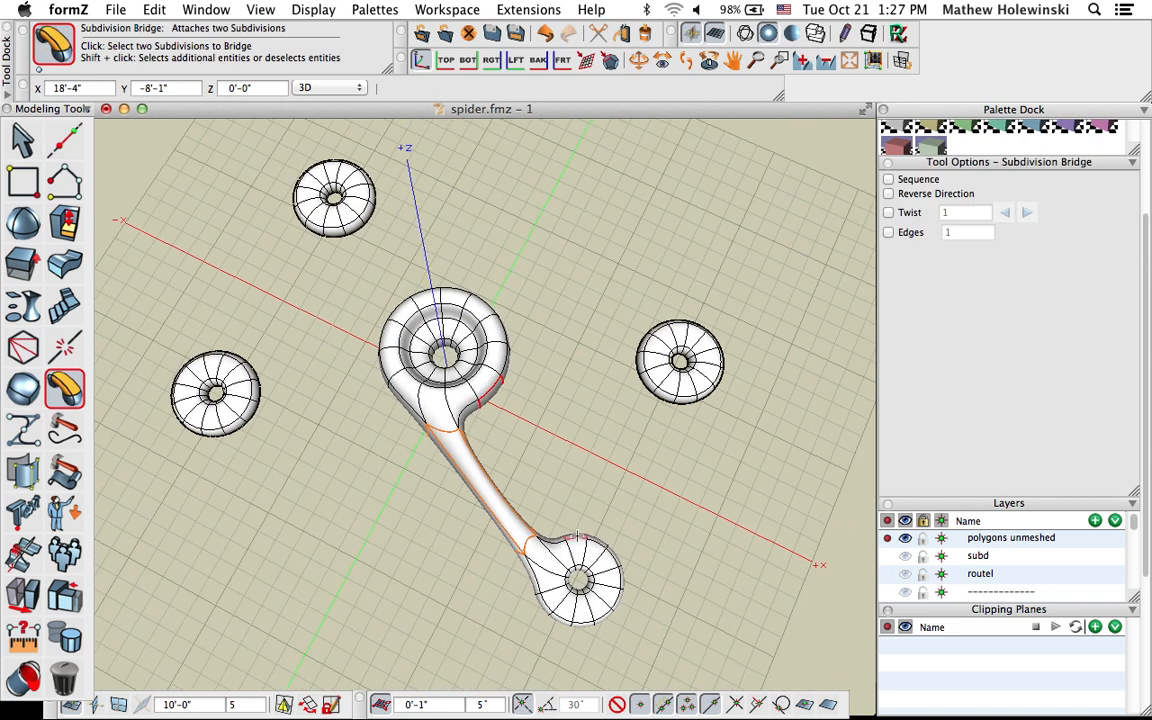
left_click(577, 537)
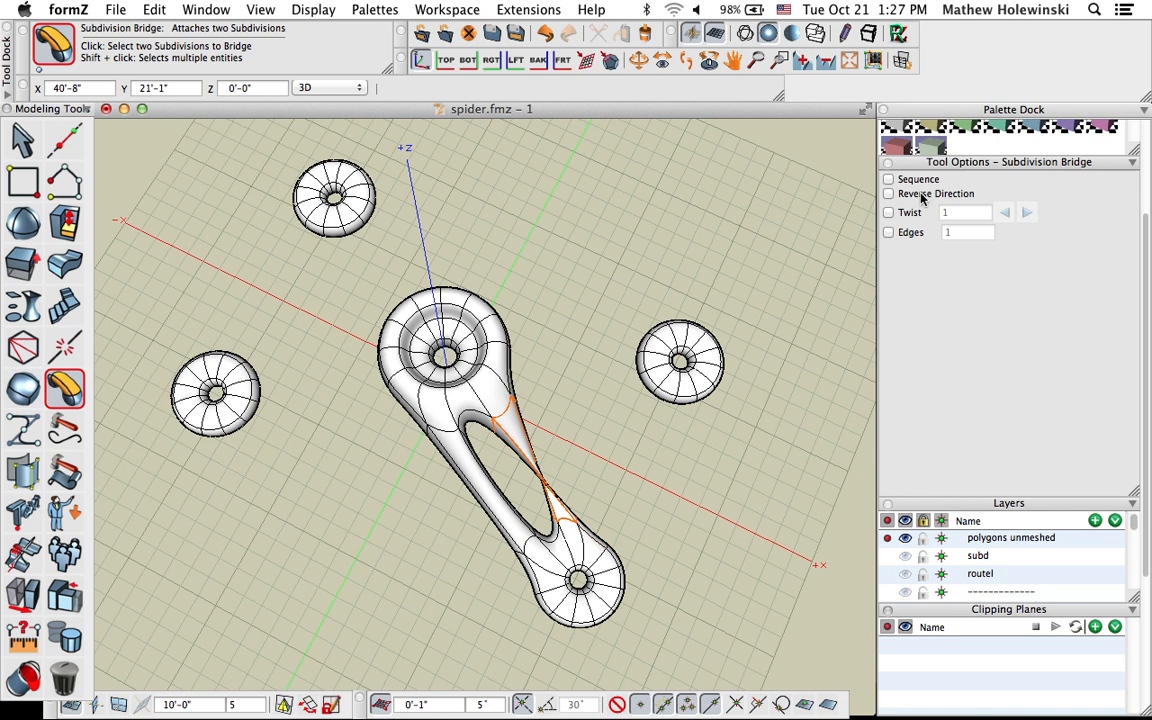
left_click(889, 213)
left_click(1026, 213)
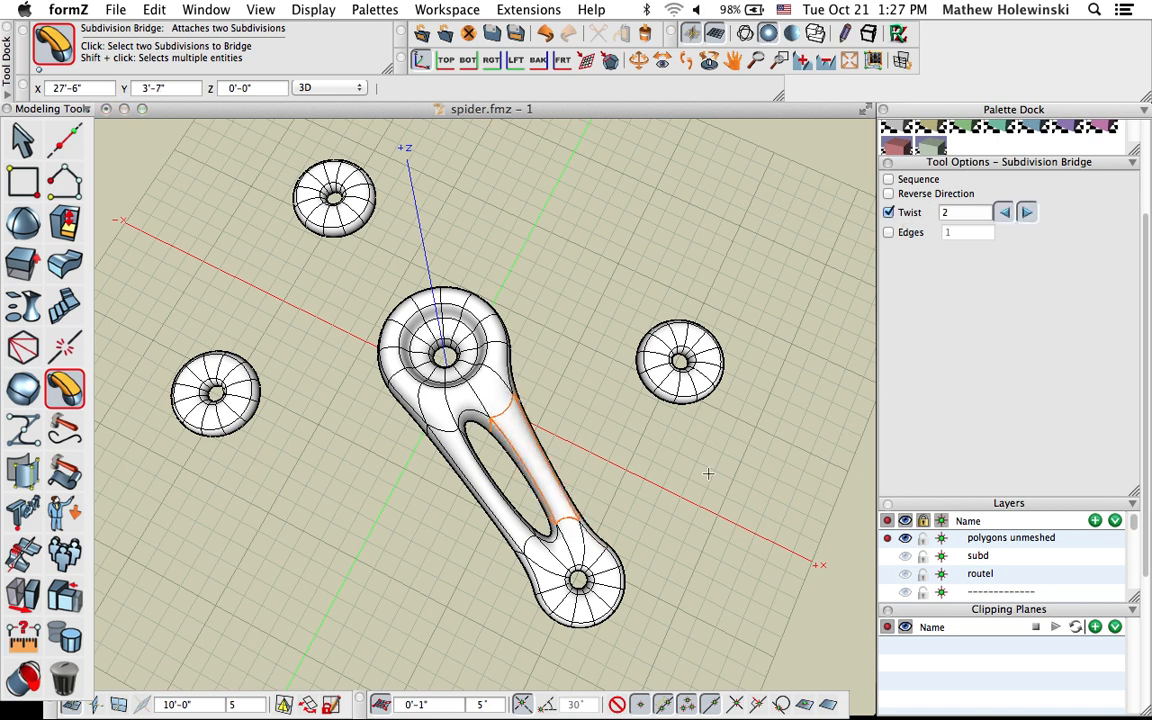
Bridge the hub's outer side face to the facing side of the ring in the -X/-Y corner, with the twist set to 2
middle_click_drag(405, 500, 700, 490)
middle_click_drag(485, 516, 542, 421, "shift")
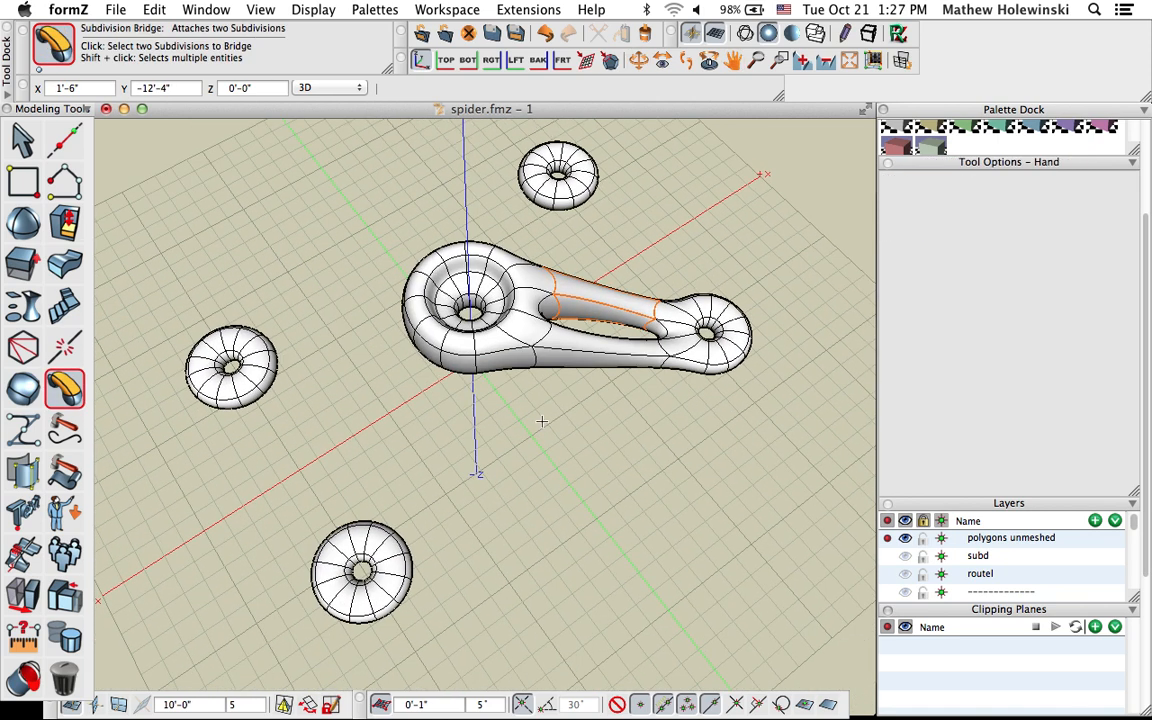
left_click(510, 362)
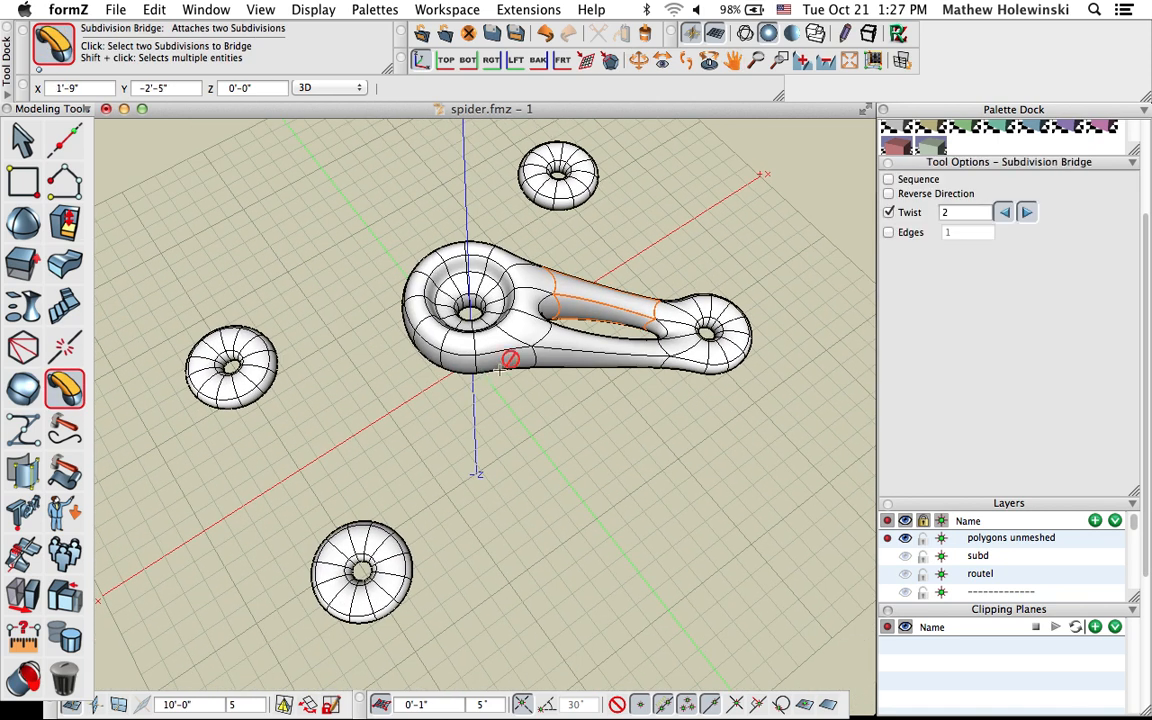
left_click(399, 541)
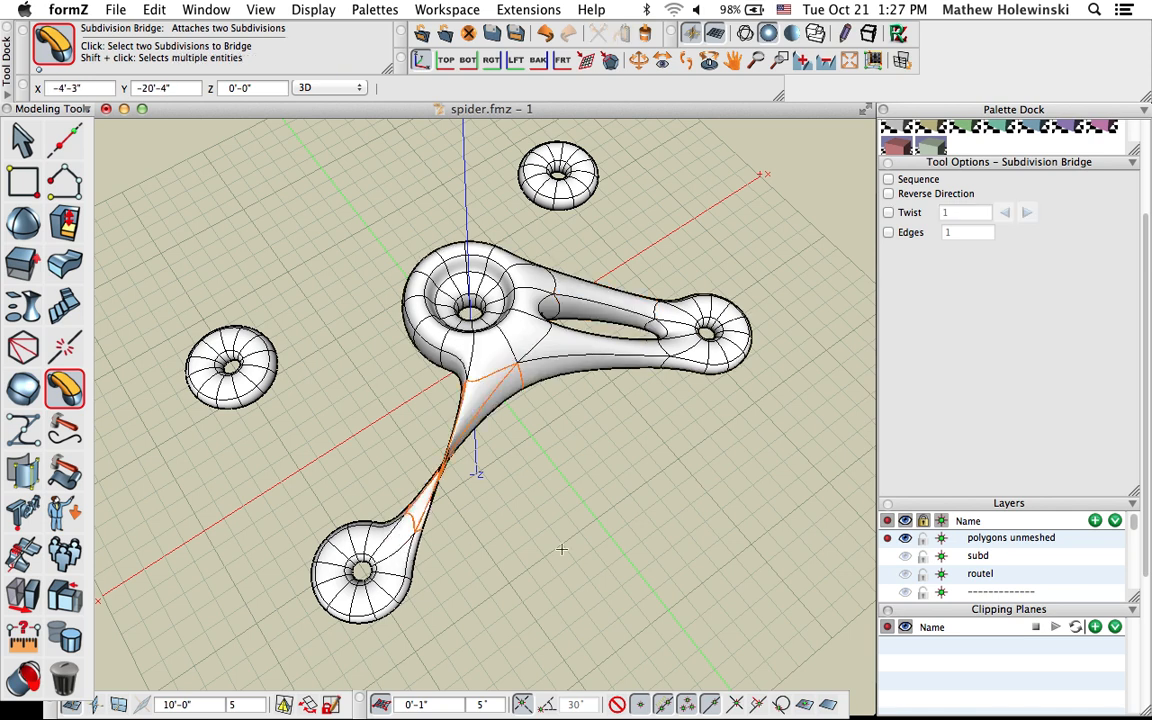
left_click(910, 213)
left_click(1026, 212)
Add a second bridge between the hub and the -X/-Y ring beside the first one, with its twist set to 2
middle_click_drag(606, 433, 728, 350)
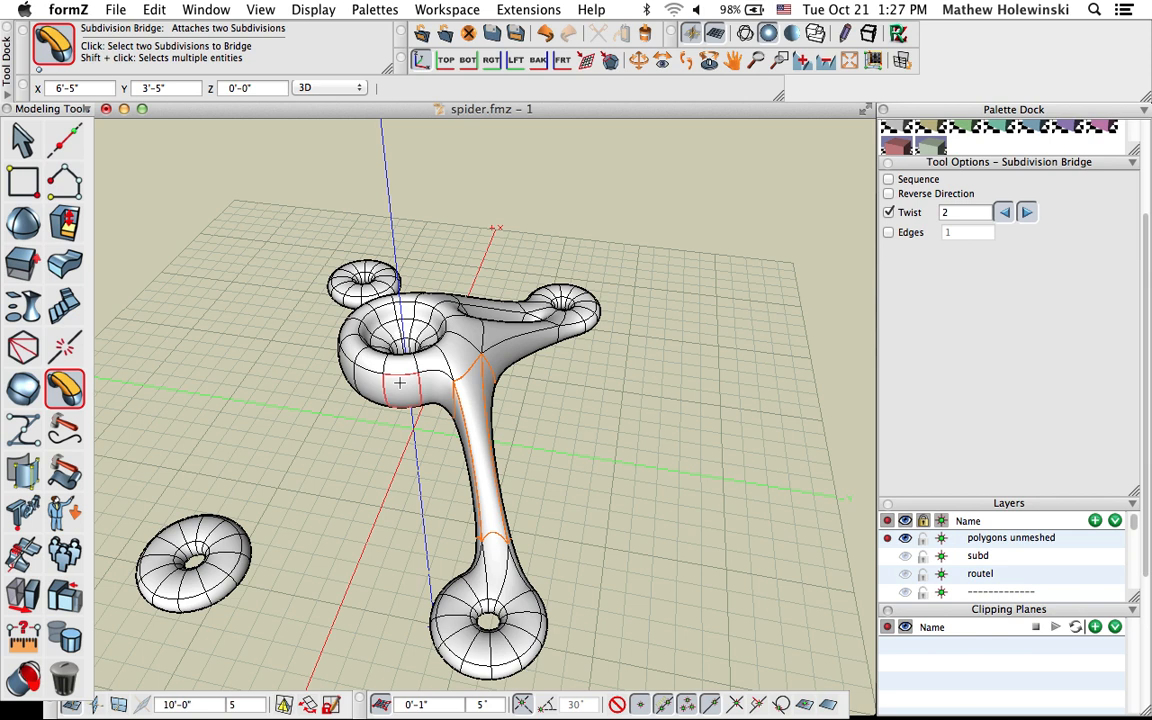
middle_click_drag(399, 382, 440, 443)
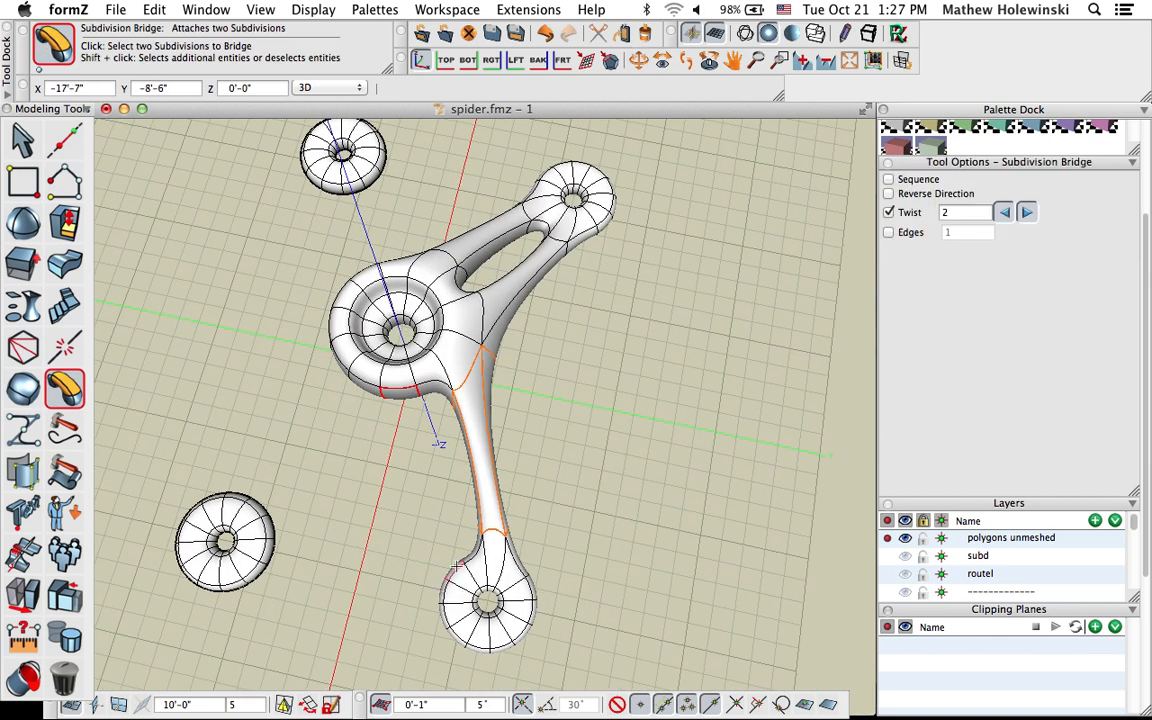
left_click(454, 568)
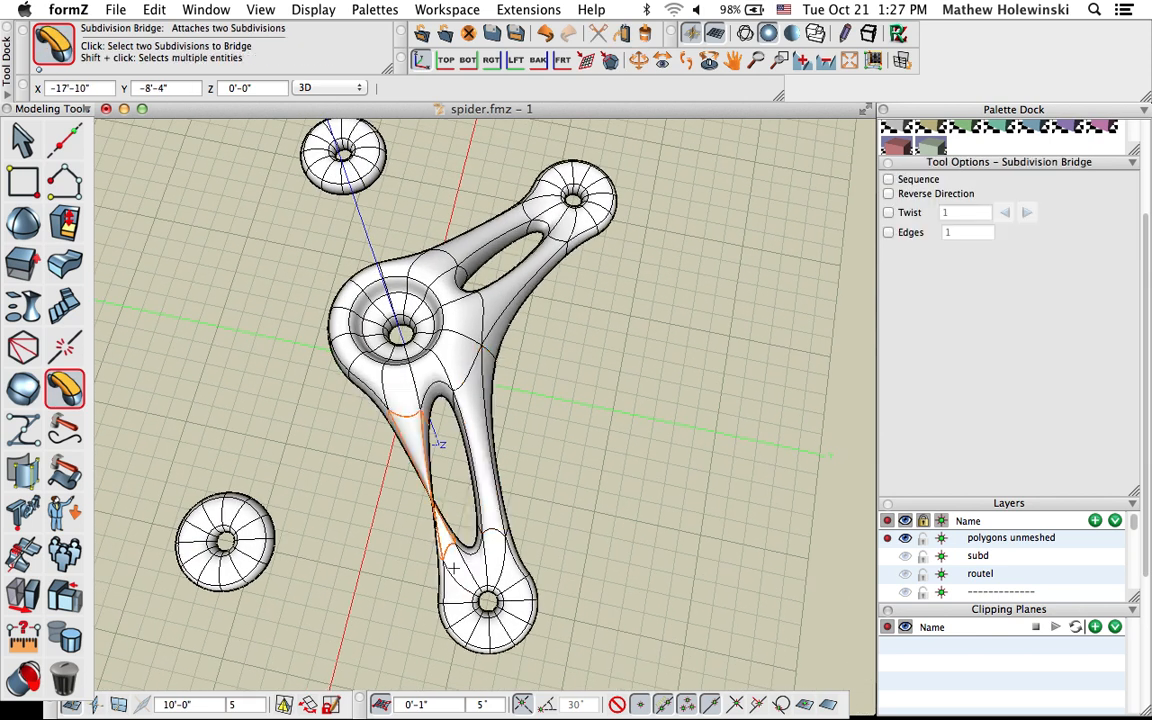
left_click(908, 215)
left_click(1027, 213)
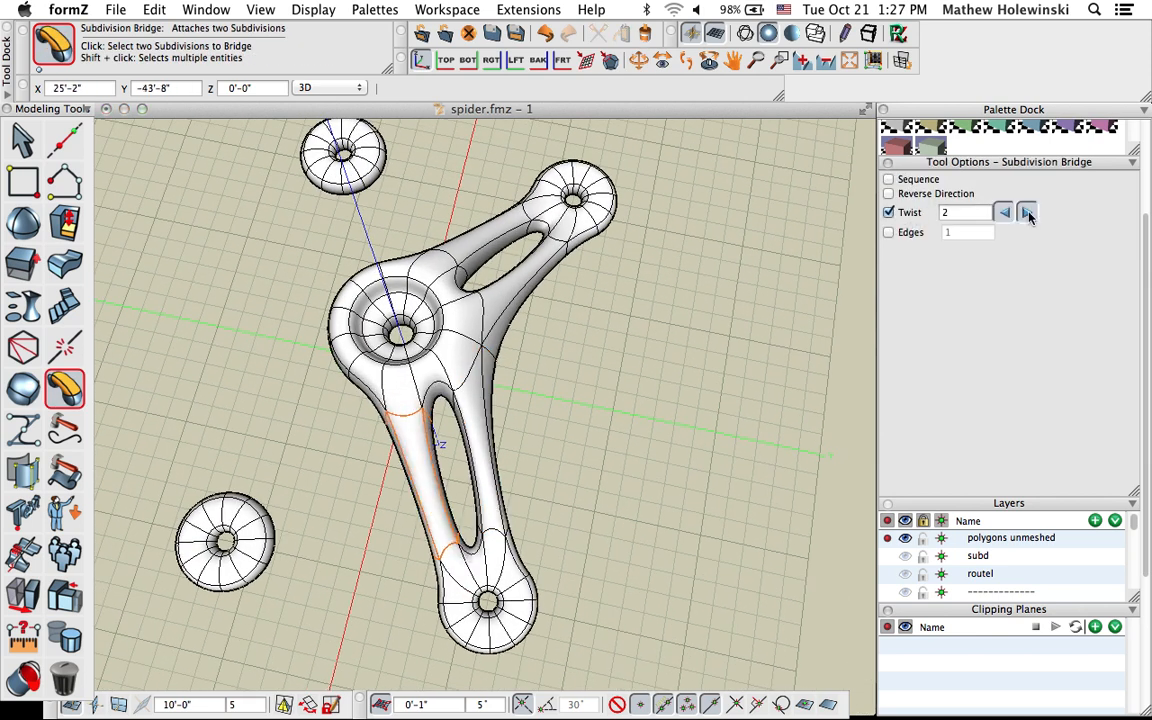
Make subd the active, visible layer and hide the polygons unmeshed layer
middle_click_drag(735, 475, 394, 345)
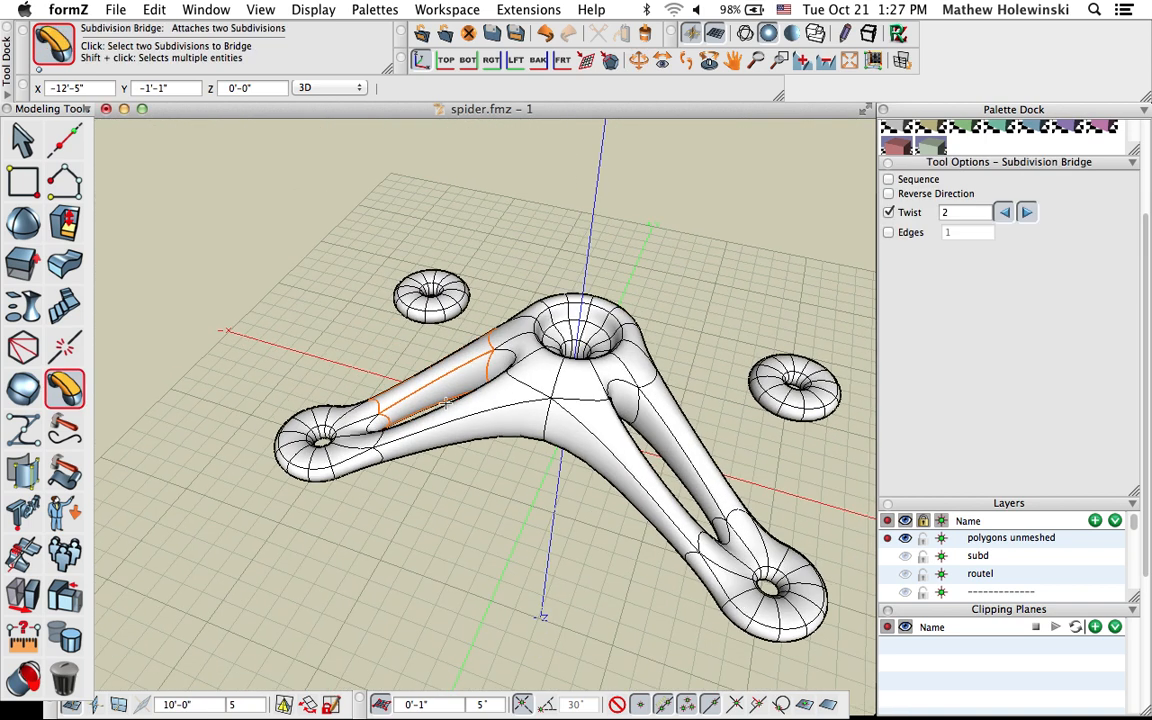
scroll(434, 402, "down", 2)
middle_click_drag(463, 455, 357, 427)
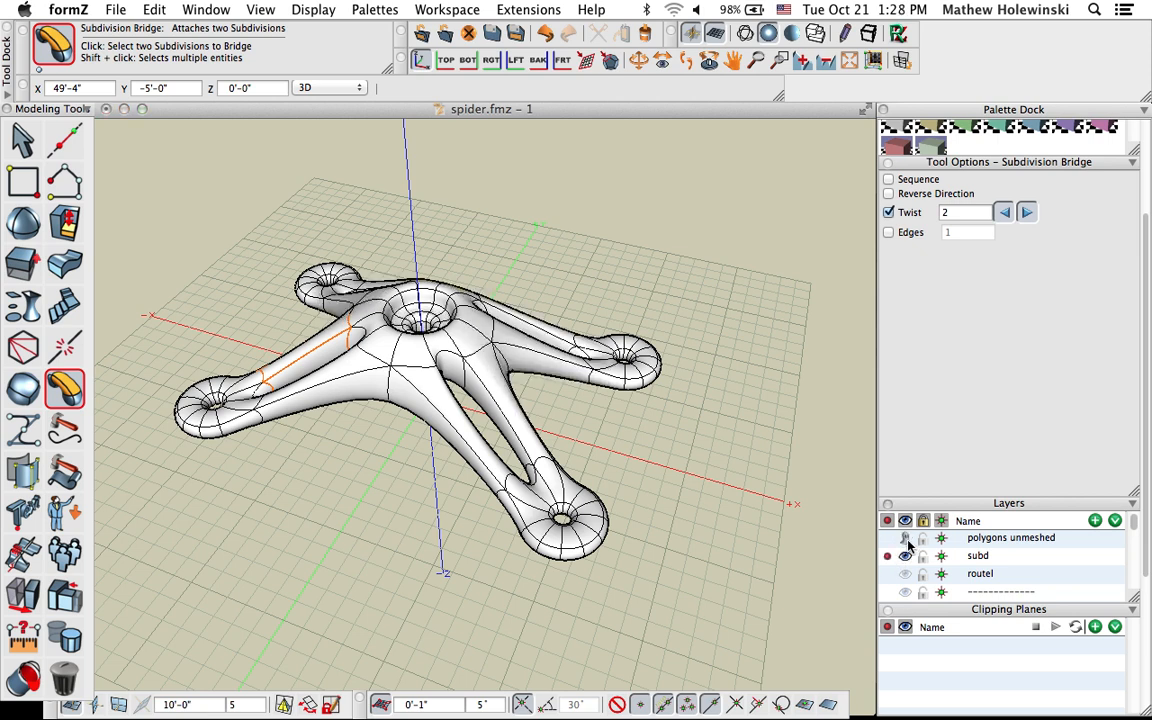
middle_click_drag(746, 466, 636, 463)
Display the edit points of the complete four-armed spider
left_click(22, 138)
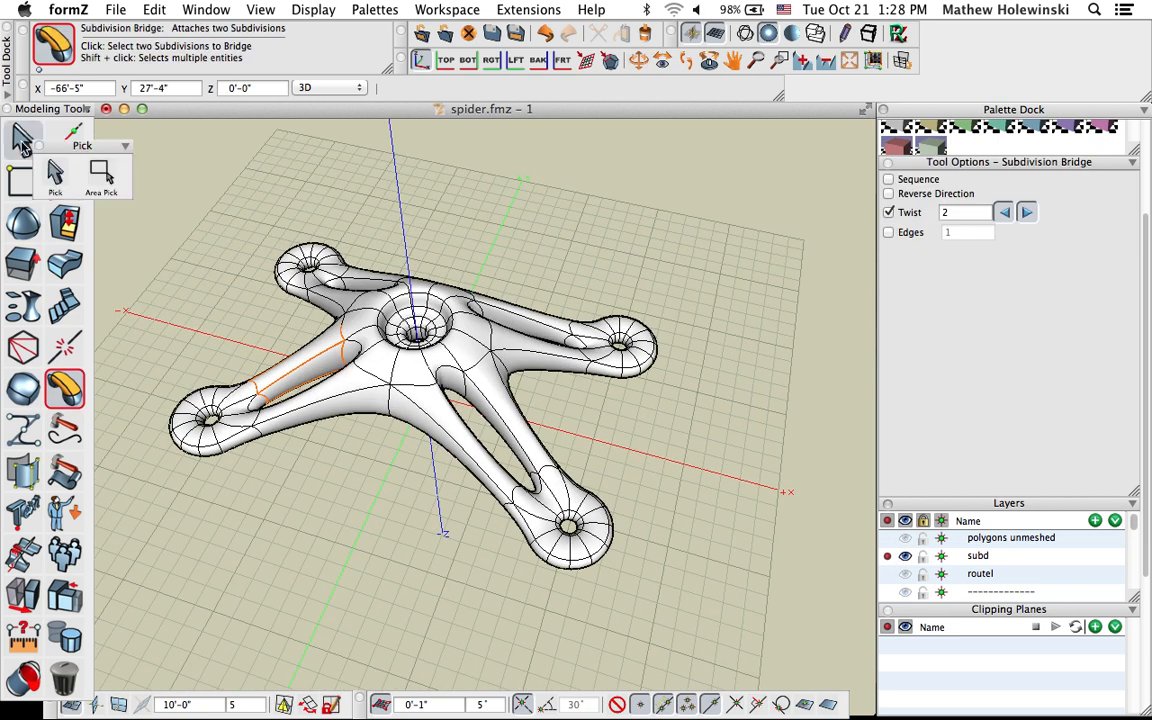
middle_click_drag(330, 525, 380, 429)
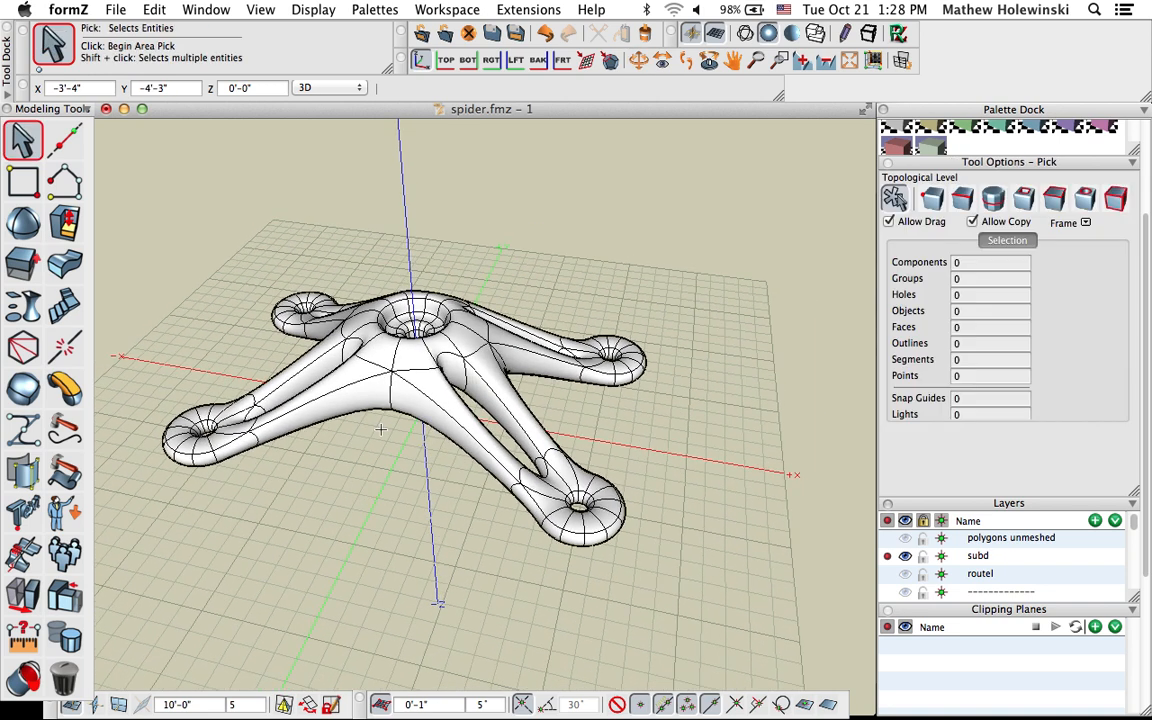
right_click(420, 352)
left_click(472, 402)
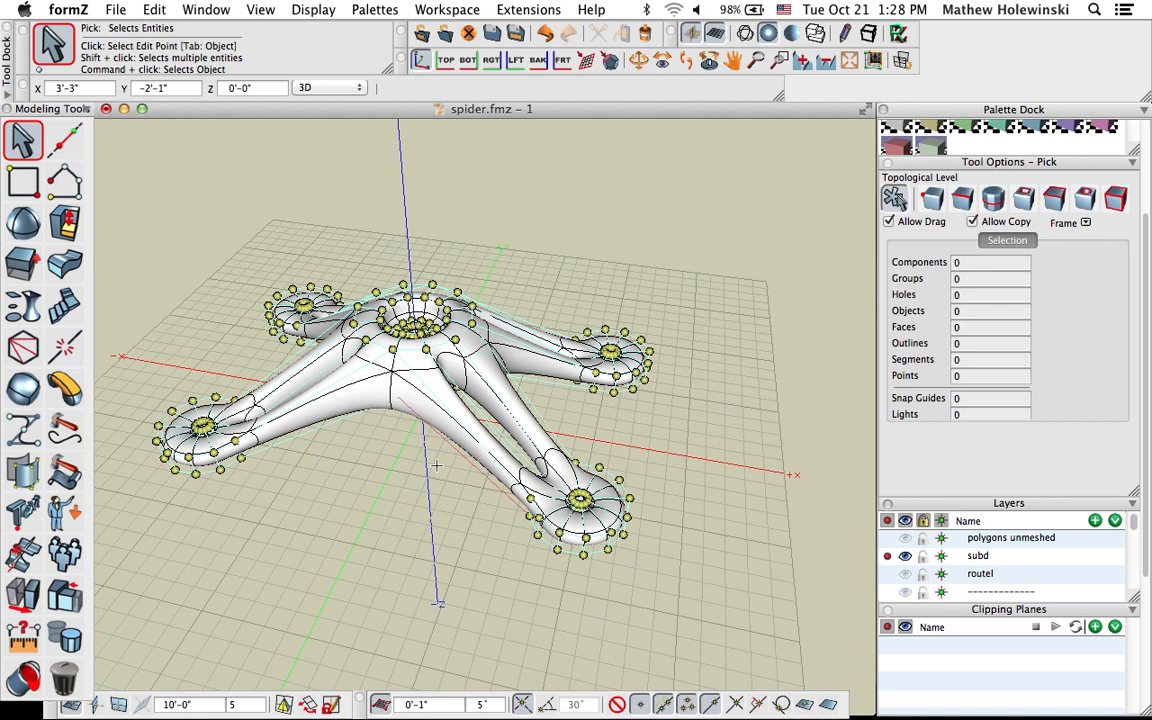
middle_click_drag(366, 430, 430, 460)
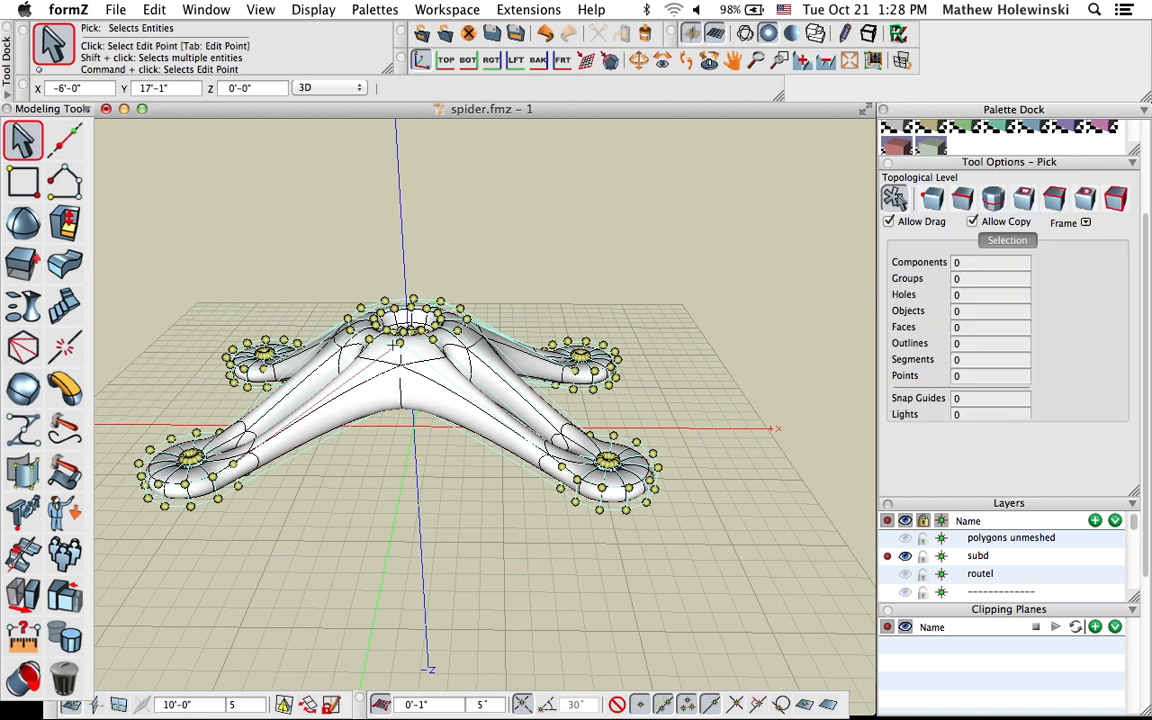
Select all the central hub's edit points and move them about 2'-2" downward, perpendicular to the reference plane
left_click(11, 137)
left_click_drag(297, 183, 437, 447)
key("m")
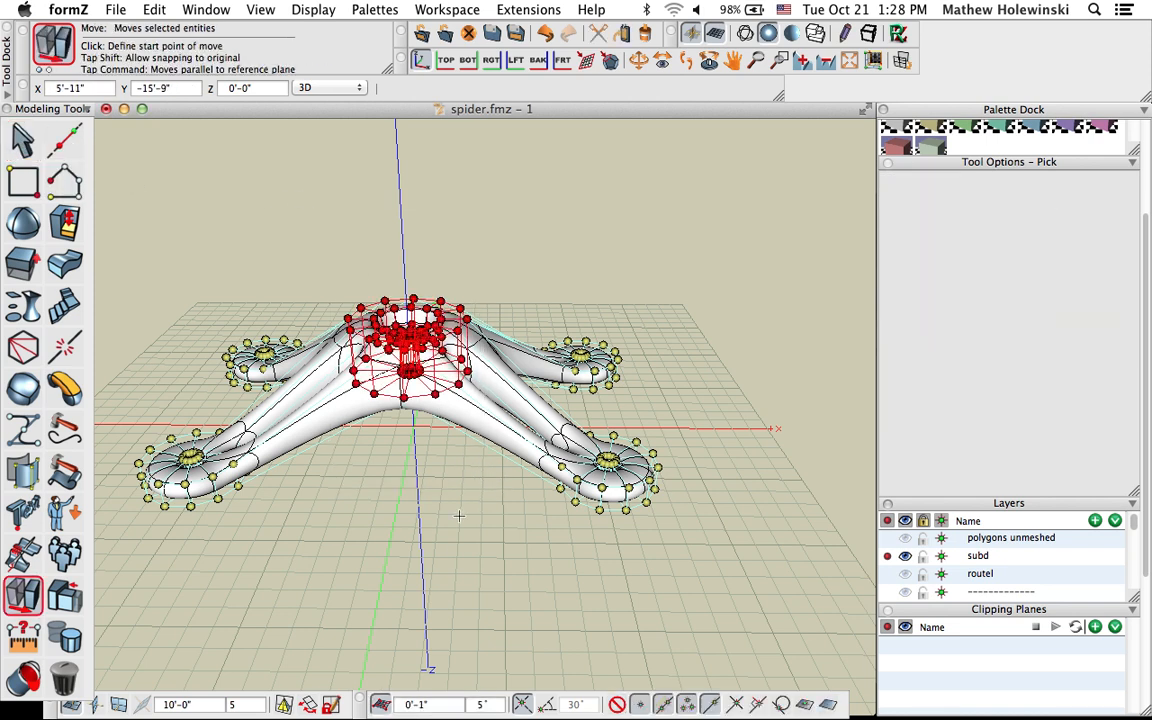
left_click(454, 547)
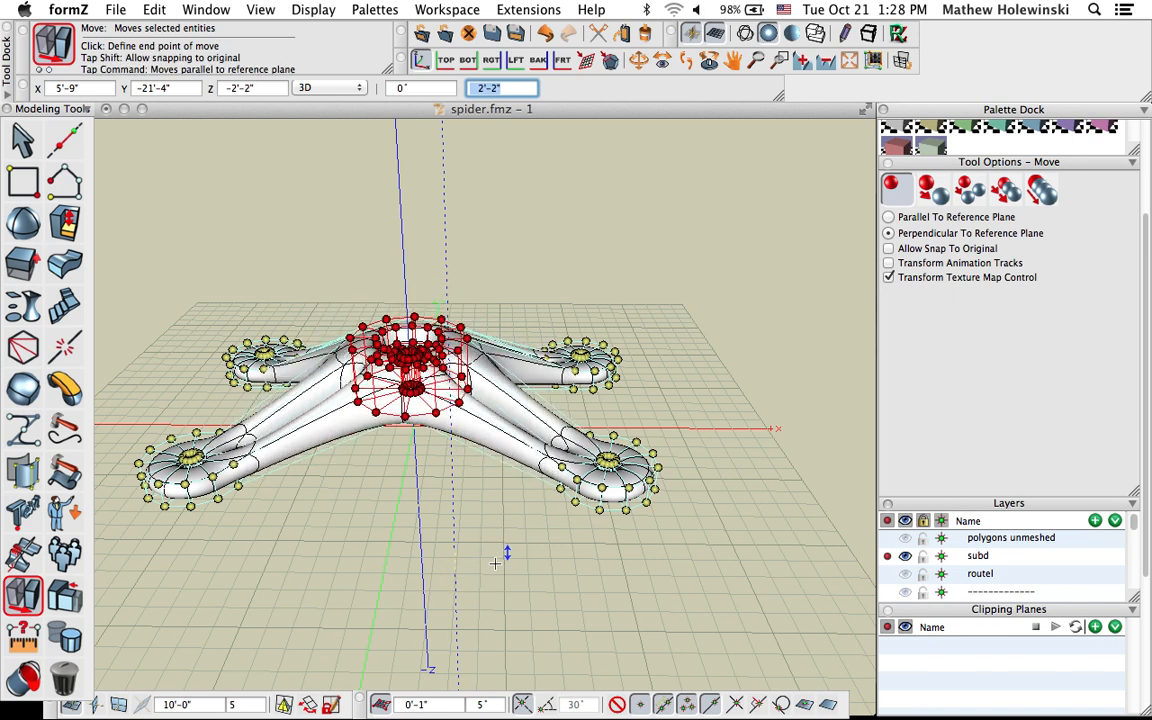
left_click(496, 563)
middle_click_drag(722, 577, 694, 682)
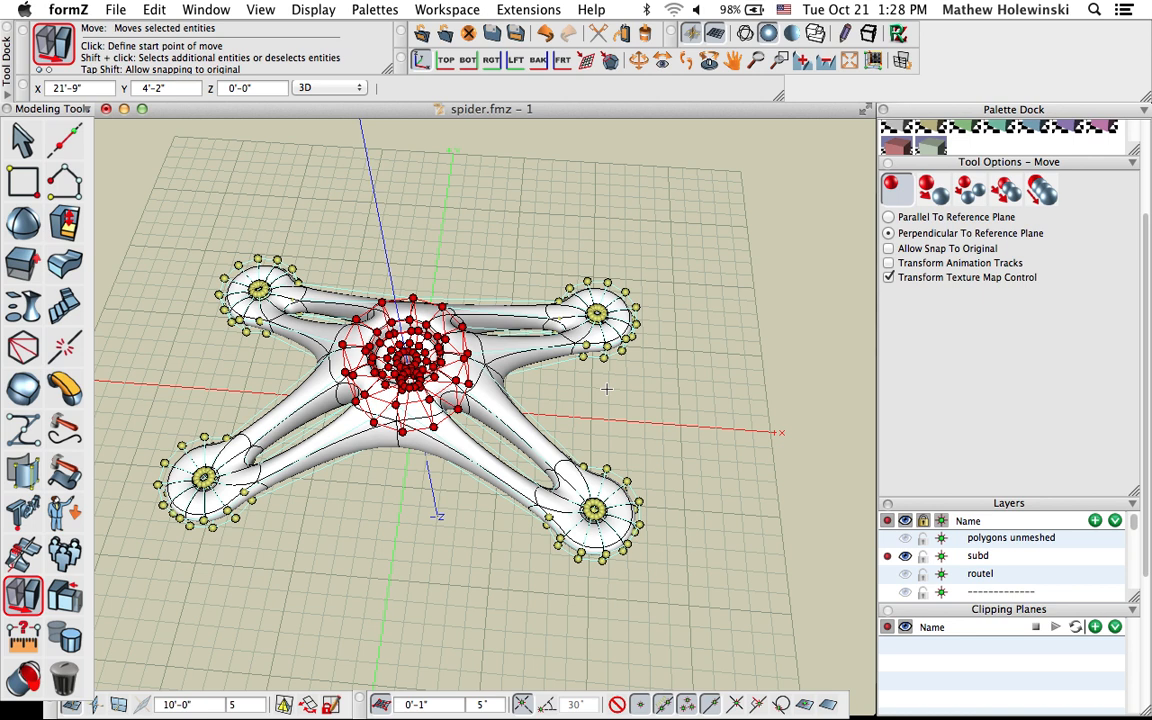
Try moving the edit points of both +X rings outward along the X axis in top view, and undo the move
key("super+6")
left_click(22, 142)
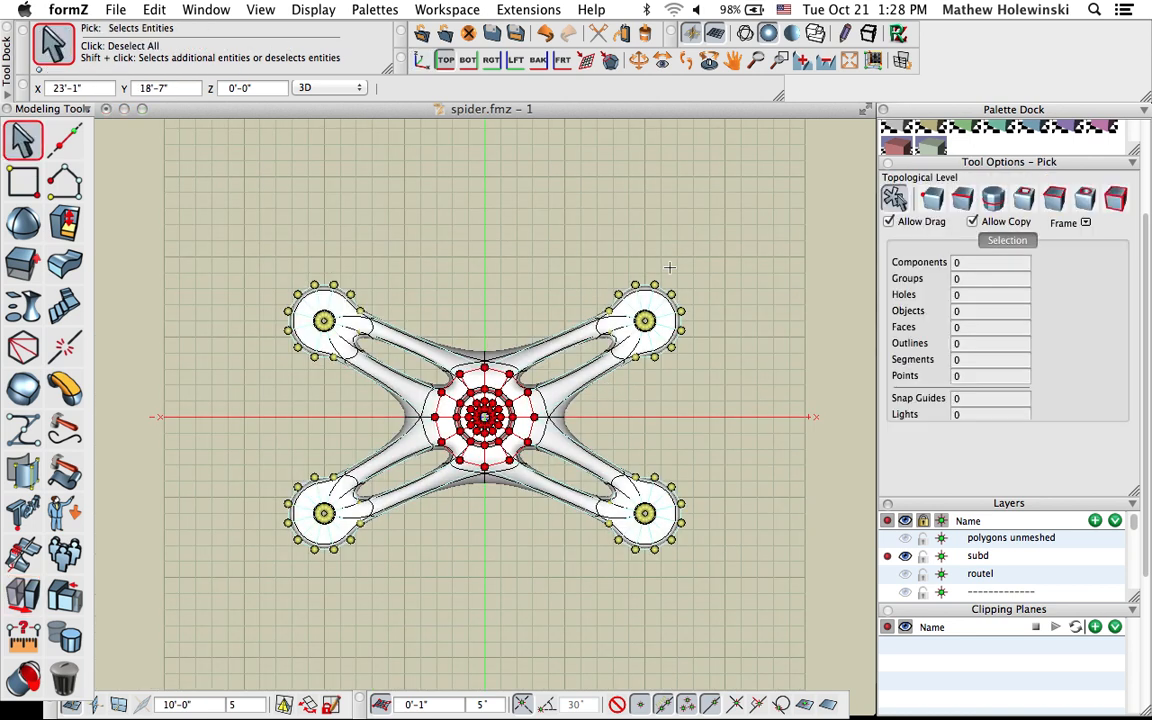
left_click_drag(783, 205, 568, 607)
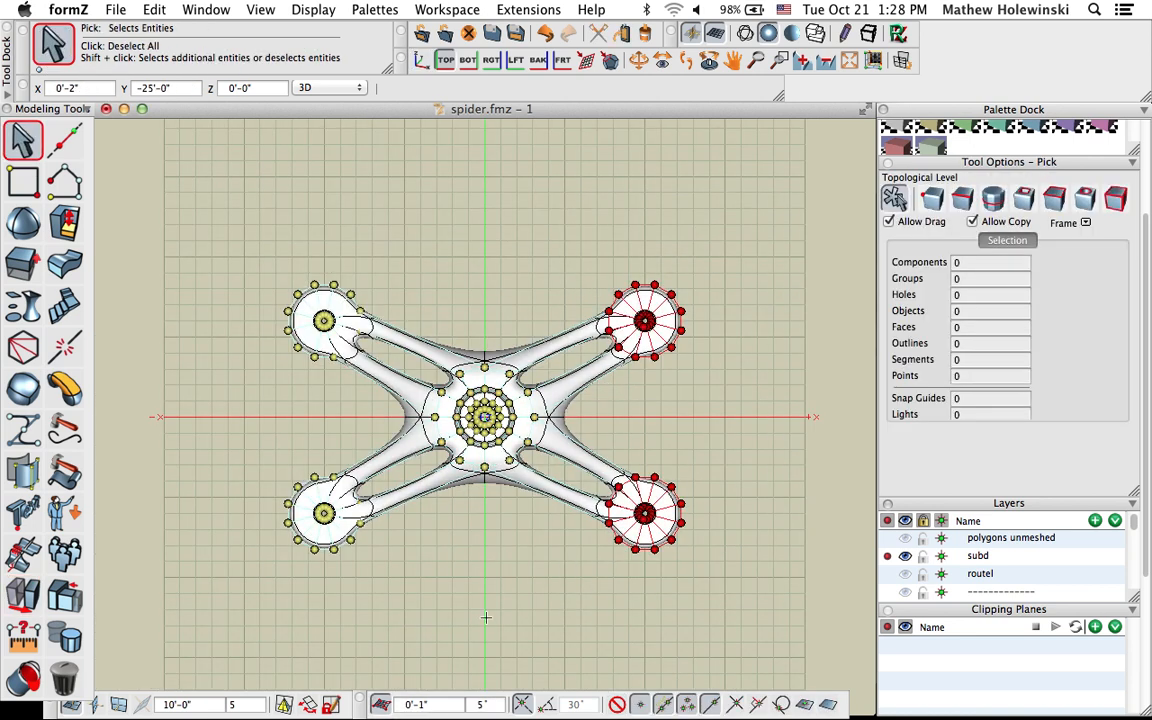
key("m")
left_click(527, 584)
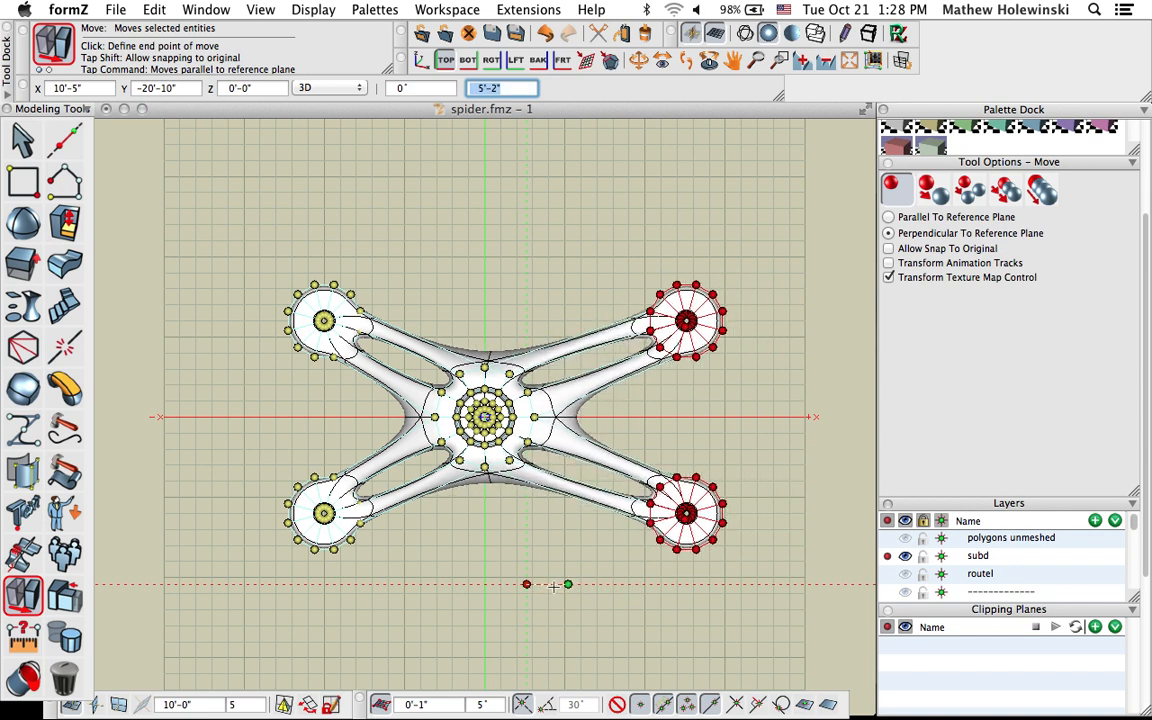
left_click(553, 587)
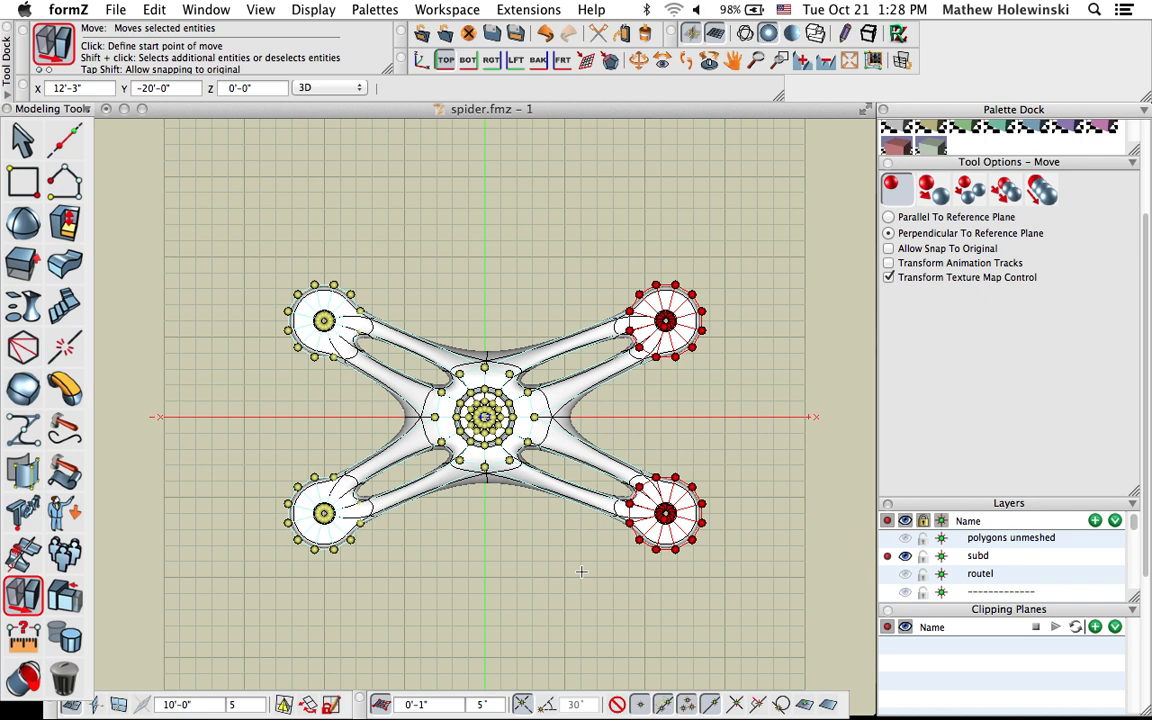
key("super+z")
Deselect the ring points, make the routel layer active and hide the subd layer
middle_click_drag(515, 591, 450, 425)
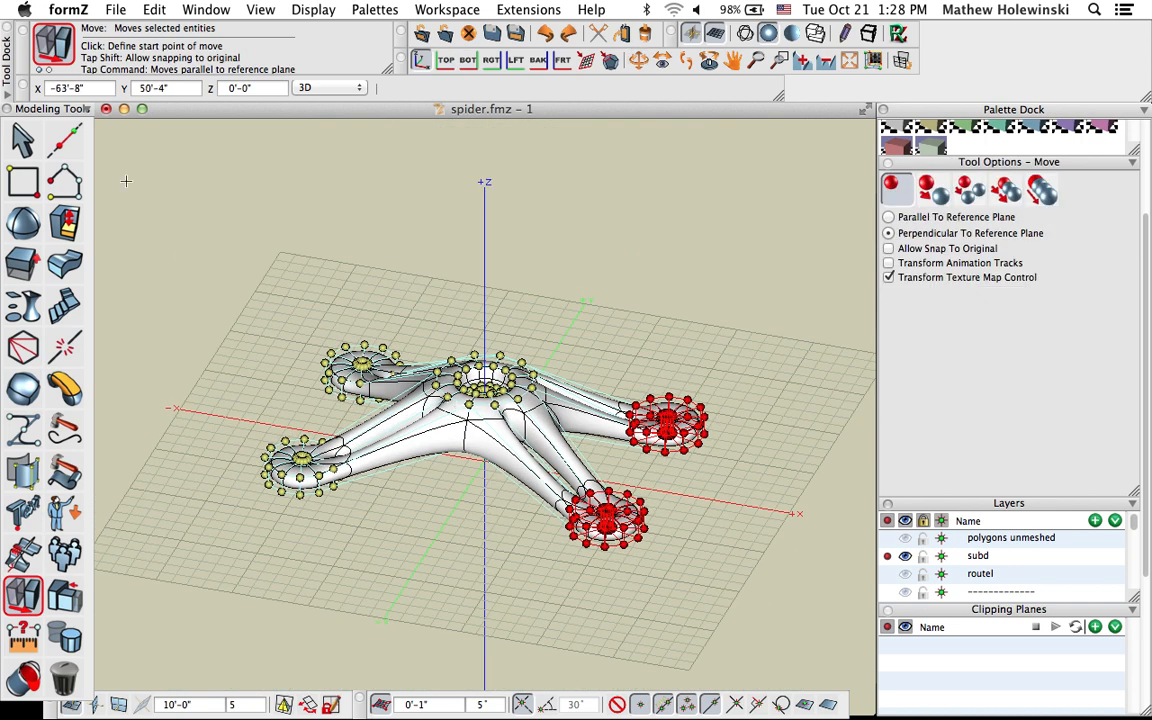
left_click(22, 139)
left_click(340, 240)
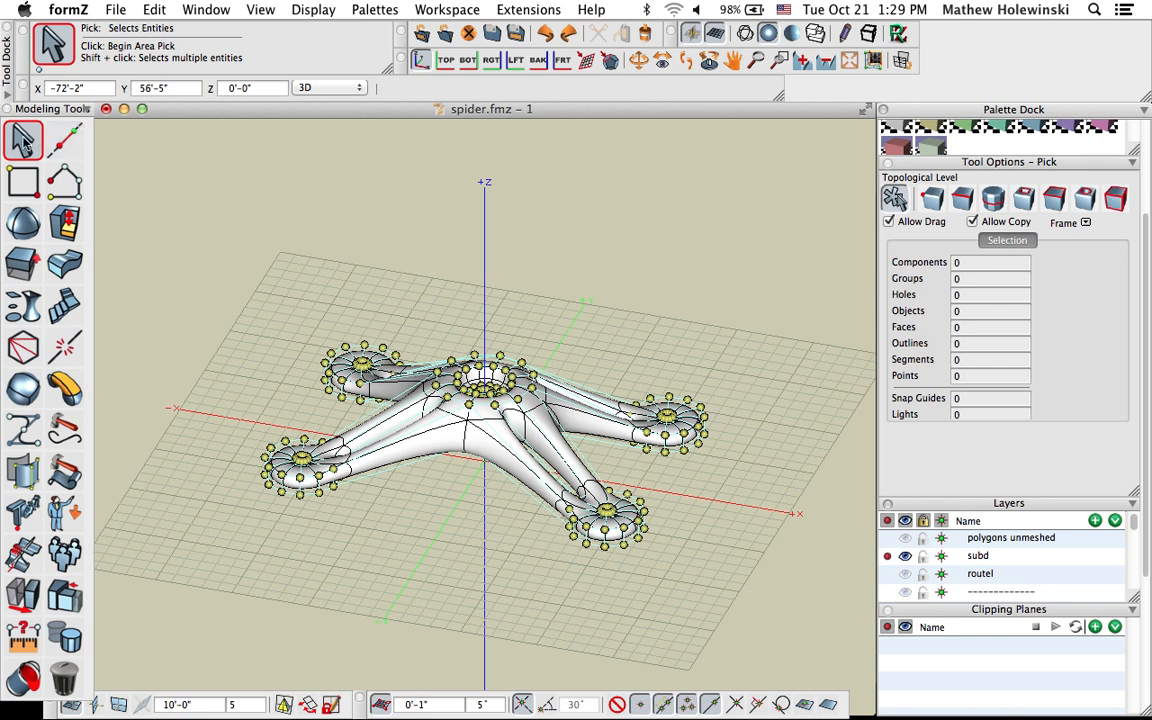
left_click(887, 573)
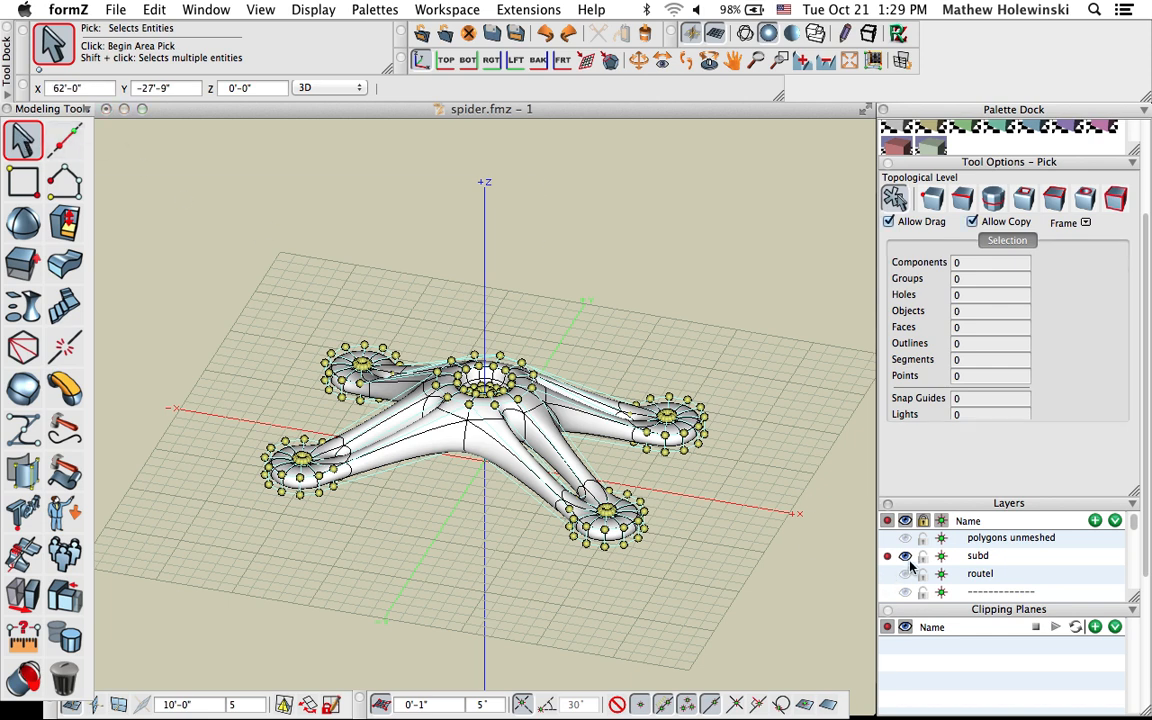
left_click(905, 556)
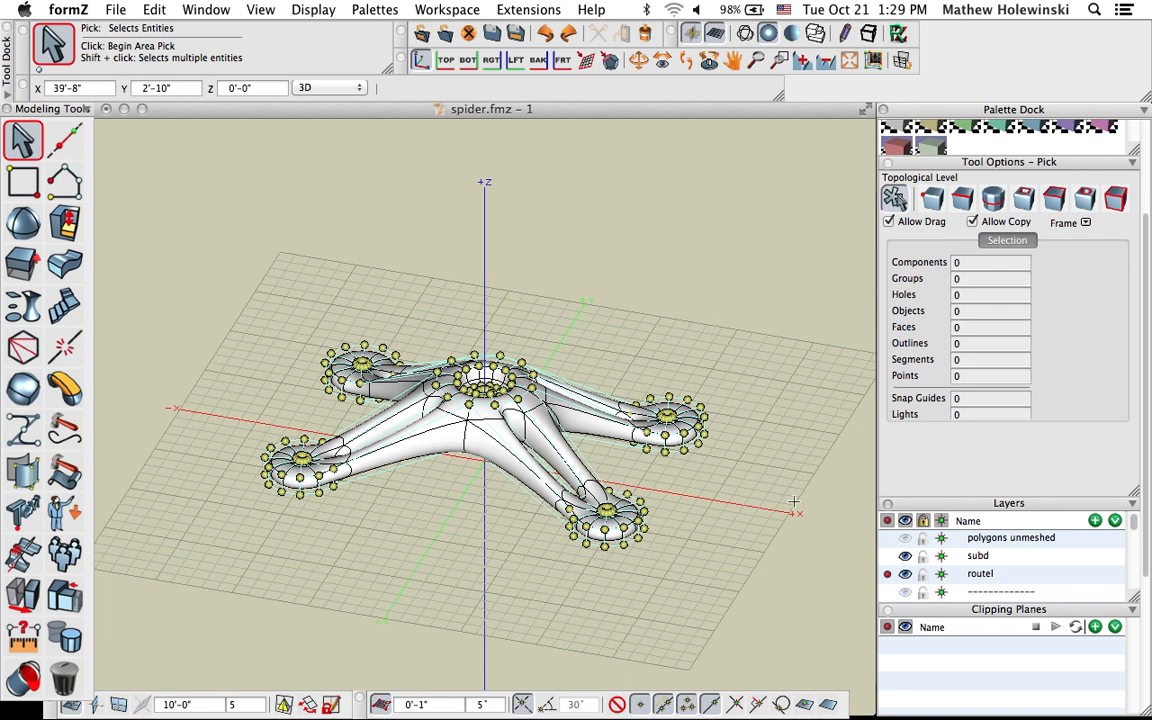
left_click(905, 557)
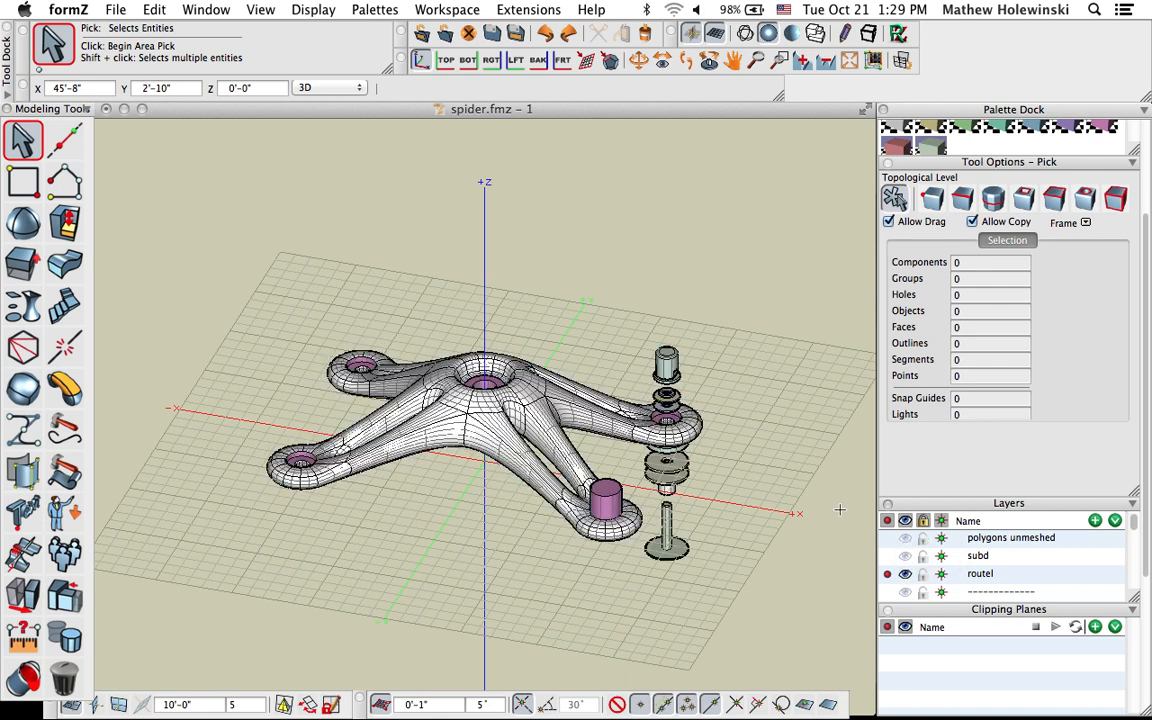
Switch the display to smooth shading without edges and examine the detailed spider's arms, hub and fittings
scroll(566, 414, "up", 5)
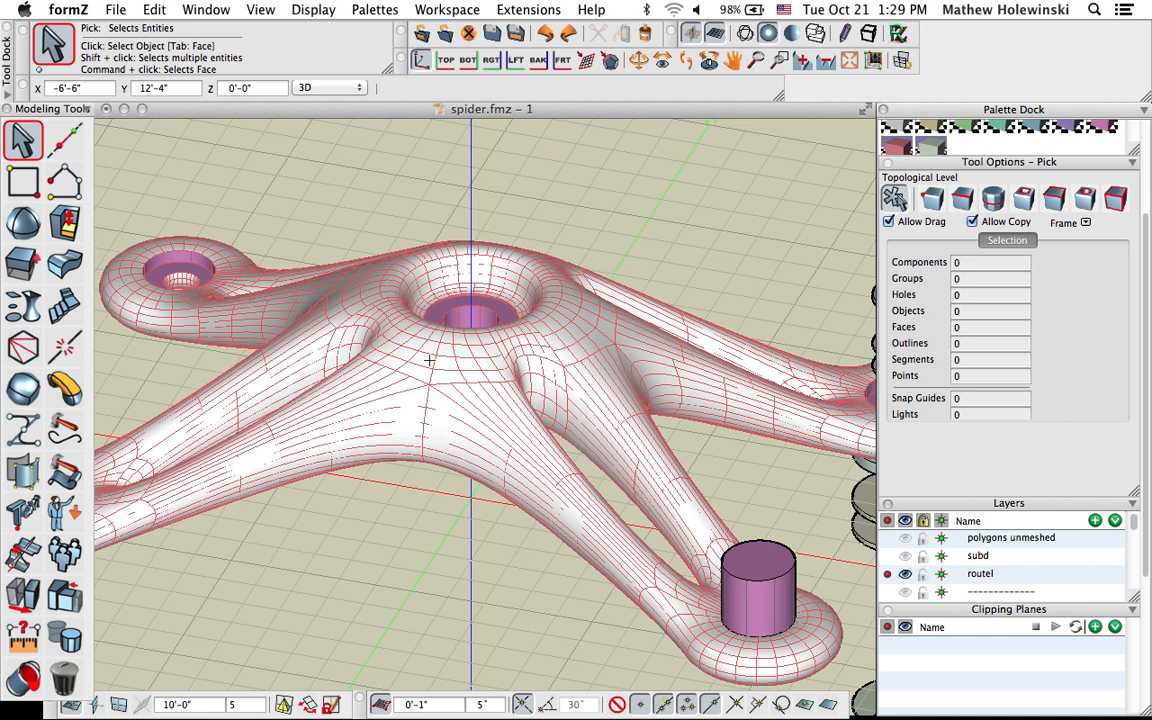
scroll(510, 374, "down", 6)
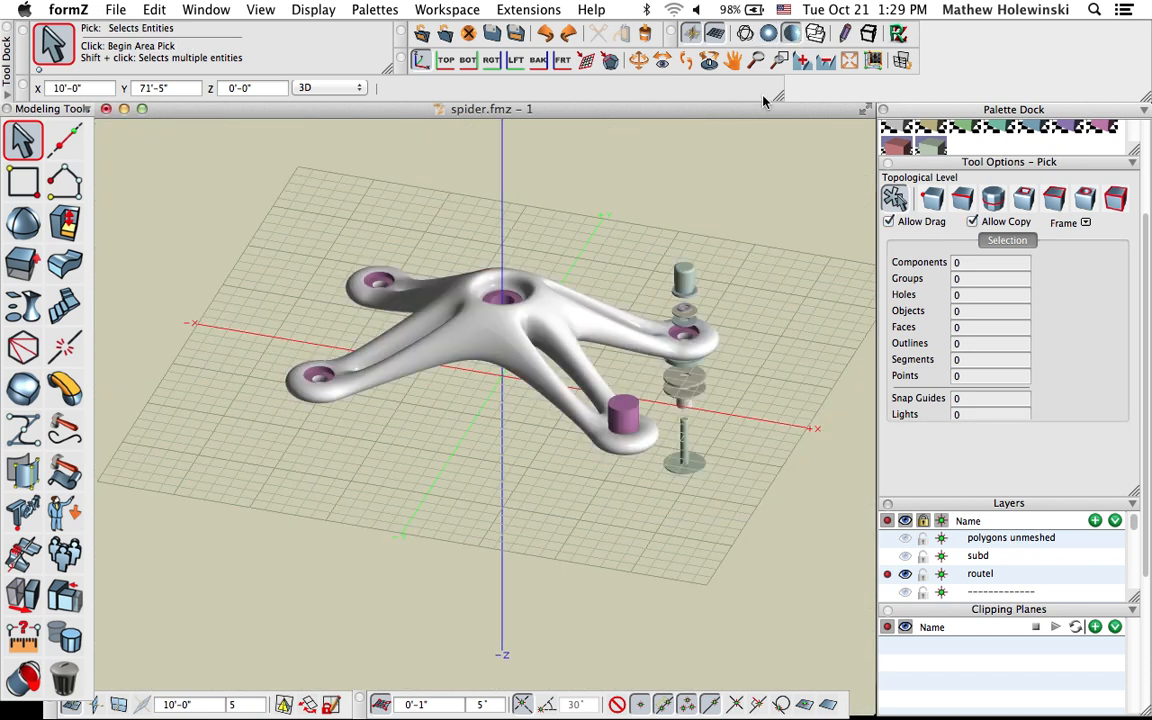
mouse_move(480, 452)
middle_mouse_down()
mouse_move(470, 599)
mouse_move(509, 640)
mouse_move(427, 632)
mouse_move(489, 472)
middle_mouse_up()
scroll(489, 472, "up", 3)
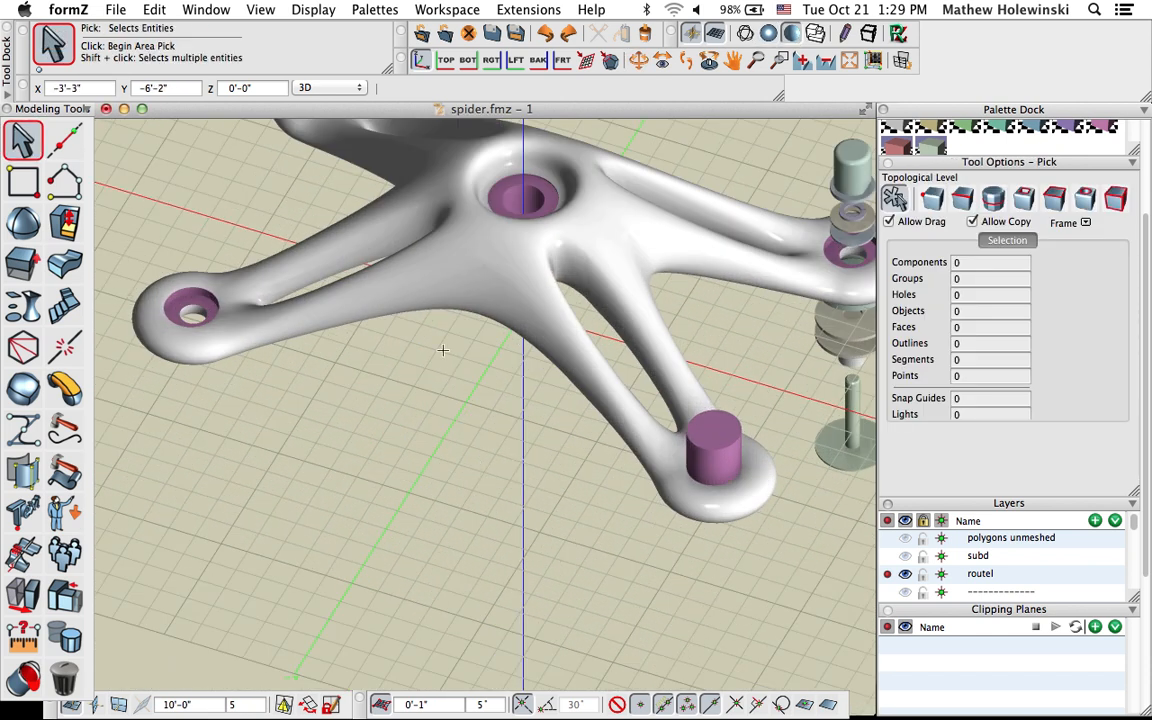
scroll(455, 380, "down", 2)
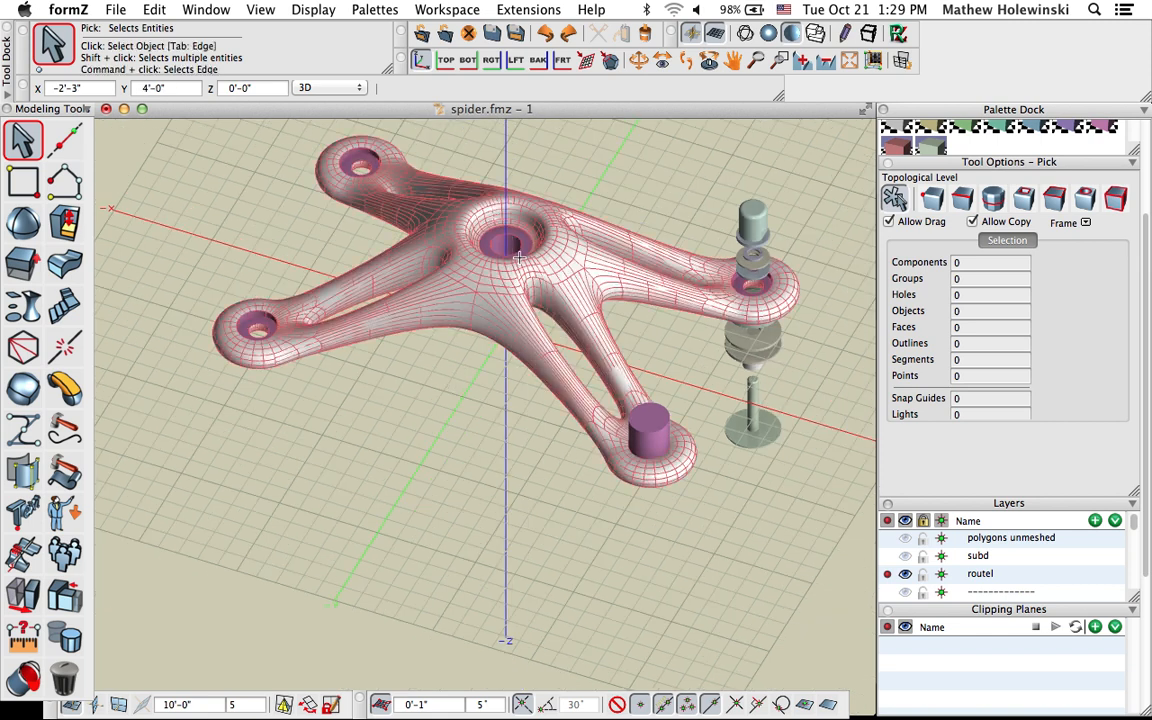
Show the spider's mesh edges over the shading to inspect them, and return to smooth shading without edges
left_click(768, 35)
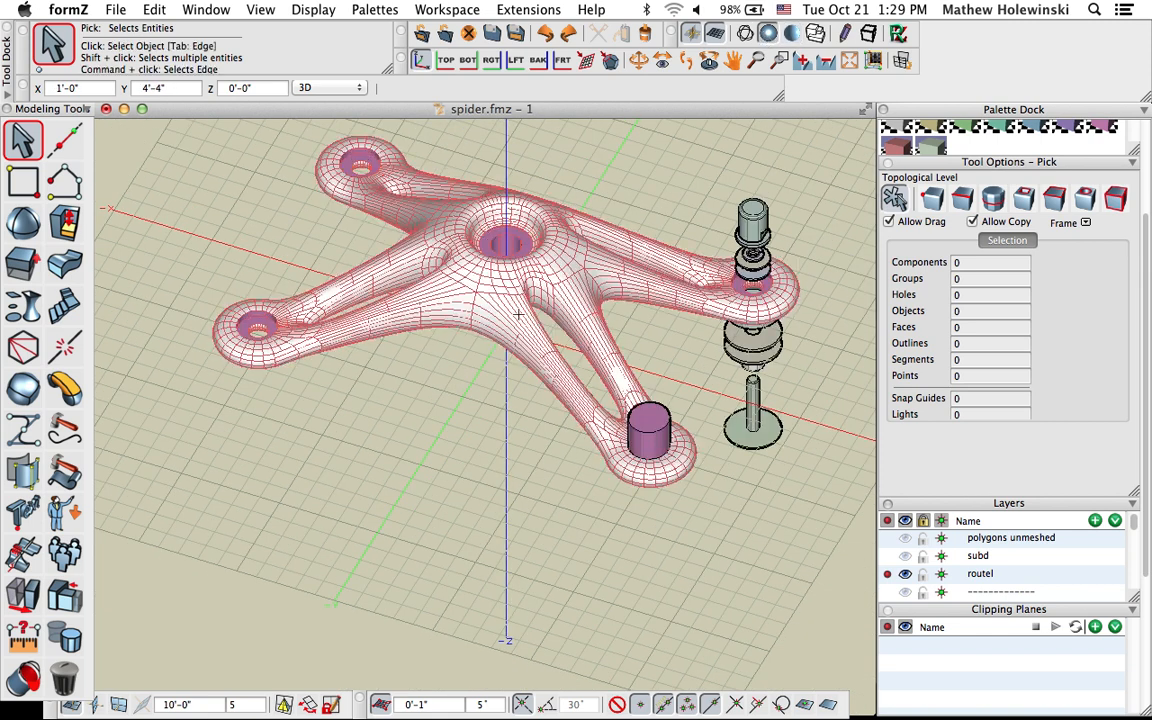
scroll(468, 362, "up", 2)
scroll(440, 366, "down", 1)
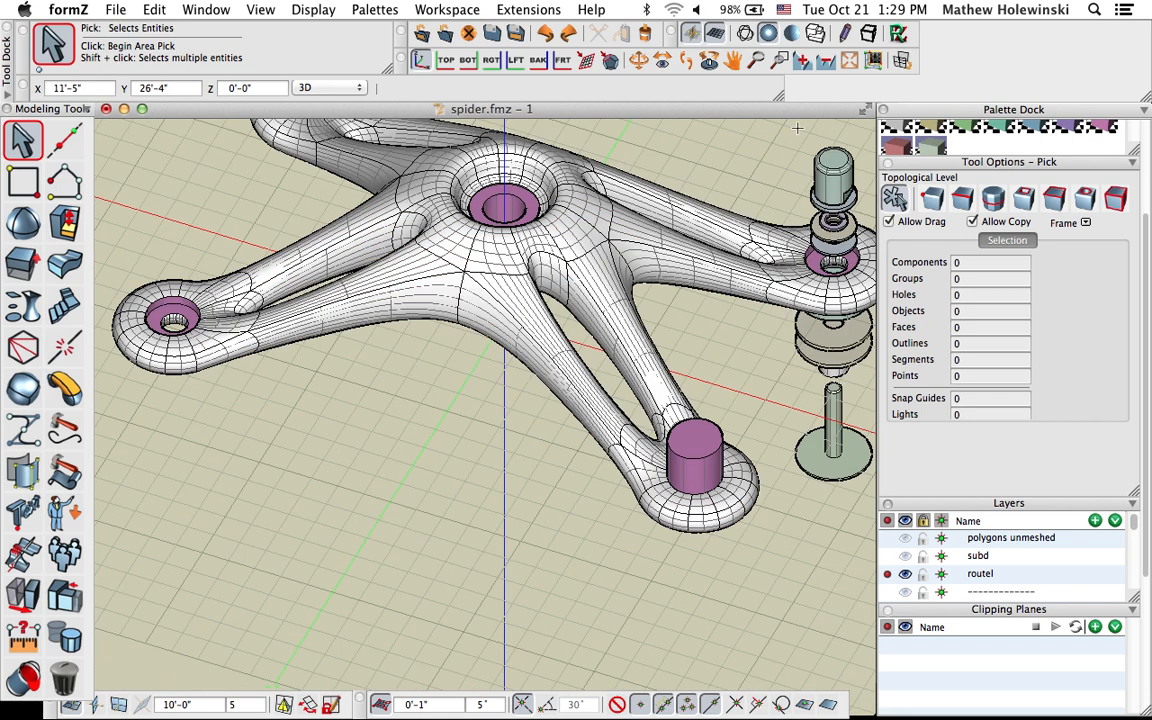
left_click(791, 35)
middle_click_drag(490, 479, 407, 477)
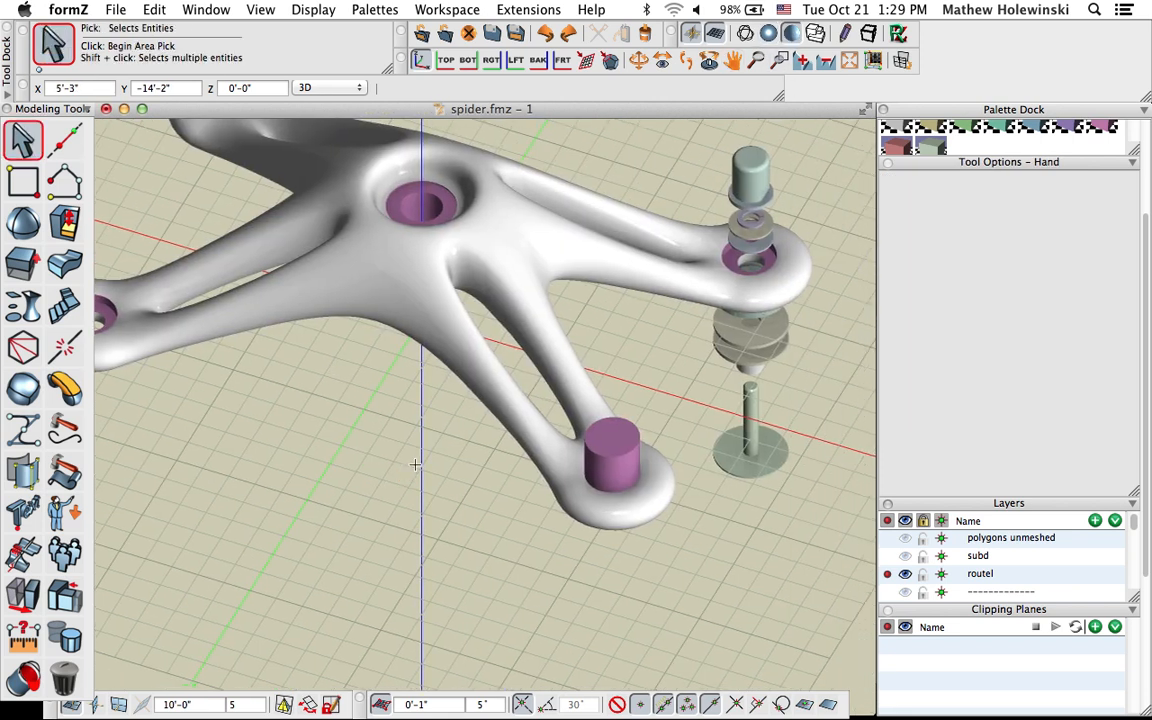
Delete the purple cylinder filling the fitting hole at the nearest arm's end
mouse_move(586, 642)
middle_mouse_down()
mouse_move(568, 627)
mouse_move(604, 636)
middle_mouse_up()
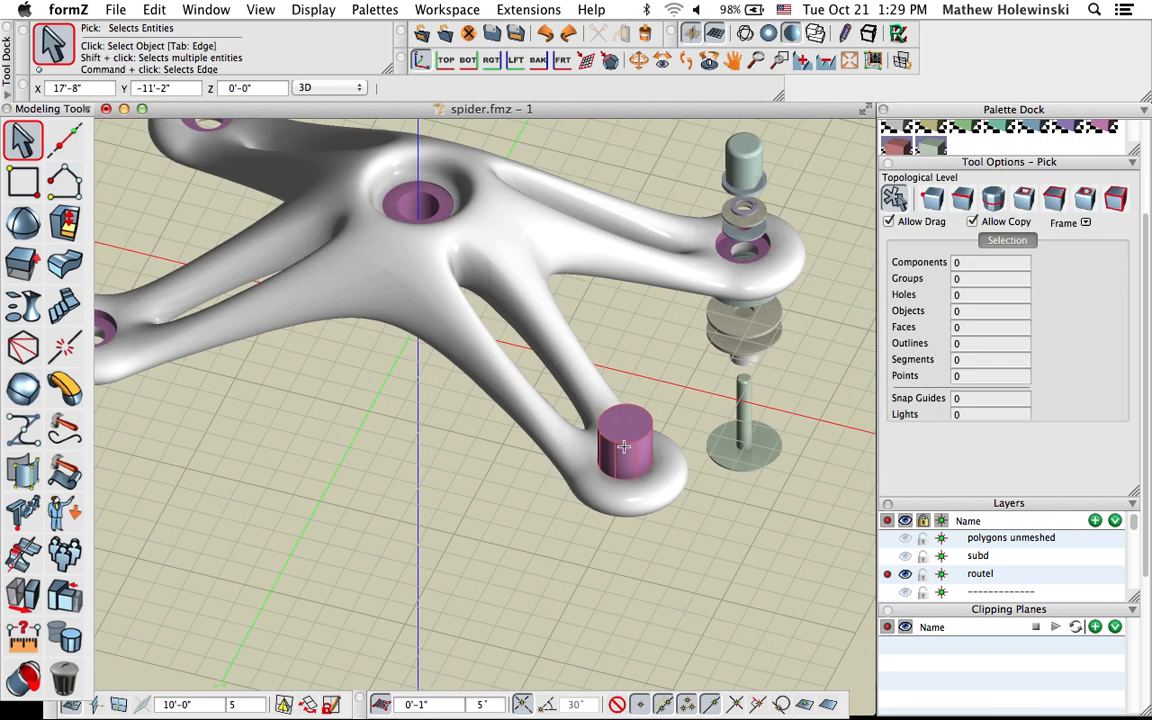
scroll(621, 438, "up", 3)
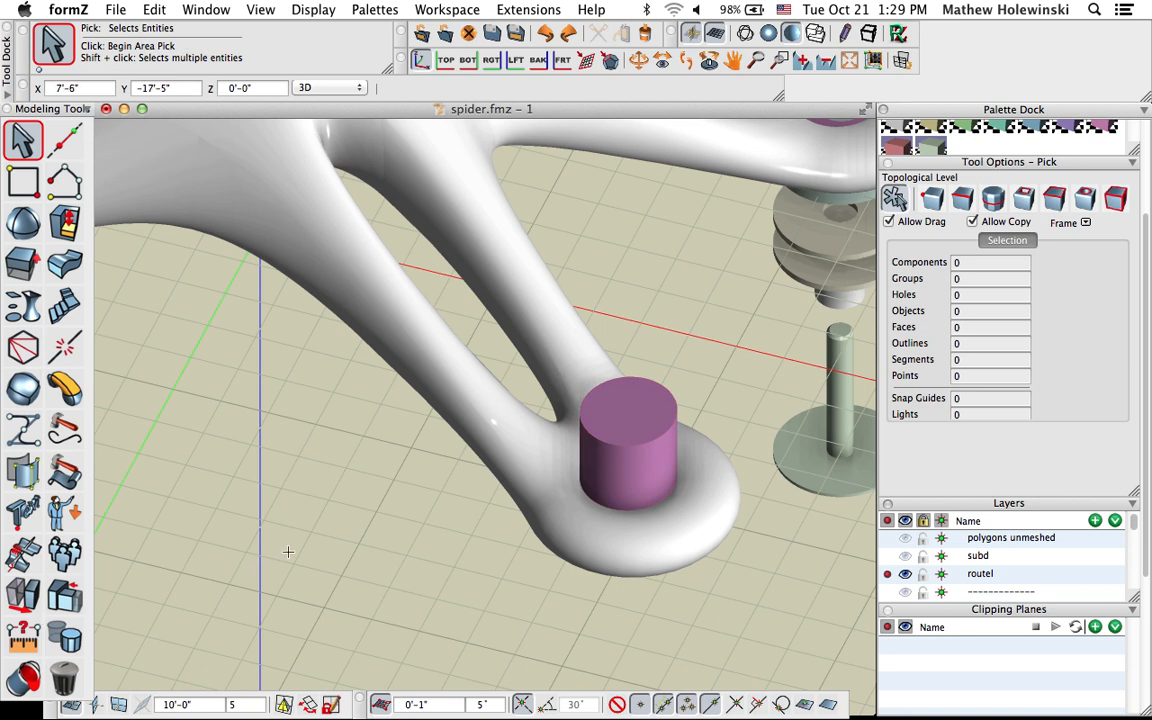
left_click(22, 553)
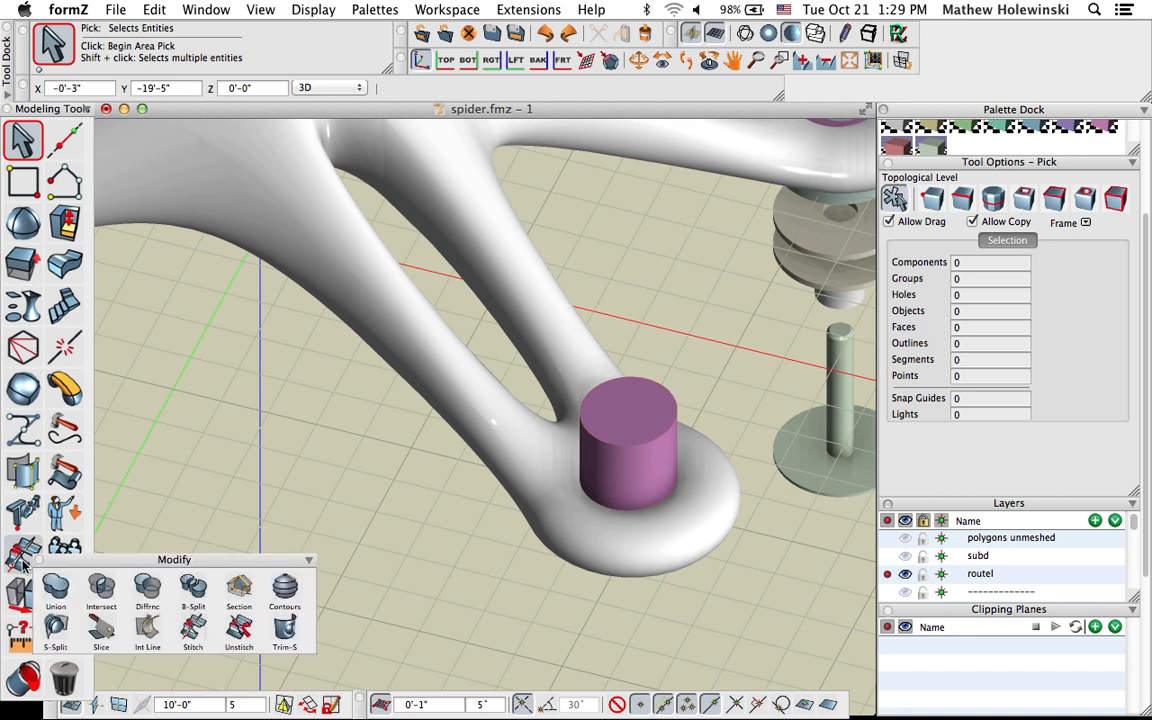
left_click(147, 592)
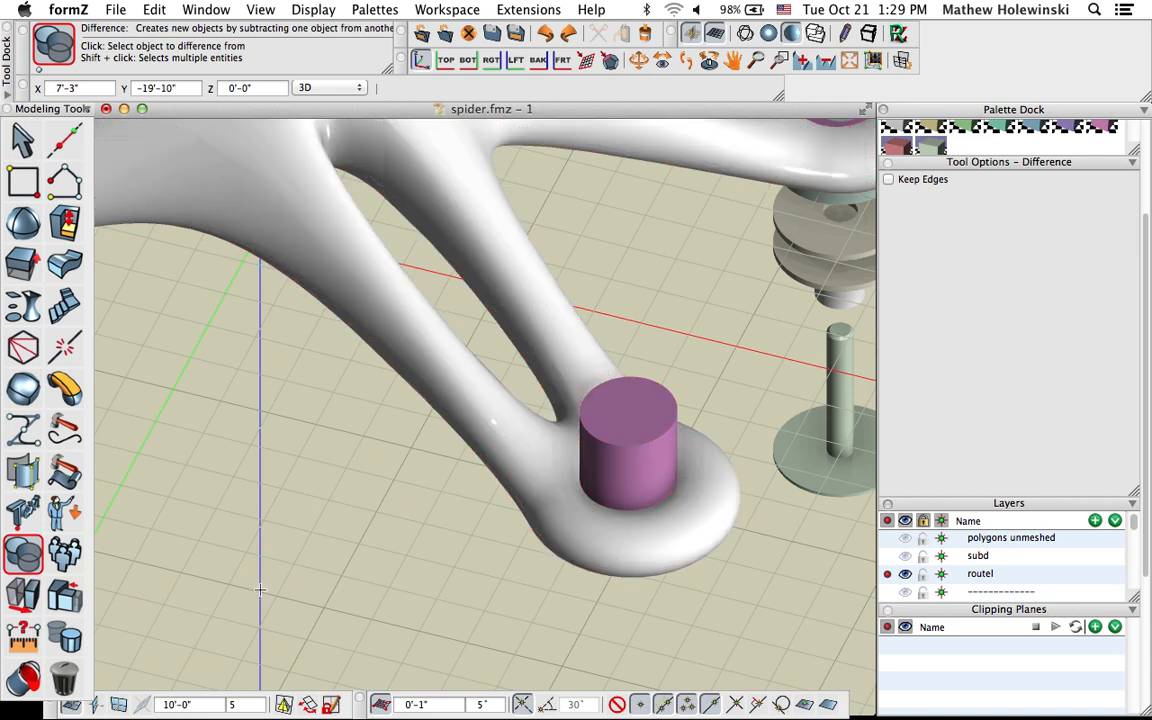
left_click(63, 677)
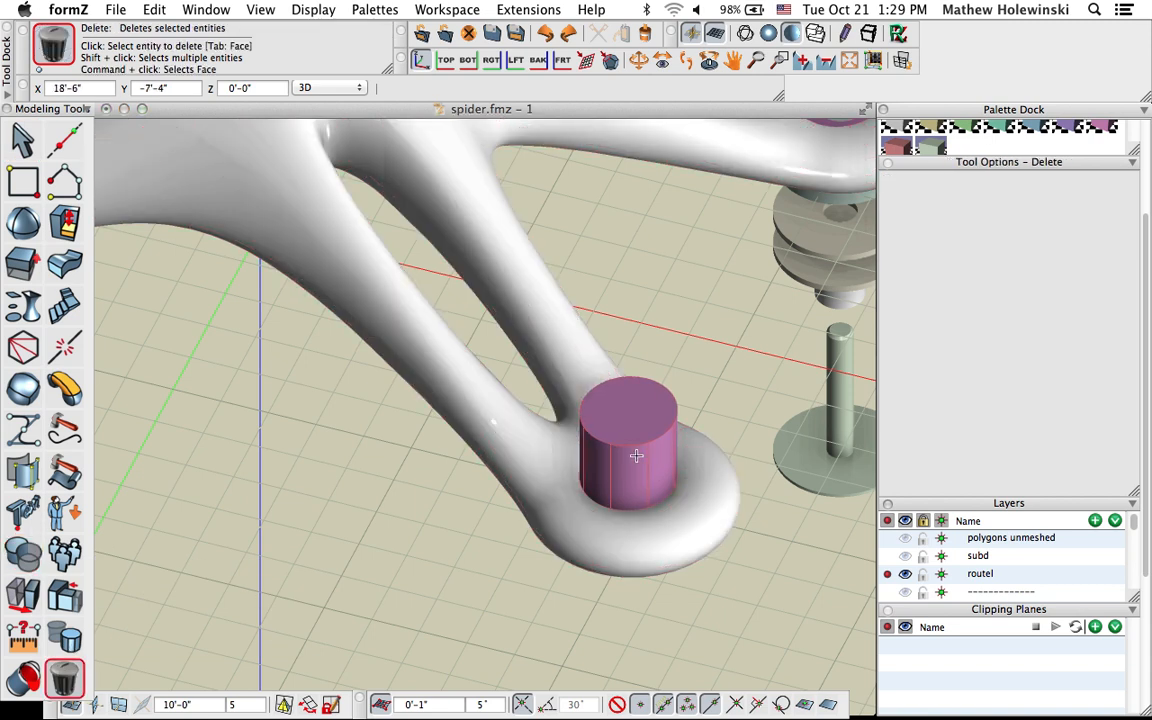
left_click(626, 485)
middle_click_drag(483, 476, 446, 598)
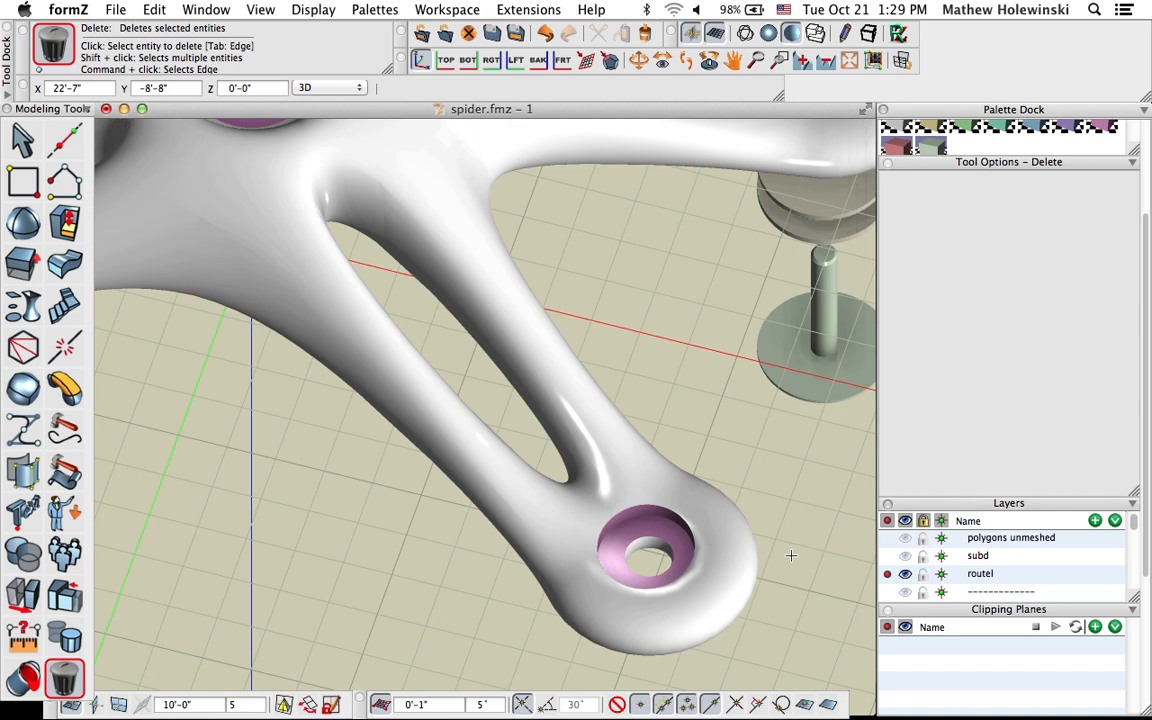
Show the whole spider in wireframe, and change the display to shading with mesh edges
scroll(799, 461, "down", 5)
middle_click_drag(527, 481, 409, 450)
scroll(479, 412, "up", 5)
middle_click_drag(490, 453, 467, 450)
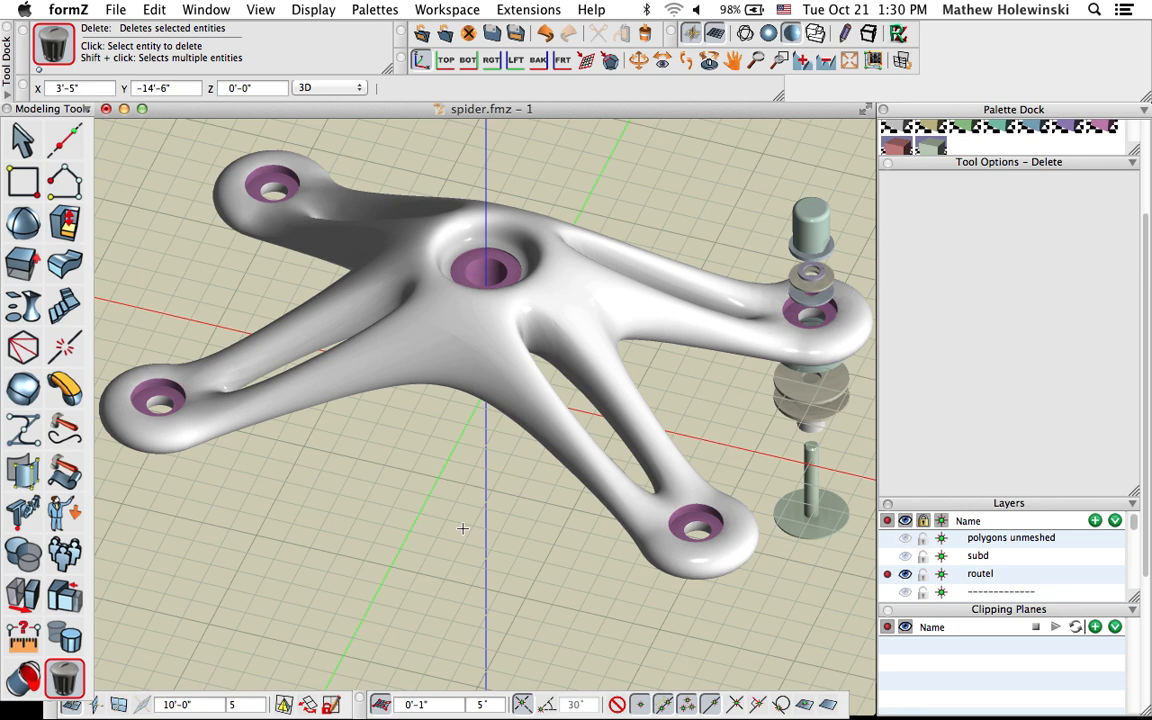
key("super+w")
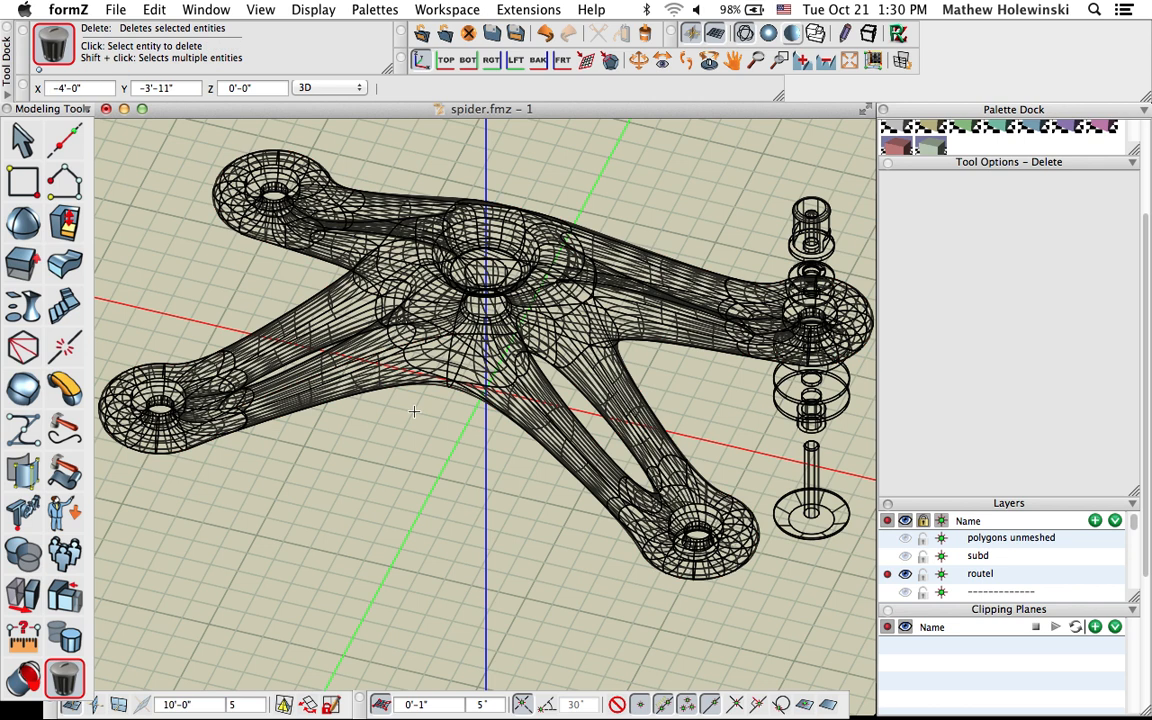
key("super+w")
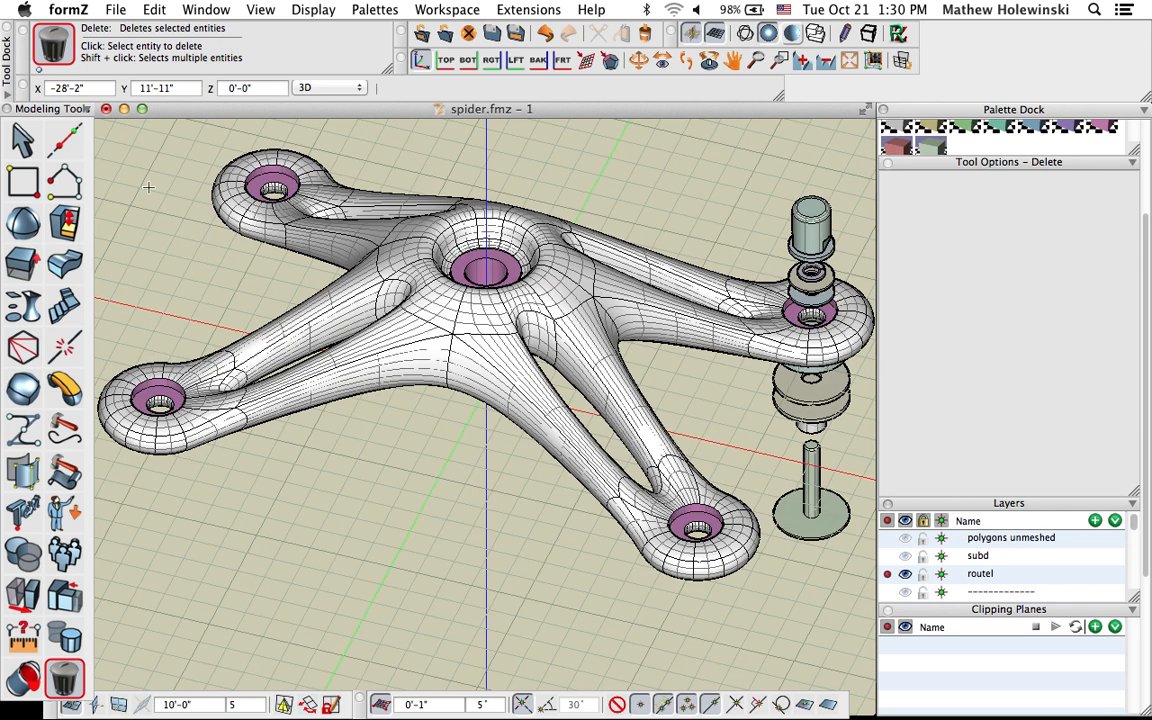
Select the spider to check its display resolution attributes, and deselect it
left_click(22, 139)
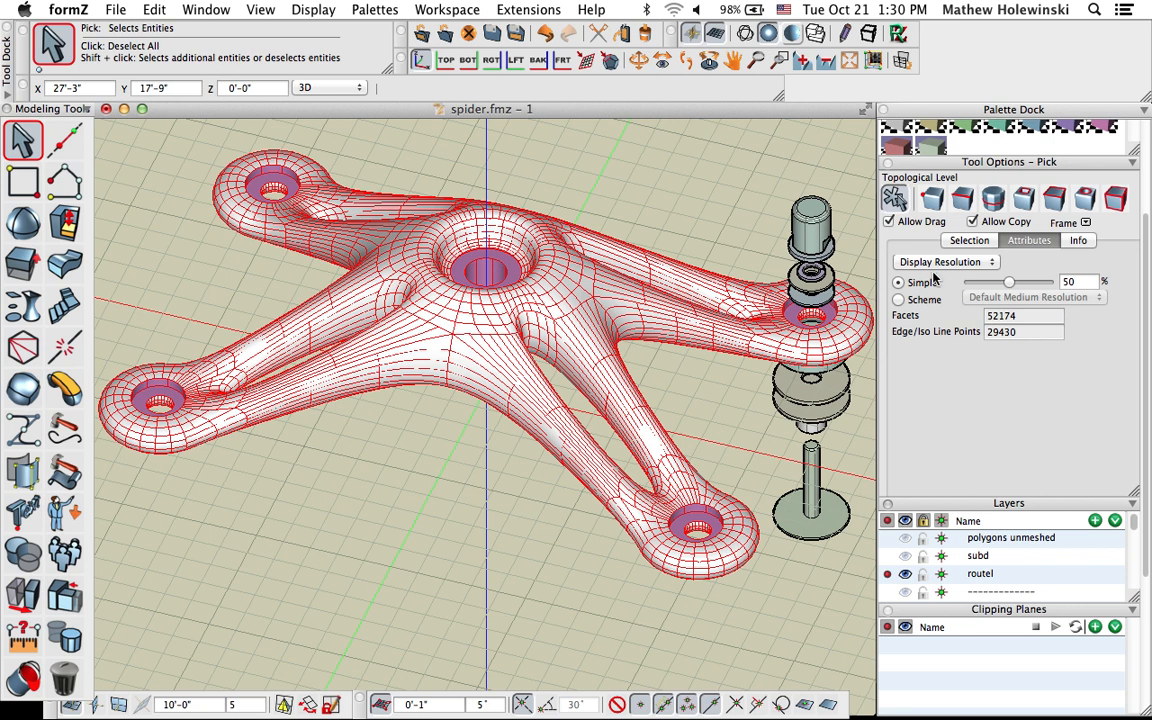
left_click(388, 482)
scroll(405, 498, "down", 2)
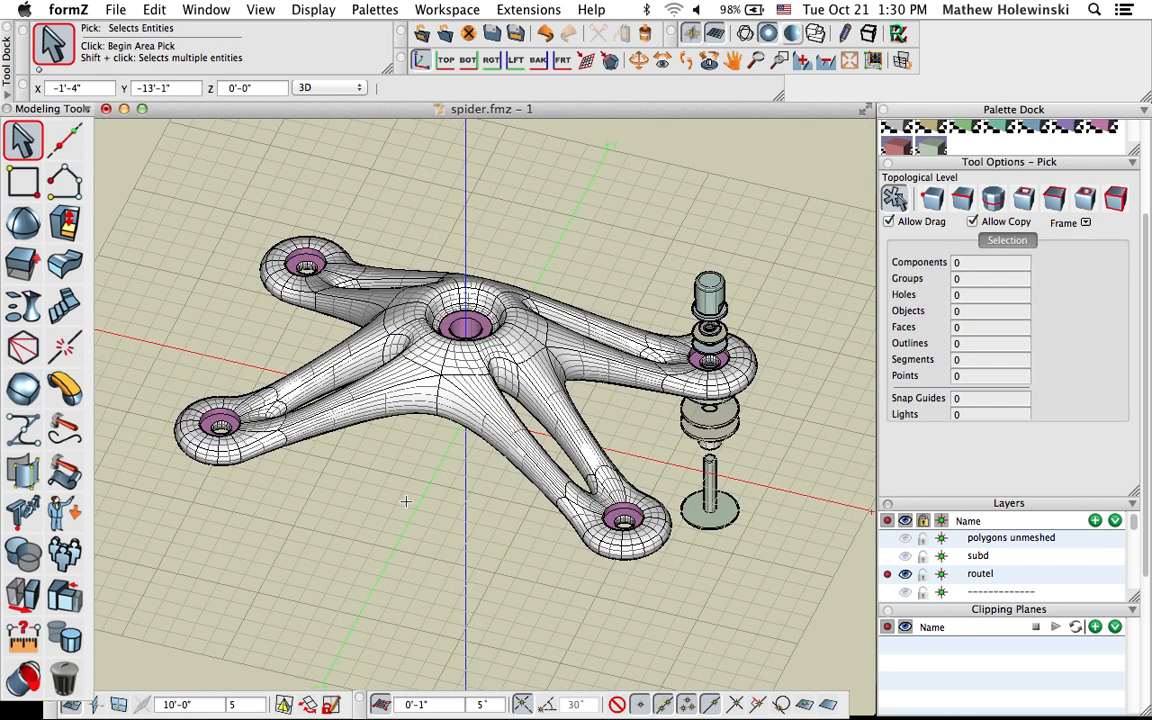
Switch to the presentation to view the glass table slide, and return to formZ to bring up table.fmz
key("super+Tab")
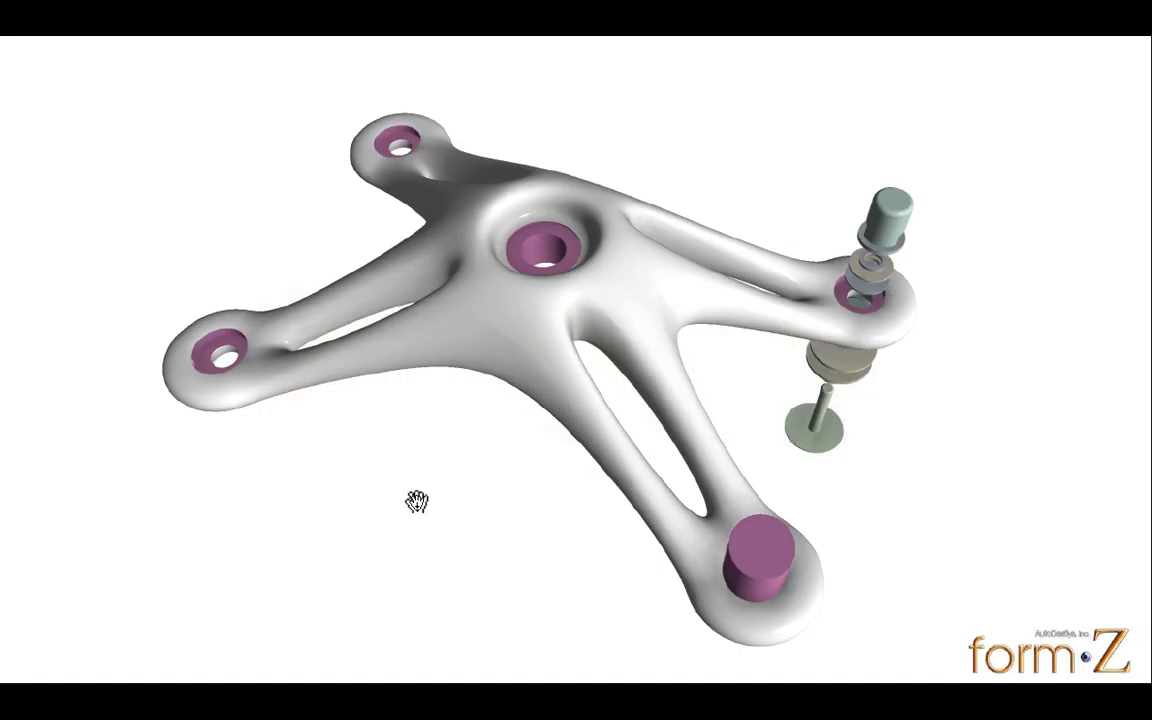
left_click(417, 502)
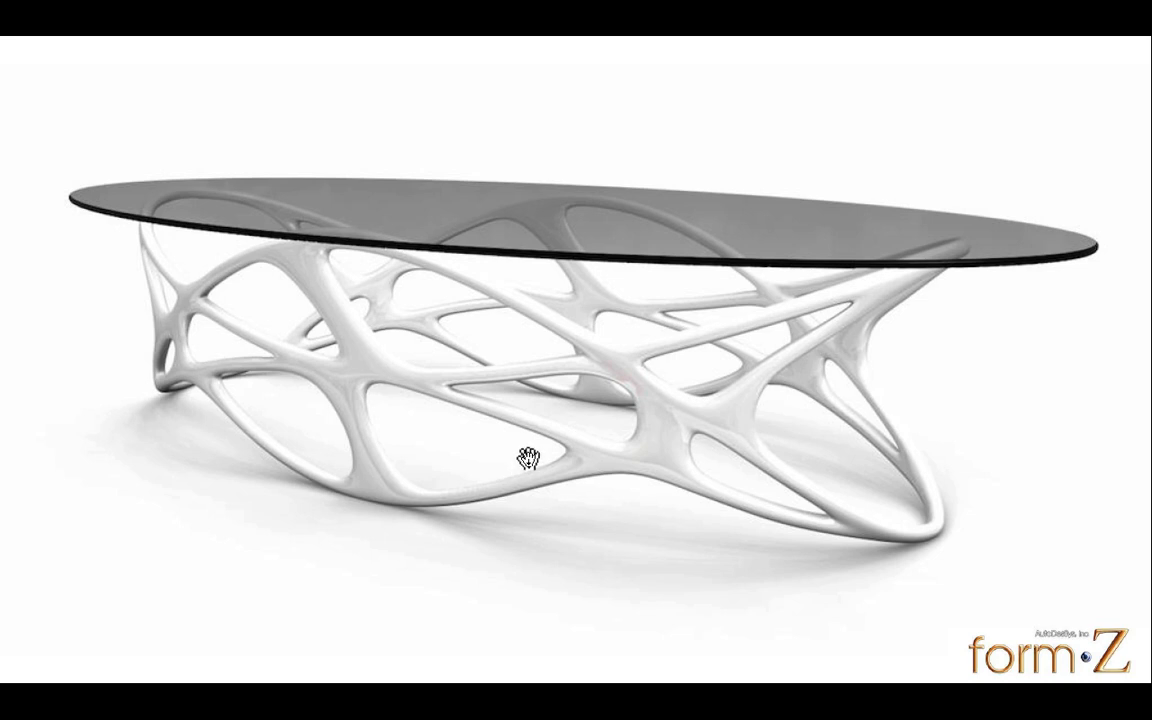
key("super+Tab")
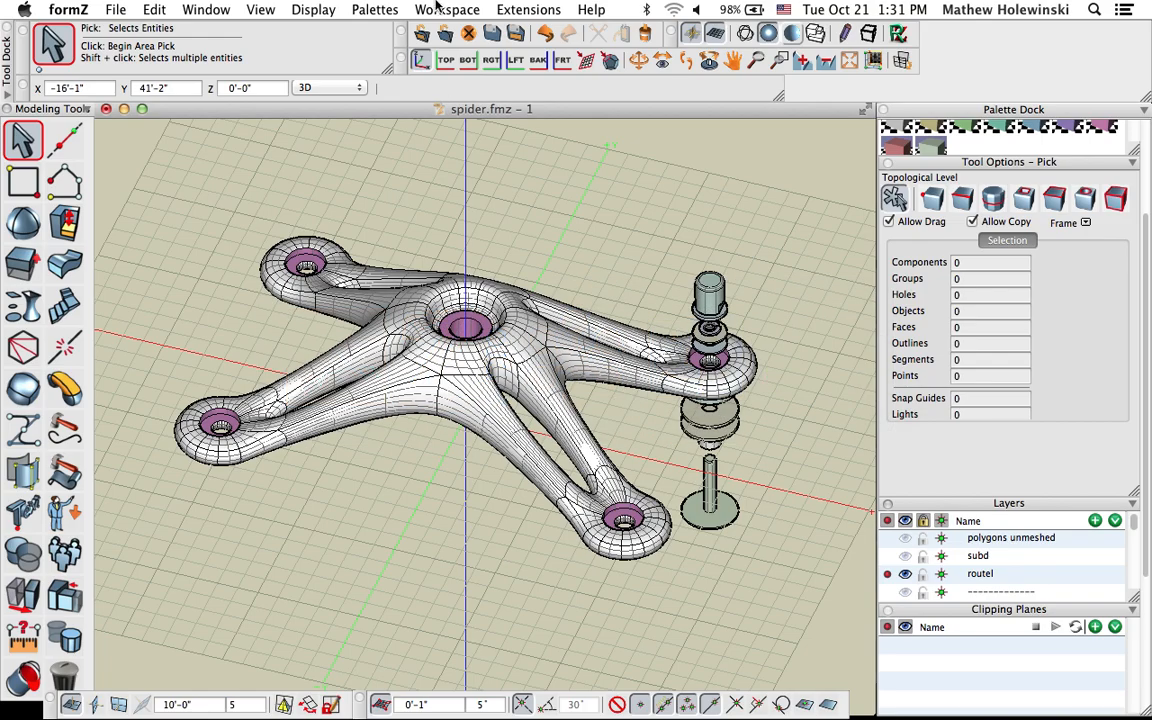
left_click(212, 9)
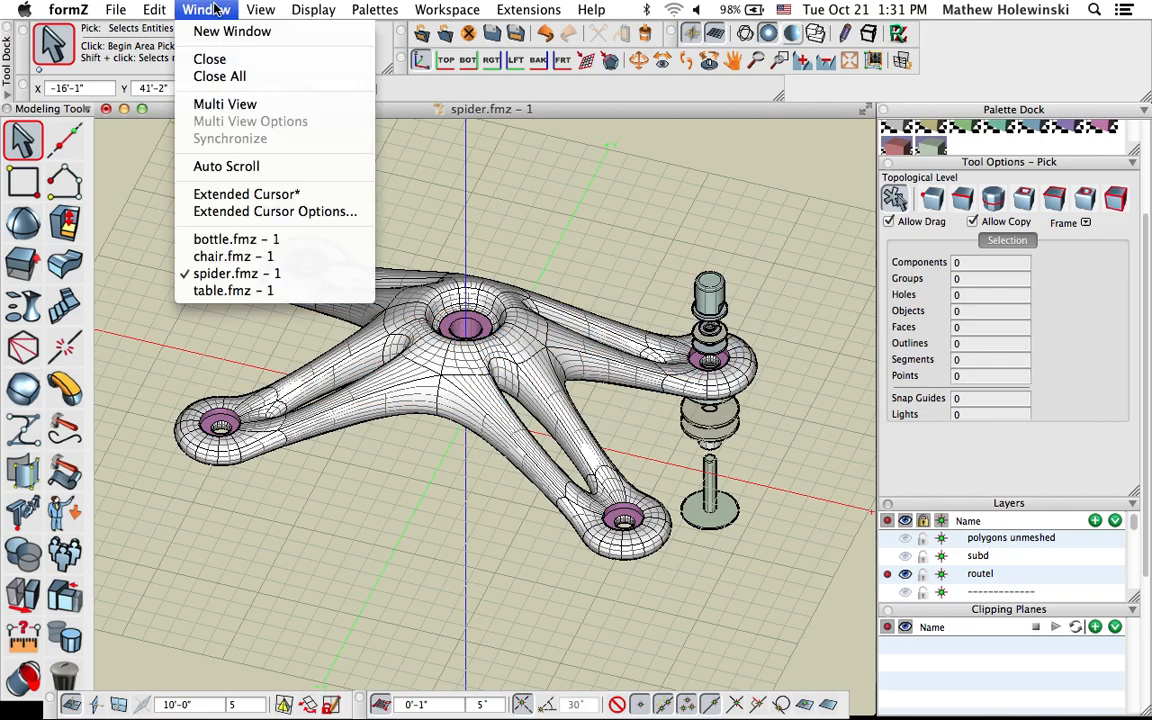
left_click(225, 290)
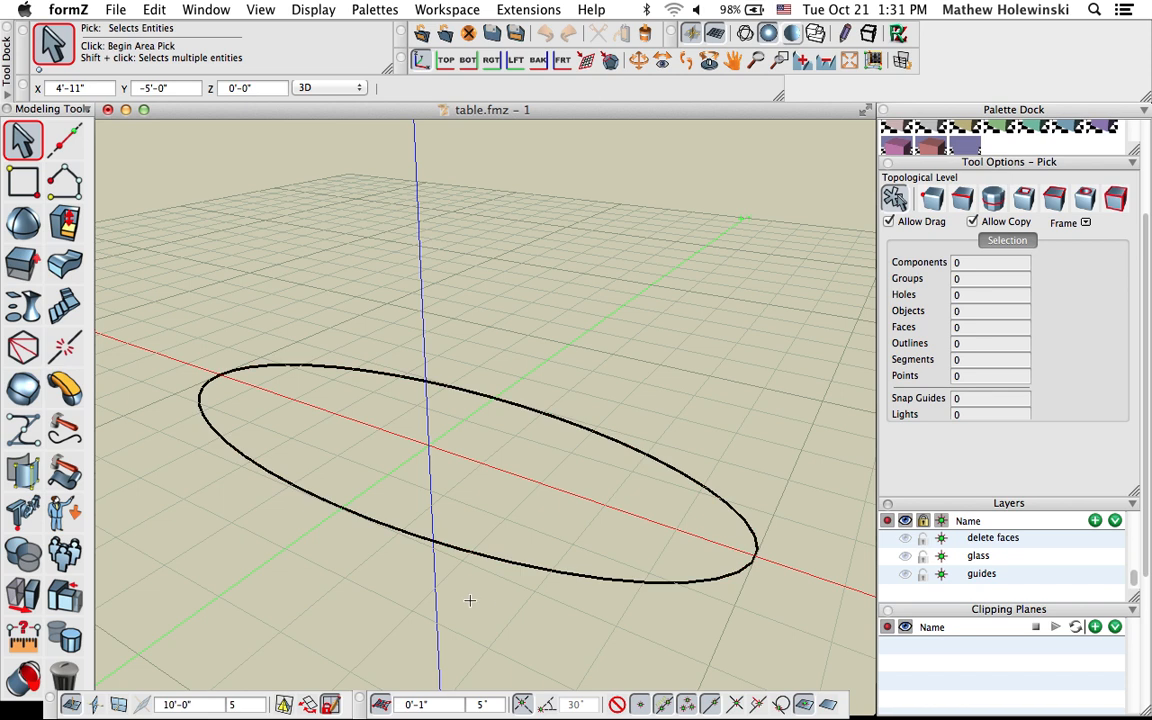
Show the ellipse's controls, try narrowing the ellipse with its short-axis handle, and undo the change
middle_click_drag(419, 602, 470, 590)
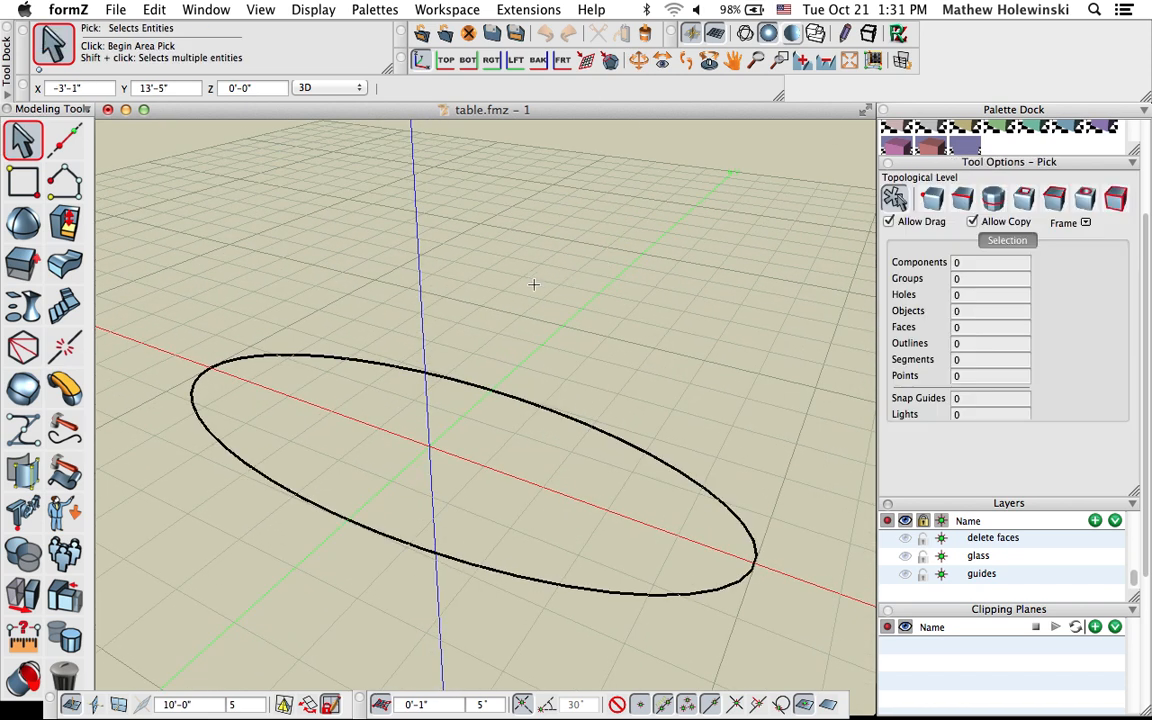
right_click(456, 379)
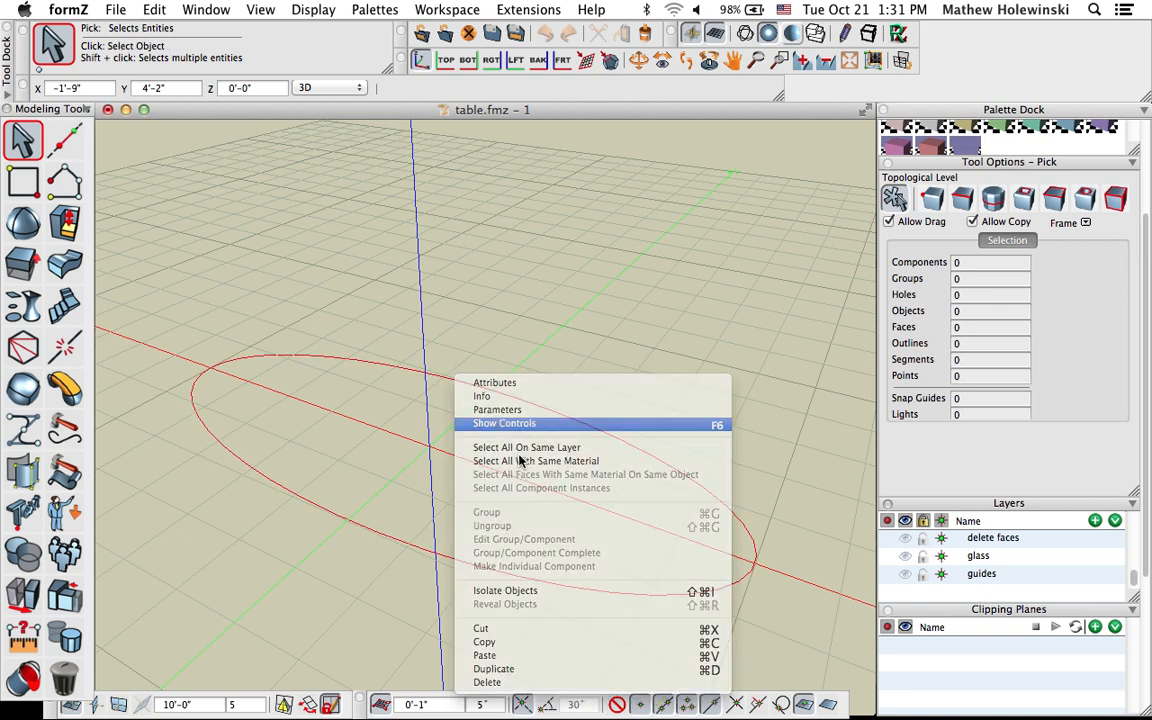
left_click(522, 424)
left_click(336, 530)
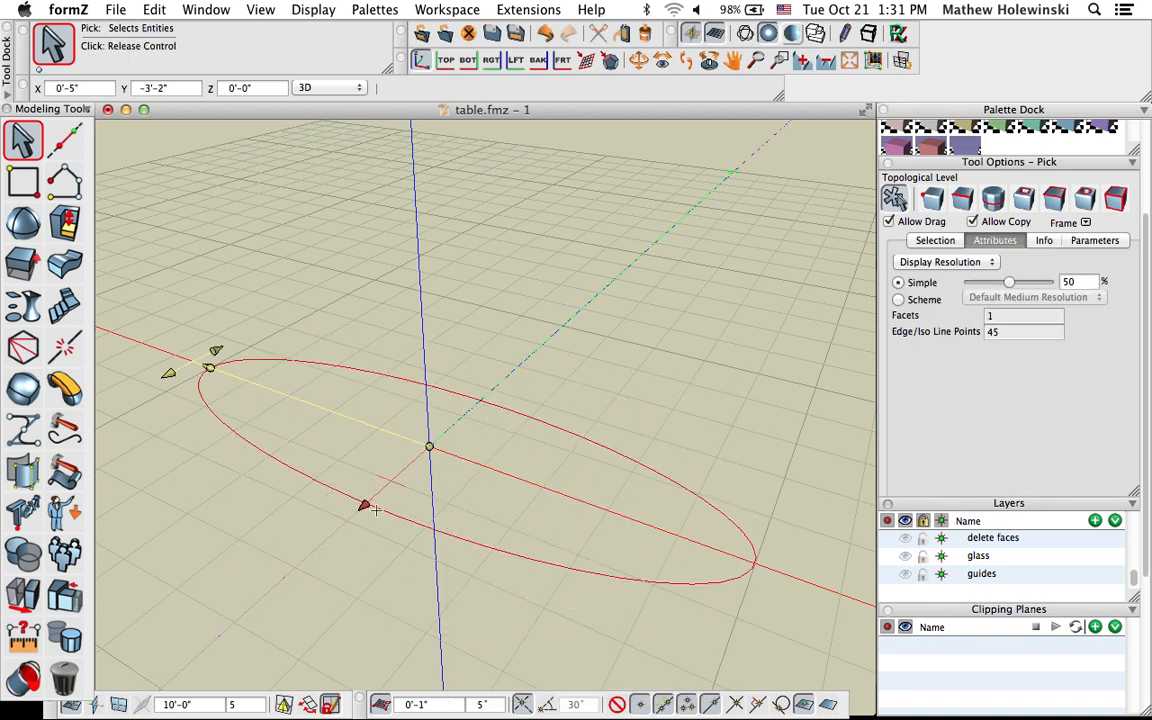
left_click(372, 515)
key("super+z")
Reconstruct the ellipse as a degree 3 curve with 5 control points, and lift its edit point at the +X end
middle_click_drag(560, 525, 571, 442)
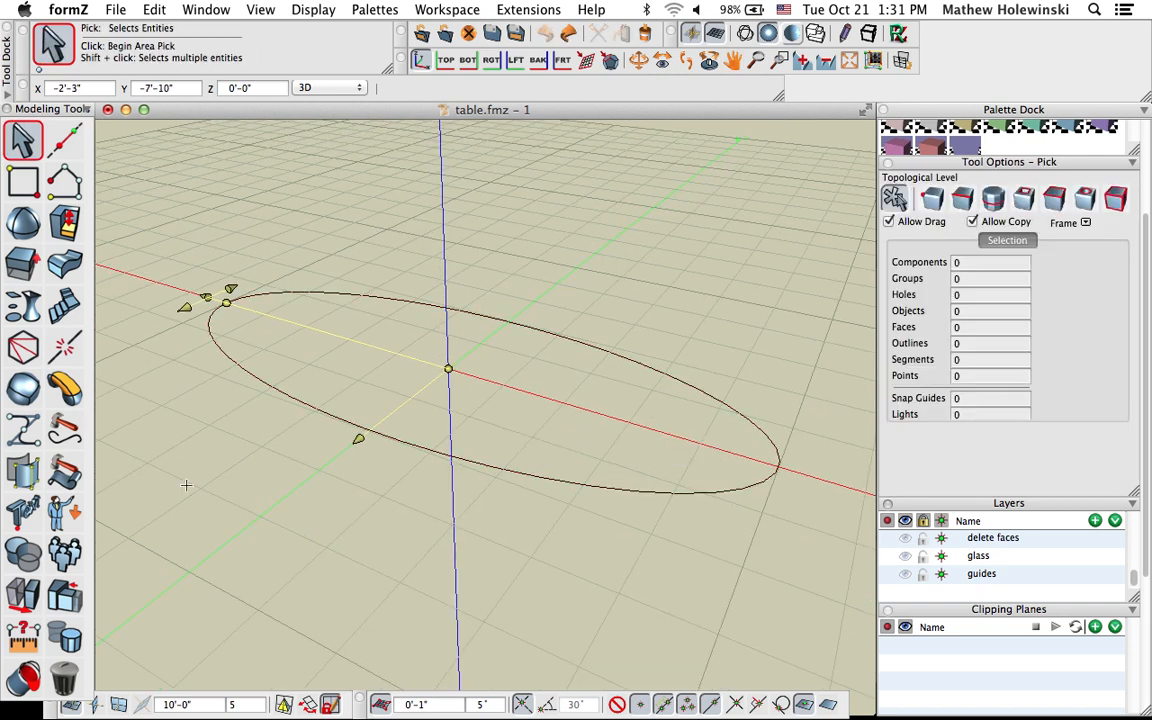
left_click(73, 437)
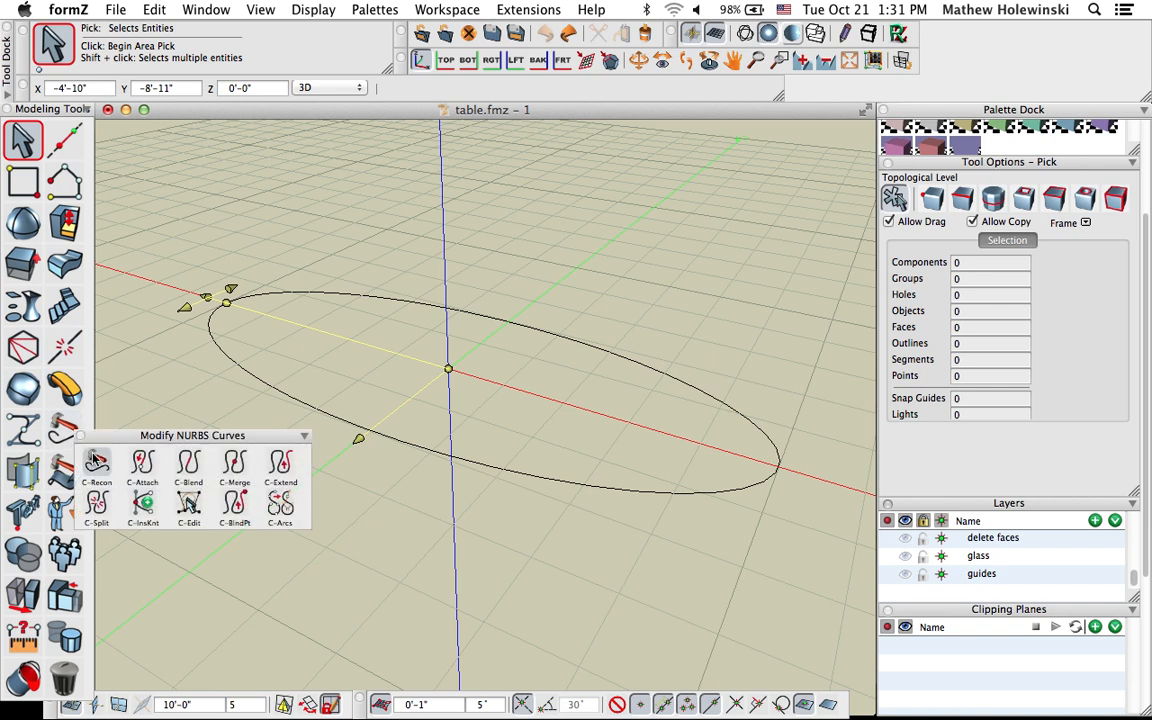
left_click(97, 461)
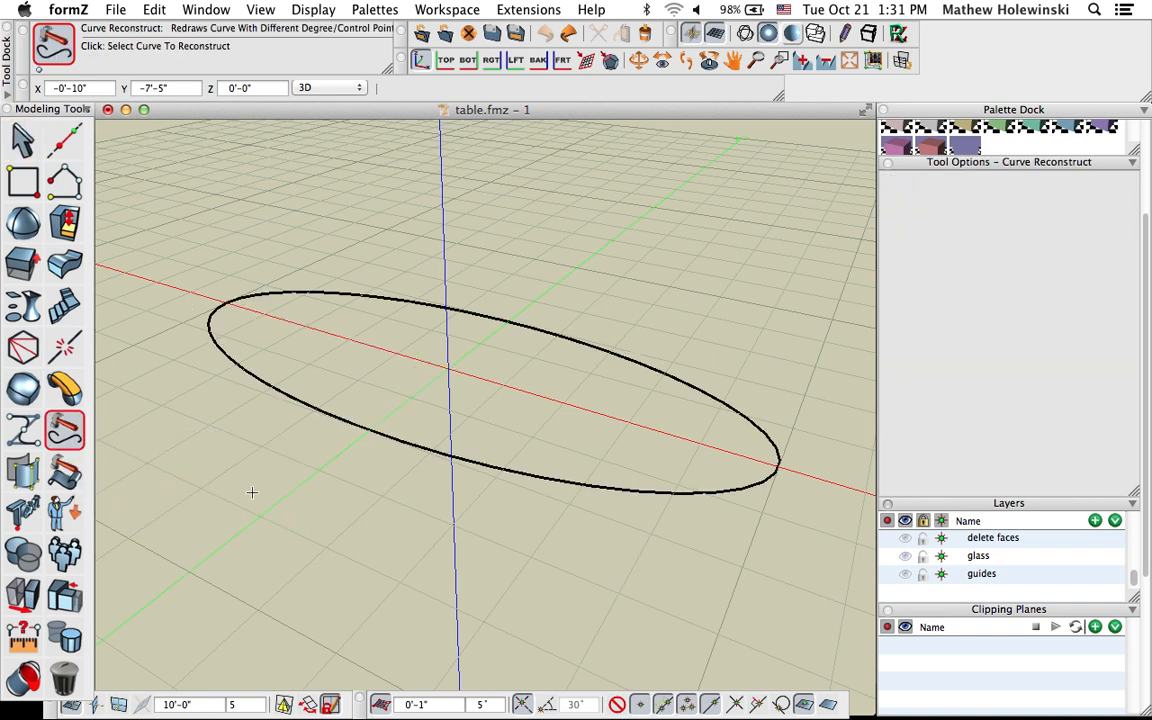
left_click(507, 468)
left_click(963, 191)
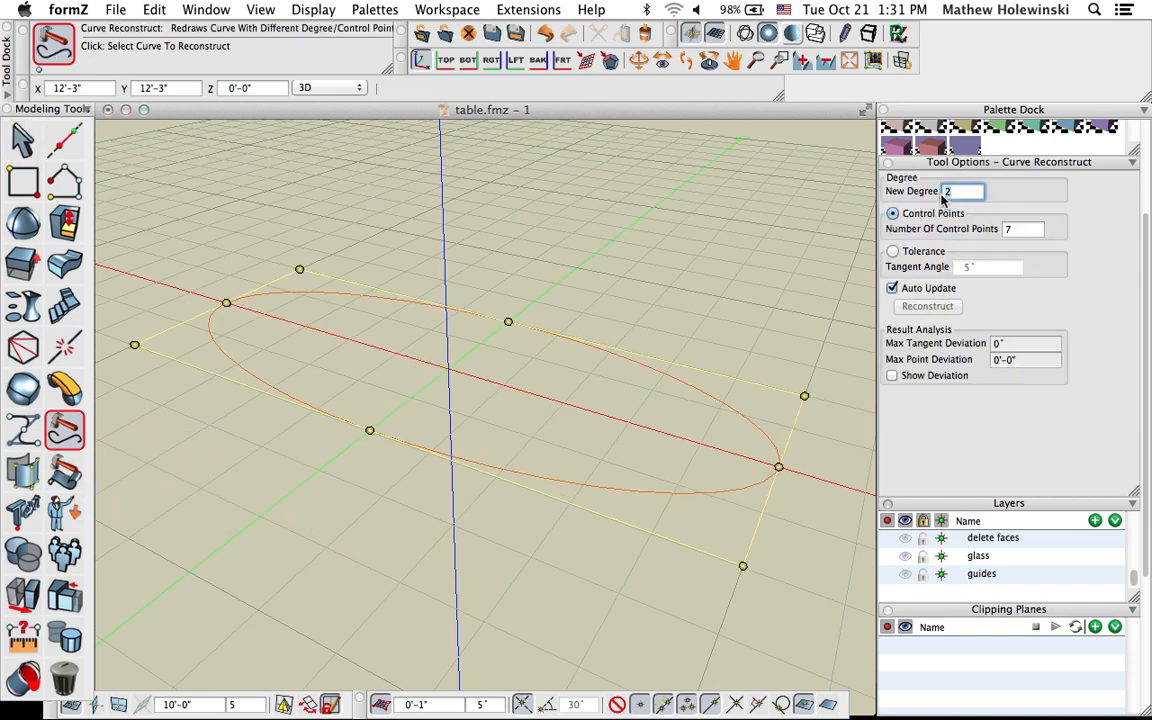
type("3")
key("Tab")
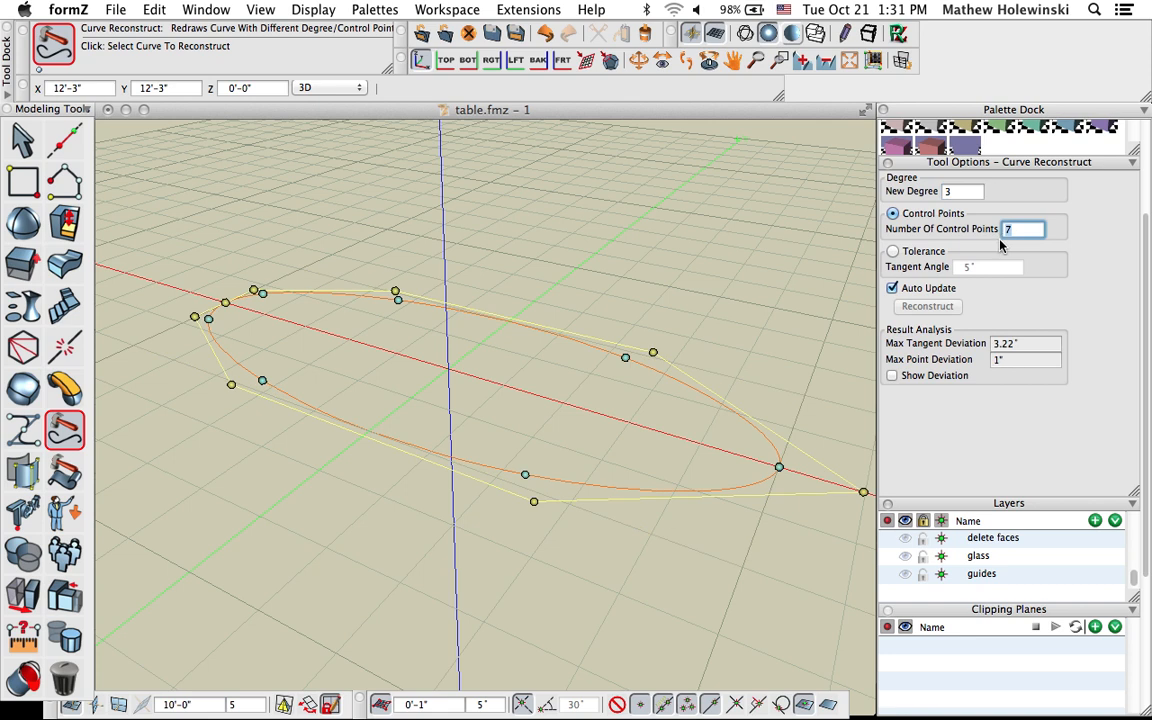
type("5")
key("Tab")
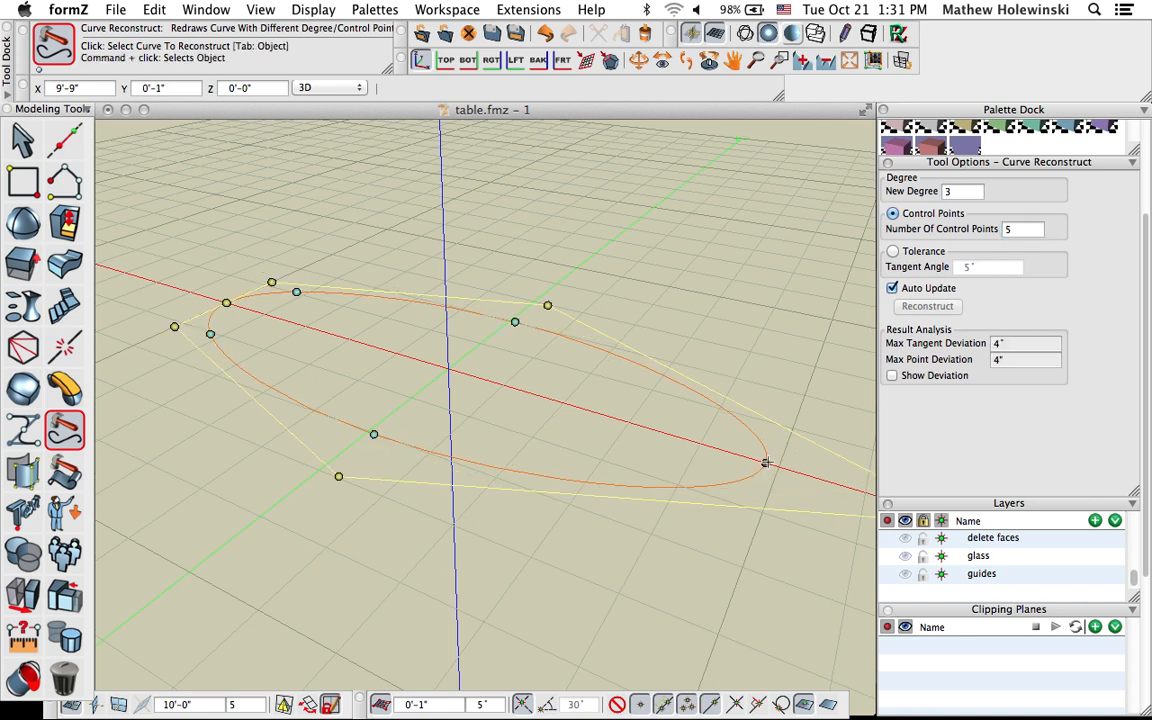
left_click_drag(765, 462, 812, 290)
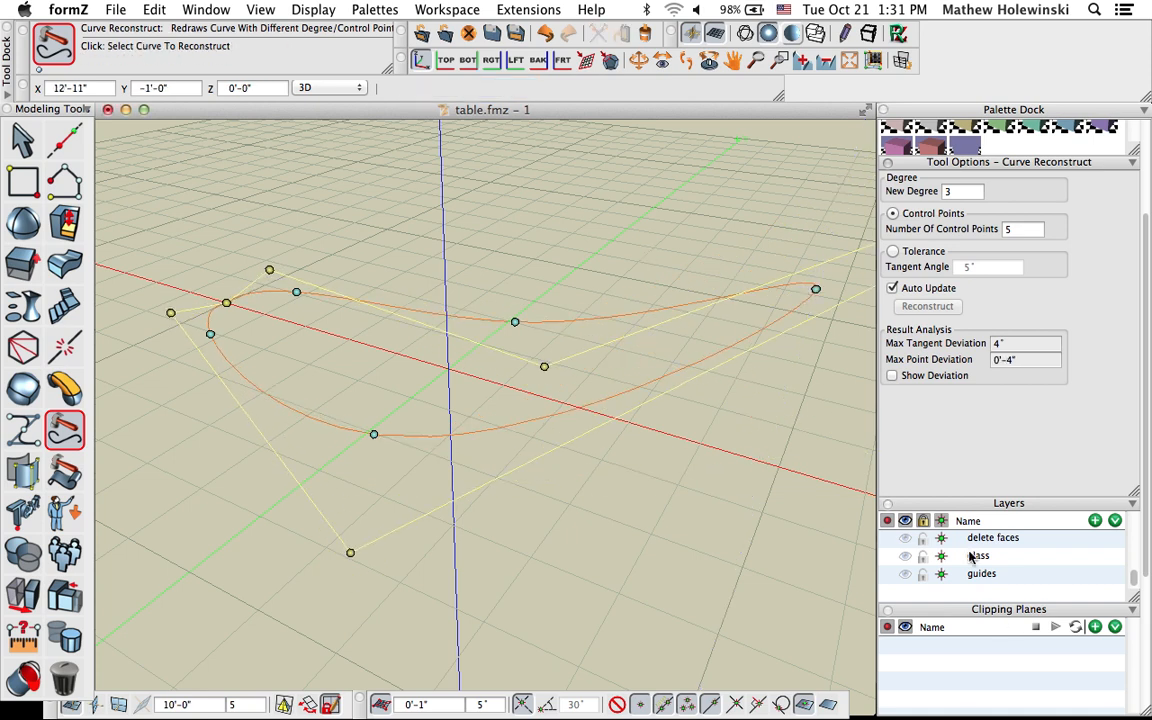
Make the polygonize 32 sweep layer visible and active, and hide the ellipse to spline 3 5 layer
scroll(972, 557, "up", 5)
left_click(906, 538)
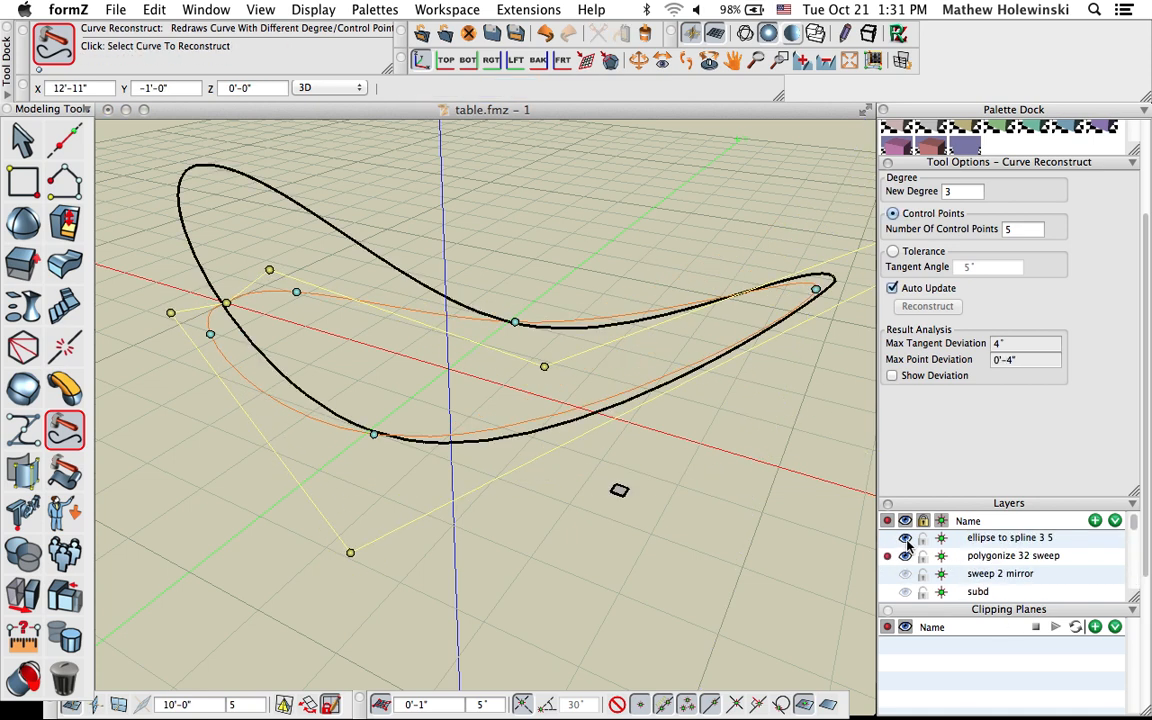
left_click(906, 541)
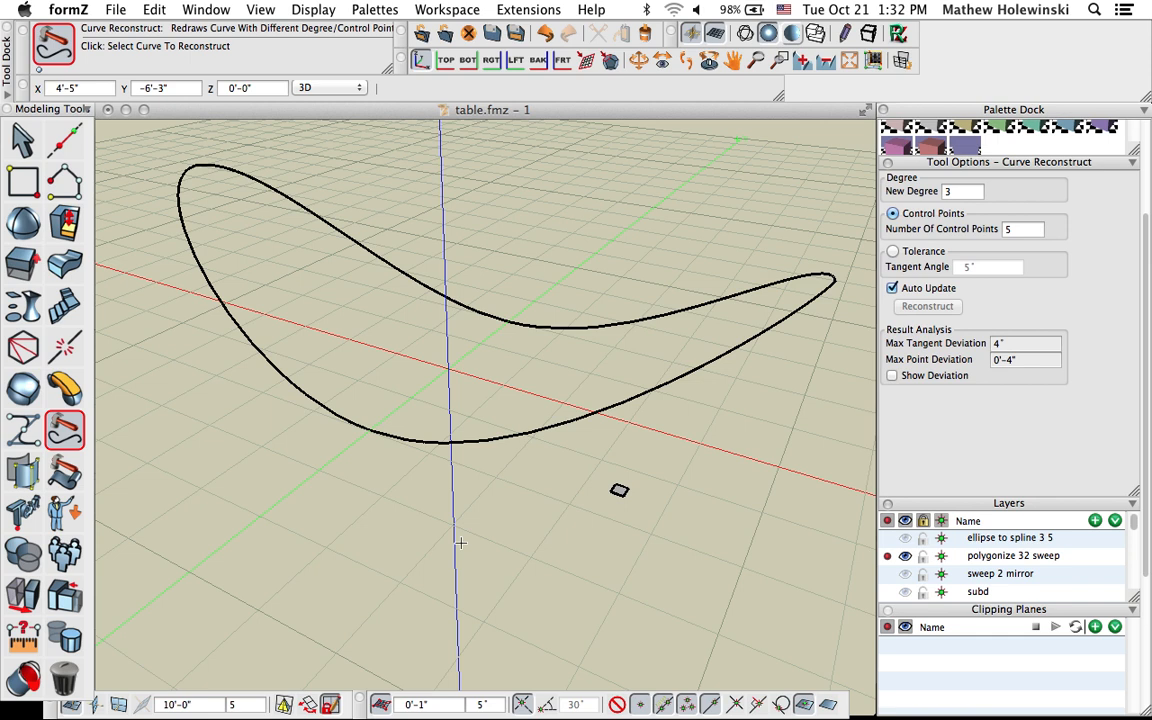
Axial sweep the small square along the smooth closed curve as a facetted object with centroid alignment
middle_click_drag(463, 545, 447, 566)
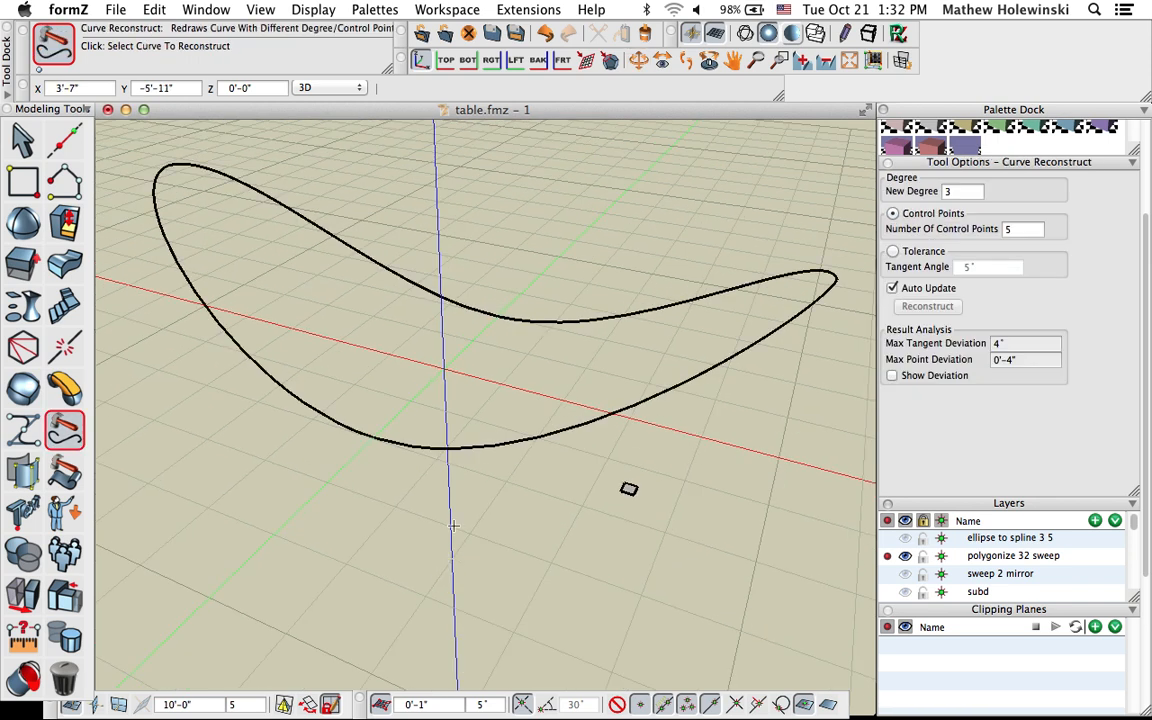
middle_click_drag(453, 525, 571, 609)
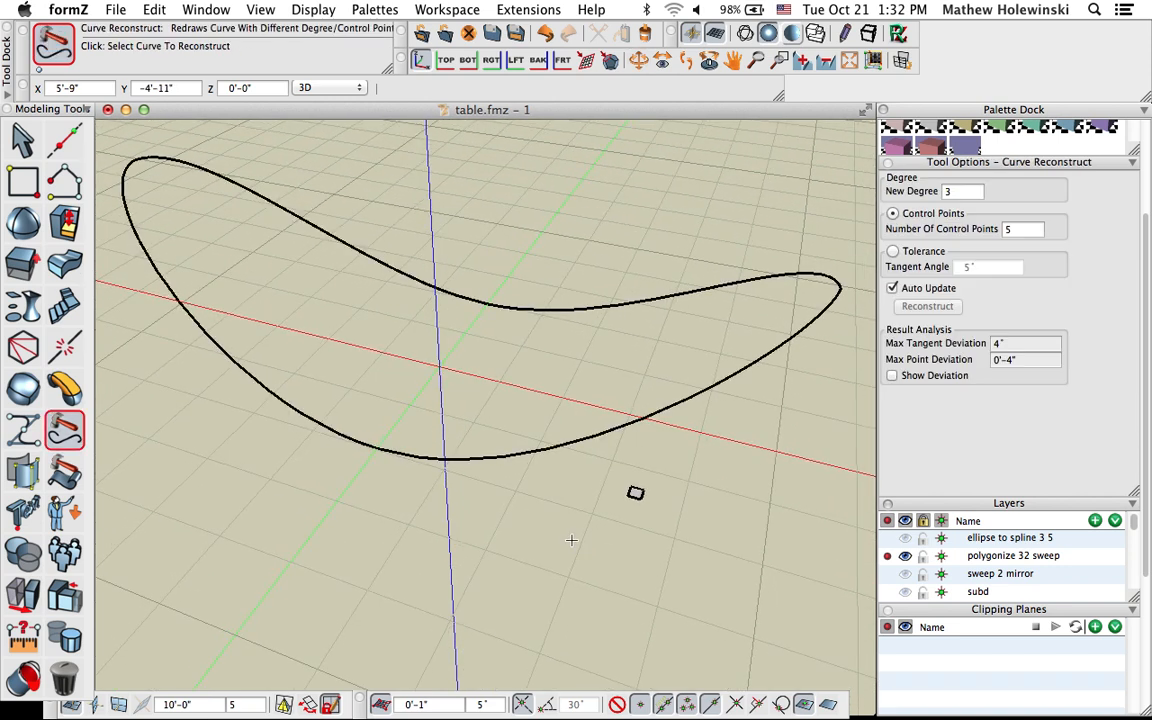
scroll(638, 492, "up", 3)
scroll(638, 492, "up", 1)
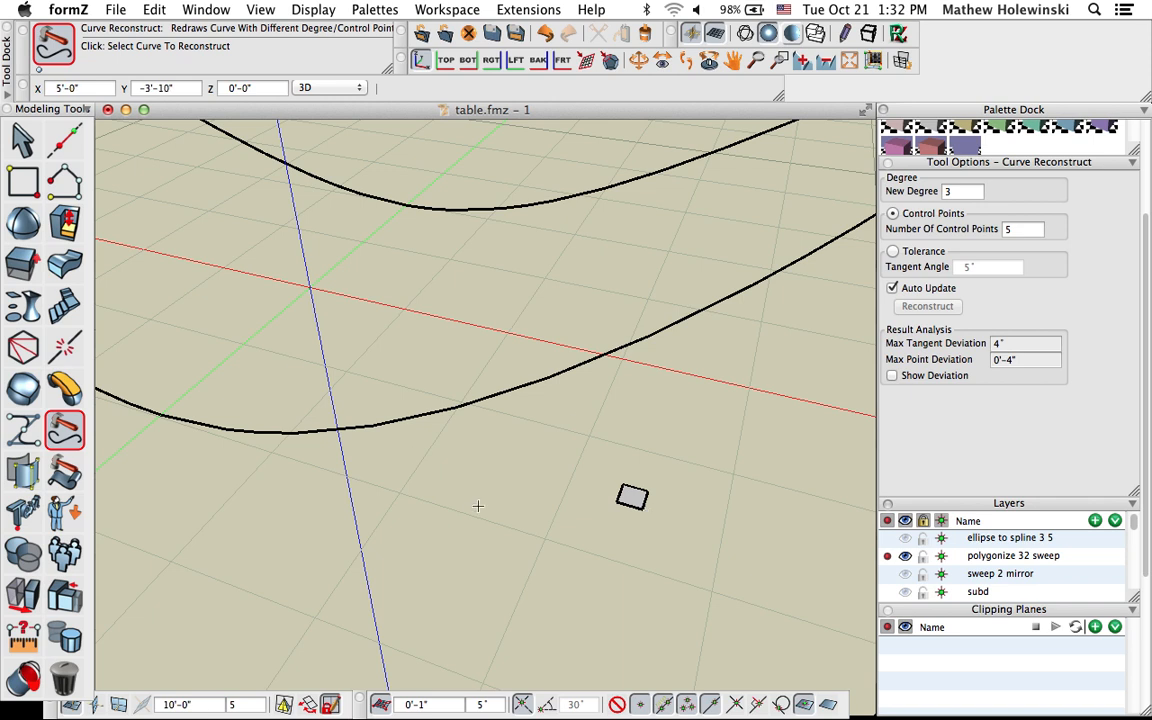
scroll(479, 507, "down", 3)
middle_click_drag(476, 524, 539, 554)
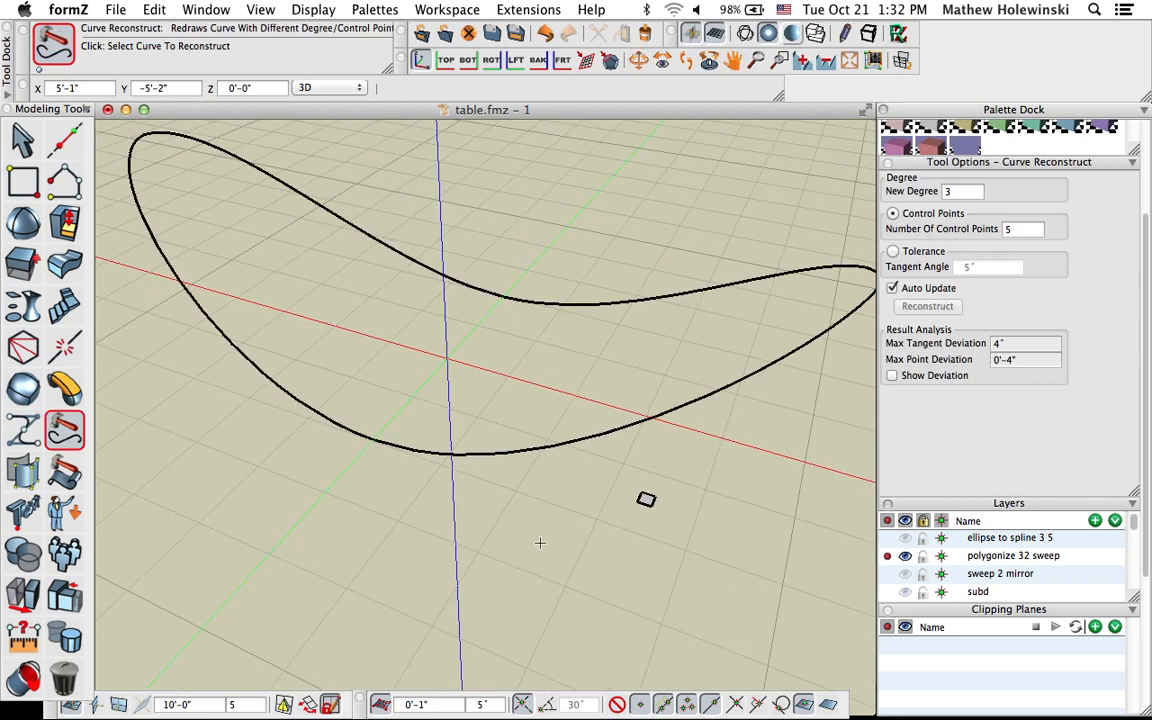
left_click(480, 456)
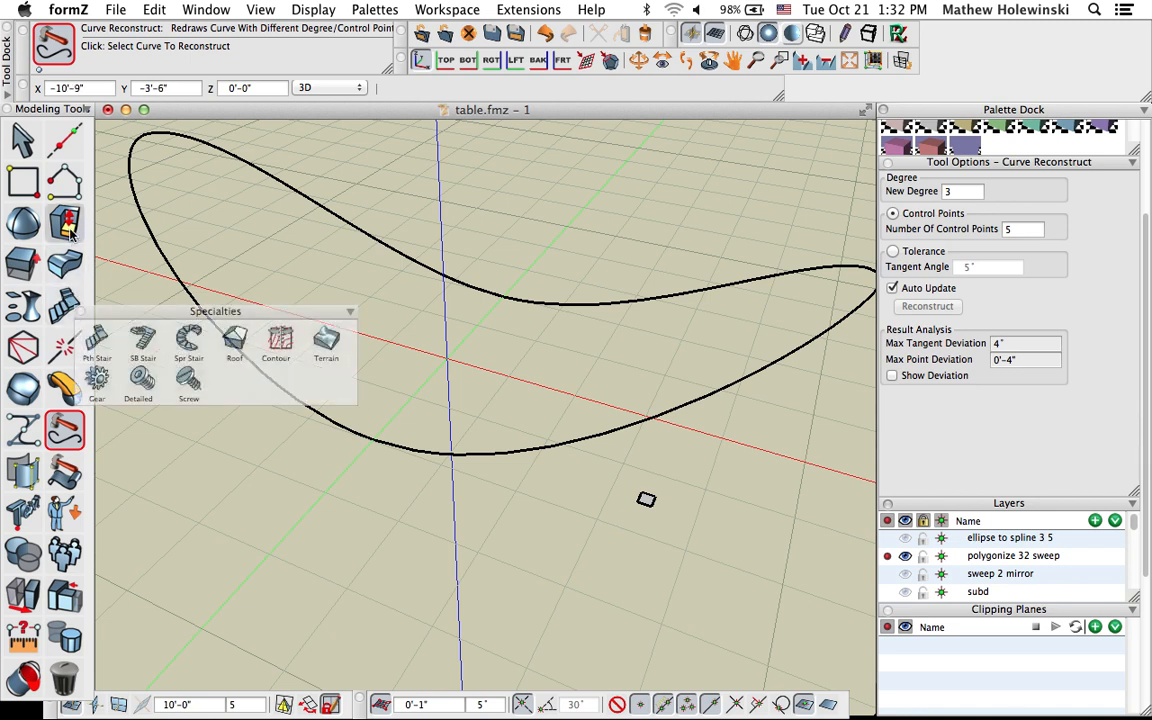
mouse_move(70, 228)
mouse_move(70, 265)
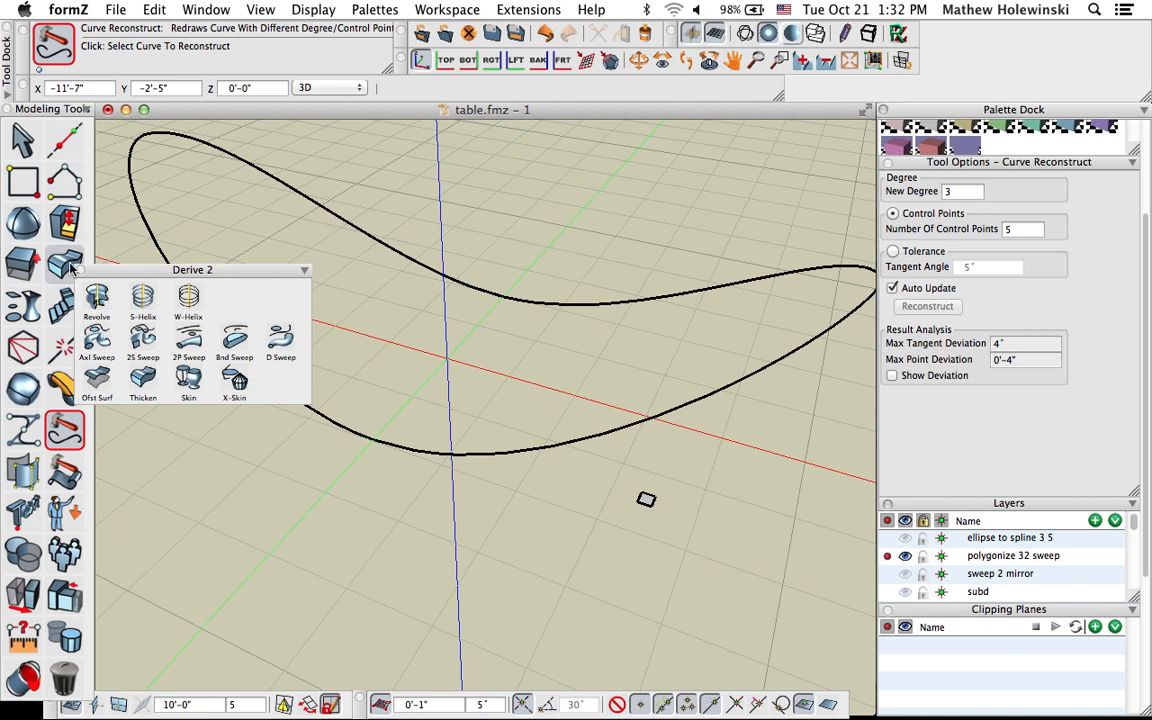
left_click(97, 342)
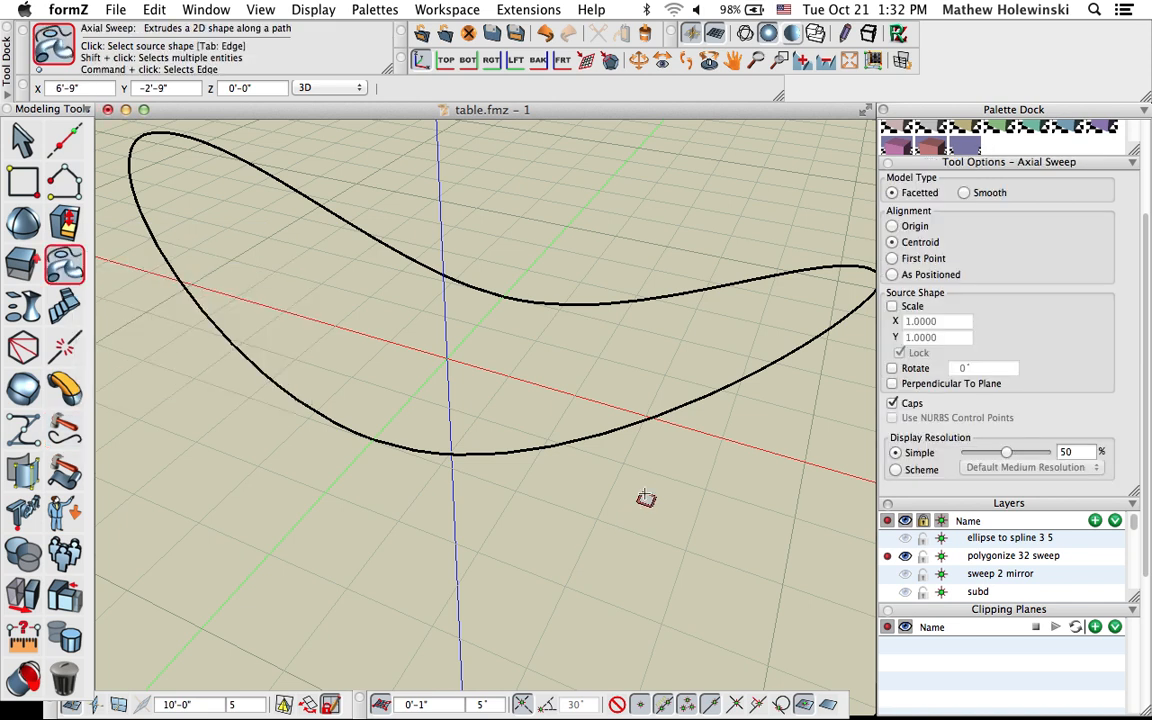
scroll(645, 500, "up", 3)
left_click(647, 503)
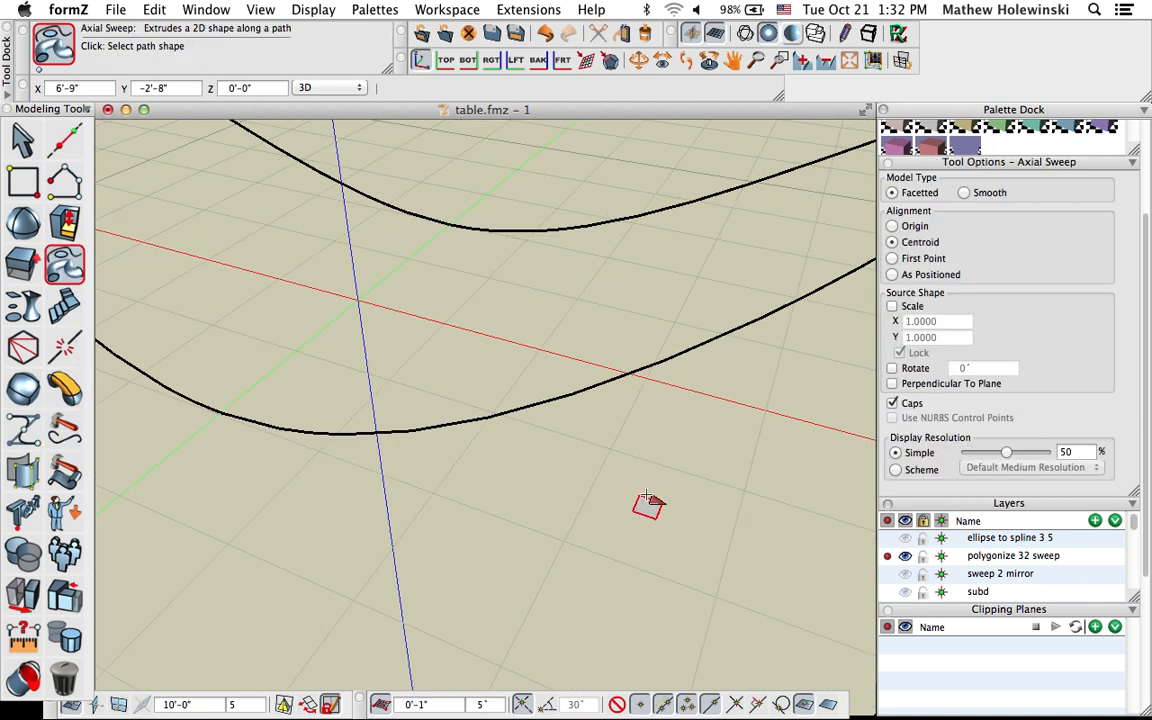
left_click(612, 380)
scroll(462, 453, "down", 5)
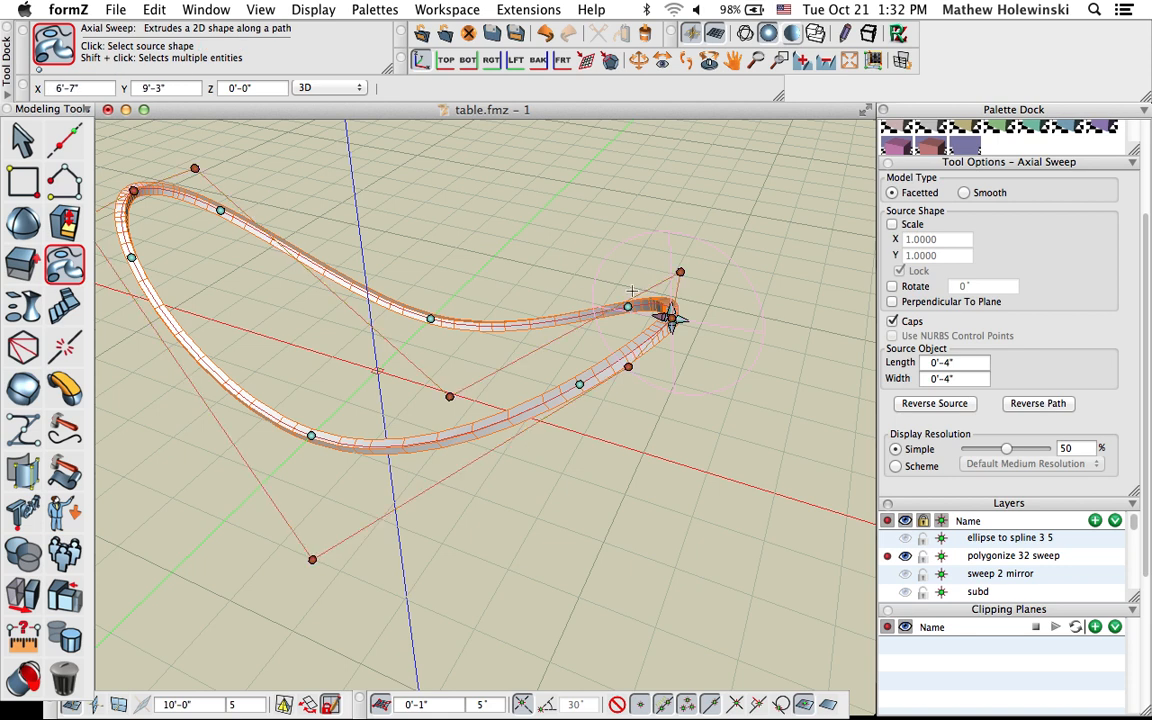
Examine the facet divisions around the swept ring's curved end, and undo the sweep
middle_click_drag(693, 478, 625, 504)
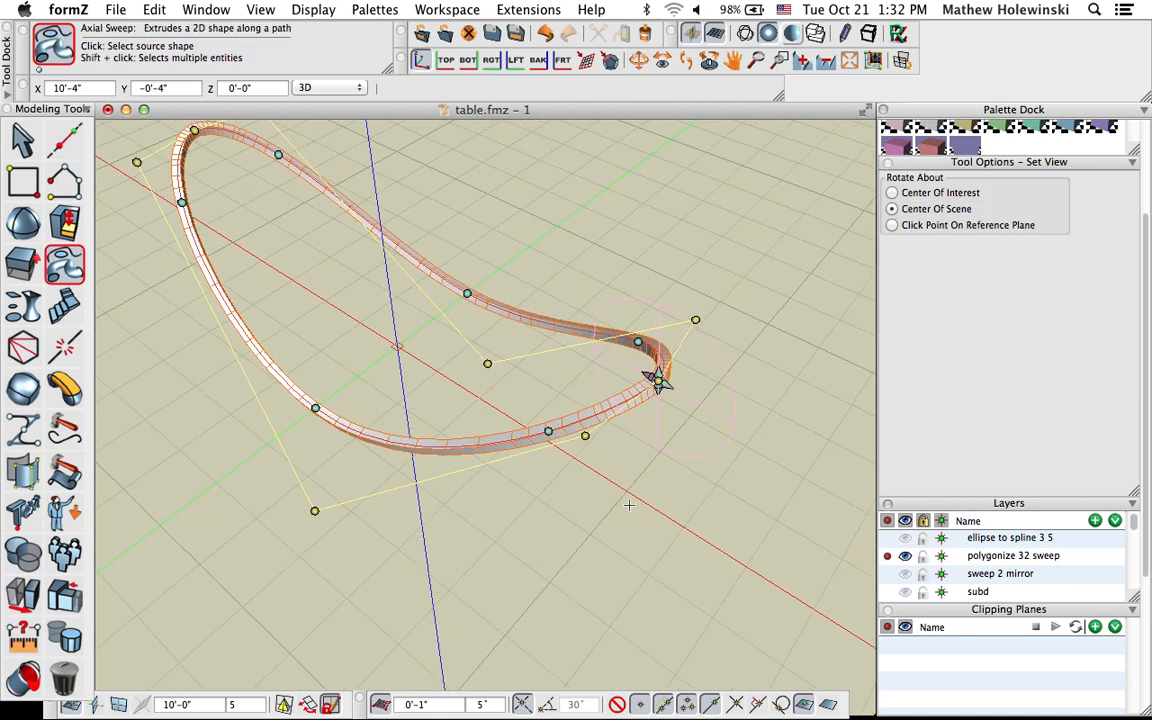
scroll(655, 381, "up", 2)
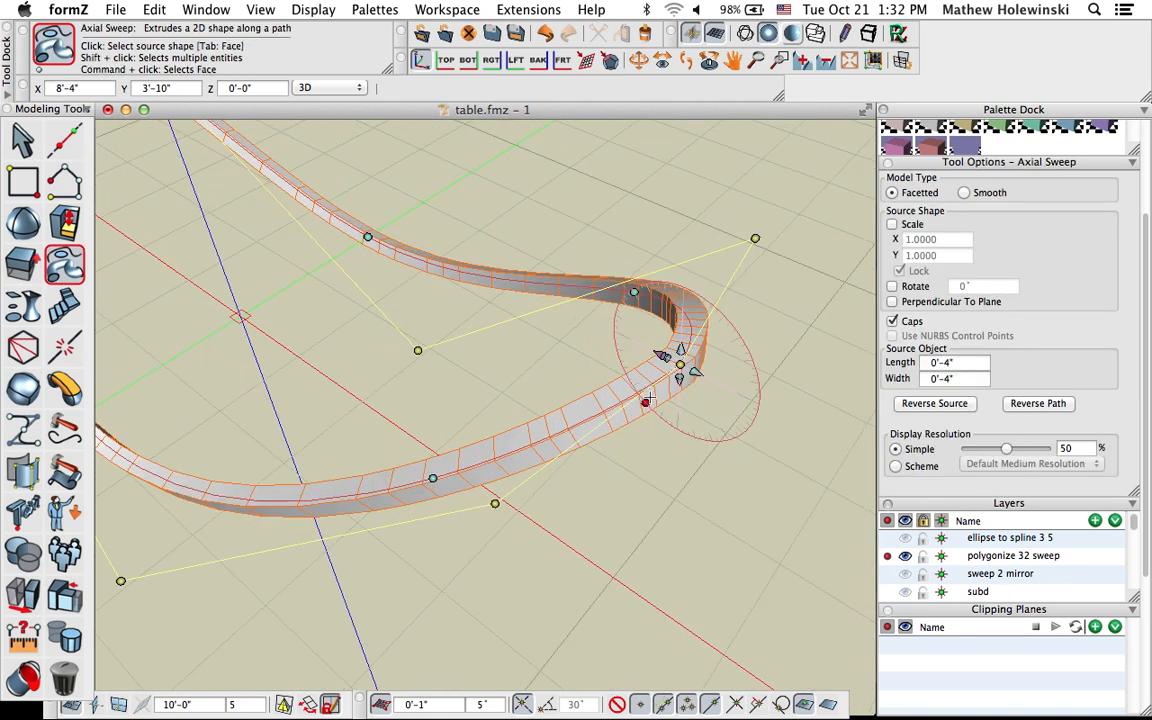
scroll(661, 389, "down", 3)
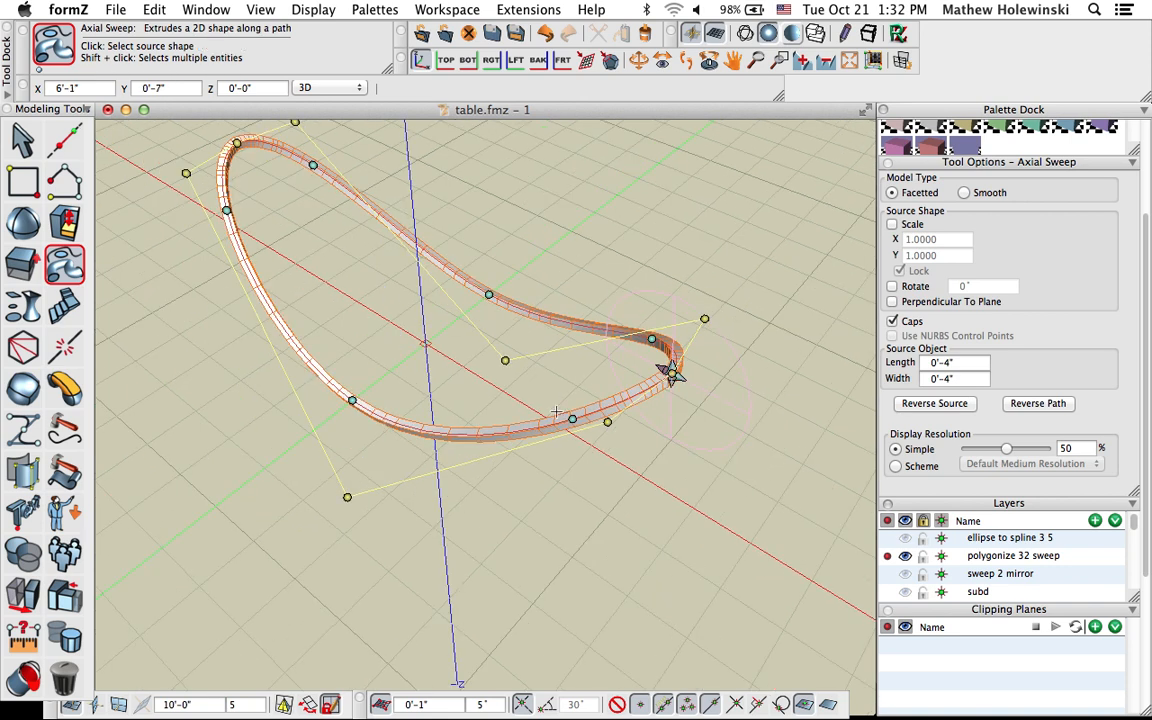
middle_click_drag(366, 510, 445, 480)
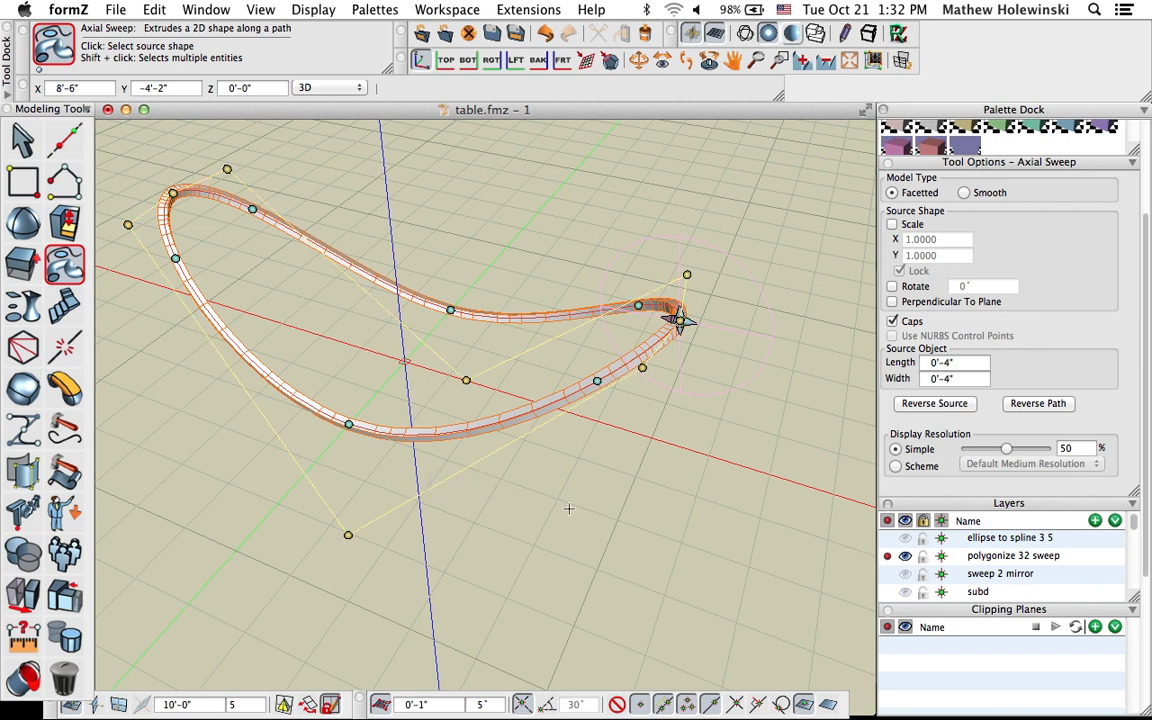
scroll(585, 507, "down", 2)
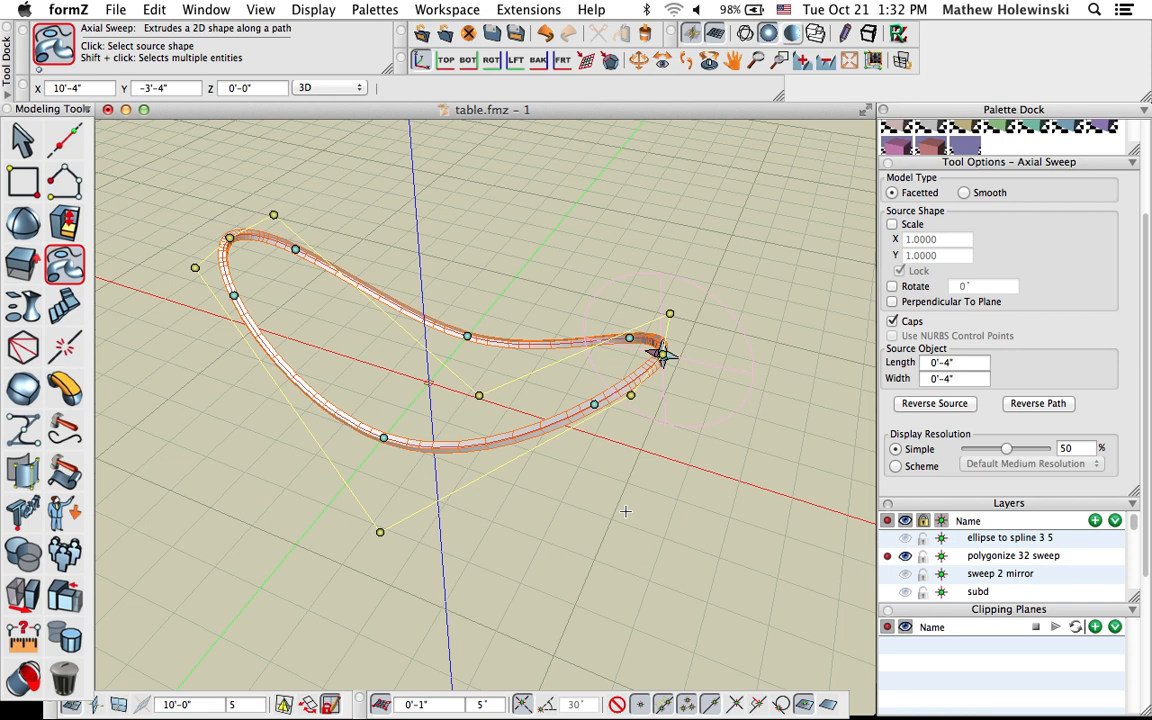
scroll(650, 470, "up", 3)
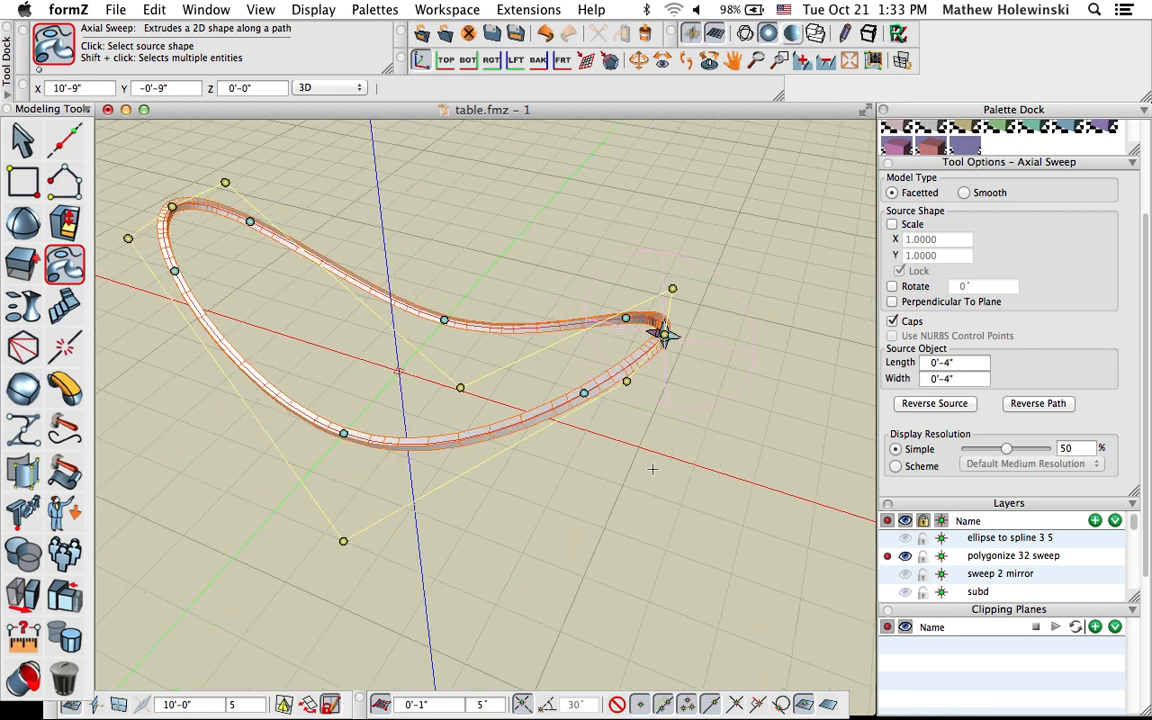
key("super+z")
Polygonize the closed curve into 32 equal-length segments
middle_click_drag(611, 503, 721, 507)
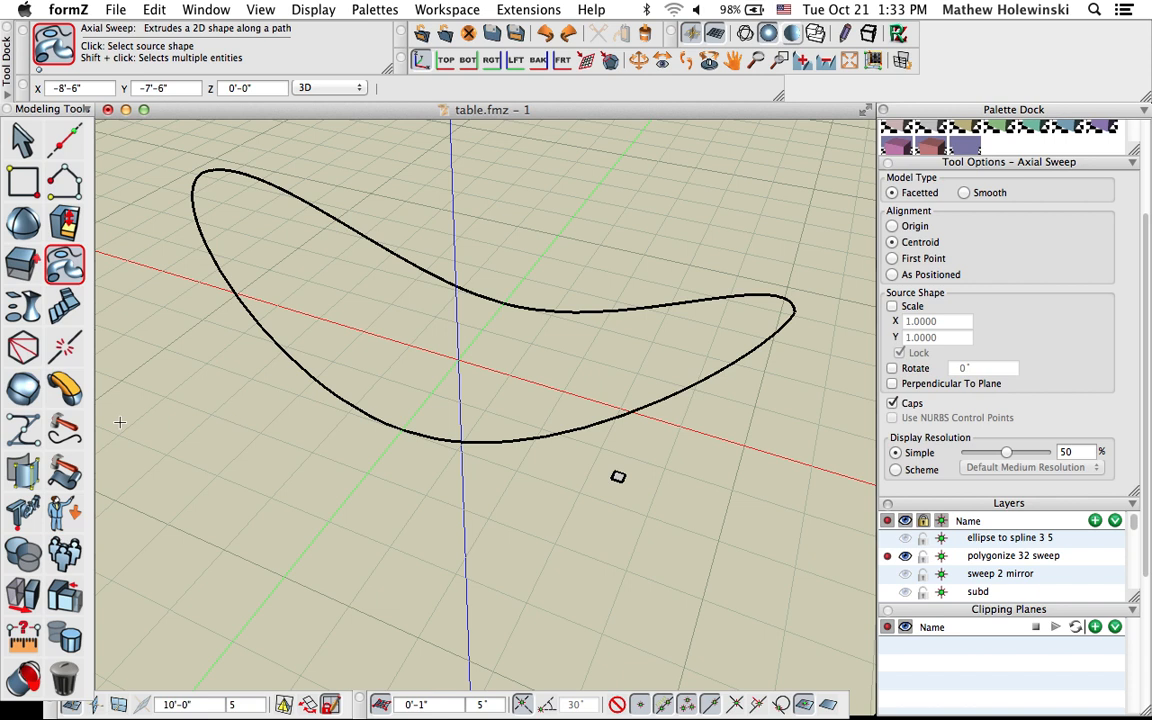
left_click_drag(26, 350, 285, 388)
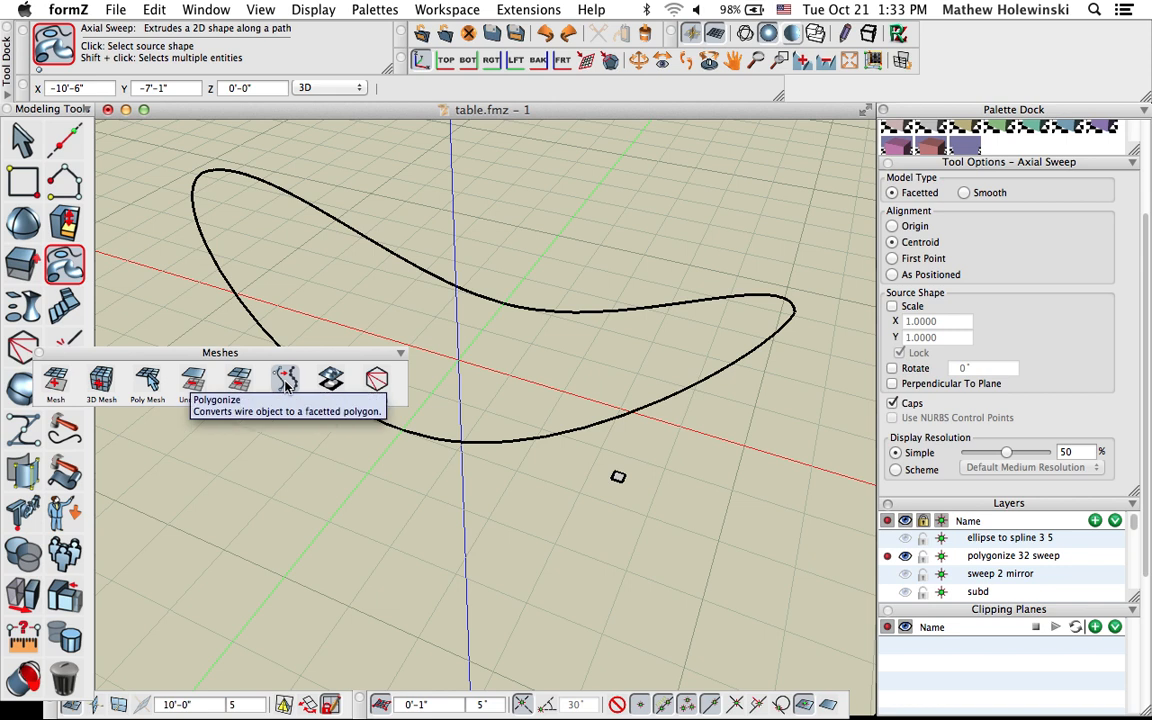
left_click(287, 386)
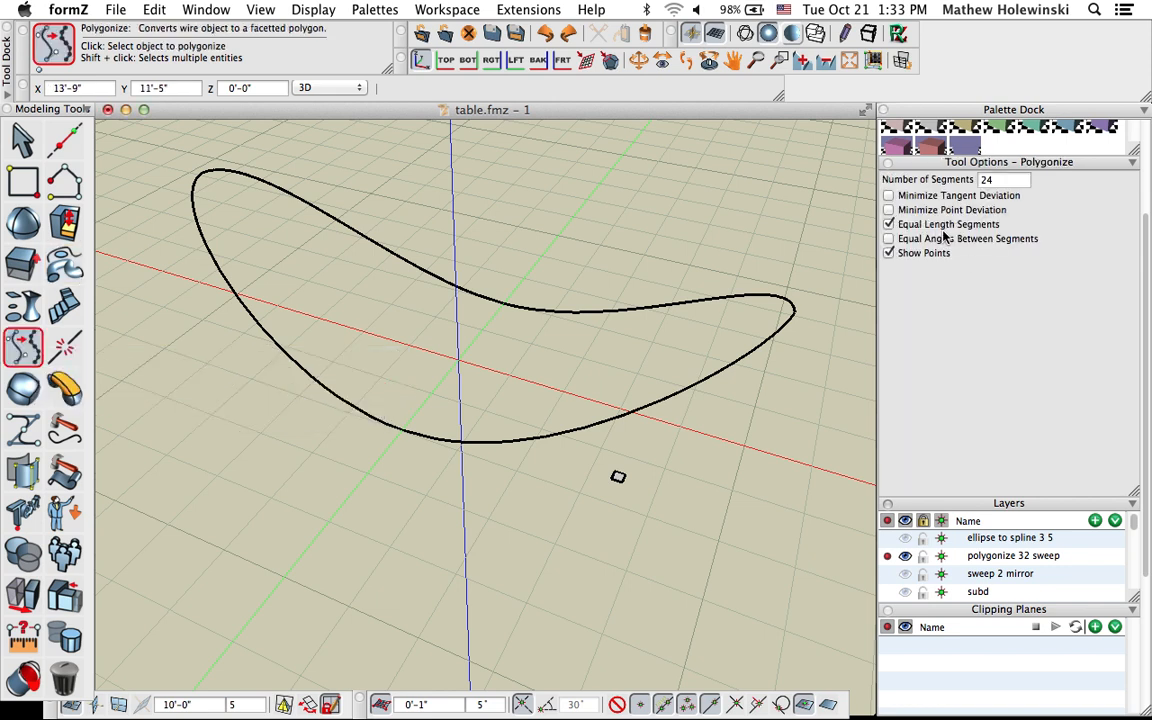
left_click(700, 298)
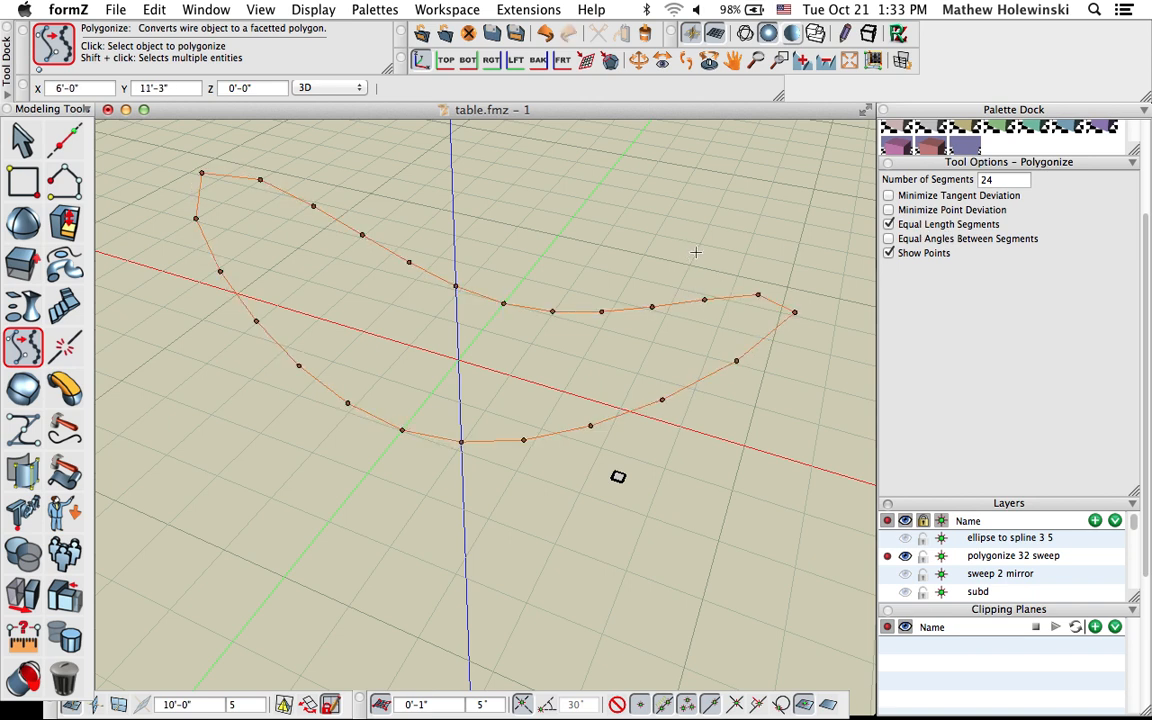
double_click(985, 181)
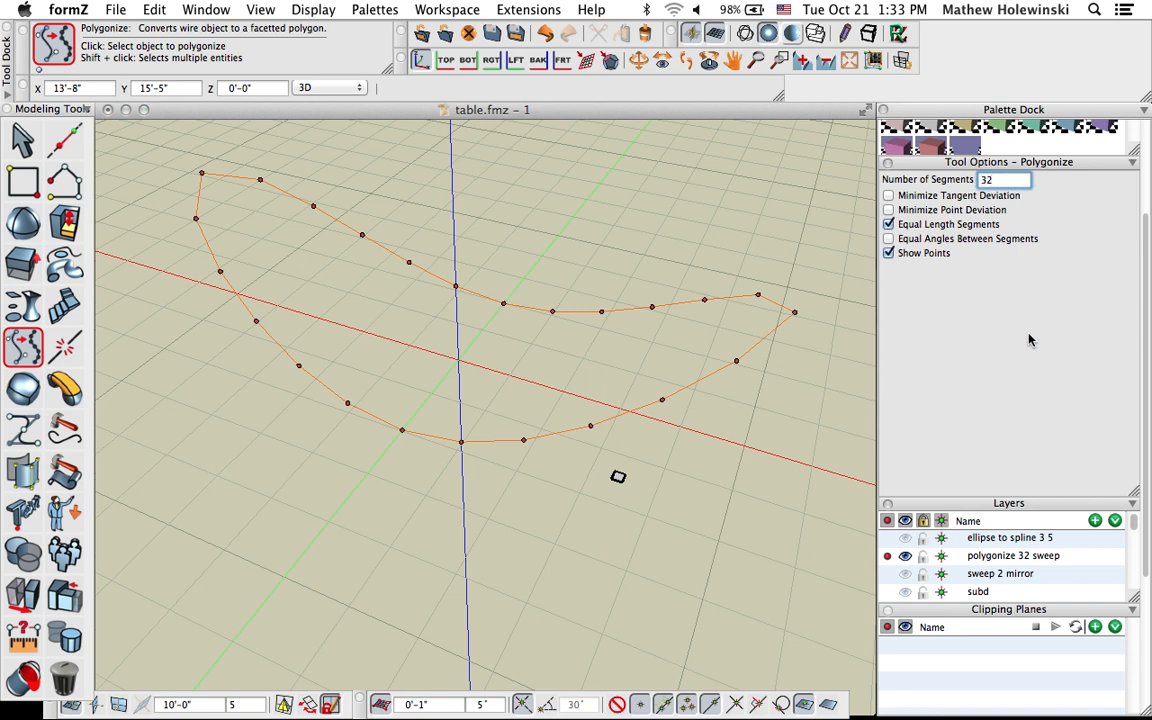
key("Return")
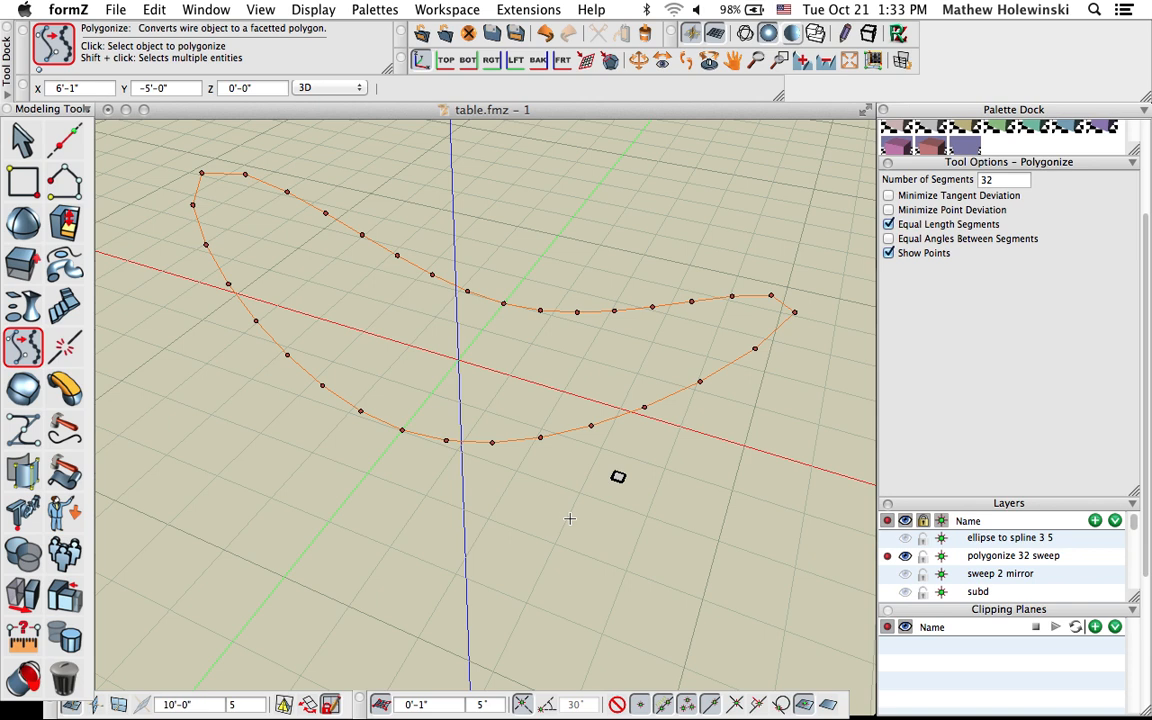
middle_click_drag(569, 518, 537, 452)
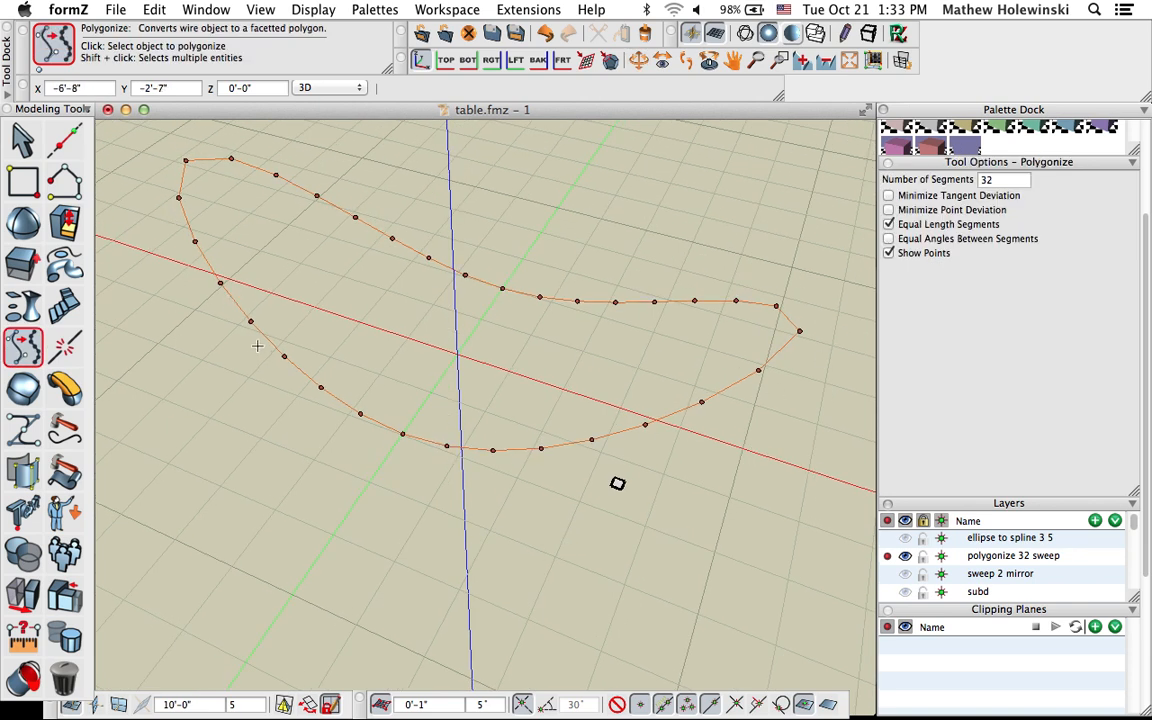
Axial sweep the small square along the polygonized curve with centroid alignment, and inspect the resulting ring from several angles
left_click(23, 138)
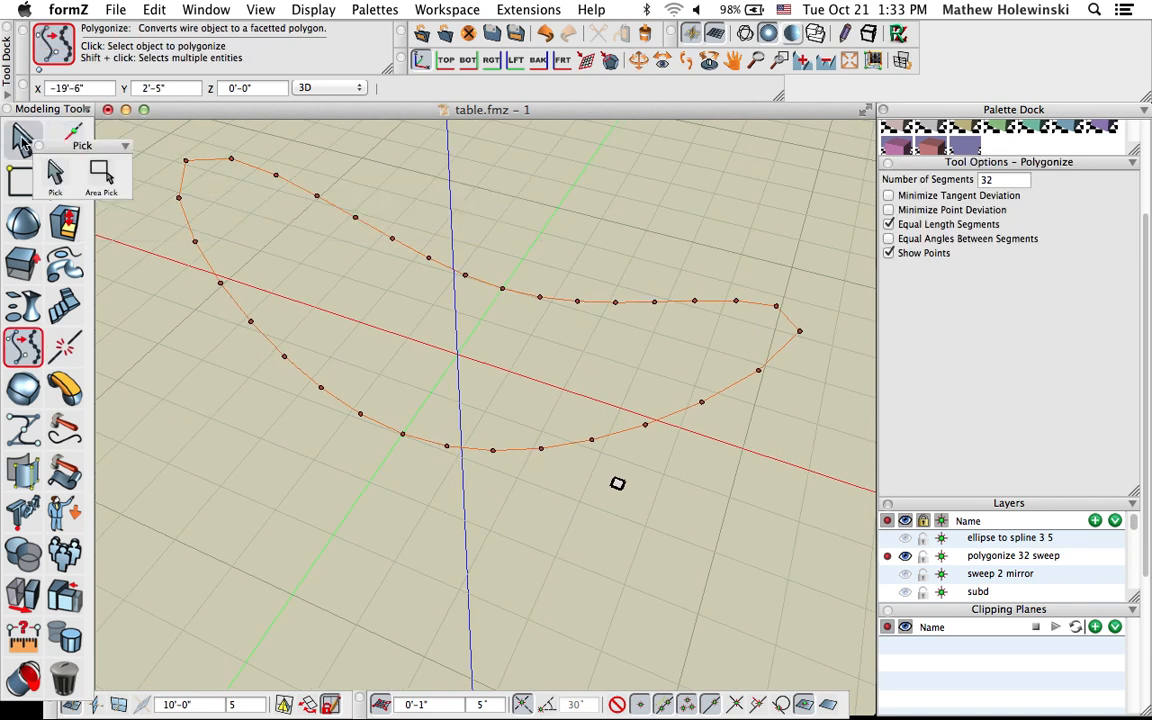
left_click(60, 262)
scroll(612, 484, "up", 5)
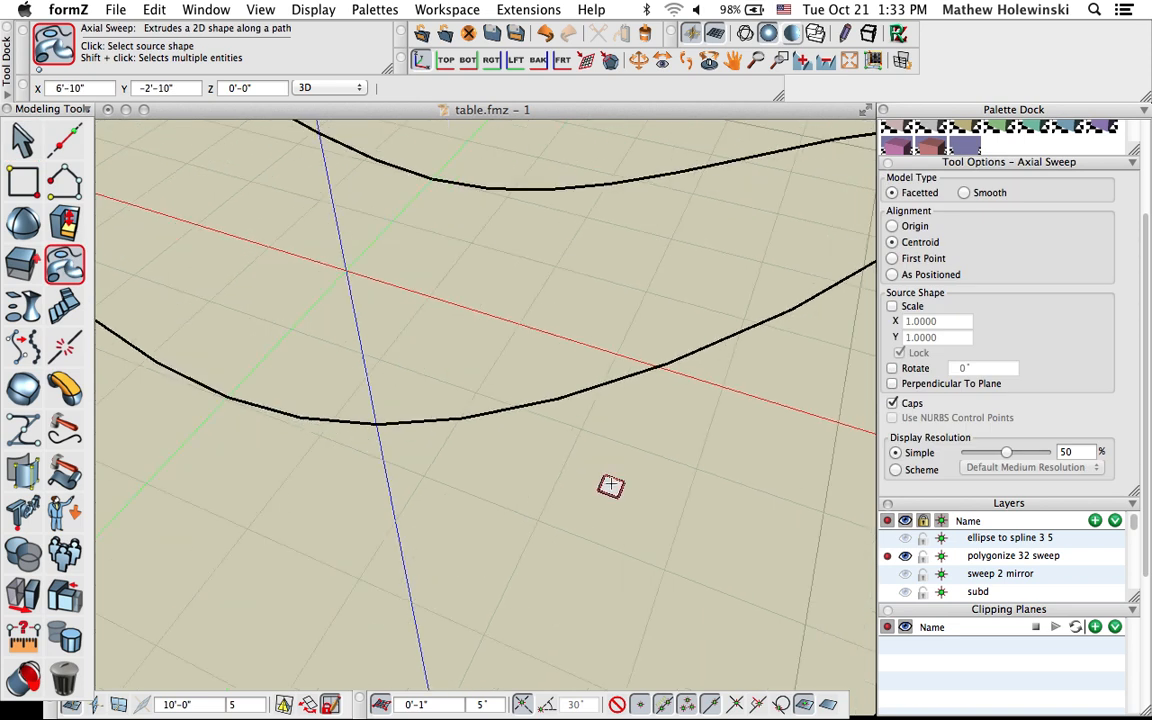
left_click(611, 486)
left_click(589, 391)
scroll(516, 489, "down", 3)
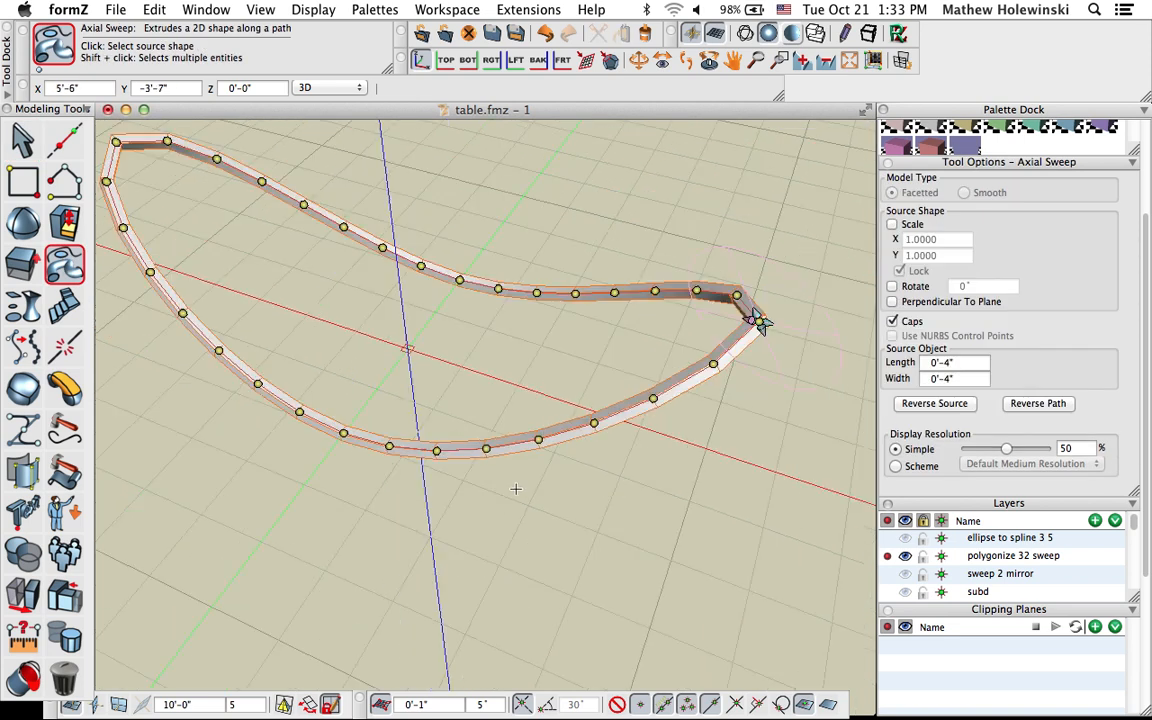
scroll(516, 489, "down", 2)
middle_click_drag(738, 473, 589, 507)
scroll(558, 486, "down", 2)
scroll(682, 411, "up", 5)
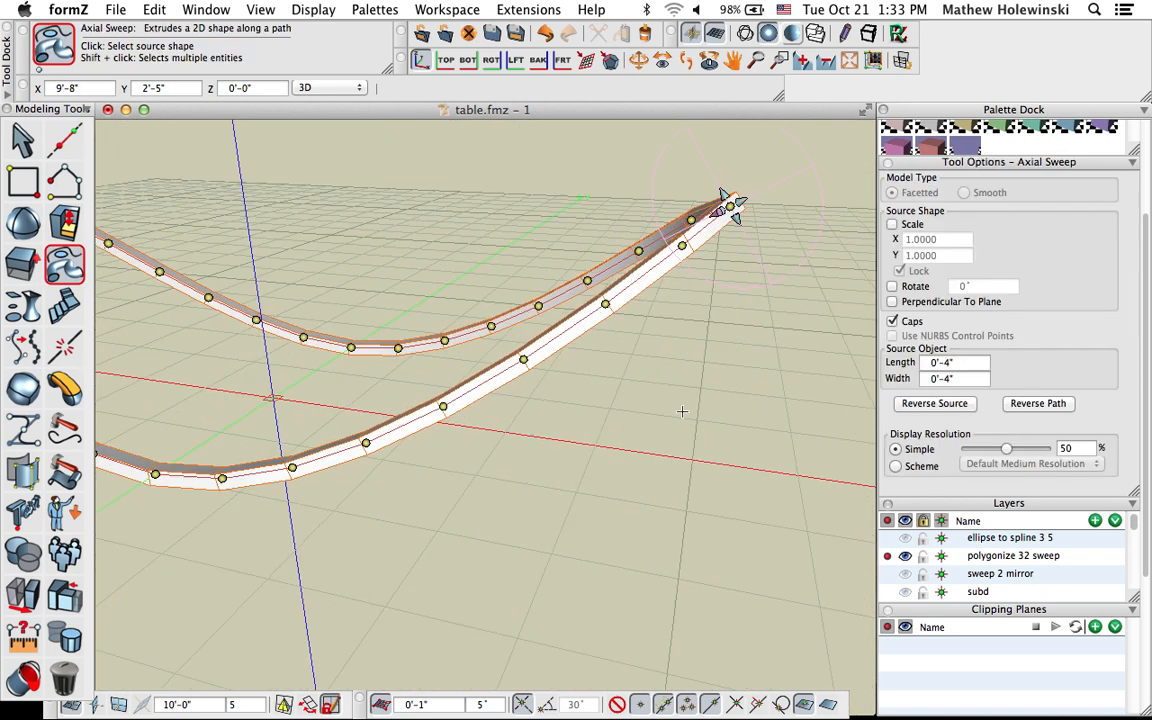
scroll(680, 421, "down", 4)
middle_click_drag(661, 428, 688, 512)
scroll(543, 314, "down", 2)
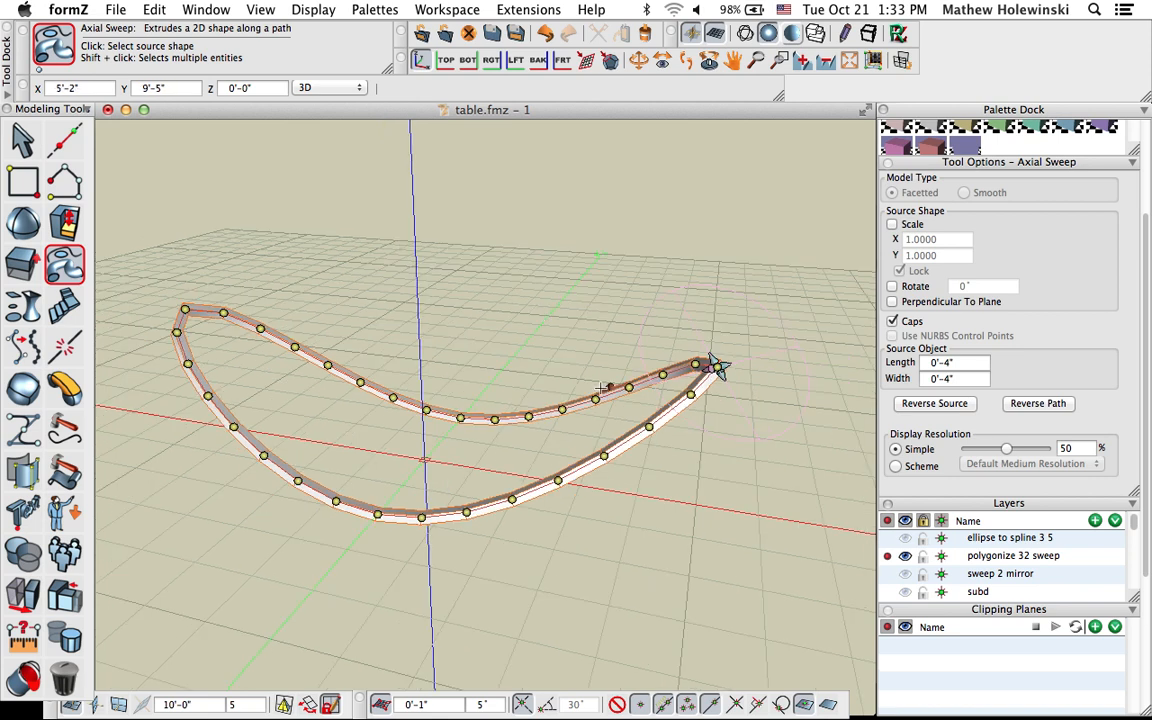
Make the sweep 2 mirror layer visible and active, hide the polygonize 32 sweep layer, and view the two rings
left_click(889, 571)
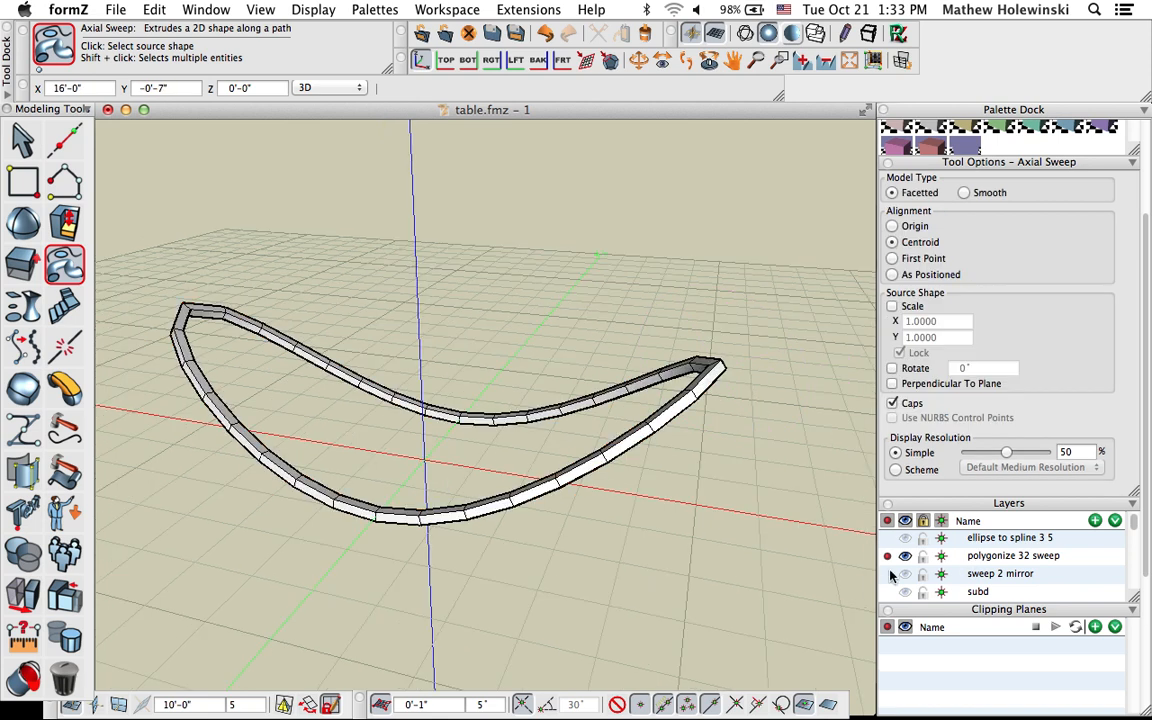
left_click(886, 571)
left_click(892, 569)
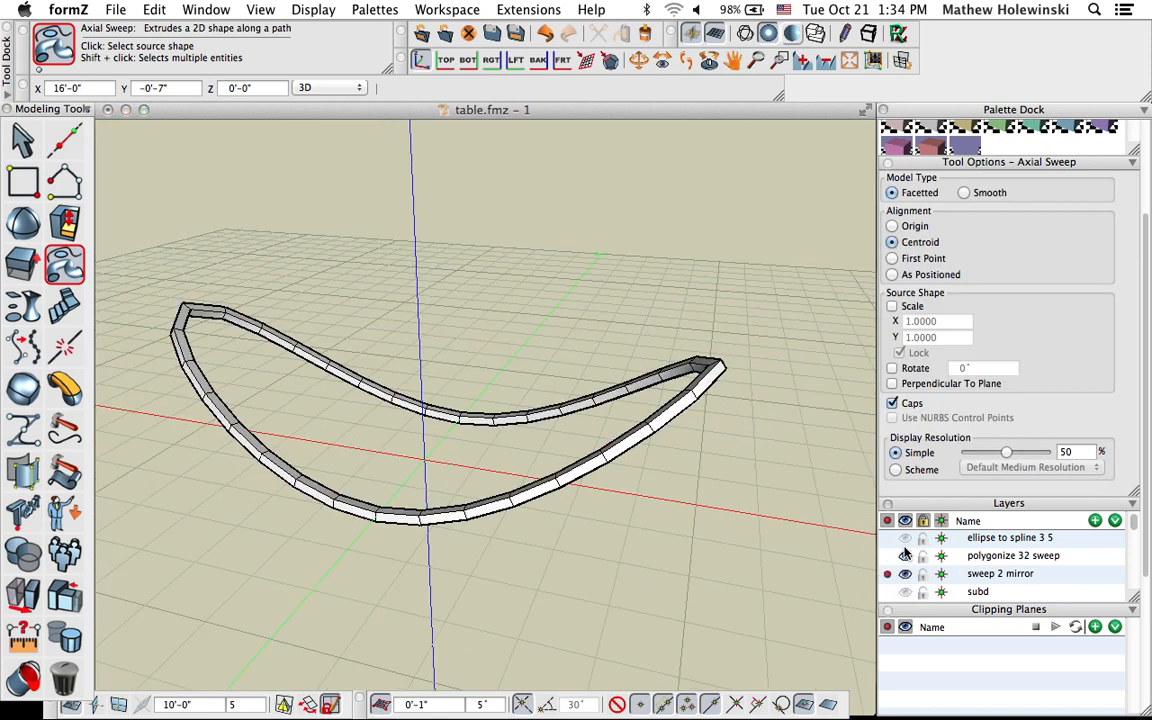
middle_click_drag(720, 535, 725, 561)
left_click(66, 265)
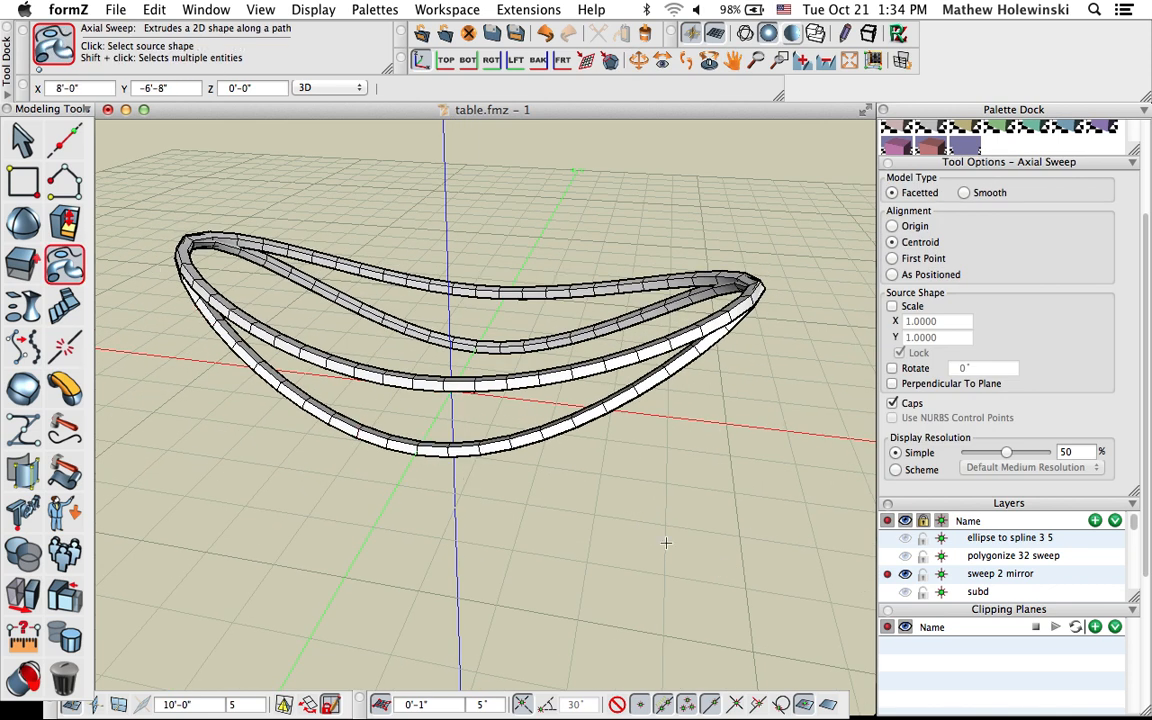
middle_click_drag(666, 543, 666, 504, "shift")
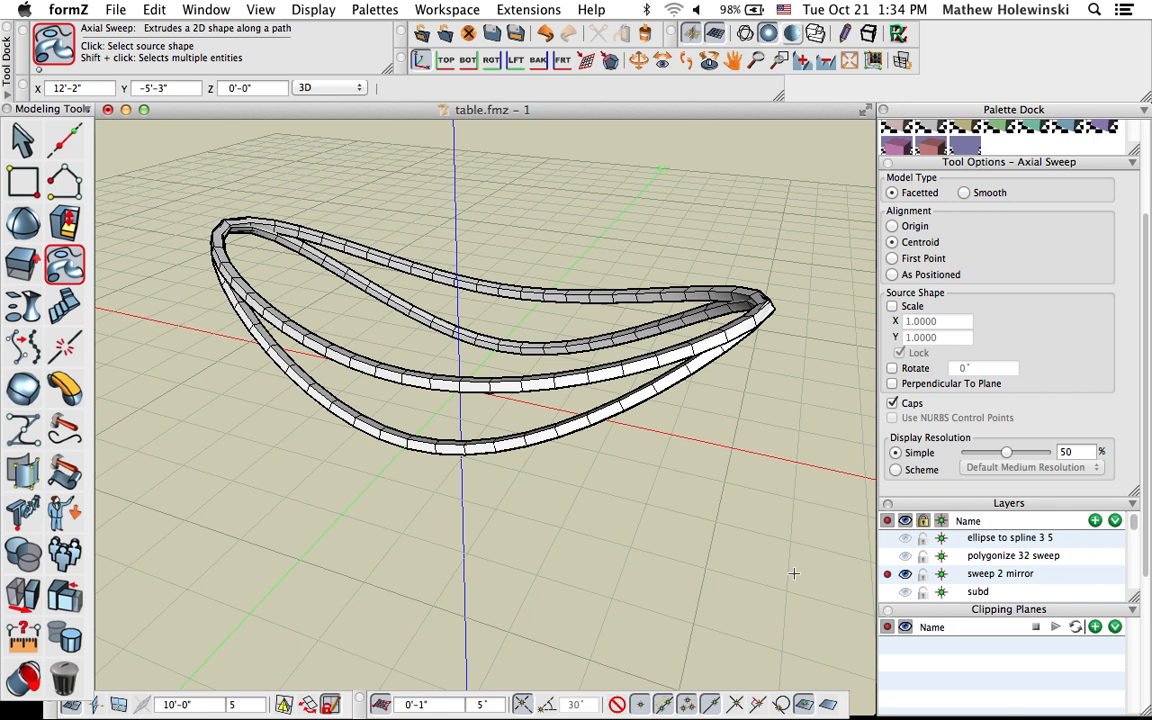
Mirror a copy of both swept rings in front view about a horizontal axis through the upper ring's lowest midpoint
key("super+0")
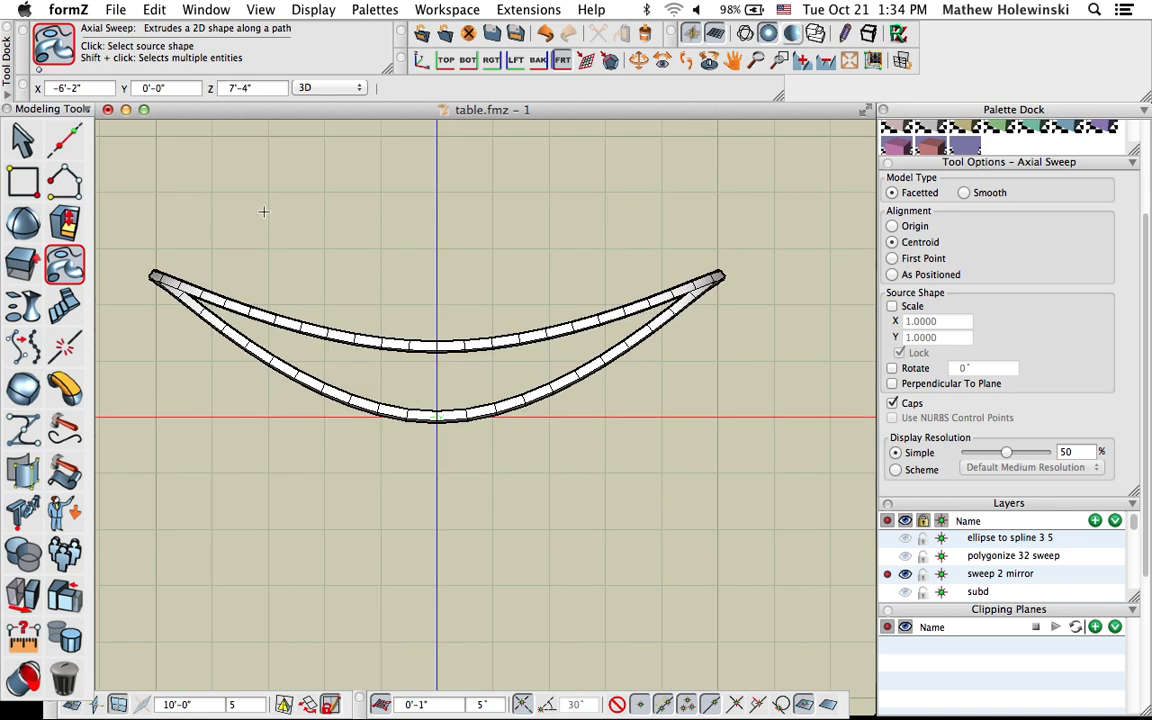
left_click(23, 140)
key("super+a")
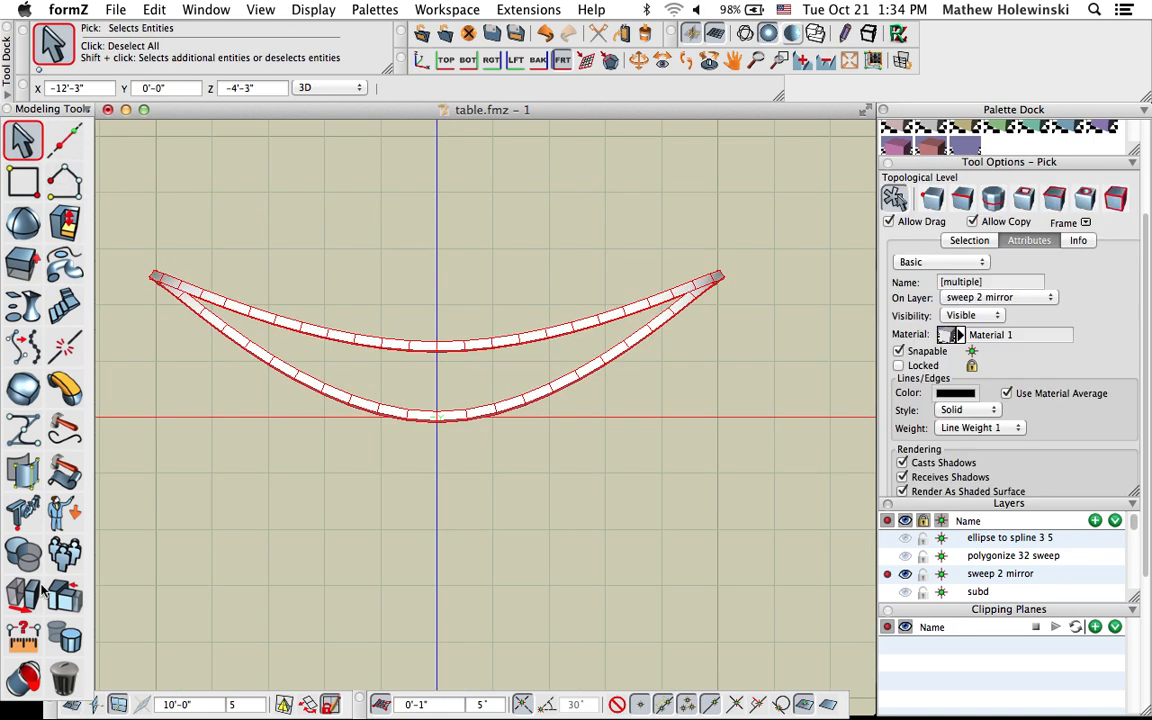
mouse_move(25, 600)
left_click(239, 628)
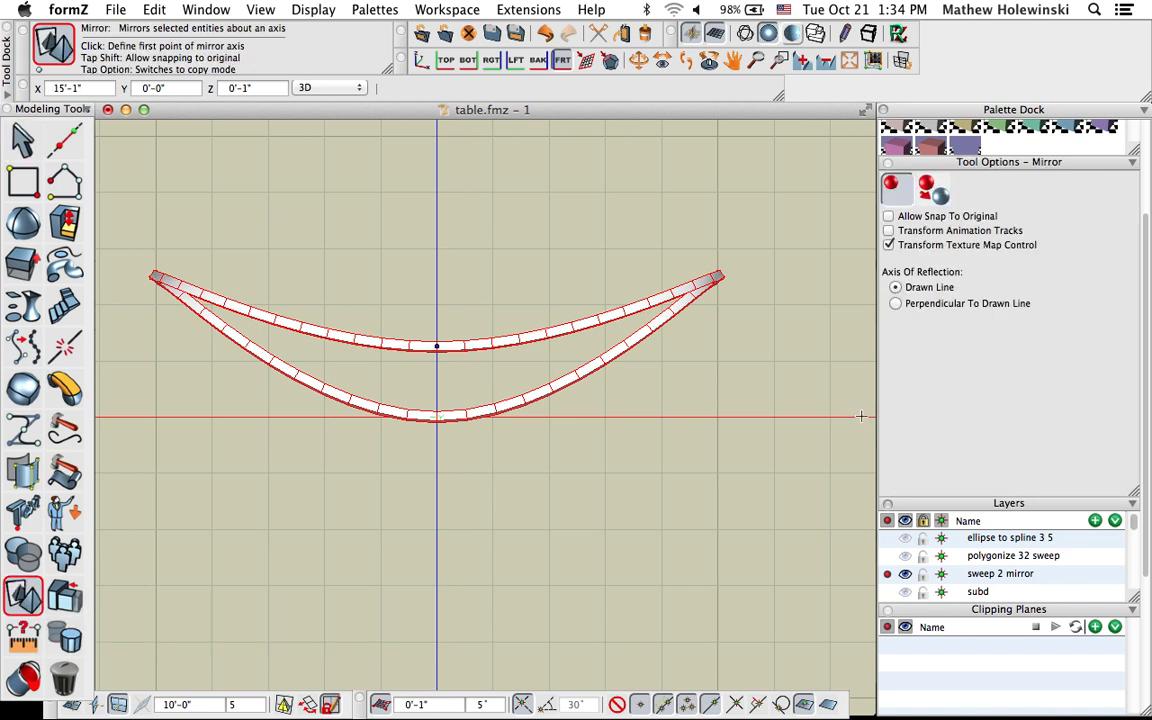
left_click(936, 194)
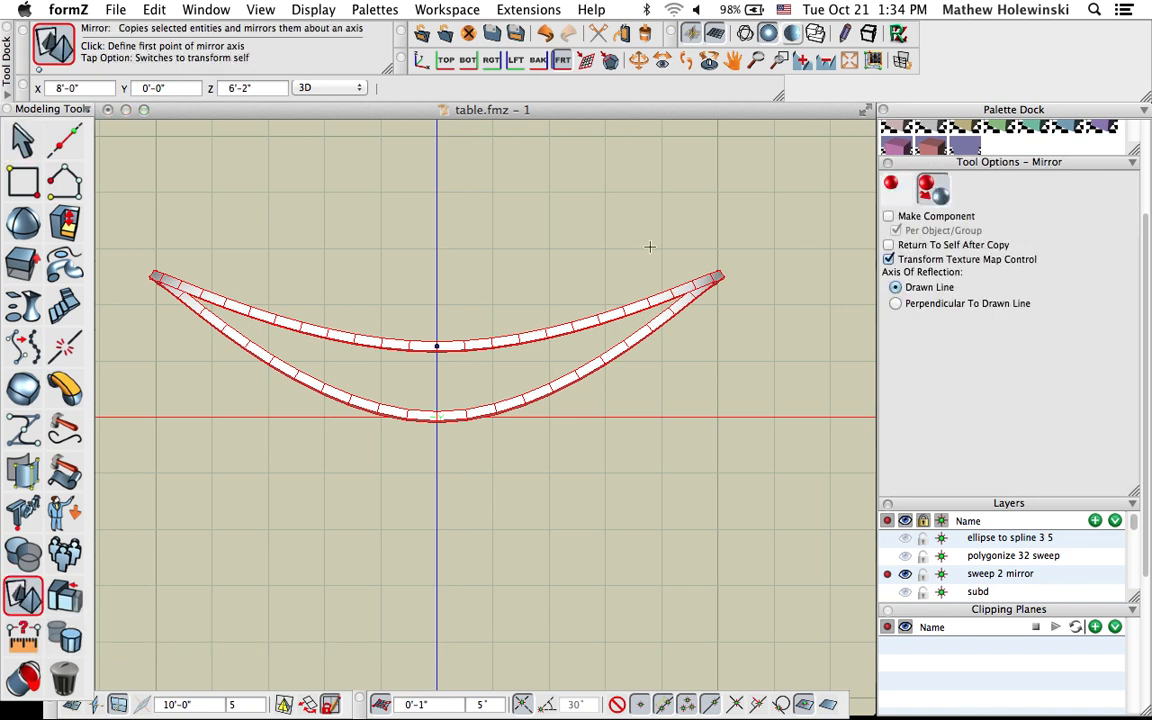
left_click(436, 346)
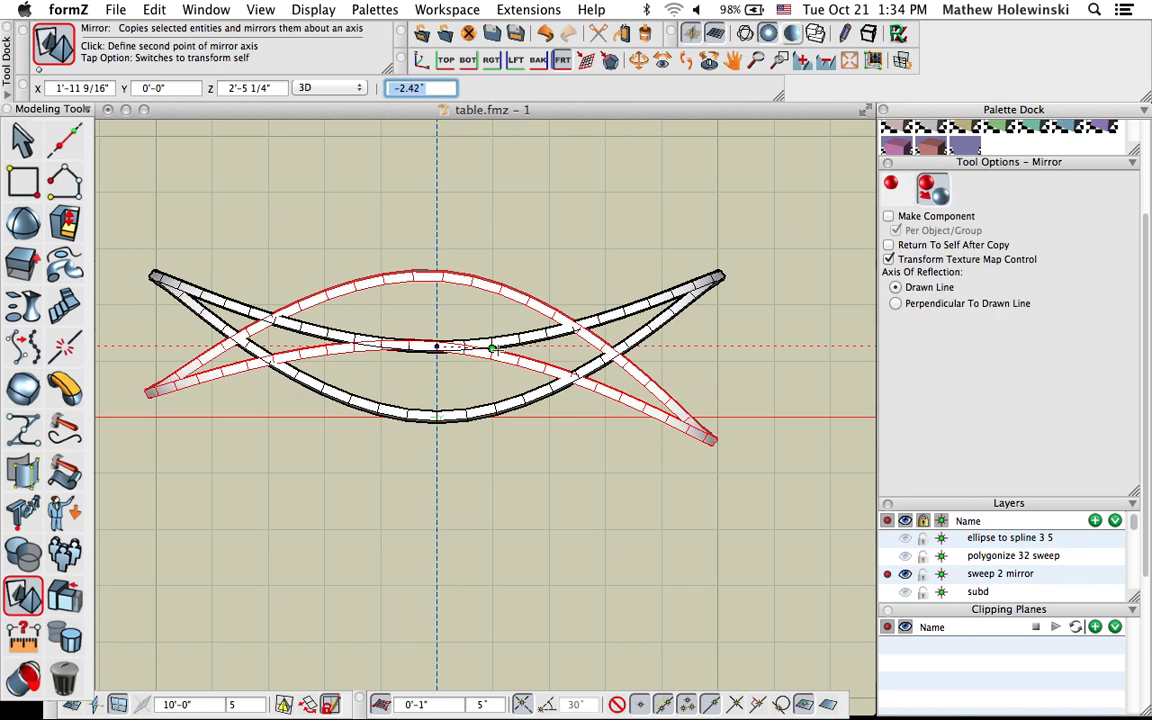
left_click(741, 346)
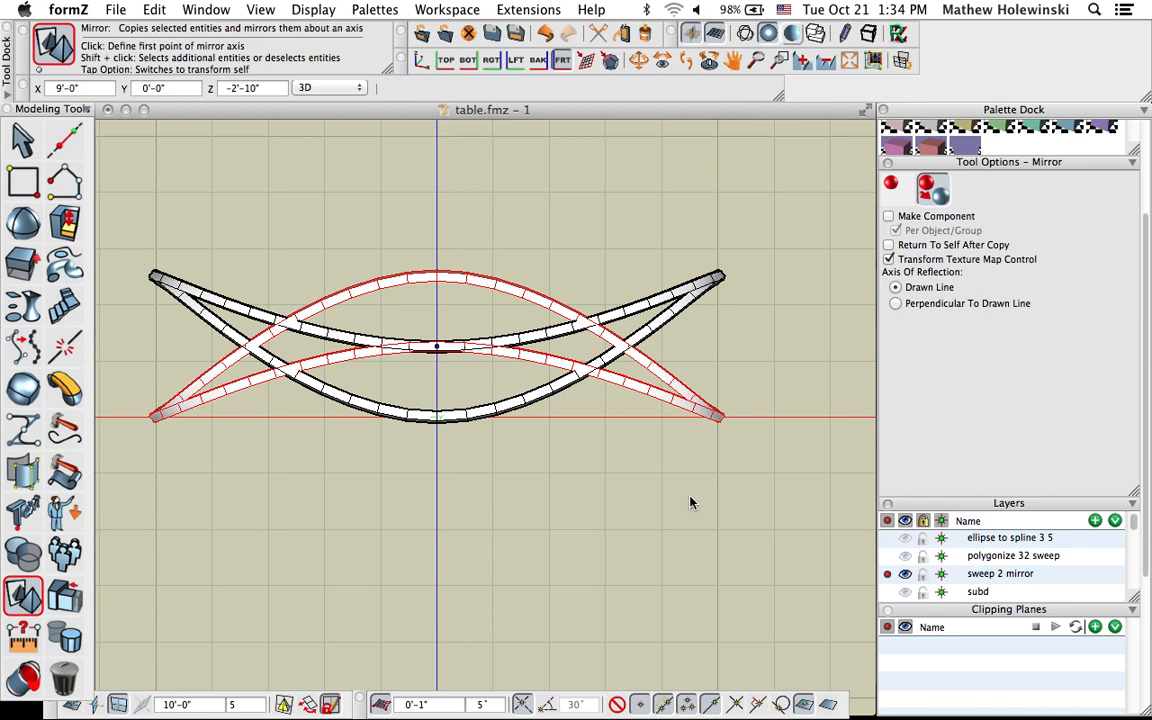
key("super+1")
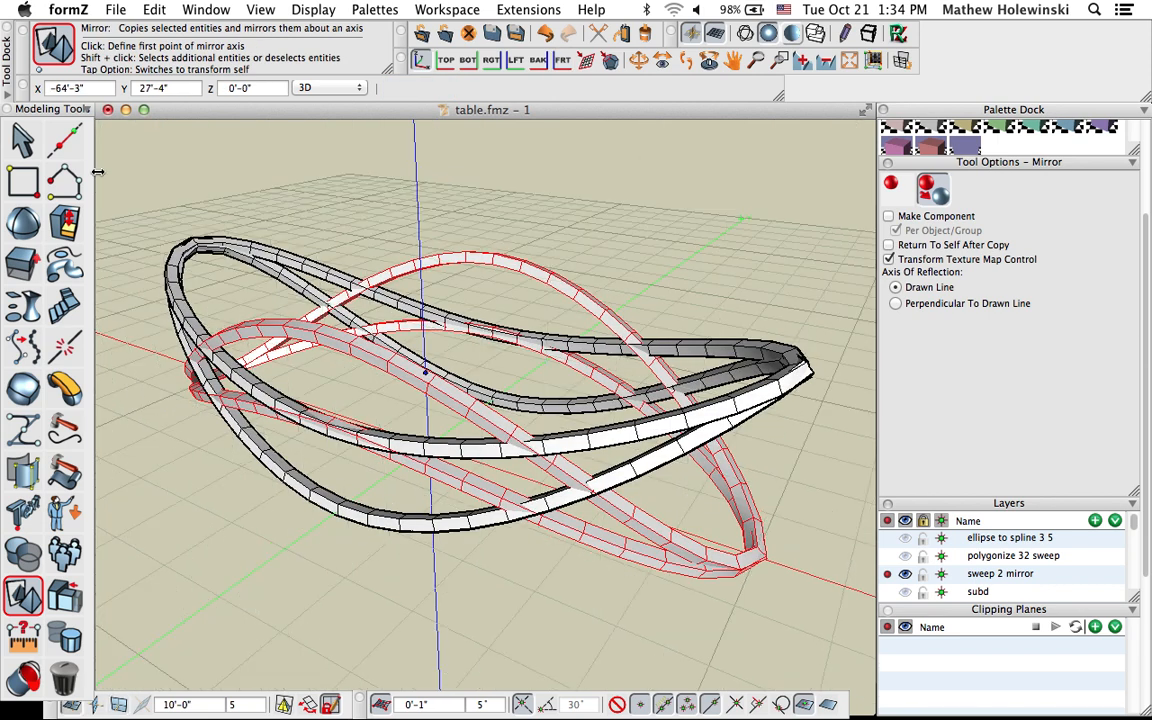
left_click(23, 140)
left_click(352, 220)
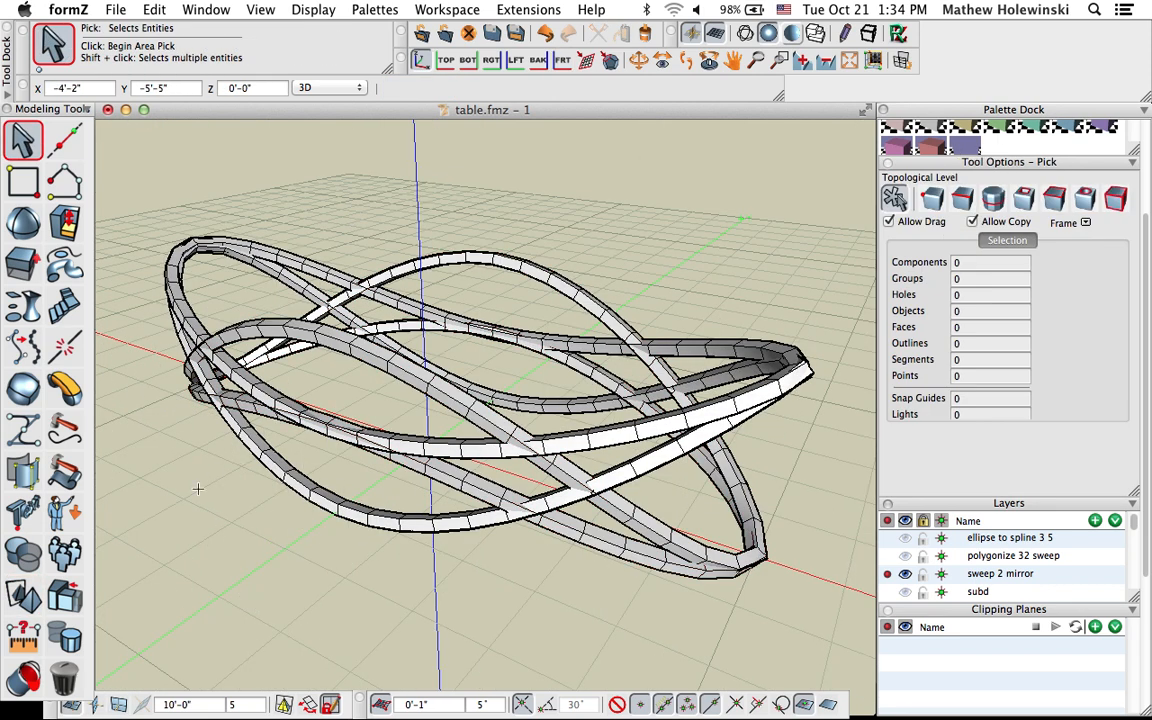
Examine where the original and mirrored rings overlap along the front of the base from several angles
middle_click_drag(198, 489, 206, 494)
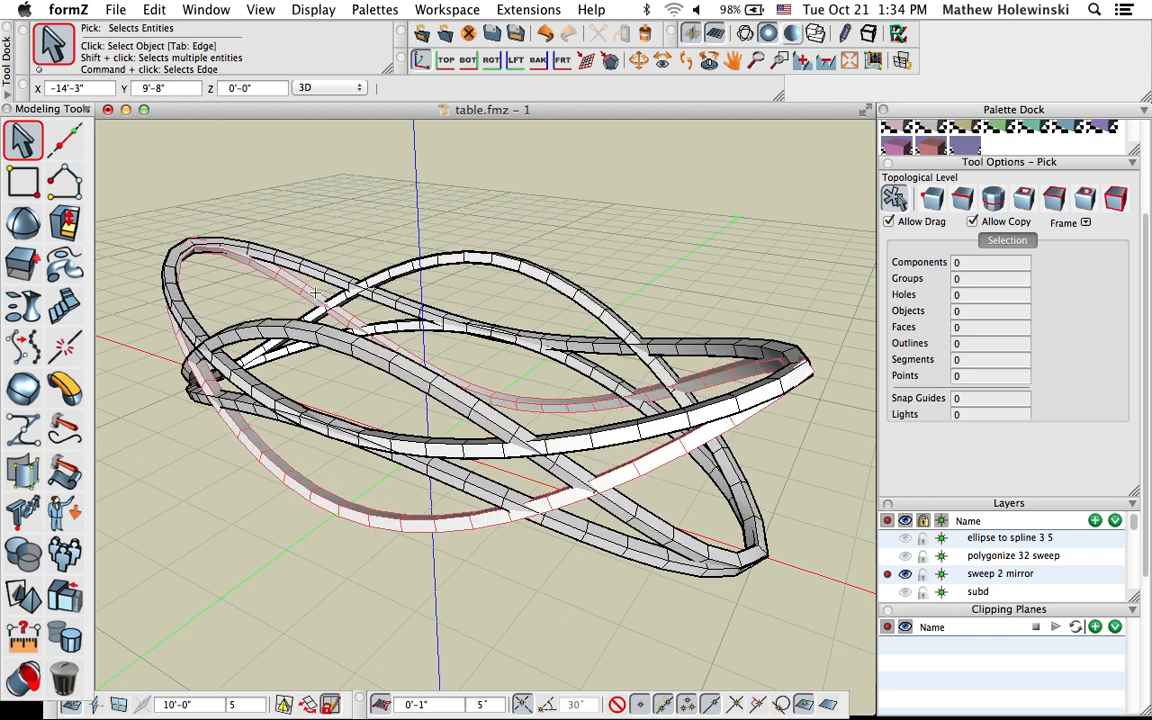
scroll(312, 437, "up", 2)
scroll(312, 437, "up", 5)
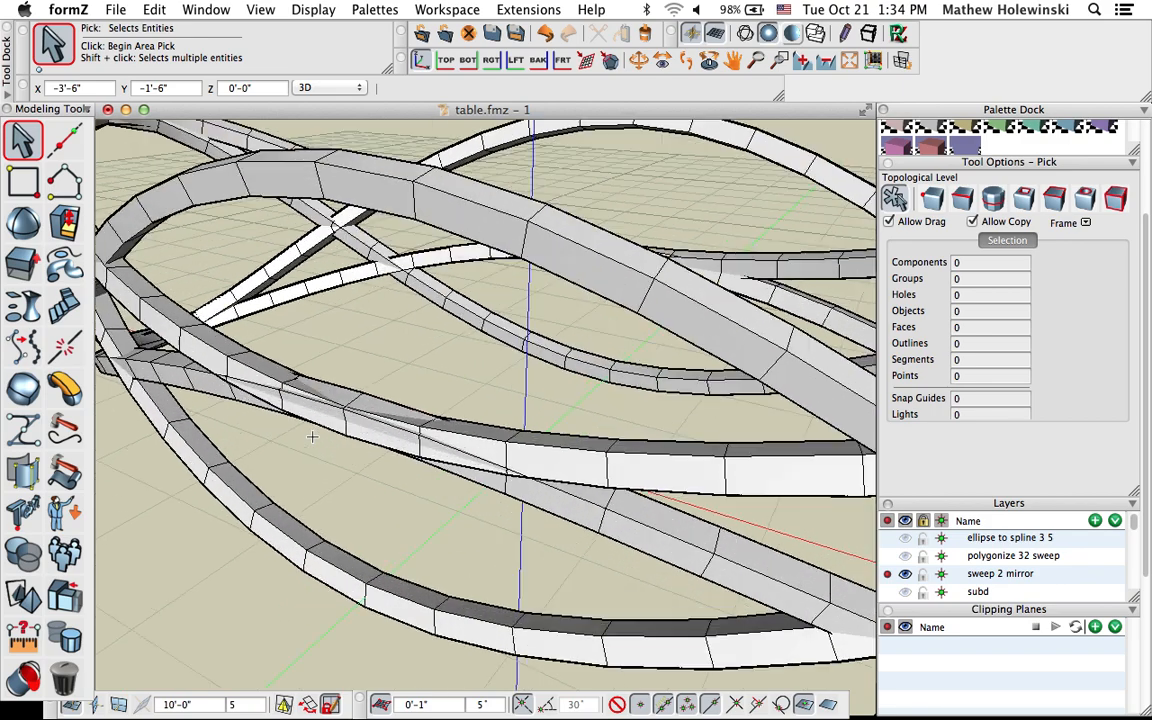
middle_click_drag(321, 471, 480, 430)
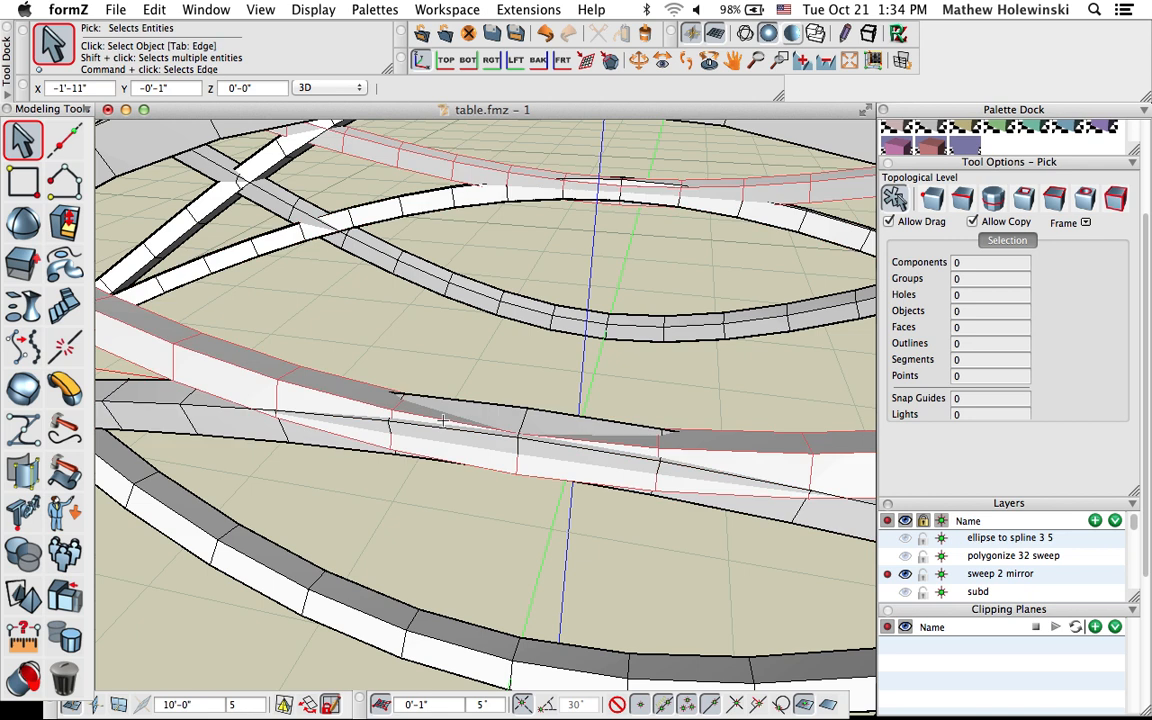
middle_click_drag(543, 522, 428, 472)
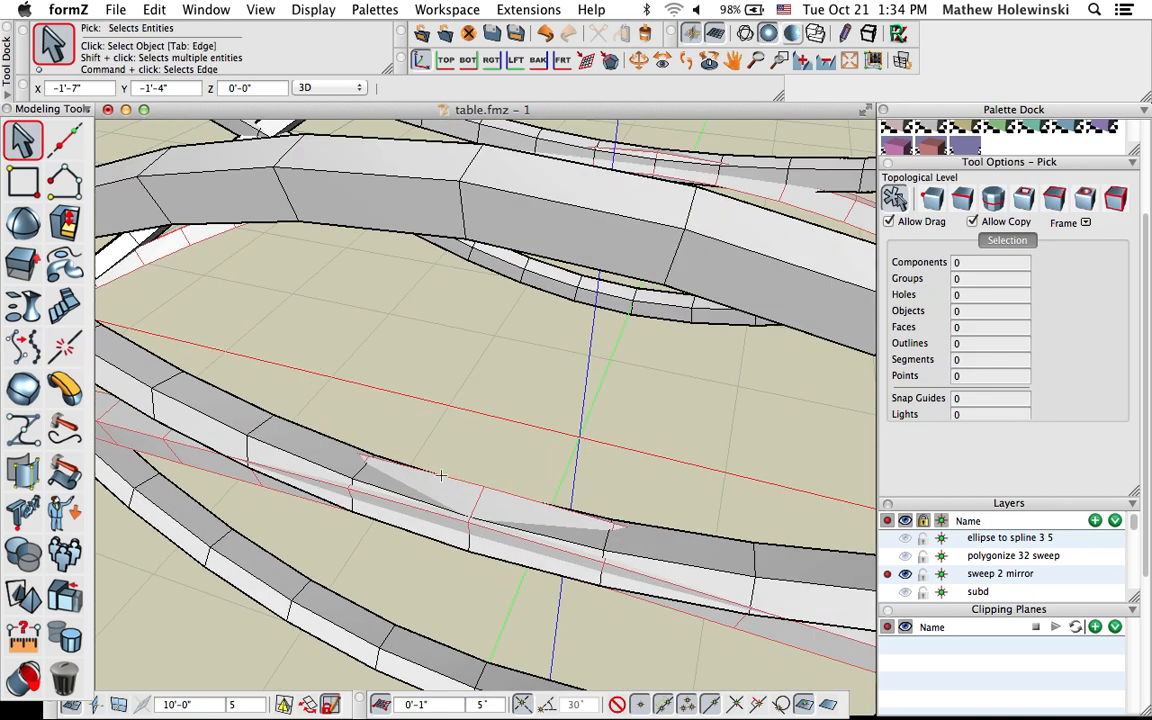
middle_click_drag(393, 430, 460, 537)
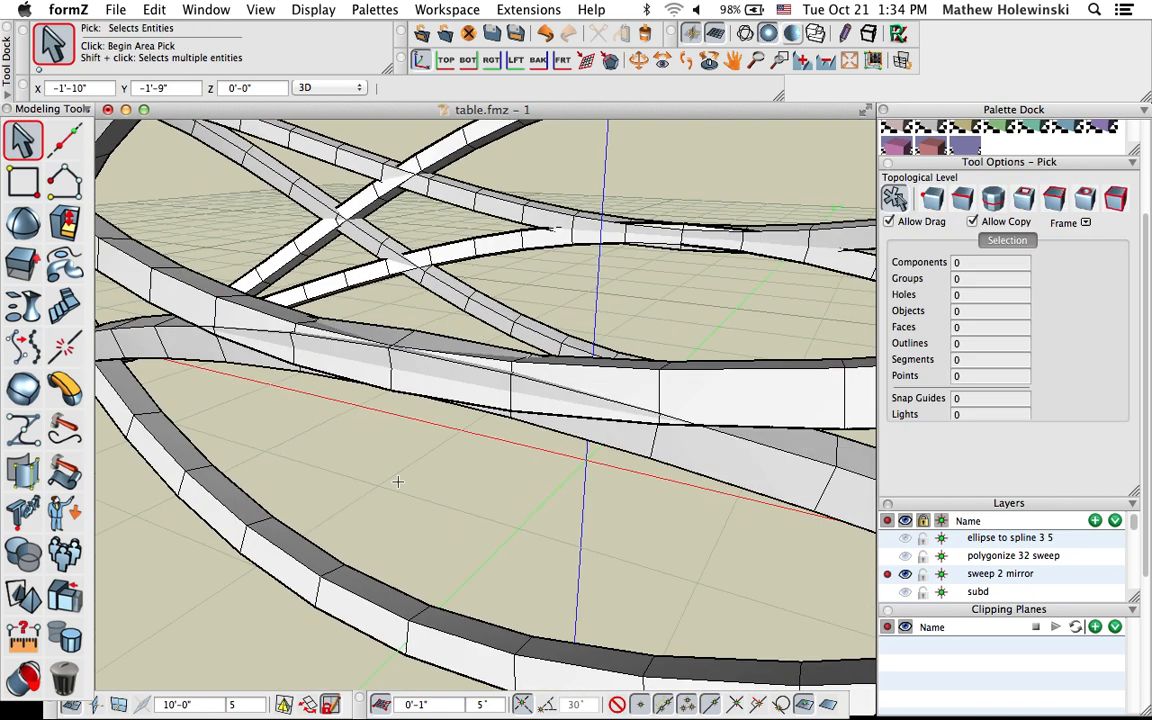
scroll(380, 470, "down", 3)
middle_click_drag(380, 470, 374, 508)
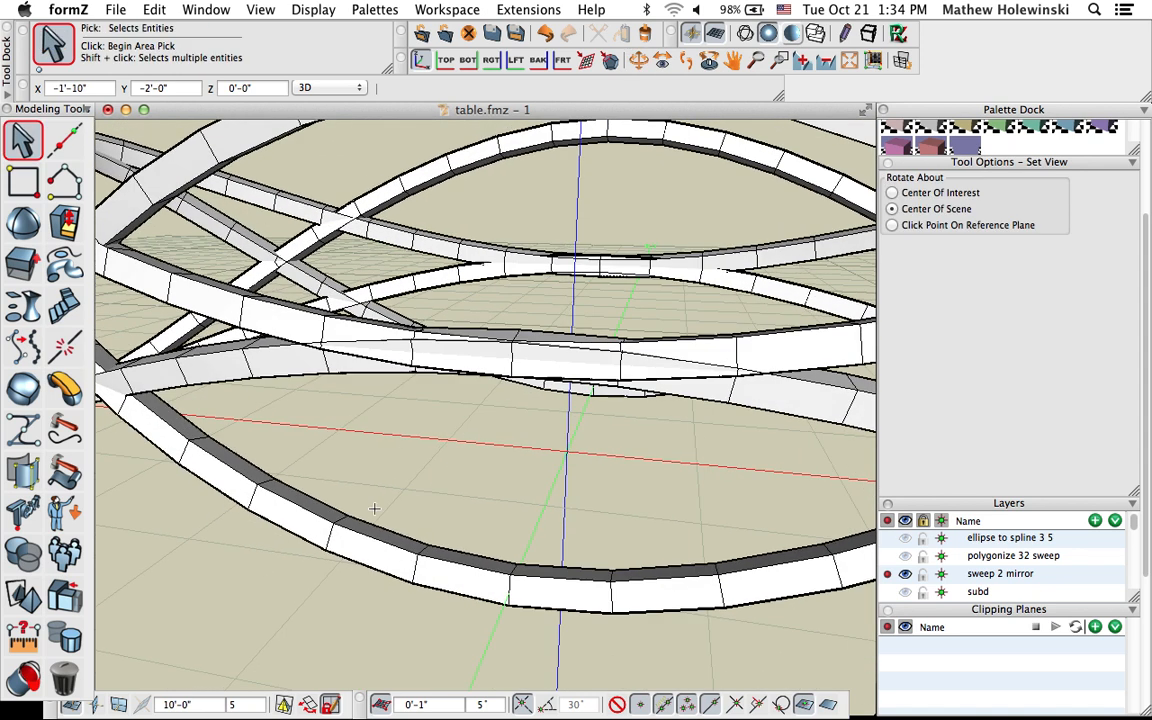
Delete the faces of the mirrored ring's front stretch where it overlaps the original ring, leaving a gap between two open ends
left_click(65, 677)
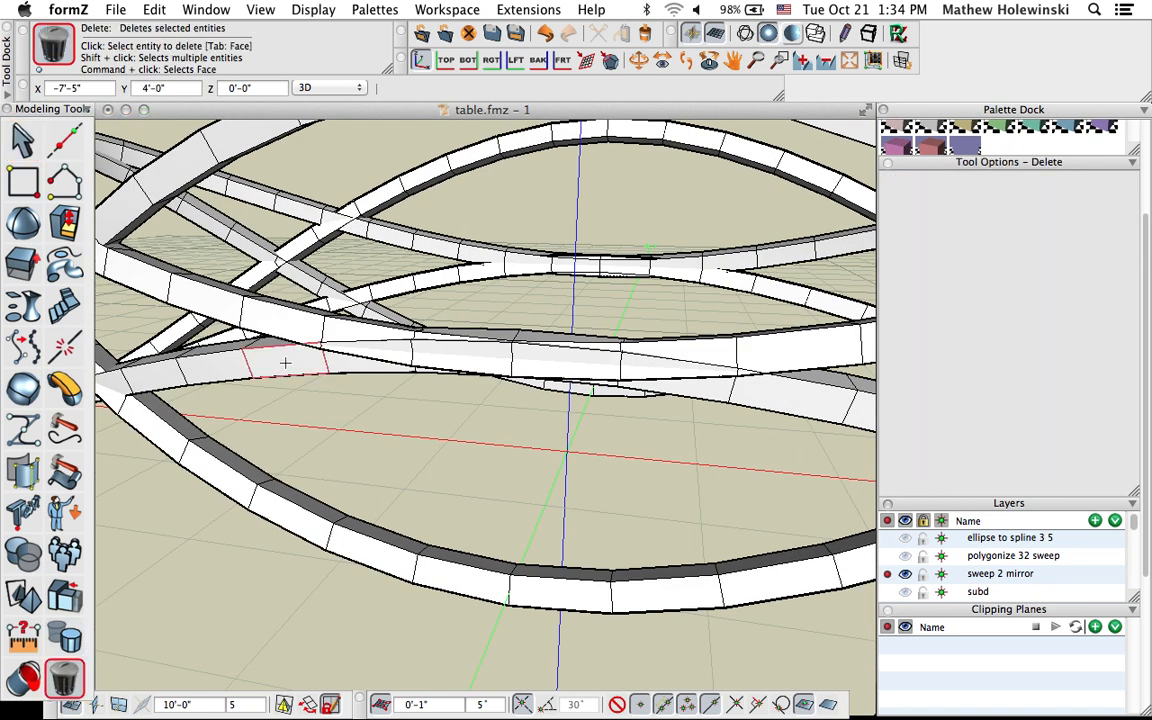
middle_click_drag(287, 364, 303, 330)
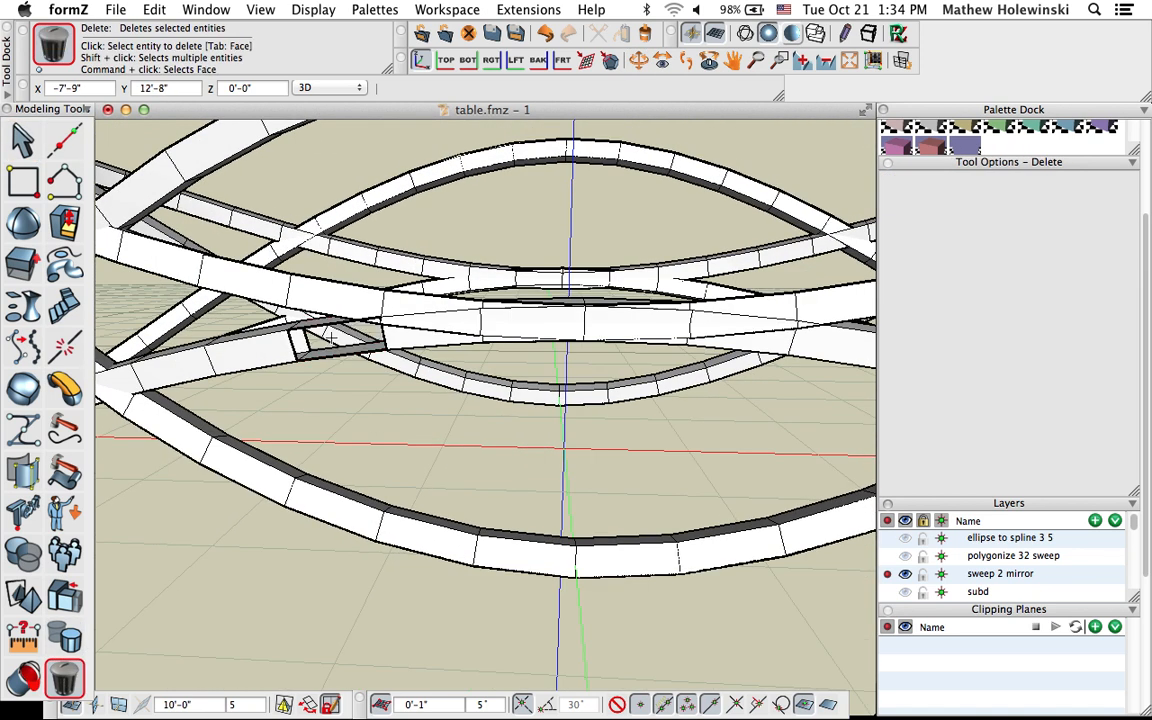
left_click(328, 356)
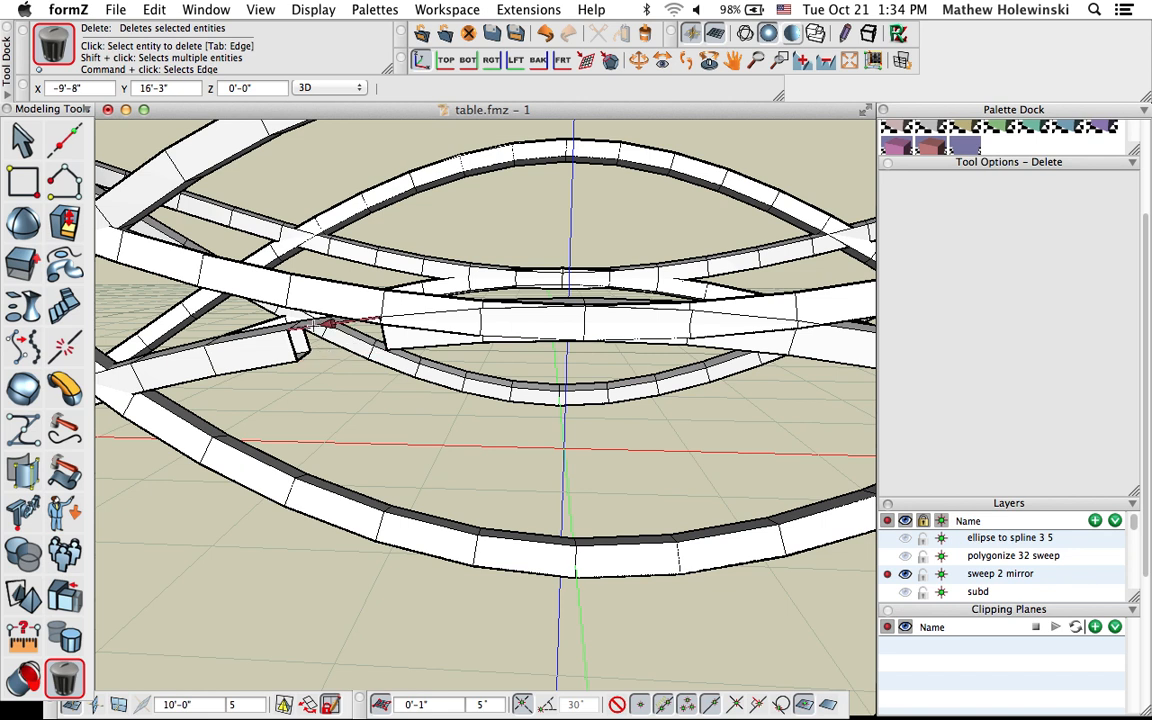
left_click(323, 323)
middle_click_drag(520, 428, 358, 453)
middle_click_drag(515, 479, 464, 494)
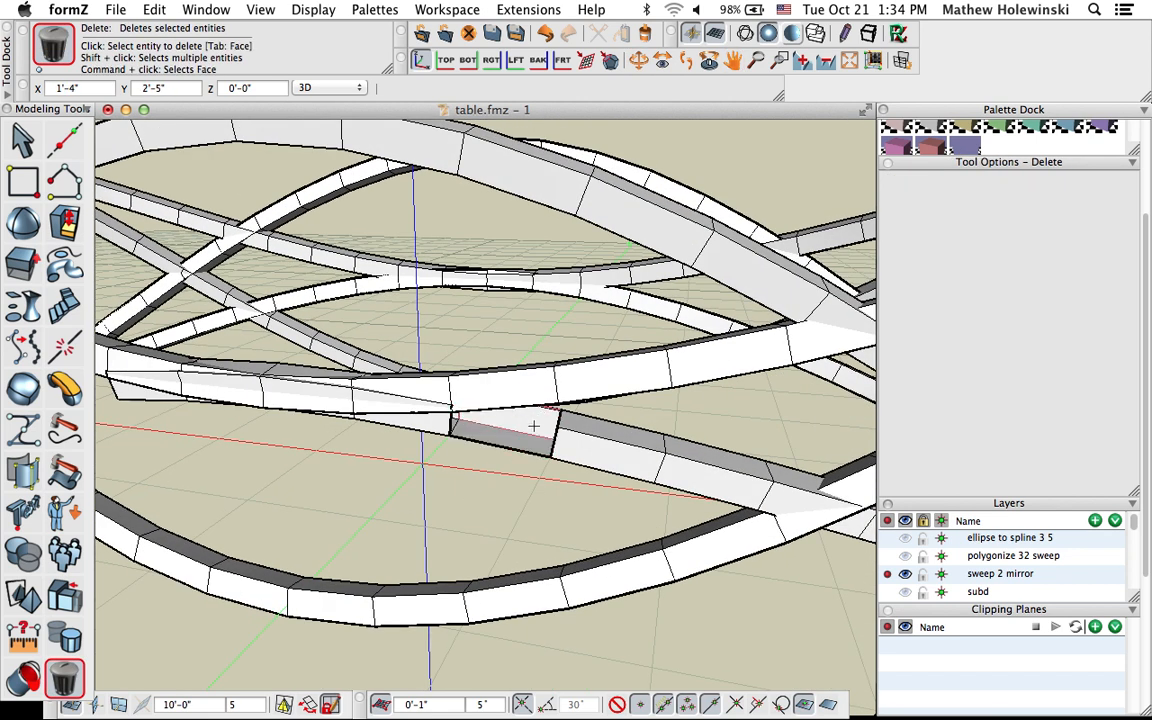
left_click(518, 440)
scroll(527, 444, "down", 3)
middle_click_drag(530, 488, 218, 342)
left_click(509, 444)
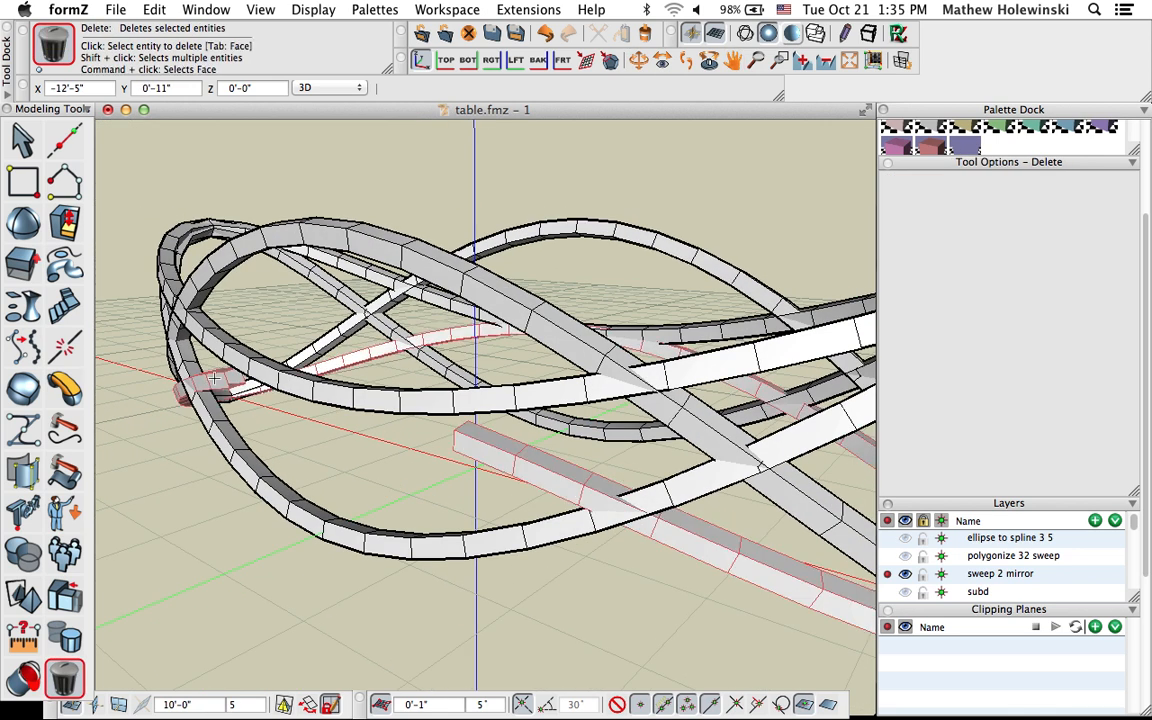
Repair the missing end faces of the cut mirrored ring with Object Doctor set to Fix if possible
scroll(232, 384, "up", 4)
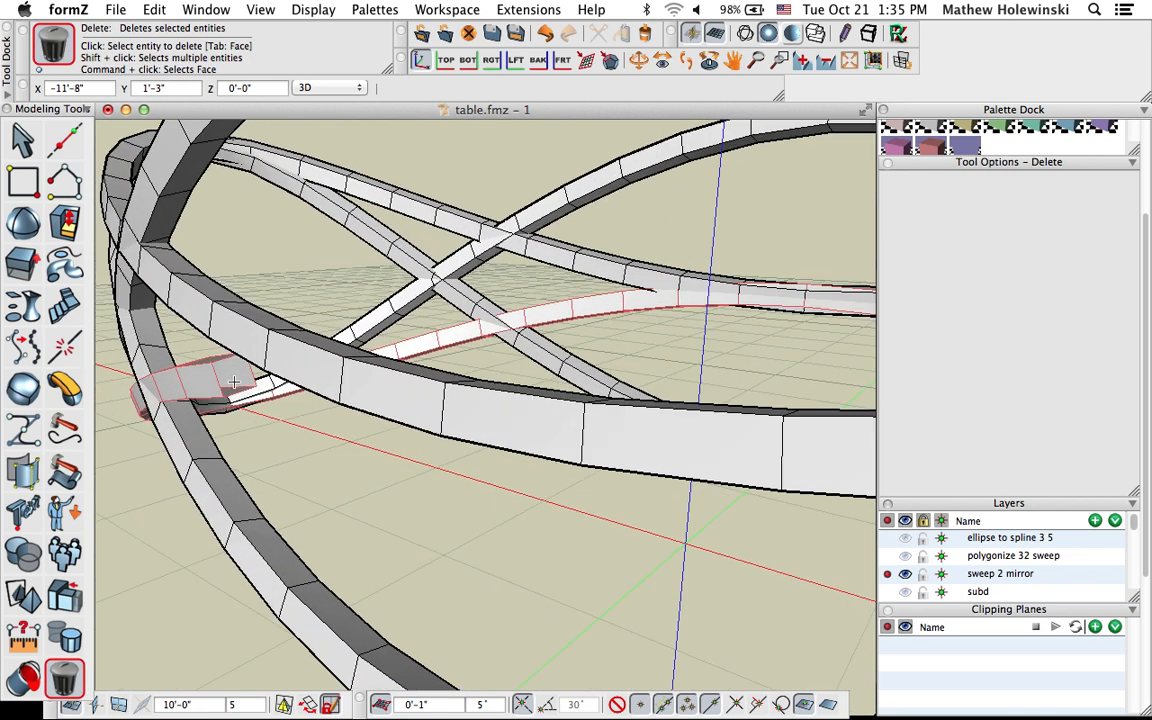
middle_click_drag(309, 463, 290, 397)
left_click(21, 641)
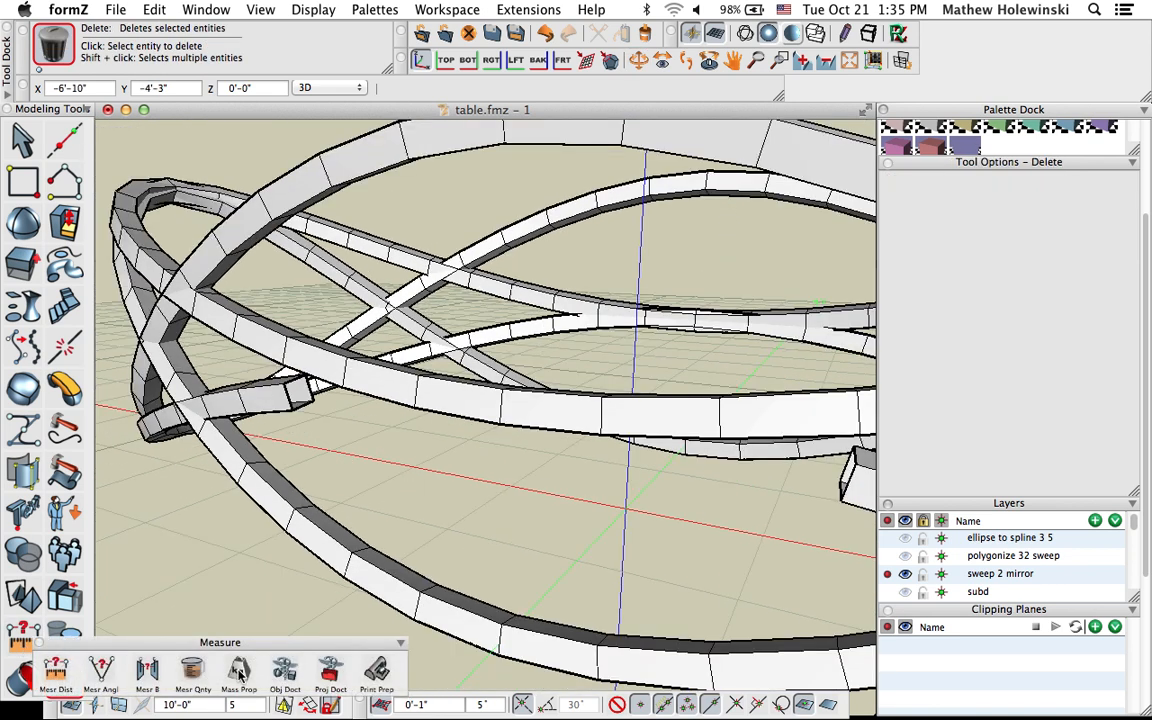
left_click(286, 673)
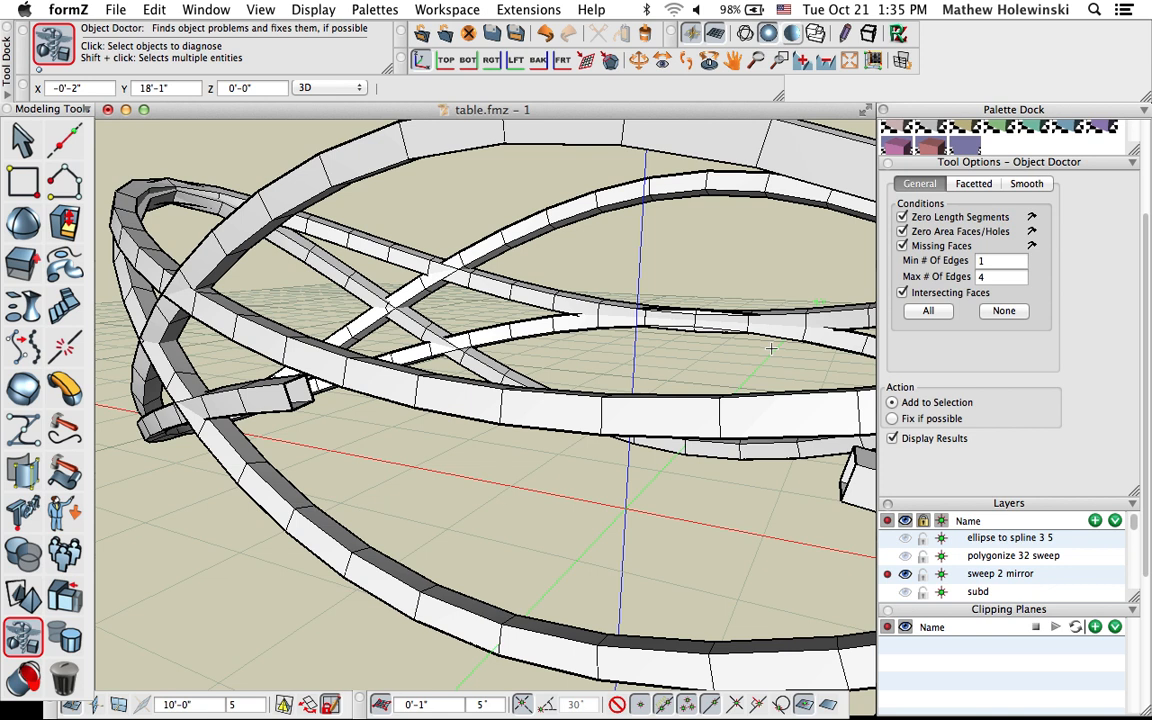
left_click(910, 420)
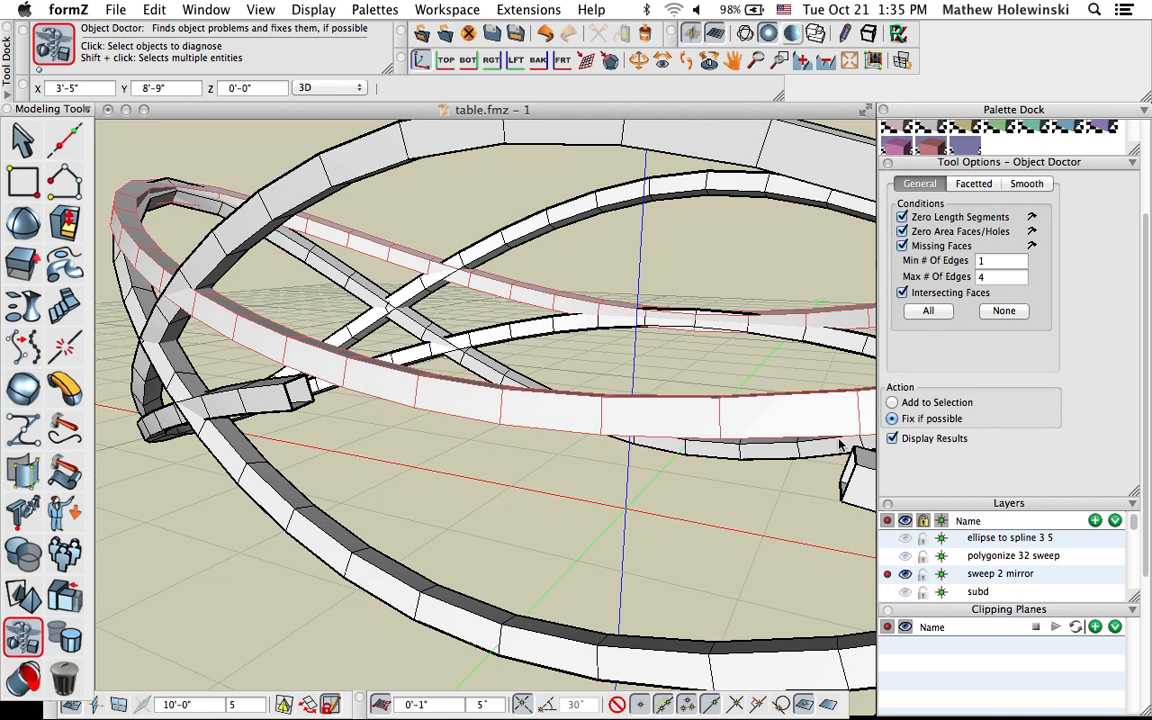
left_click(286, 402)
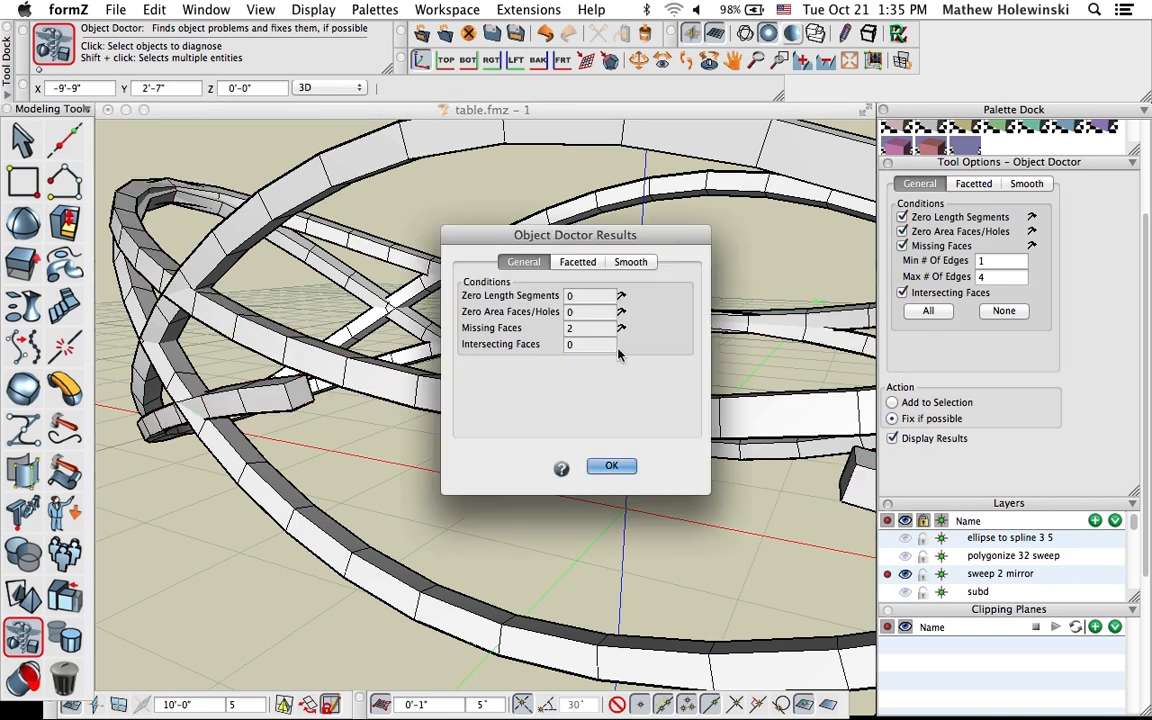
left_click(615, 468)
scroll(298, 398, "up", 2)
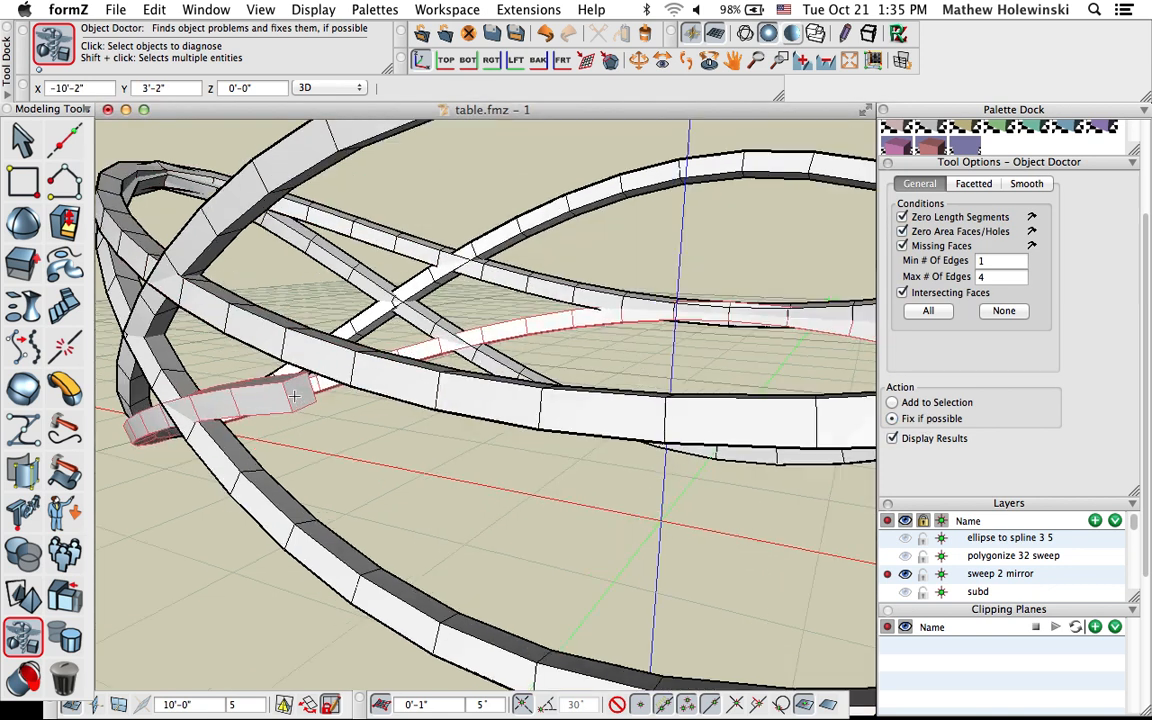
Union all the rings into a single object without keeping edges
scroll(298, 398, "down", 3)
middle_click_drag(396, 474, 298, 457)
middle_click_drag(573, 460, 424, 468)
scroll(420, 468, "down", 3)
scroll(419, 468, "up", 2)
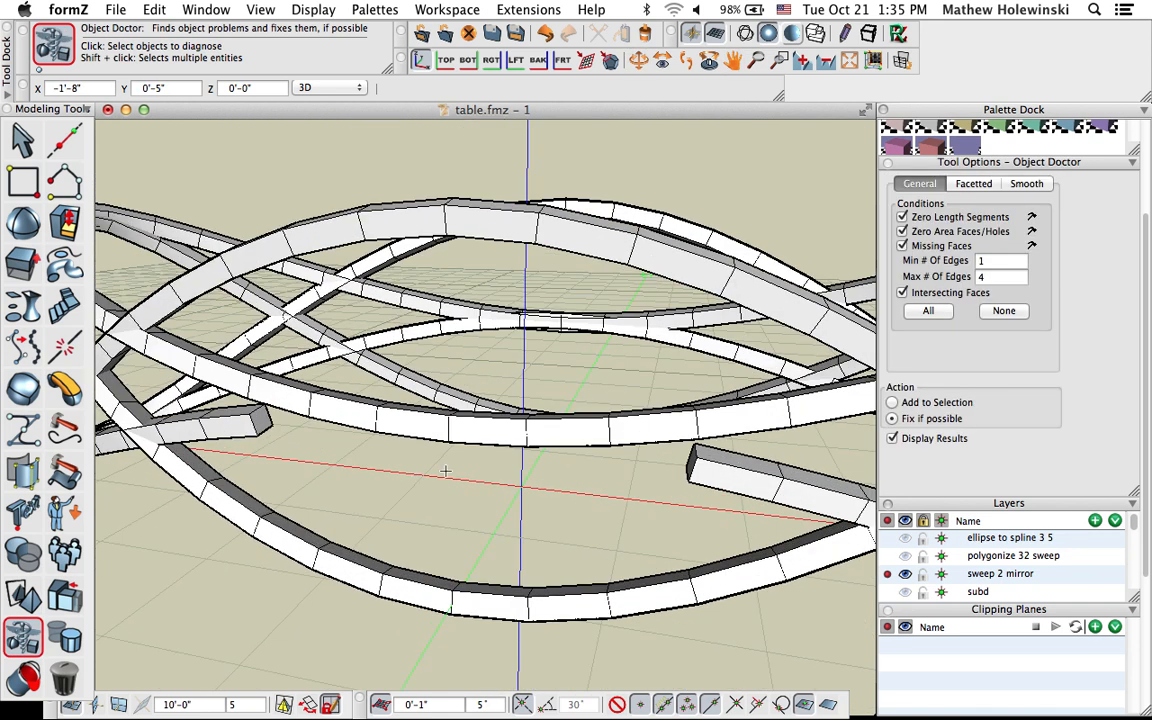
key("super+a")
left_click(30, 563)
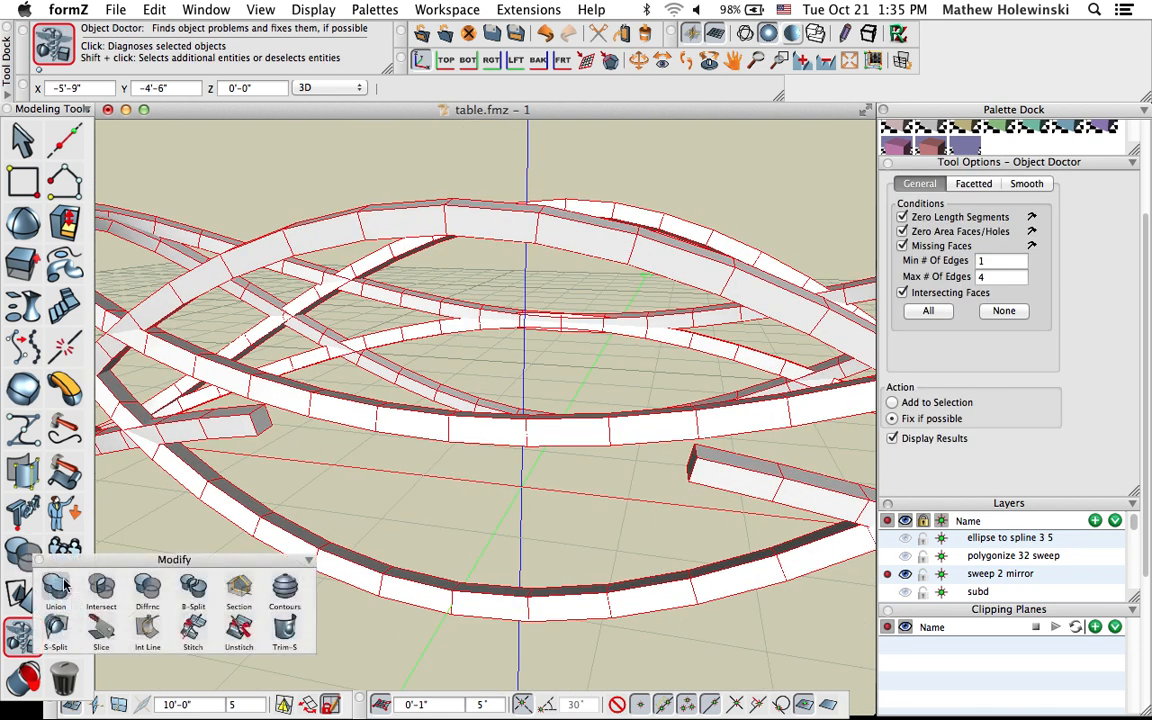
left_click(56, 590)
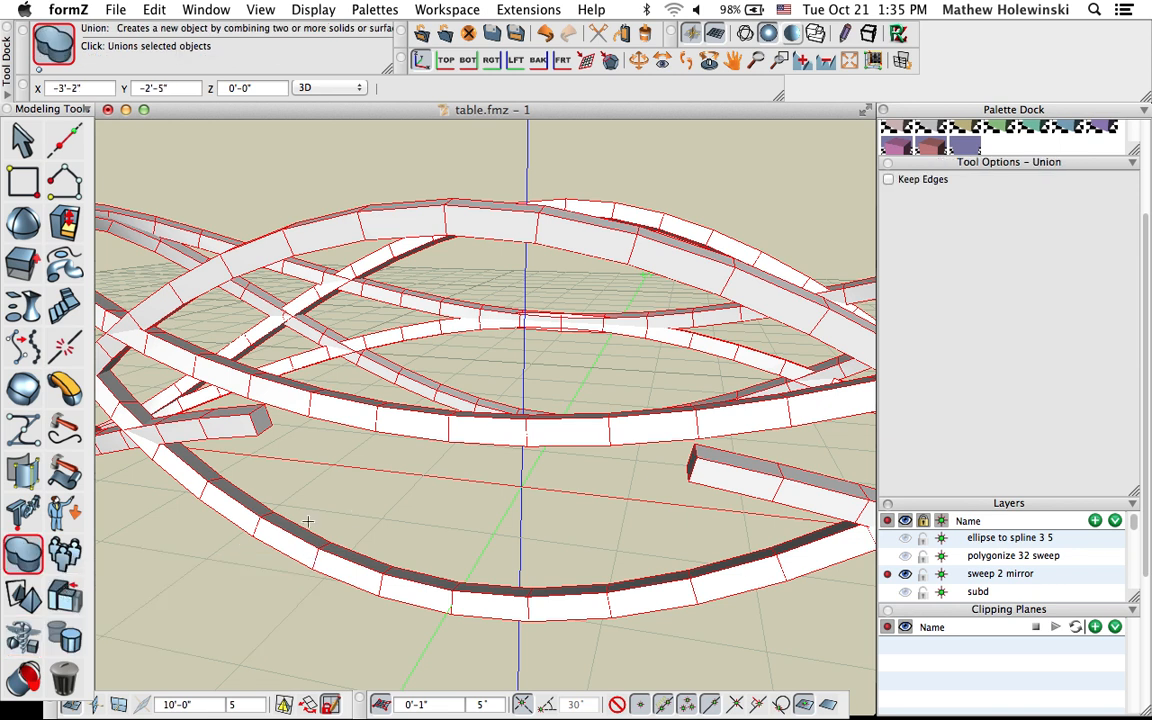
left_click(351, 517)
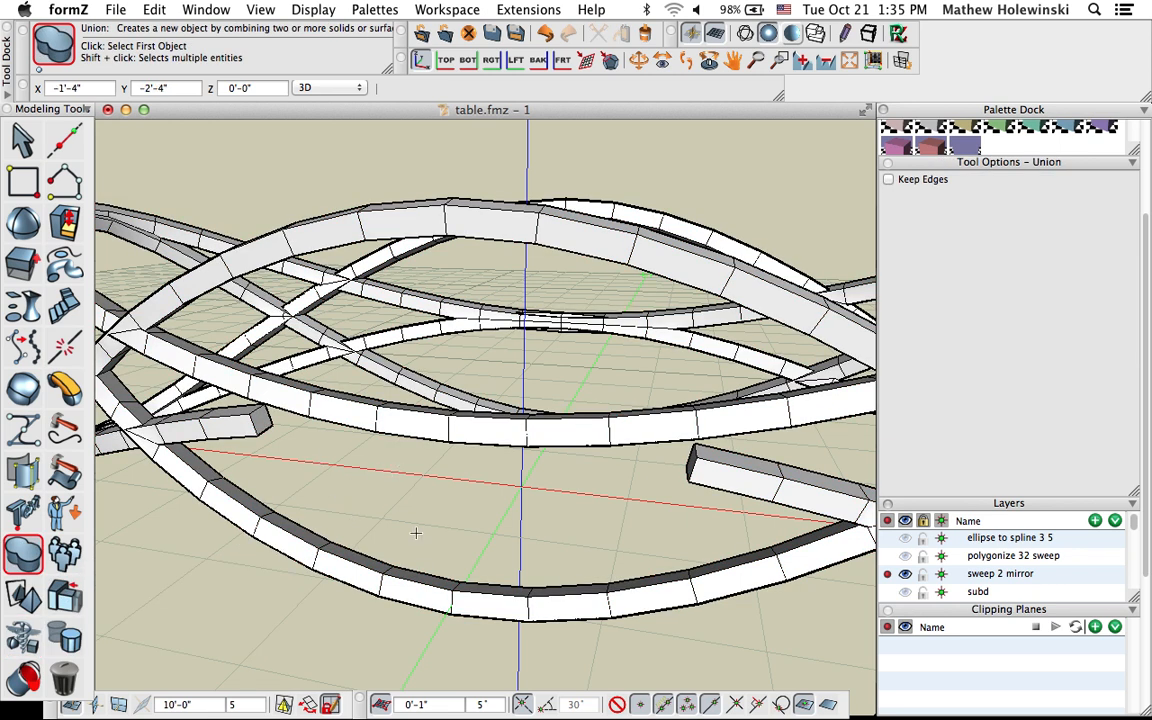
Convert the unioned ring object into a subdivision surface with 3 iterations, and inspect the smoothed junctions
middle_click_drag(426, 532, 419, 532)
key("super+a")
left_click(24, 393)
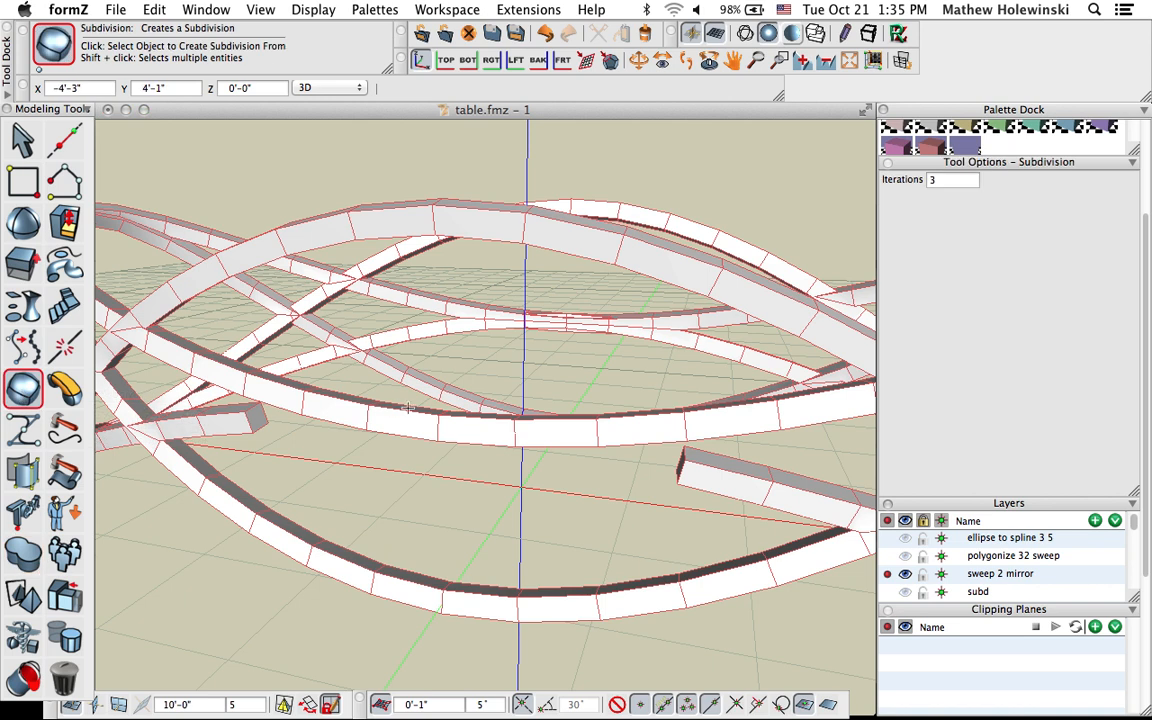
left_click(24, 140)
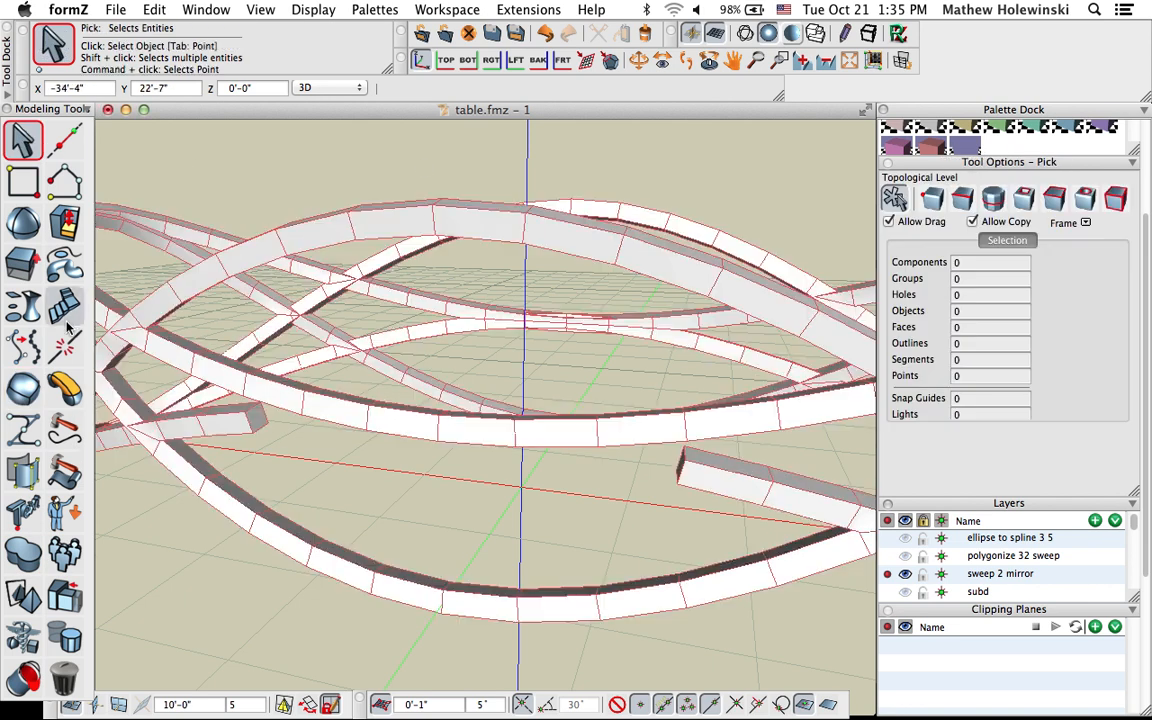
left_click(24, 392)
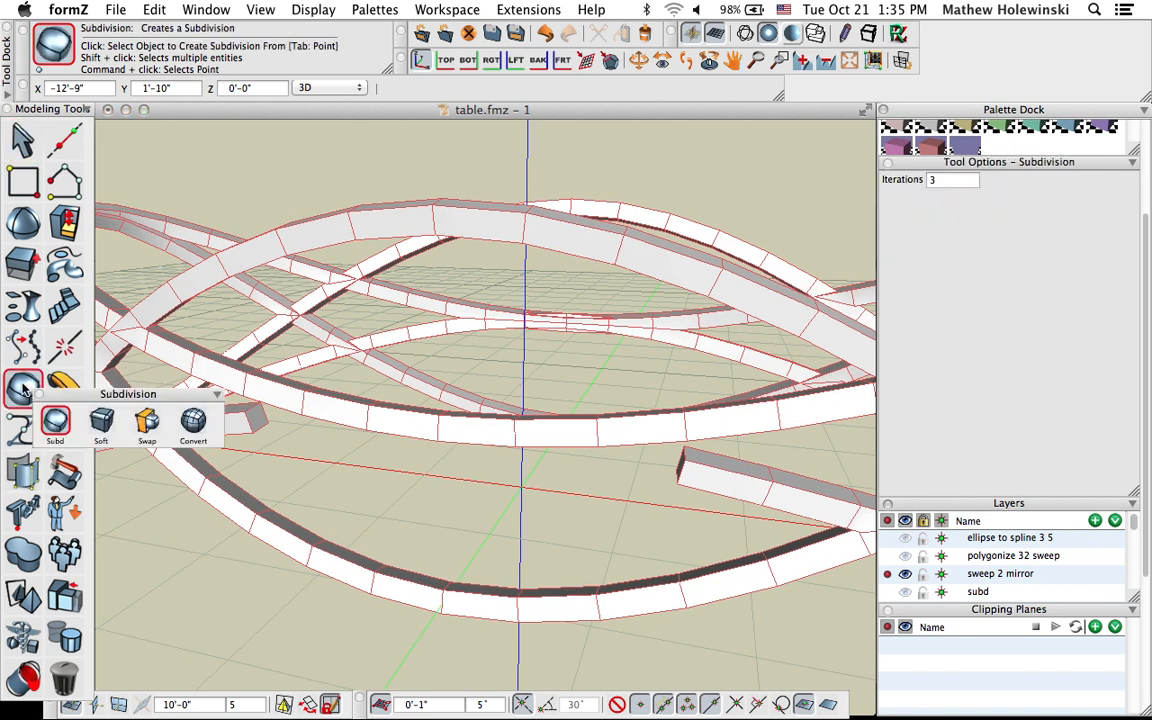
left_click(392, 418)
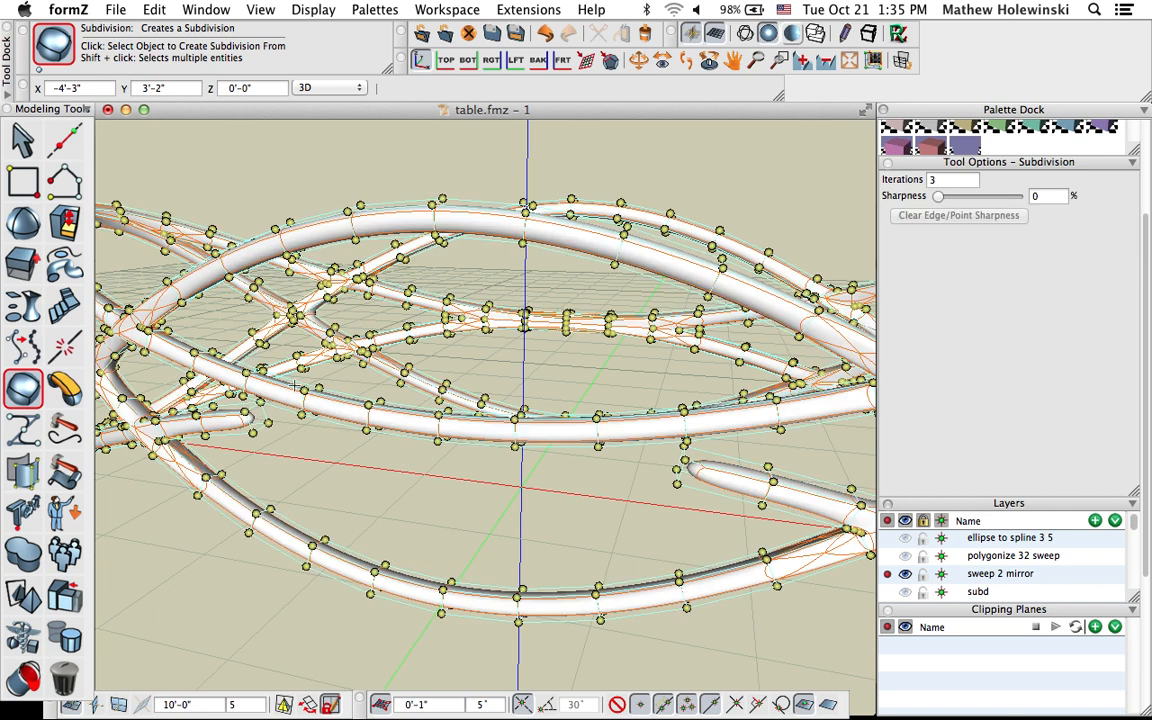
left_click(20, 139)
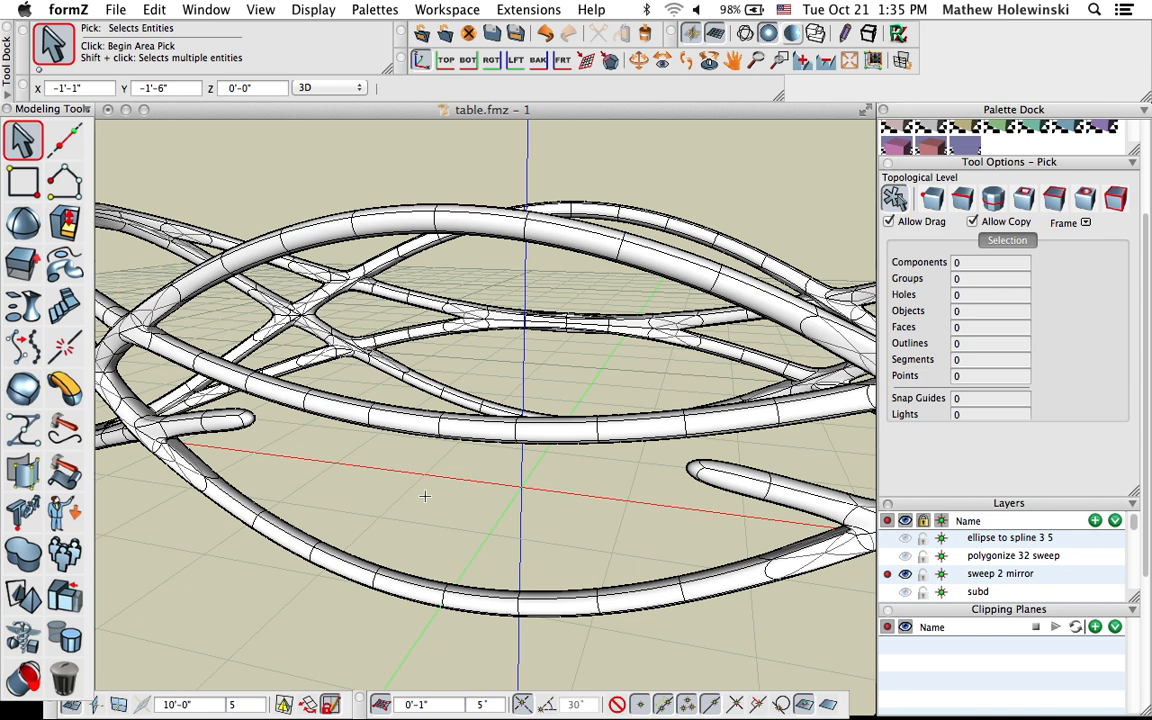
scroll(362, 483, "up", 2)
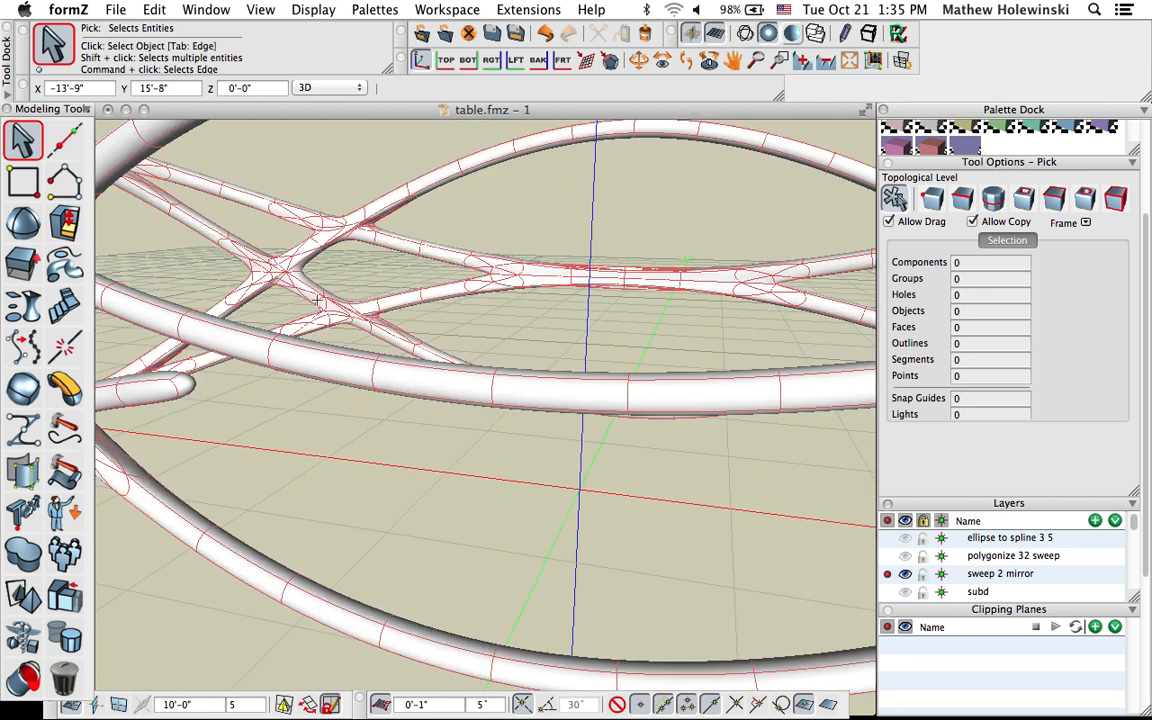
Bridge one open end of the cut mirrored ring to the adjacent front ring face with a Subdivision Bridge twist of 3
scroll(375, 473, "down", 1)
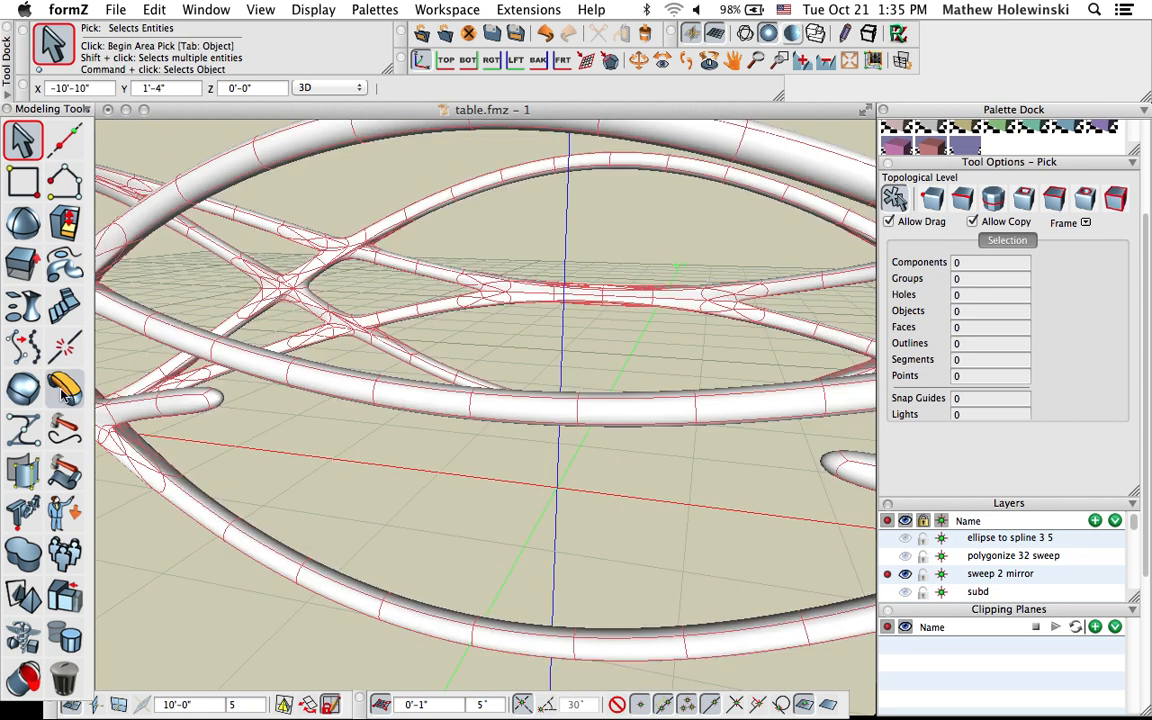
left_click(64, 388)
middle_click_drag(259, 462, 421, 309)
left_click(414, 289)
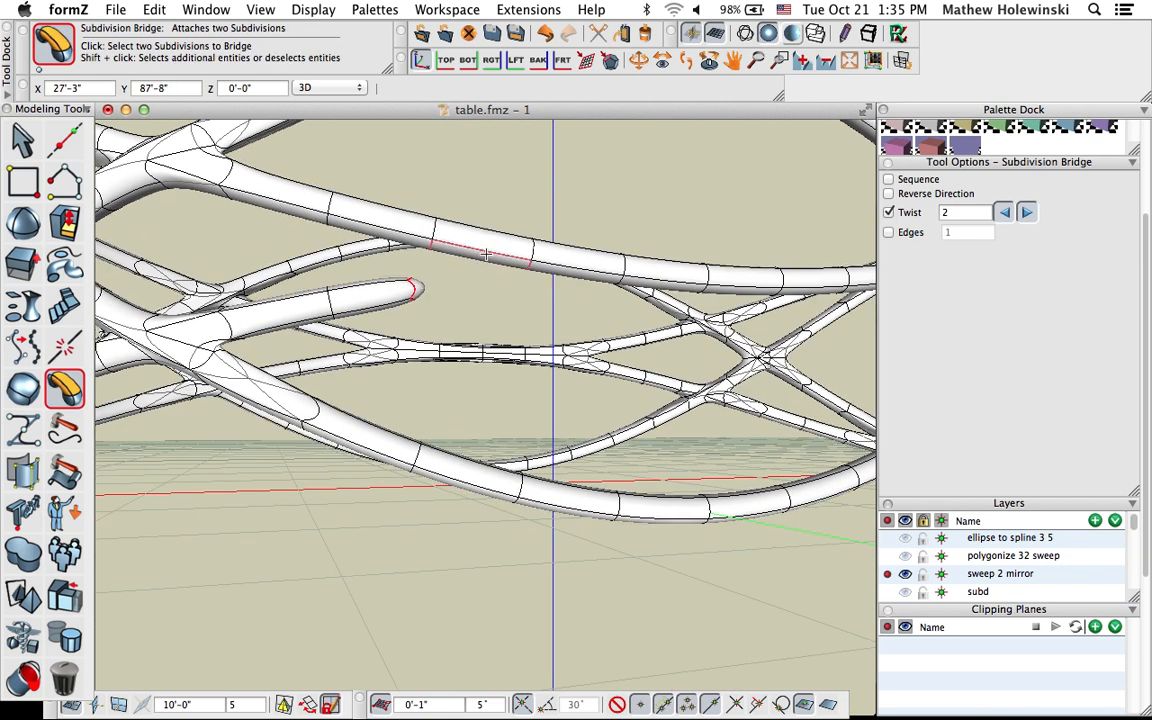
left_click(479, 272)
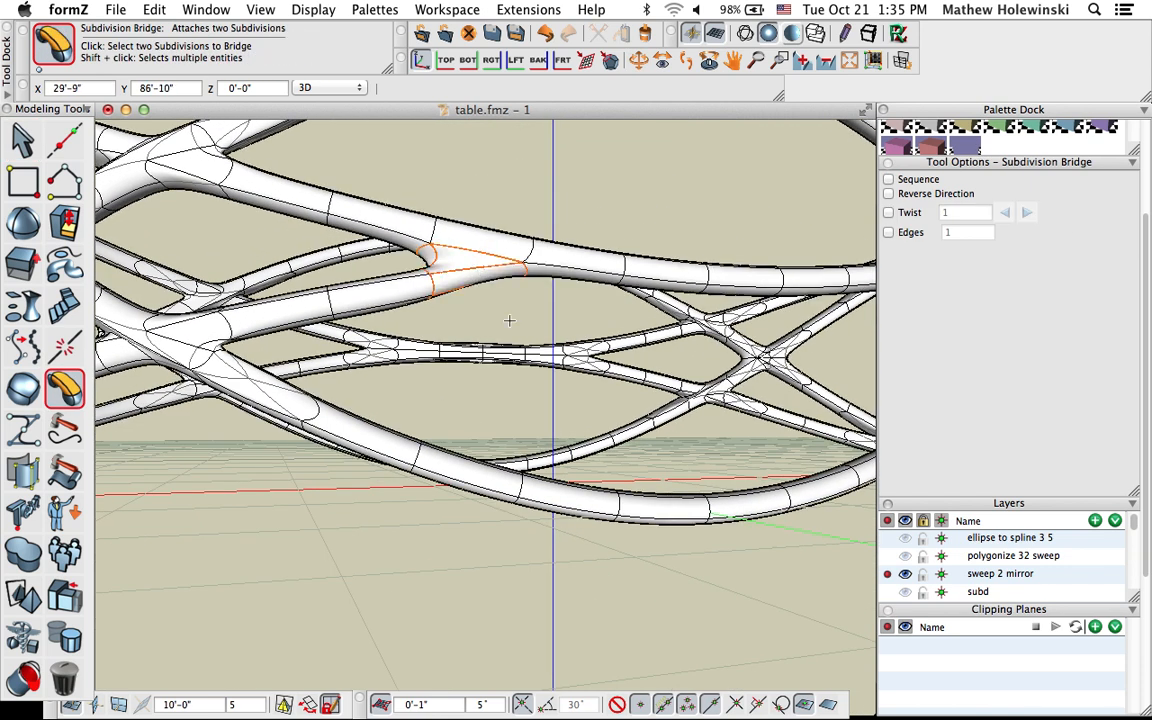
middle_click_drag(561, 318, 620, 300)
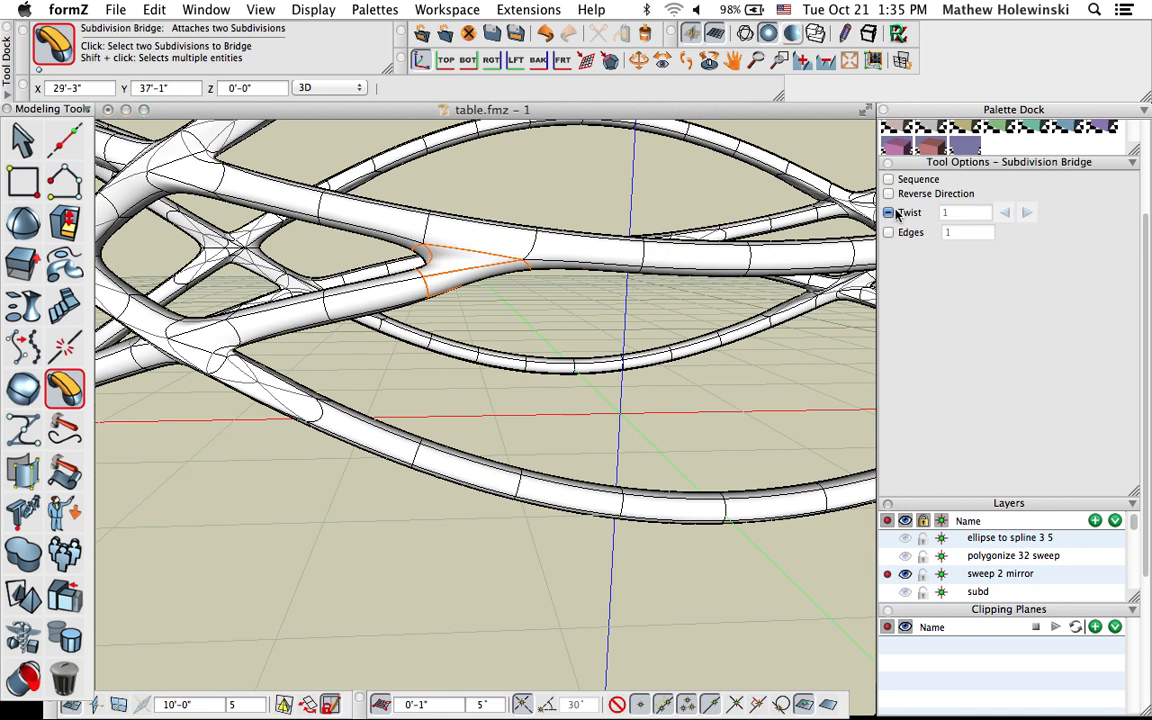
left_click(1026, 213)
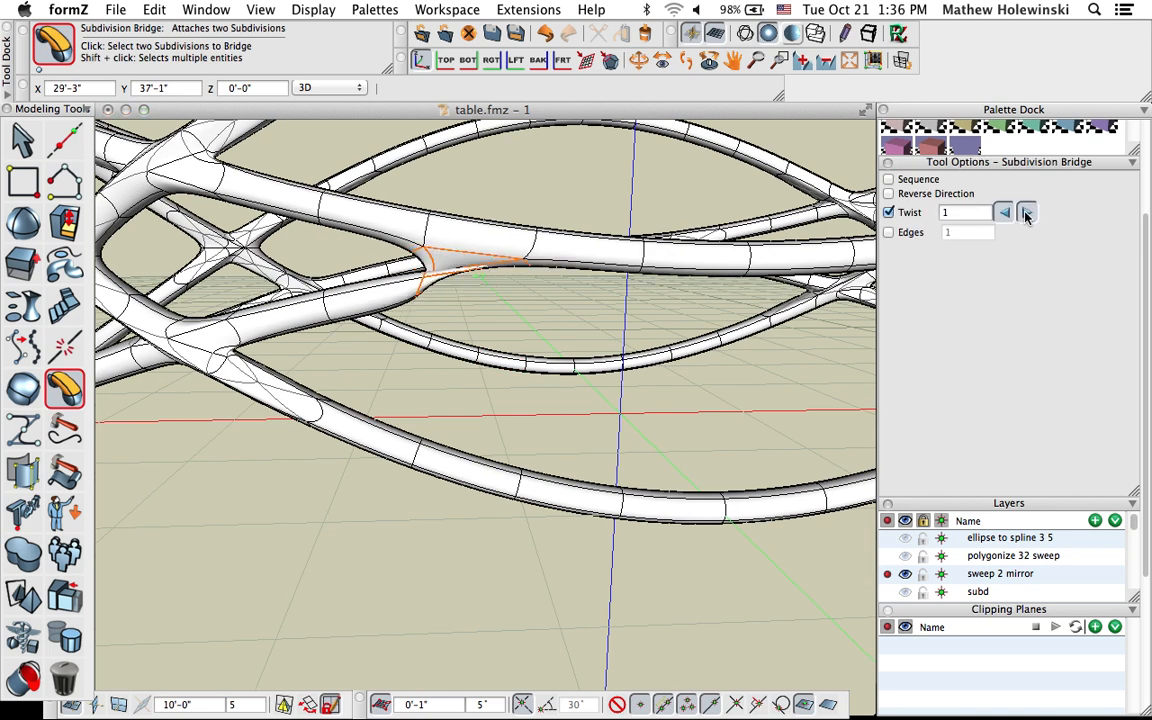
left_click(1026, 213)
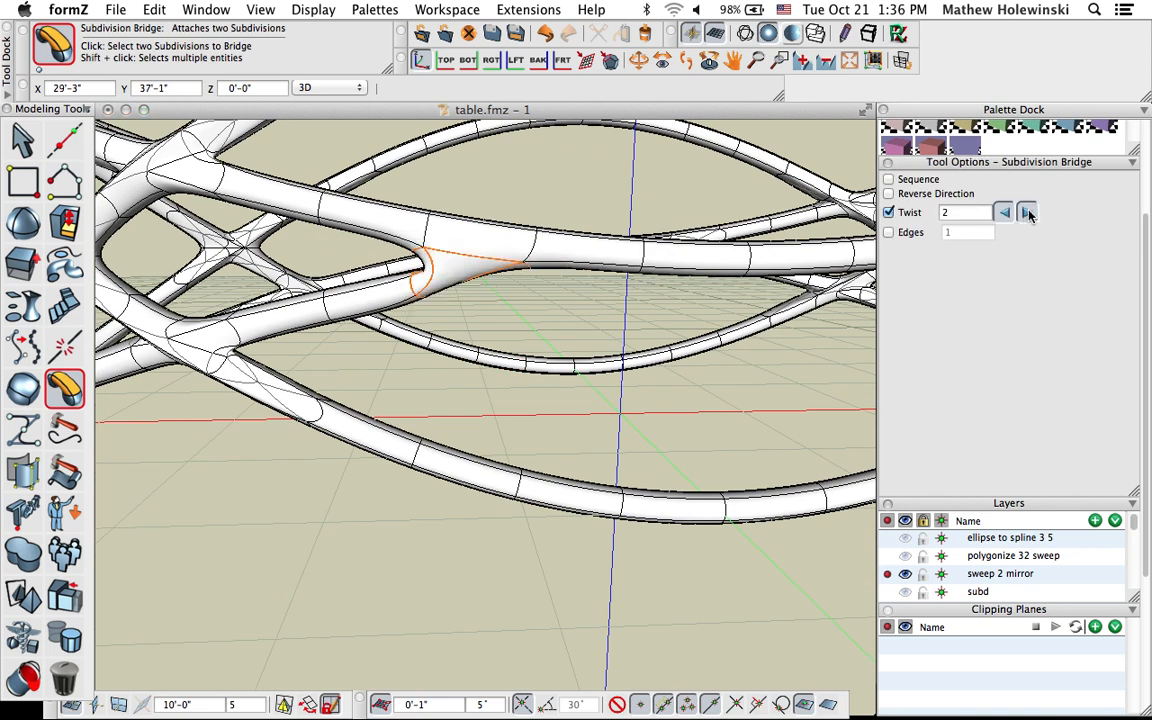
left_click(1027, 213)
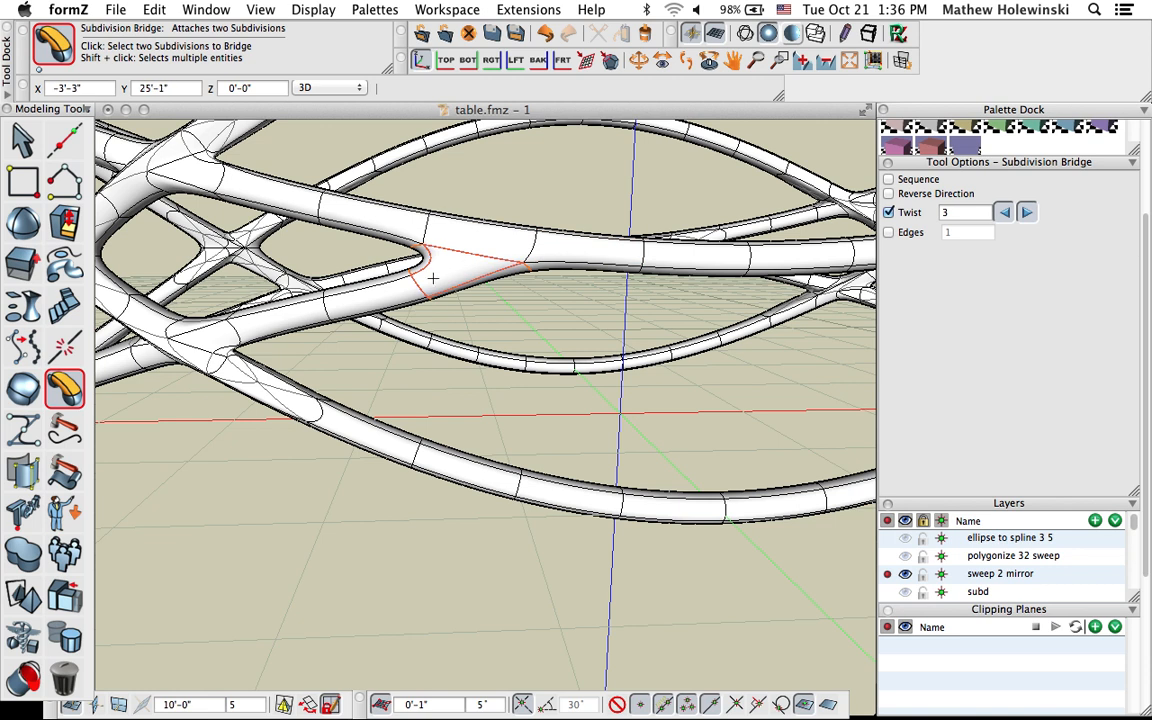
Bridge the opposite open end of the cut ring to the underside of the front ring with a twist of 2
middle_click_drag(628, 352, 389, 397)
middle_click_drag(573, 432, 466, 424)
middle_click_drag(600, 423, 430, 453)
middle_click_drag(537, 383, 591, 405)
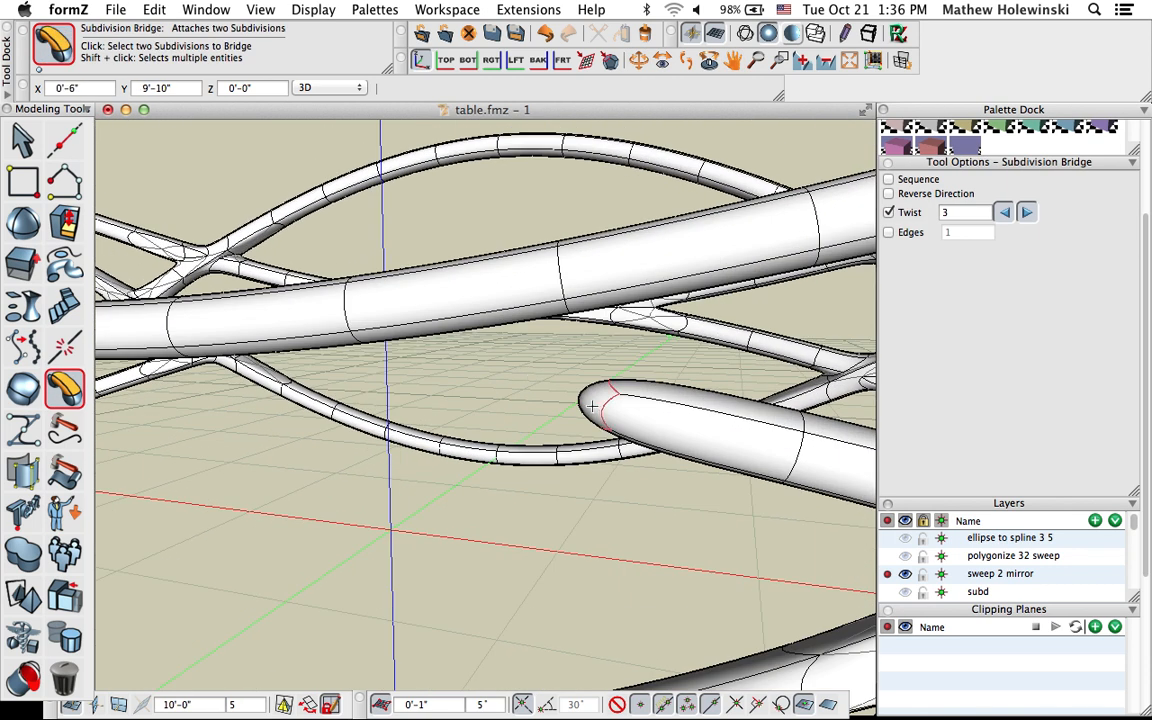
left_click(592, 405)
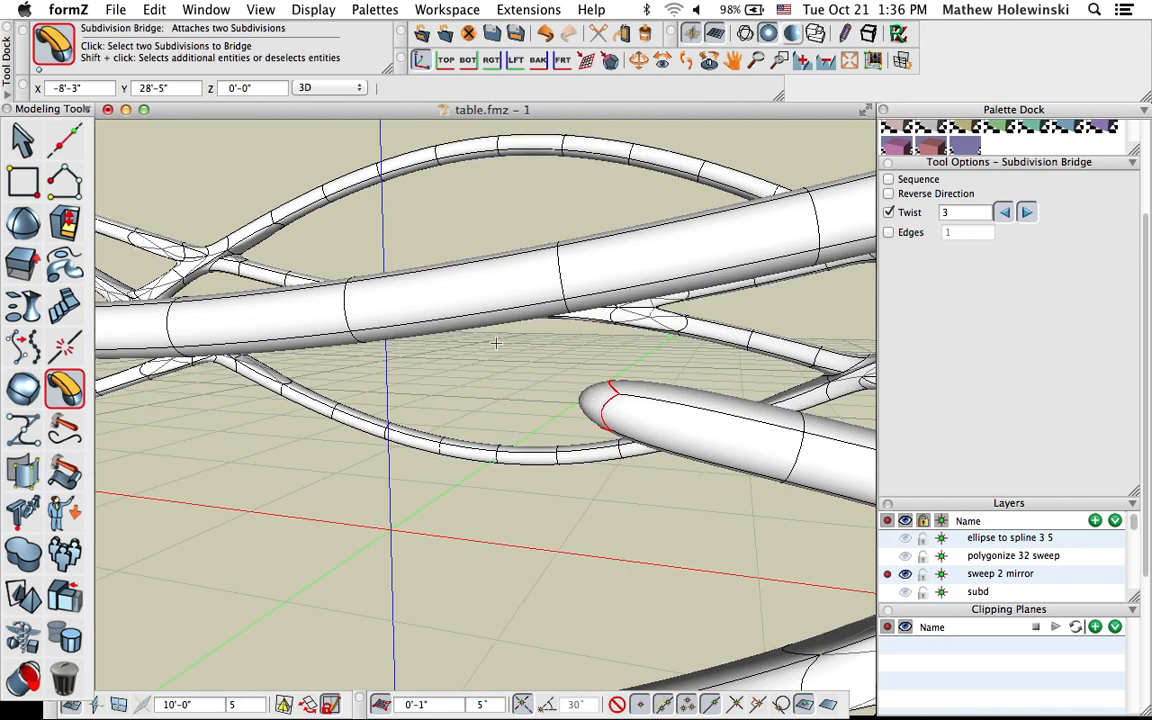
left_click(460, 406)
left_click(889, 213)
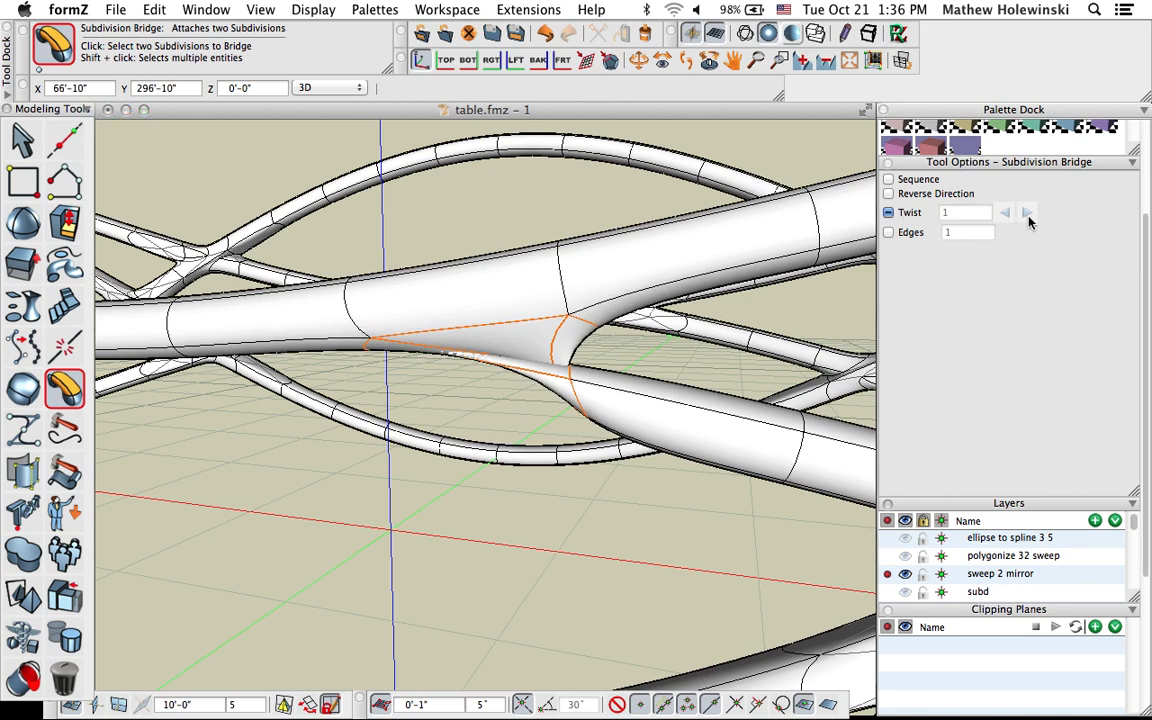
left_click(1026, 213)
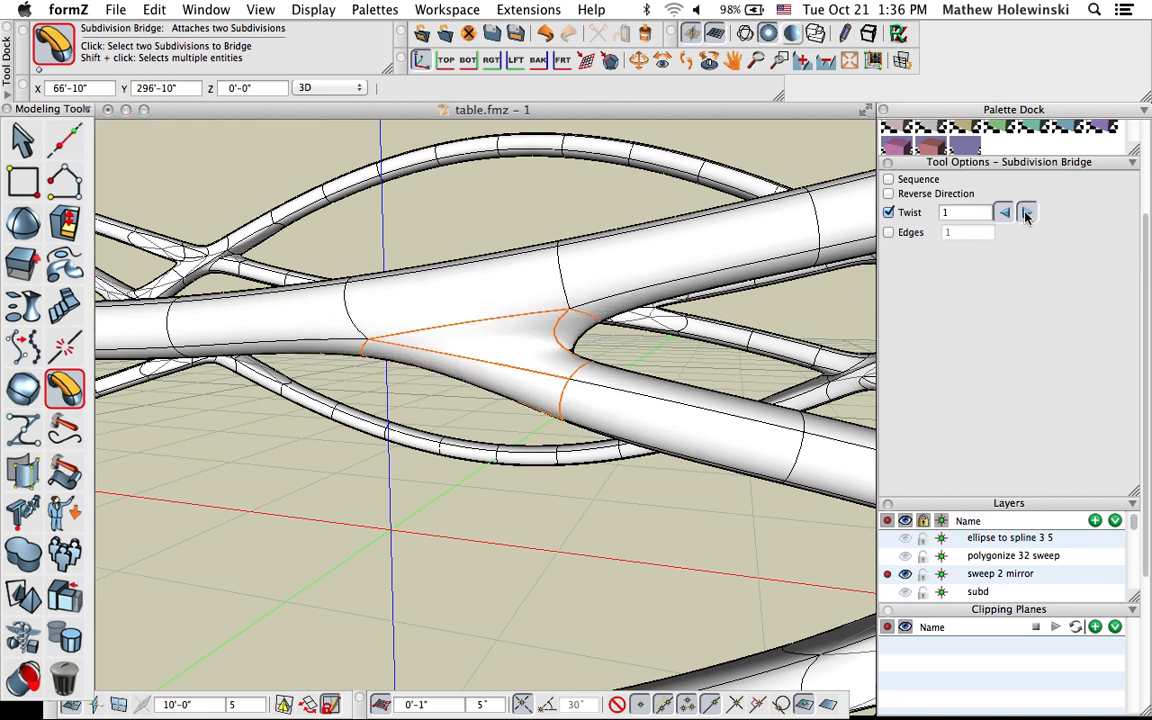
left_click(1026, 215)
Bridge the lower front ring to the joined middle ring between the two new junctions with an untwisted vertical web
scroll(577, 483, "down", 4)
middle_click_drag(577, 483, 693, 513)
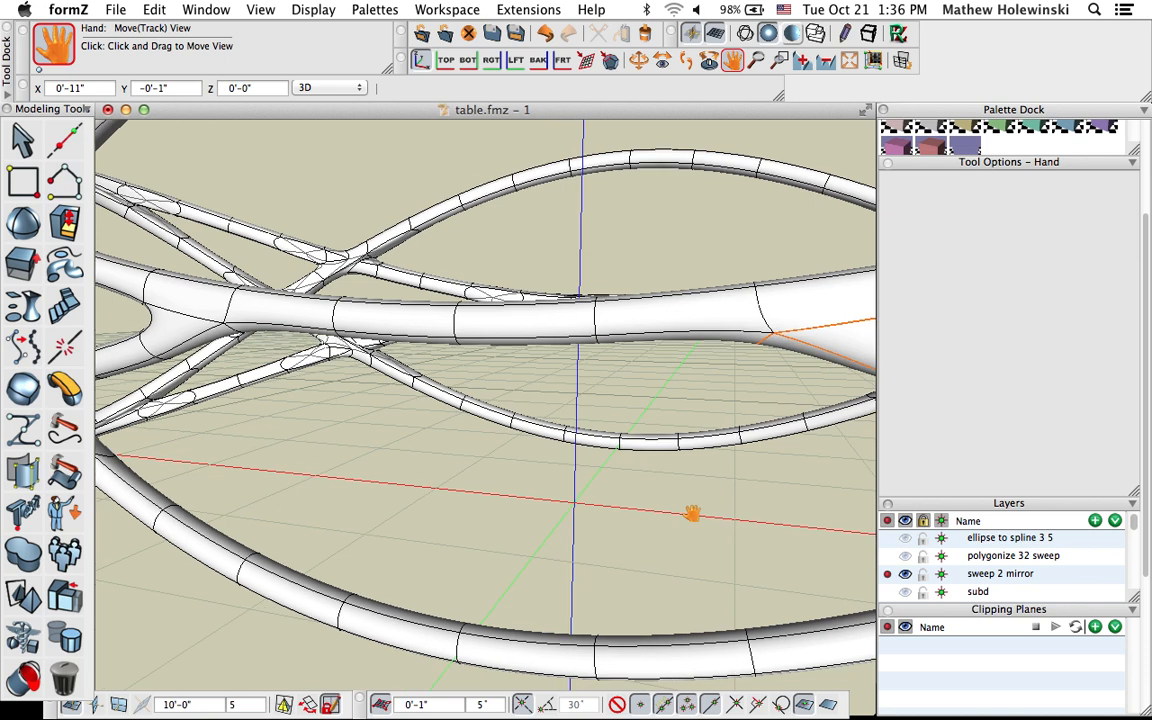
scroll(450, 459, "down", 3)
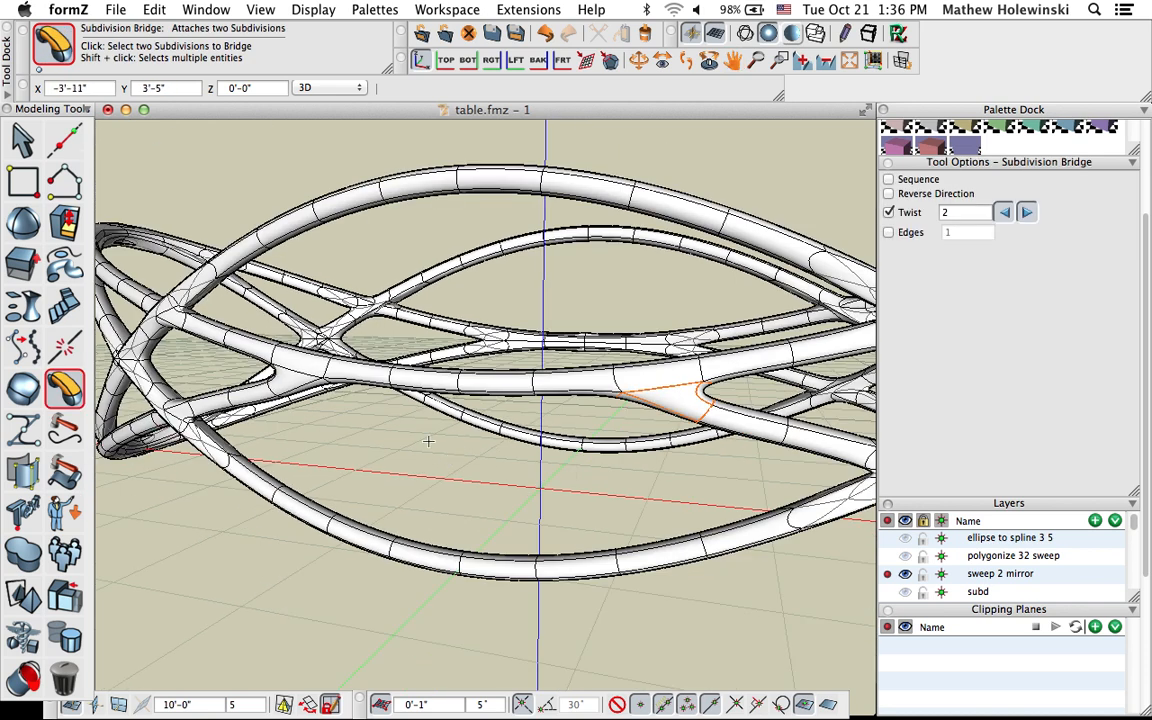
middle_click_drag(384, 415, 411, 476, "shift")
scroll(418, 480, "up", 5)
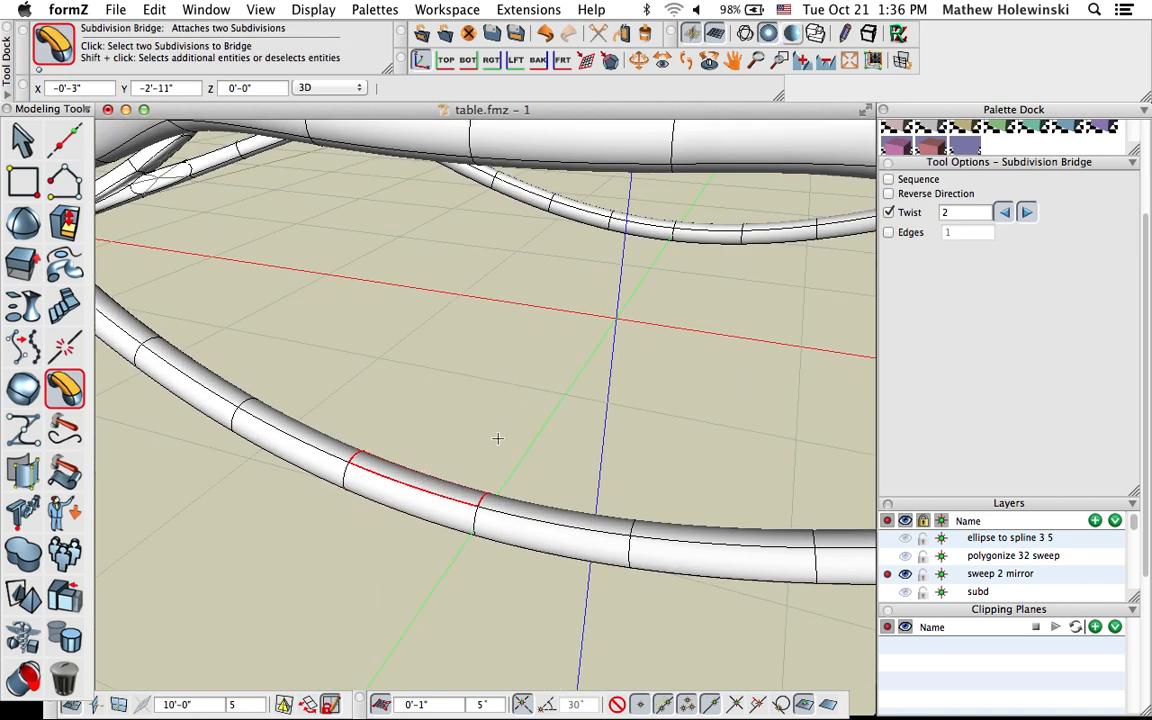
middle_click_drag(490, 437, 397, 413, "shift")
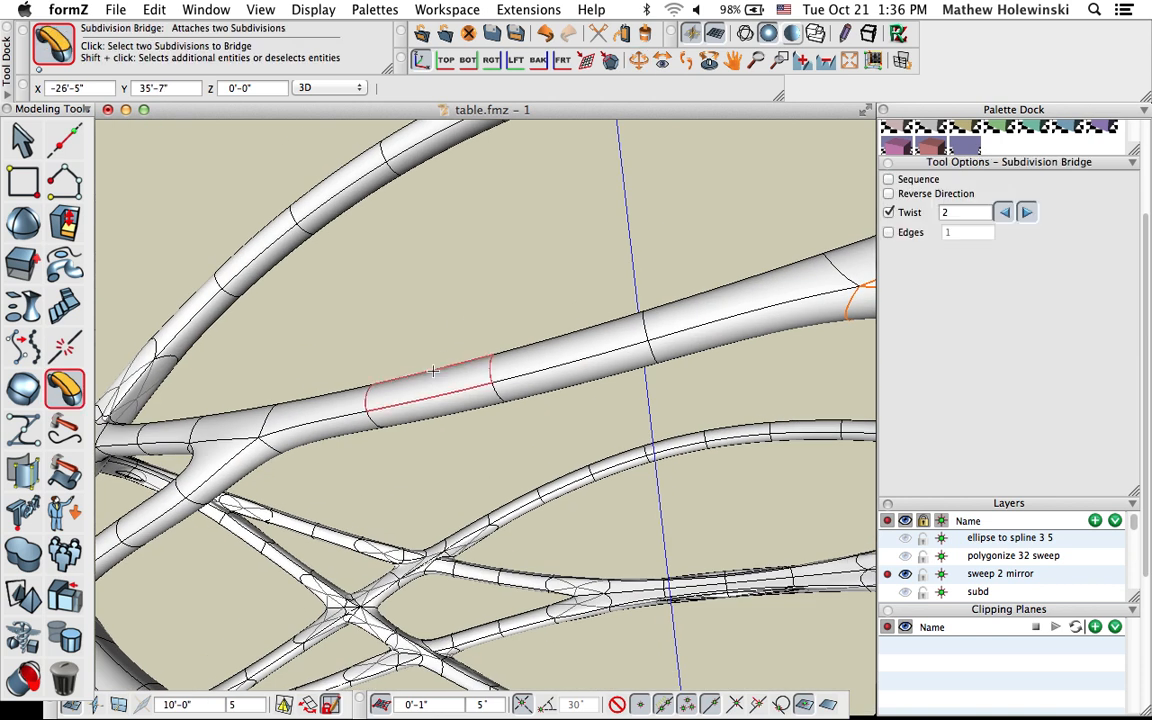
left_click(401, 411)
scroll(387, 398, "down", 5)
middle_click_drag(387, 398, 488, 452, "shift")
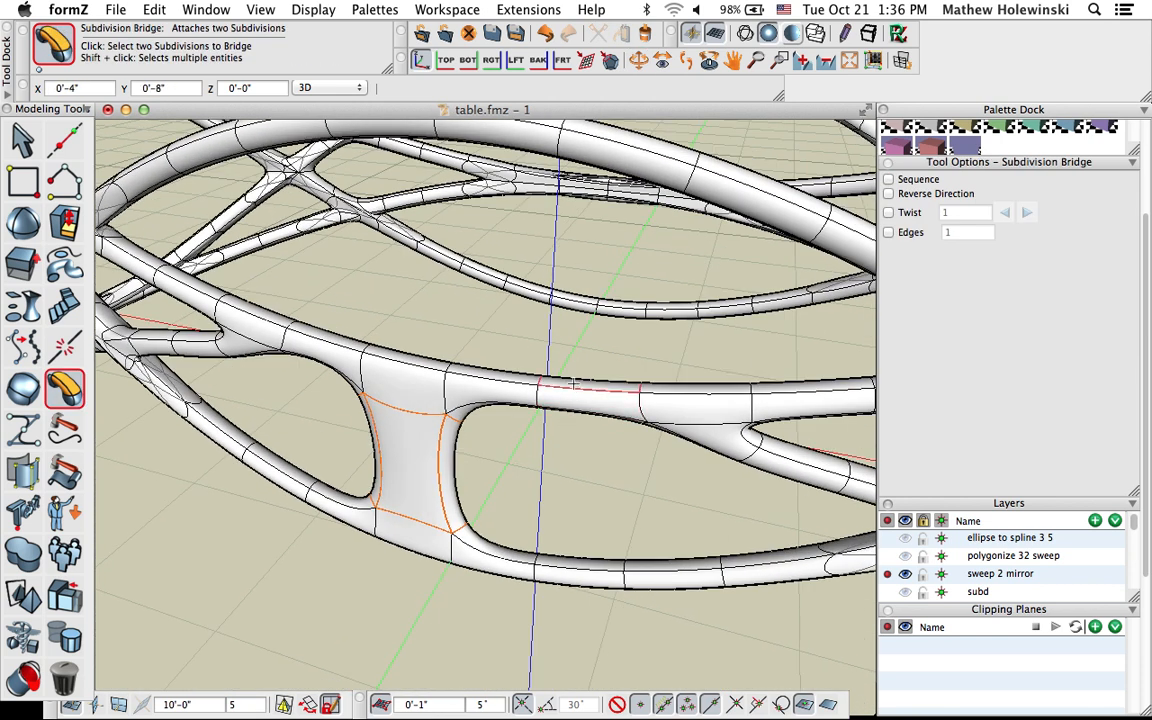
Bridge the joined middle ring to the upper front ring with an untwisted diagonal web
middle_click_drag(573, 403, 406, 200, "shift")
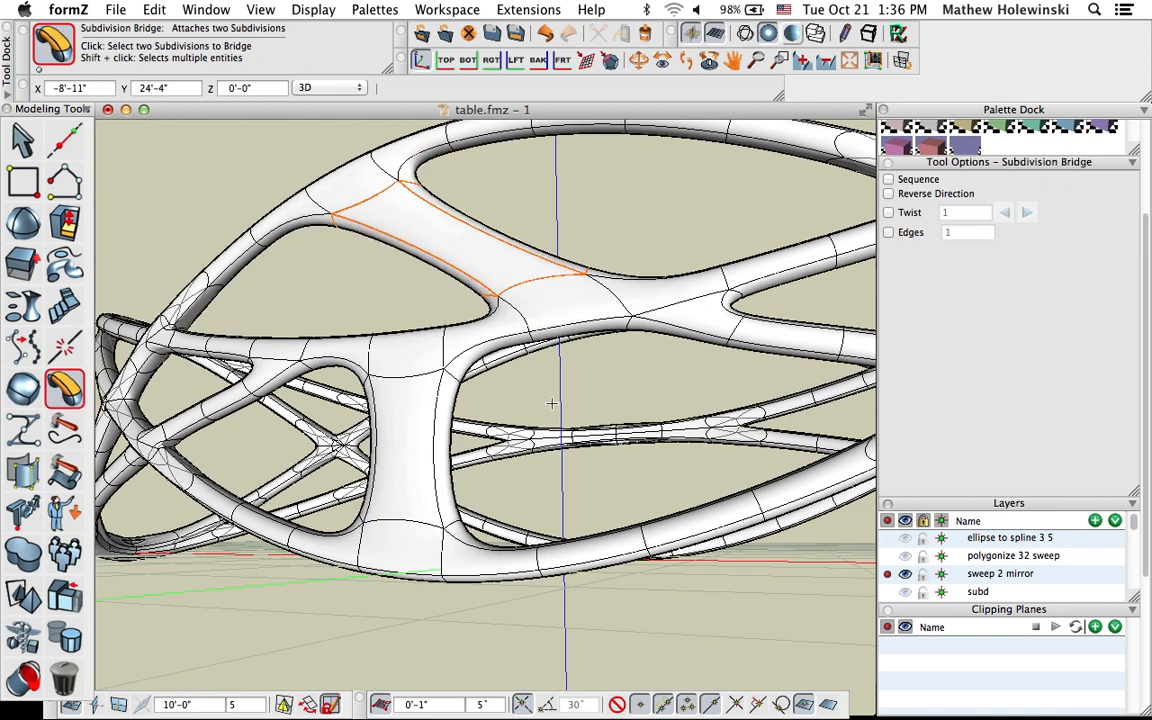
middle_click_drag(550, 403, 576, 528, "shift")
scroll(345, 368, "down", 5)
scroll(269, 338, "up", 2)
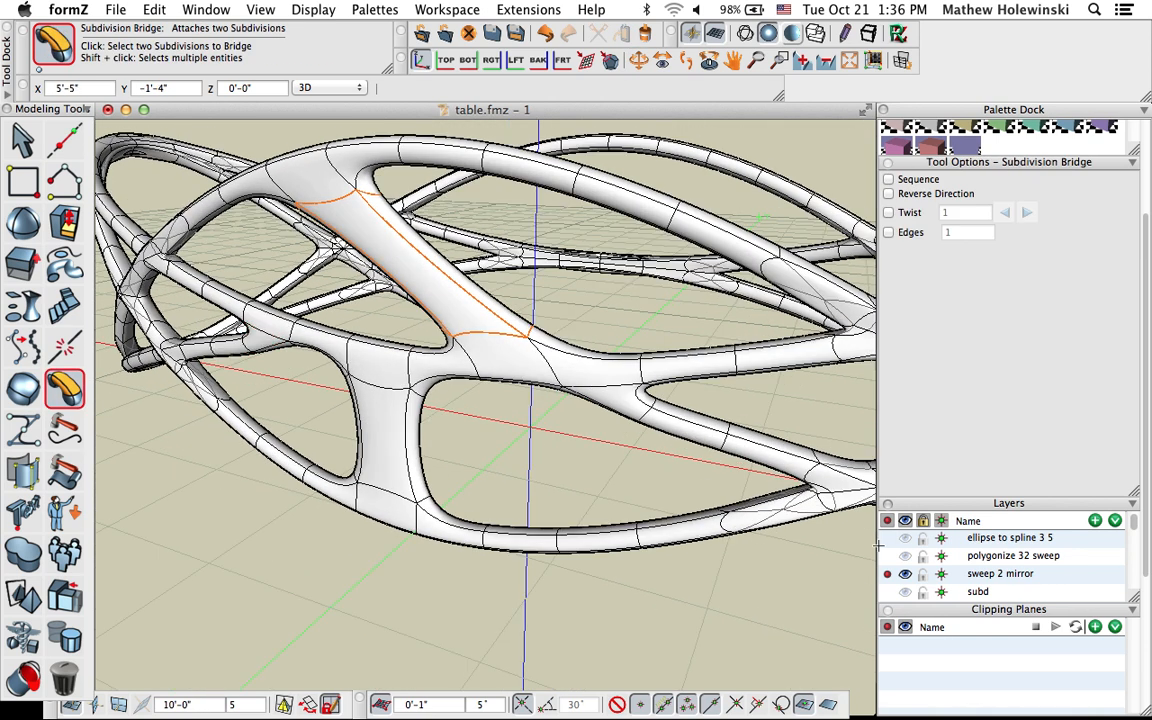
Make subd the active visible layer in place of sweep 2 mirror, and display its base smoothly shaded without edge lines
left_click(889, 592)
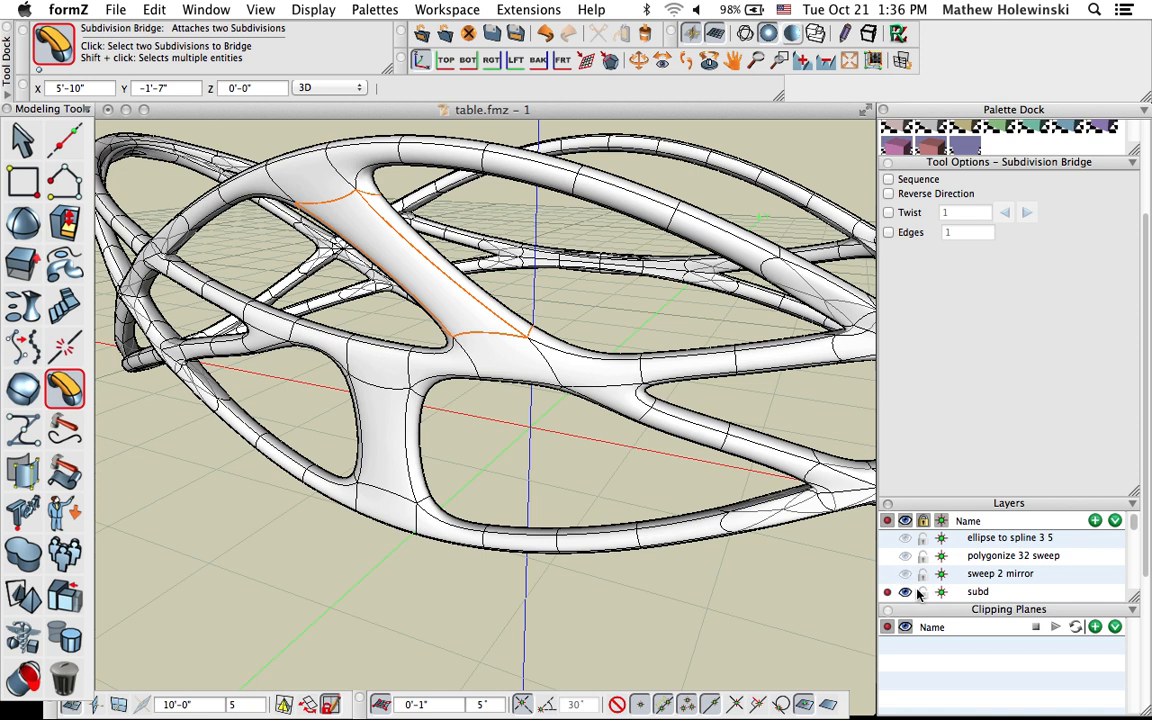
scroll(543, 473, "down", 5)
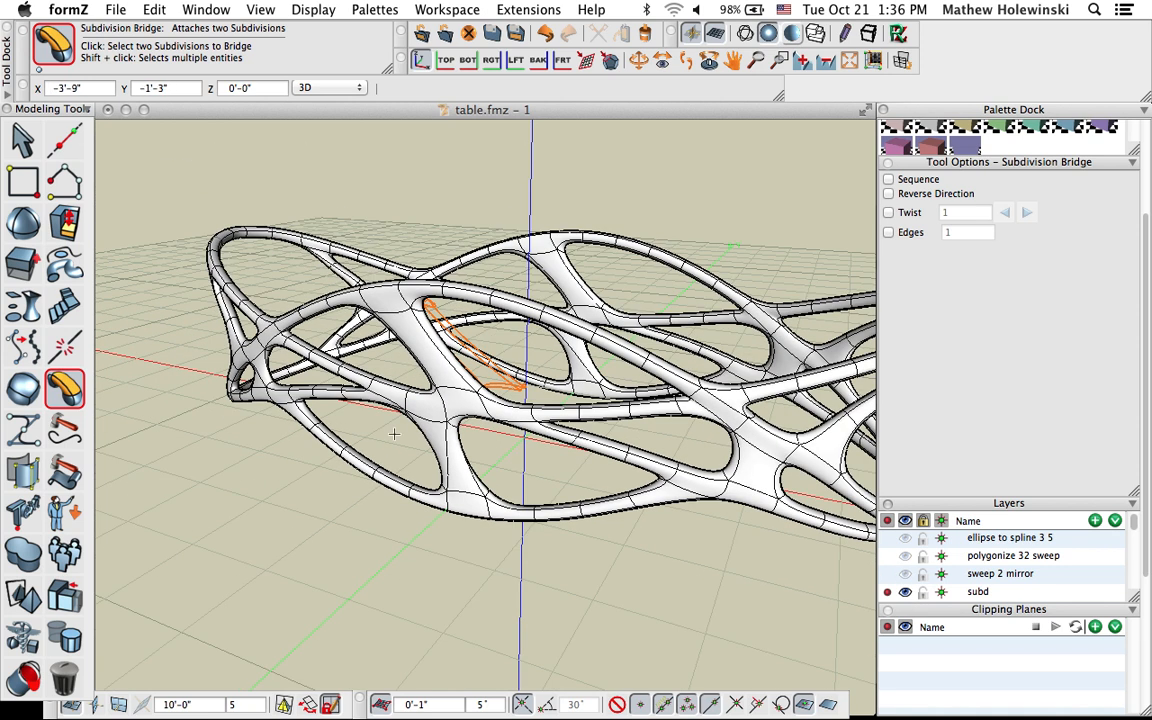
middle_click_drag(393, 432, 350, 424, "shift")
left_click(26, 141)
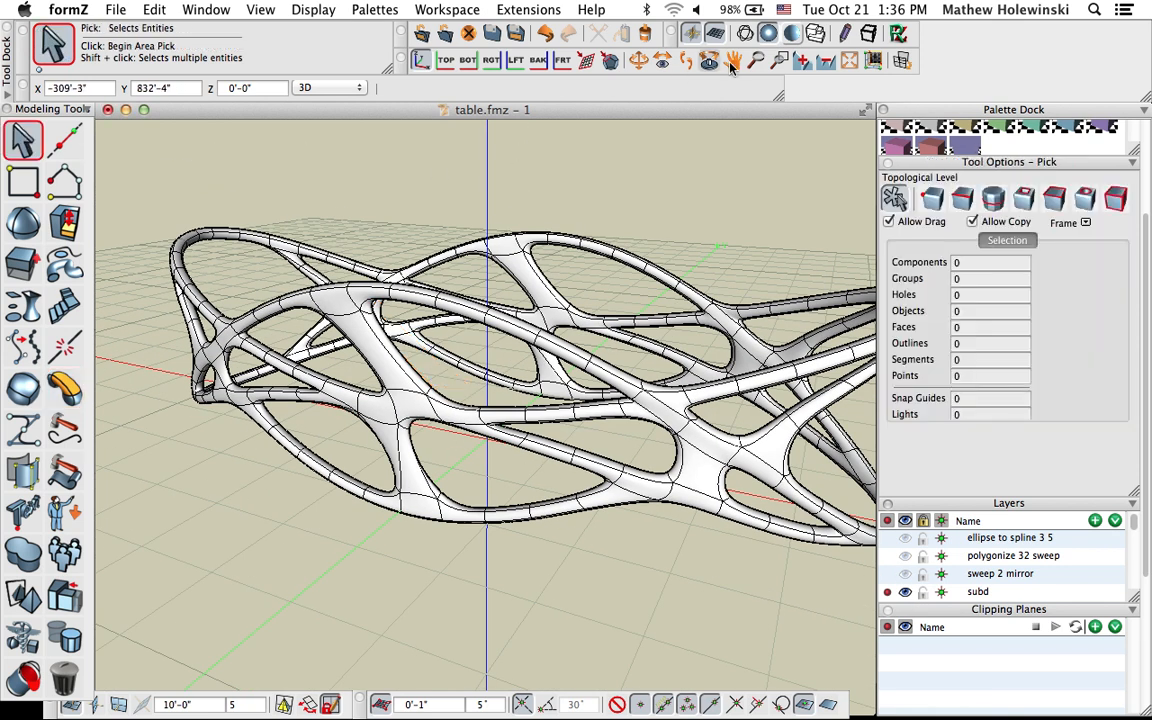
middle_click_drag(597, 386, 533, 379)
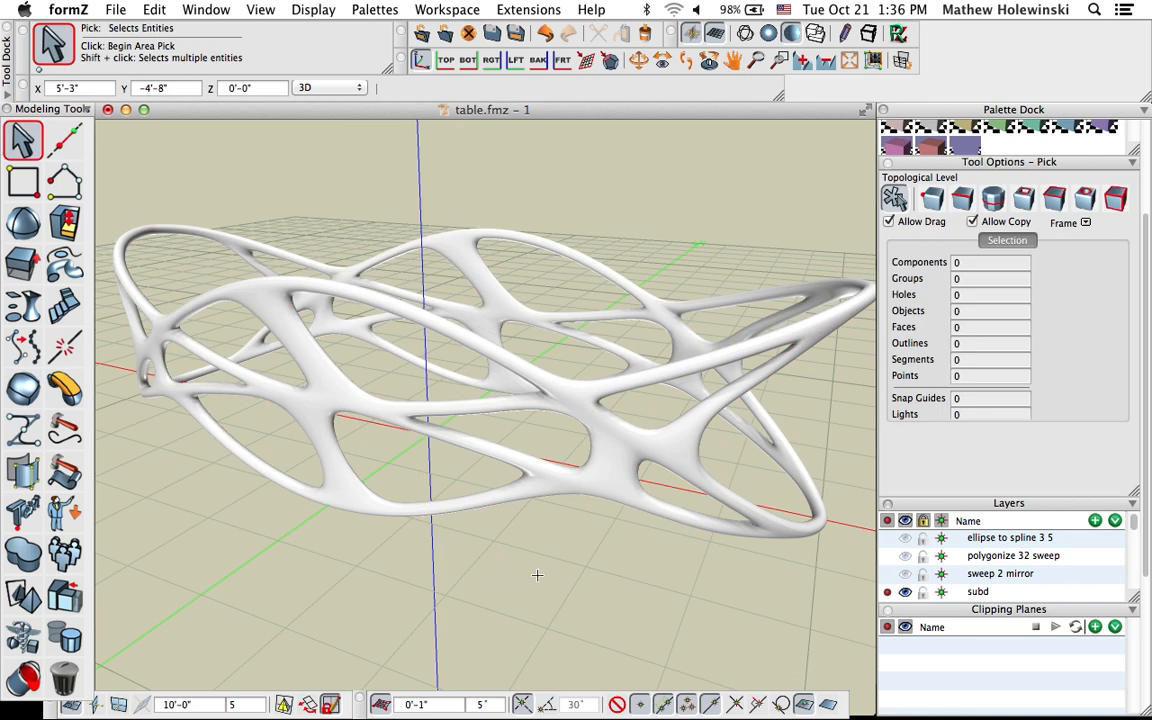
mouse_move(537, 575)
middle_mouse_down("shift")
mouse_move(689, 578)
mouse_move(518, 593)
mouse_move(465, 553)
mouse_move(571, 560)
mouse_move(542, 602)
mouse_move(548, 544)
mouse_move(527, 584)
mouse_move(551, 593)
mouse_move(473, 648)
mouse_move(311, 545)
mouse_move(473, 643)
mouse_move(592, 593)
mouse_move(535, 589)
mouse_move(506, 571)
mouse_move(540, 586)
middle_mouse_up("shift")
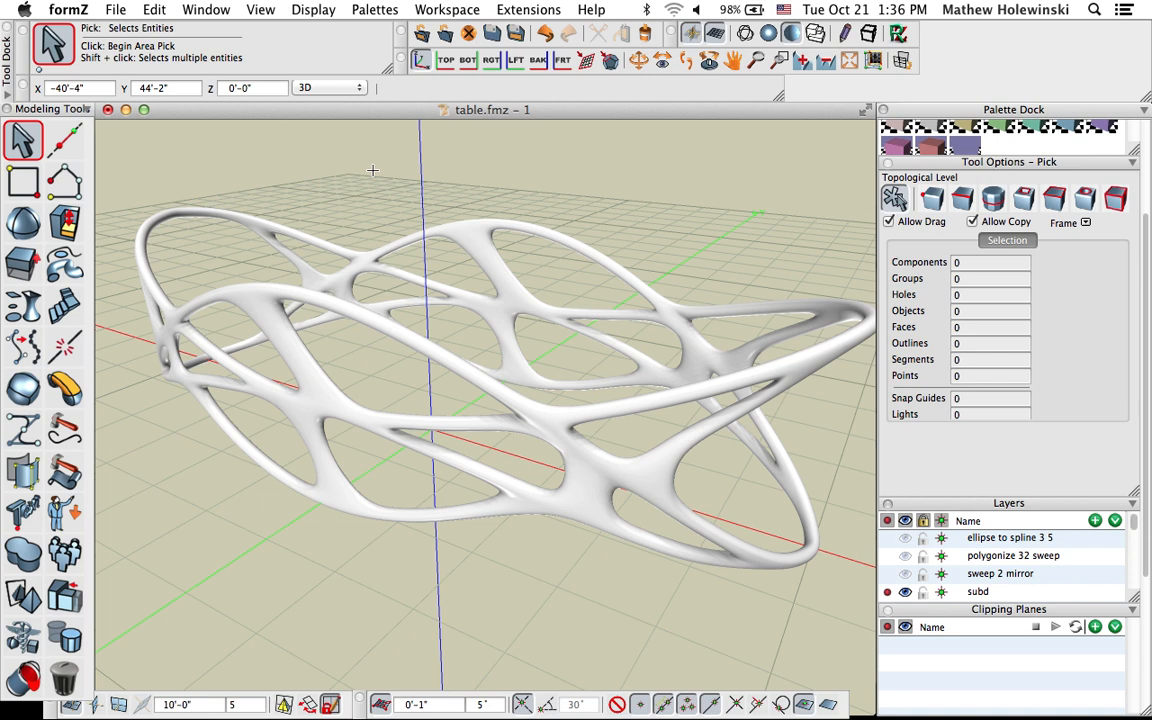
mouse_move(483, 609)
middle_mouse_down("shift")
mouse_move(509, 599)
mouse_move(478, 630)
middle_mouse_up("shift")
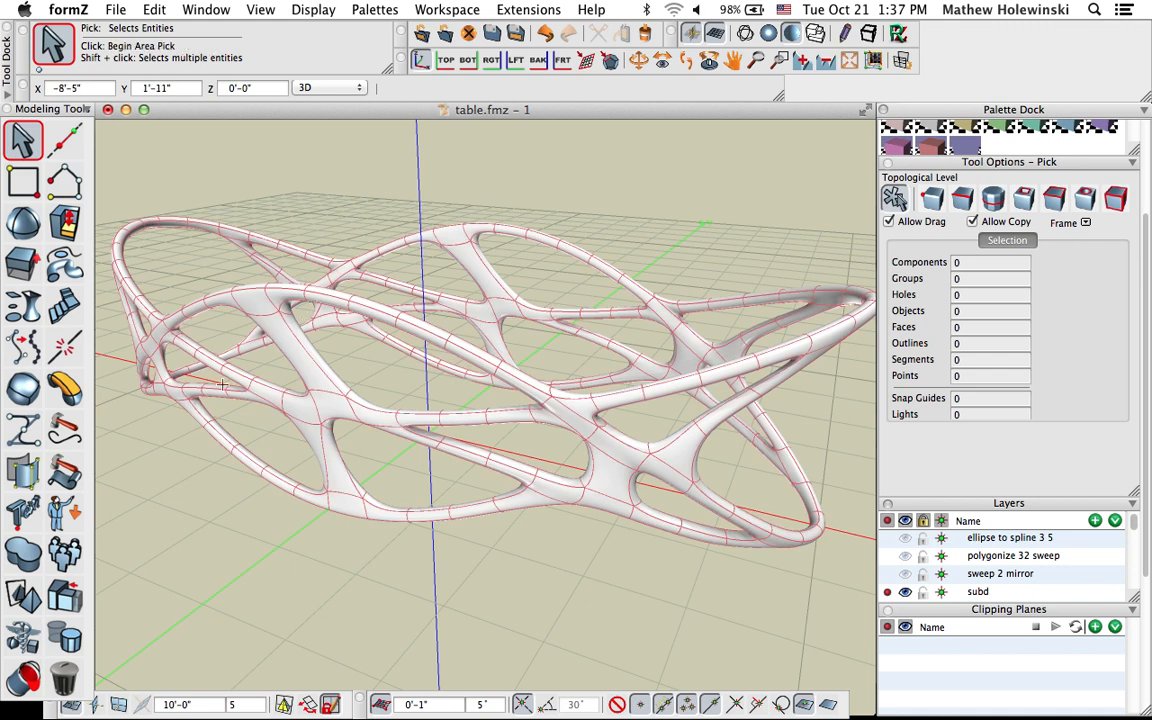
Open the base on the subd layer with the Subdivision tool and check its iterations and sharpness settings
left_click(23, 389)
left_click(191, 424)
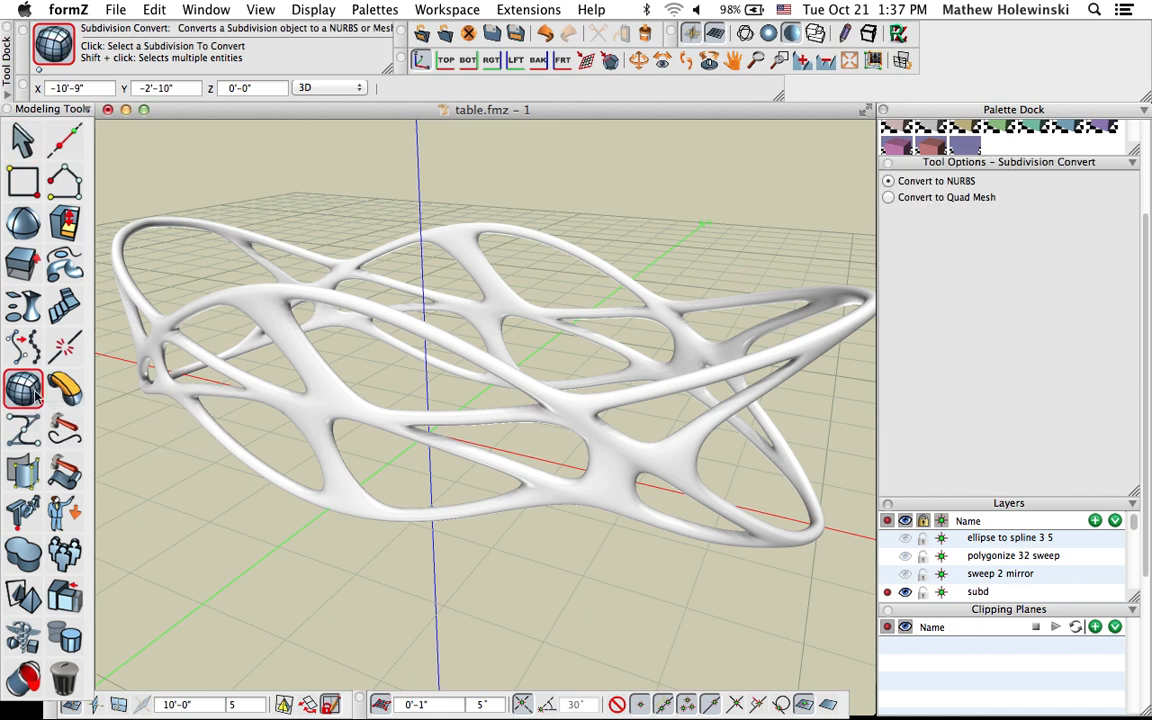
left_click(23, 389)
left_click(56, 421)
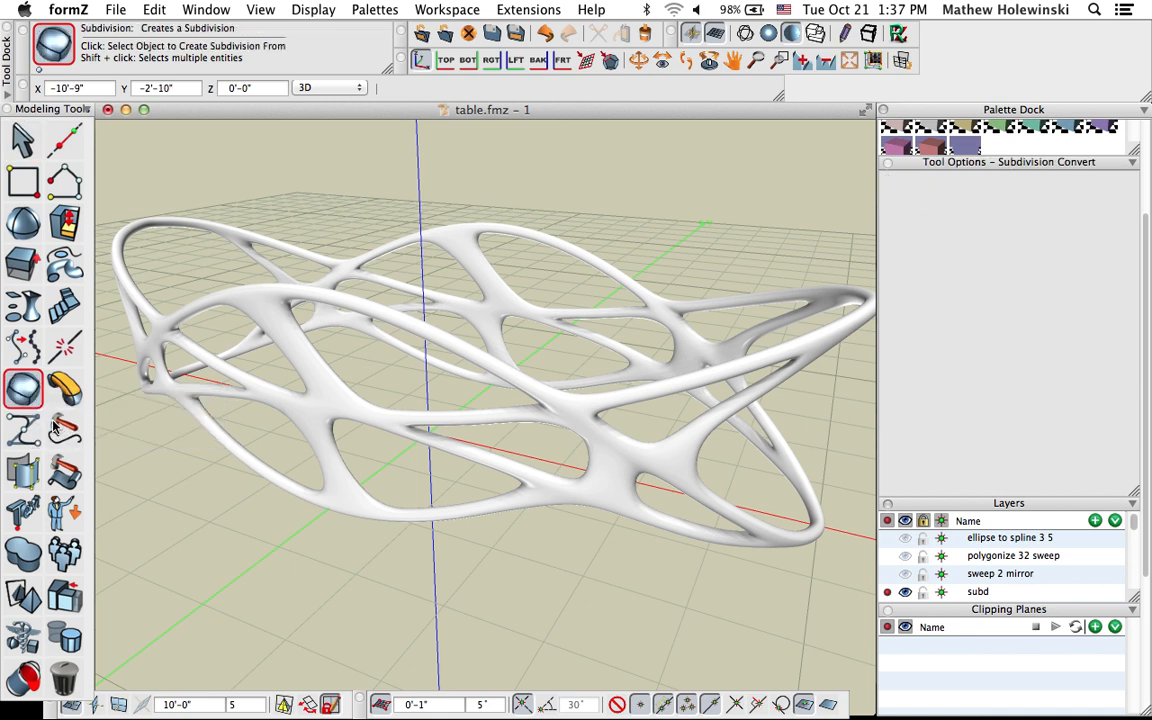
left_click(530, 390)
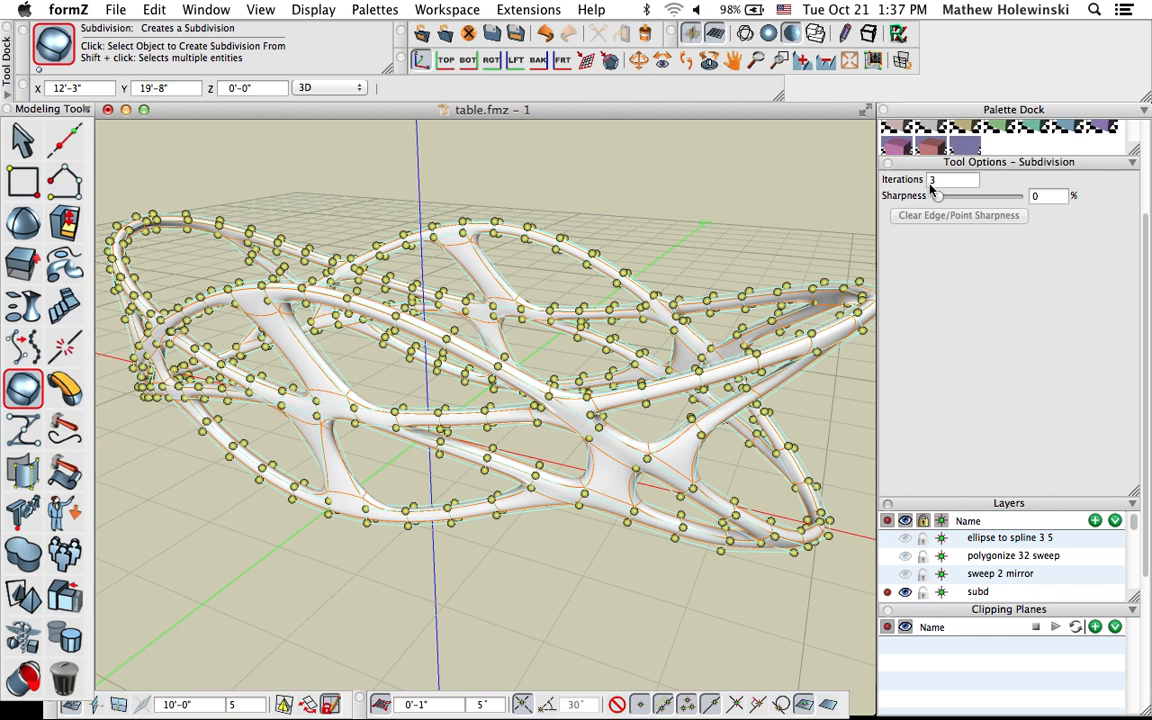
left_click(22, 138)
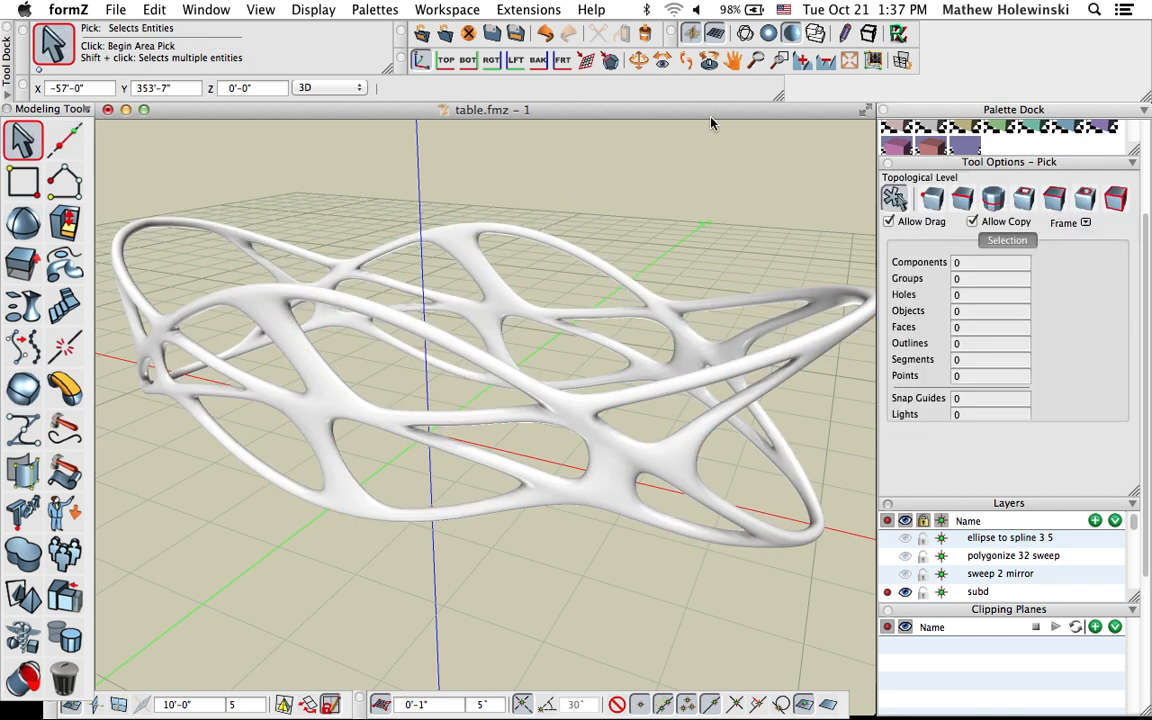
Display the base in wire frame with smooth-object facets enabled, and examine the mesh density around the junctions
left_click(745, 34)
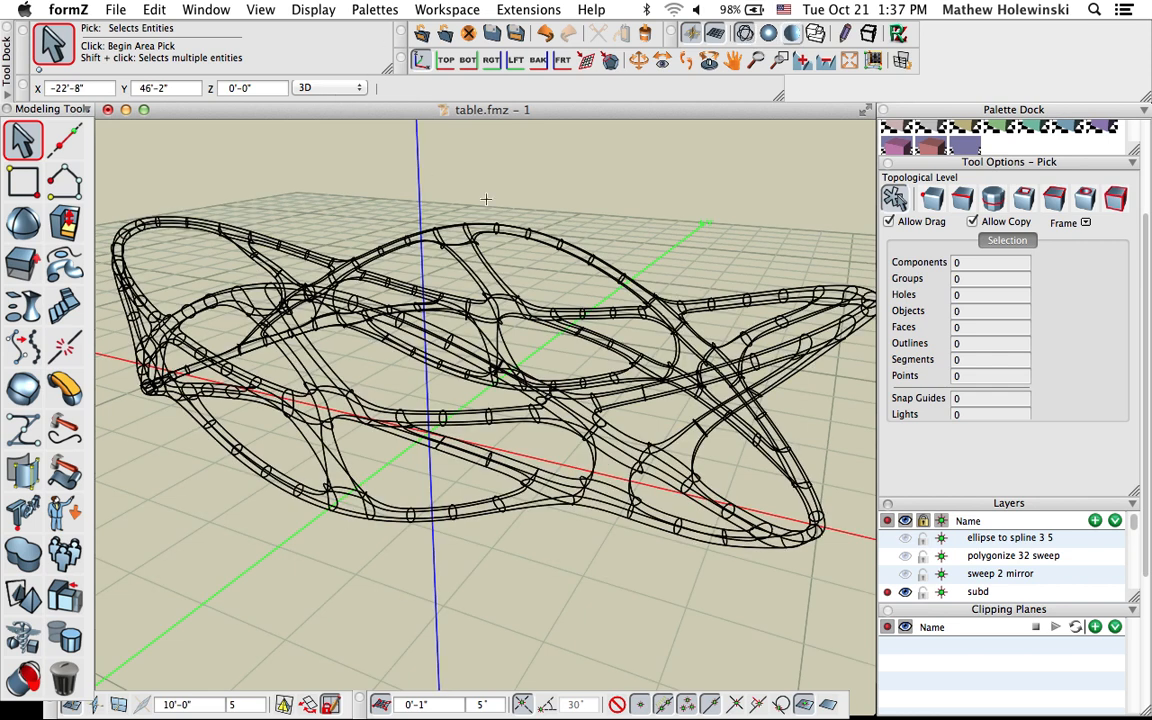
key("super+comma")
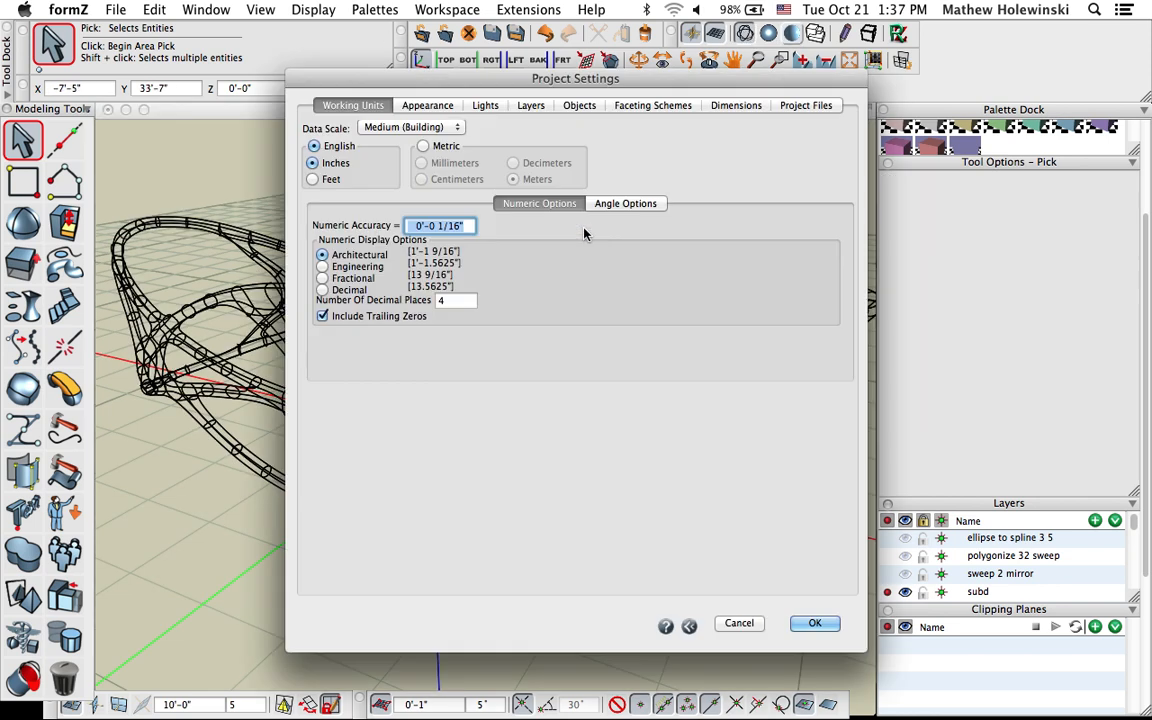
left_click(739, 624)
key("shift+super+d")
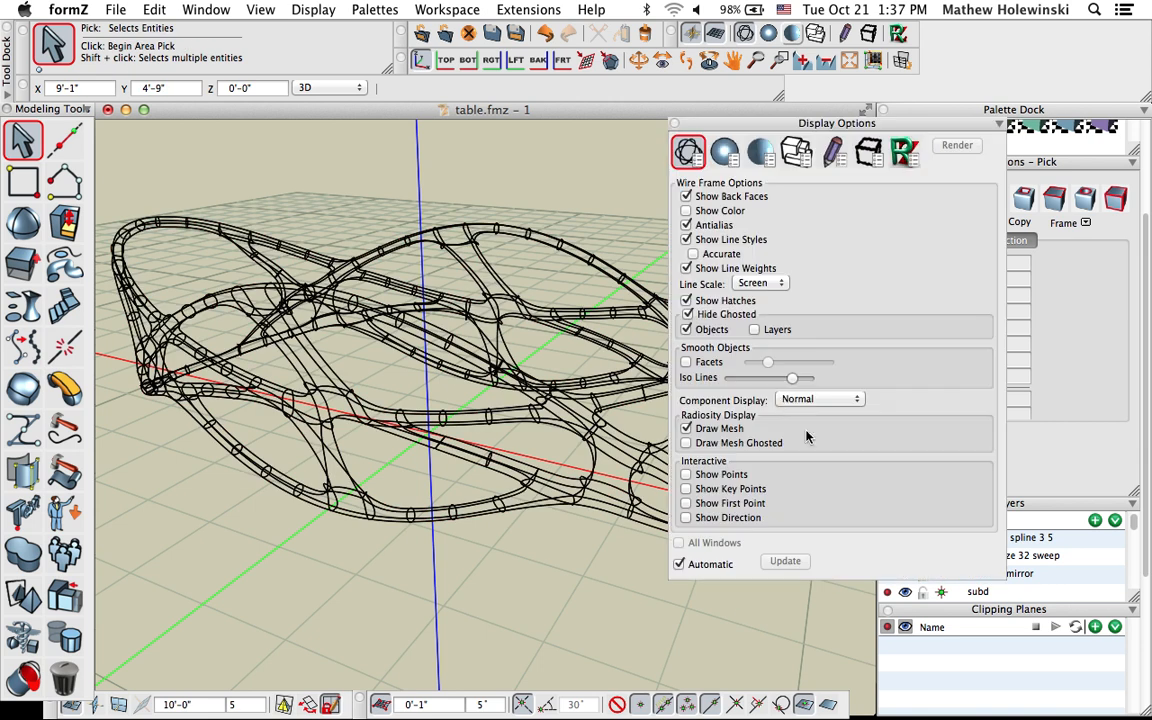
left_click(719, 363)
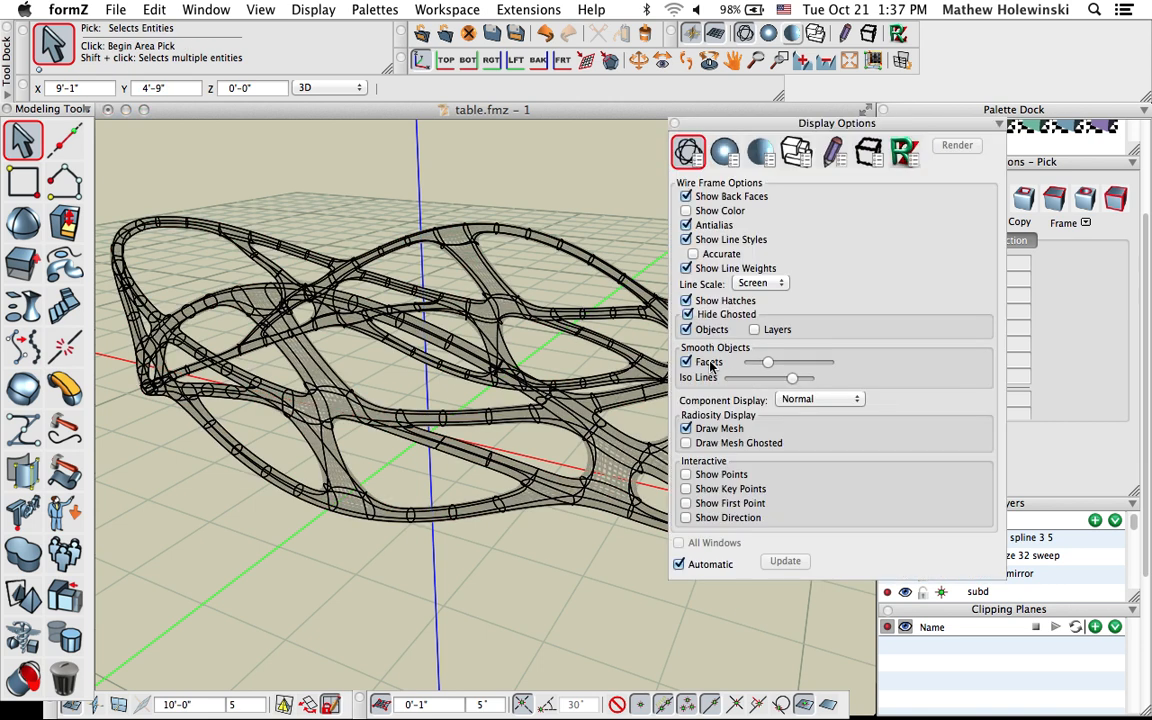
left_click(674, 124)
scroll(546, 316, "up", 10)
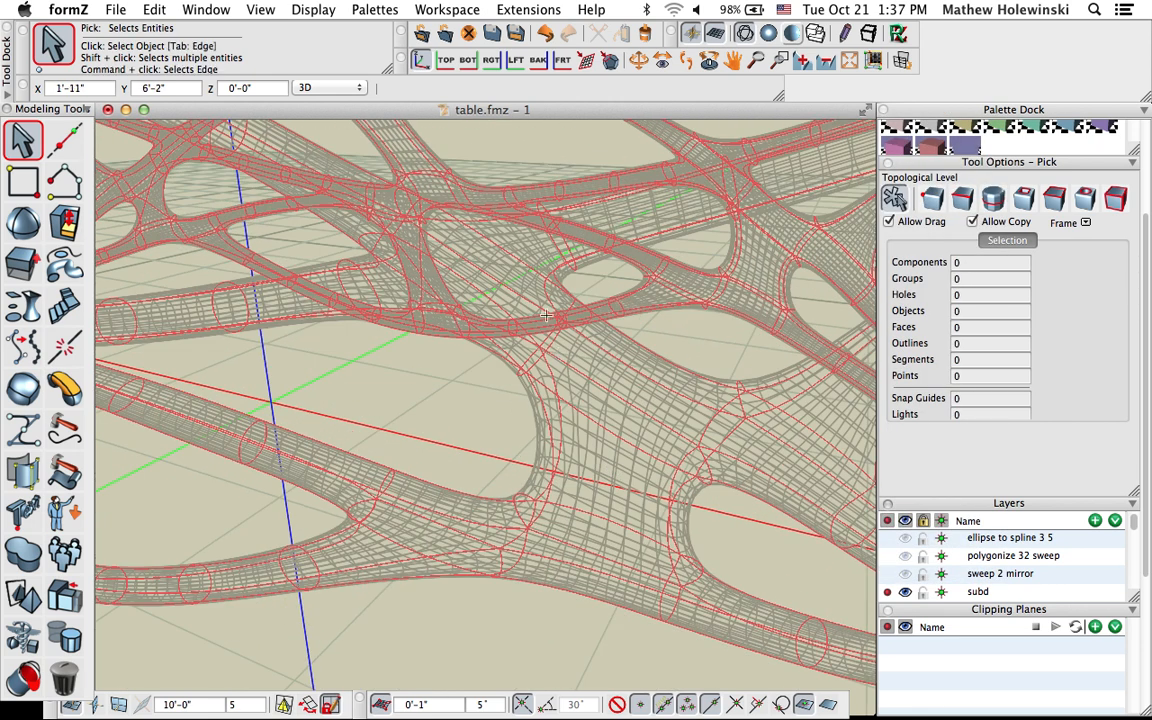
scroll(603, 433, "down", 10)
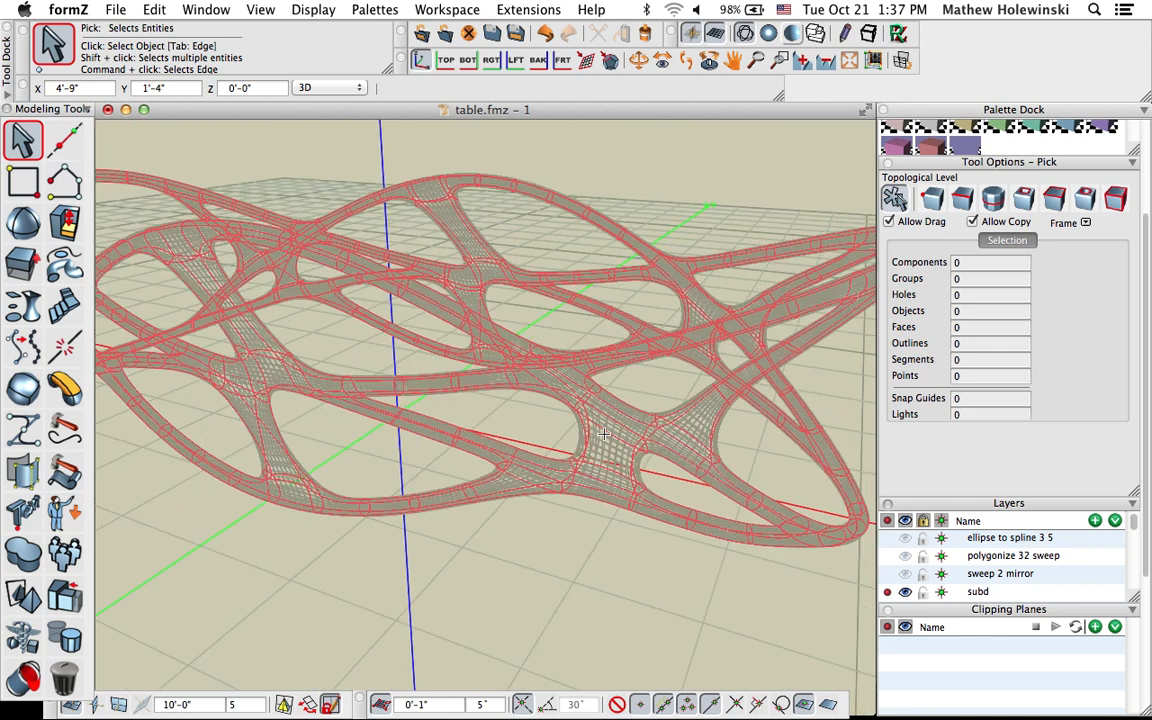
scroll(603, 433, "up", 5)
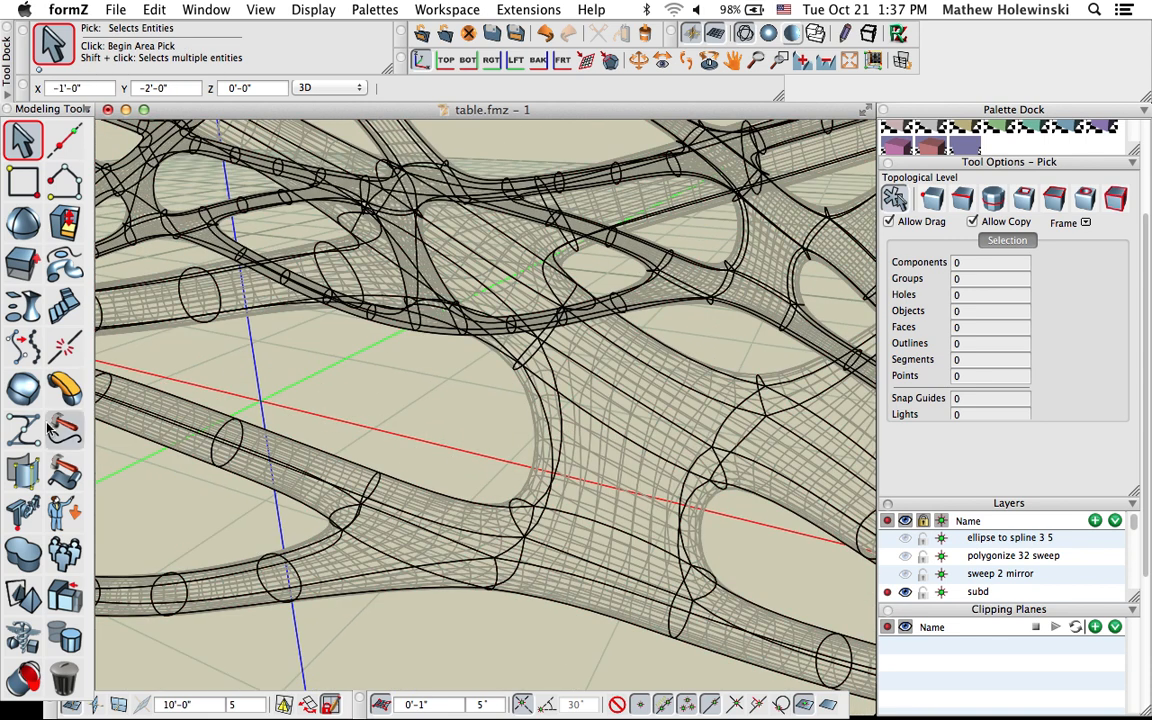
Set the table base's subdivision iterations to 2 and leave subdivision editing
left_click(23, 387)
left_click(516, 342)
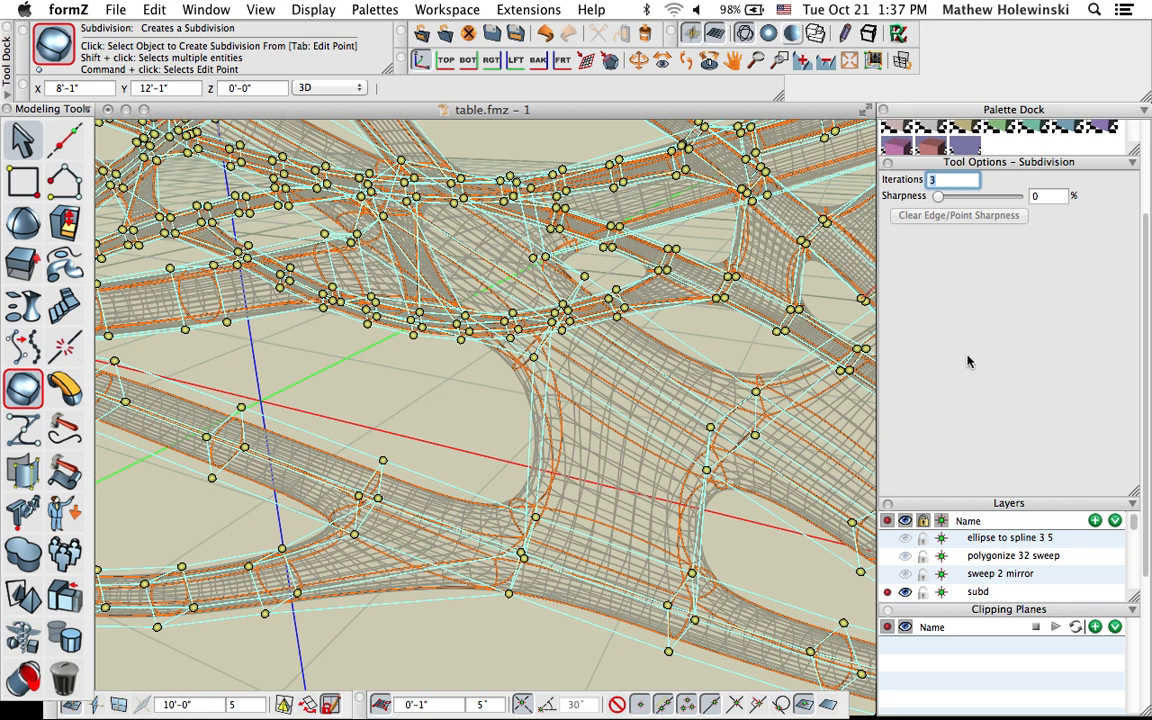
key("Return")
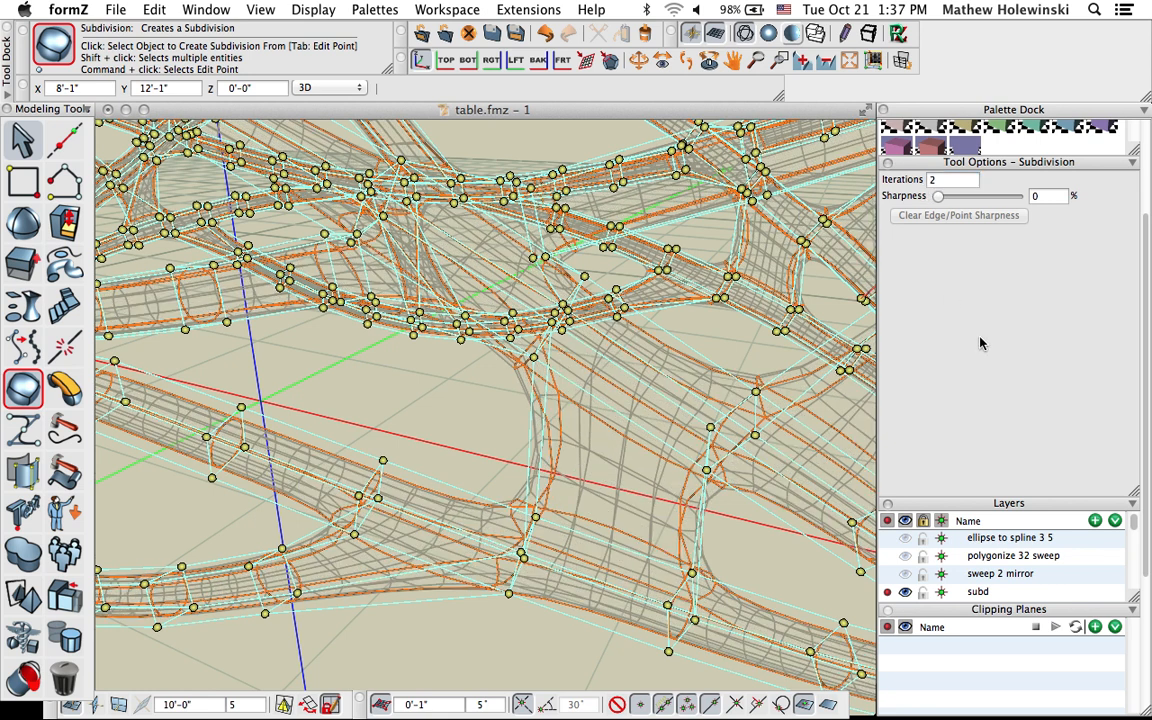
scroll(538, 356, "down", 8)
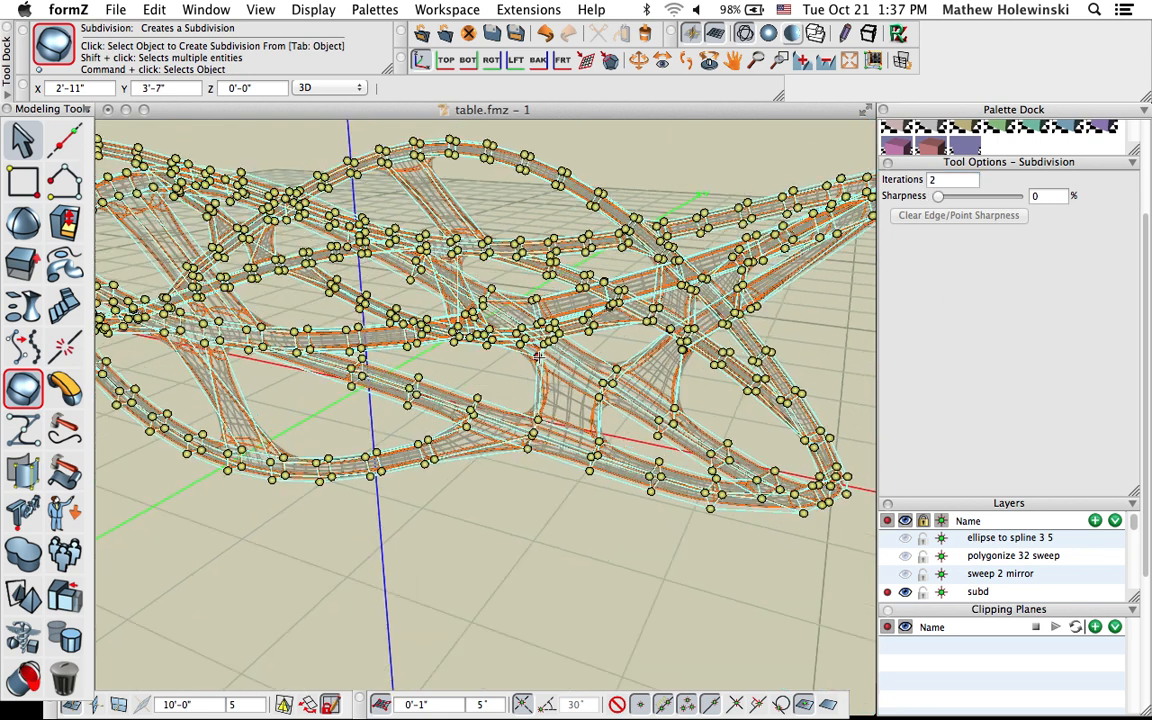
scroll(538, 356, "down", 2)
left_click(21, 136)
middle_click_drag(481, 529, 508, 560)
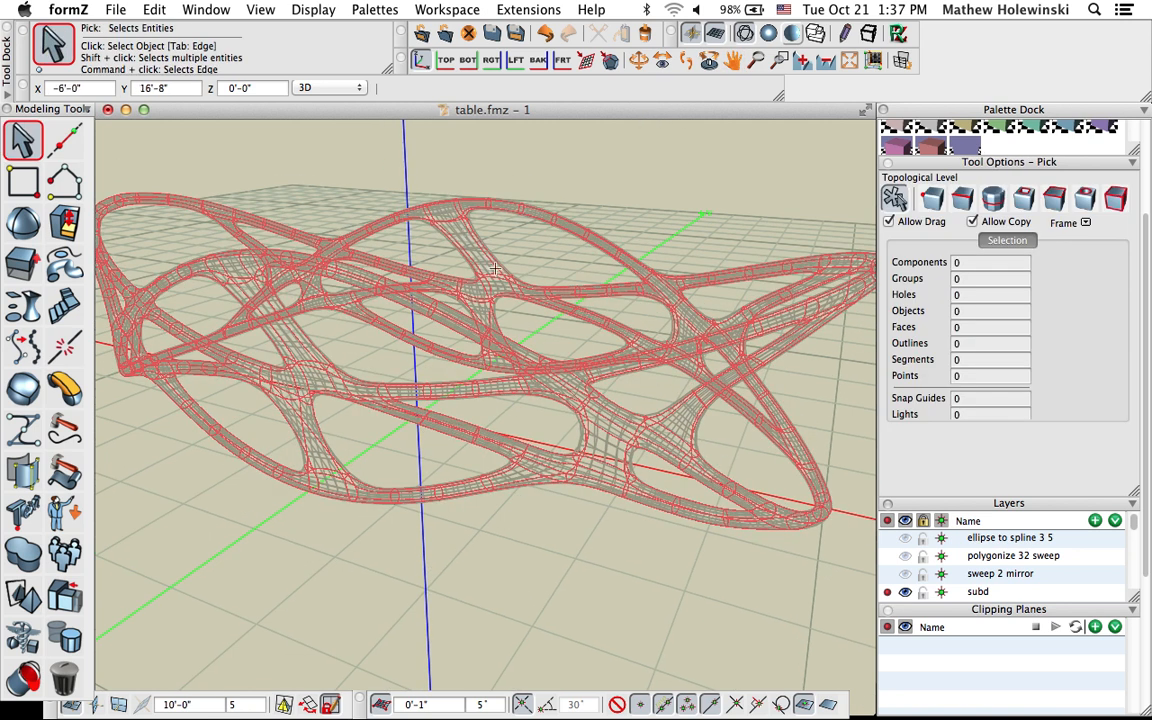
Convert the subdivision table base to a plain facetted mesh object
left_click(64, 637)
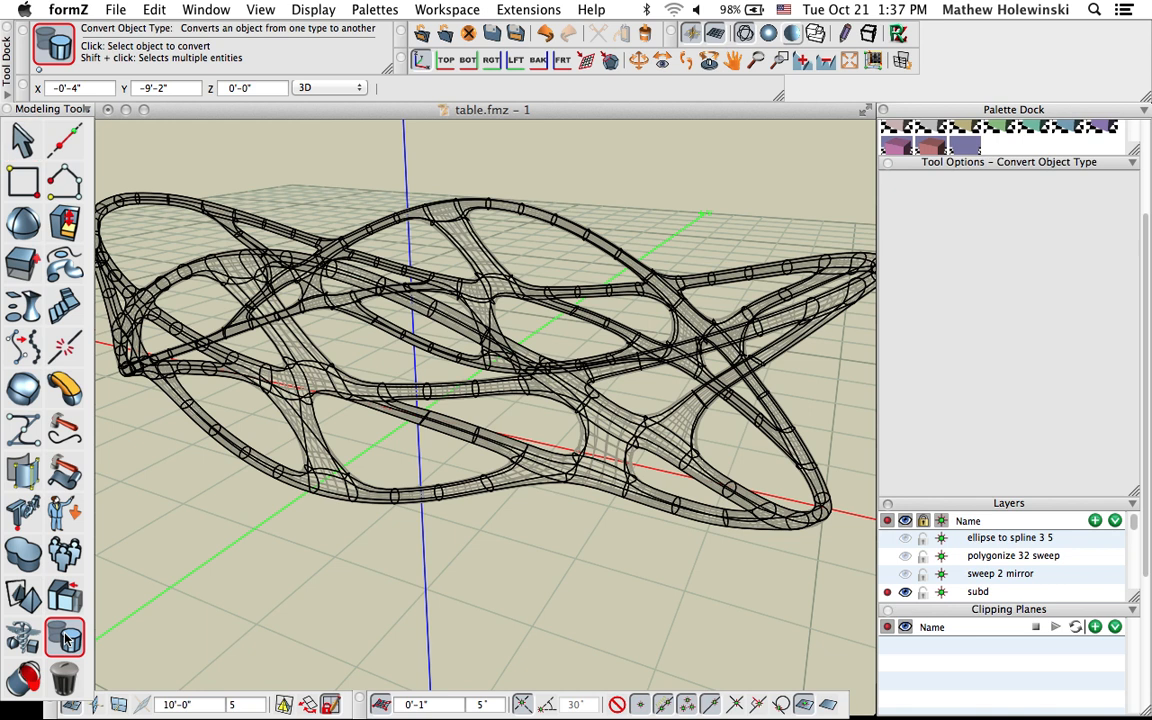
left_click(489, 389)
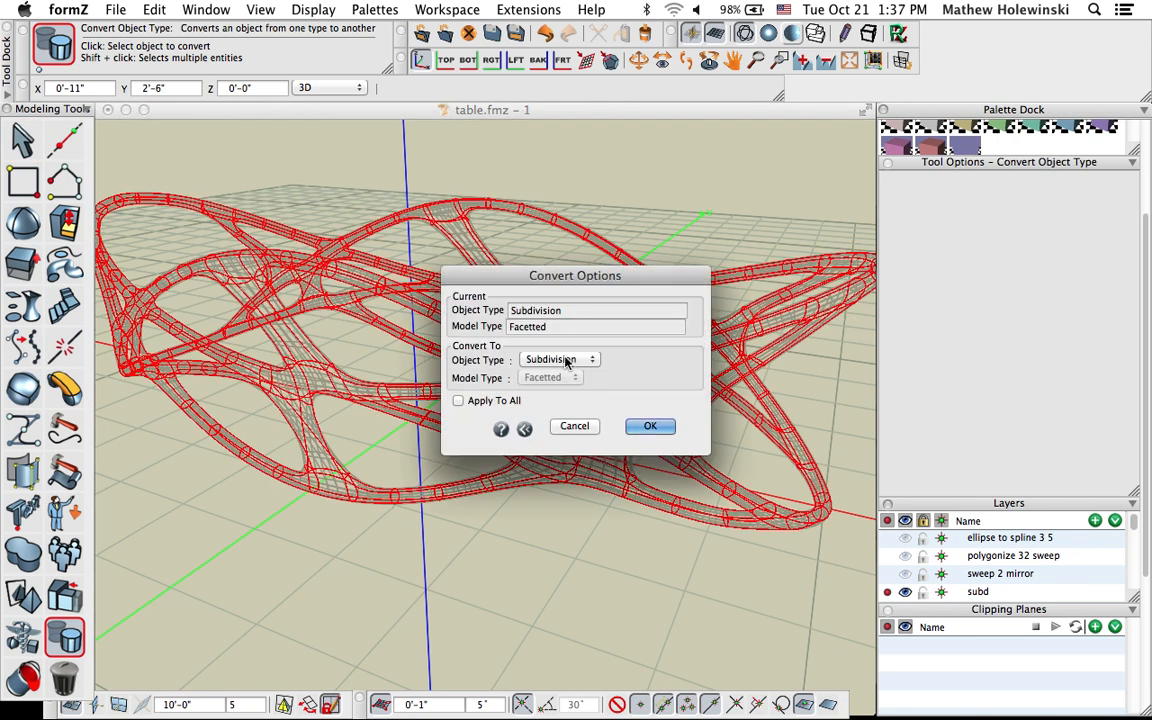
left_click(560, 358)
left_click(570, 376)
left_click(650, 426)
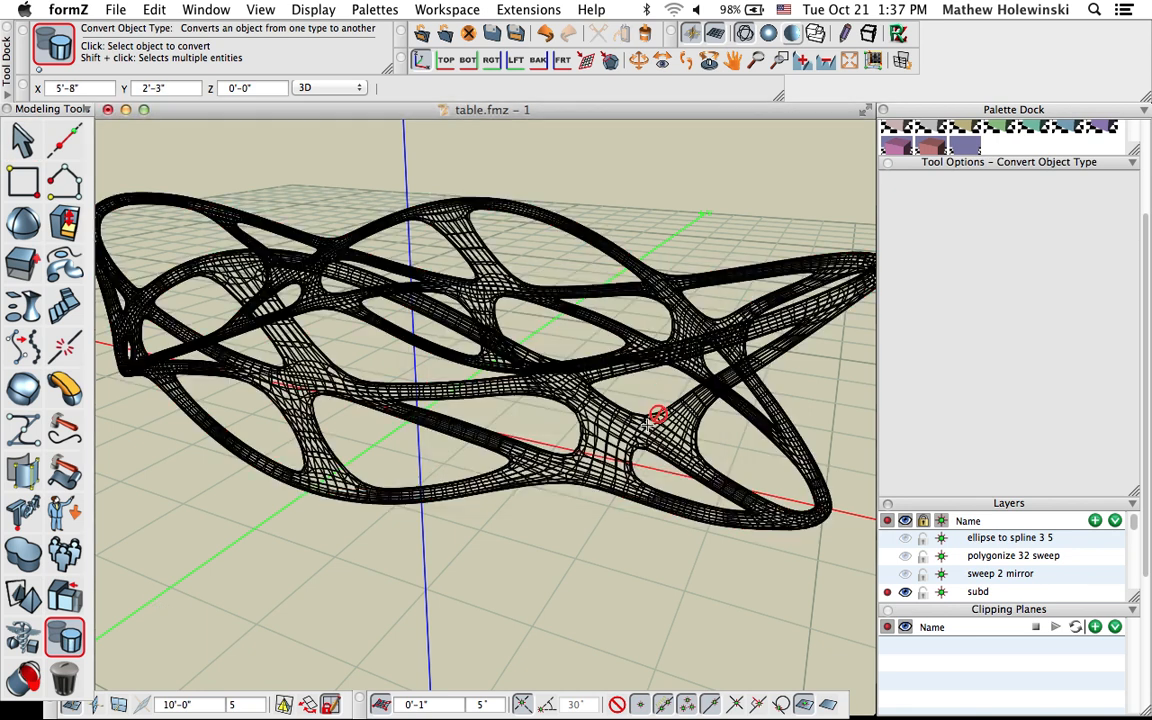
Examine the converted base's mesh around the junctions in shaded display with edges, and display it smoothly shaded without edges
middle_click_drag(557, 605, 579, 616)
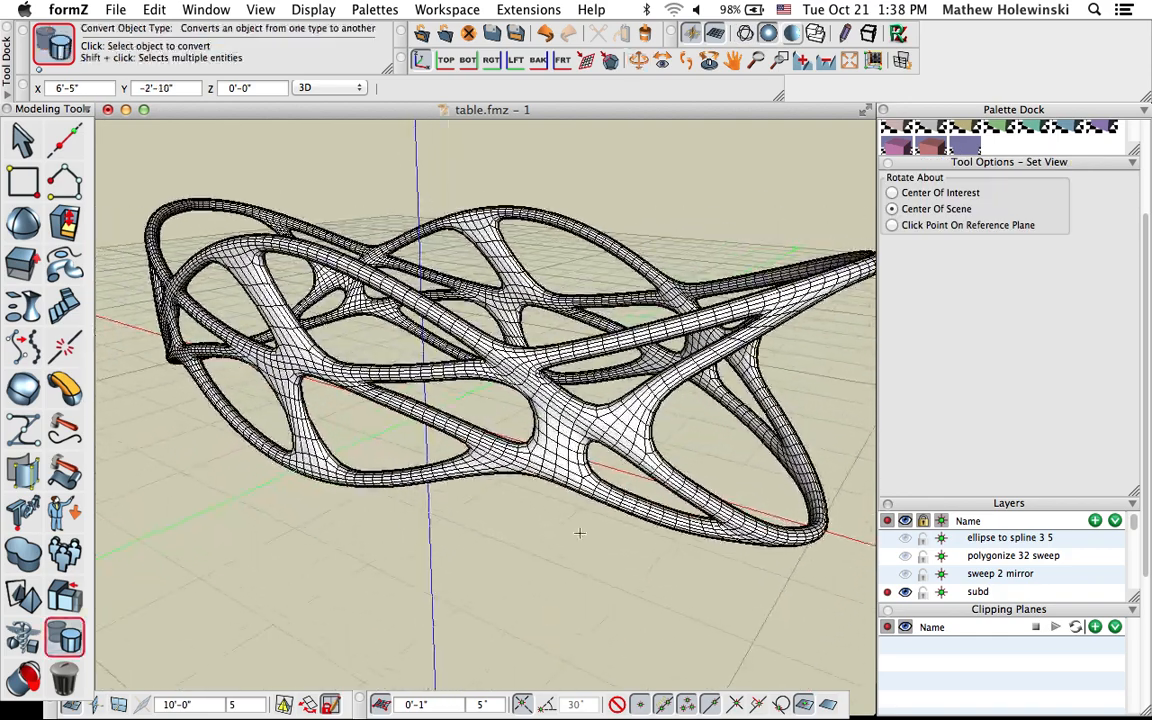
scroll(585, 437, "up", 5)
scroll(585, 437, "up", 3)
scroll(540, 429, "down", 10)
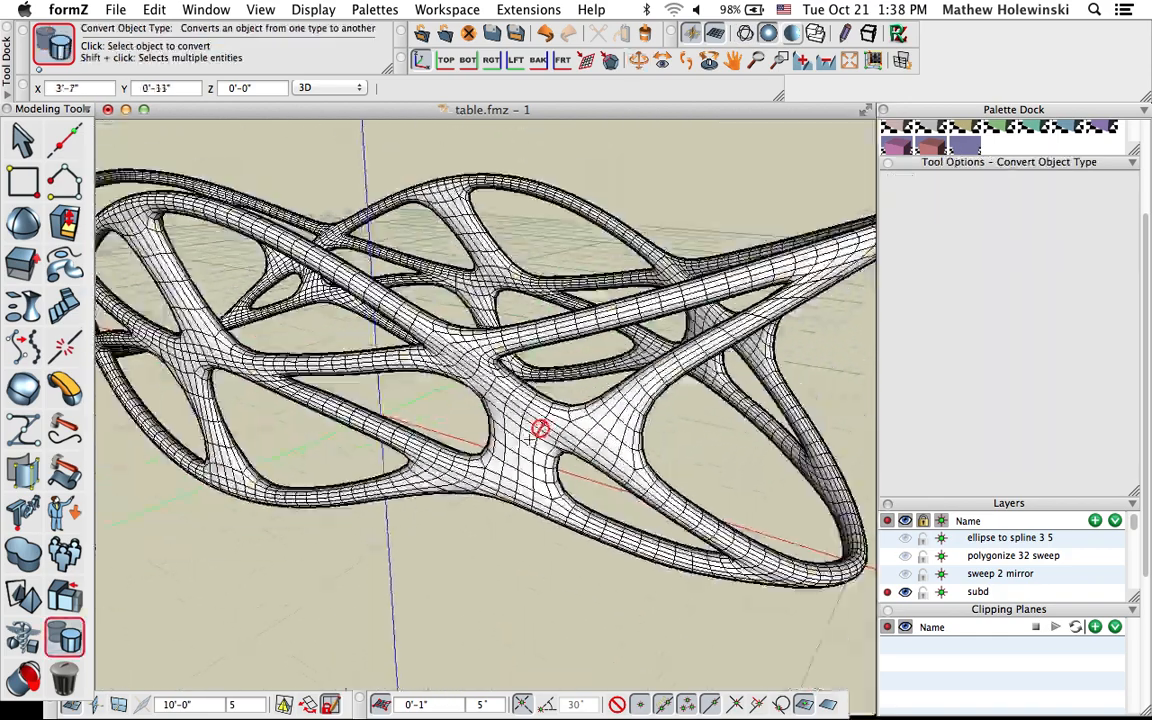
middle_click_drag(489, 561, 413, 496)
left_click(712, 33)
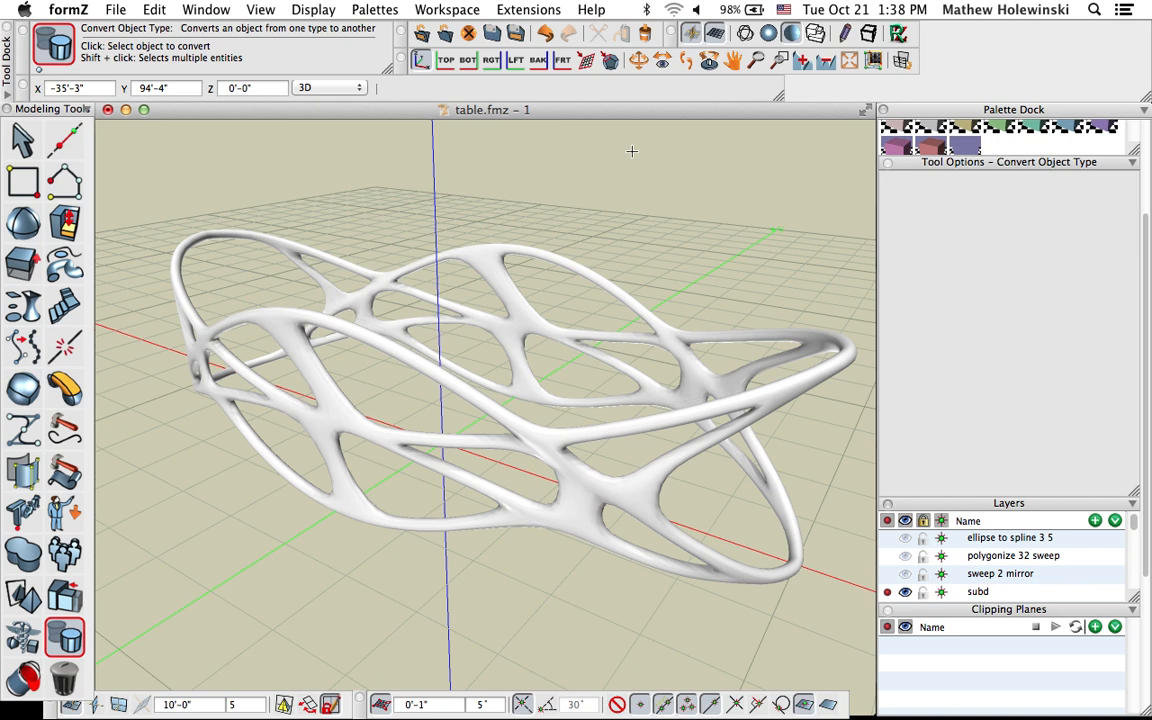
Switch to the presentation and go from the finished glass-top table rendering to the webinar overview page
key("super+Tab")
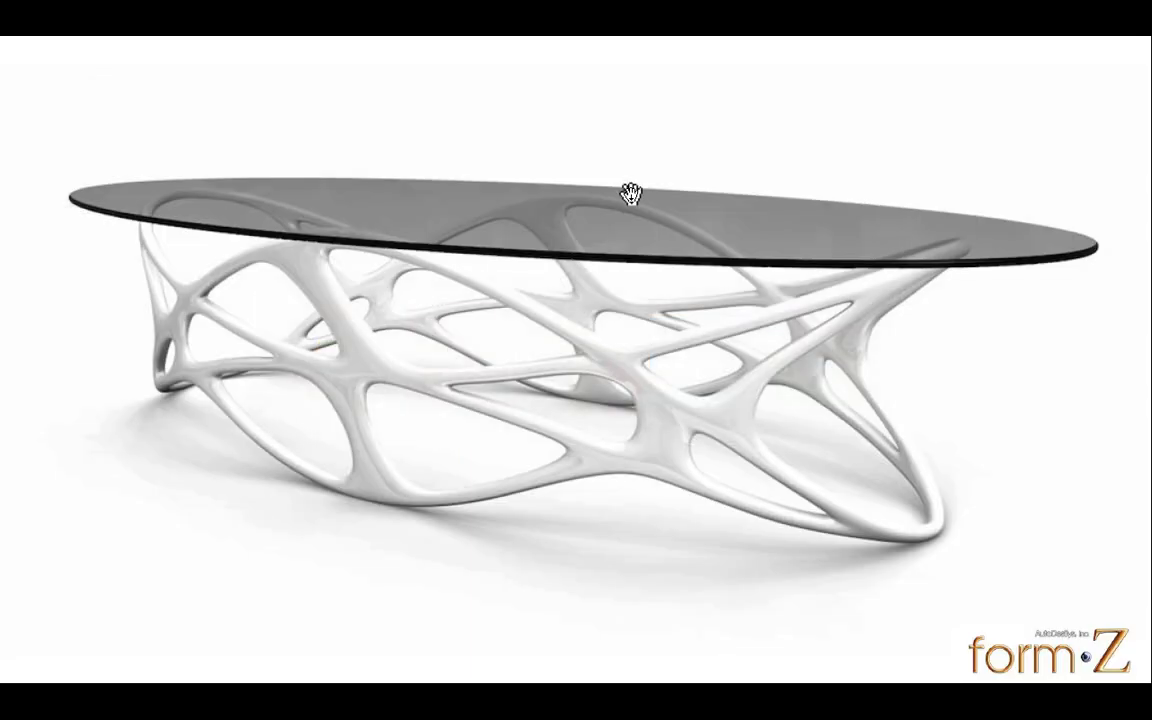
left_click(631, 193)
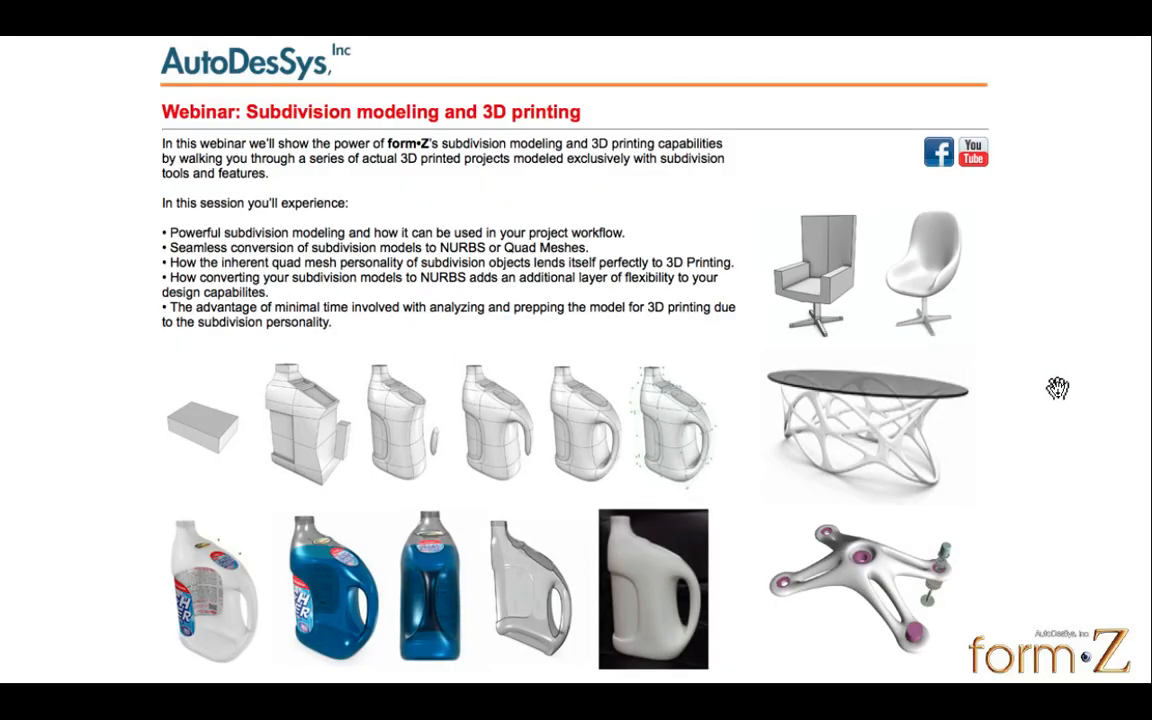